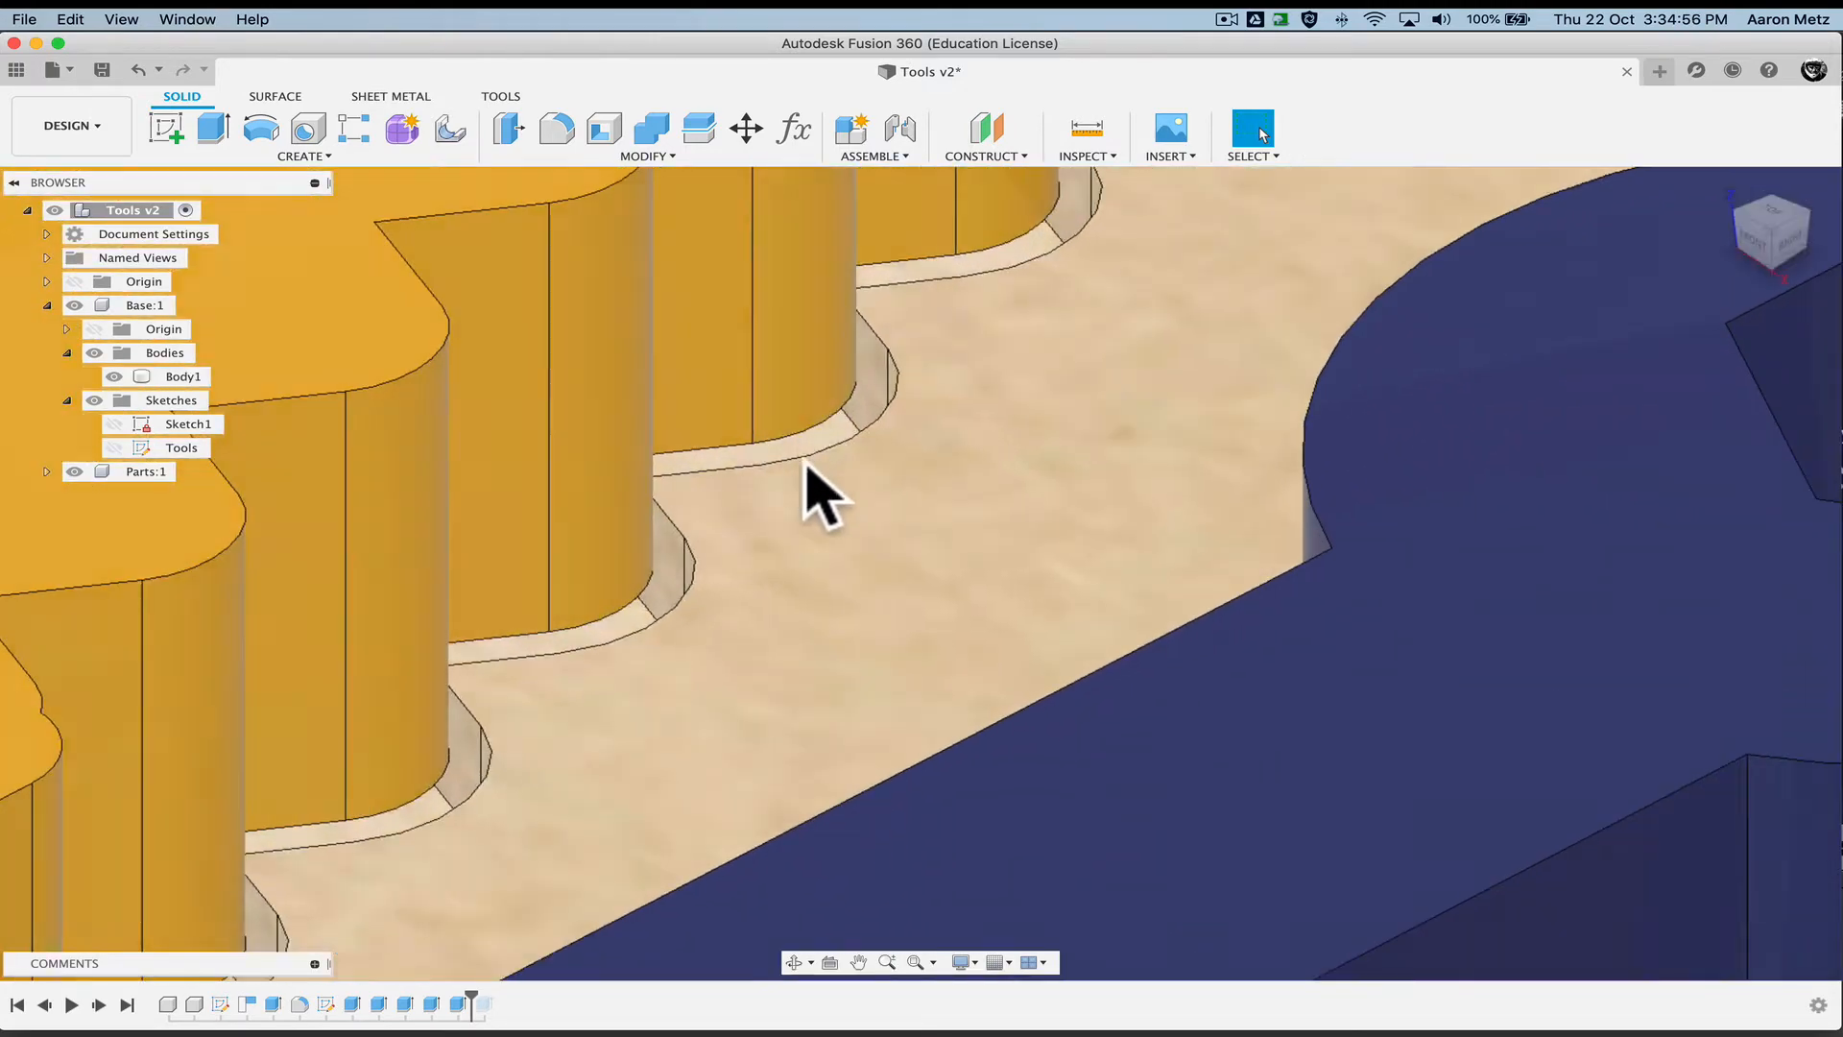
Examine the finished tool puzzle model, looking at the gaps between the saw, wrench, hammer and screwdriver and their board pockets
click(807, 465)
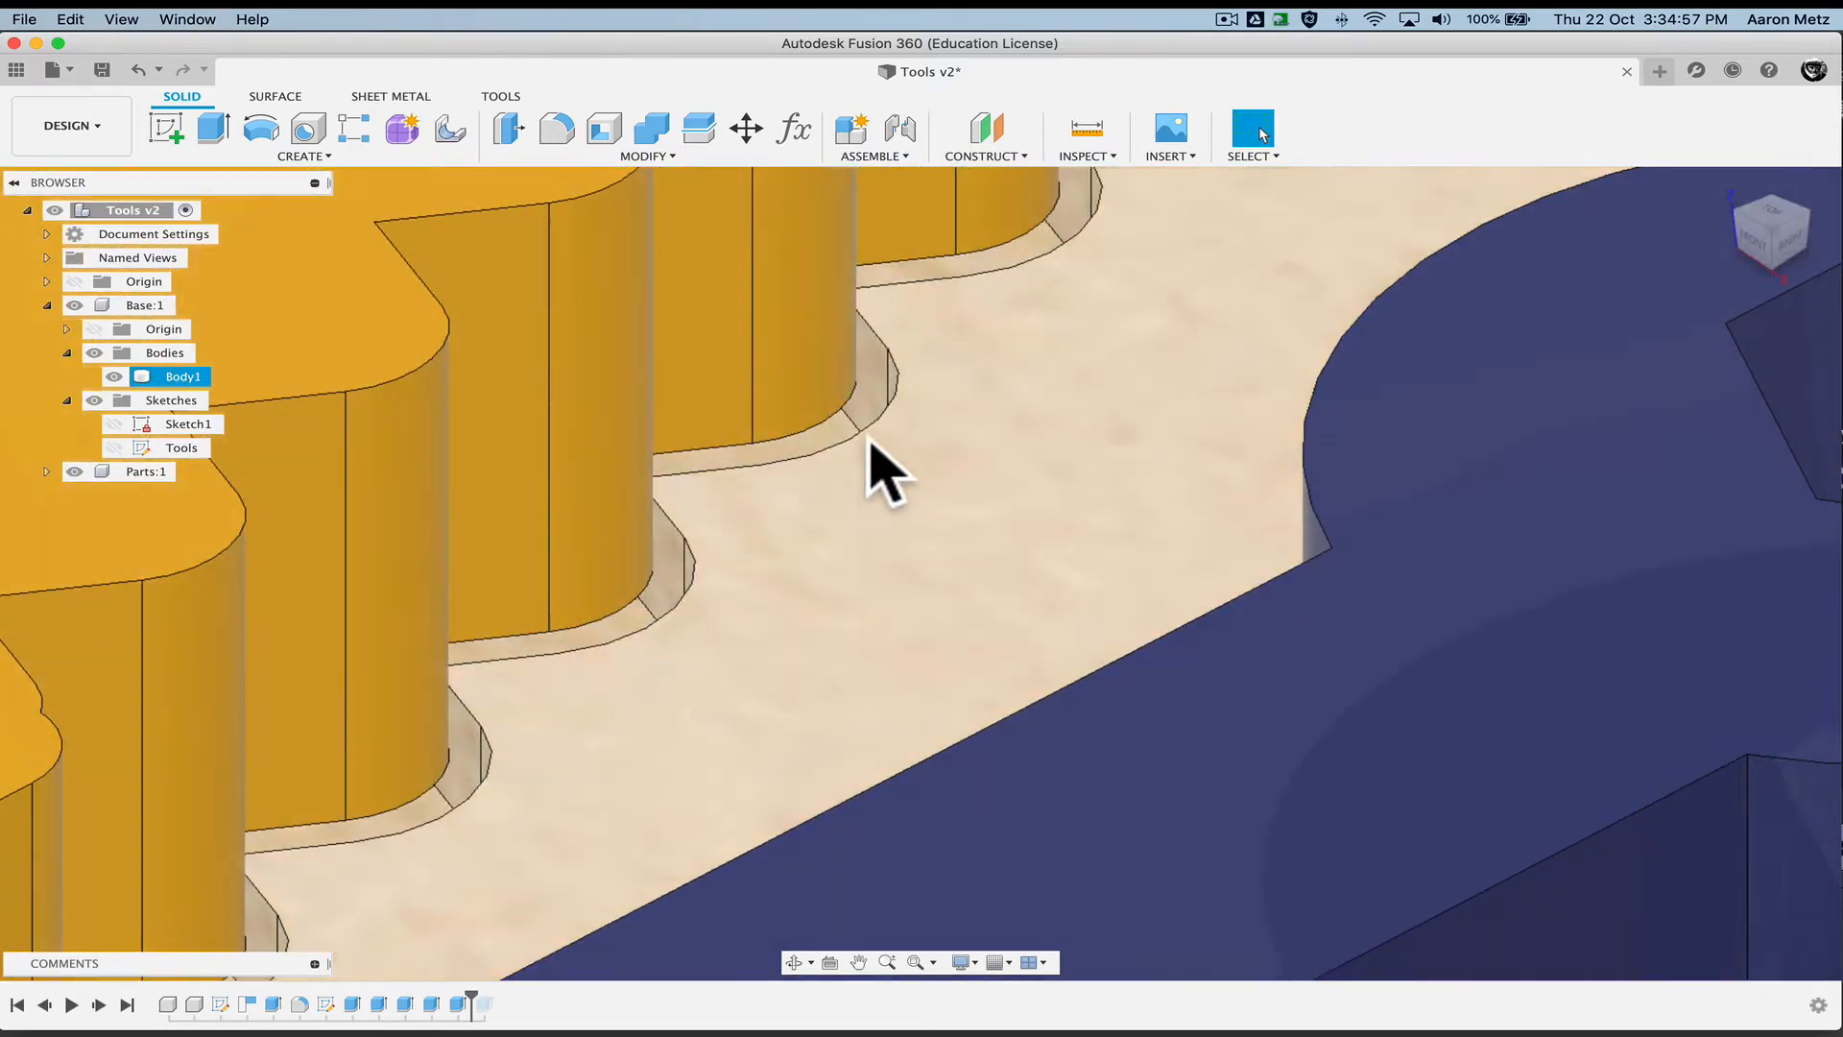
key(Escape)
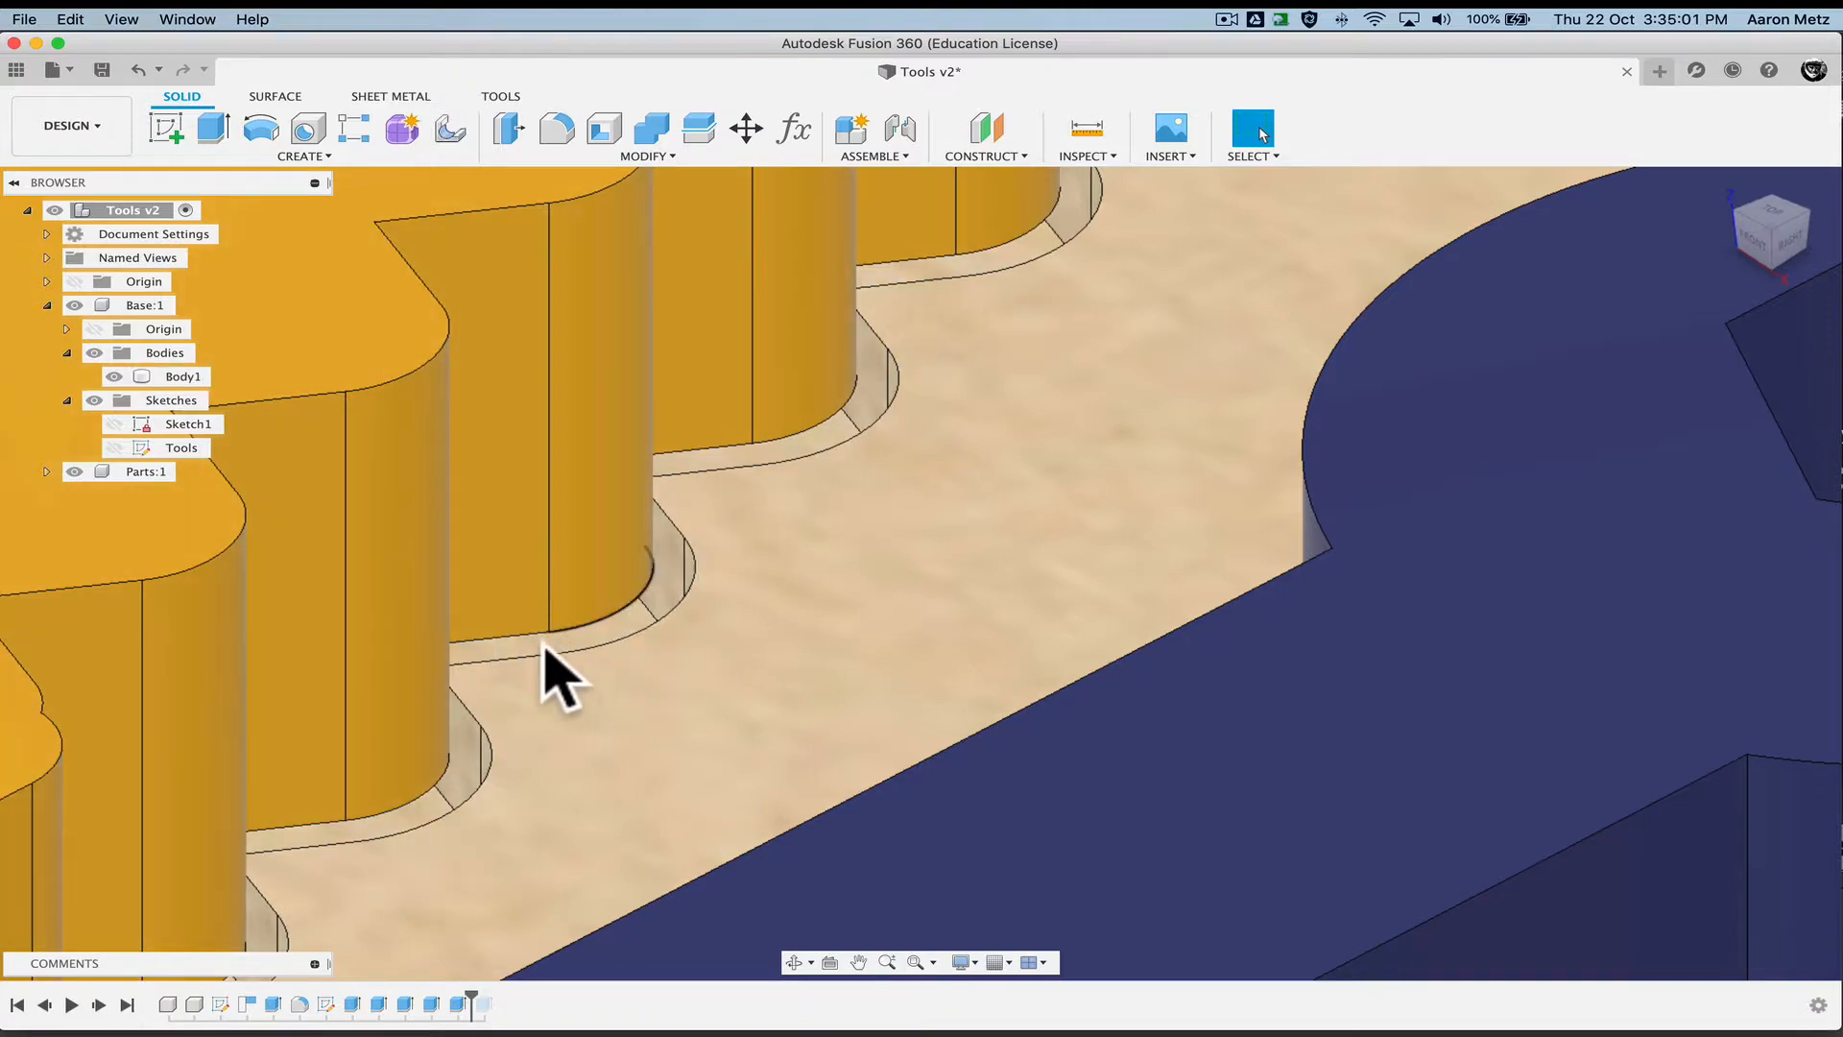
scroll(548, 671, down, 2)
scroll(552, 636, down, 5)
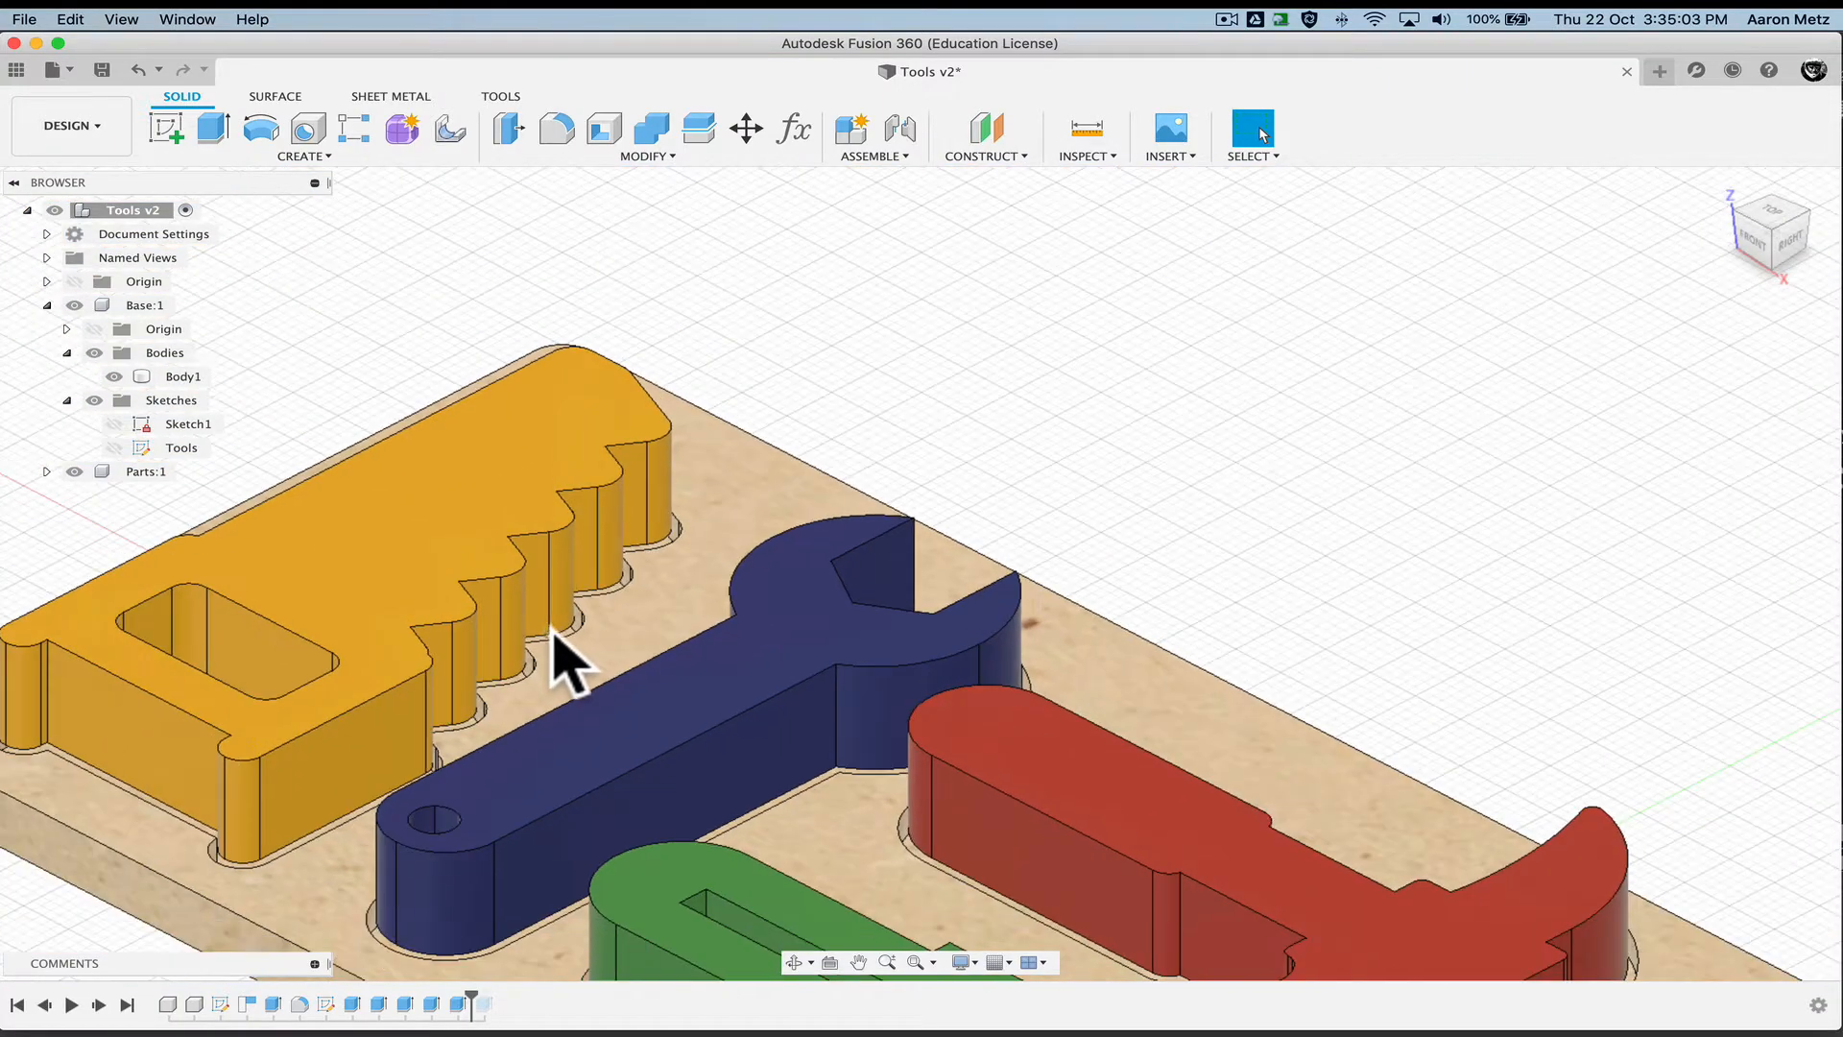
click(598, 653)
shift+middle_drag(843, 761, 769, 474)
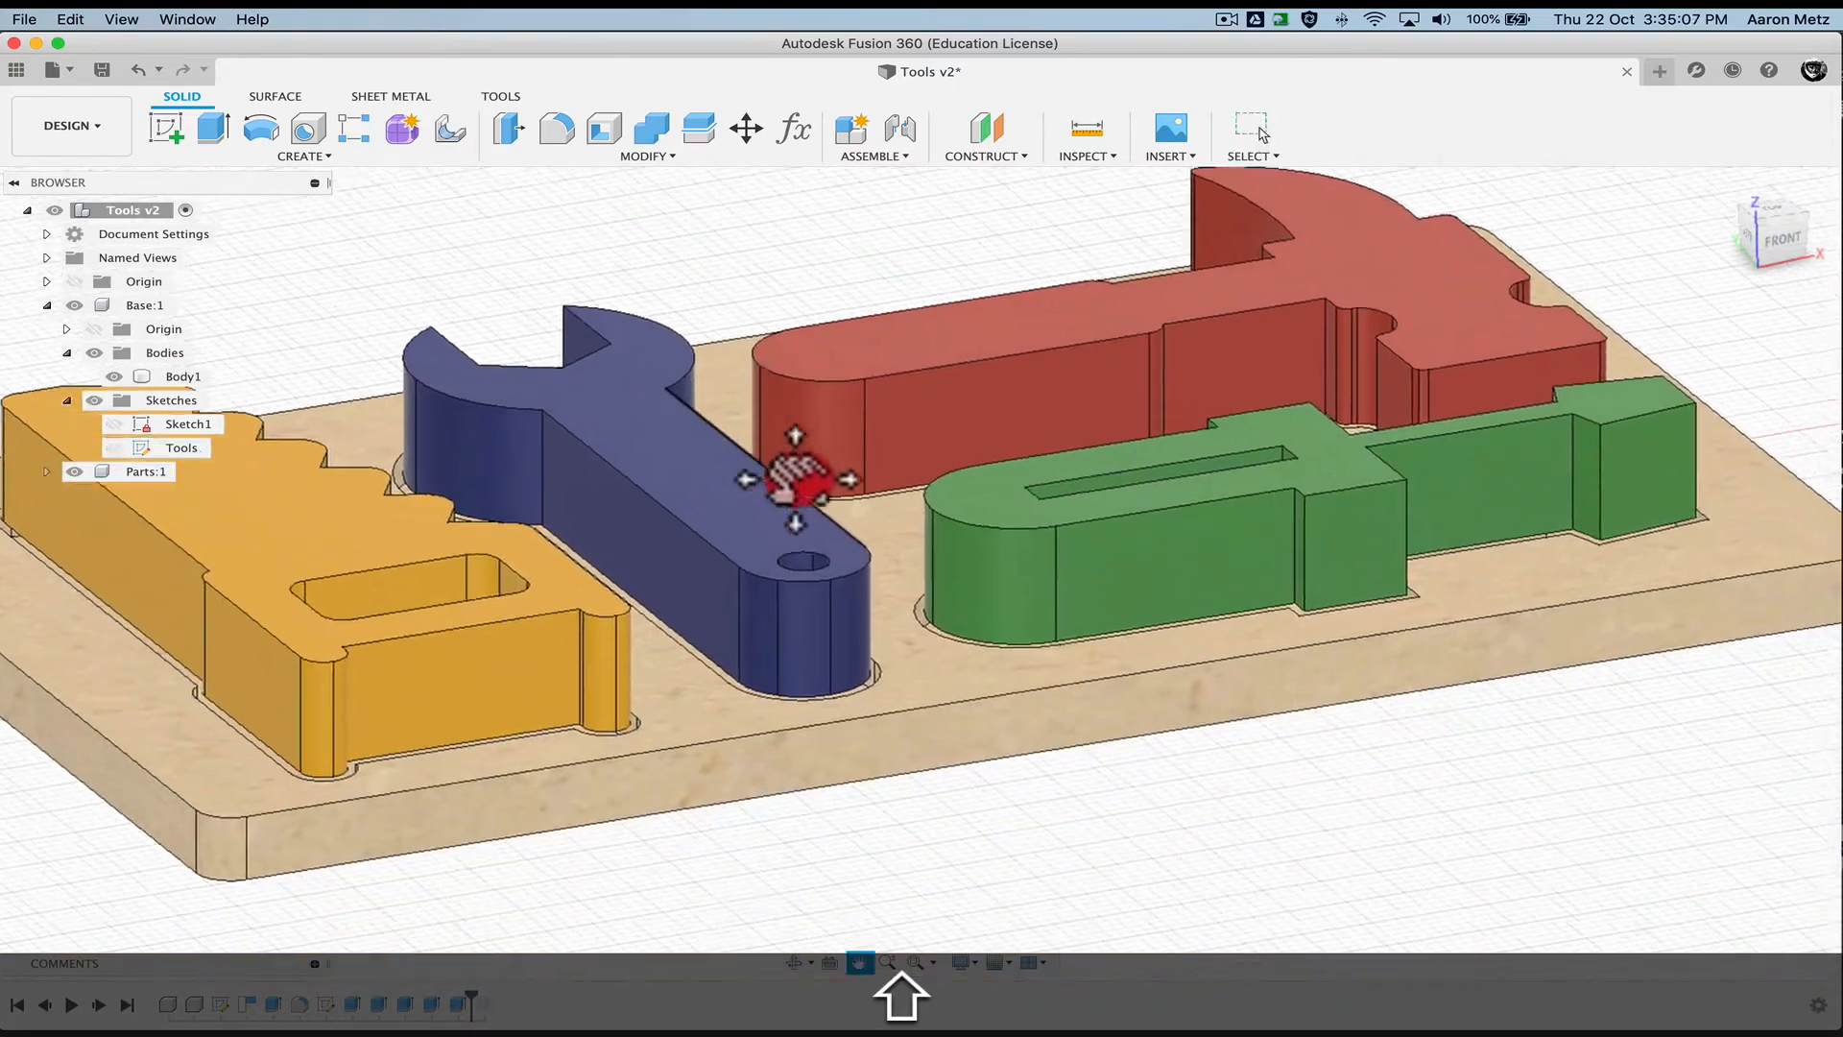
scroll(796, 480, up, 3)
shift+middle_drag(836, 588, 509, 661)
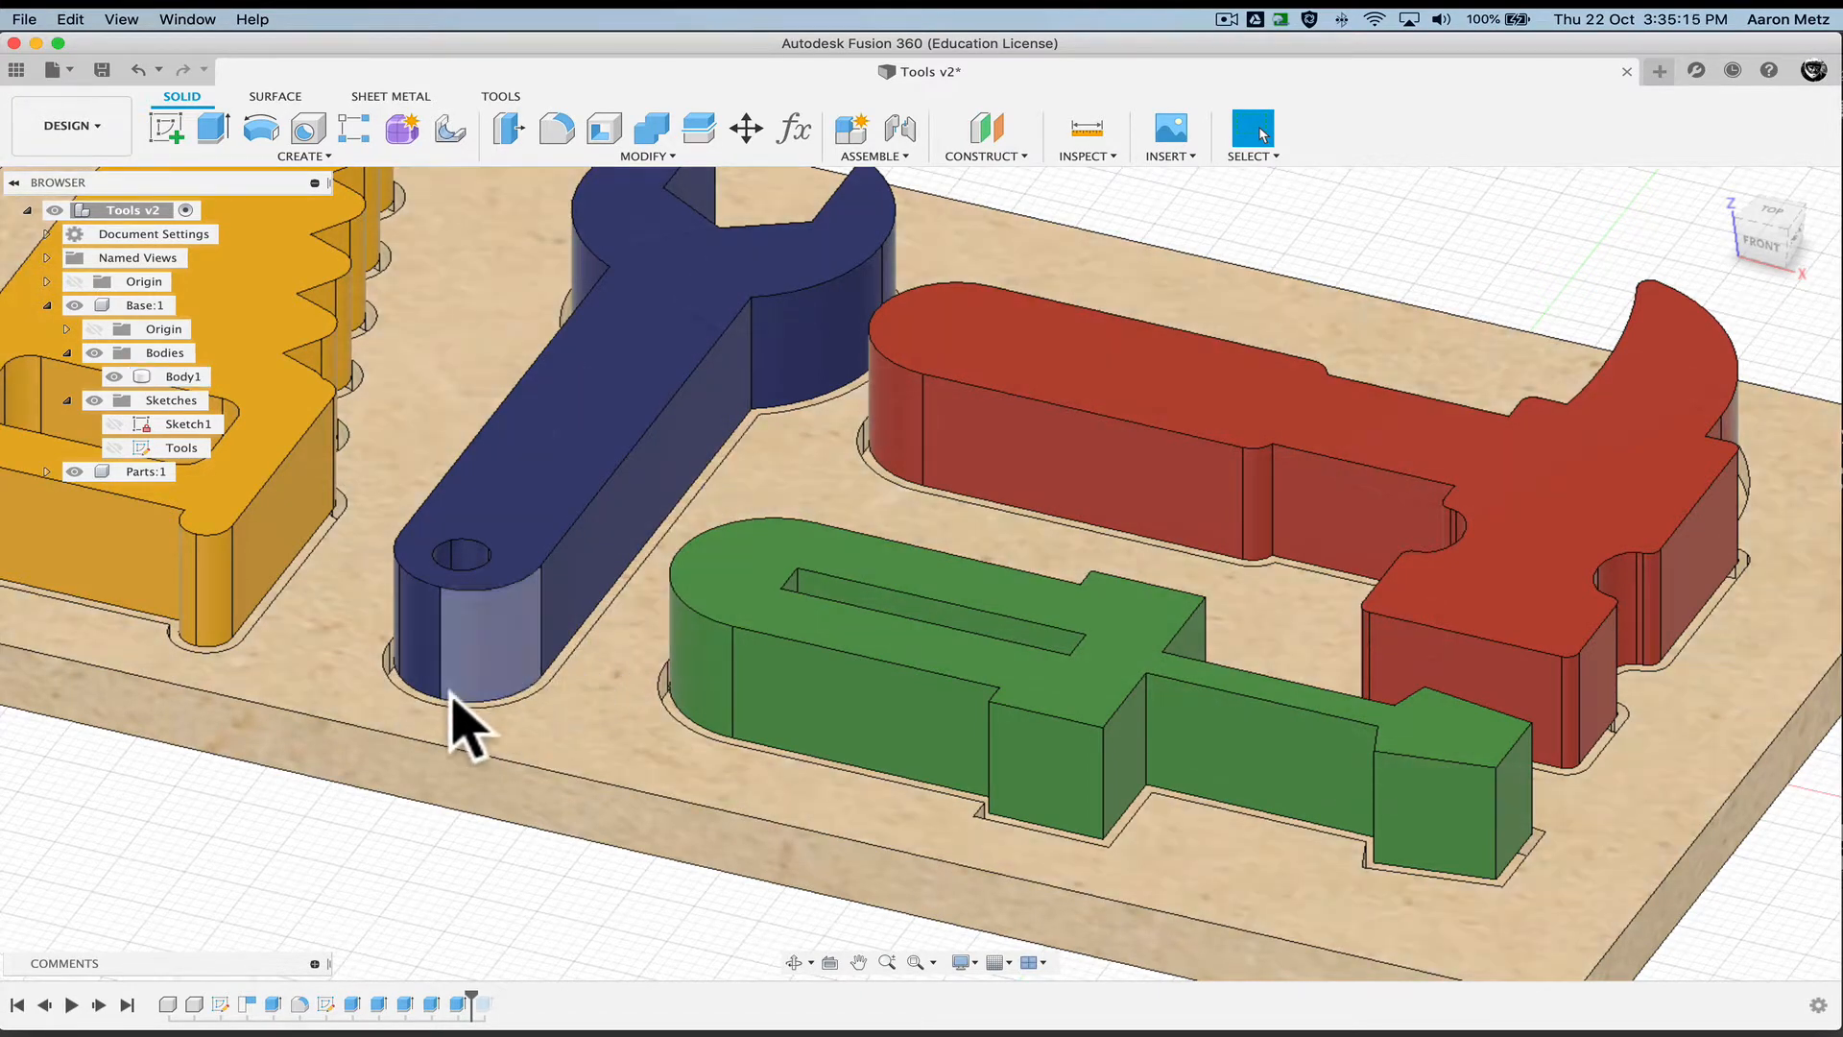
scroll(802, 580, up, 2)
scroll(792, 575, down, 5)
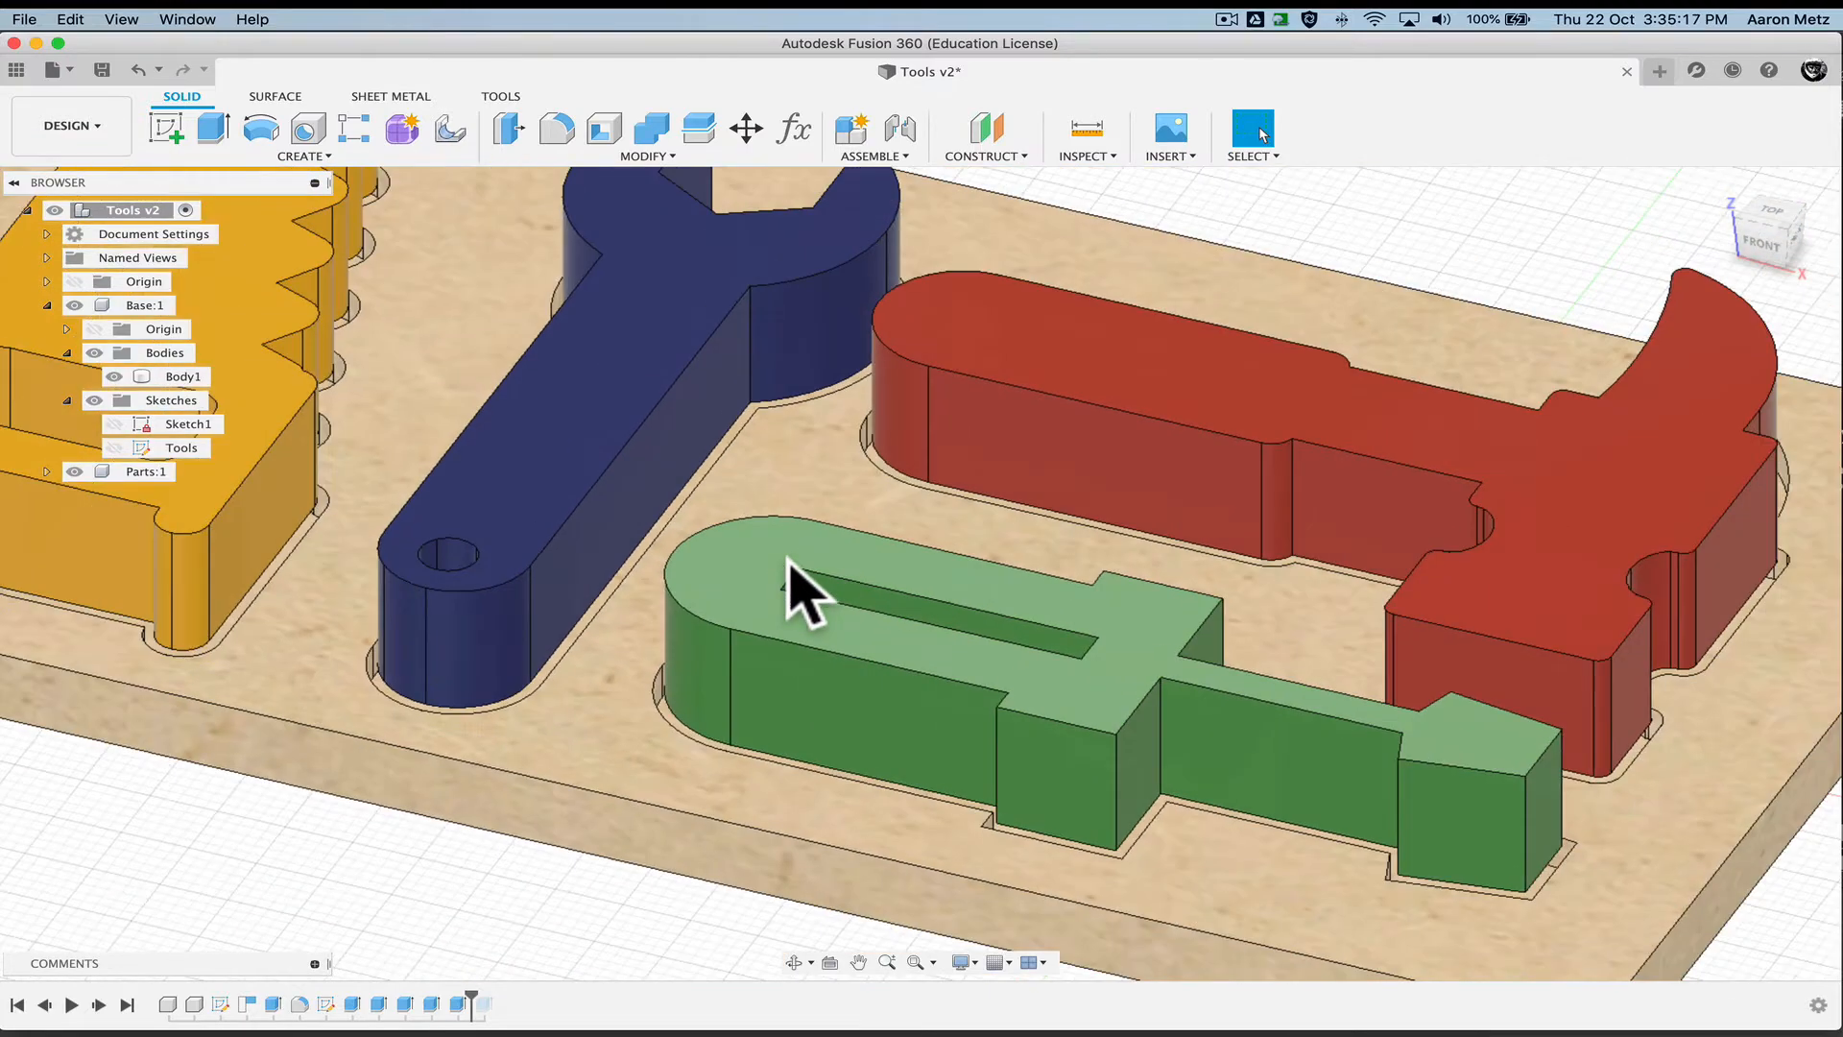
middle_drag(780, 576, 854, 619)
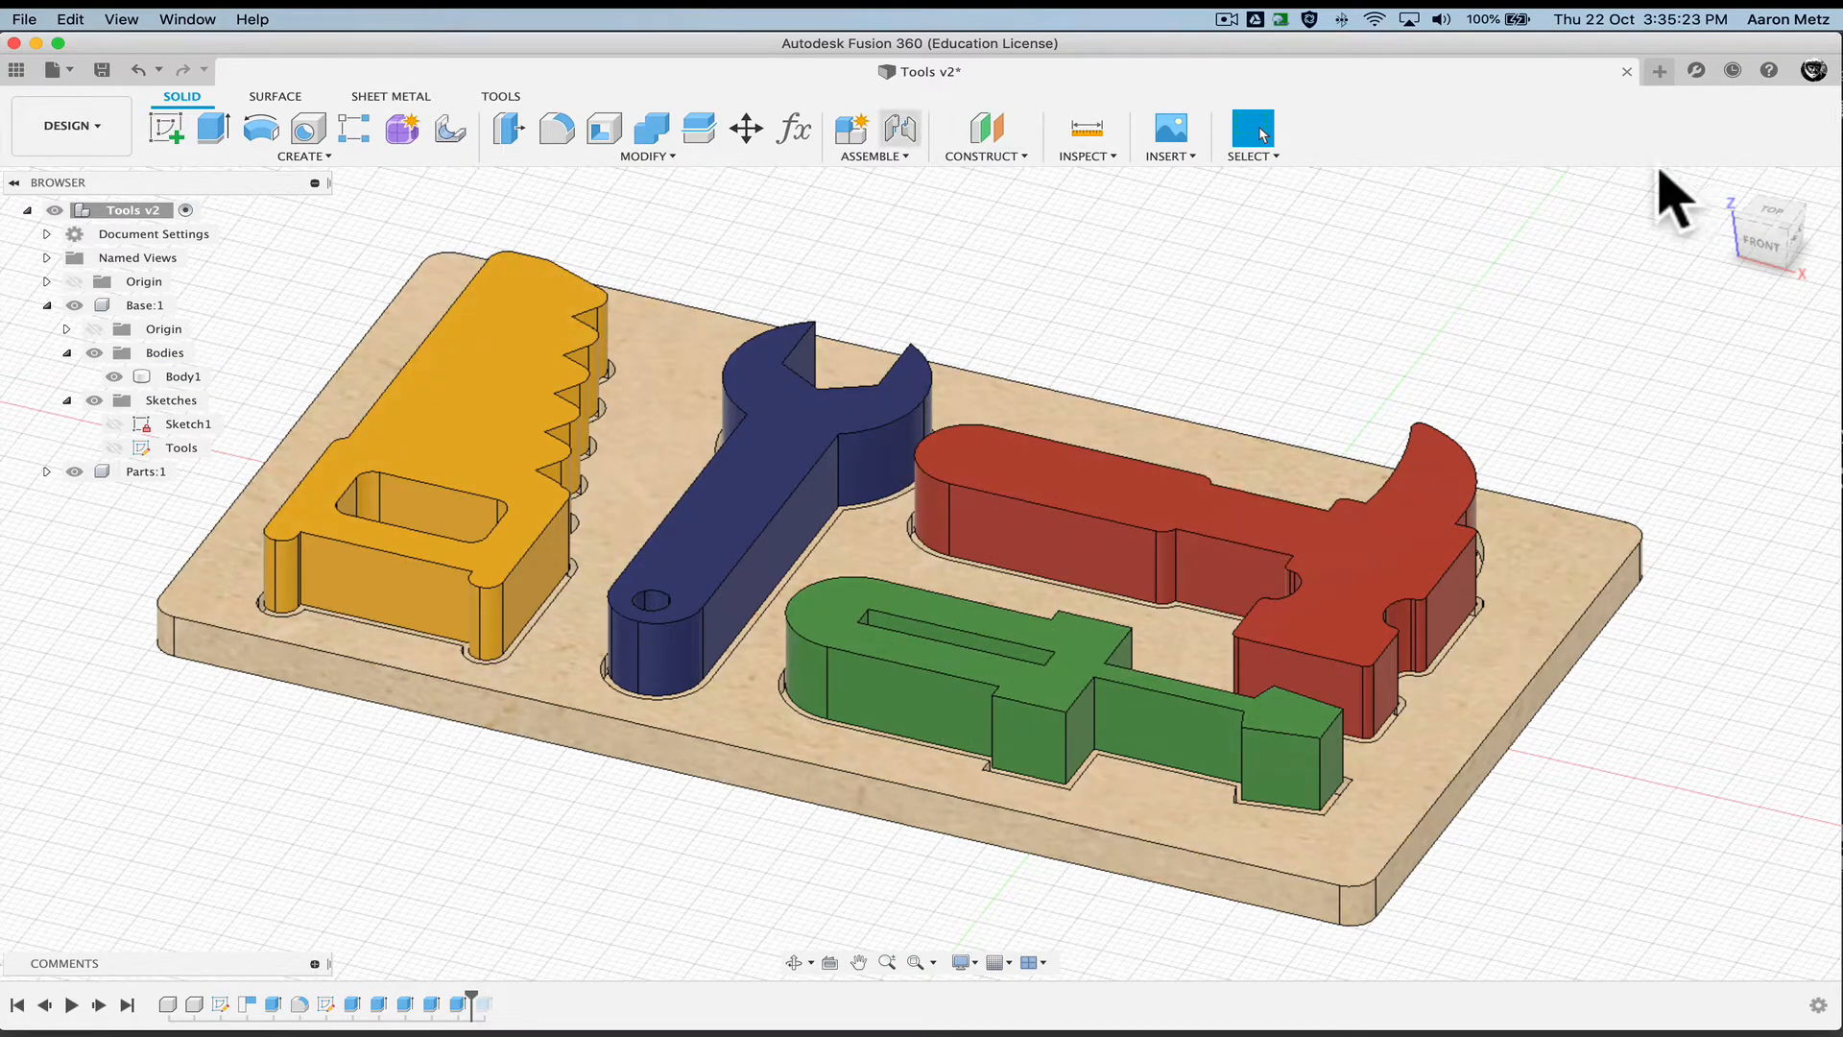
Create a new, empty design in its own document
click(1660, 71)
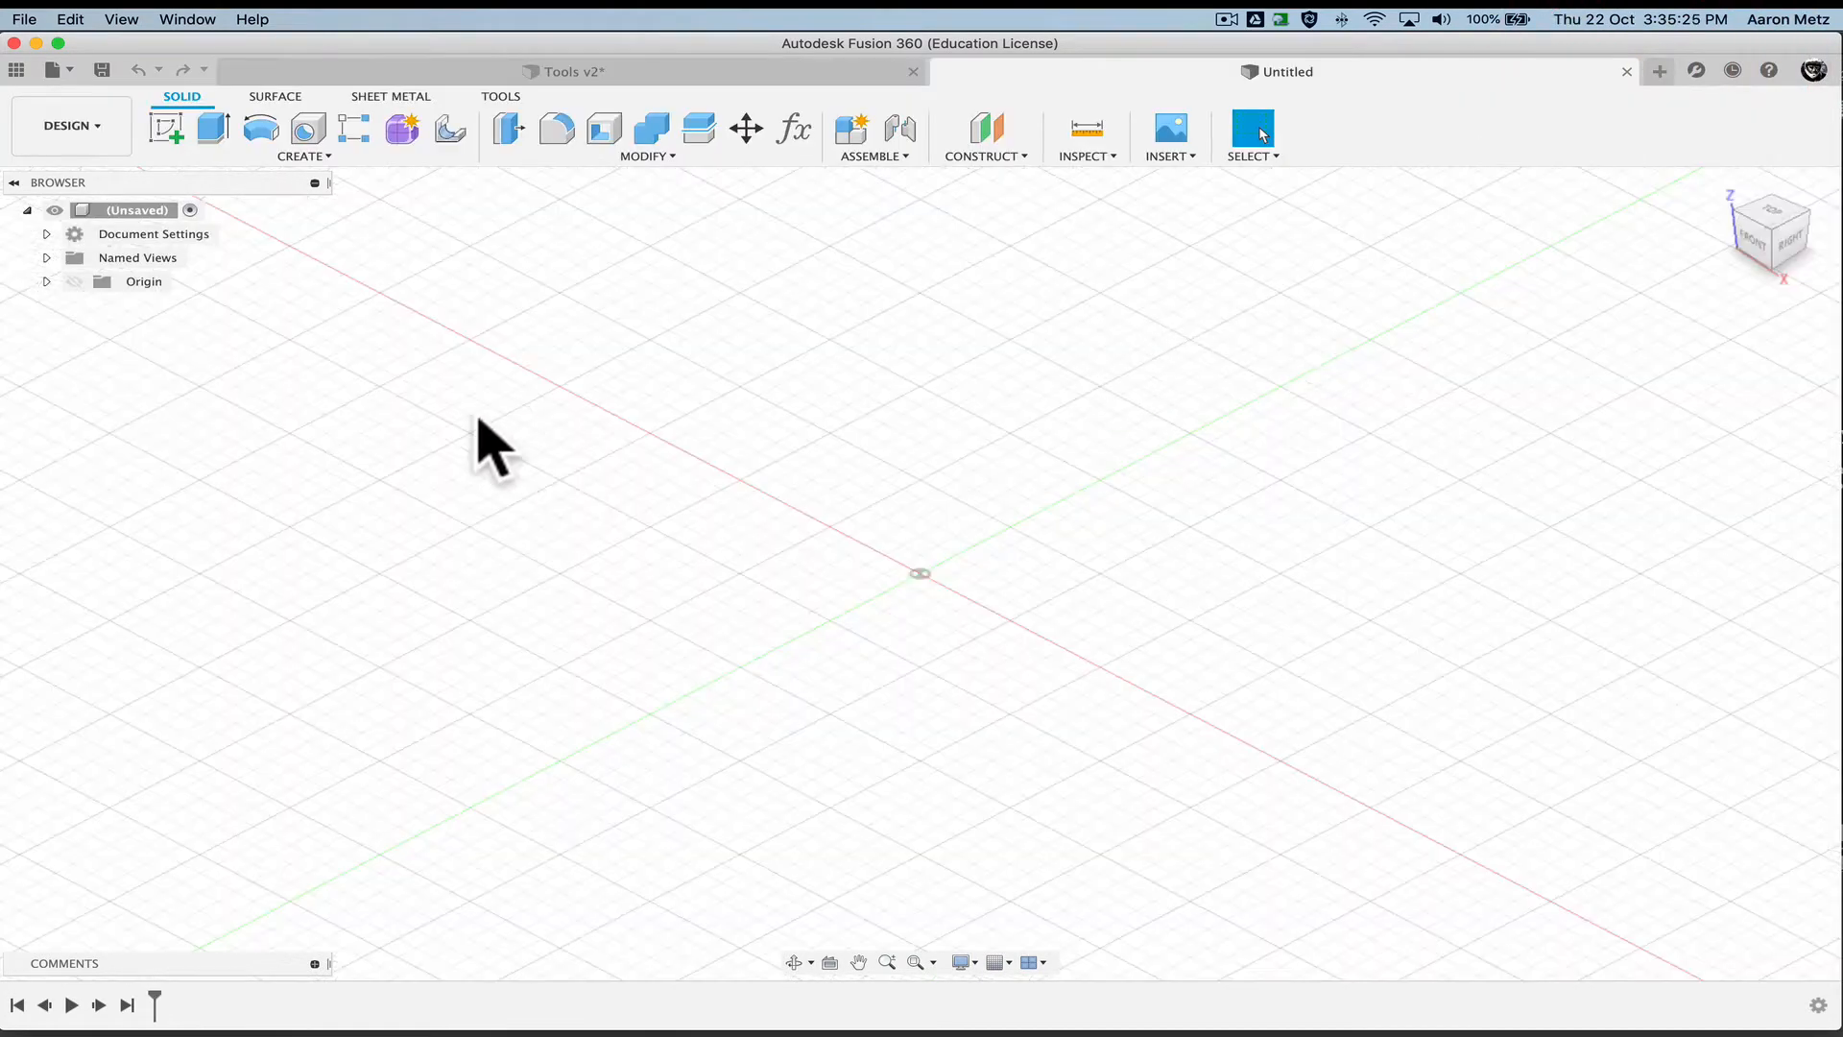
click(476, 415)
click(613, 305)
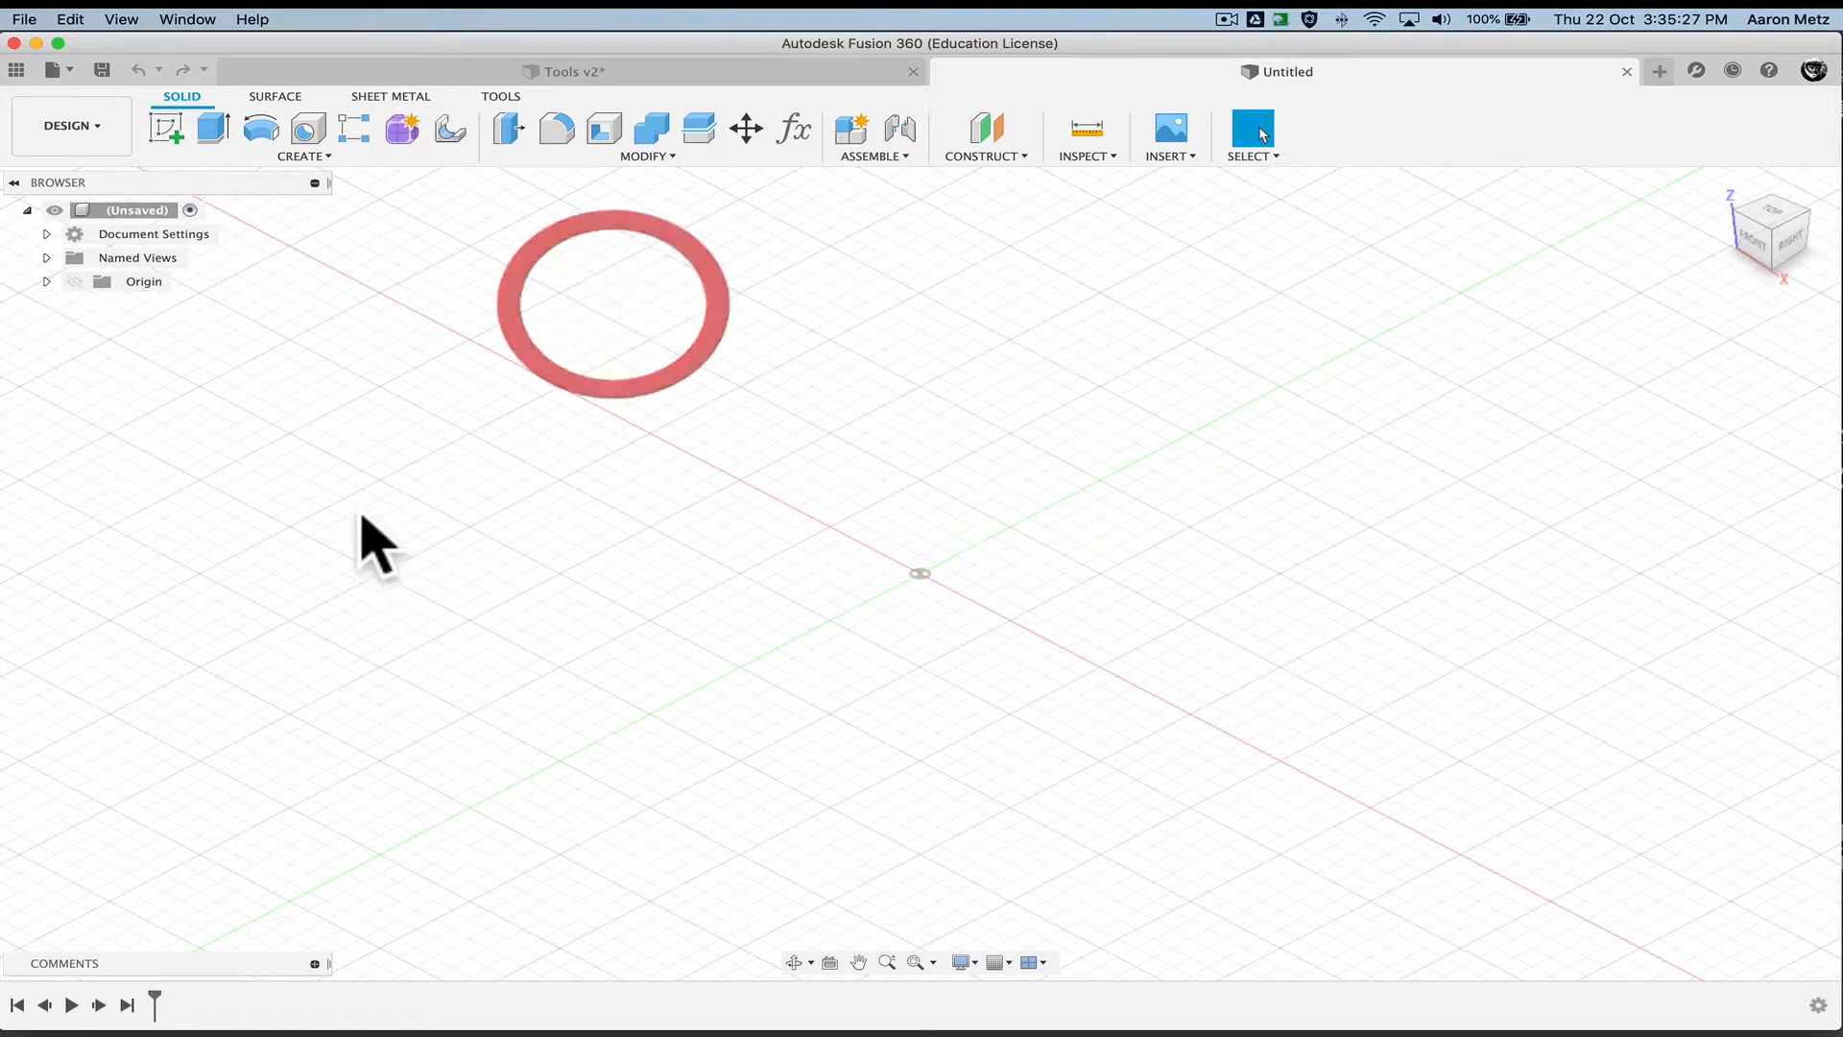
Add a user parameter named clearance in mm with the expression 0.5
click(604, 155)
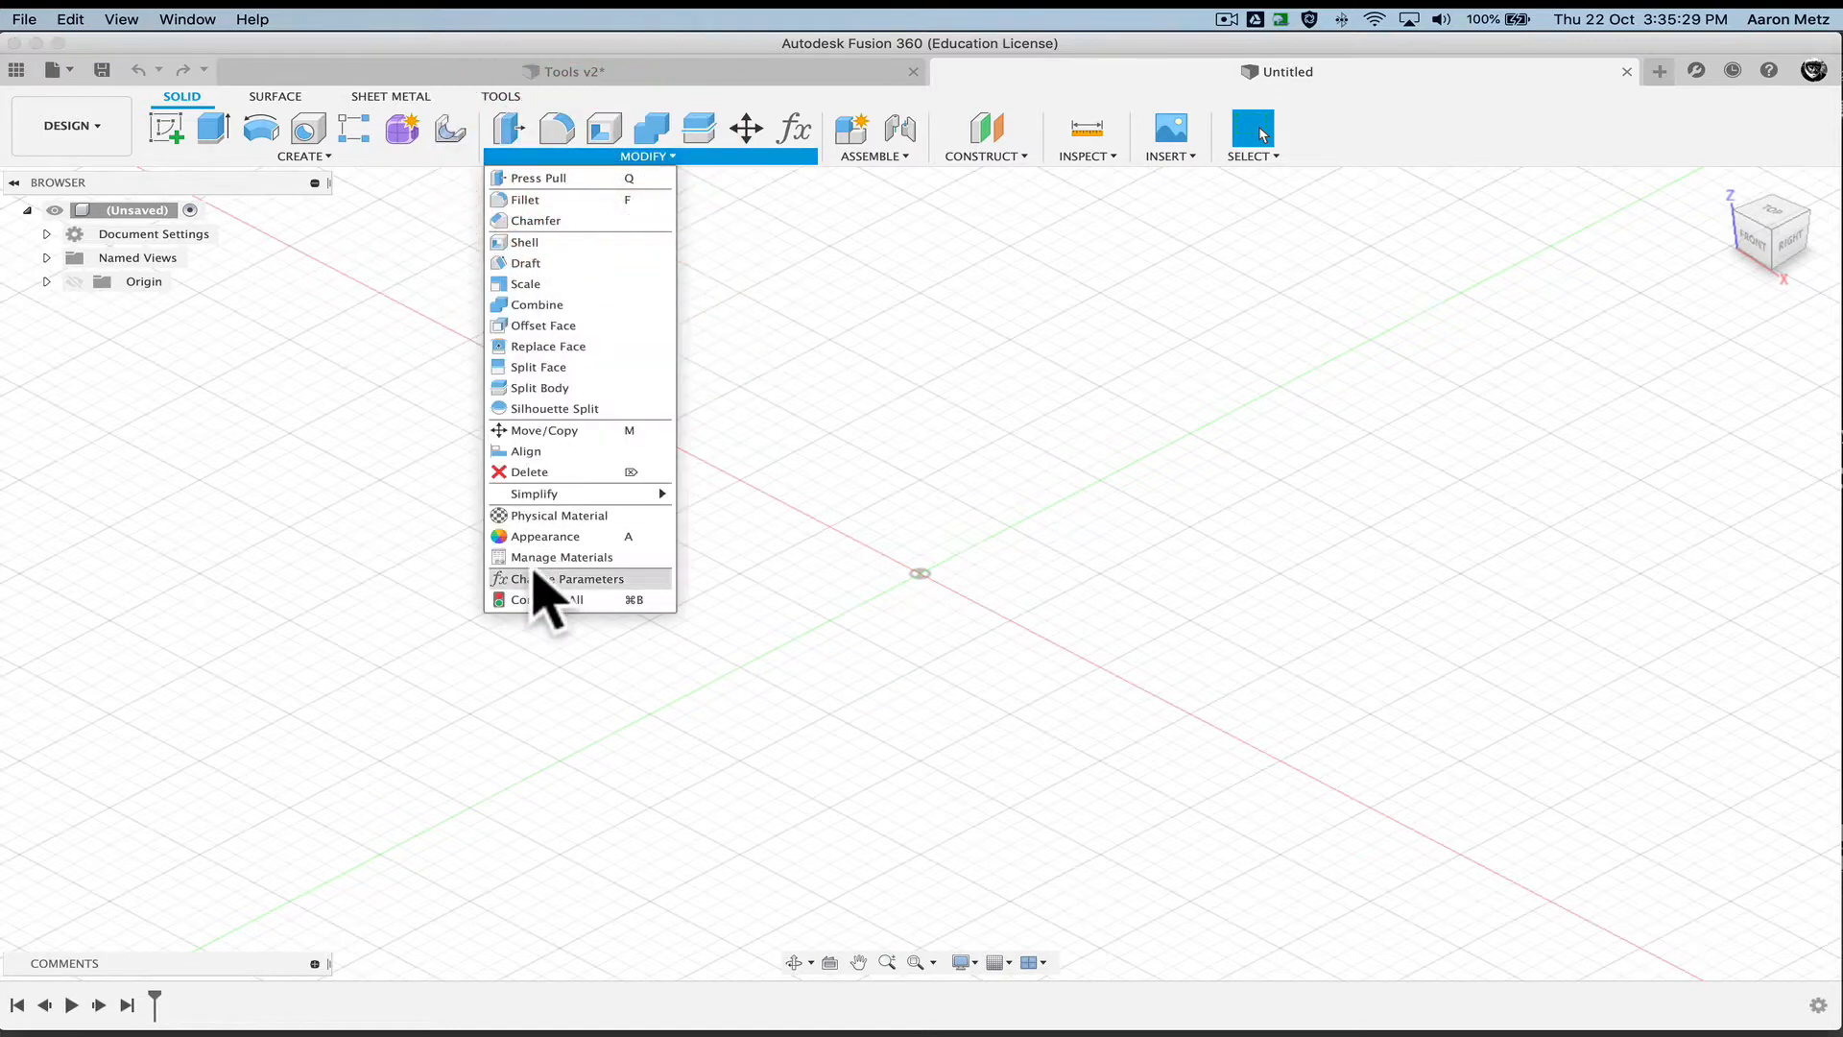
click(607, 578)
drag(600, 261, 836, 273)
click(574, 325)
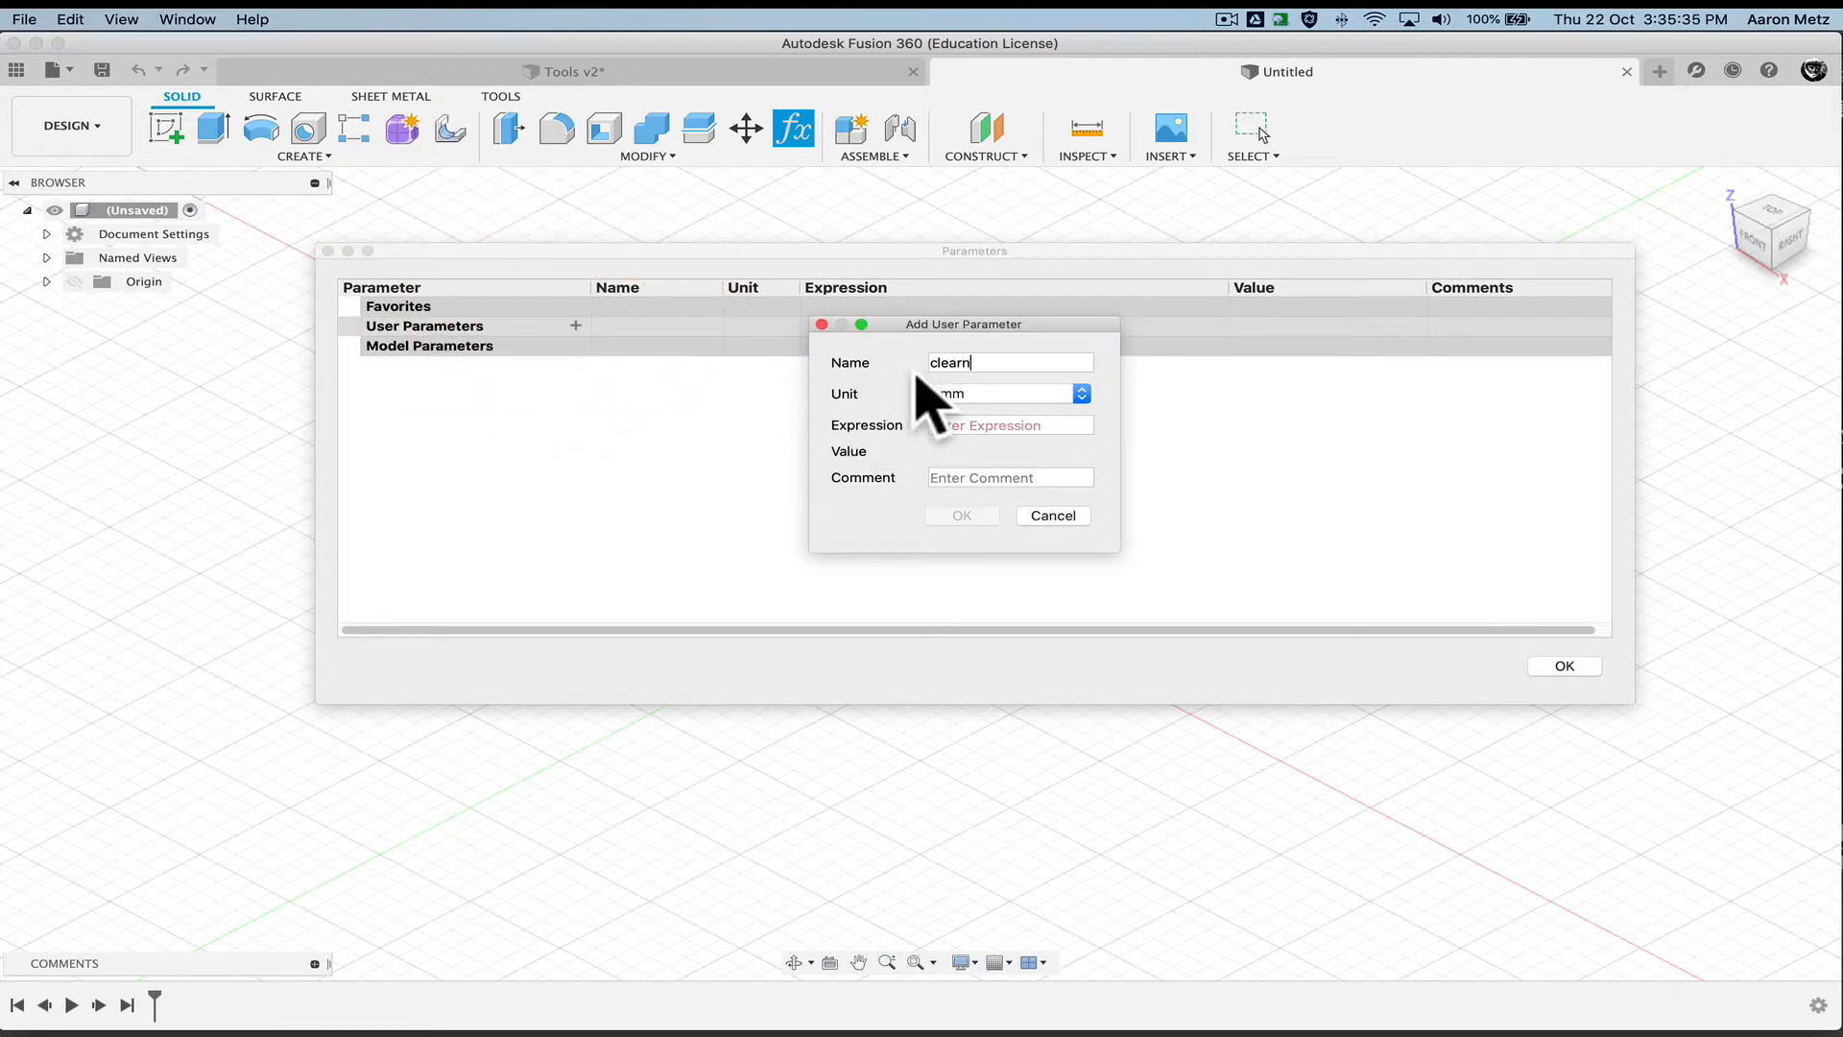
text(clearna)
key(BackSpace)
key(BackSpace)
text(an)
click(984, 425)
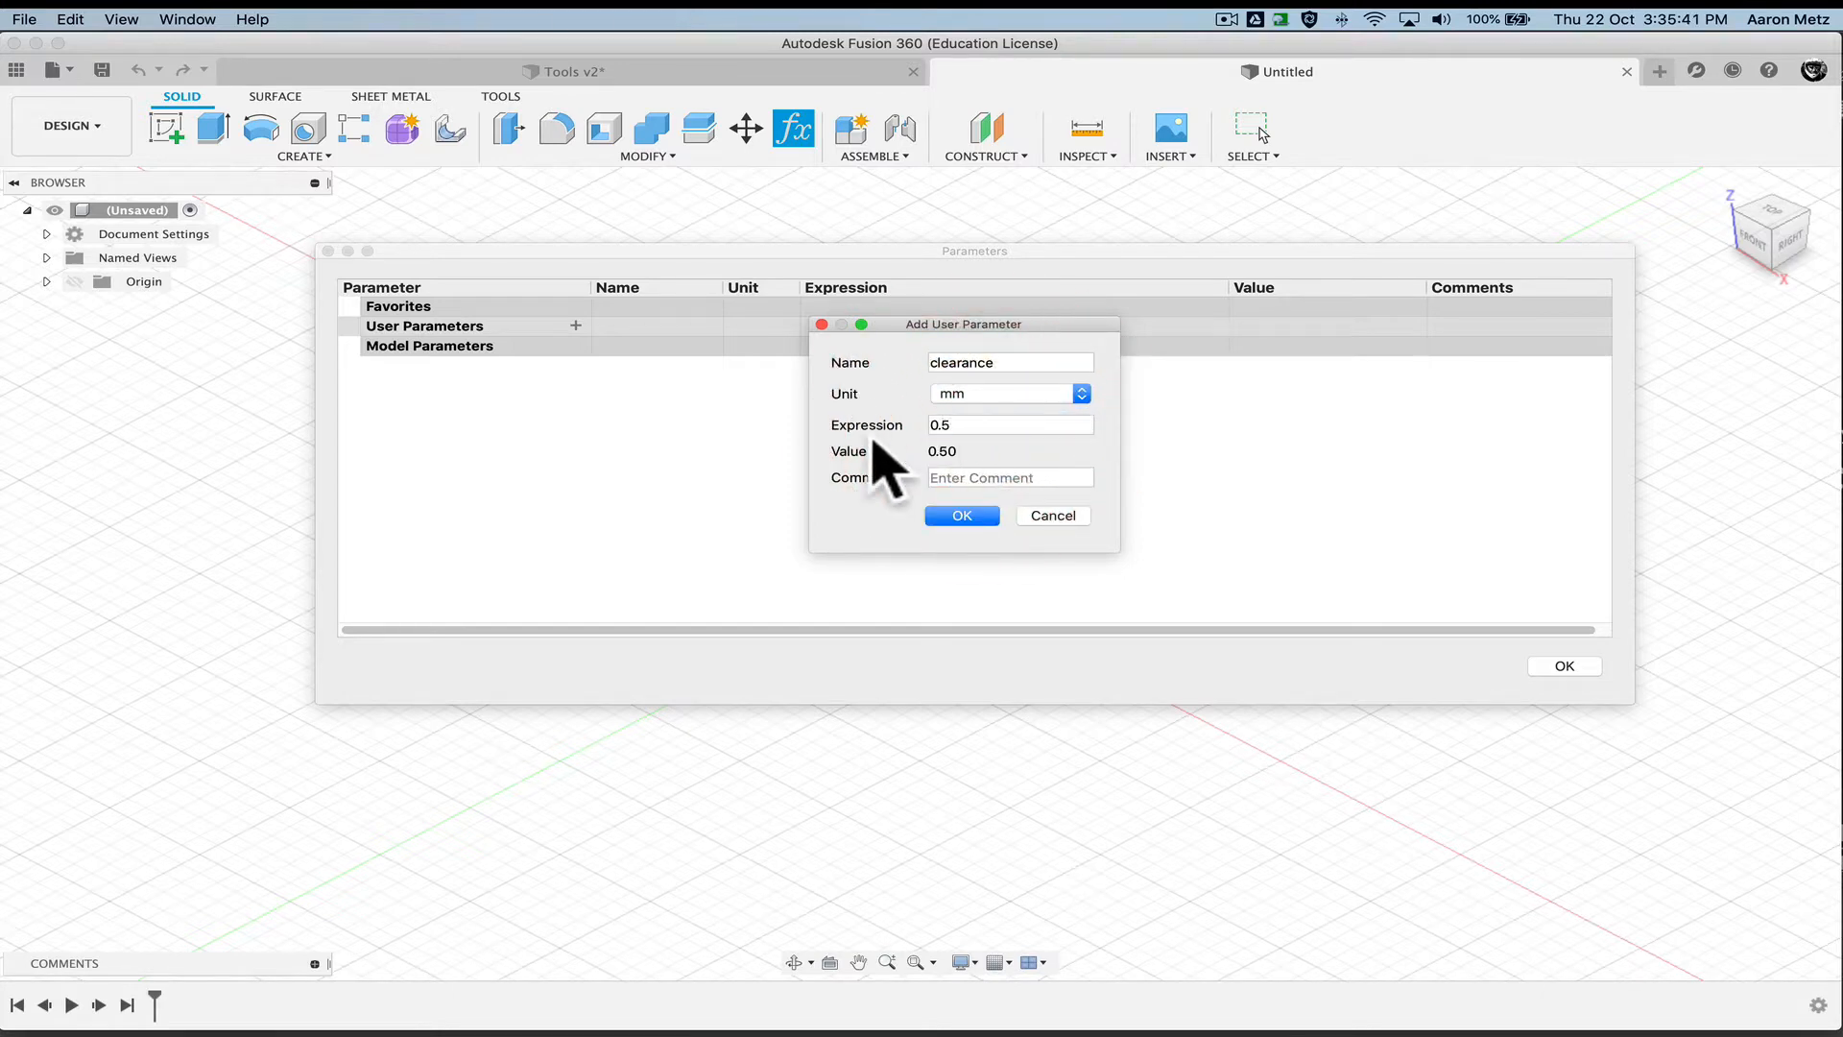
click(950, 515)
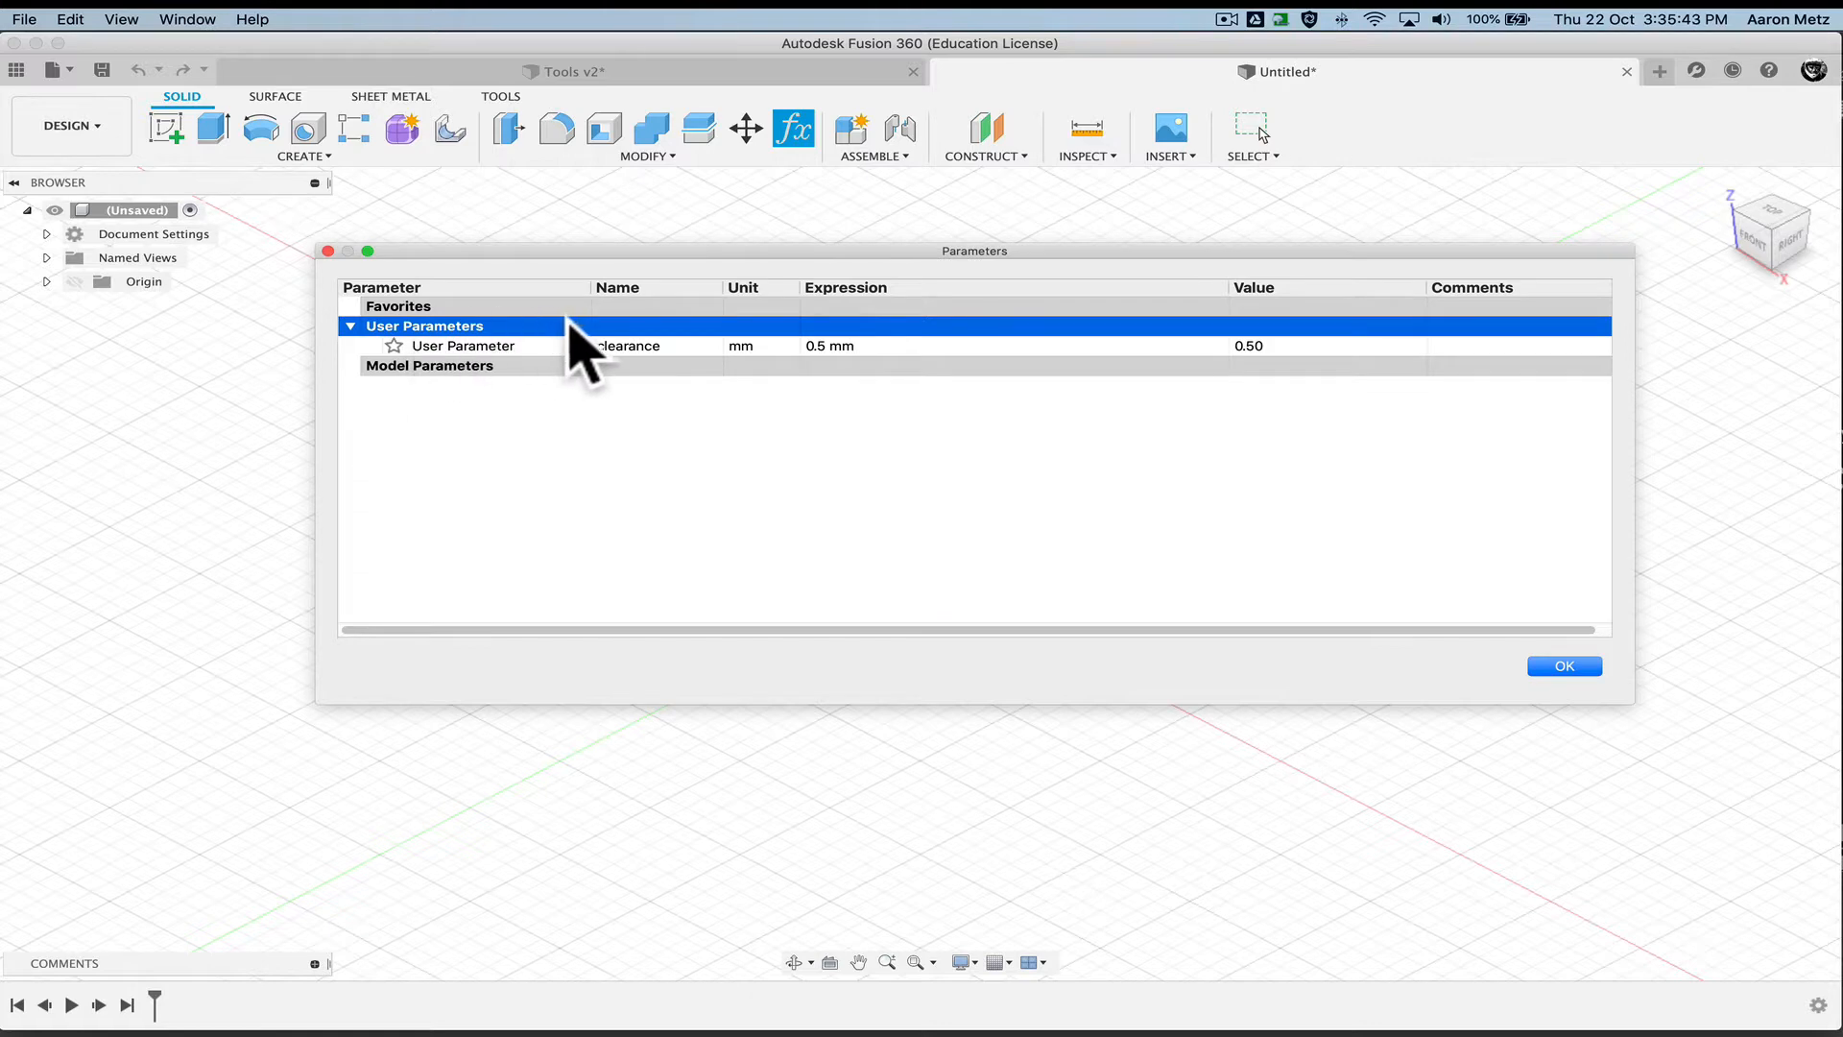
Add a user parameter named thickness in mm with the expression 9
click(576, 326)
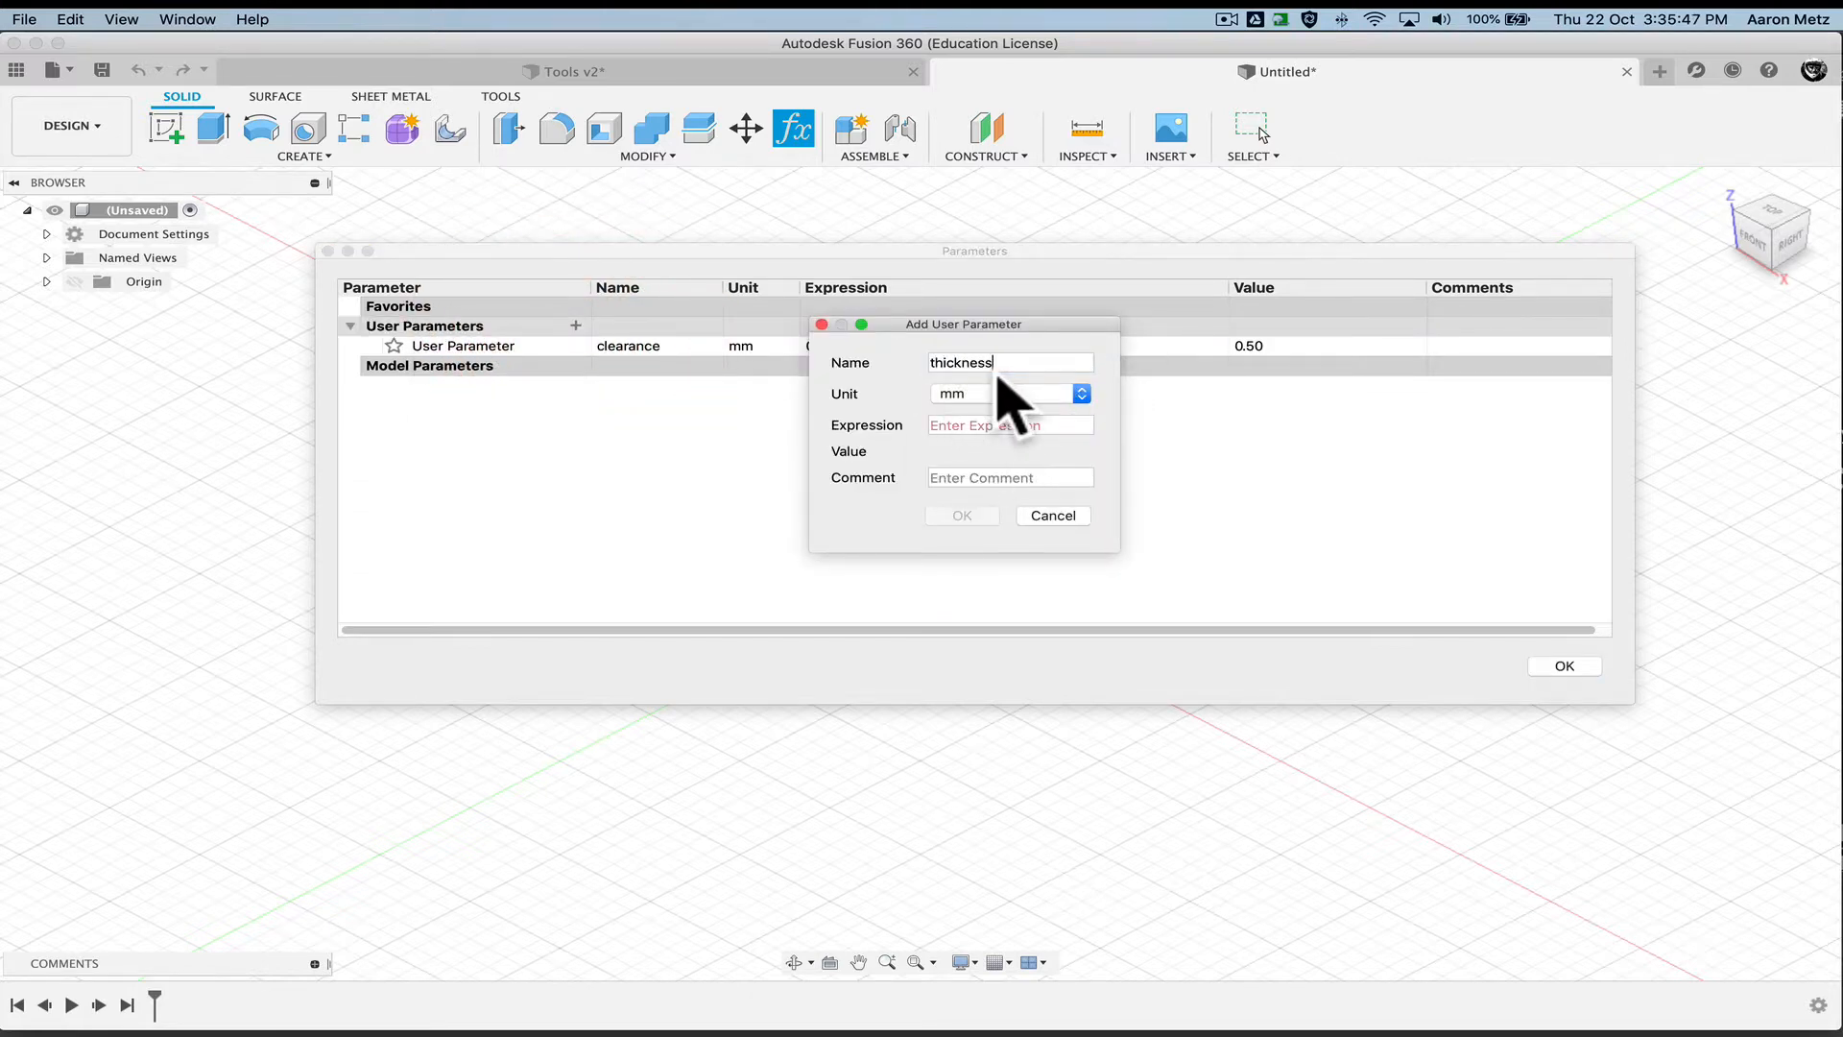
click(973, 477)
text(9)
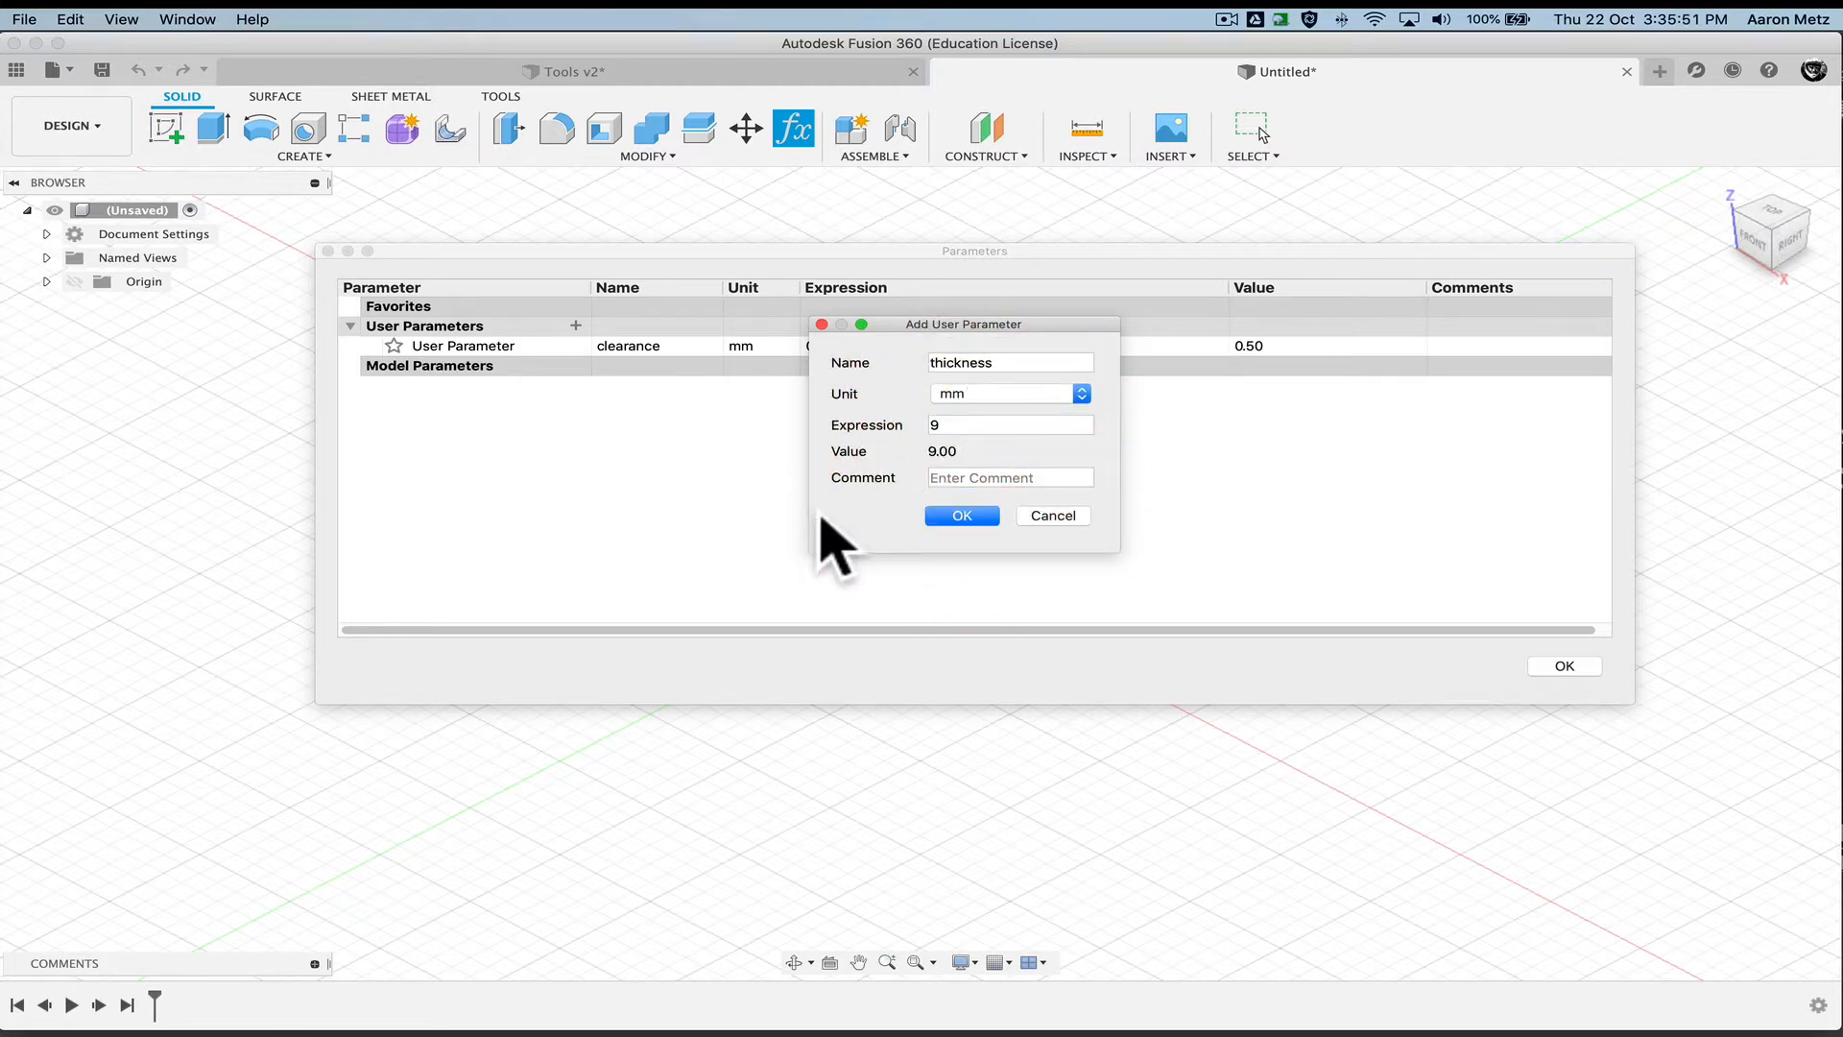
click(961, 515)
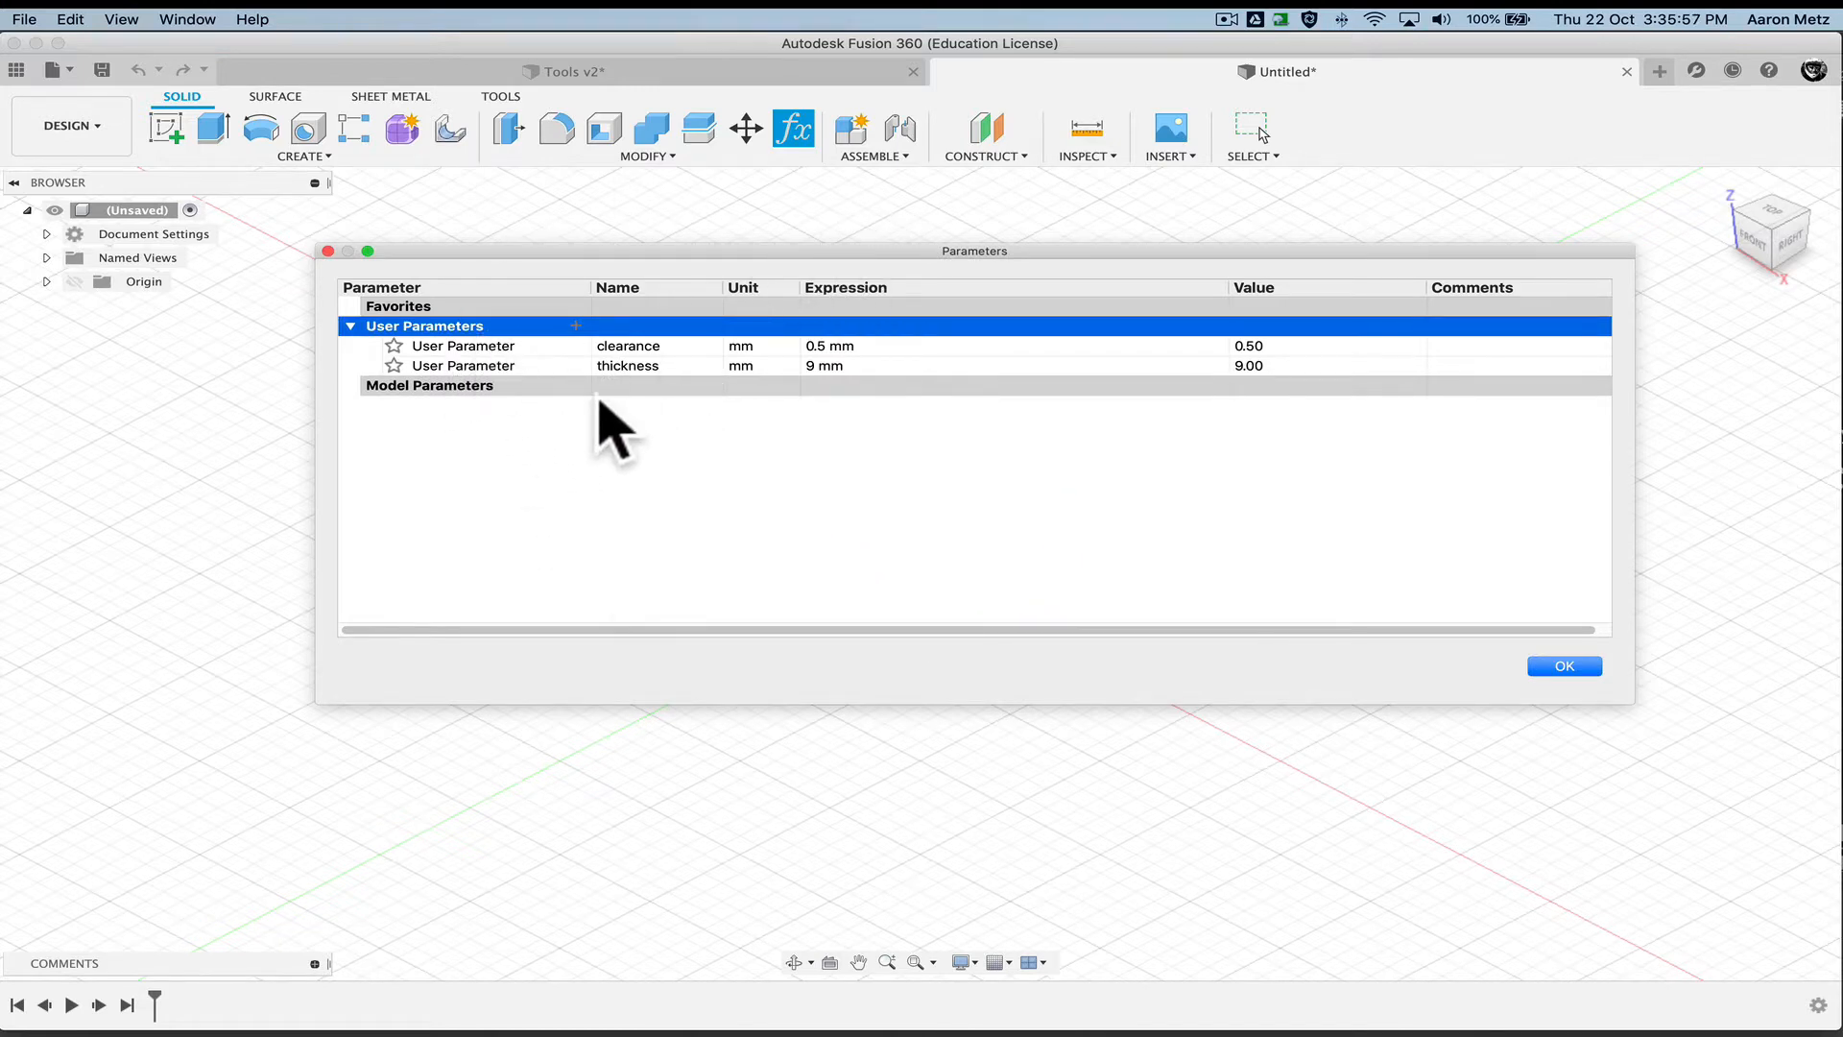
Add a user parameter named thickness_parts in mm with the expression 6, and close the parameter table
click(576, 326)
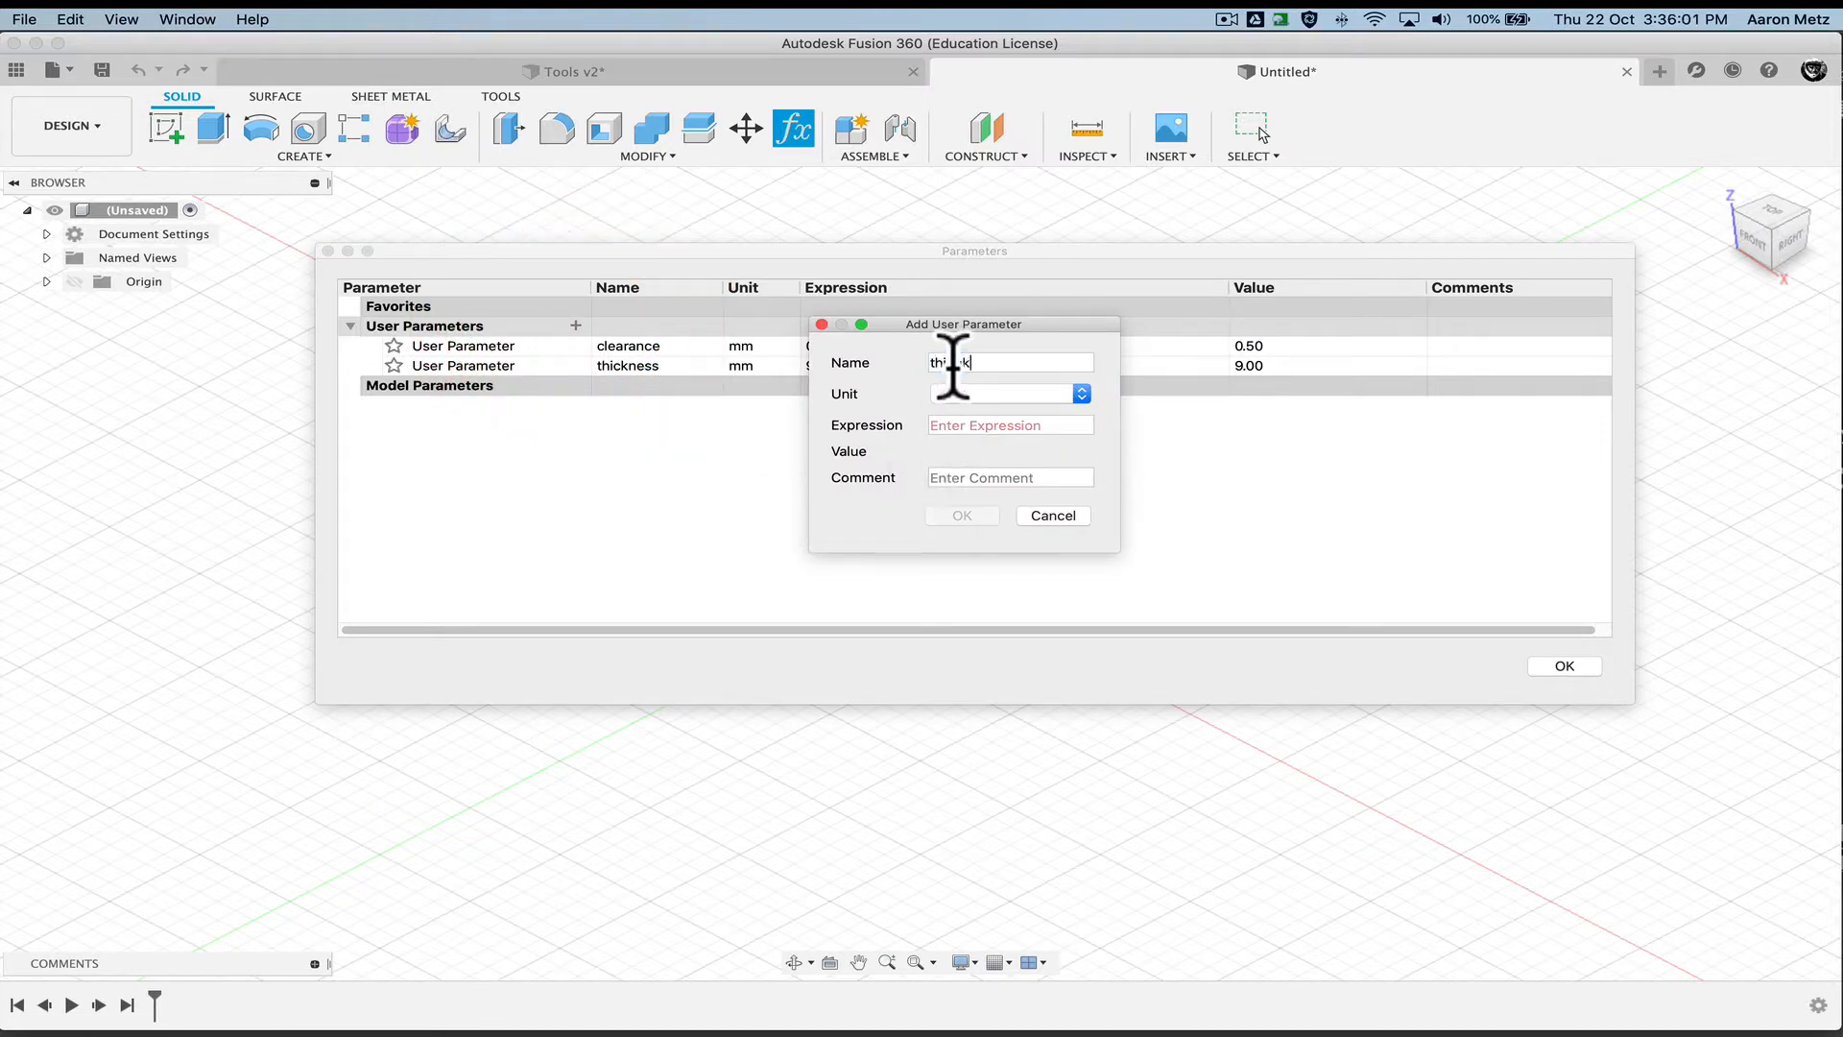
text(thick)
key(BackSpace)
key(shift)
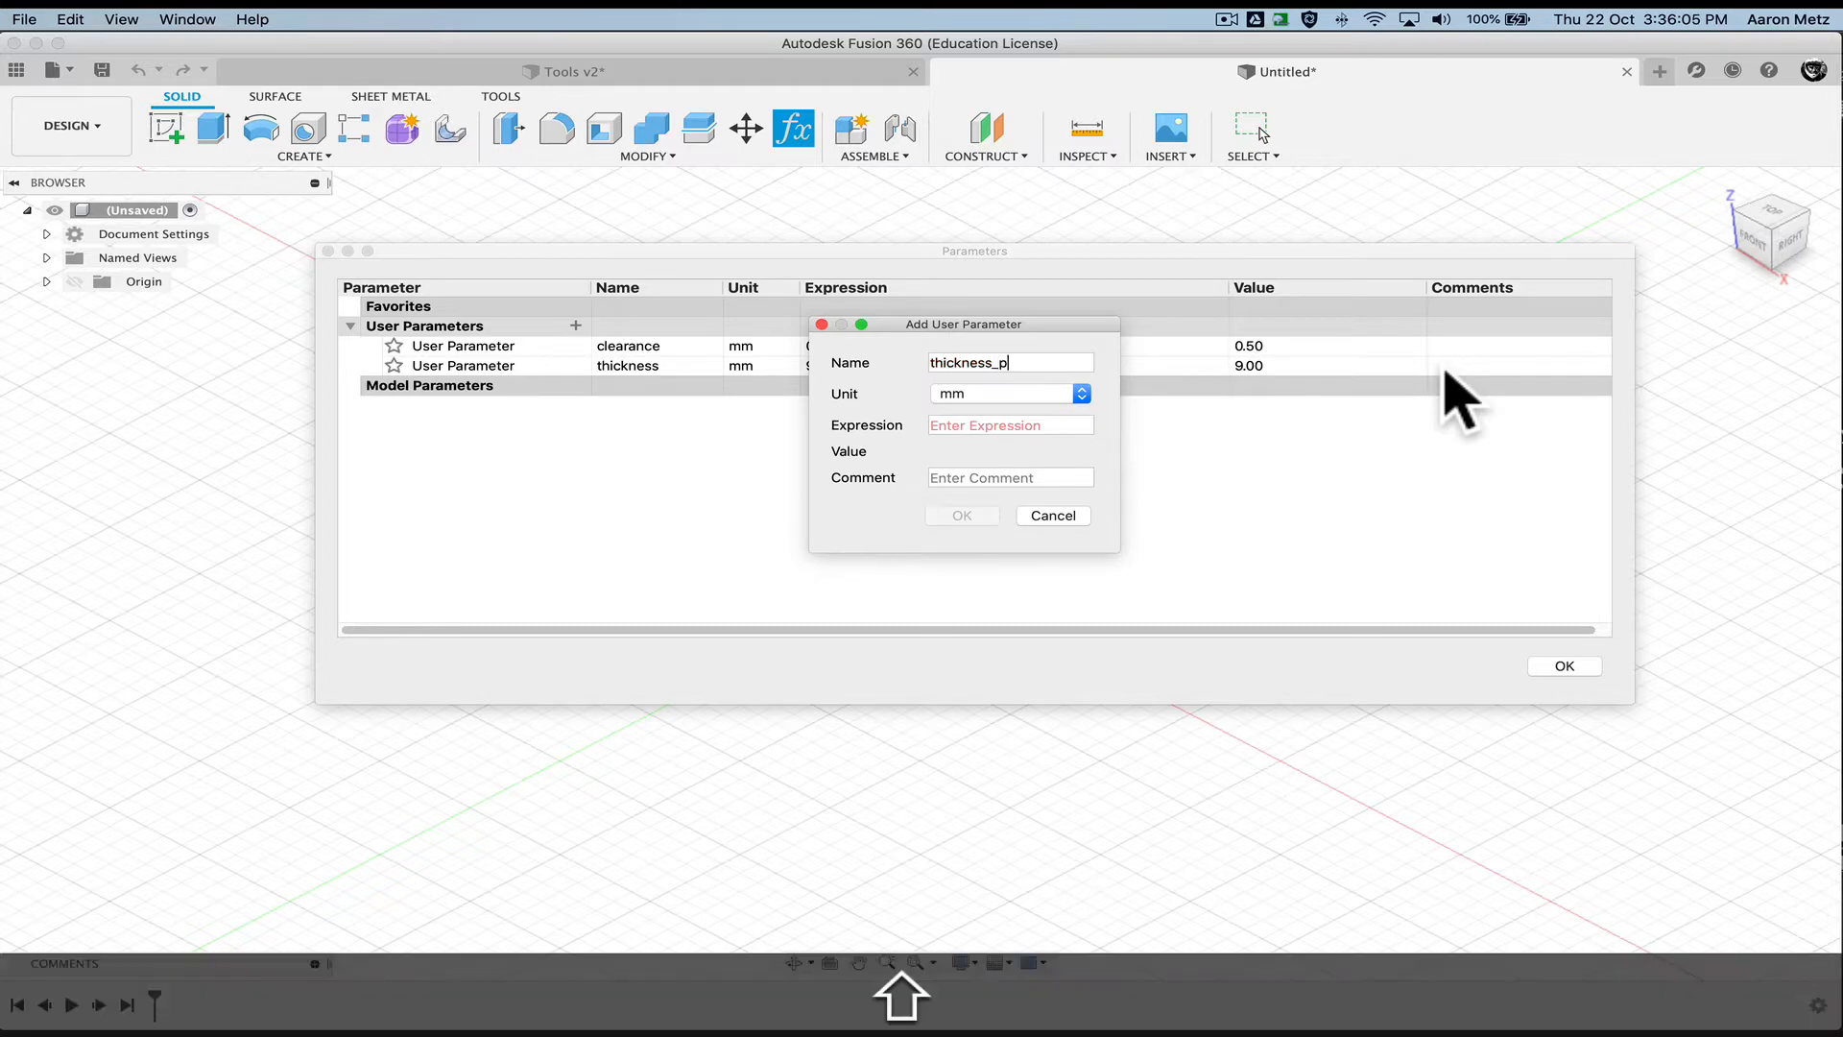
text(kness_parts)
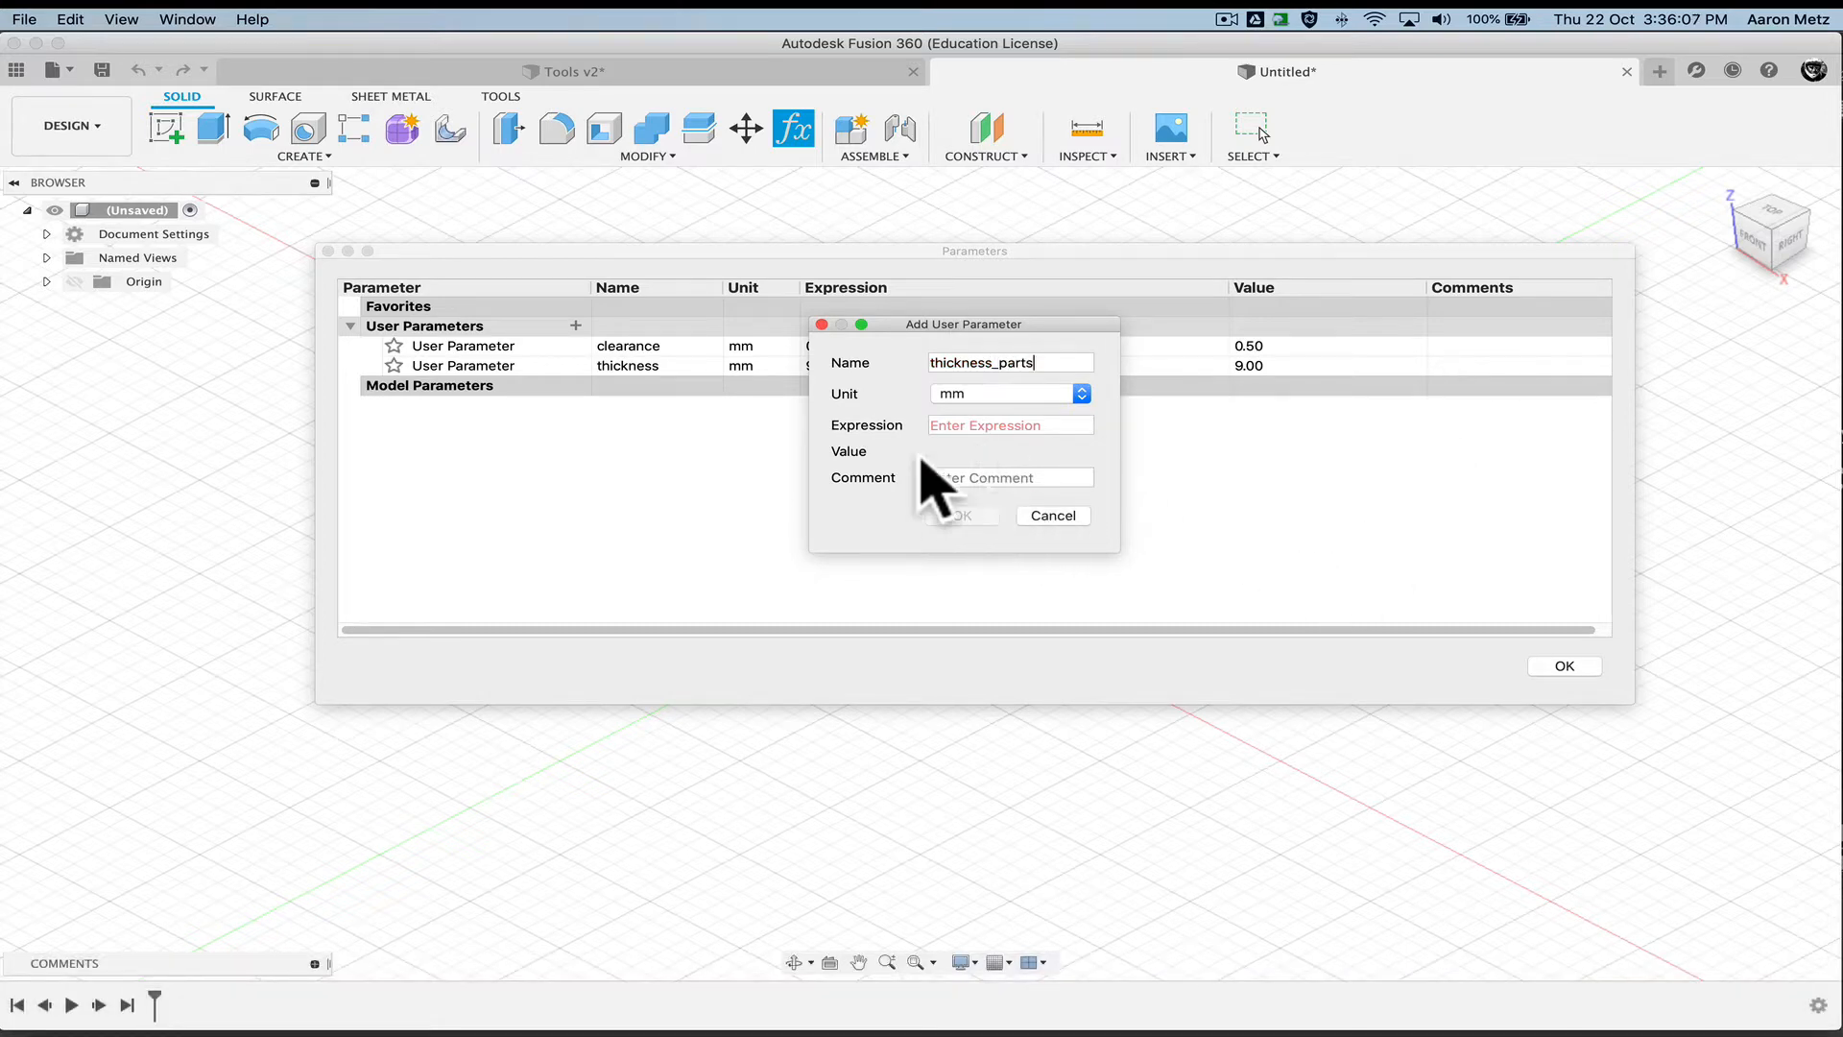
click(960, 424)
text(6)
click(963, 515)
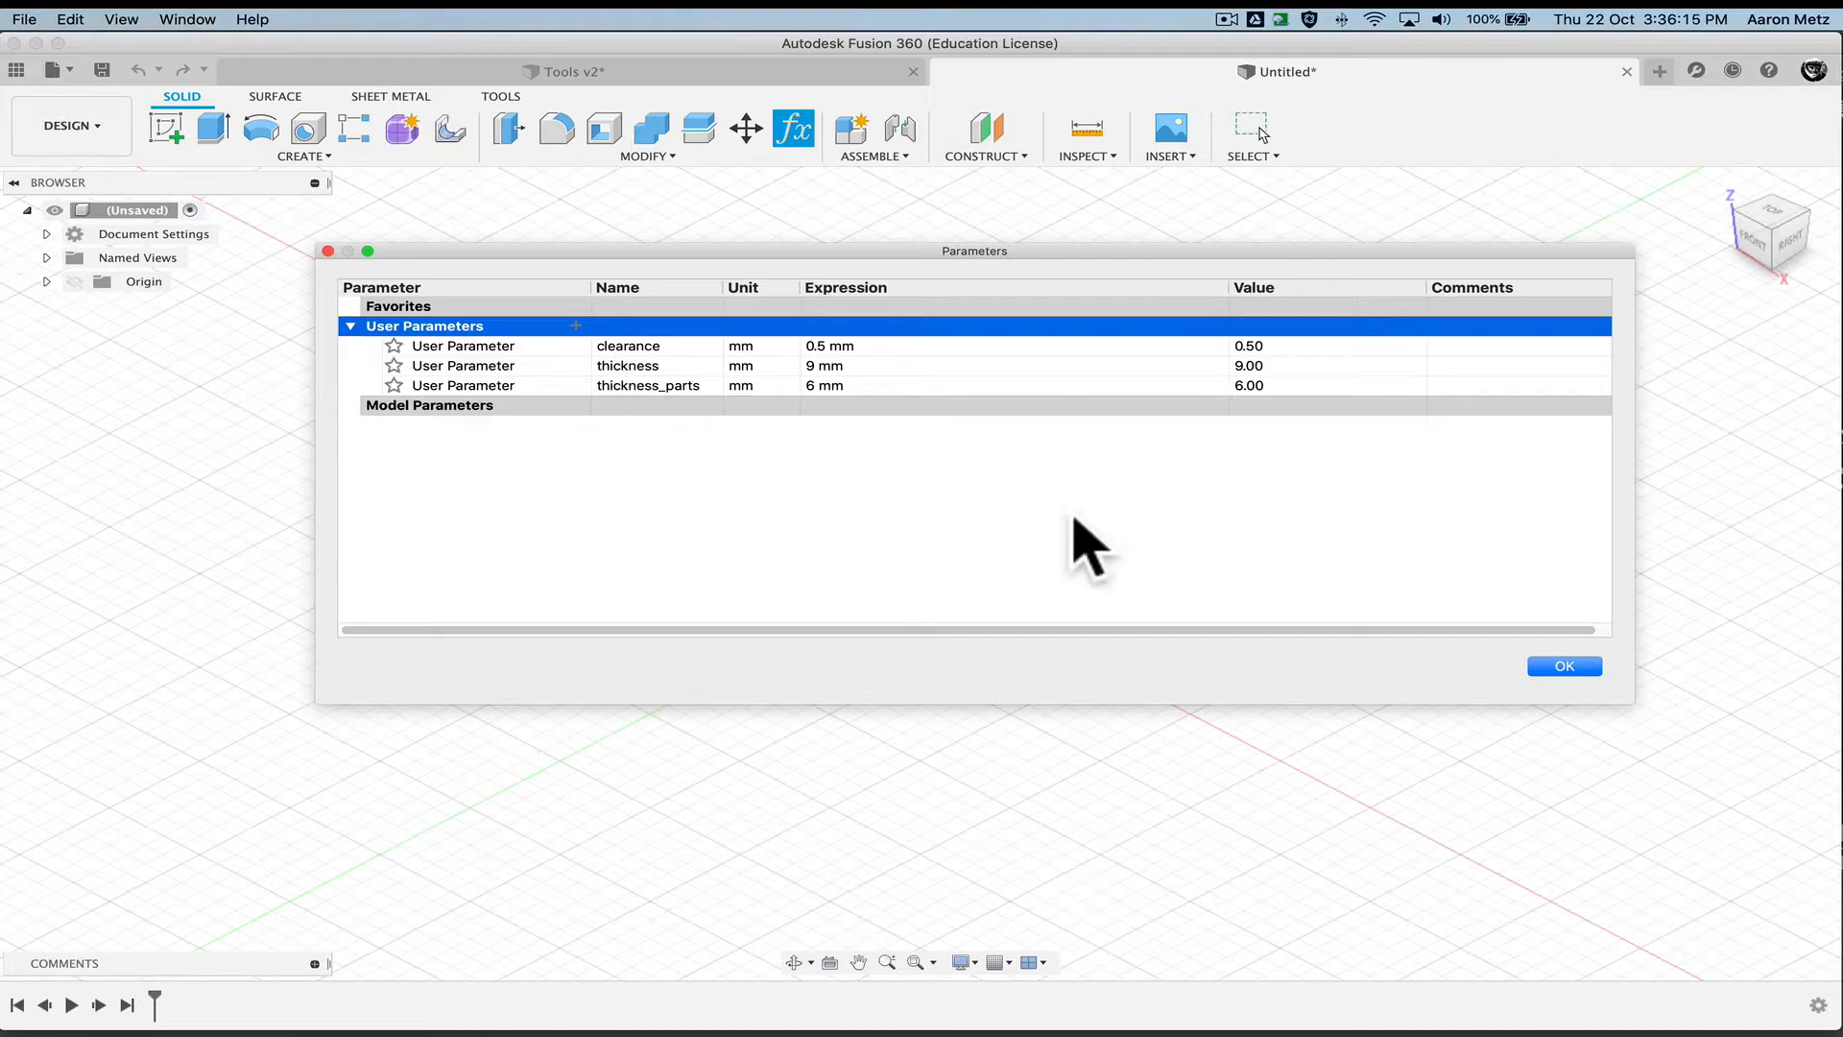
click(1565, 665)
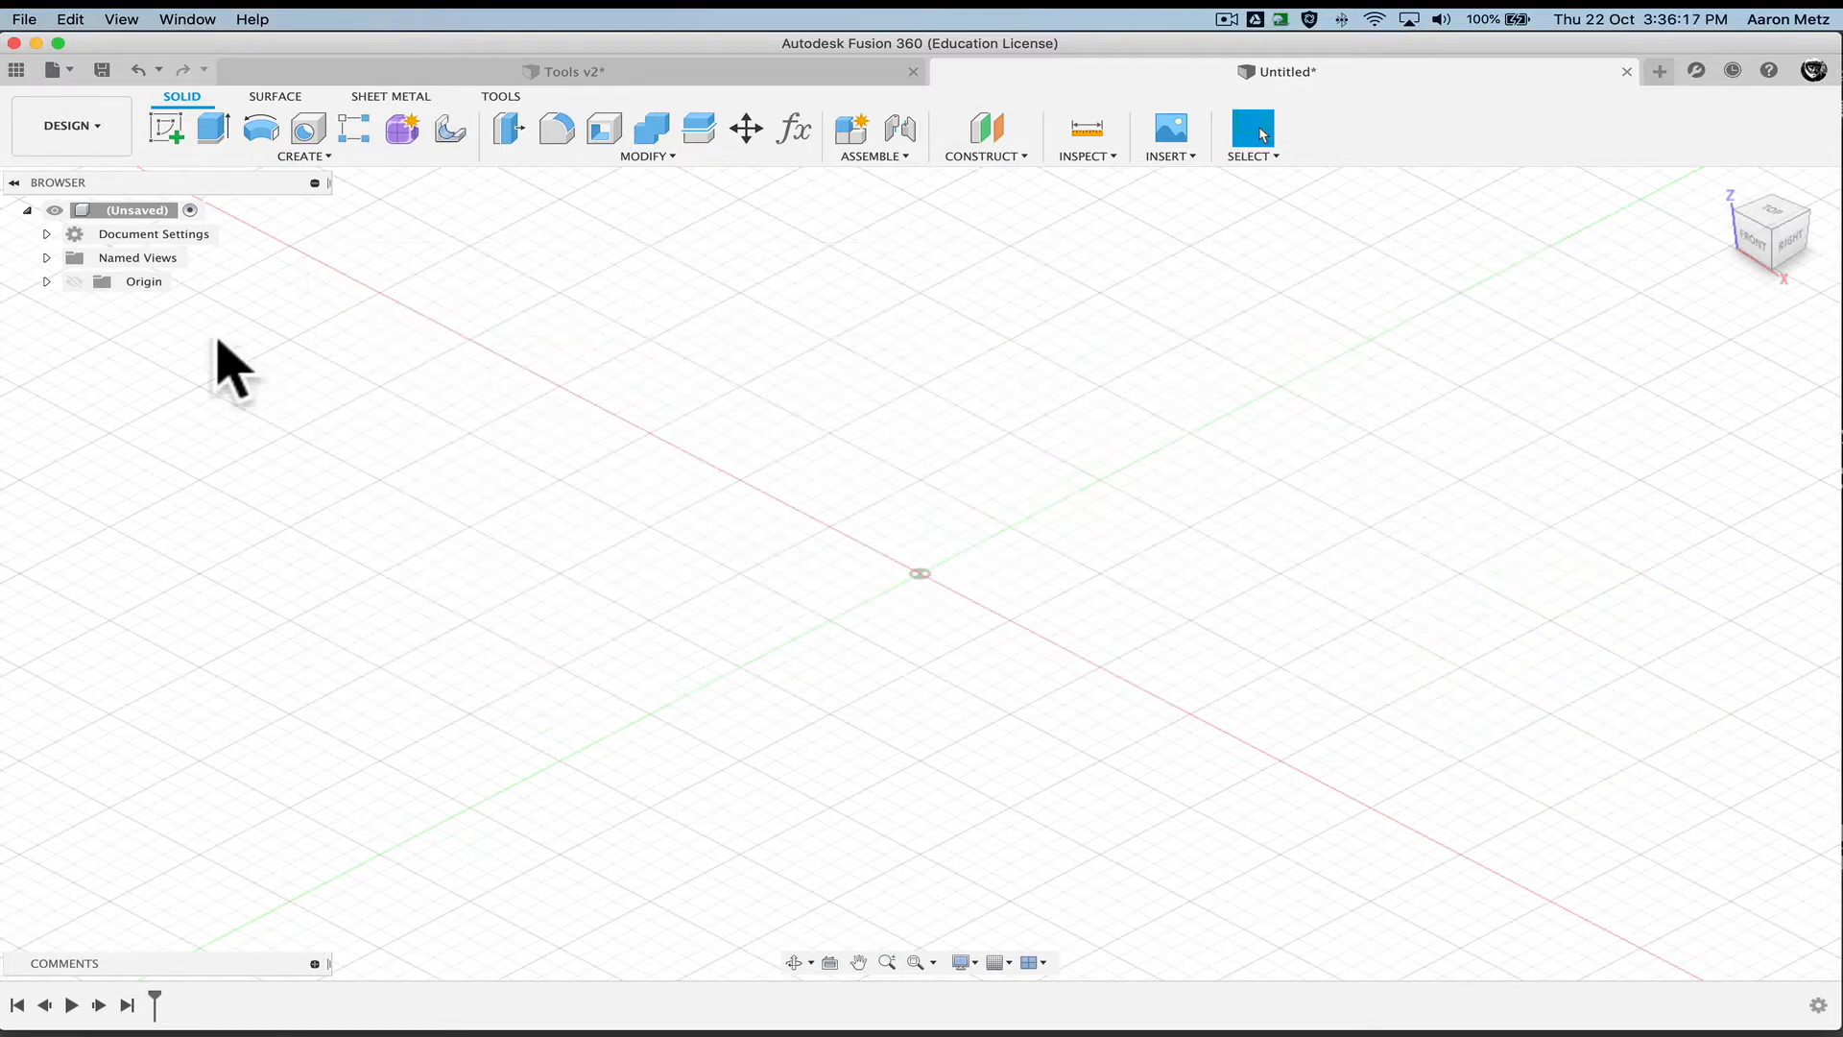
Review the board and loose tool pieces in the Tools v2 design, and return to the untitled design
click(309, 155)
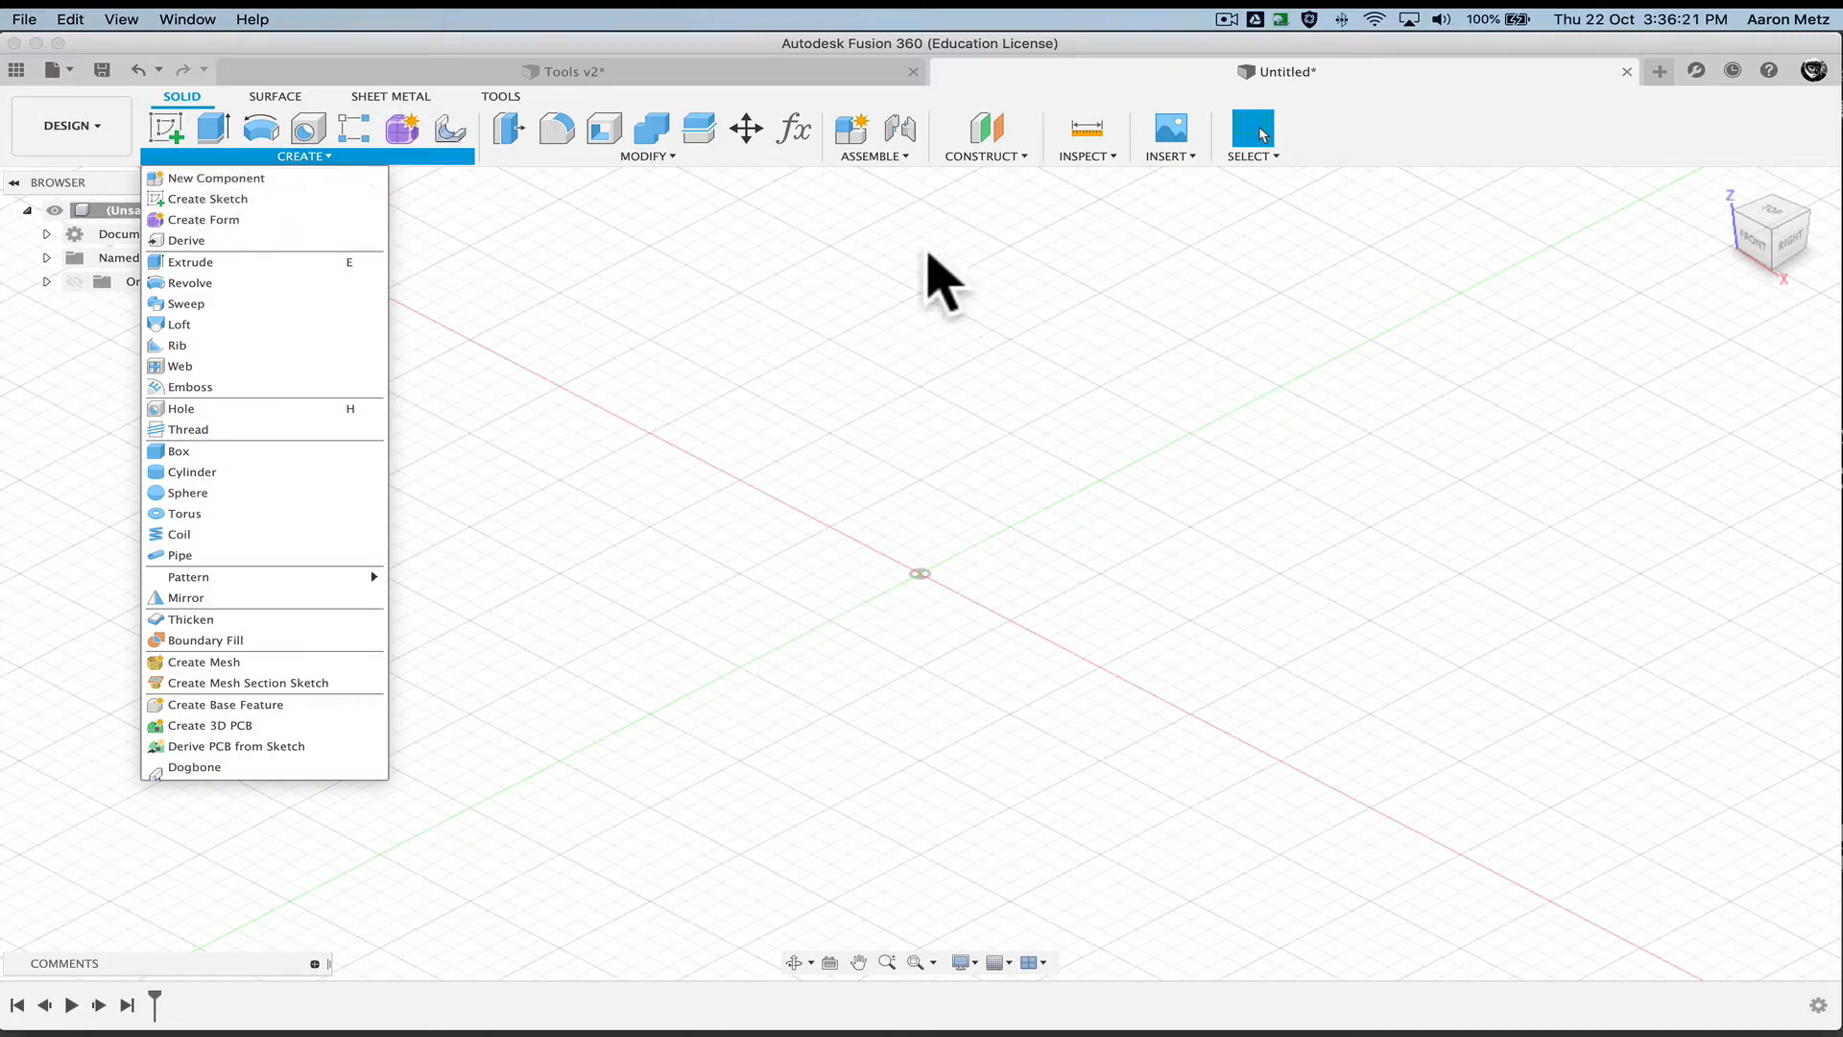
click(700, 74)
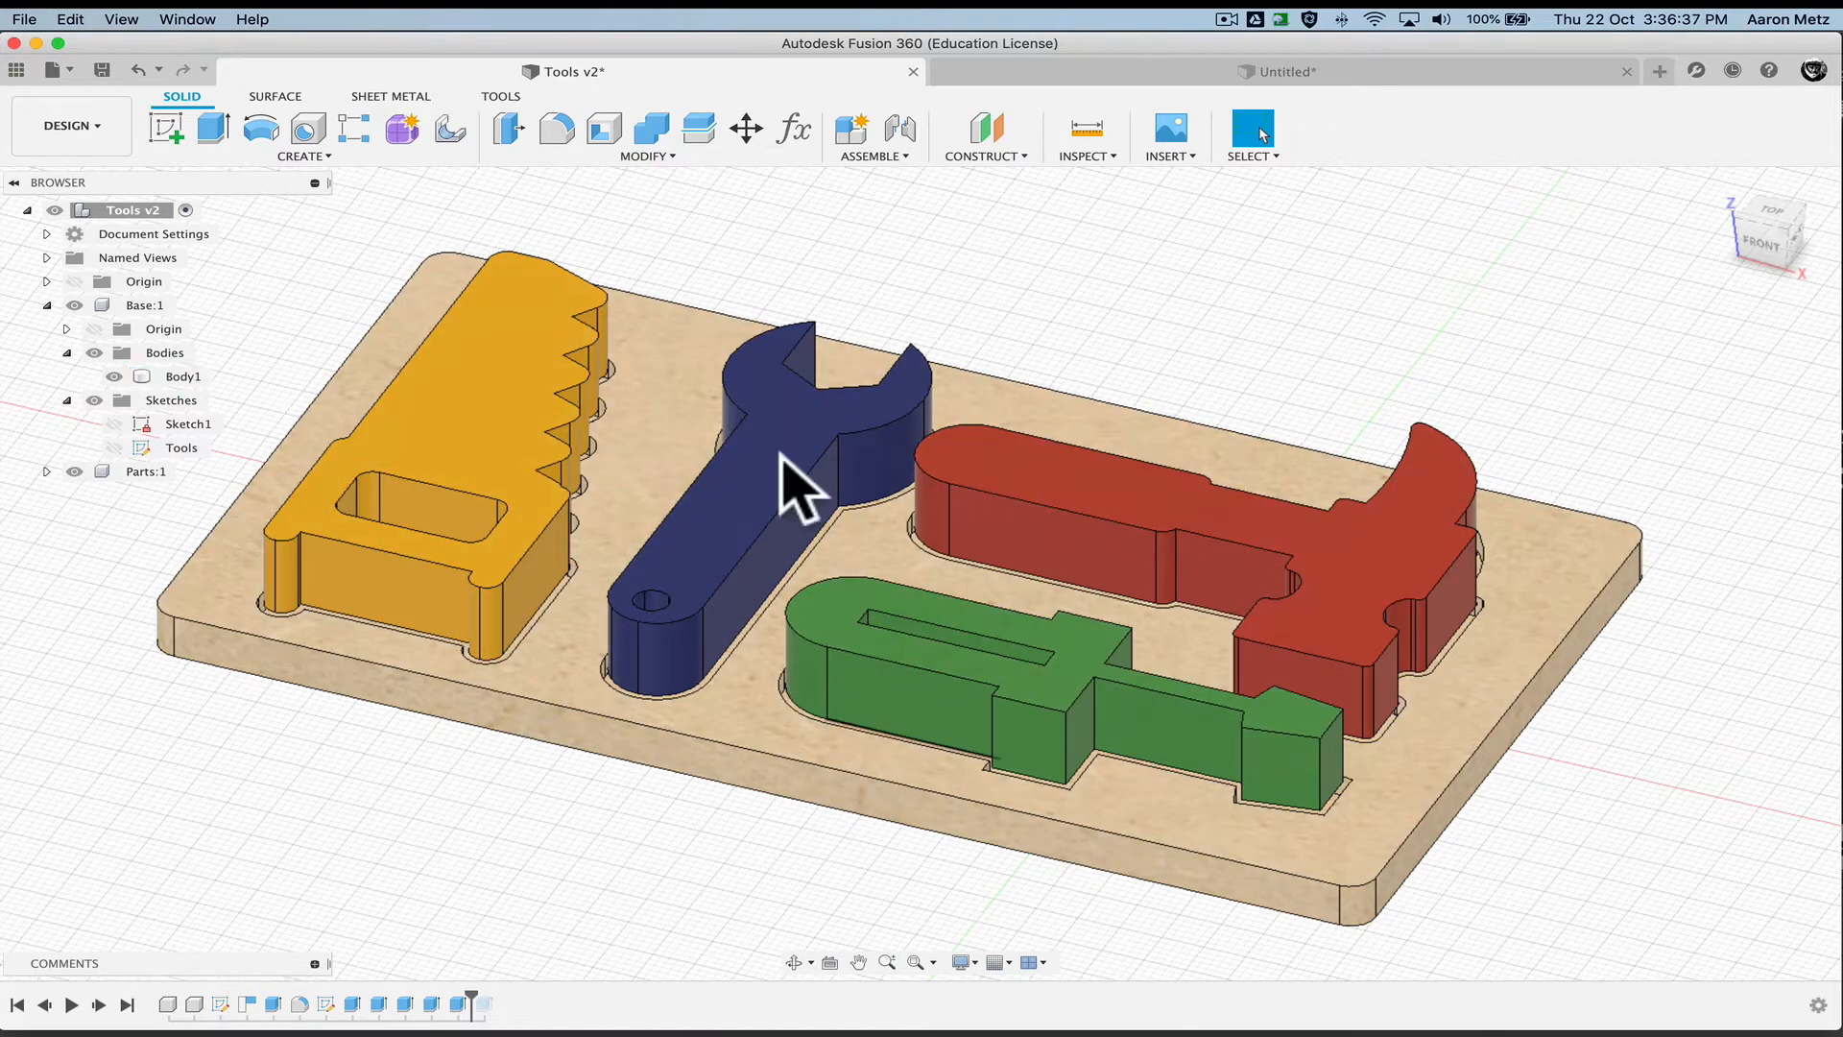
click(1125, 71)
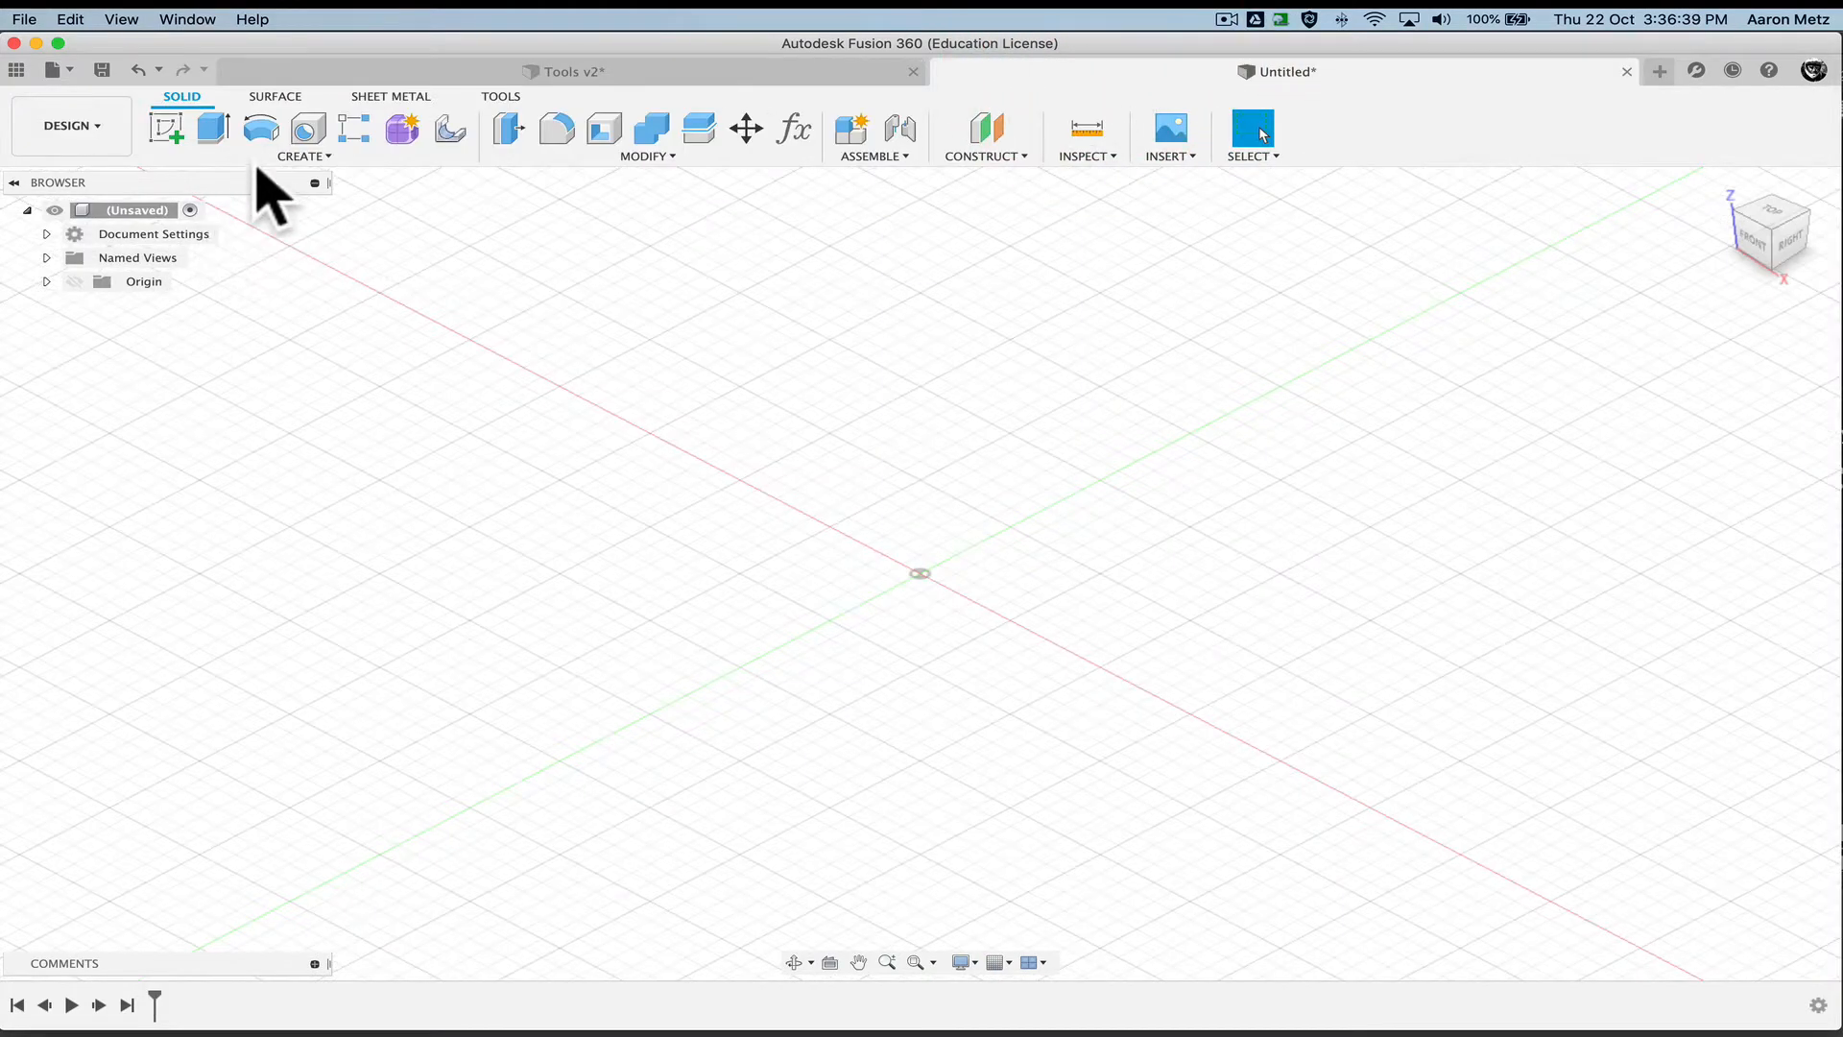
Create a new internal standard component named Board
click(265, 160)
click(220, 179)
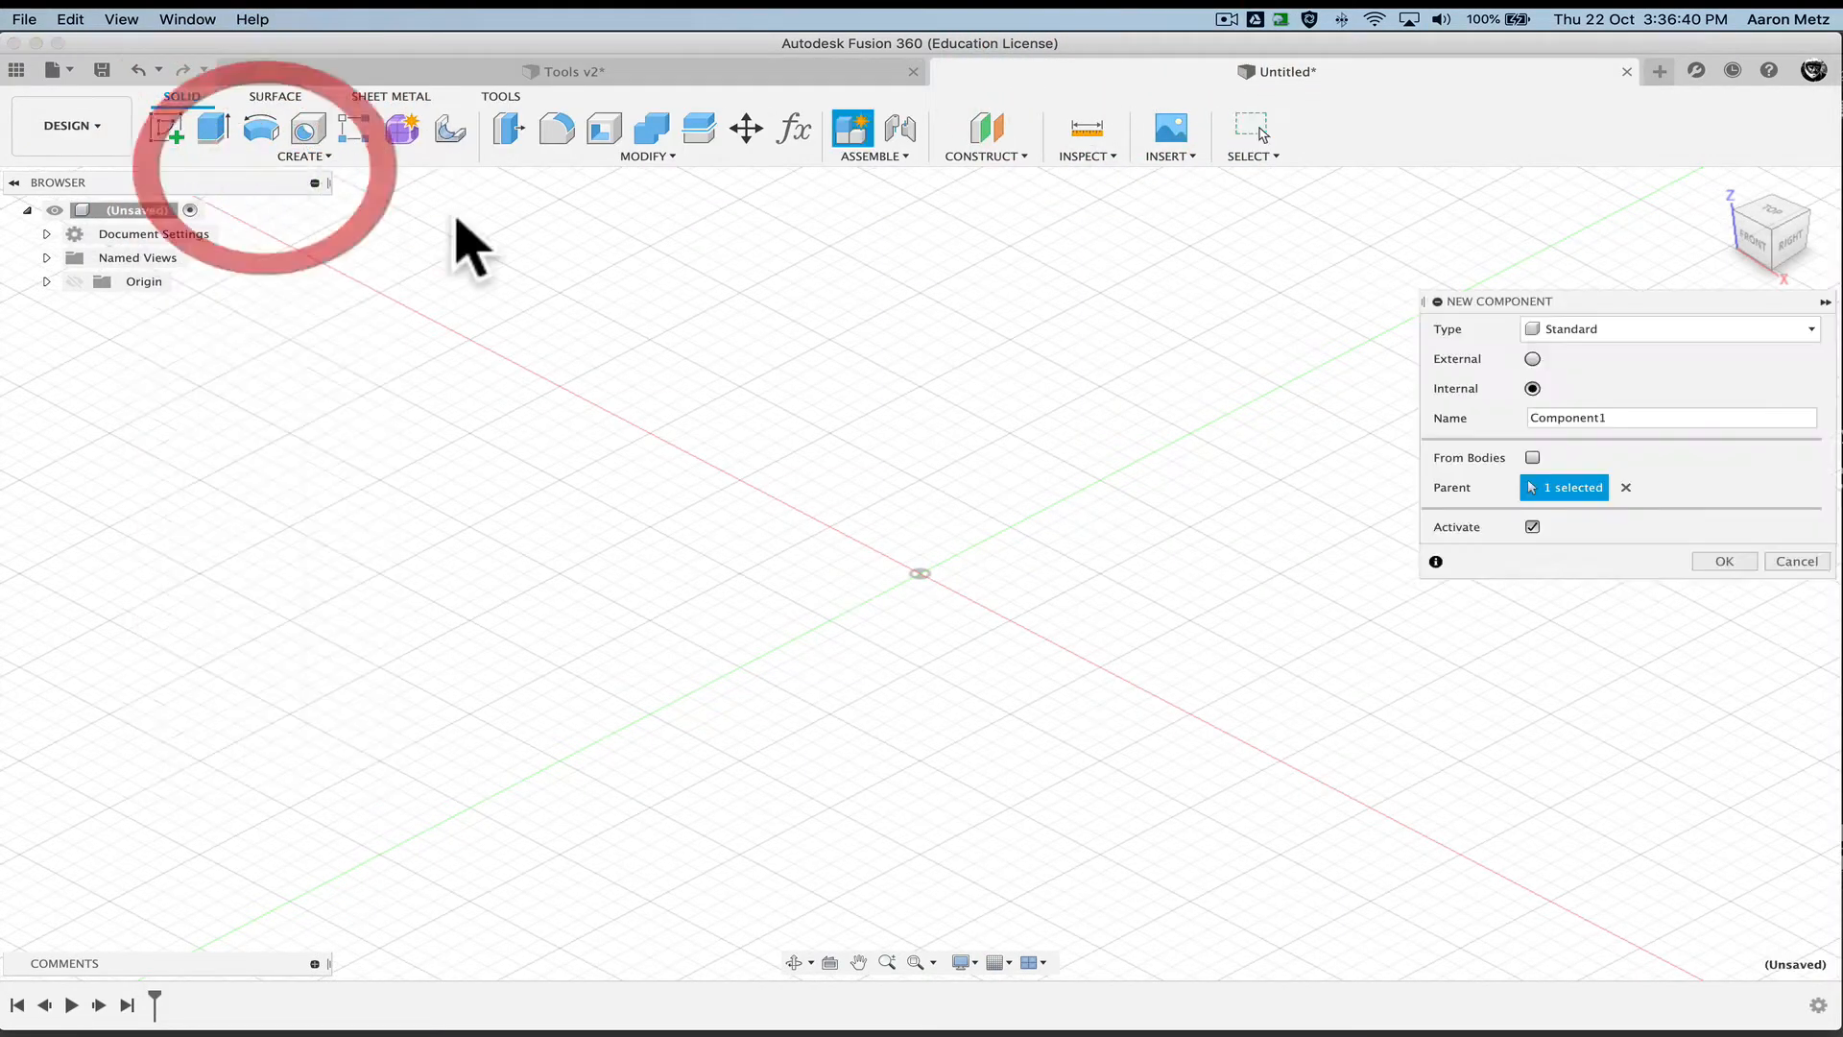
double_click(1645, 417)
text(Ba)
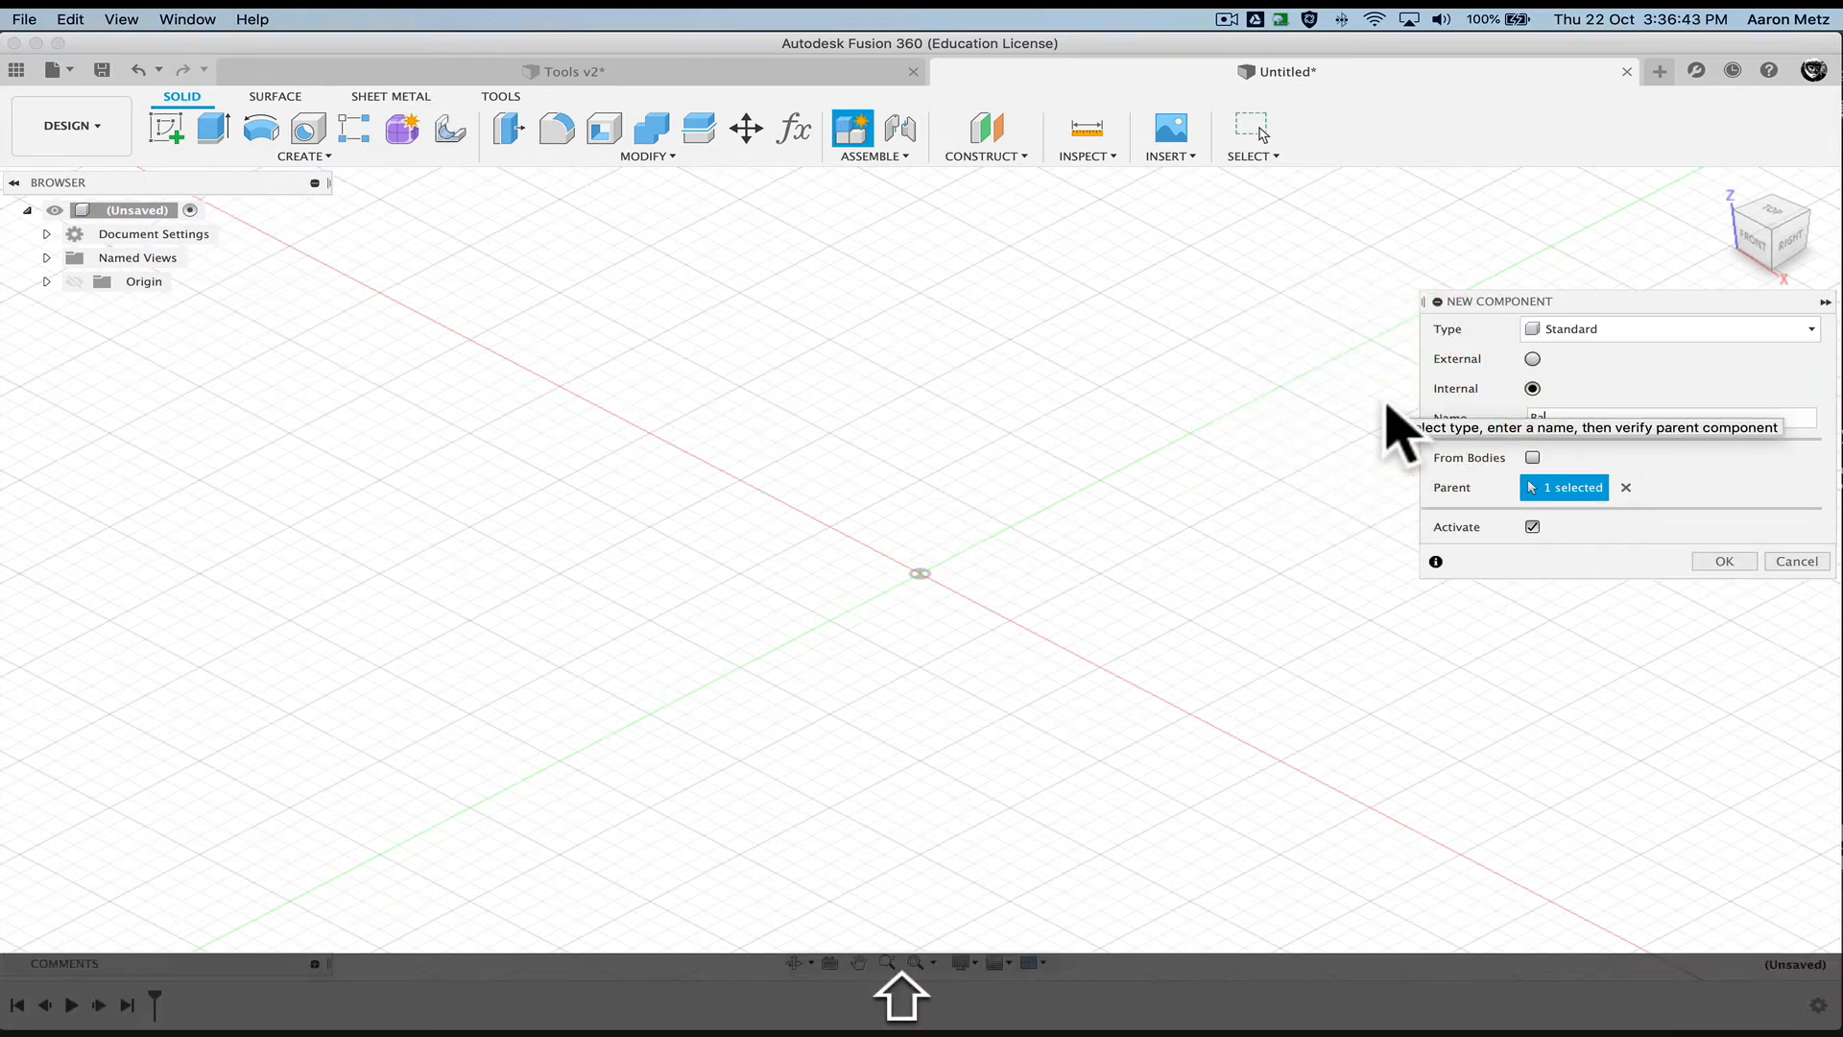
click(1596, 491)
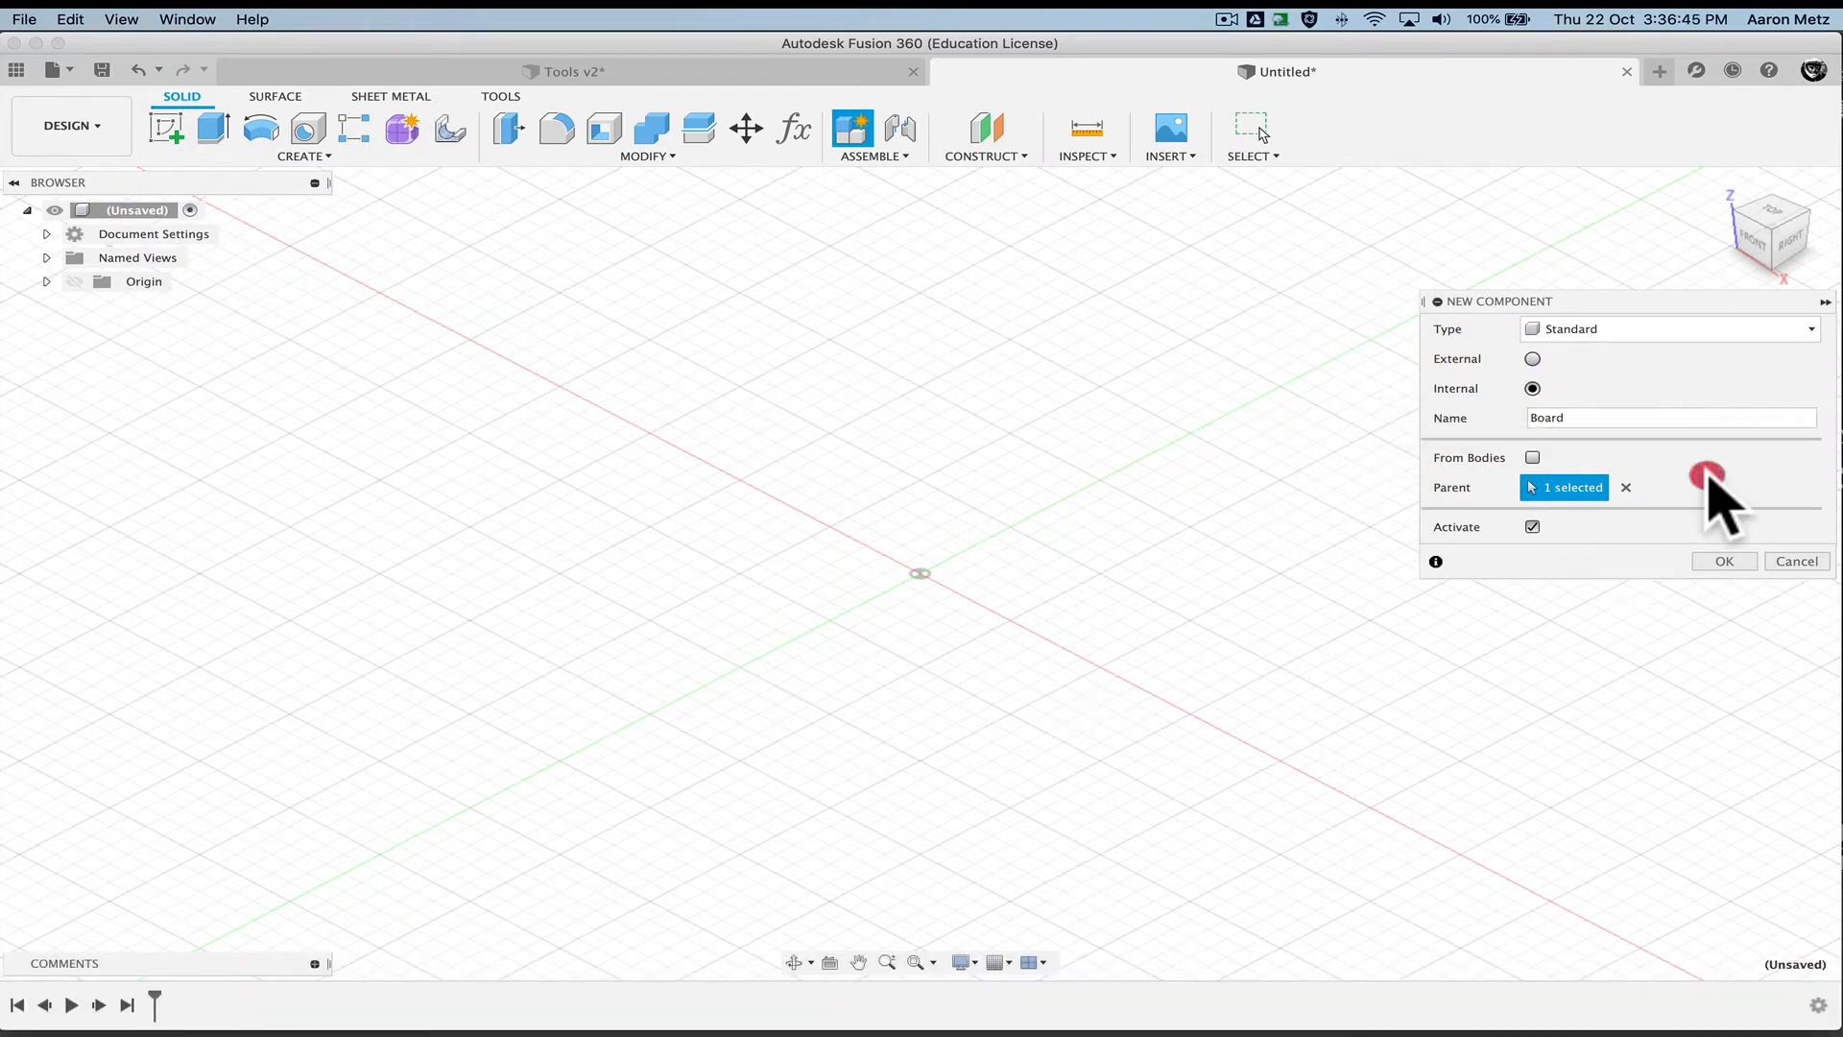
click(1724, 560)
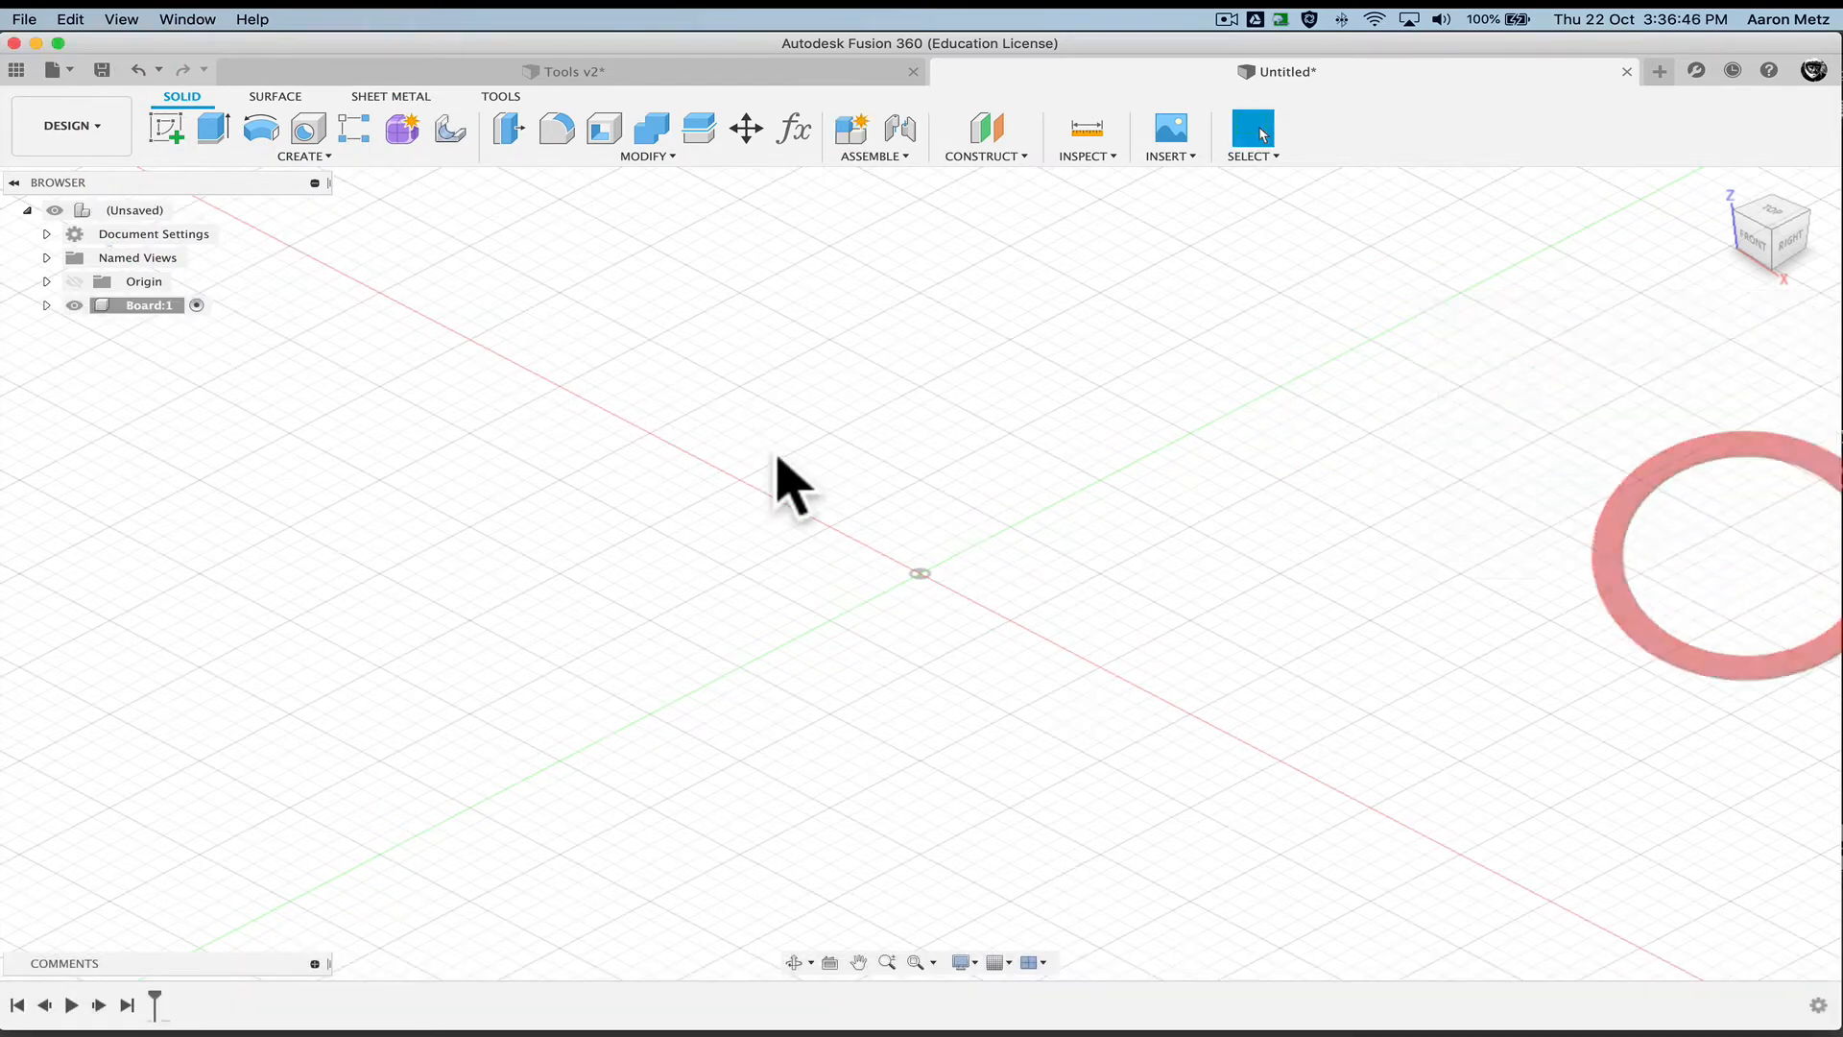
Activate the top-level assembly and create a second internal component in it named Parts
click(197, 306)
click(187, 210)
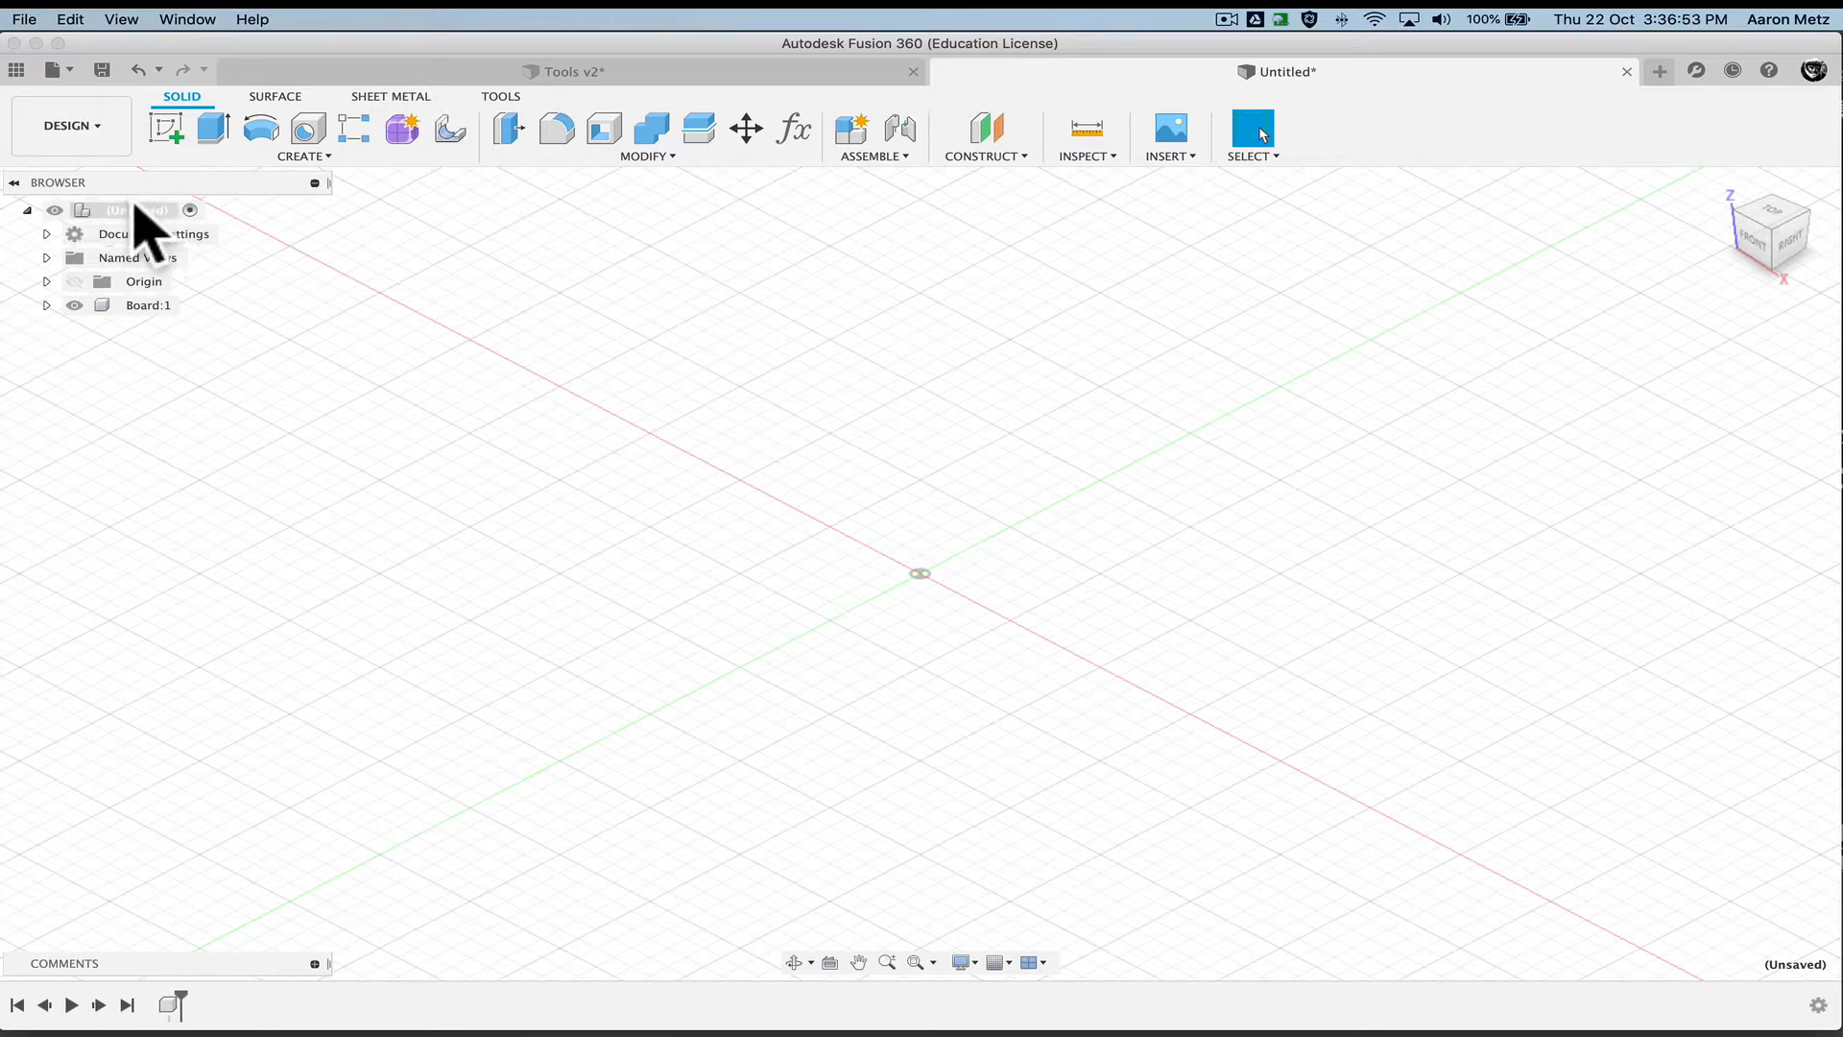
click(249, 157)
click(247, 185)
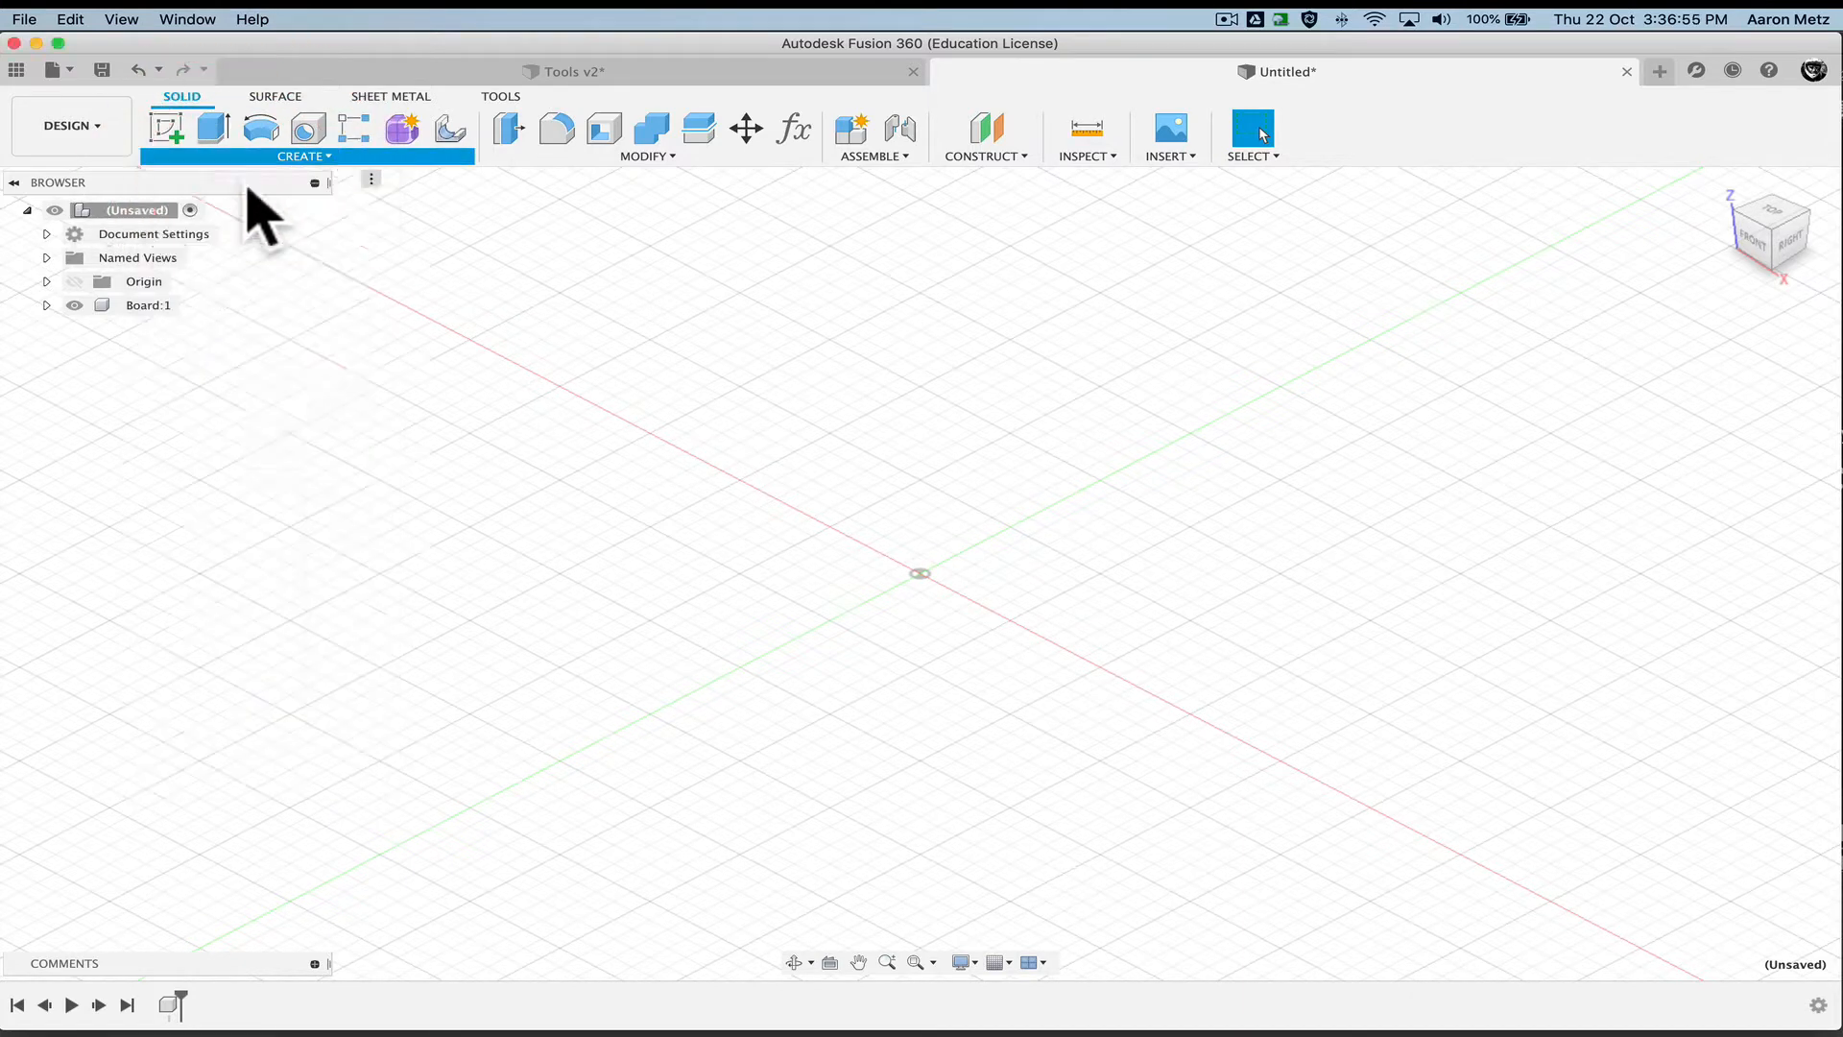
drag(1619, 417, 1418, 396)
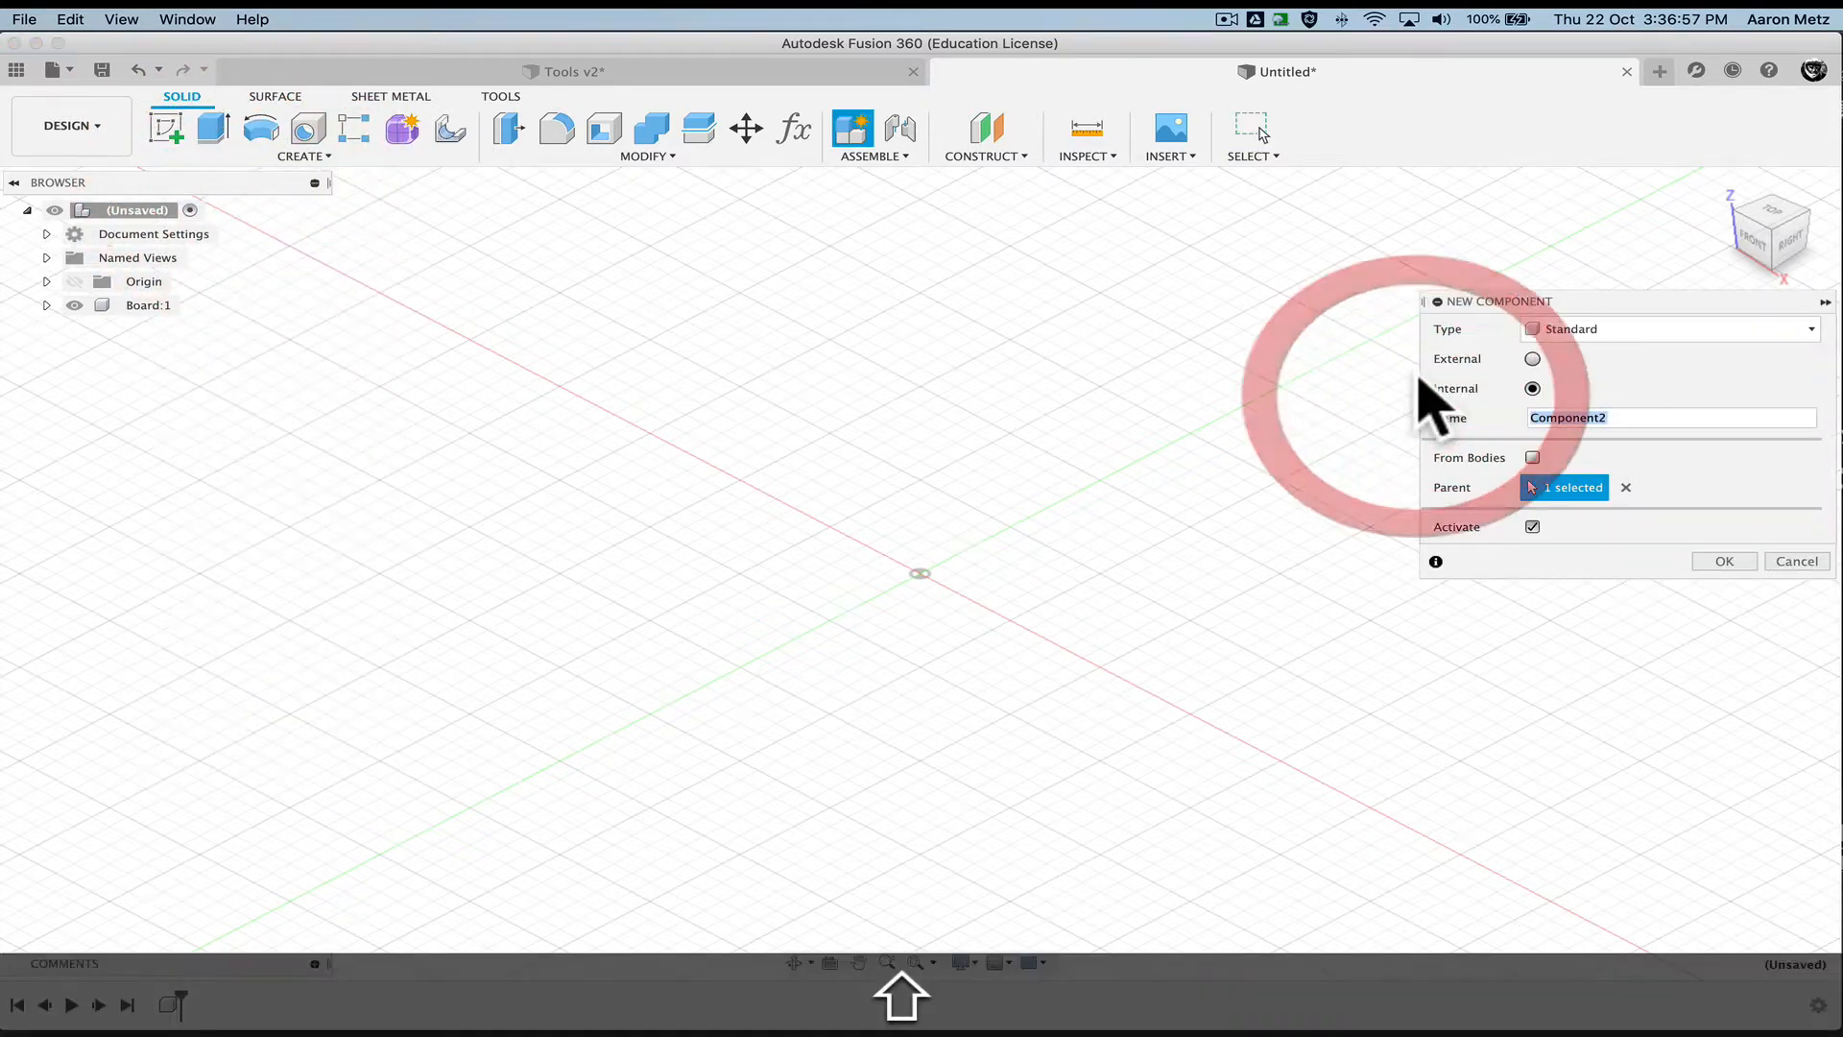
text(Parts)
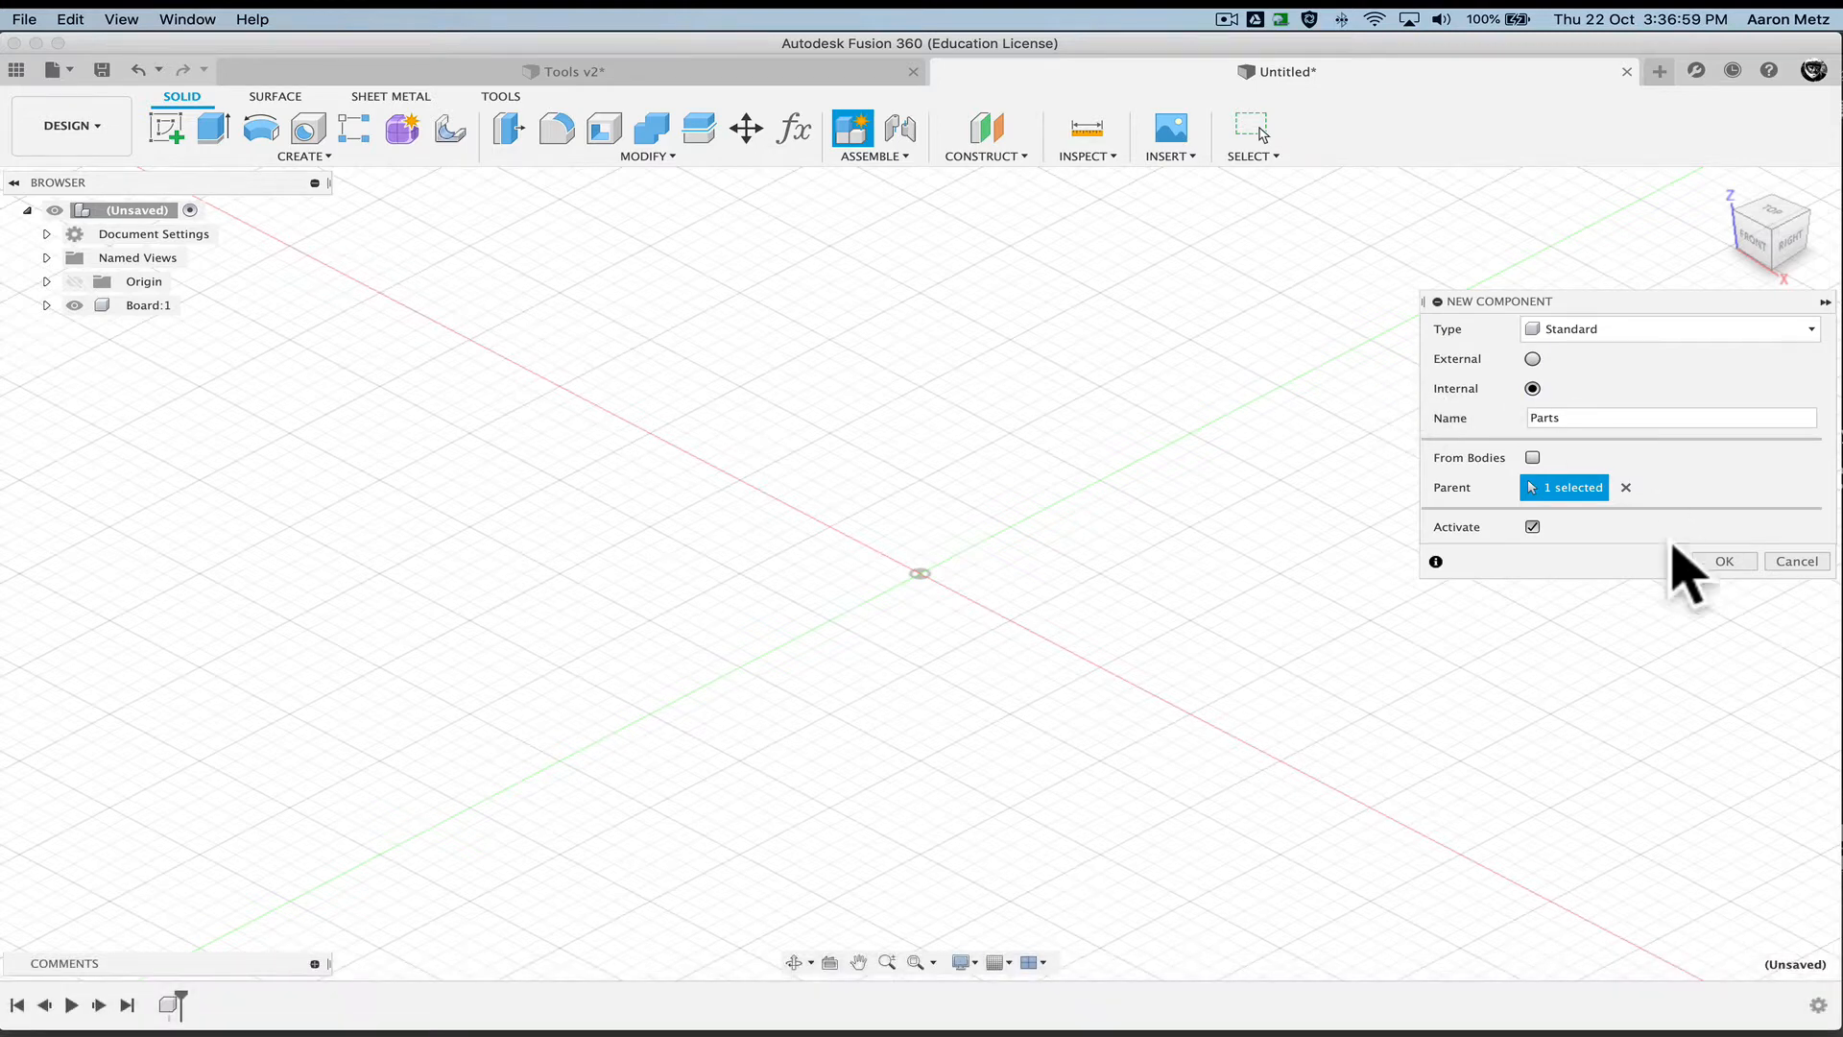
click(1714, 562)
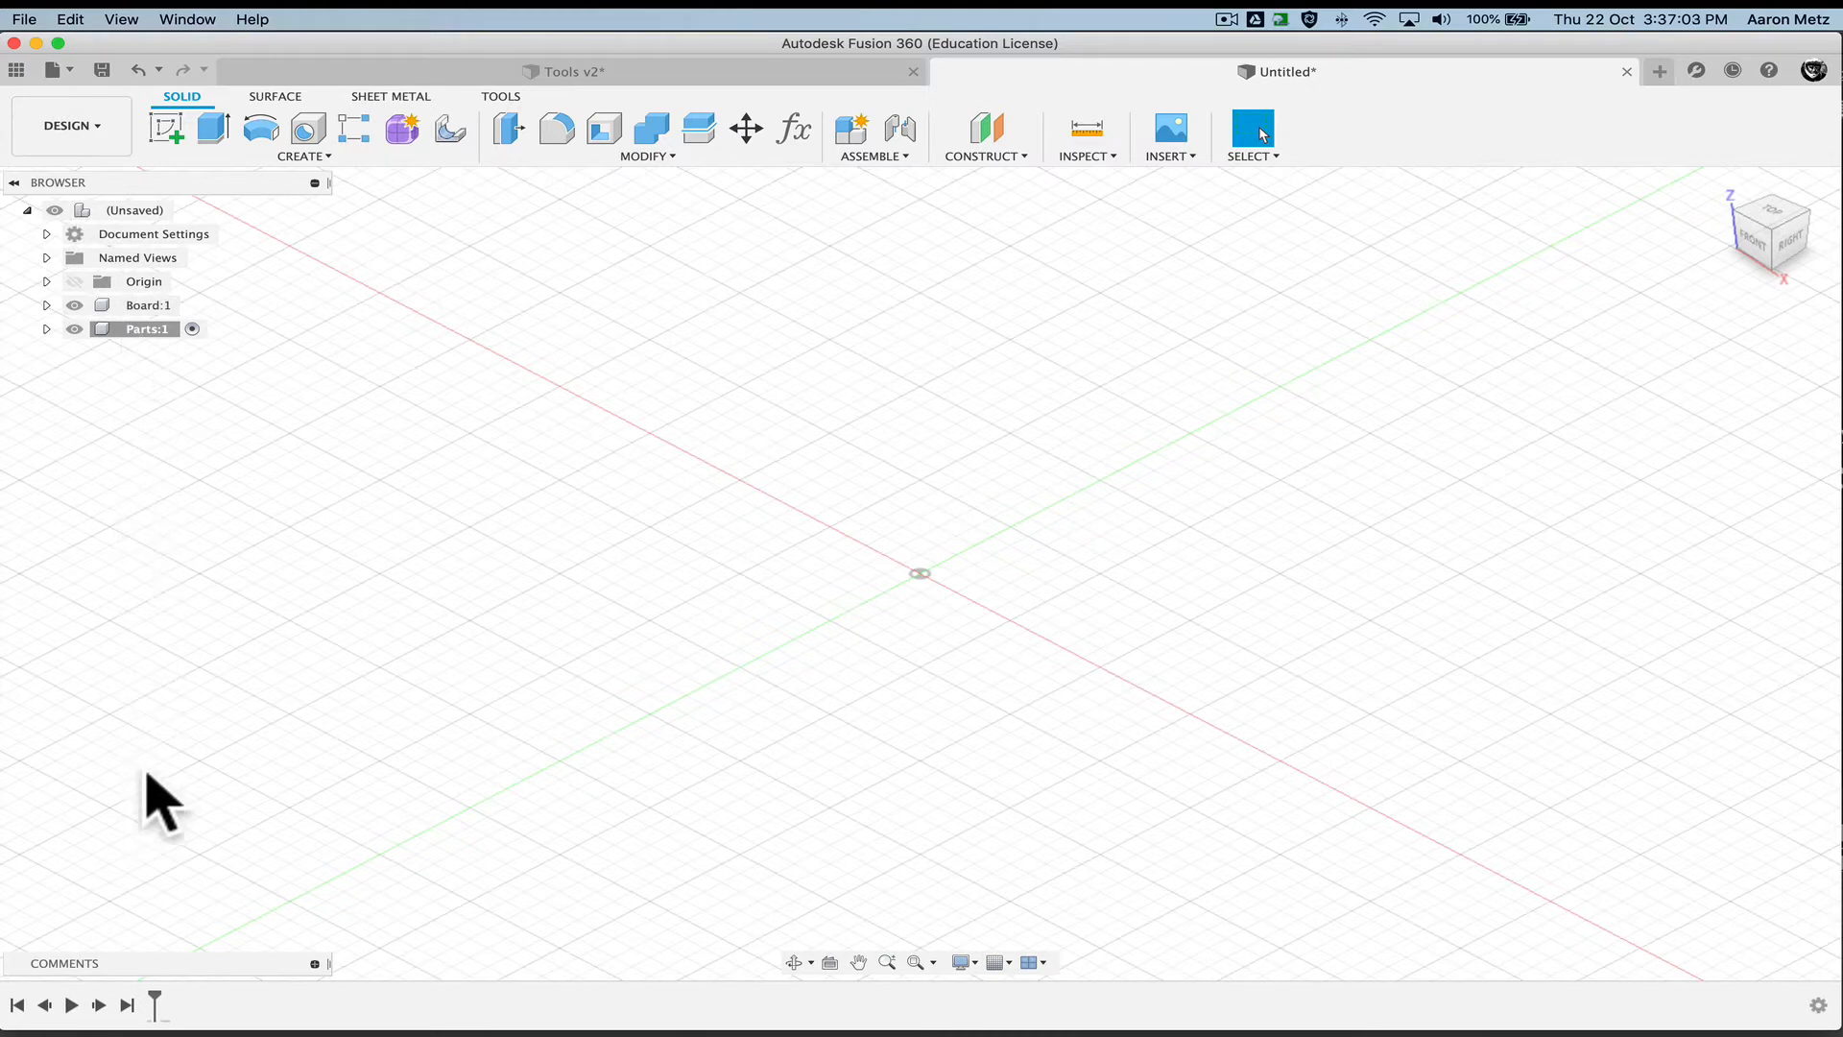
Make the Board component the active component
click(146, 305)
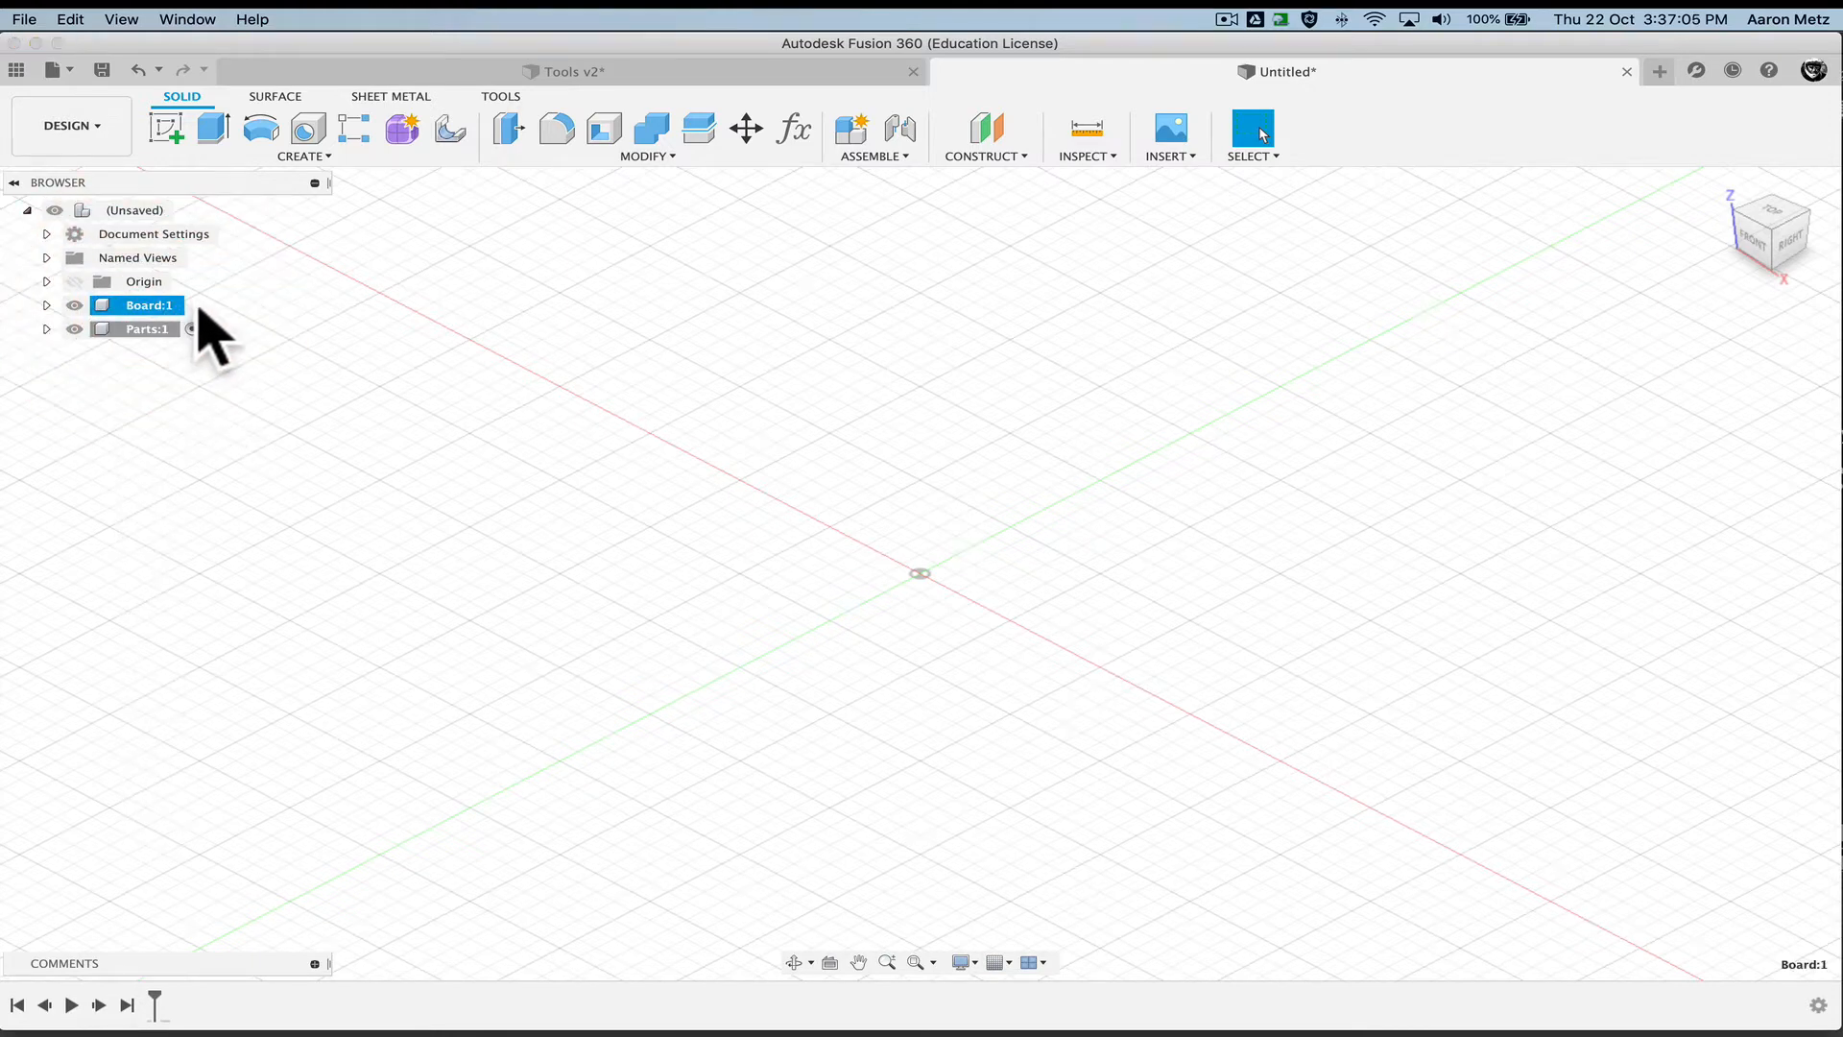
click(196, 305)
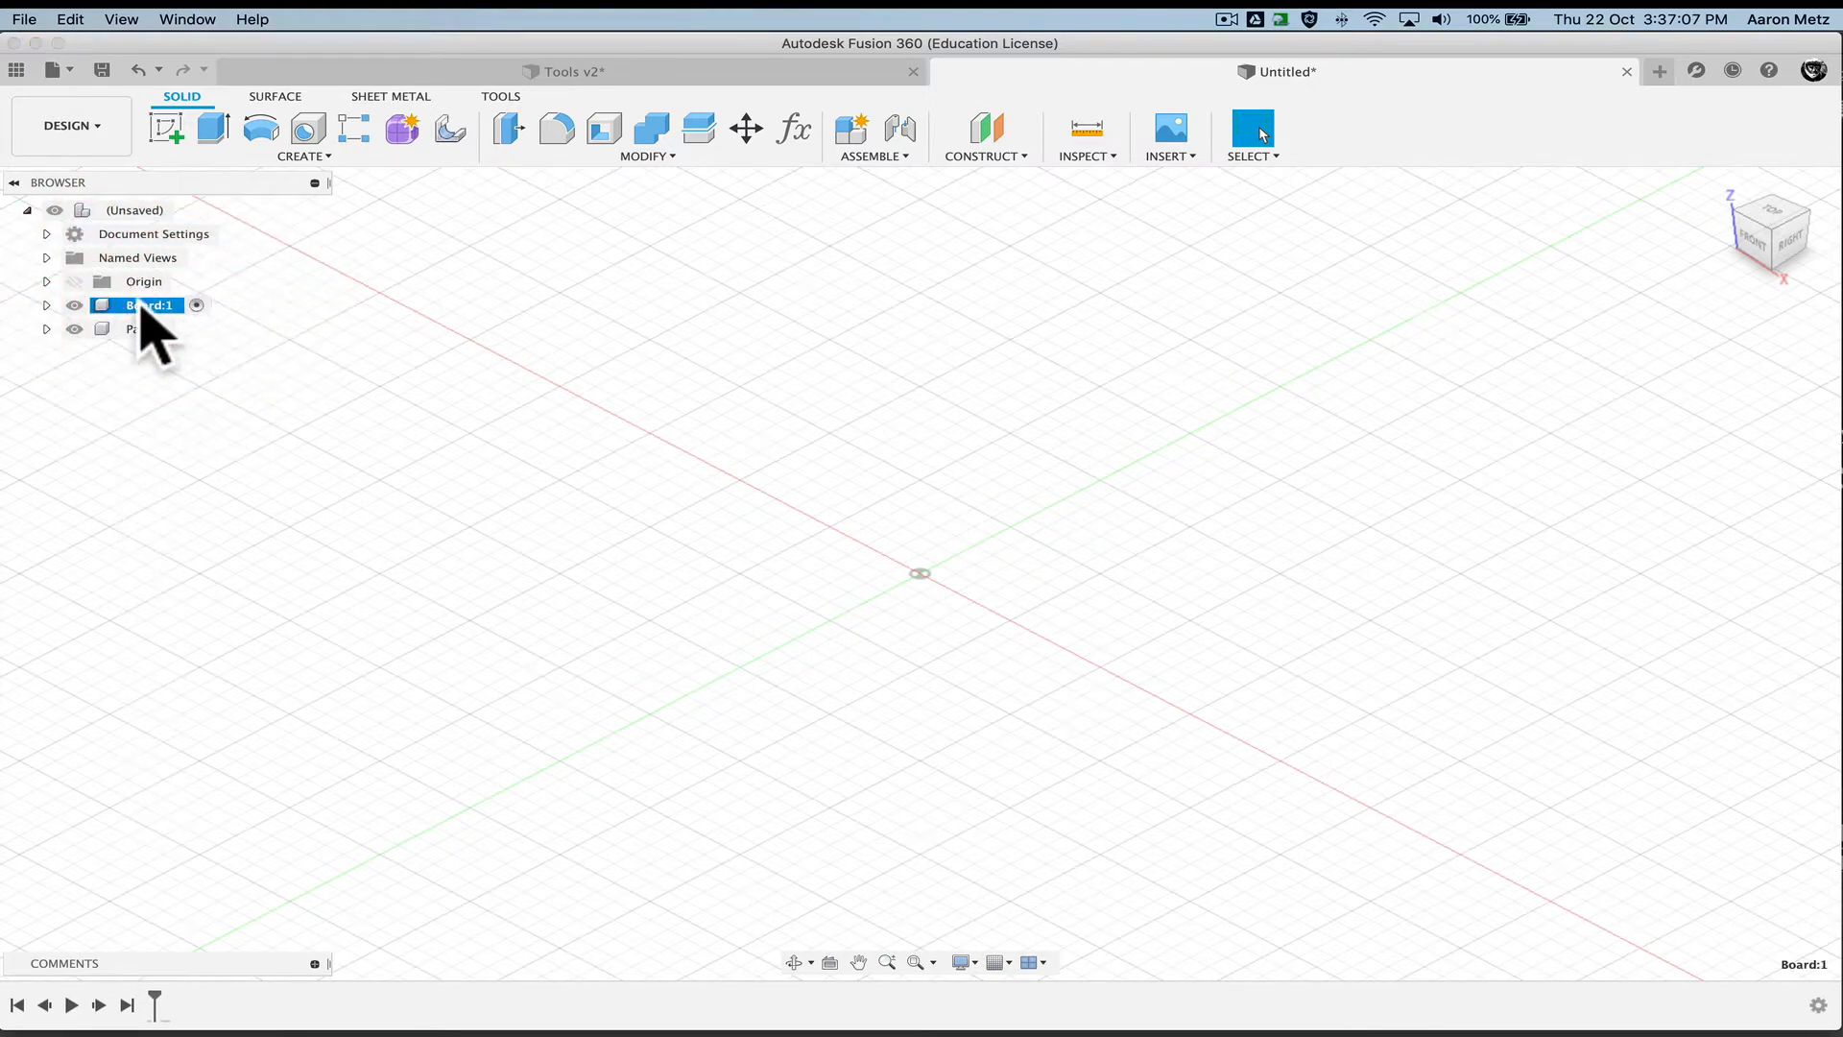
Start a sketch on the horizontal plane in the Board component and draw a two-point rectangle from the origin
click(156, 137)
click(1028, 612)
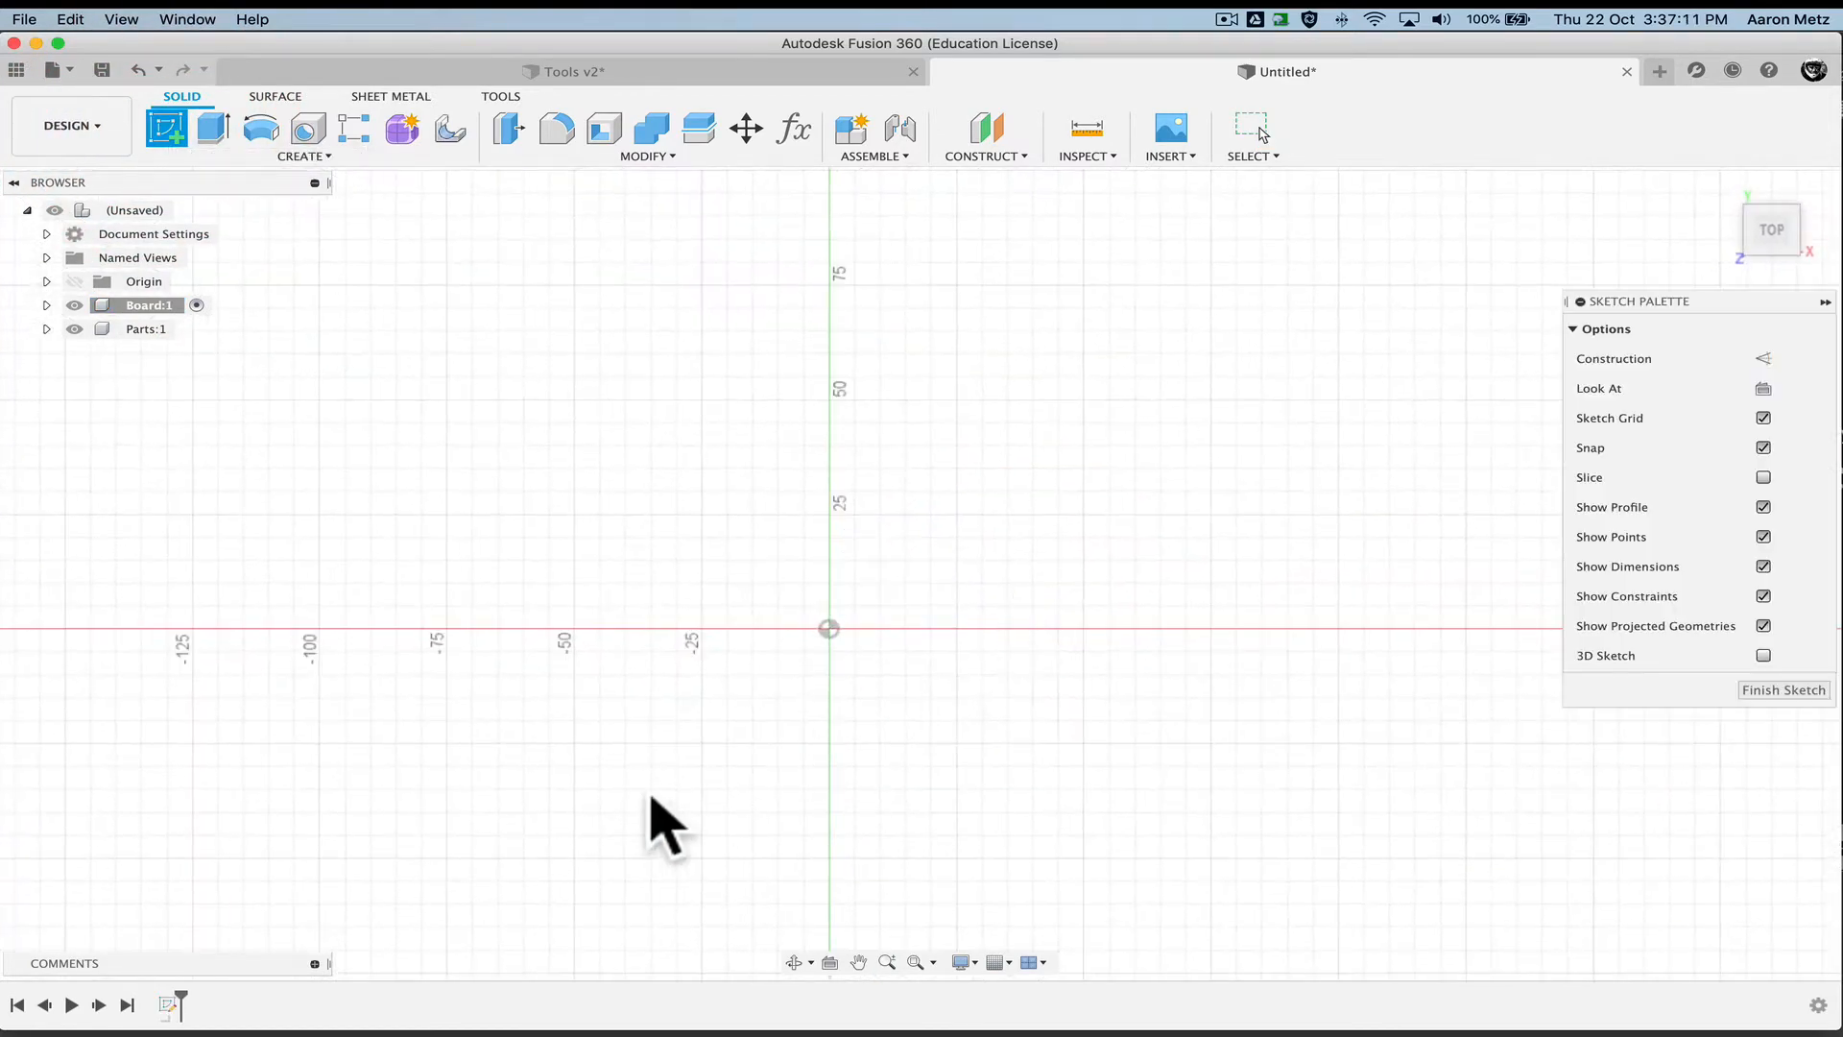
click(213, 127)
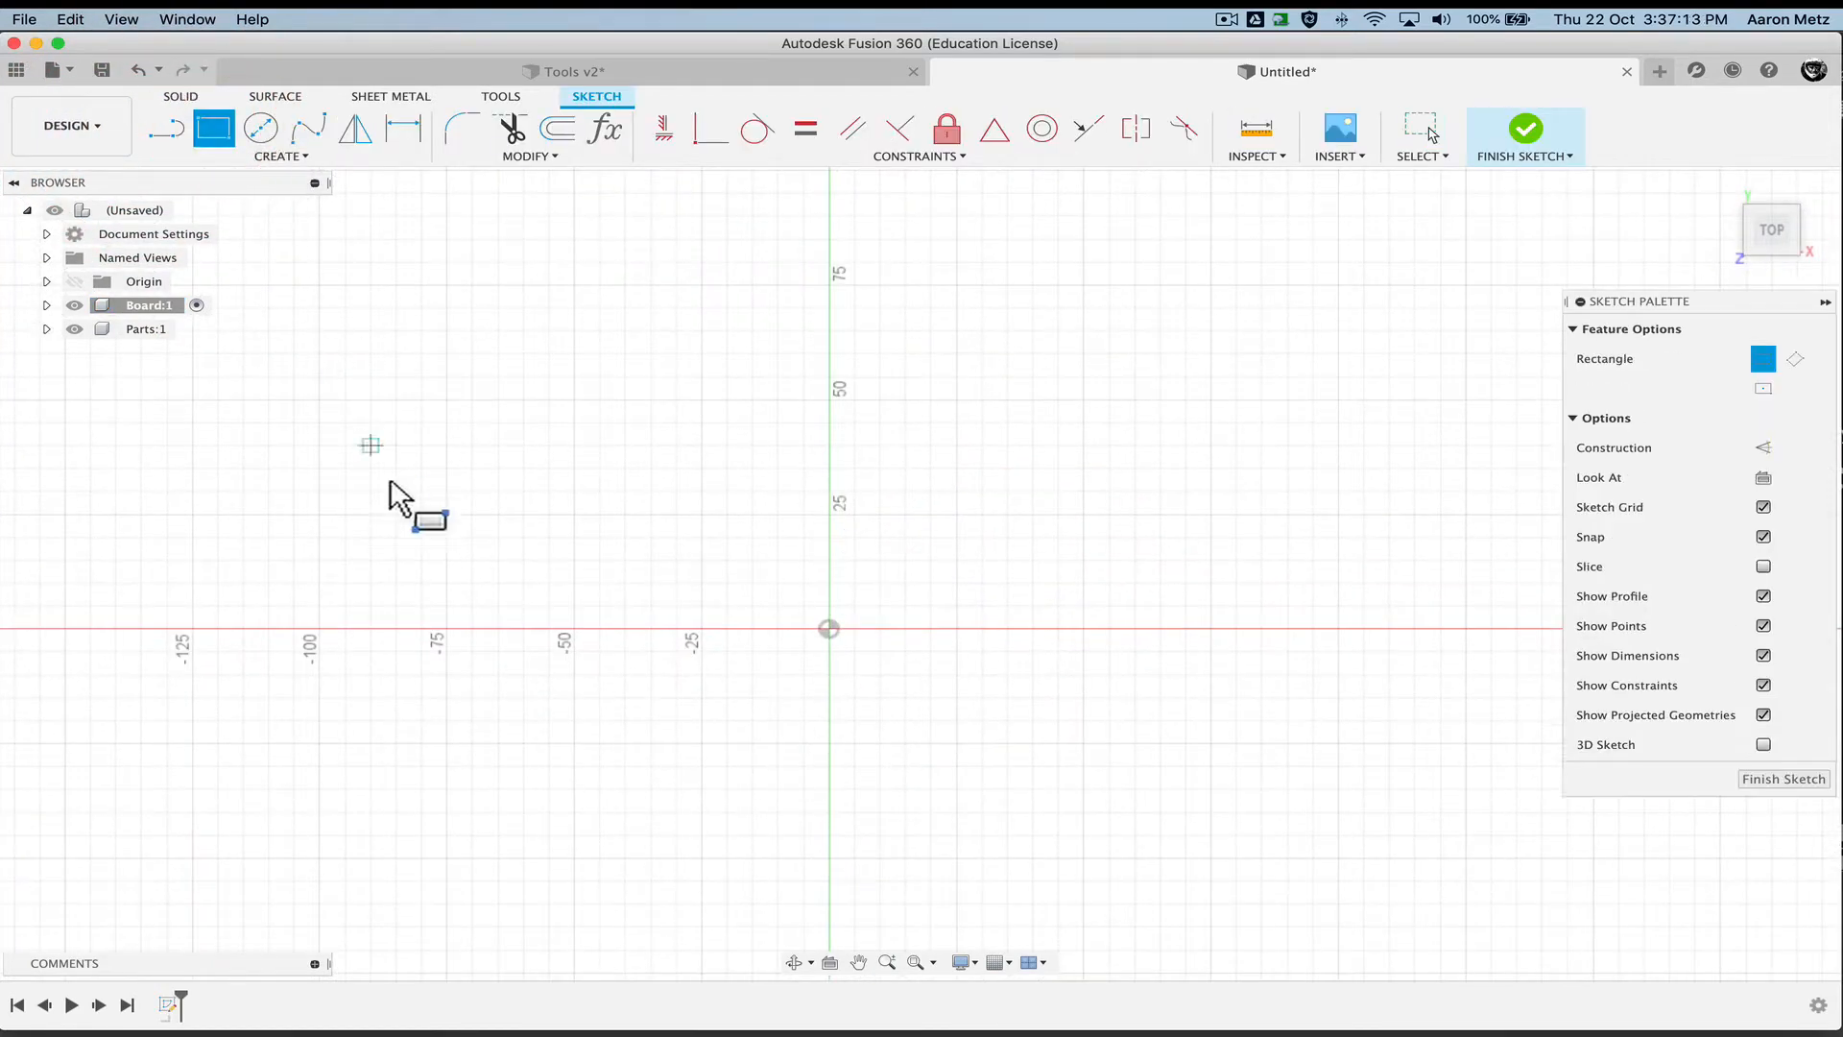
click(829, 628)
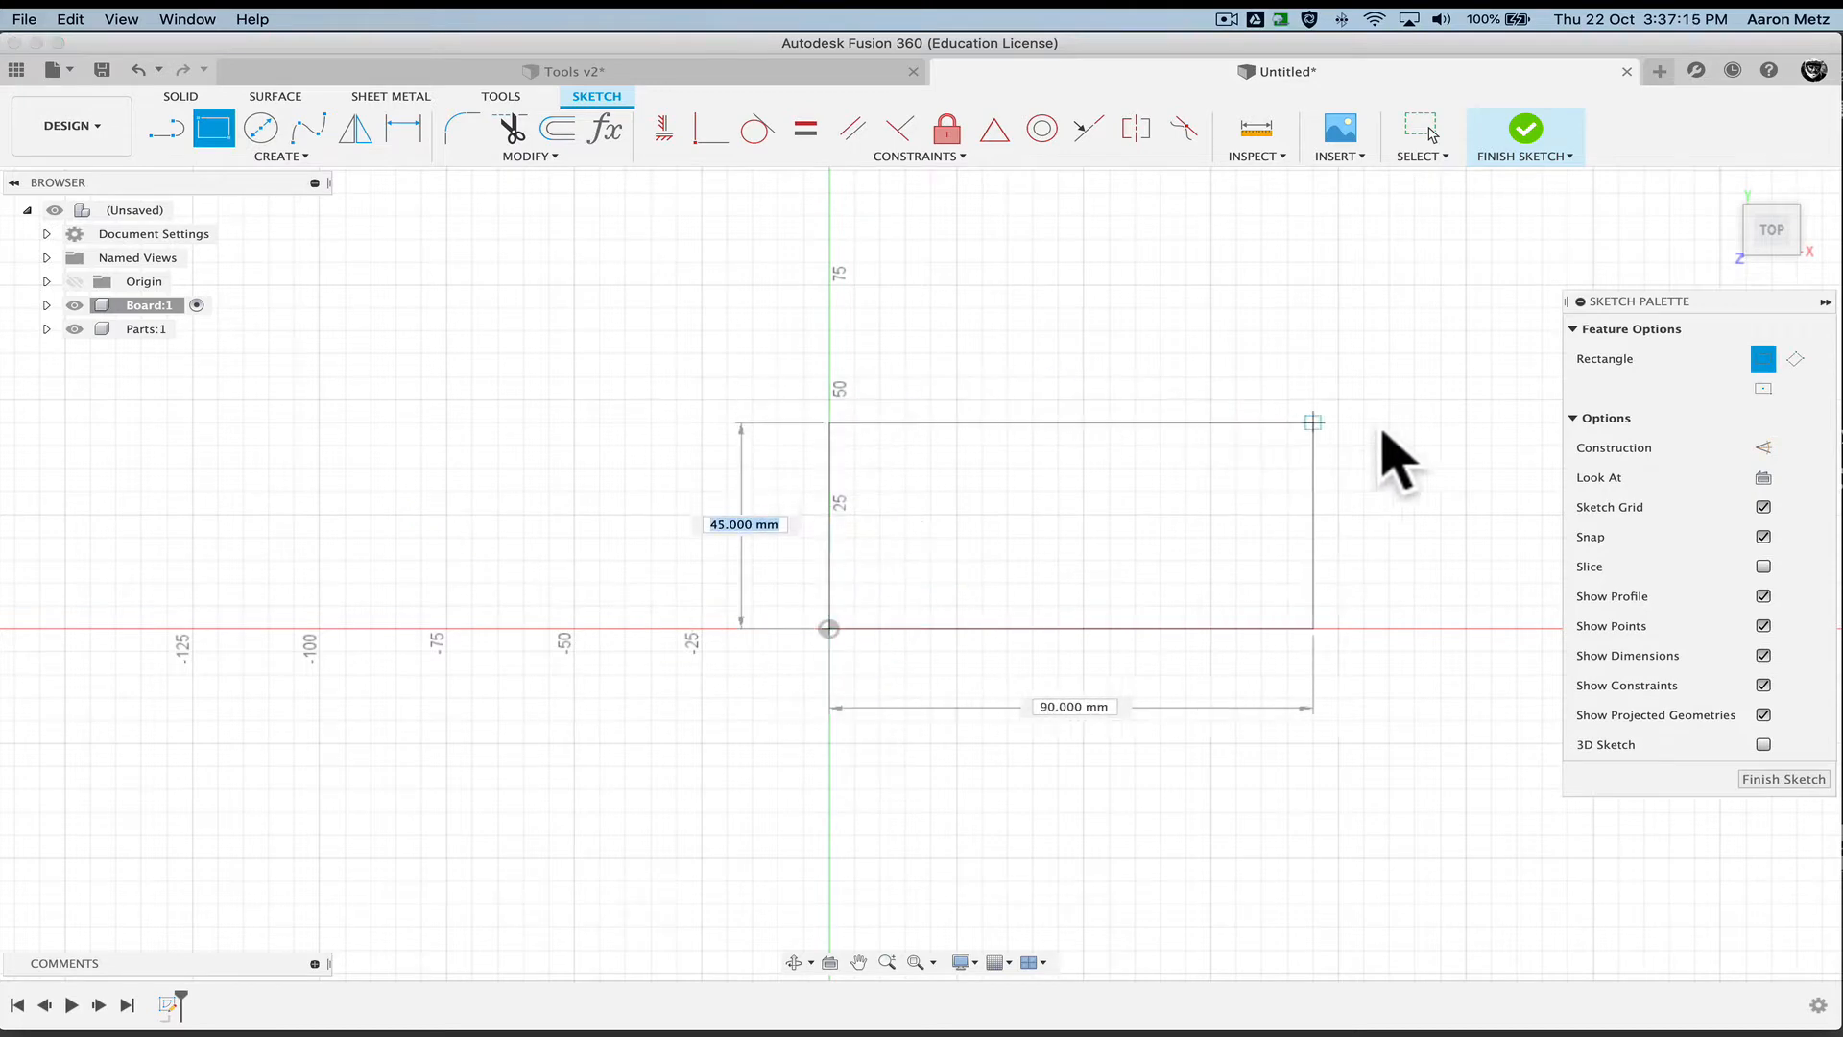
click(1490, 363)
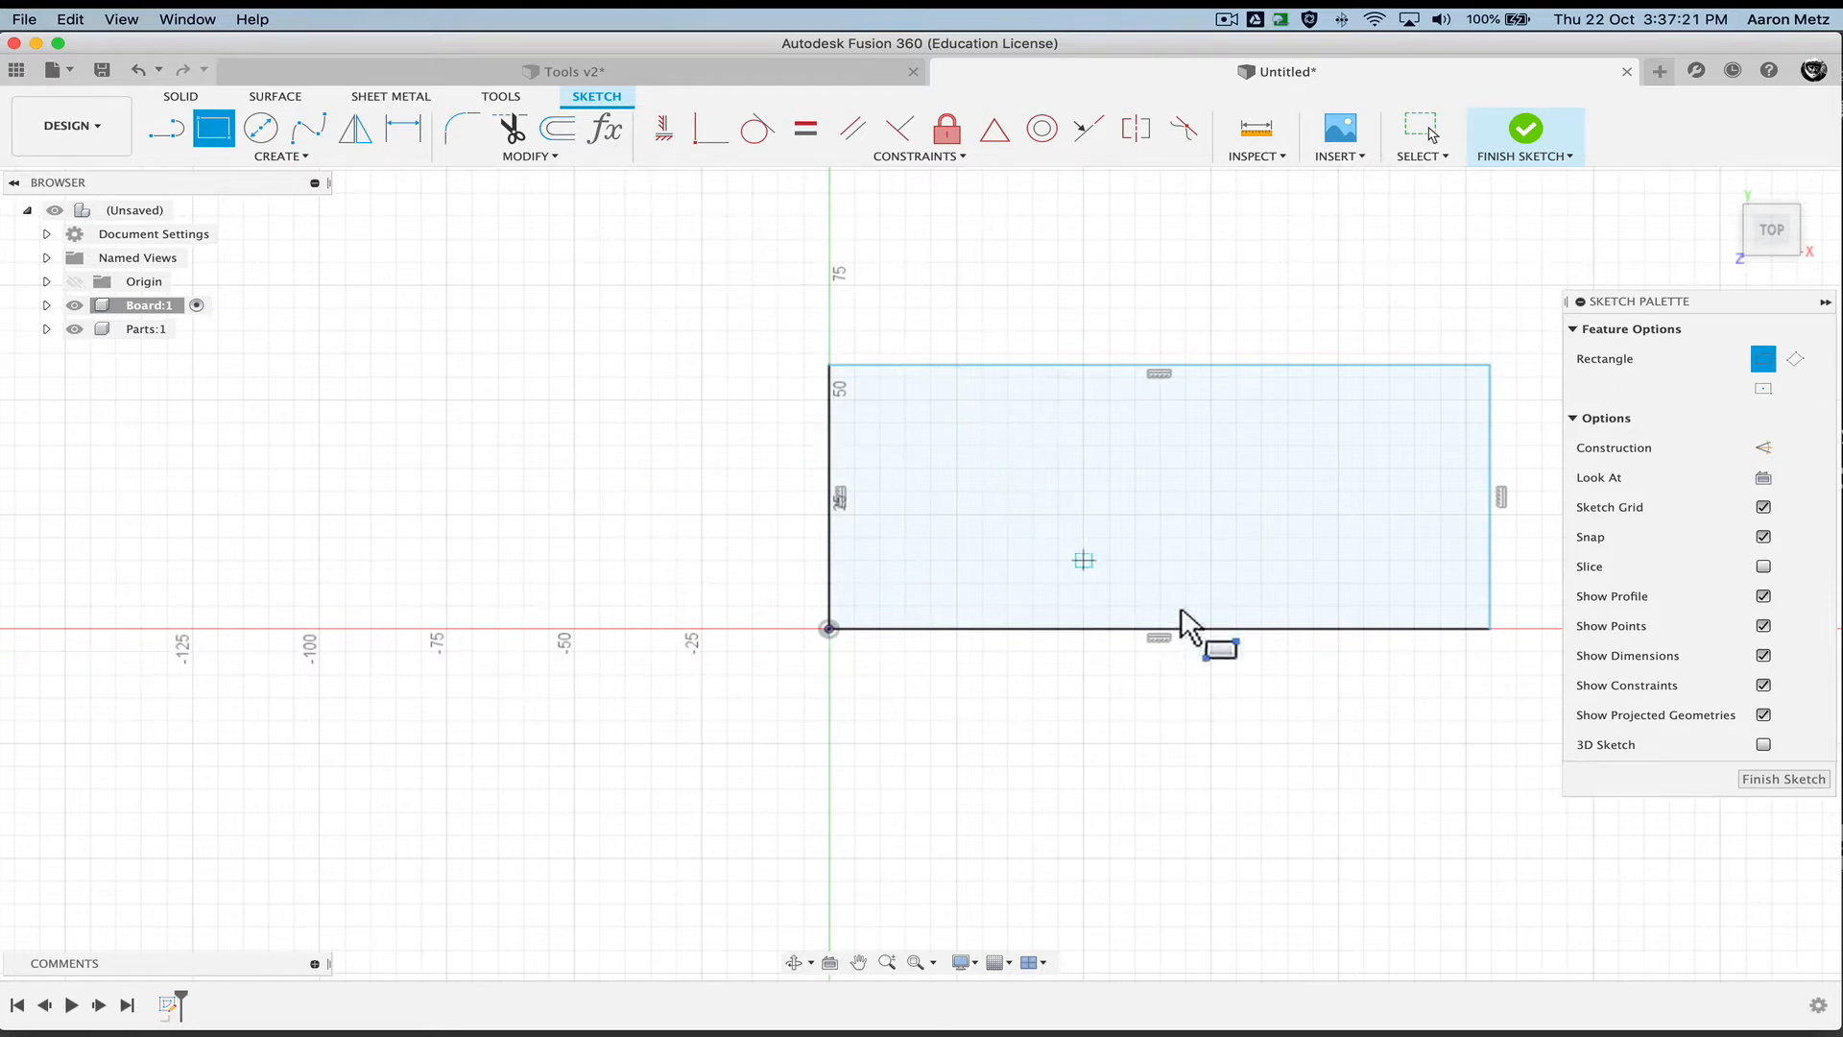
Dimension the rectangle to 80 mm high and 140 mm wide
key(d)
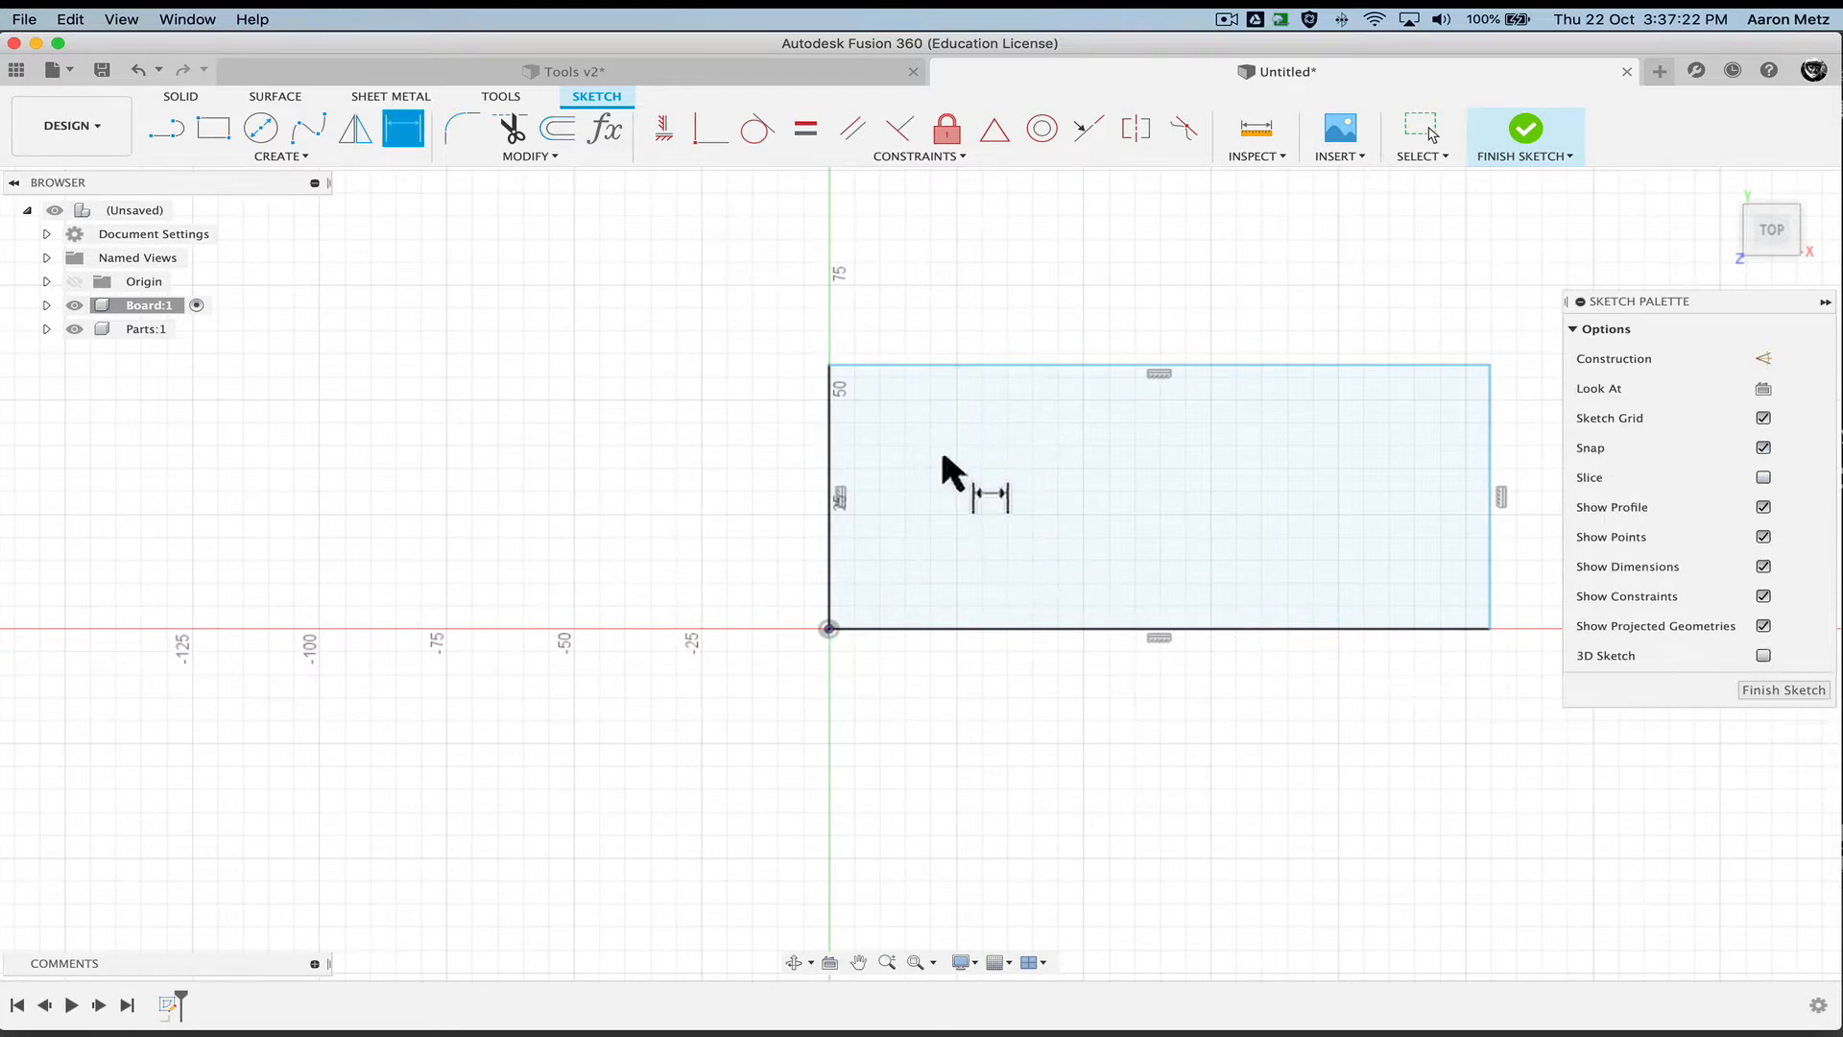
click(830, 489)
click(687, 458)
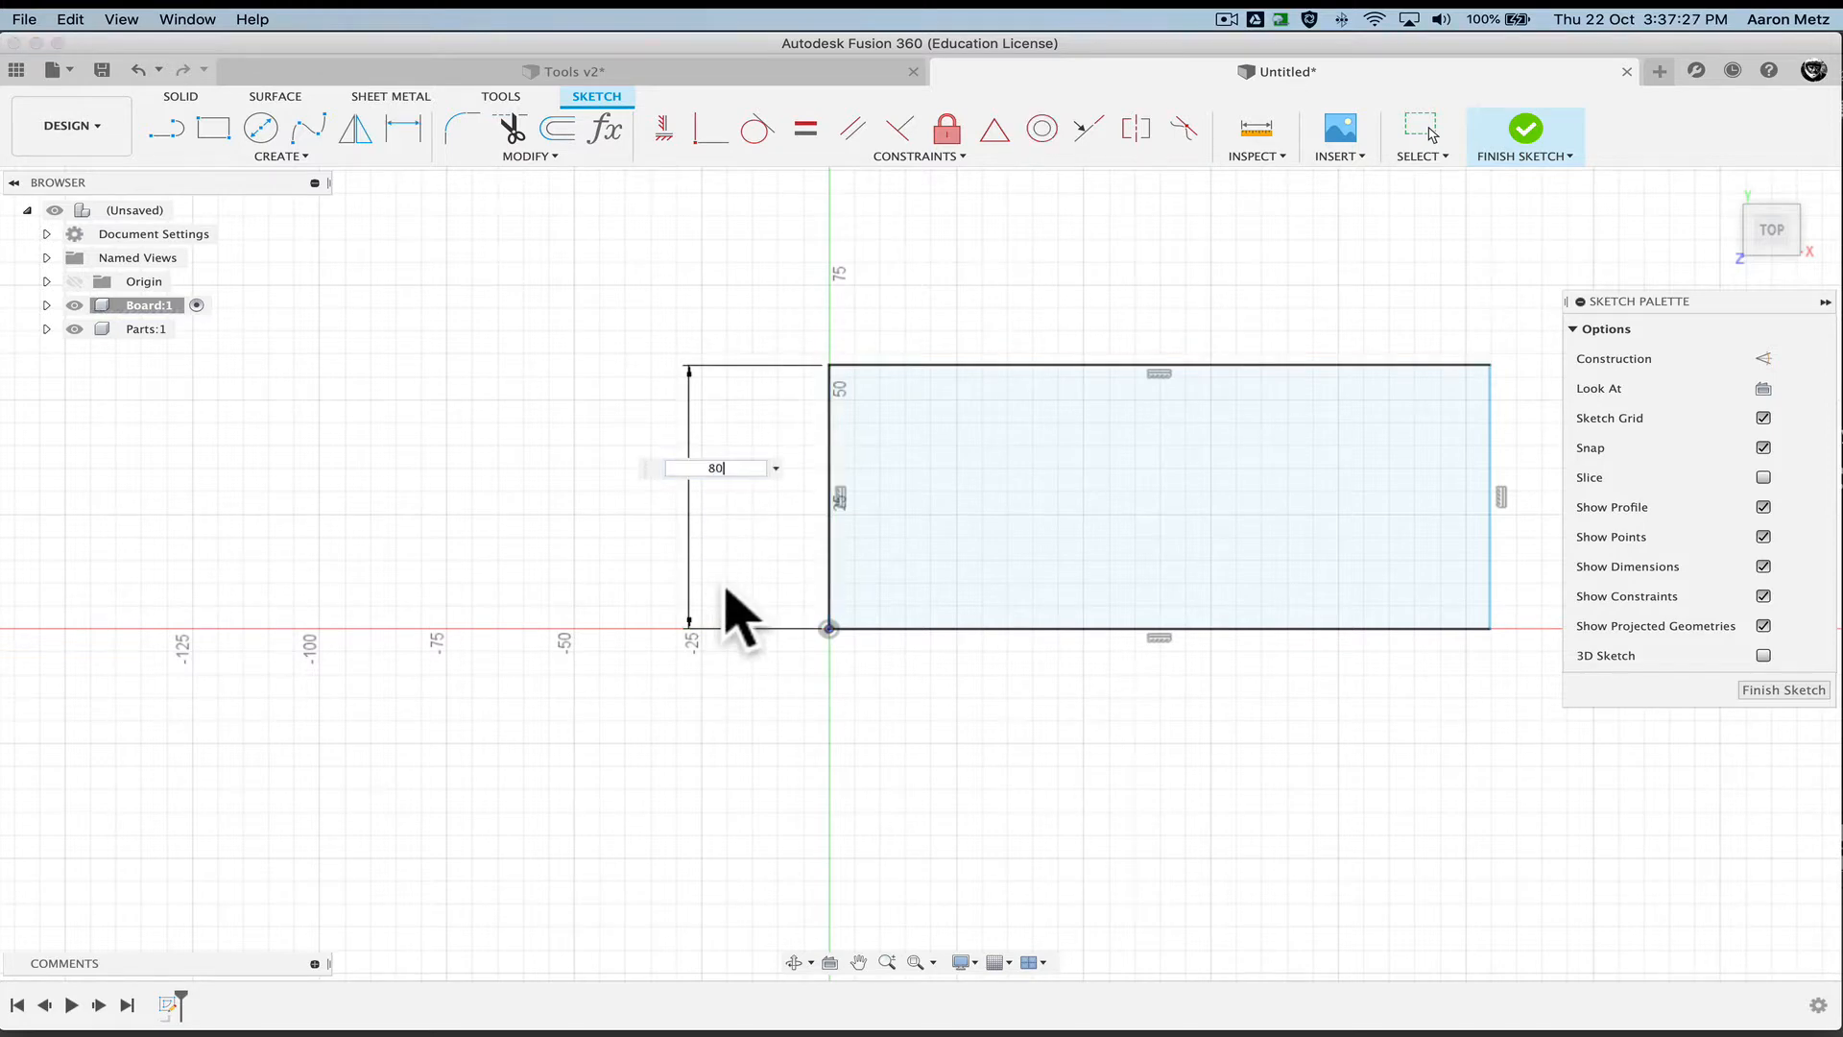
key(Return)
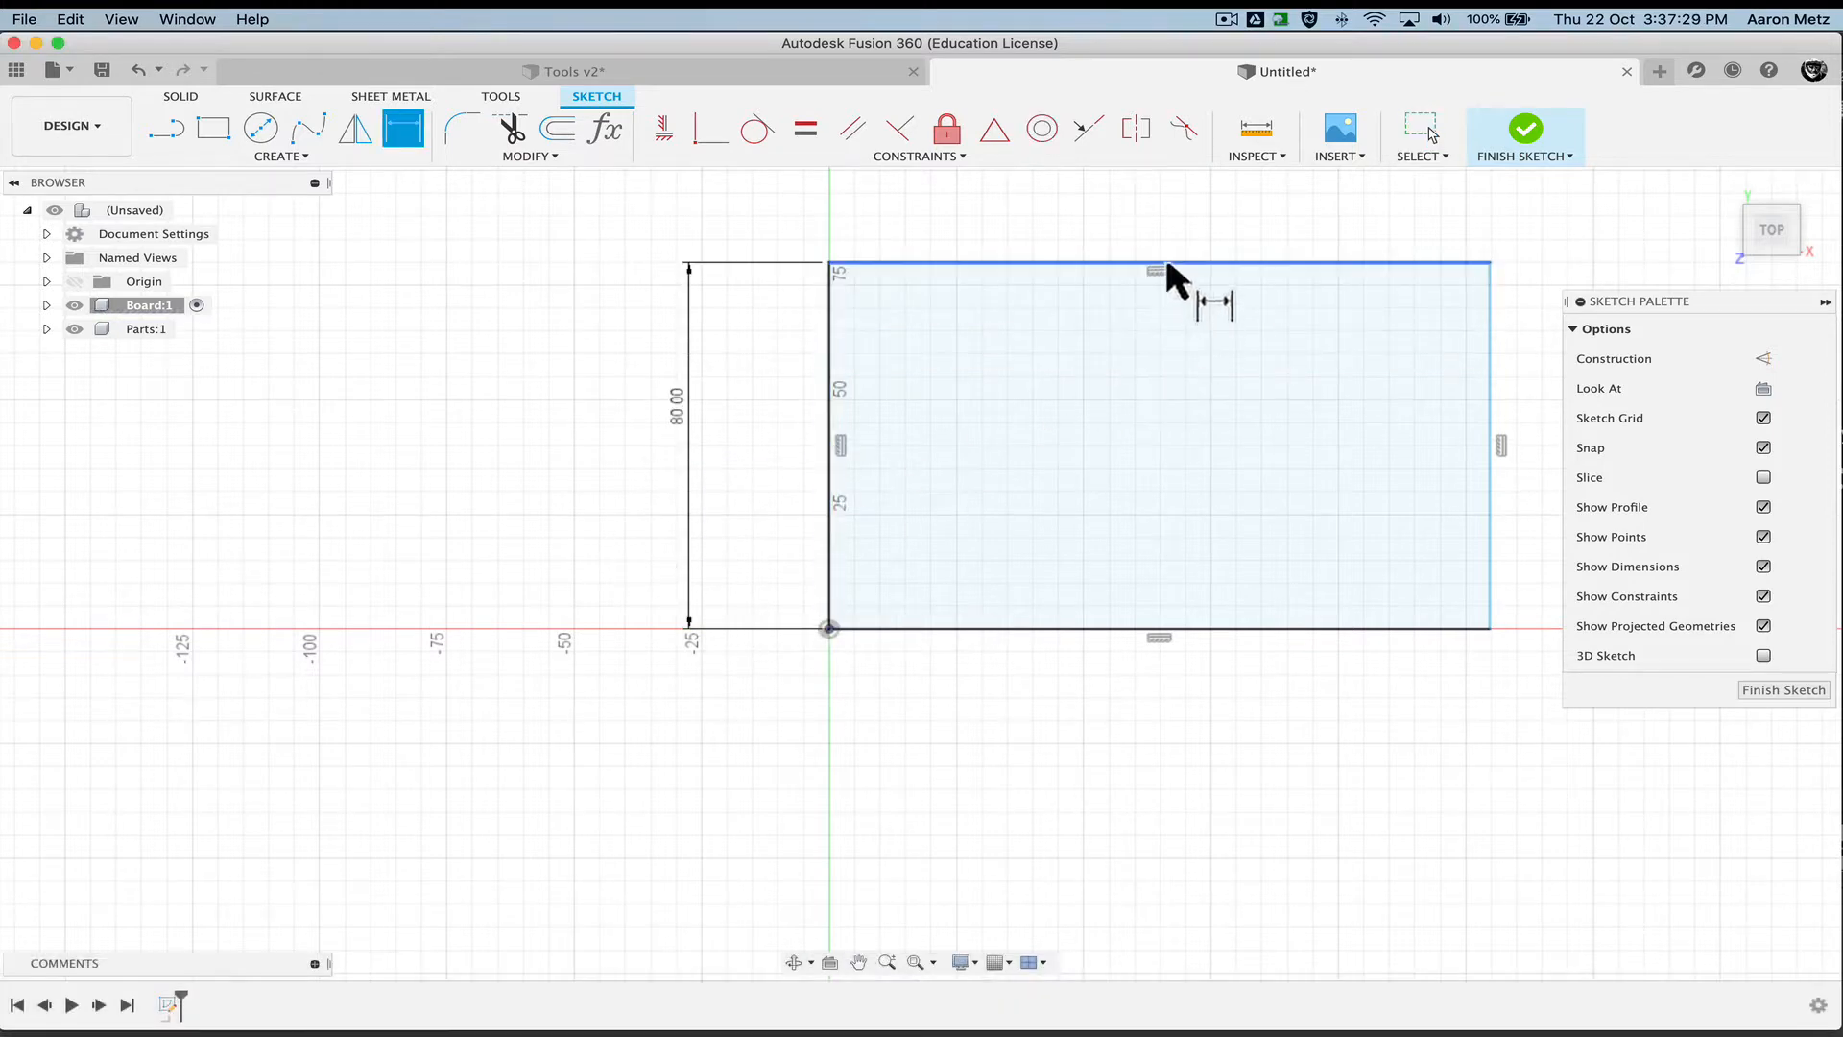
click(1083, 627)
click(1076, 726)
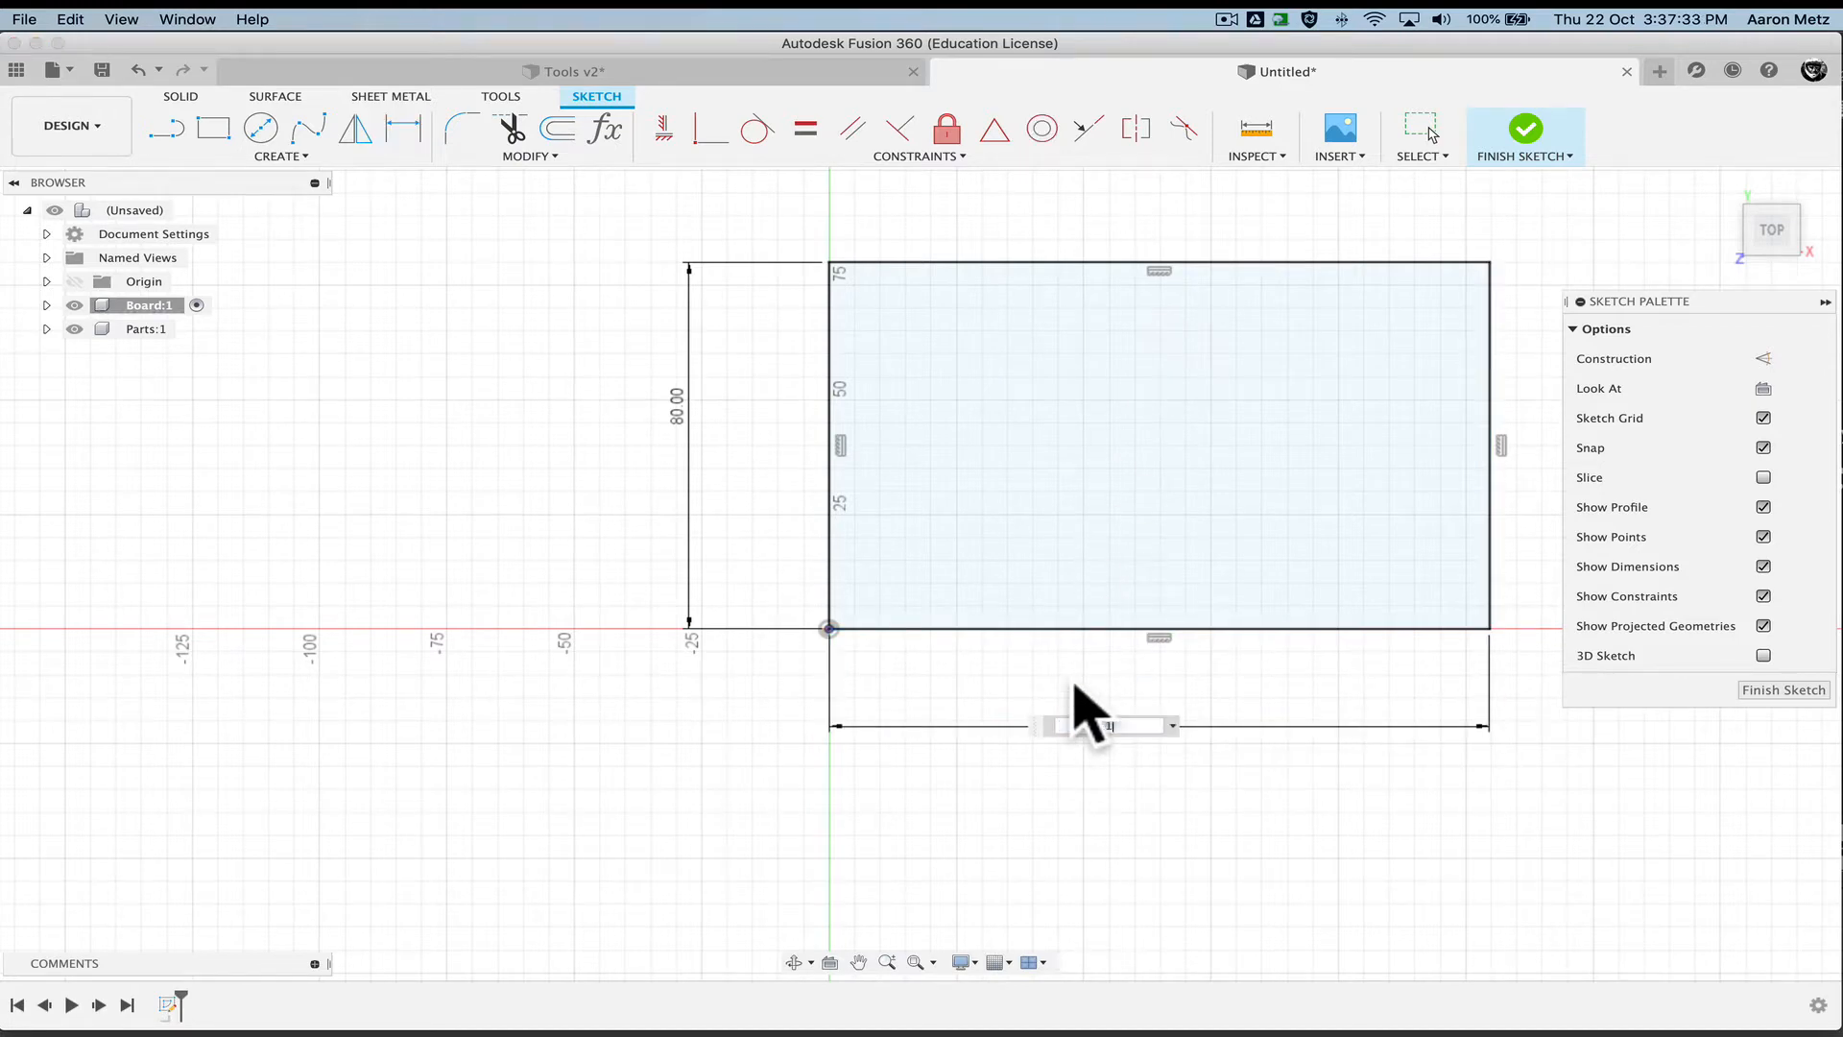
text(140)
key(Return)
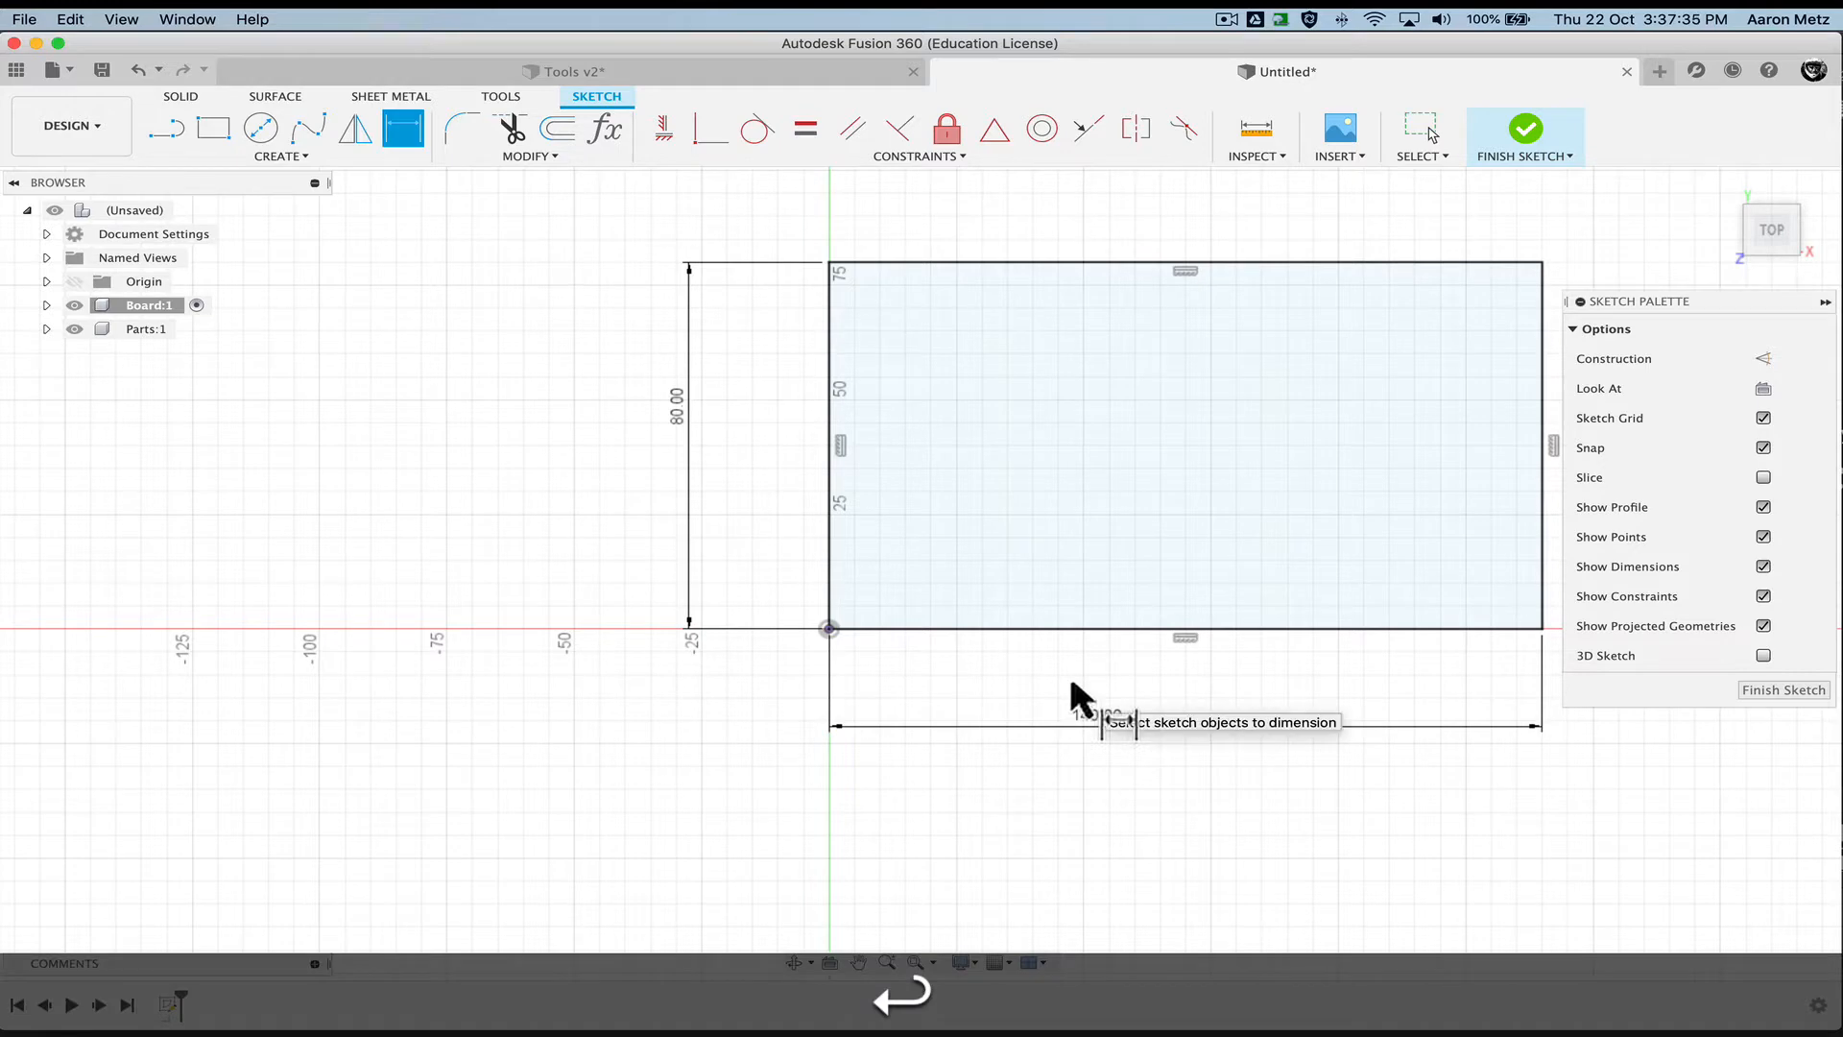
middle_drag(1204, 463, 998, 521)
key(d)
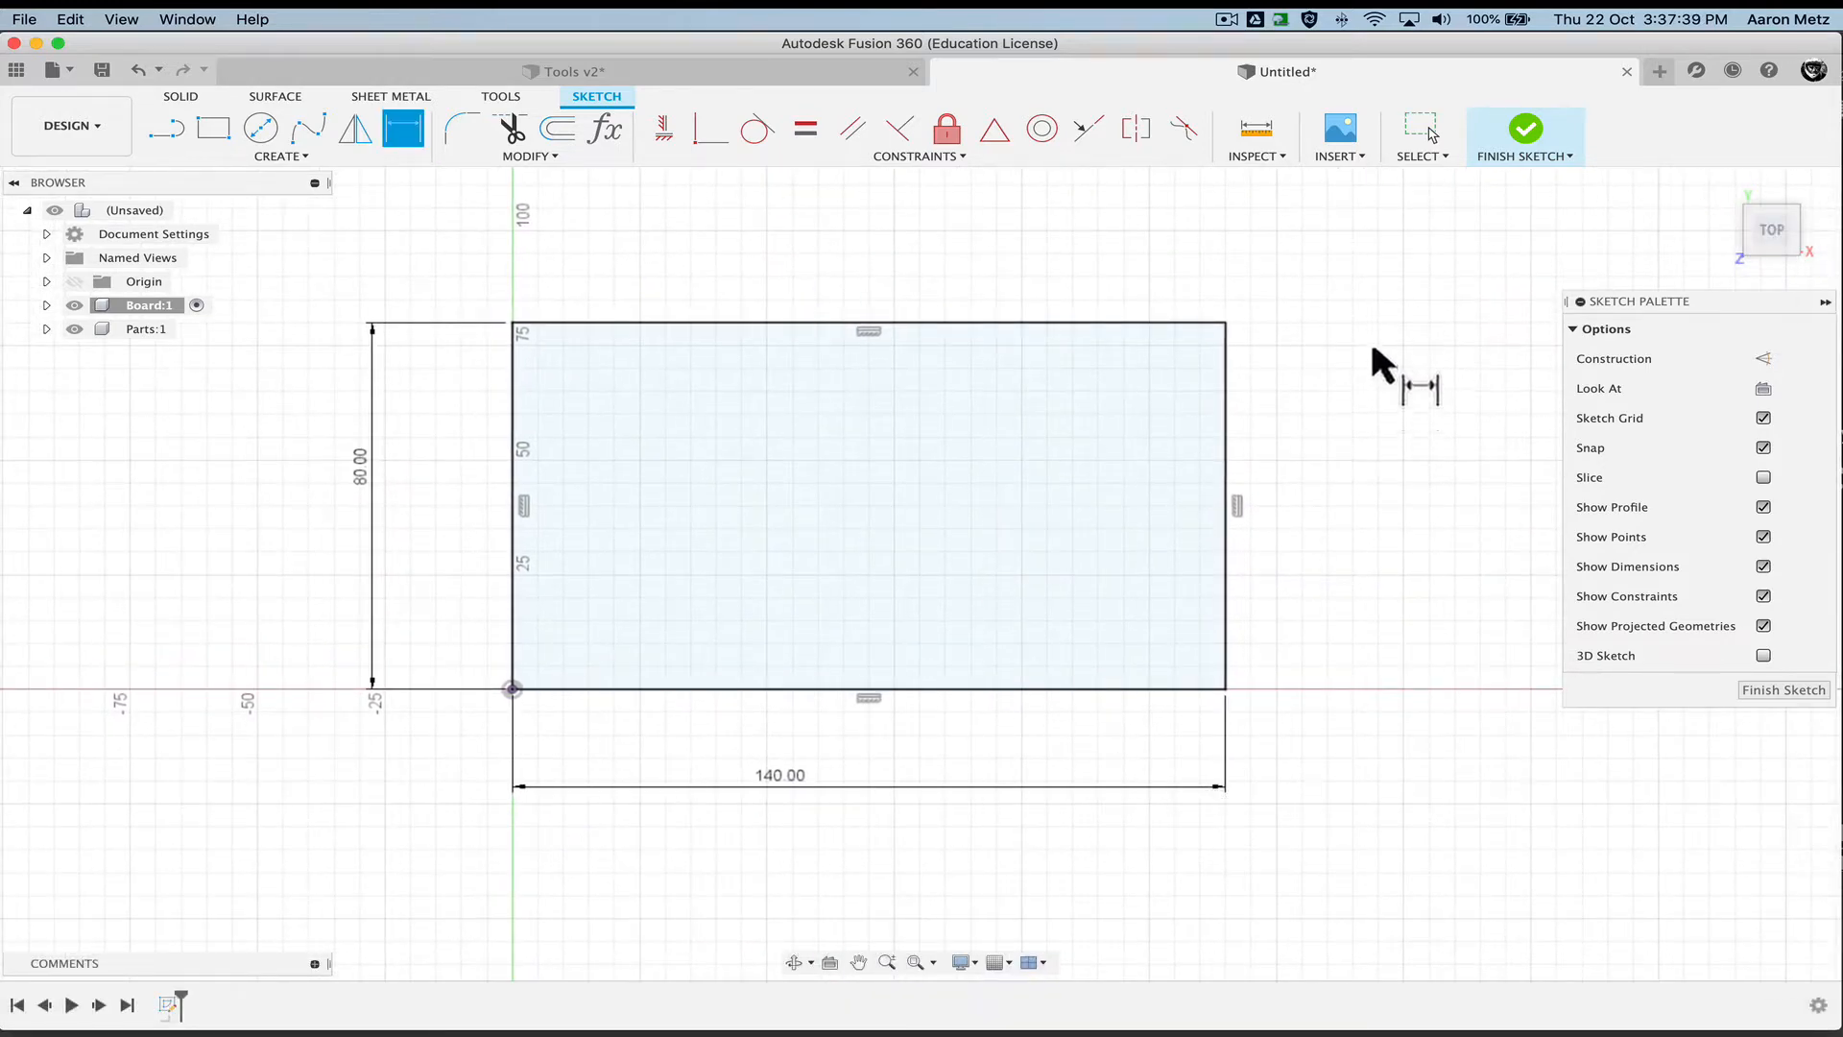
Extrude the rectangle as a new body using the thickness user parameter as the distance
click(1724, 186)
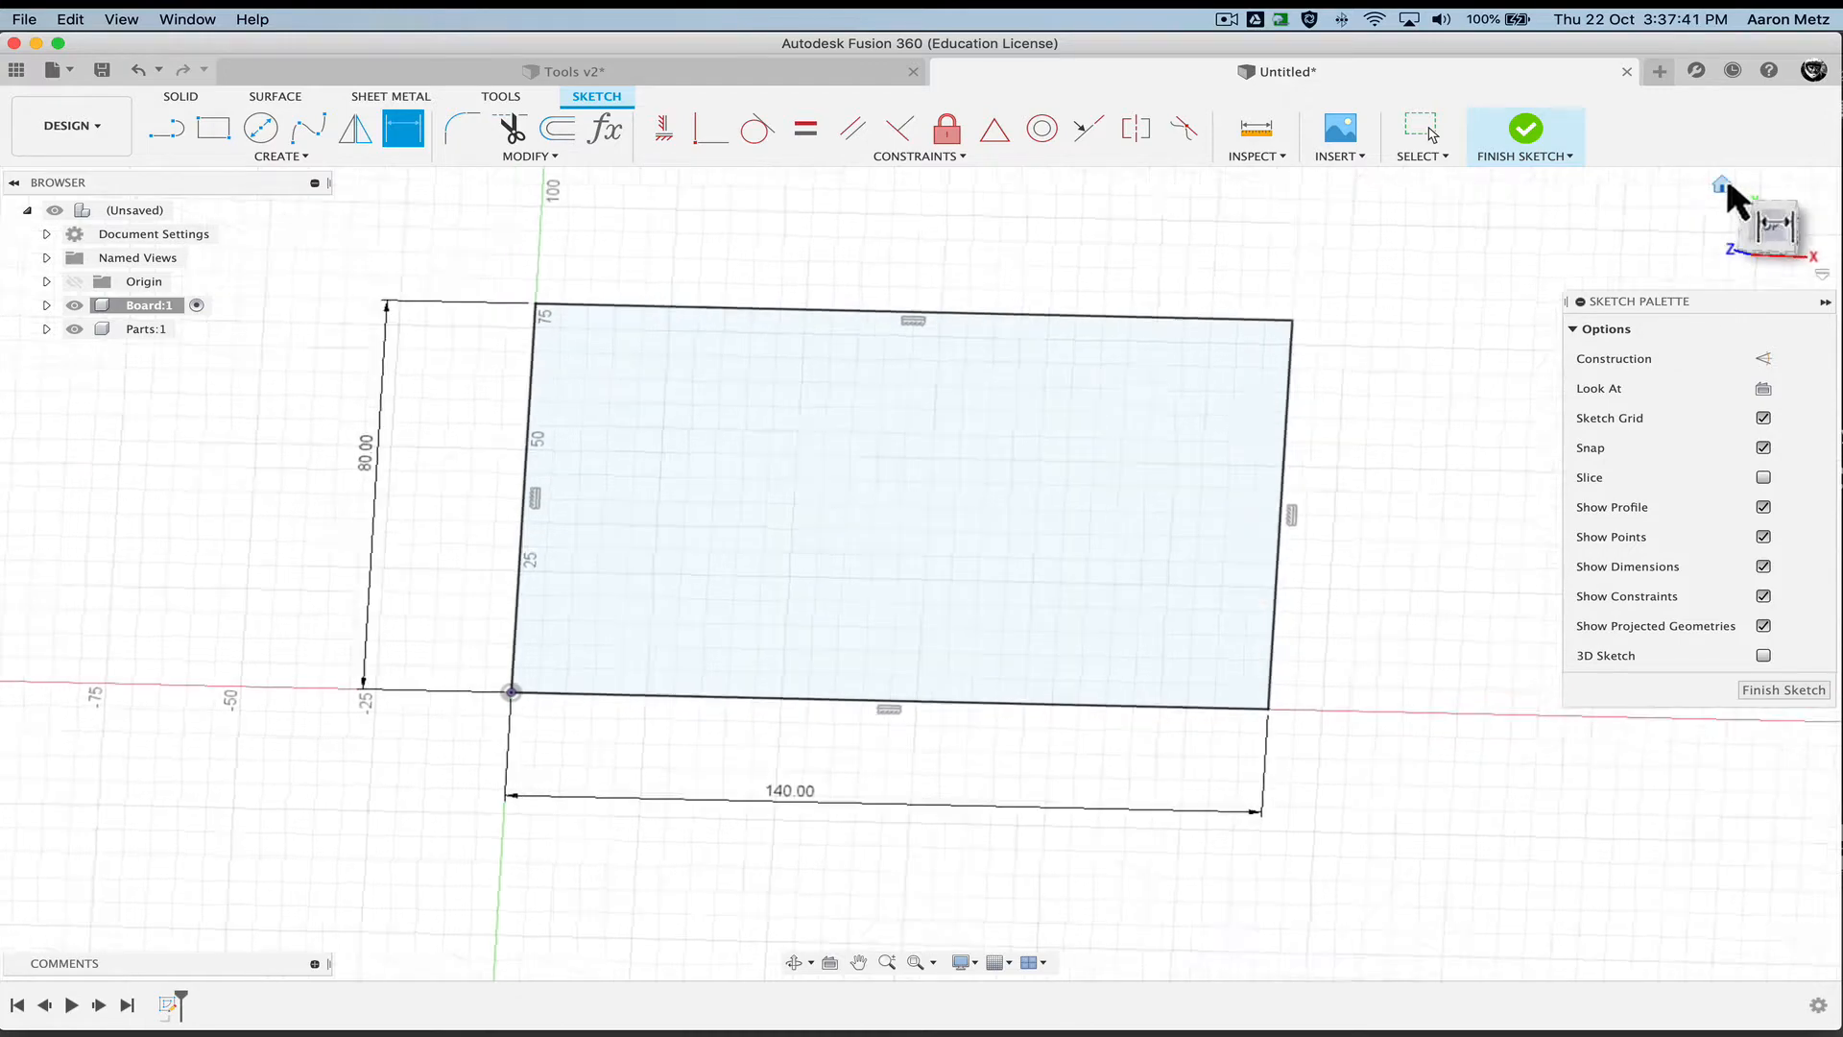
key(e)
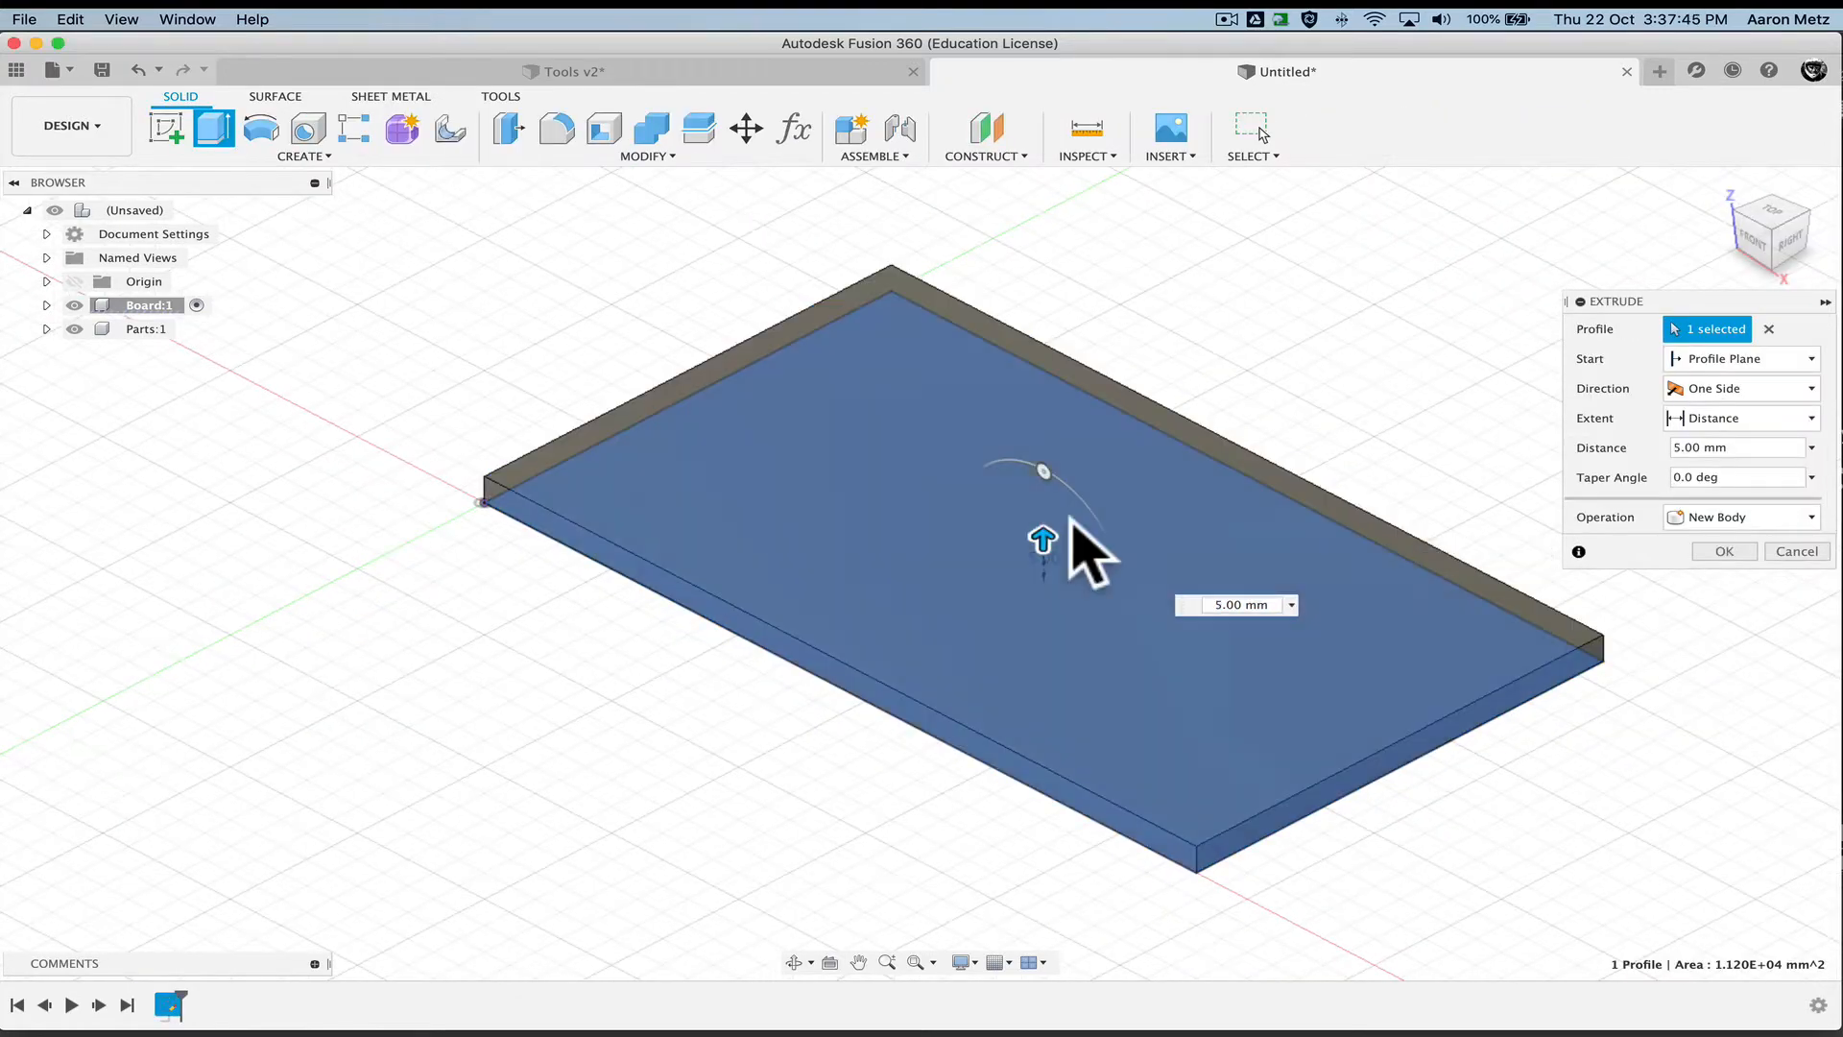
click(1220, 602)
click(1220, 602)
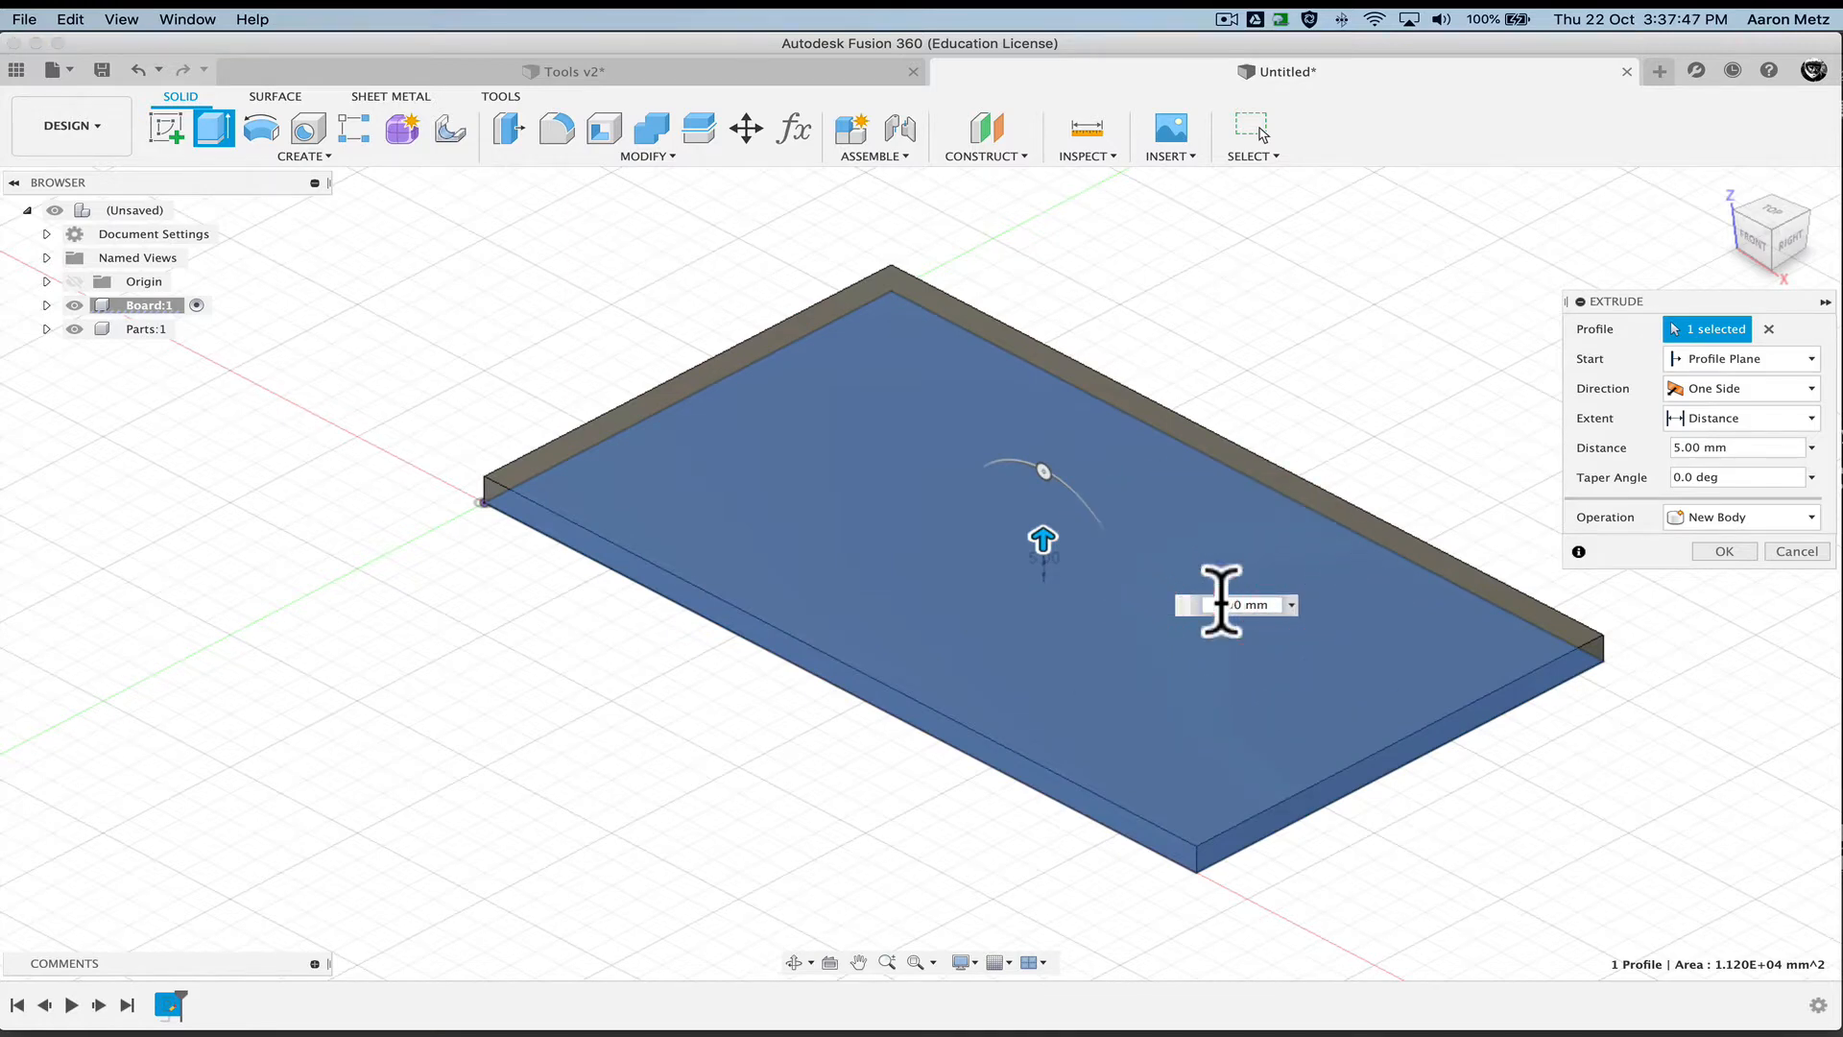
click(1220, 602)
click(1242, 602)
text(t)
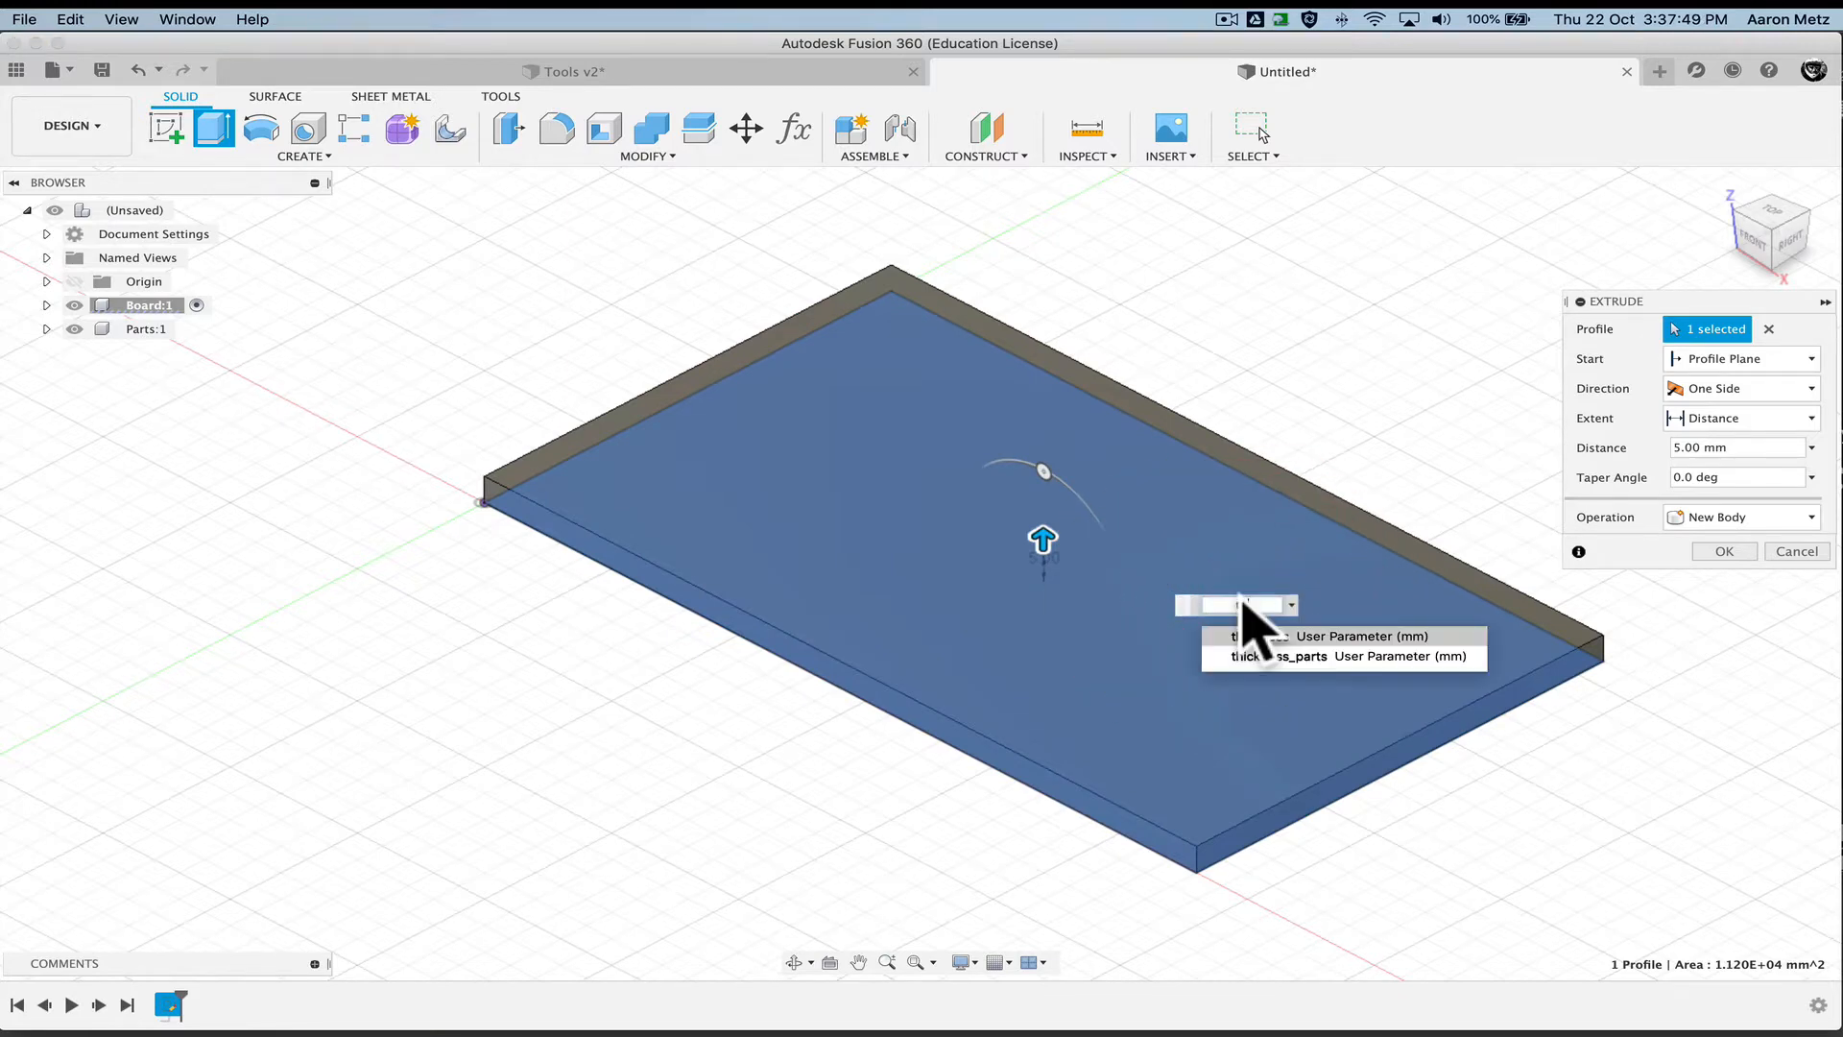
text(hick)
click(1269, 636)
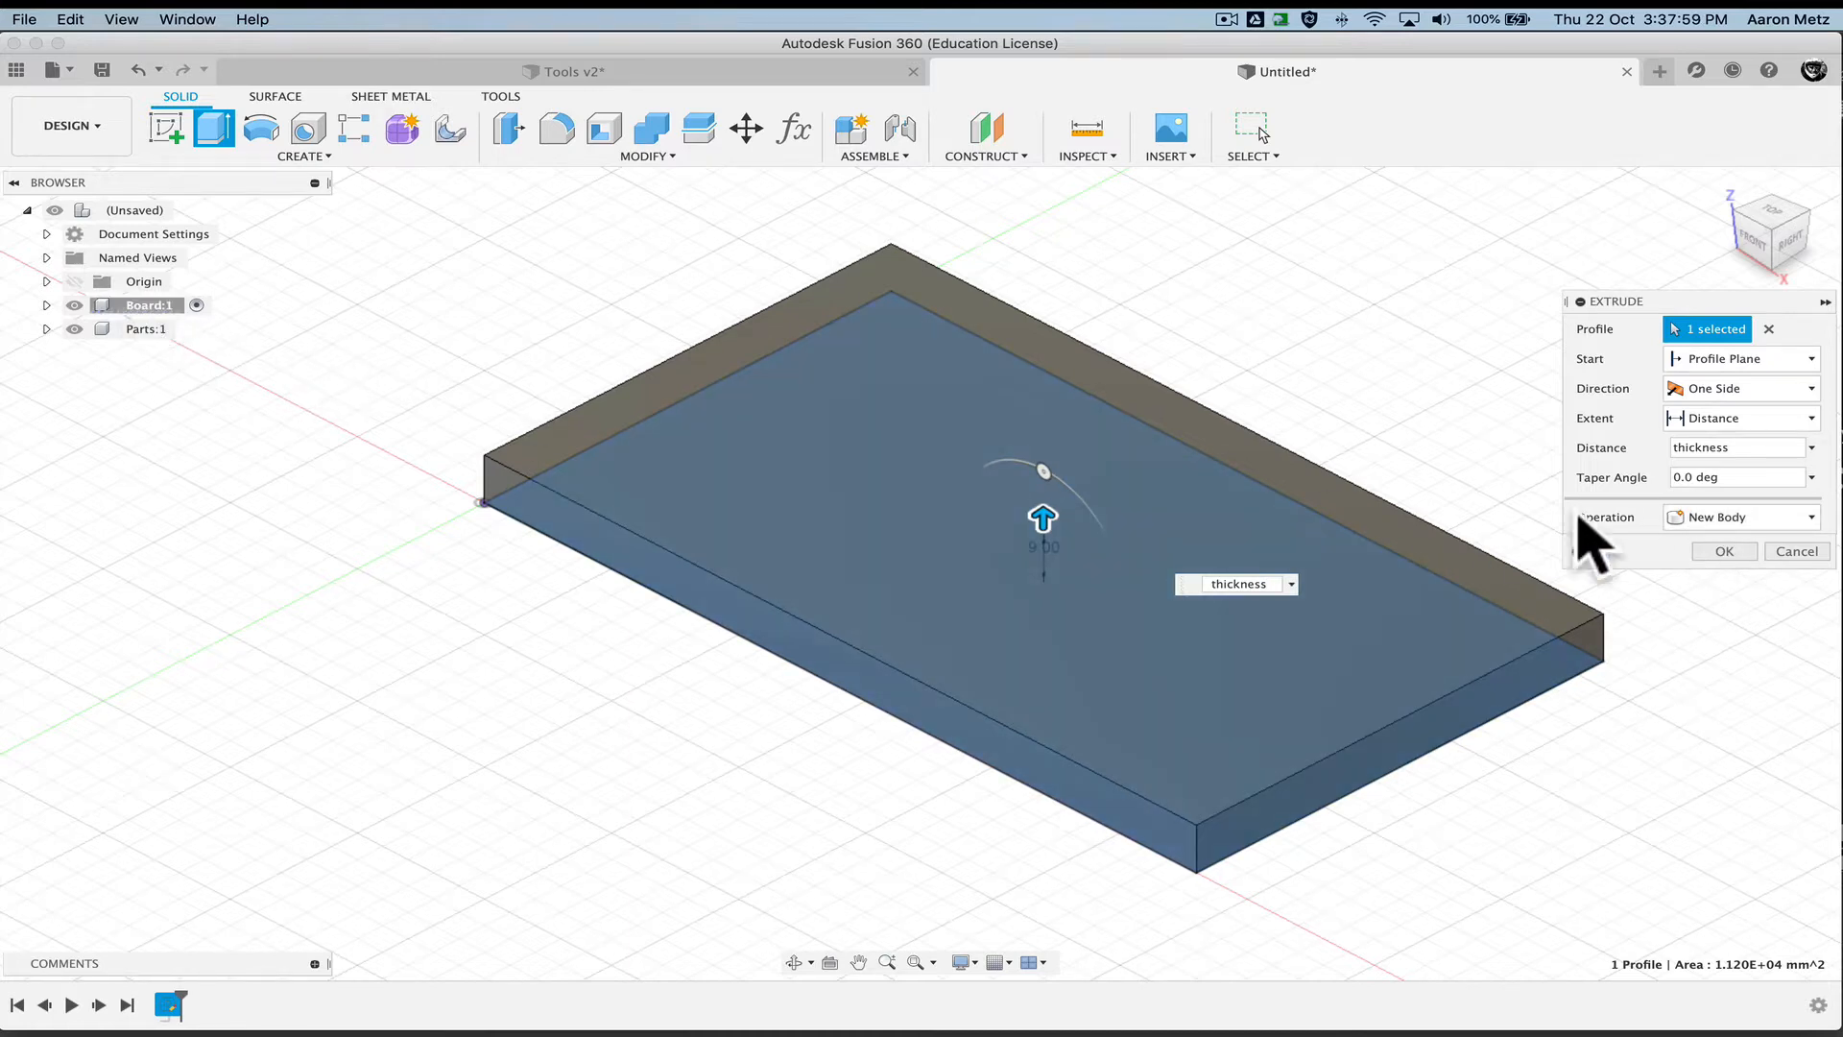
click(1730, 551)
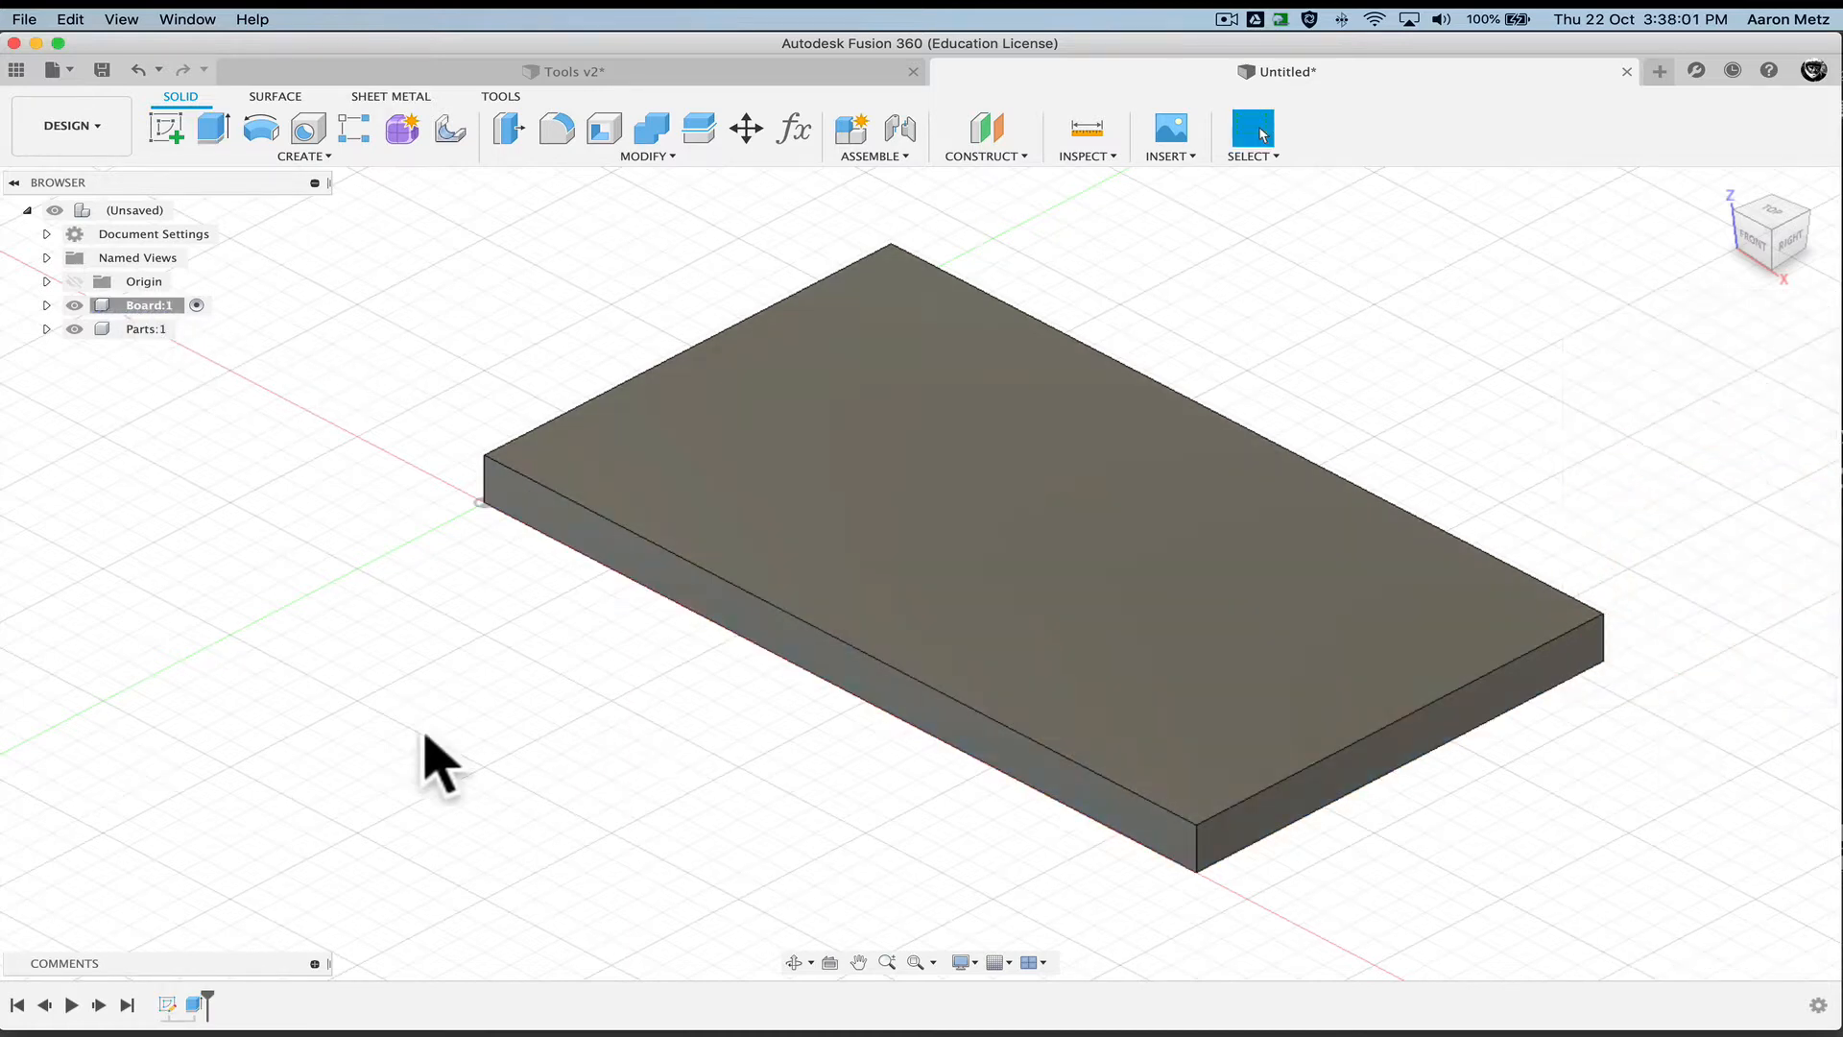
key(f)
click(483, 478)
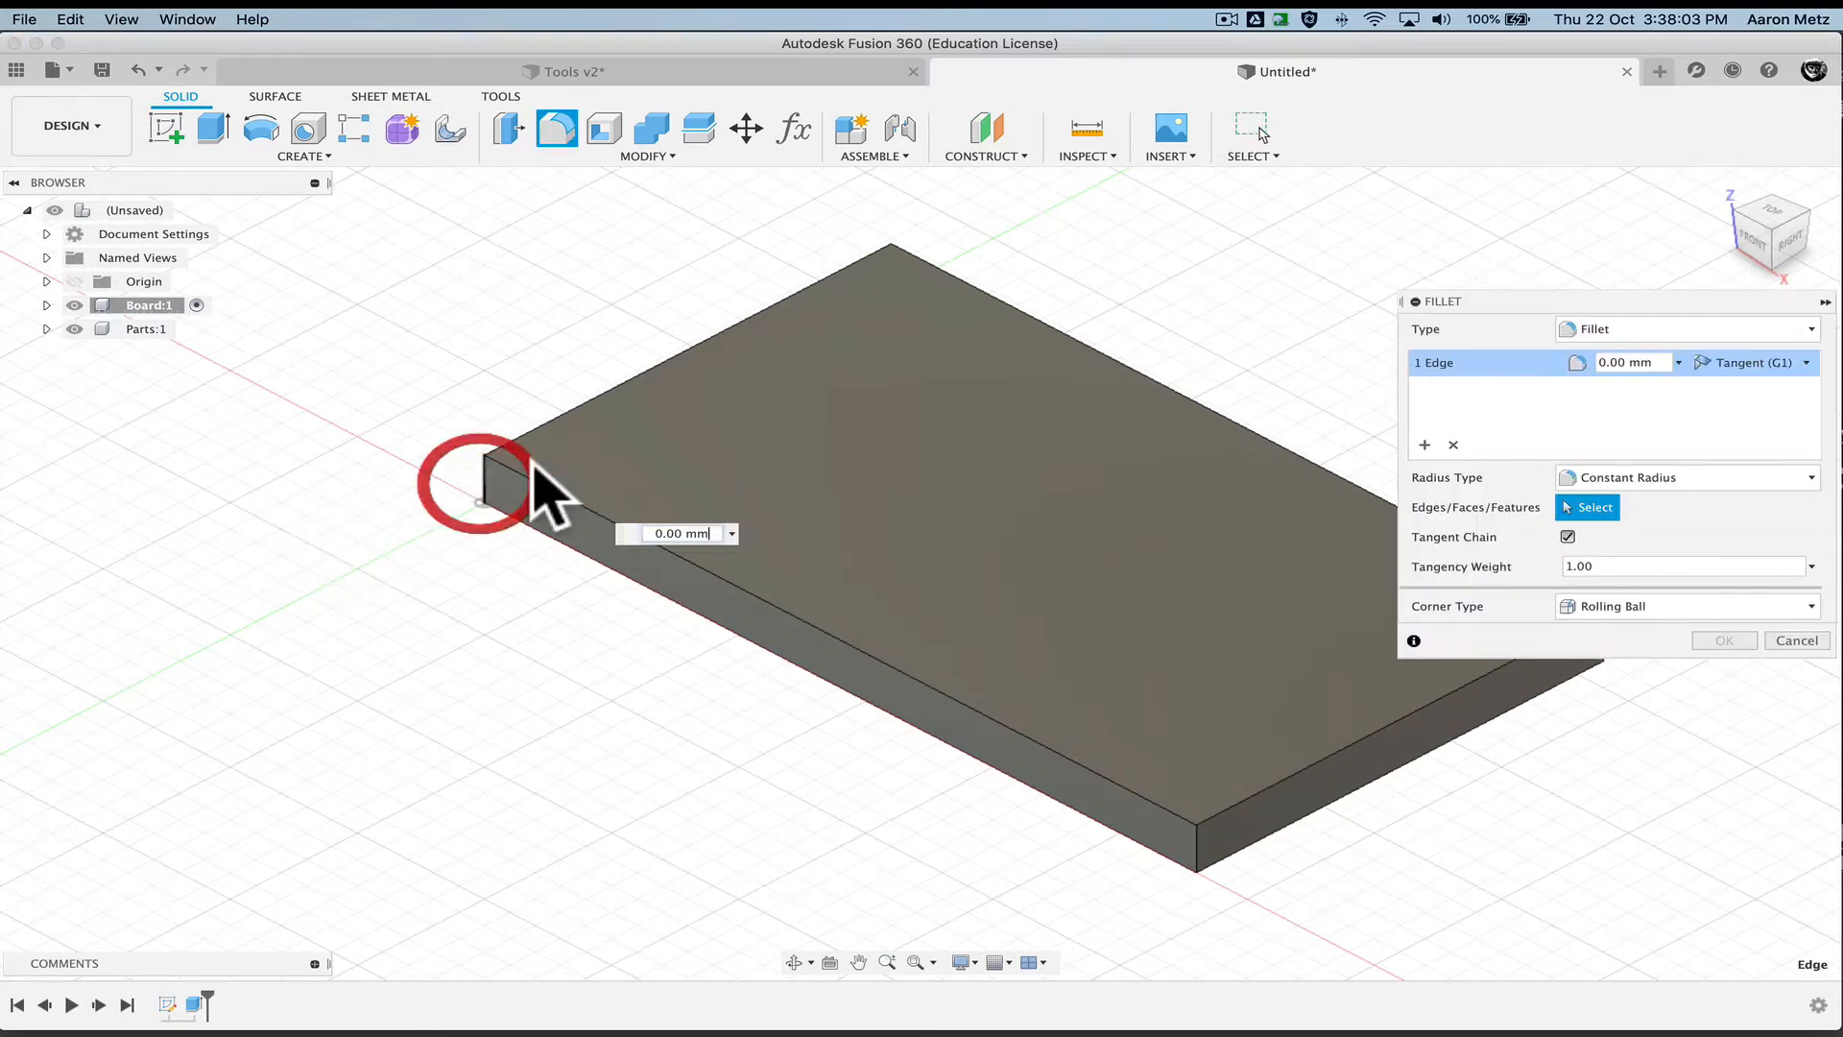
click(892, 254)
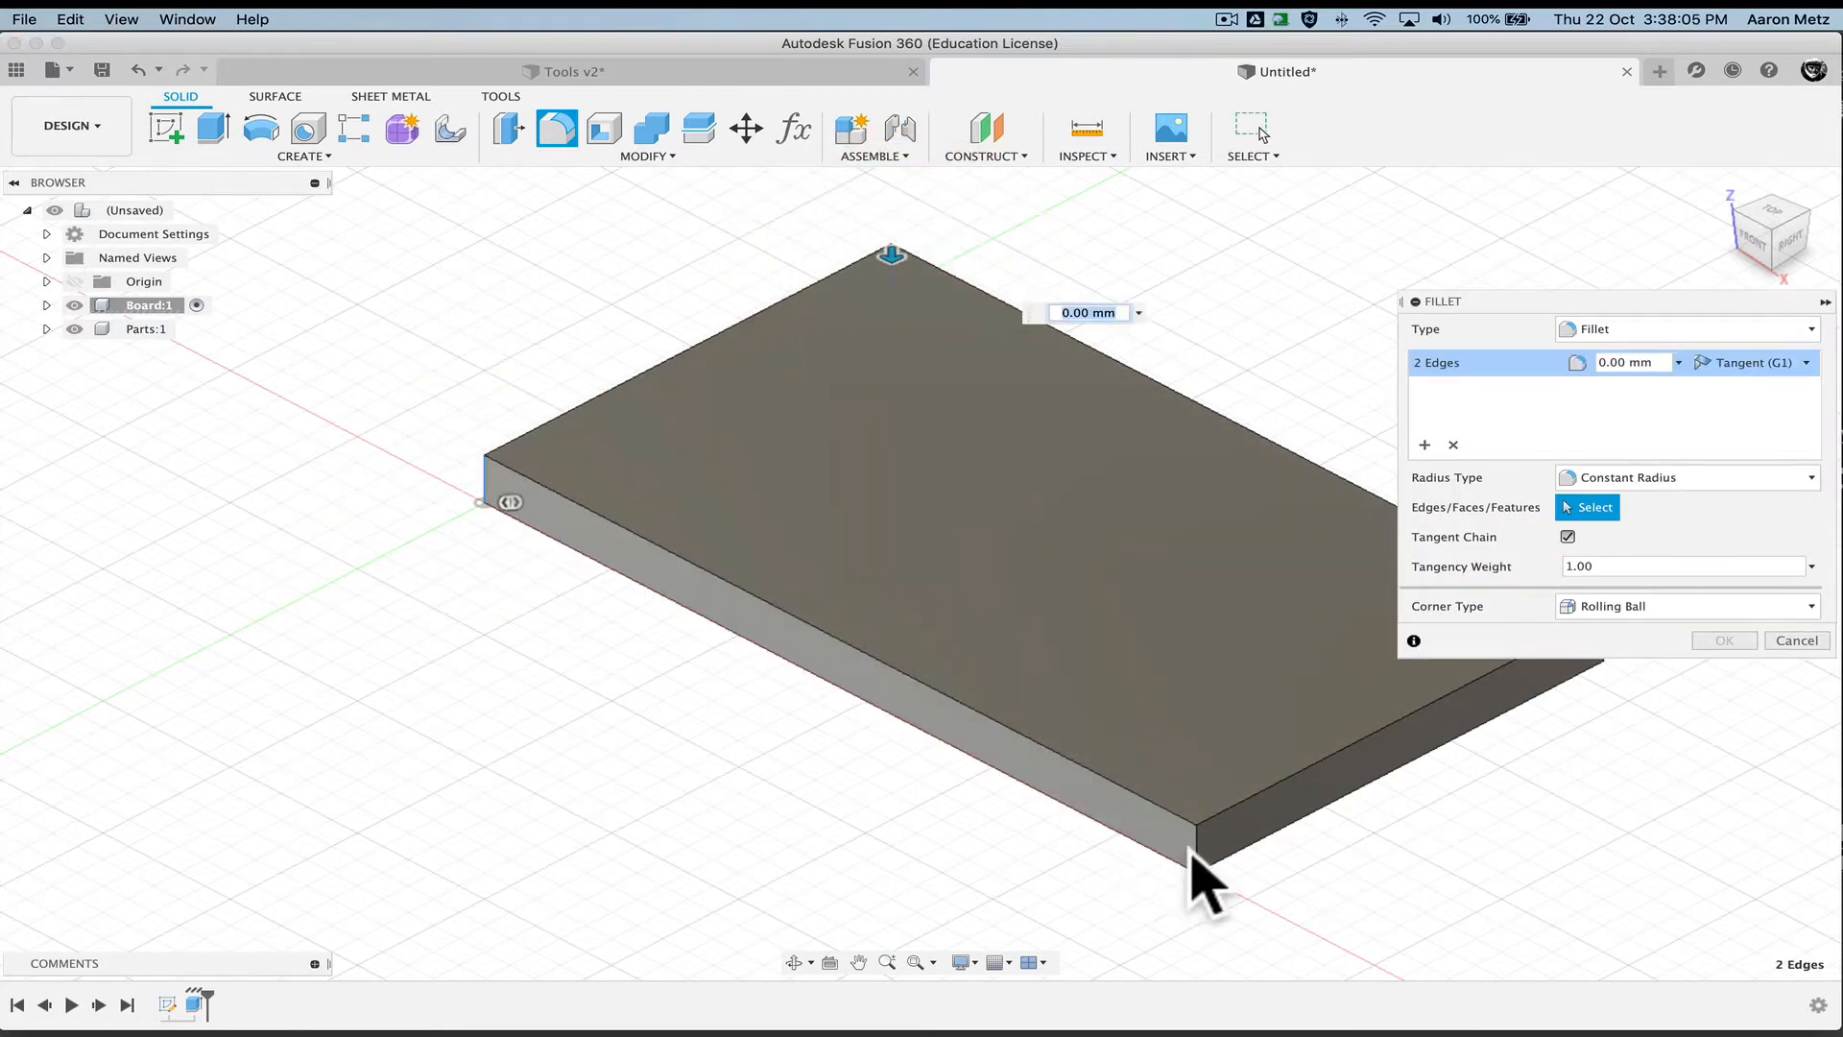
click(1195, 853)
middle_drag(1491, 755, 1168, 716)
scroll(1263, 643, up, 1)
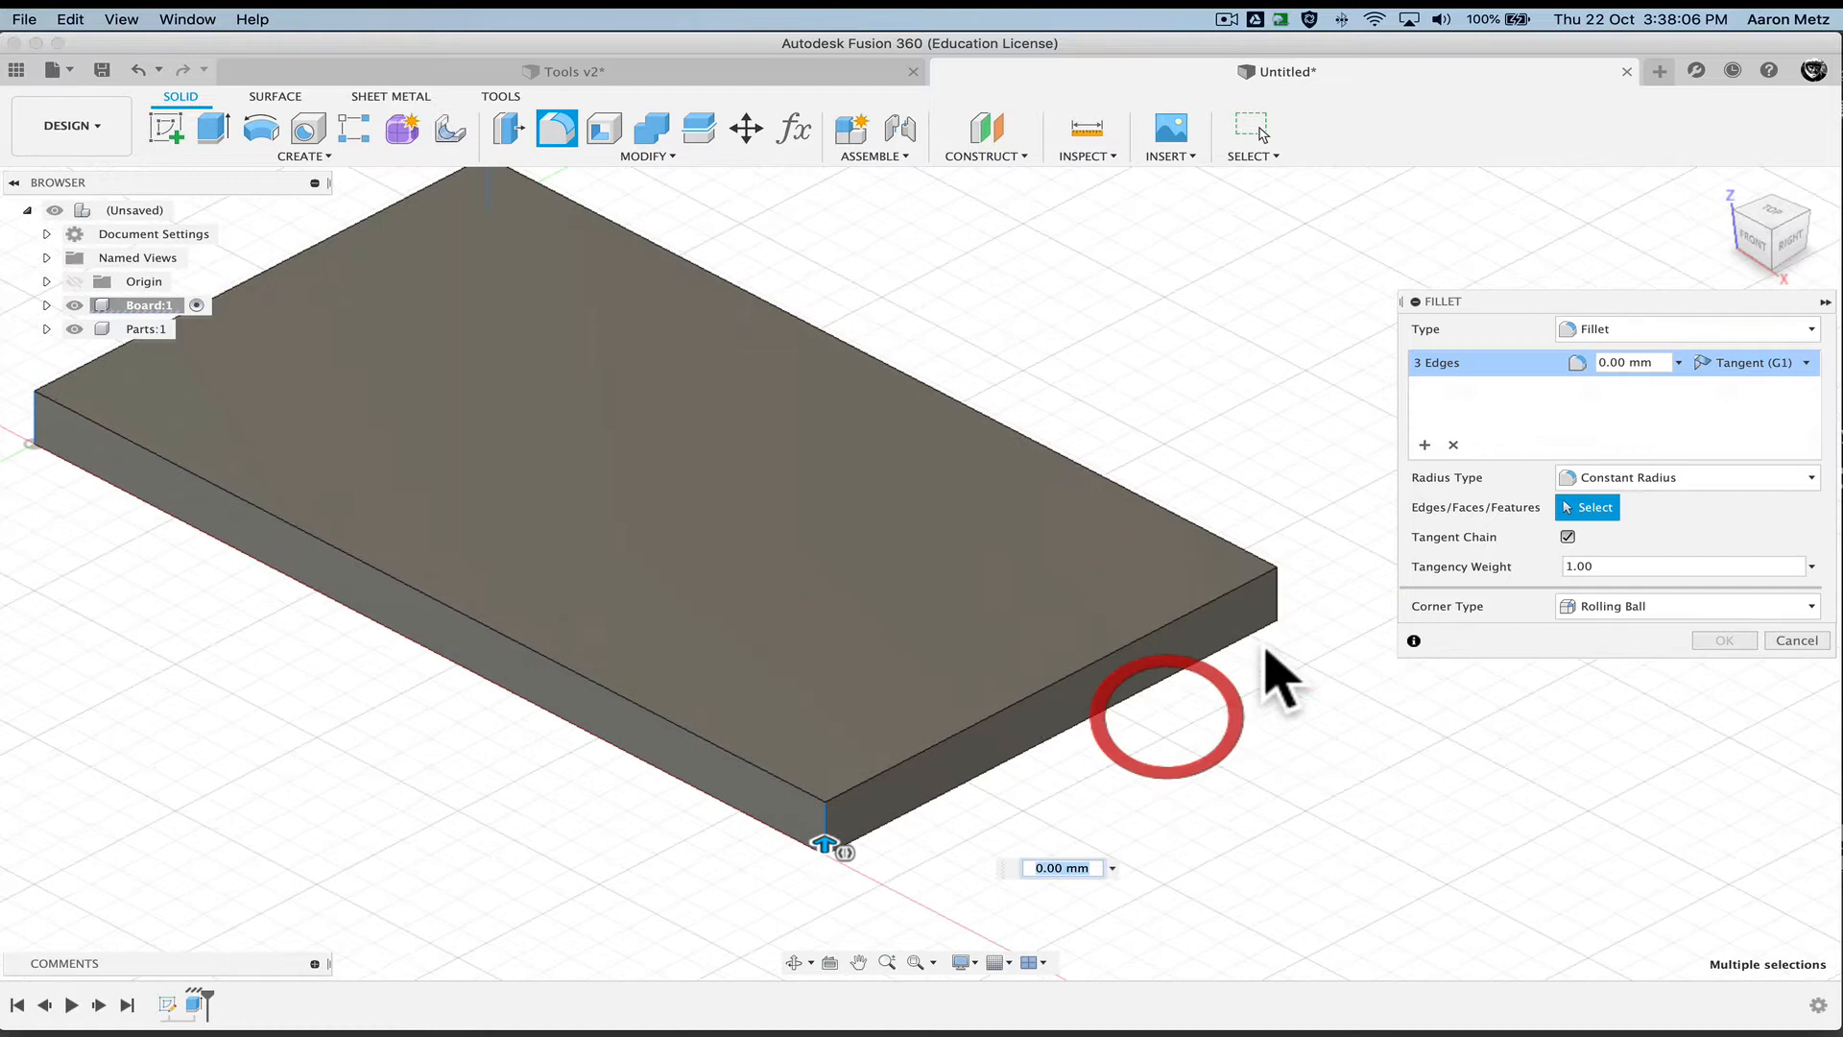
click(1276, 594)
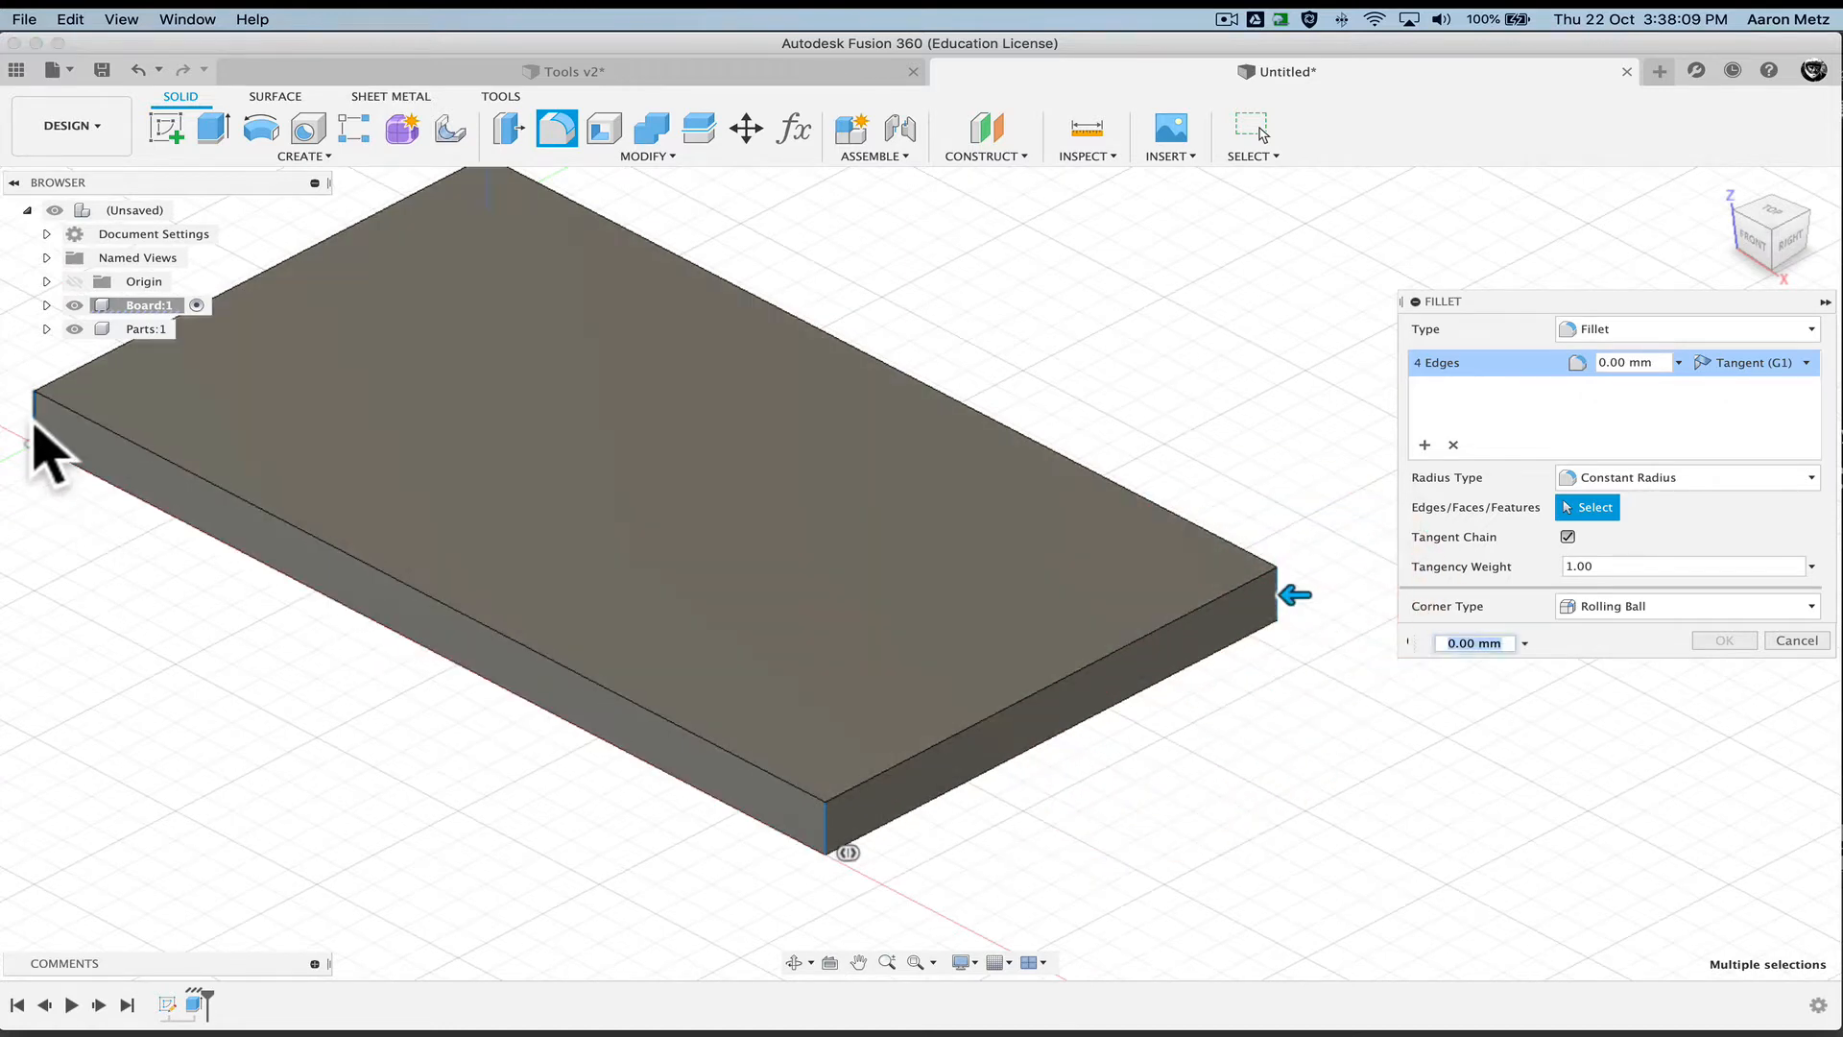
click(39, 427)
middle_drag(917, 537, 1046, 576)
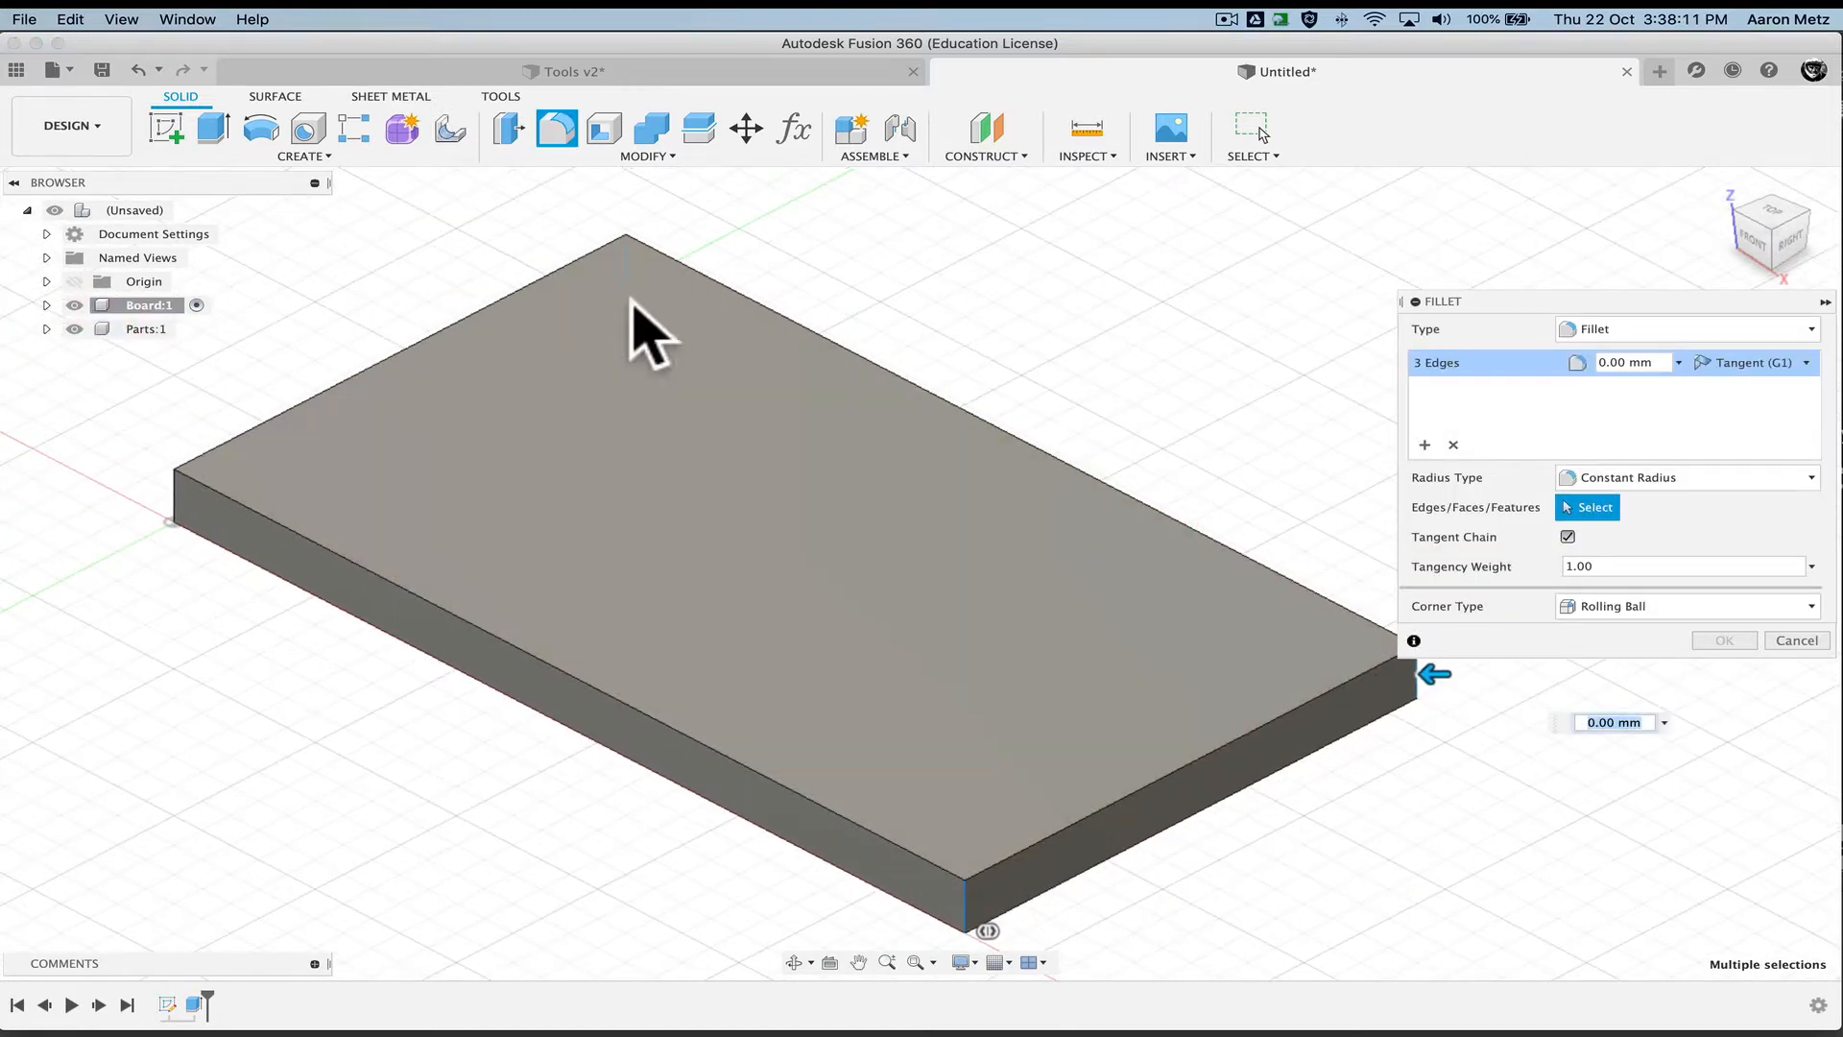
click(174, 503)
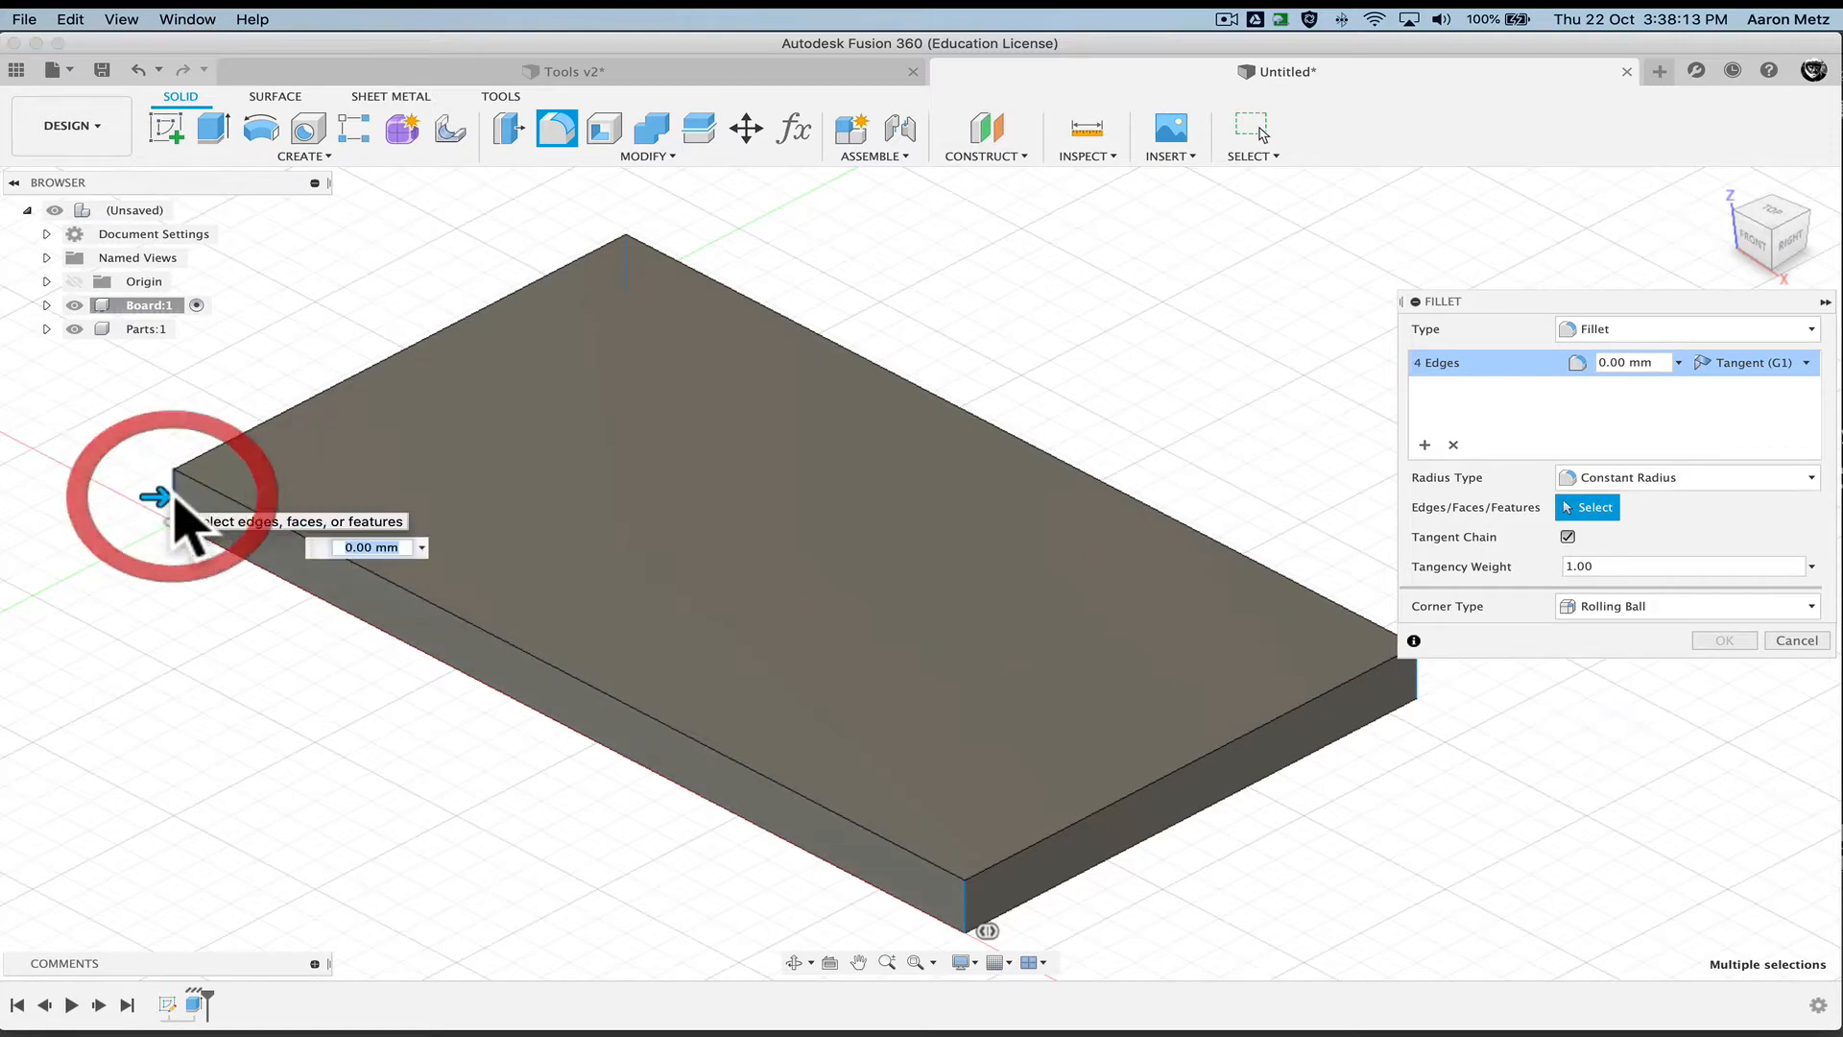
click(622, 253)
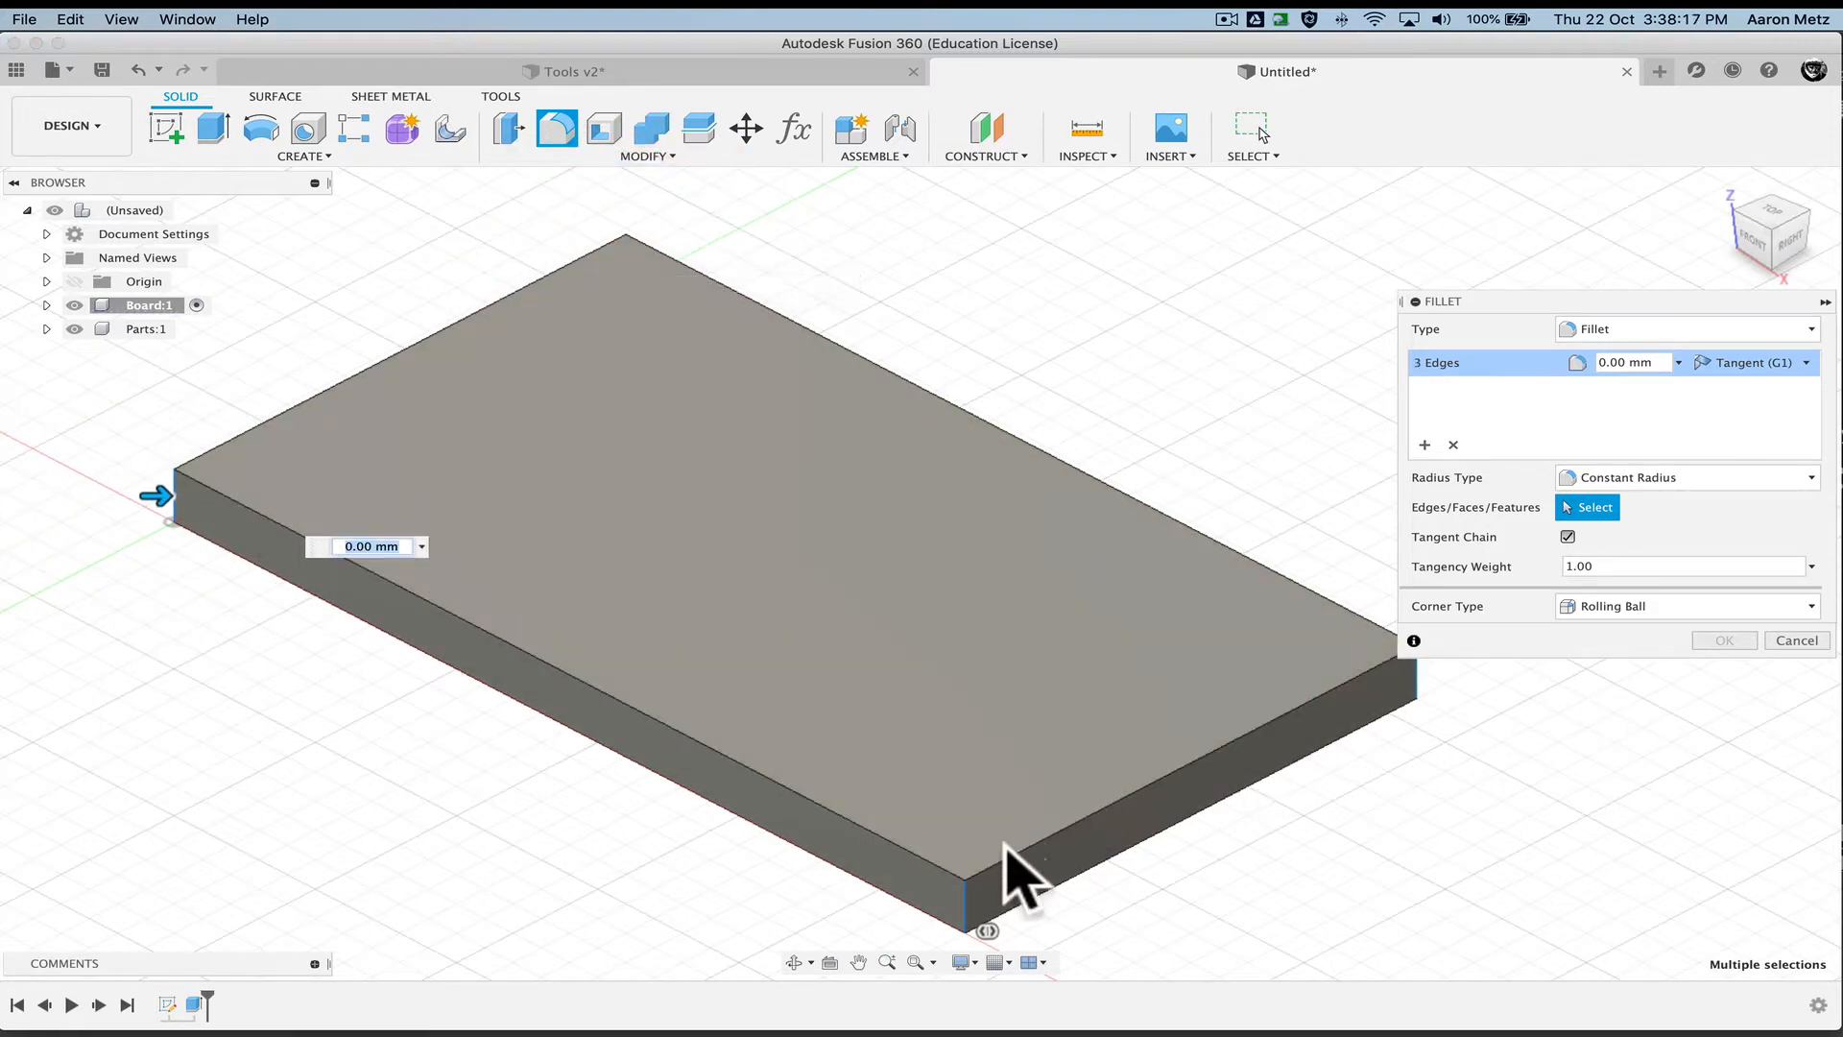
click(964, 907)
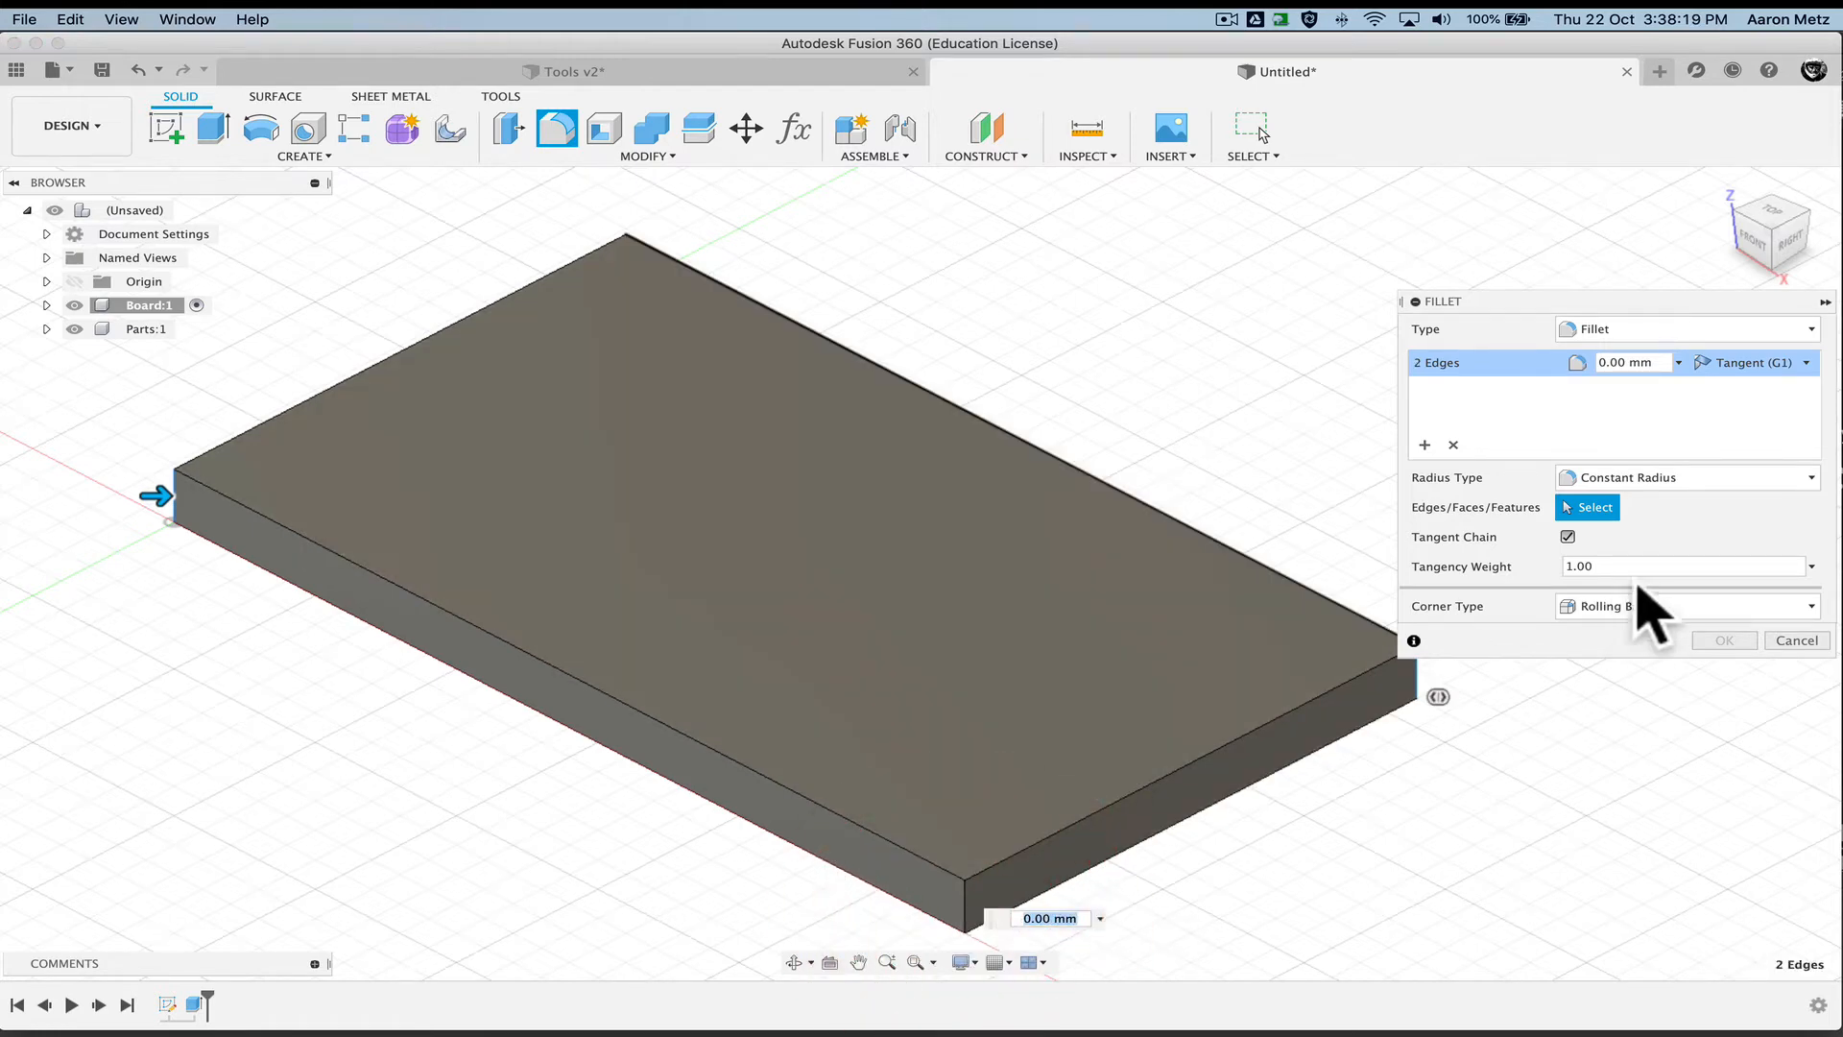
click(1082, 323)
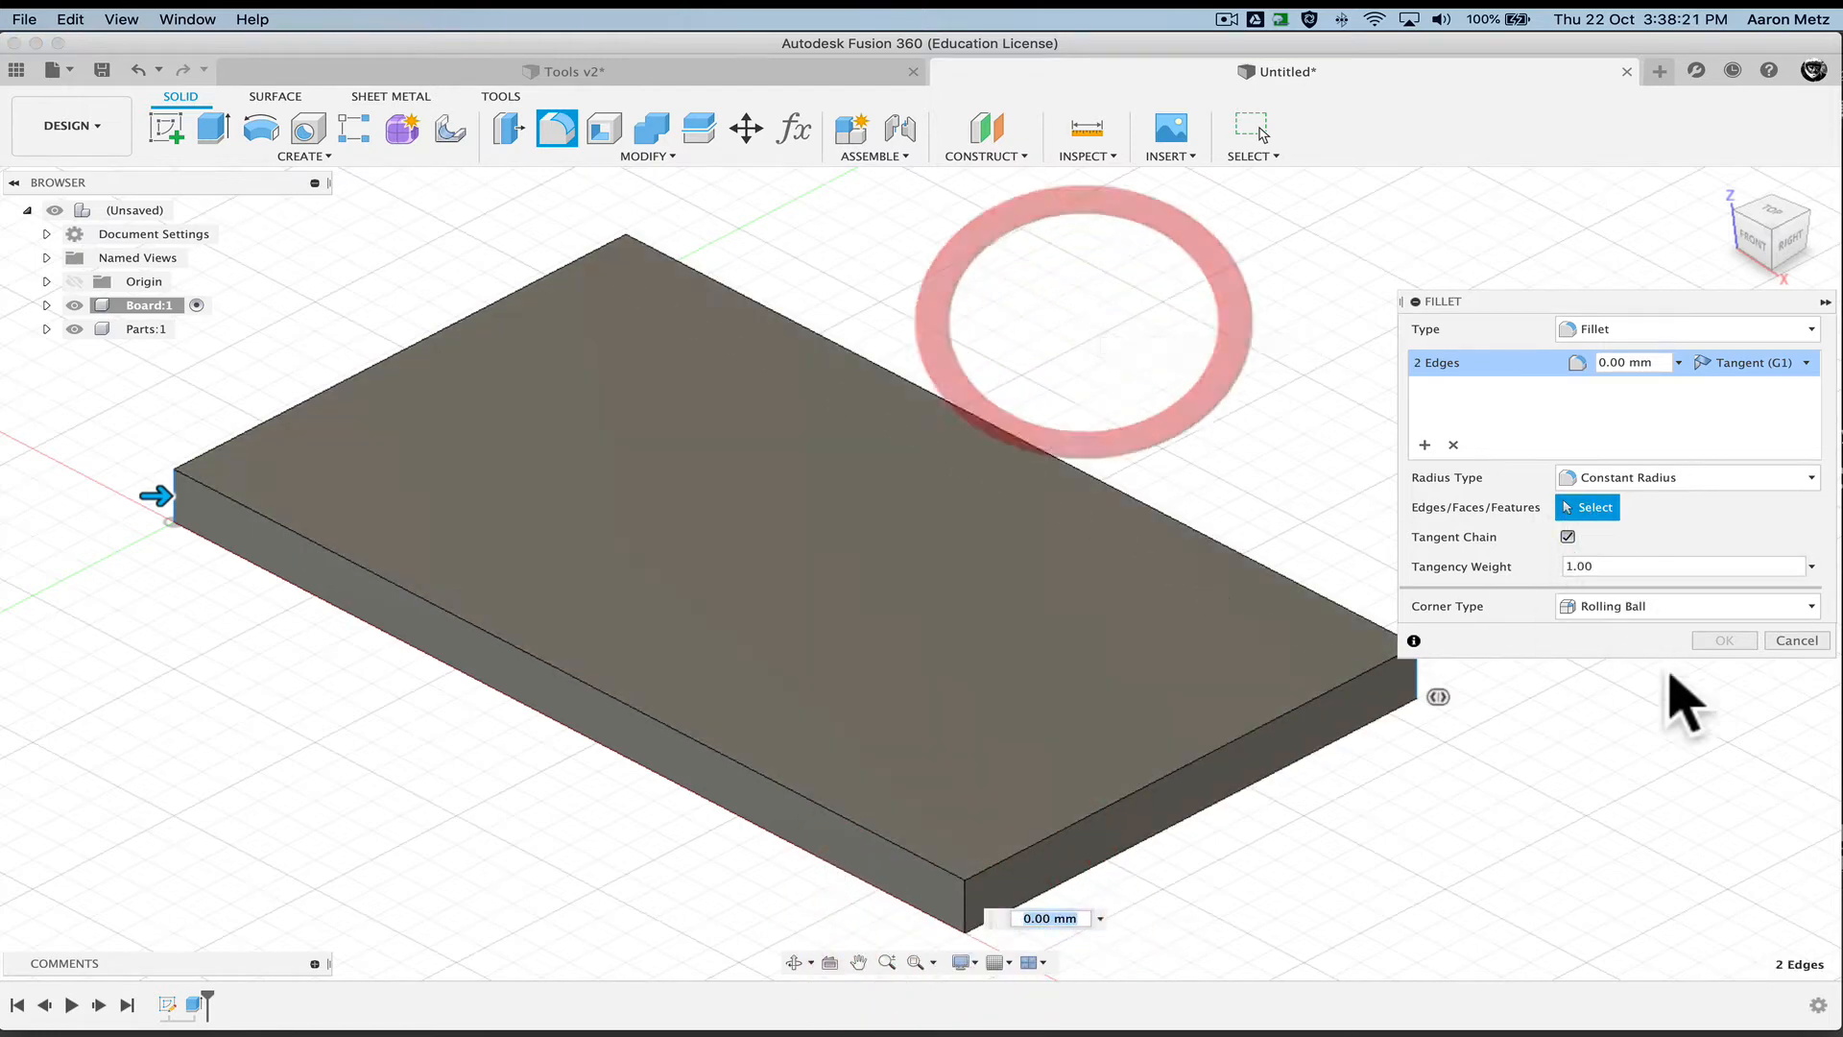
click(1795, 641)
click(1204, 422)
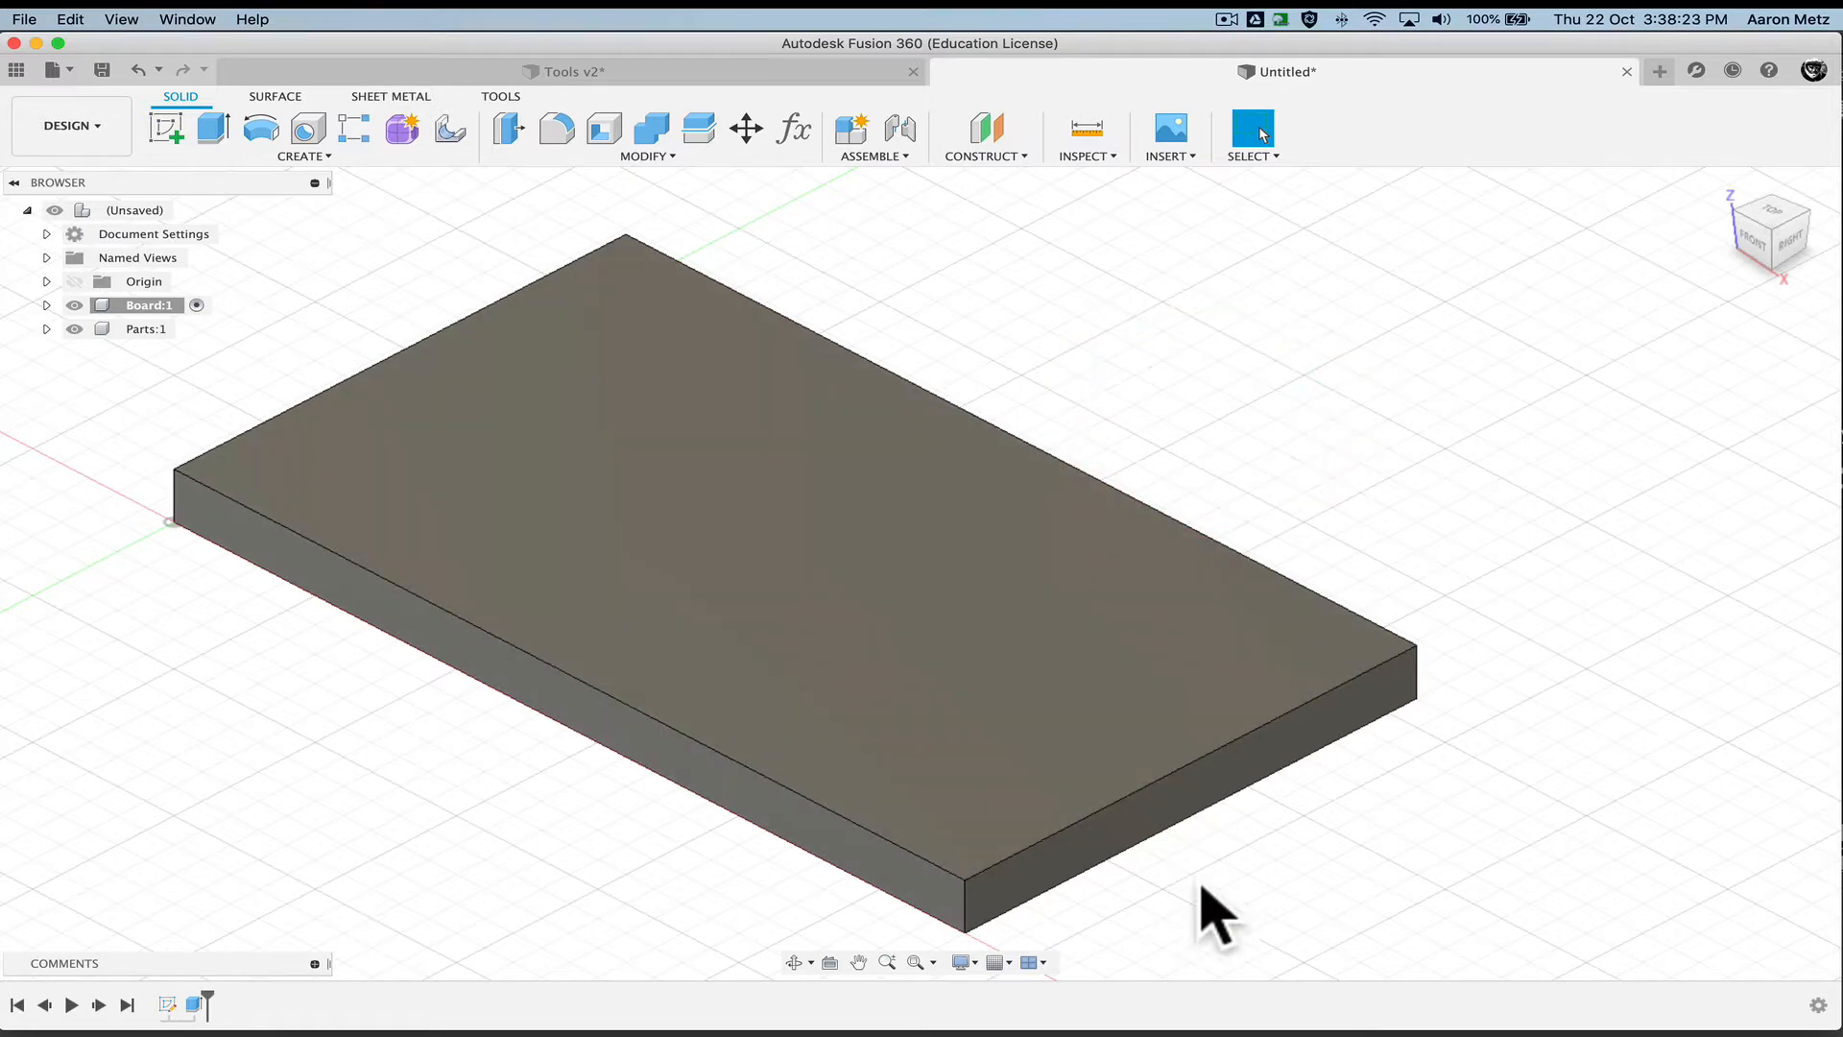
Try to fillet the board's vertical corner edges with a 3 mm radius, and remove the incomplete edge selection set
middle_drag(1213, 905, 1278, 802)
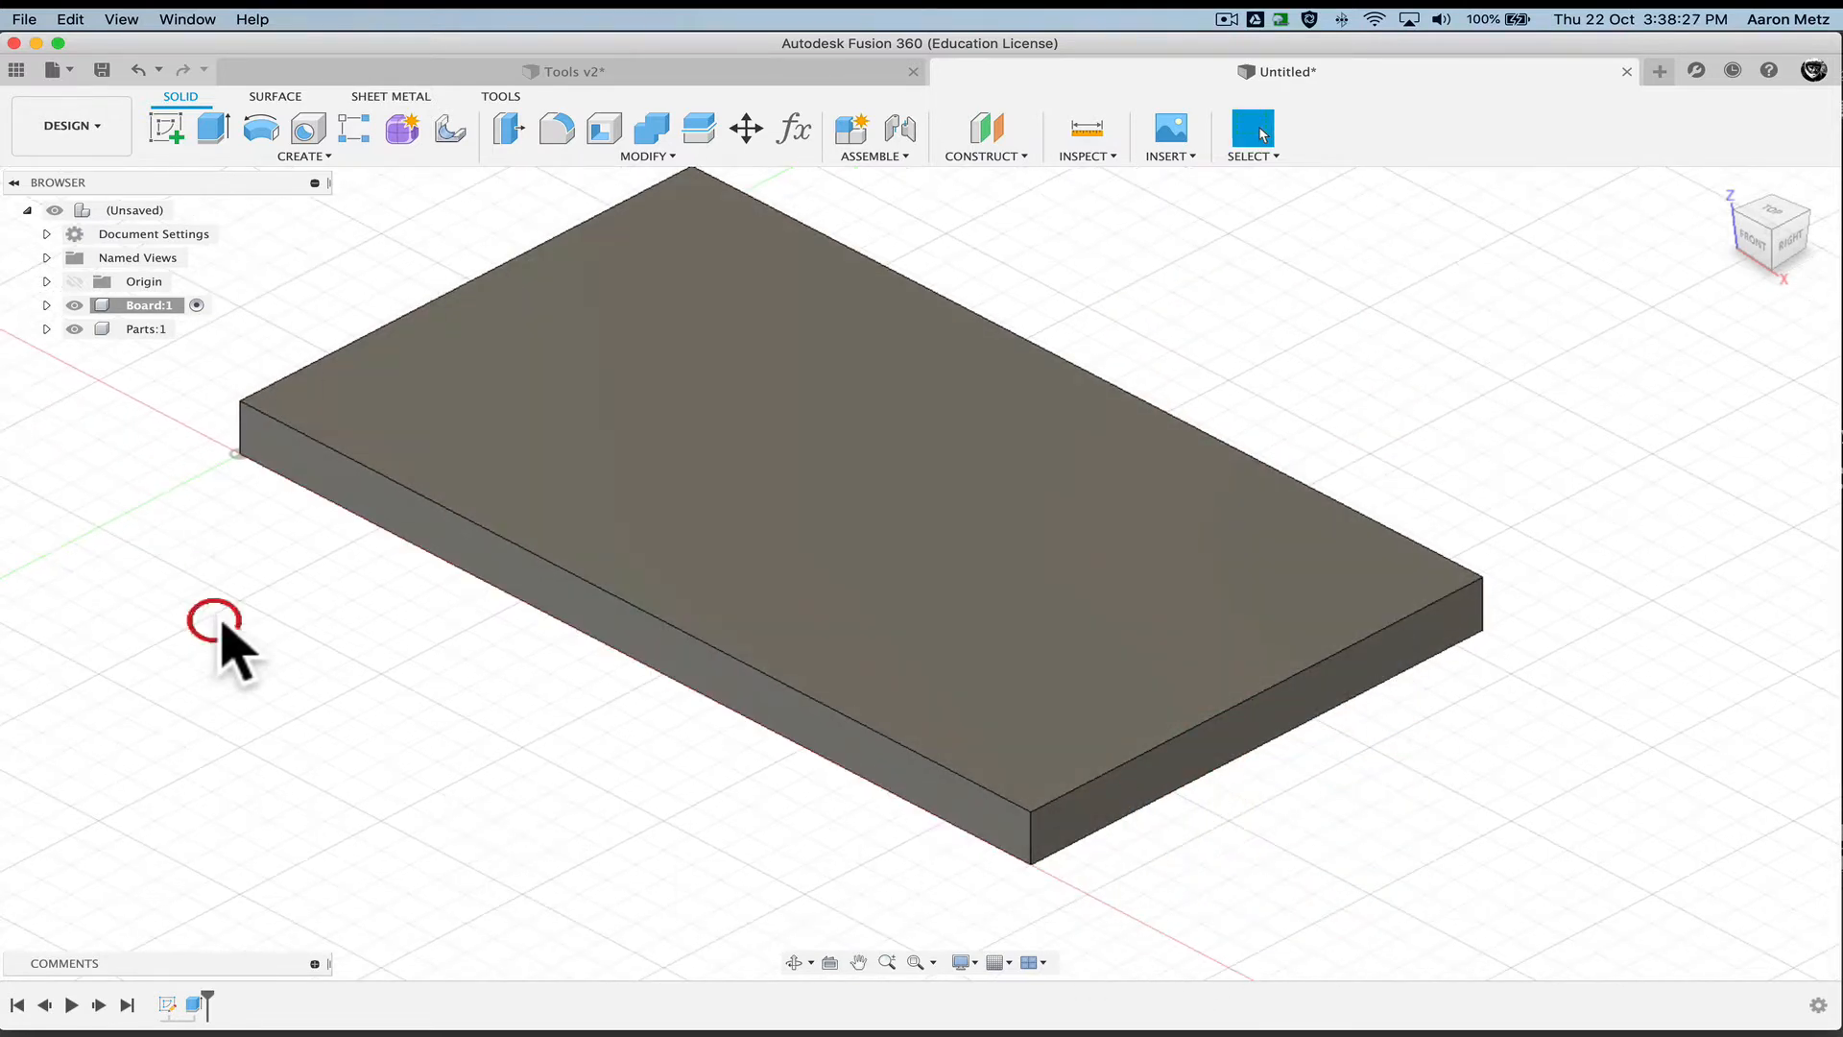
key(f)
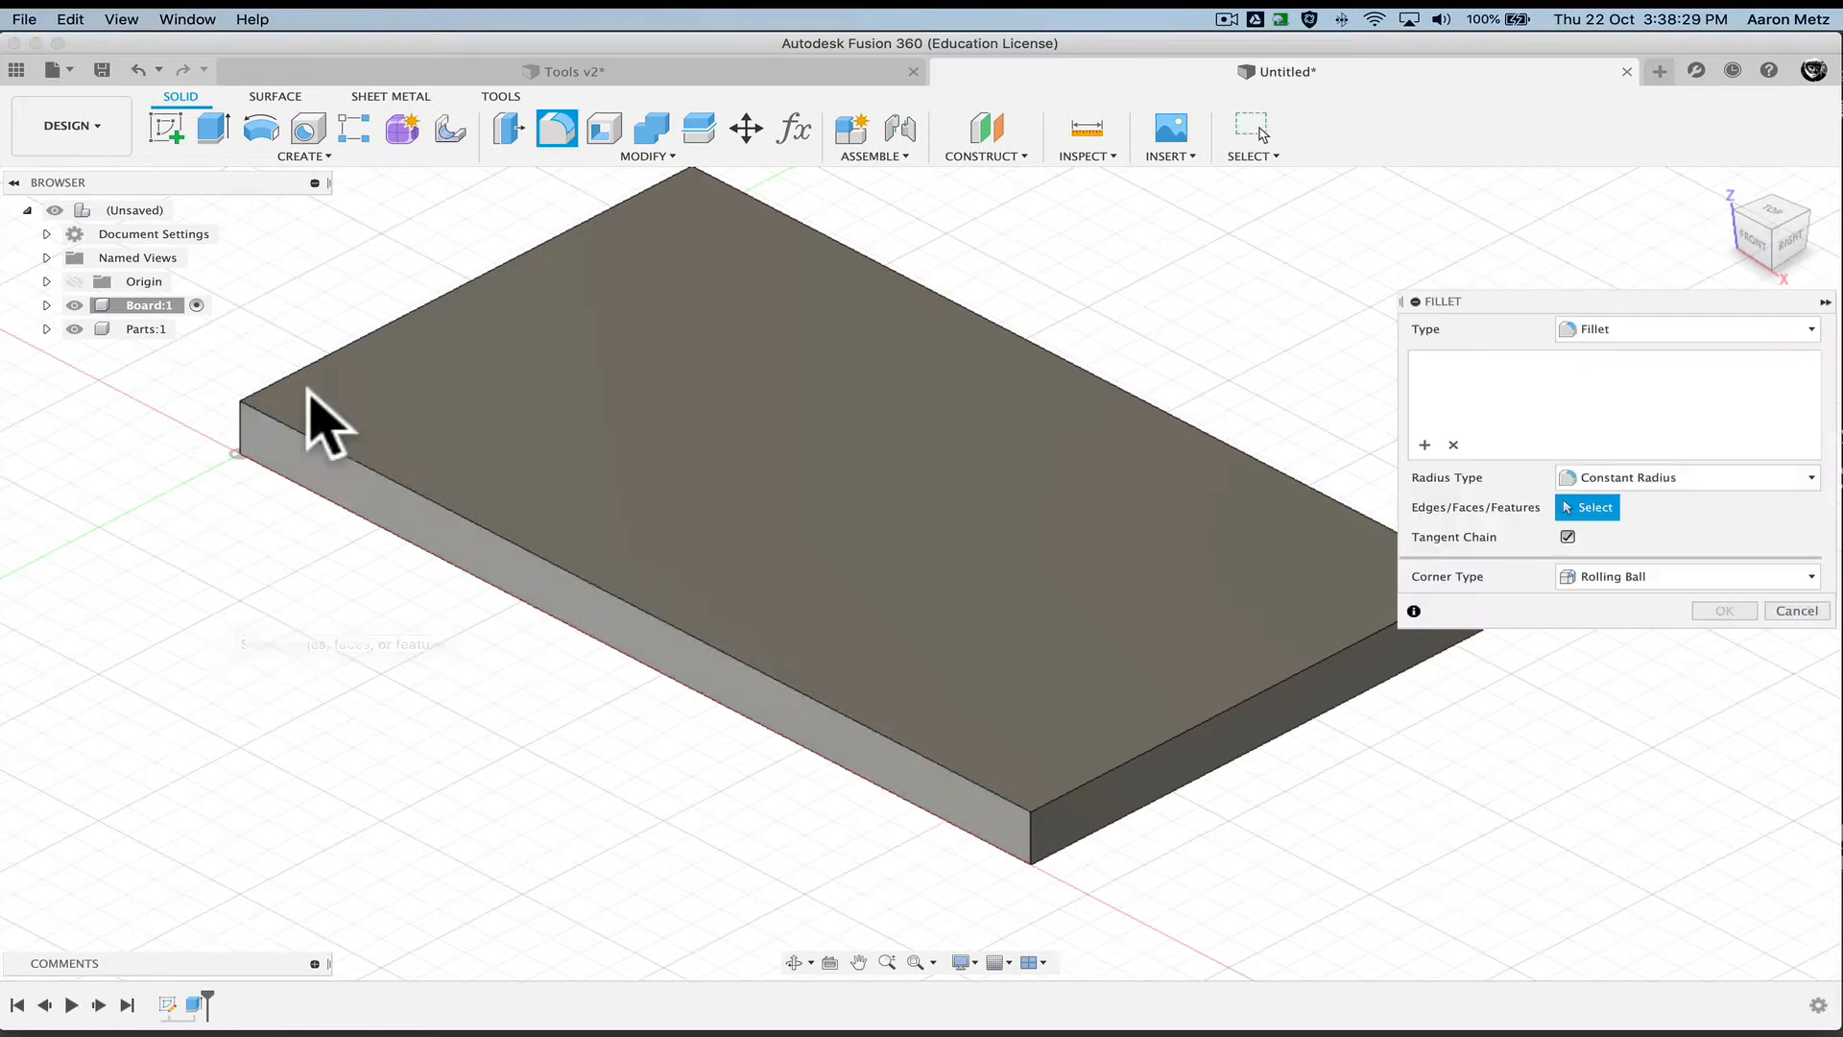
click(241, 428)
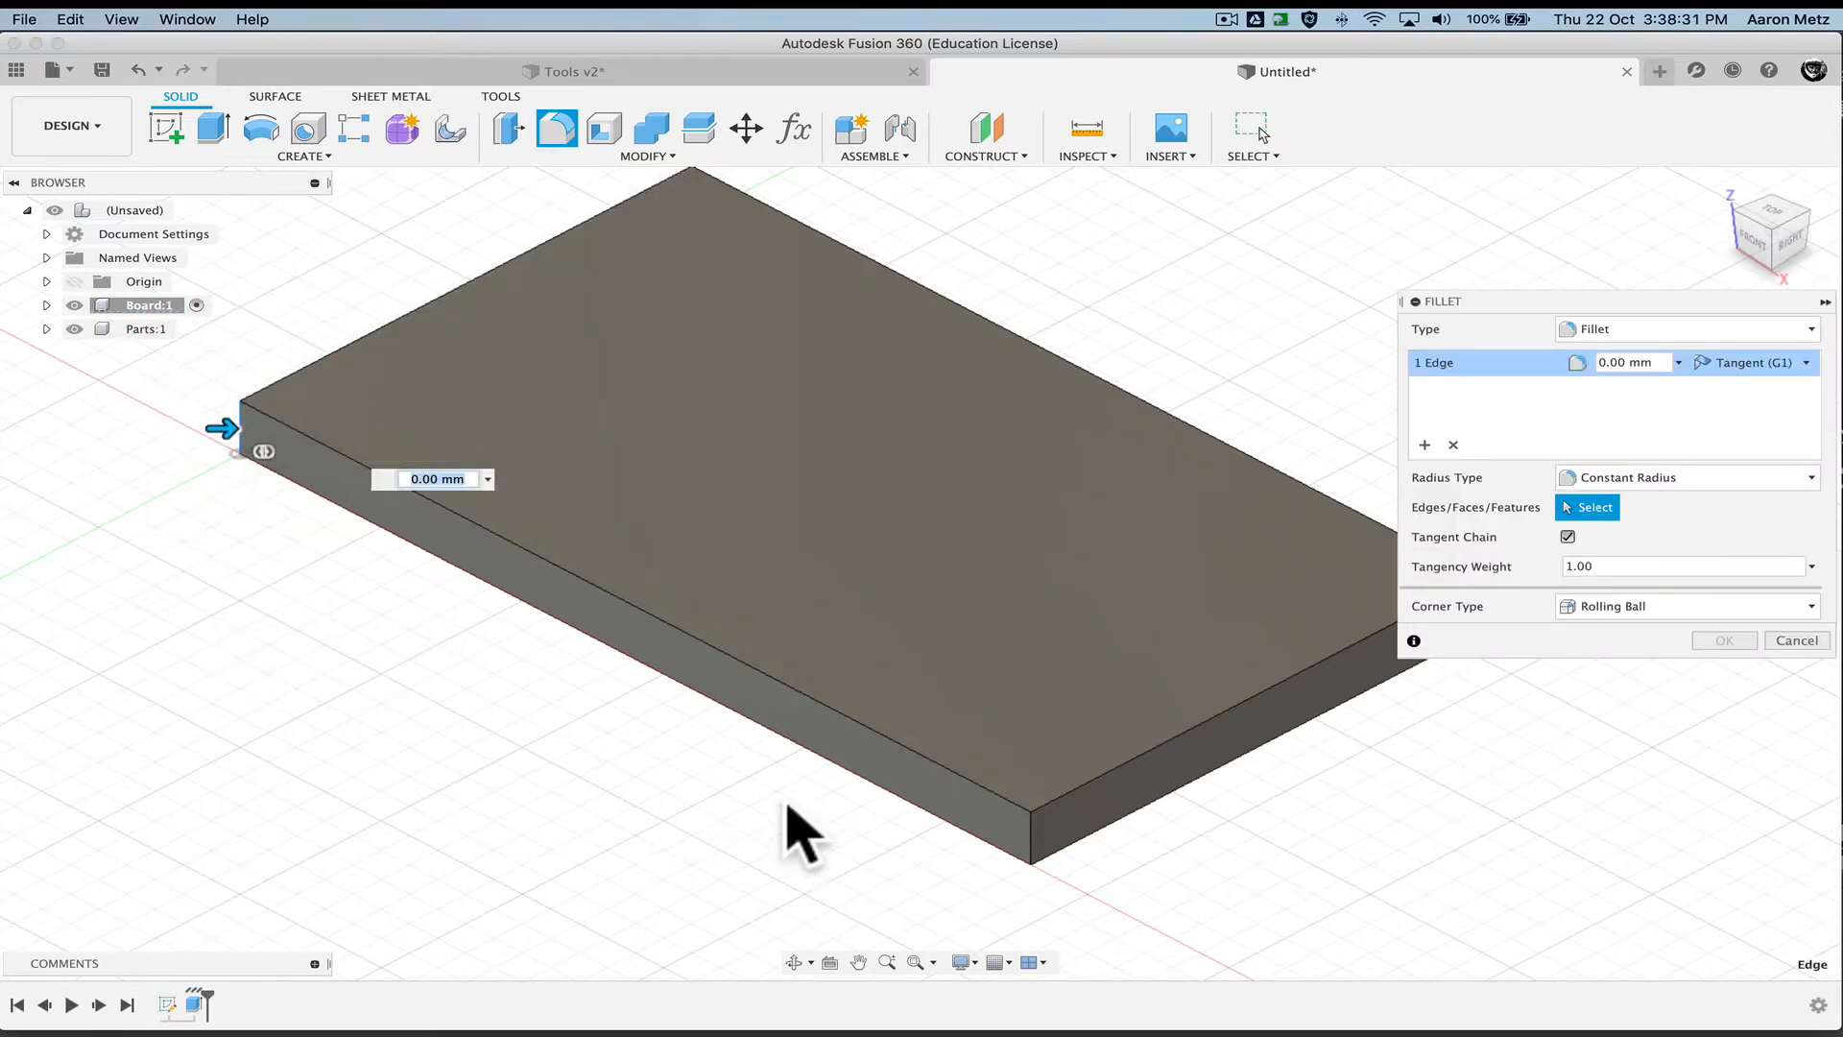
click(1030, 852)
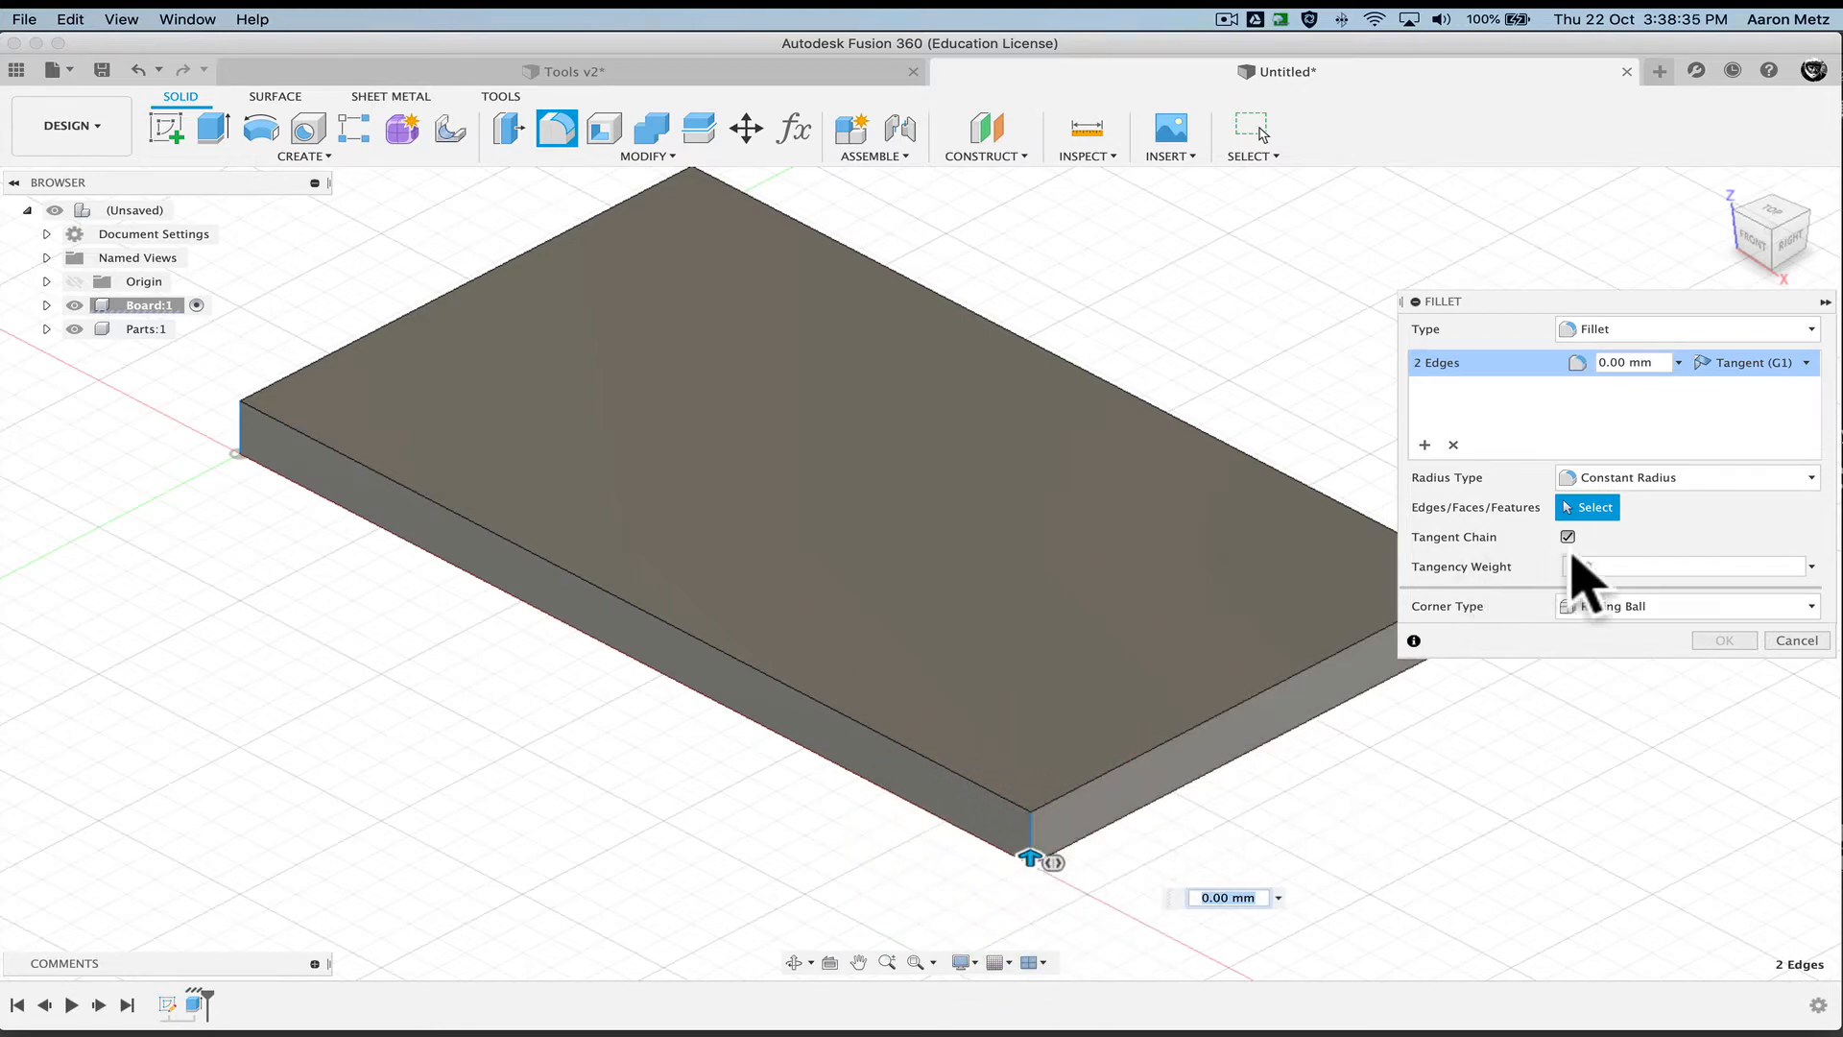
middle_drag(1350, 814, 1079, 857)
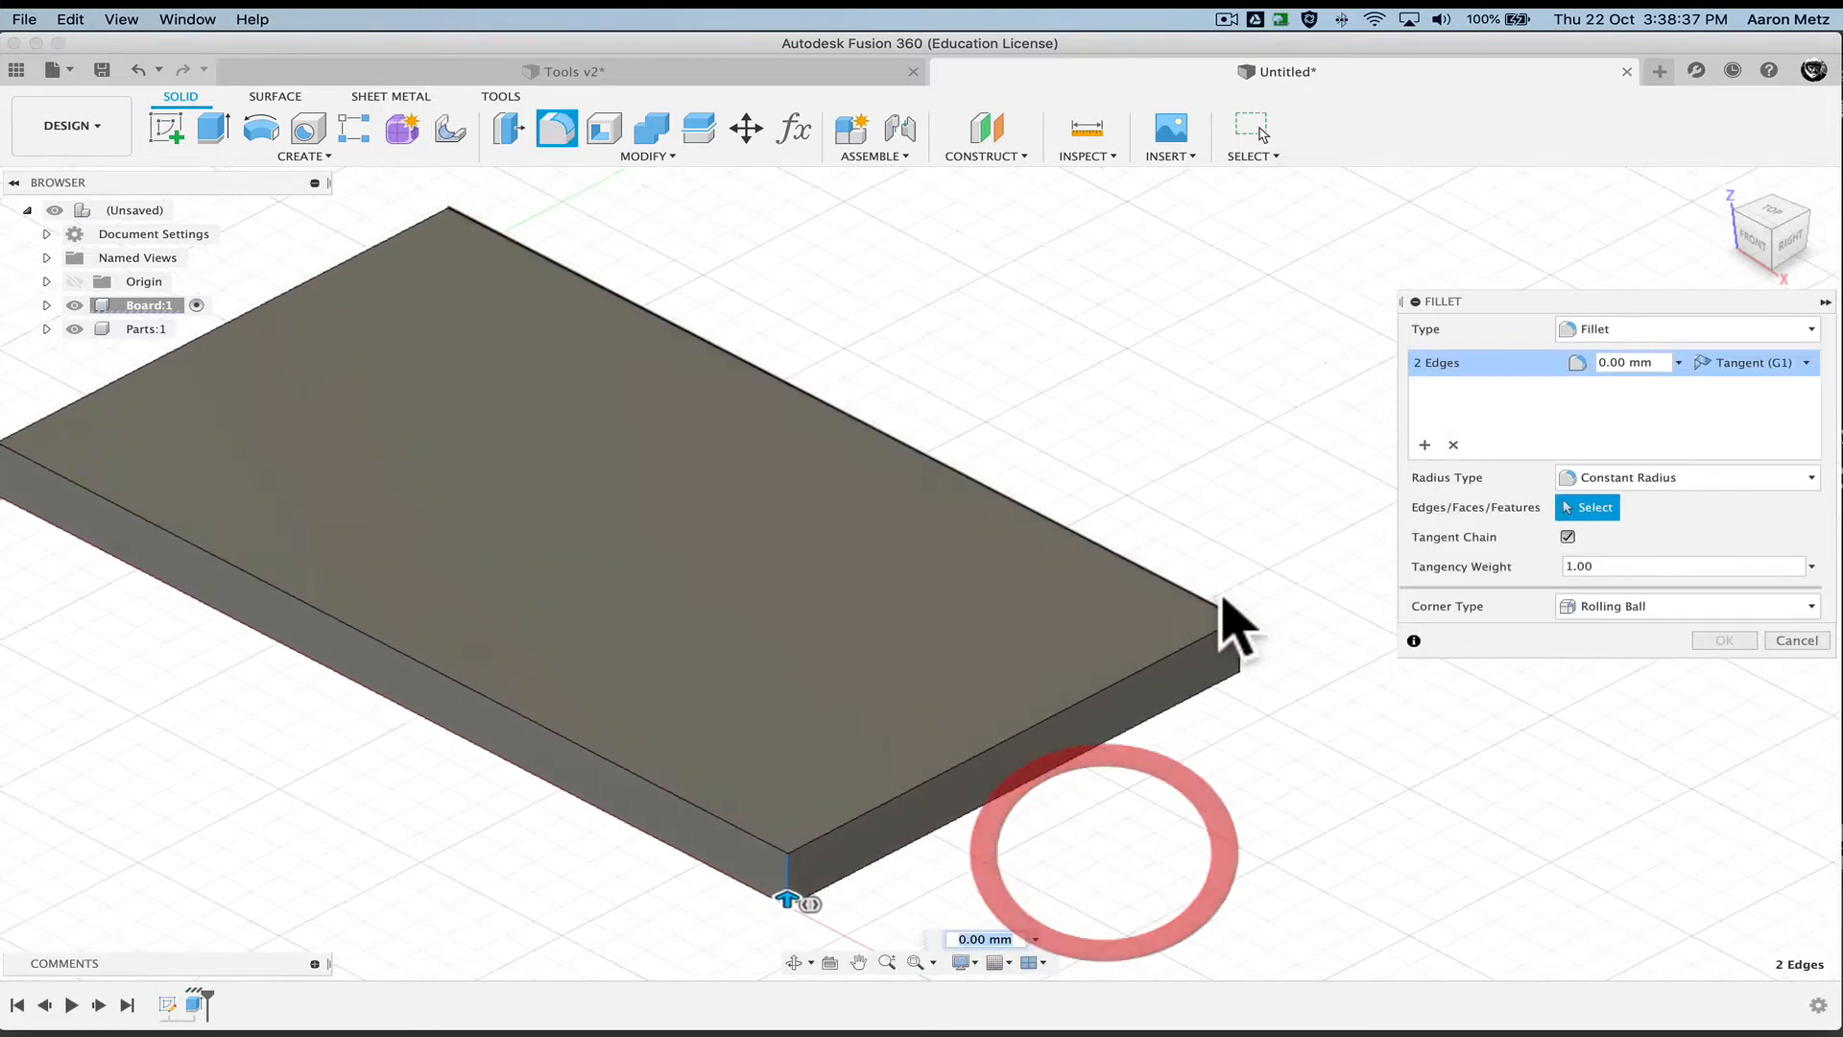
shift+click(1242, 653)
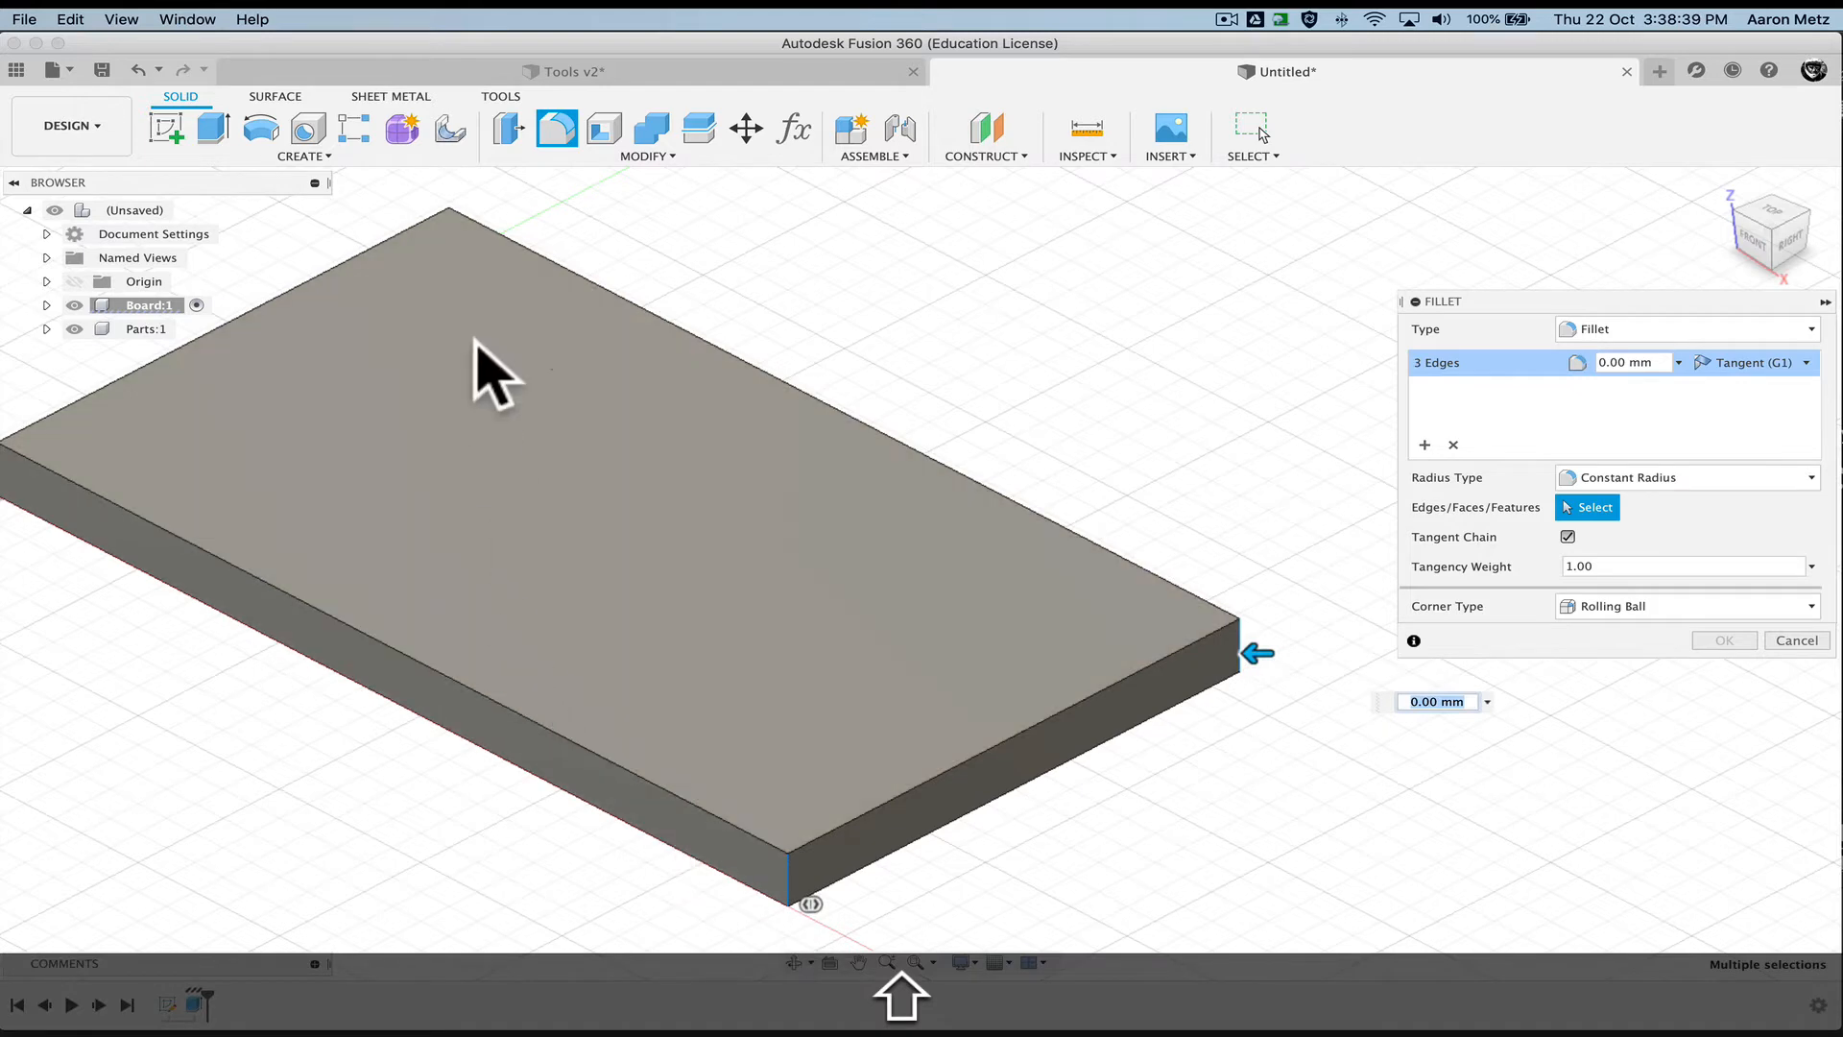
shift+click(447, 227)
middle_drag(247, 576, 461, 585)
shift+click(315, 475)
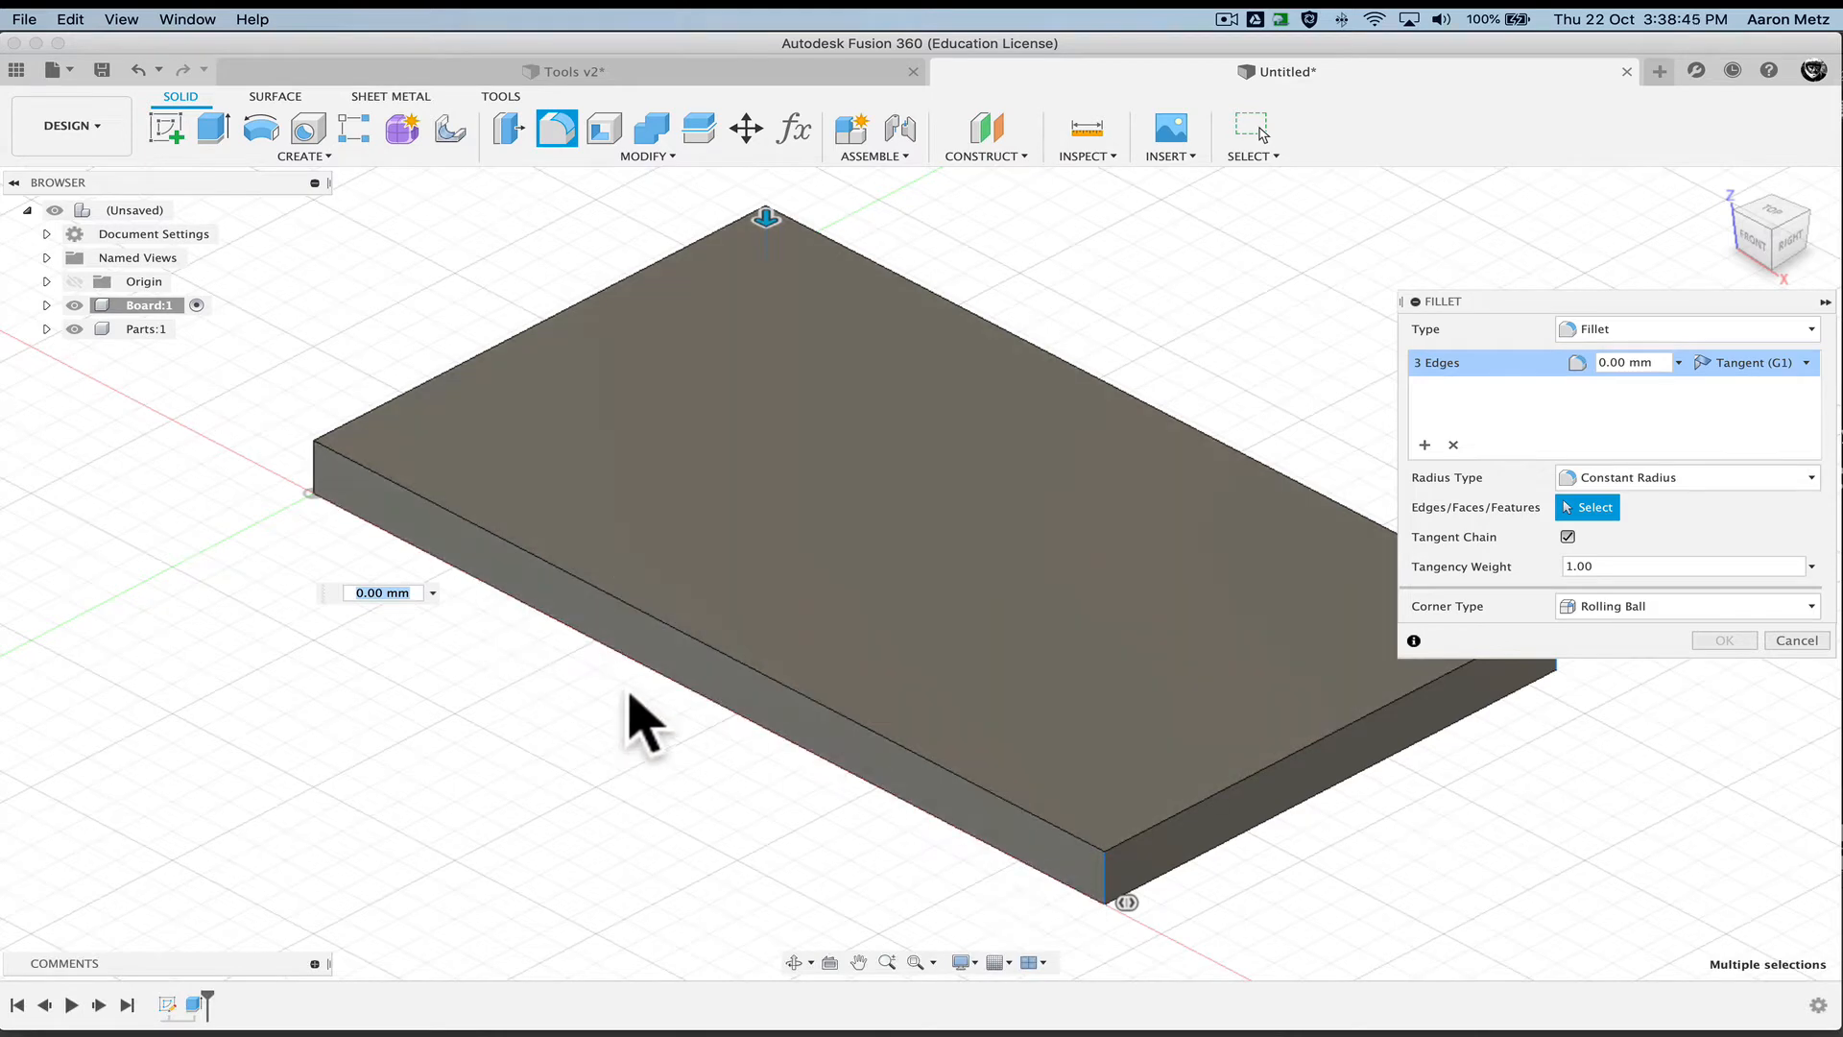
key(Return)
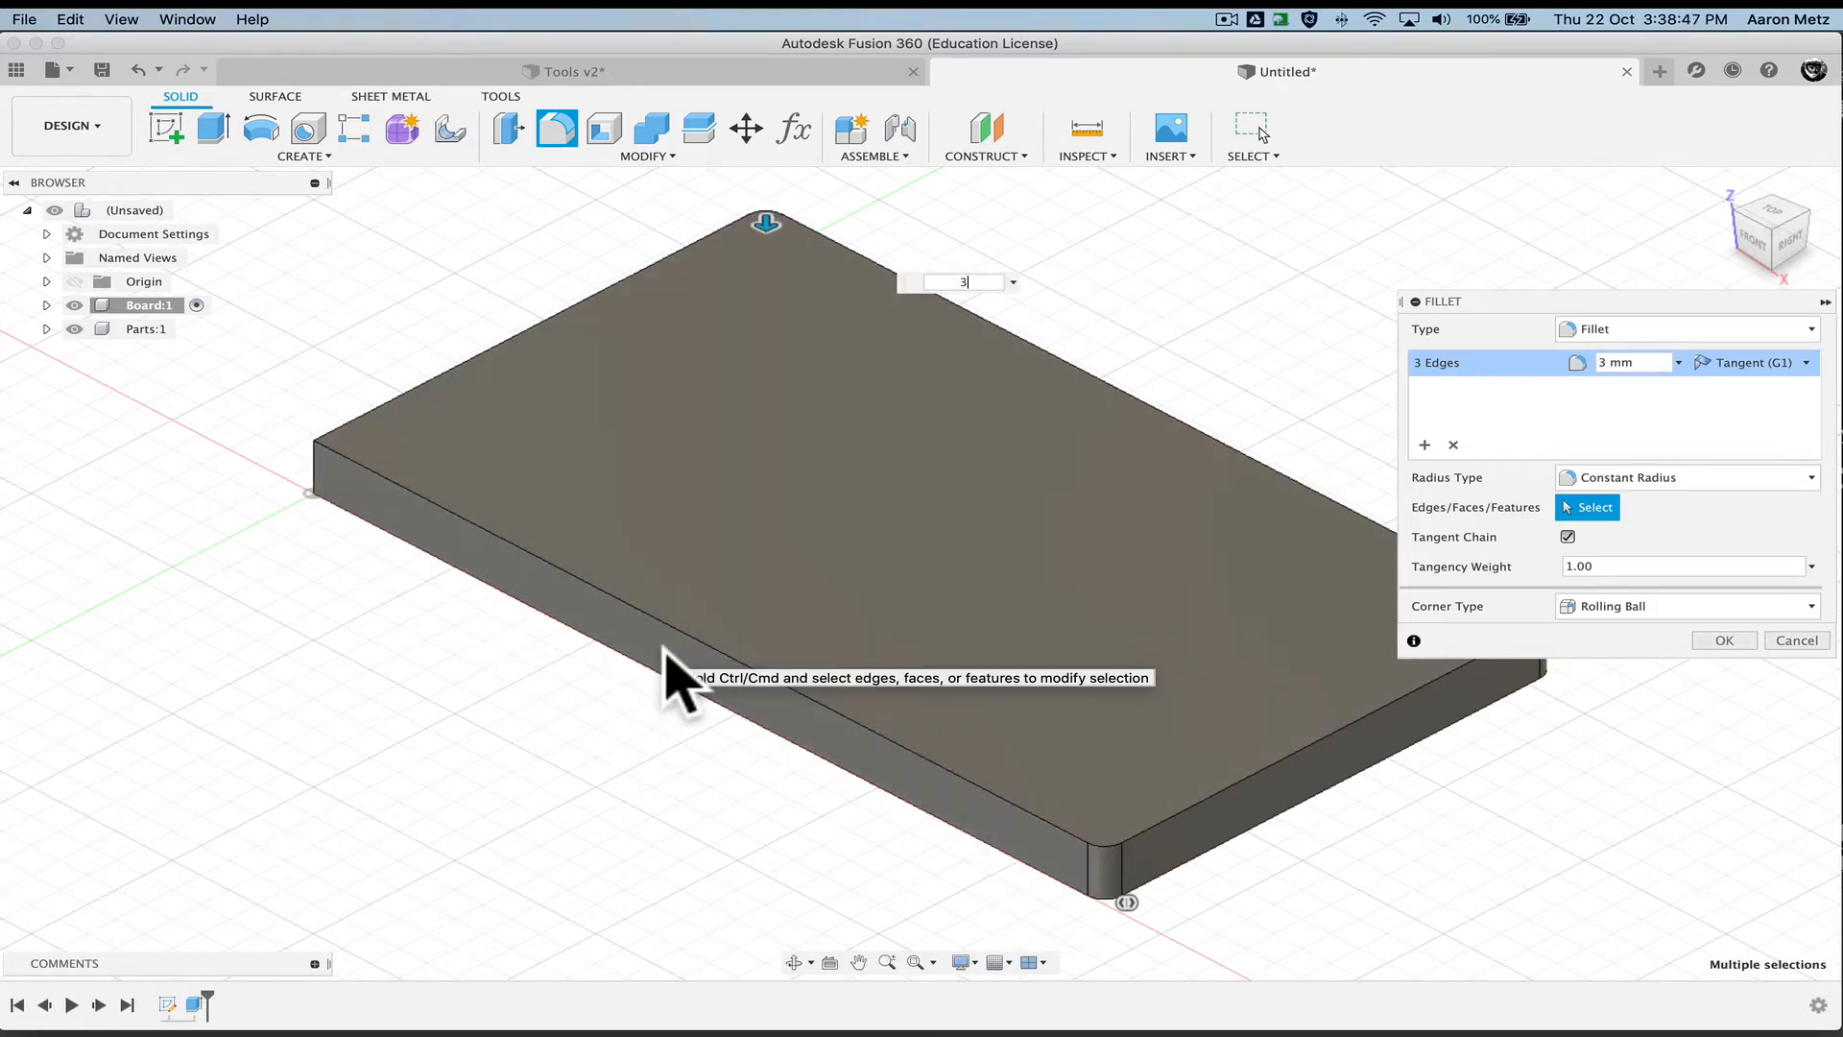
shift+middle_drag(522, 650, 471, 679)
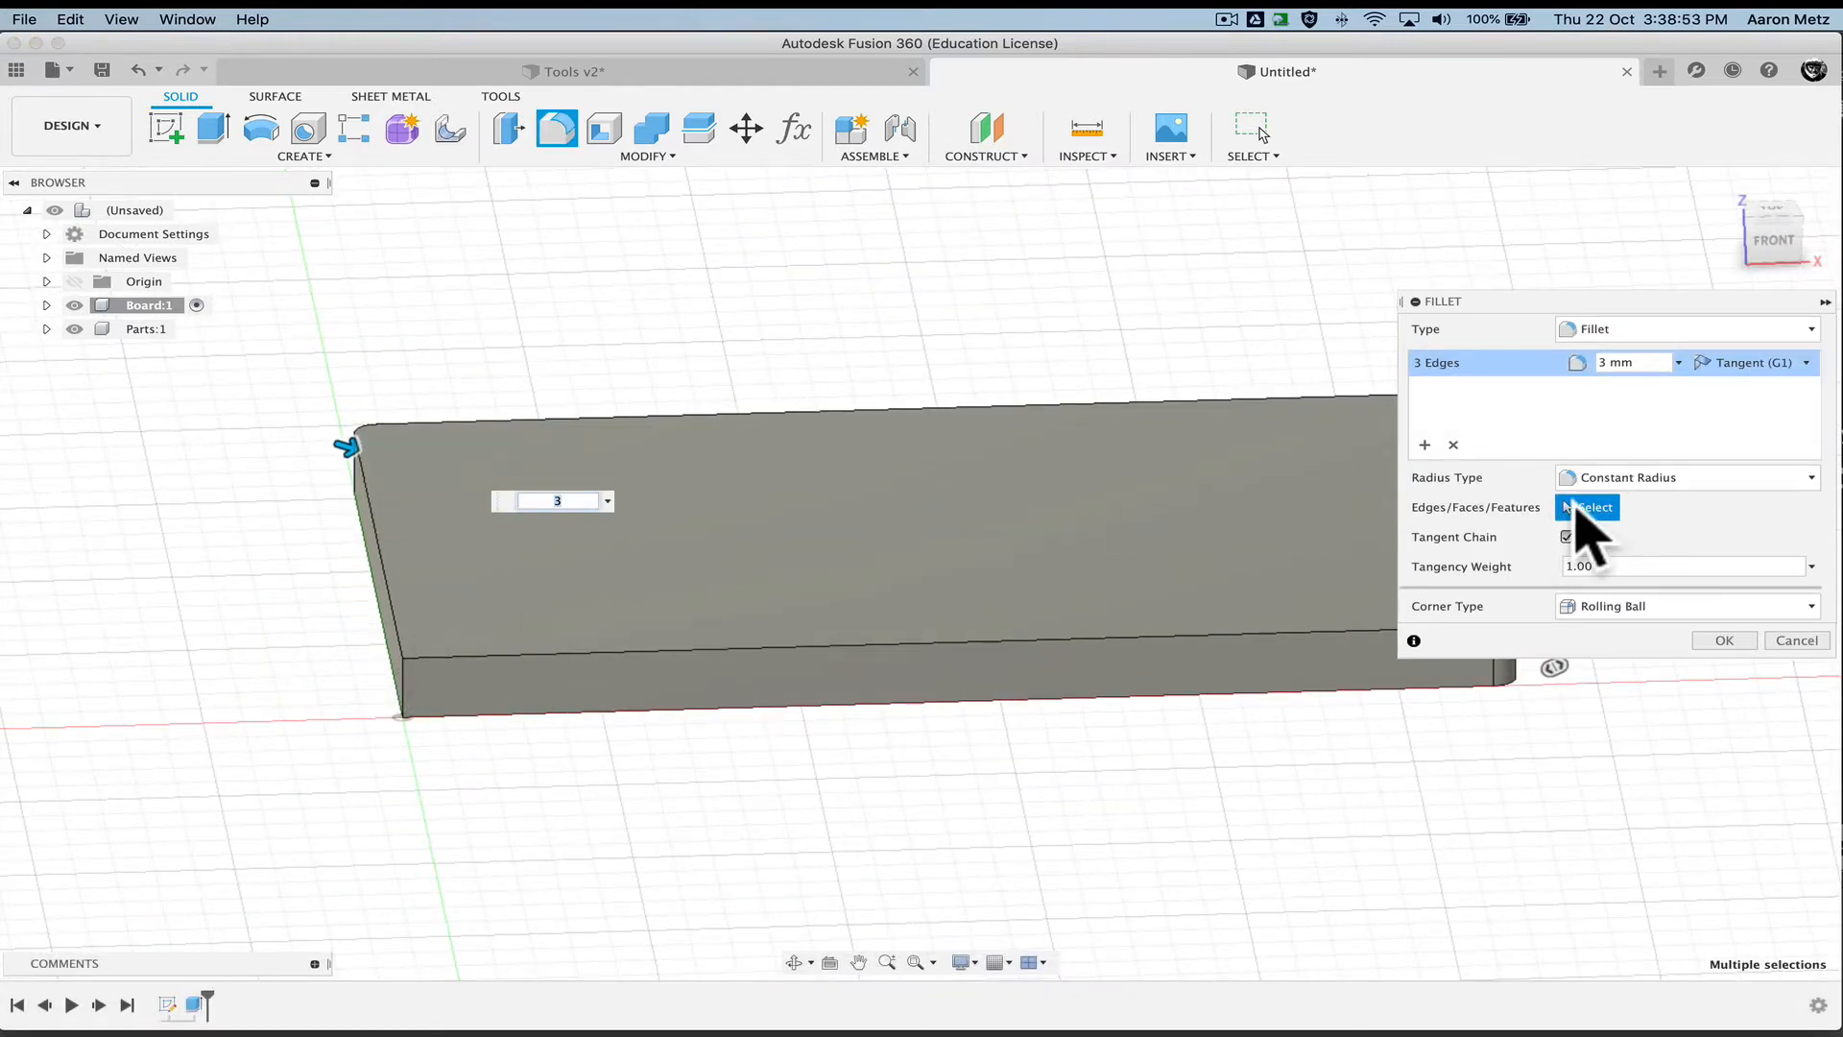
click(1593, 507)
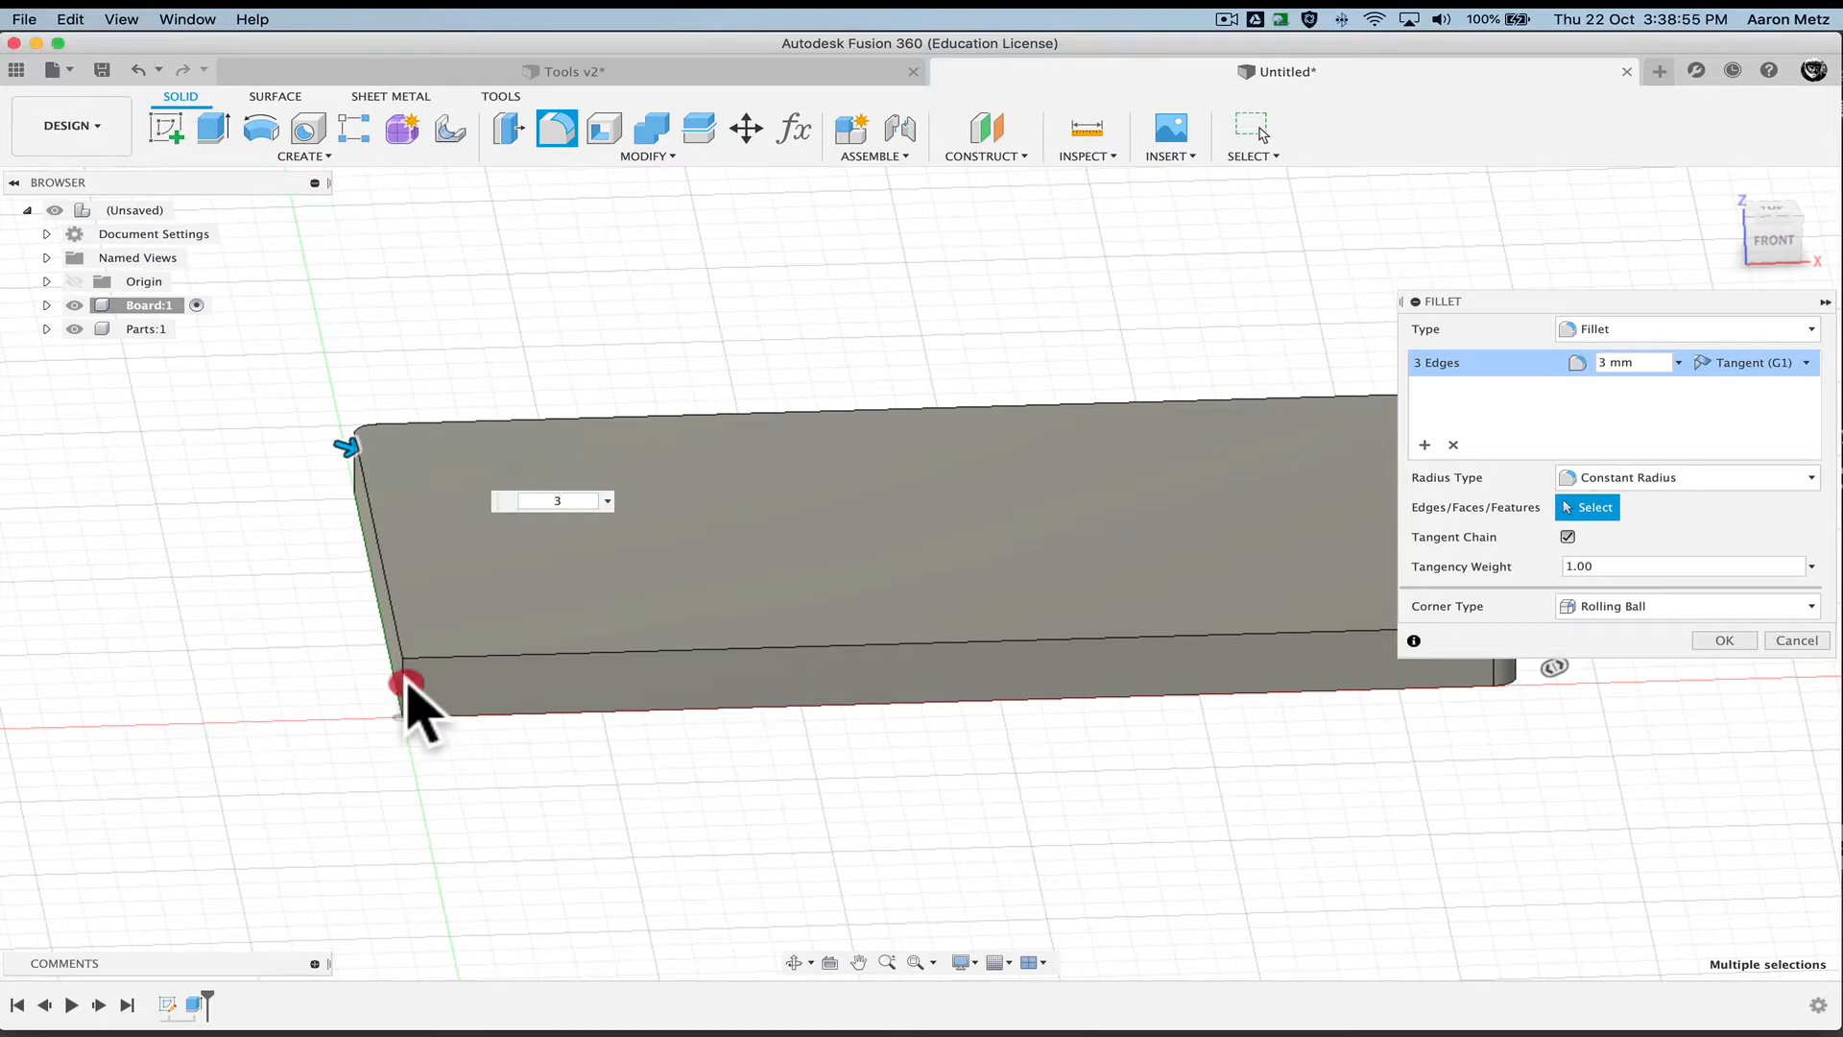
click(406, 685)
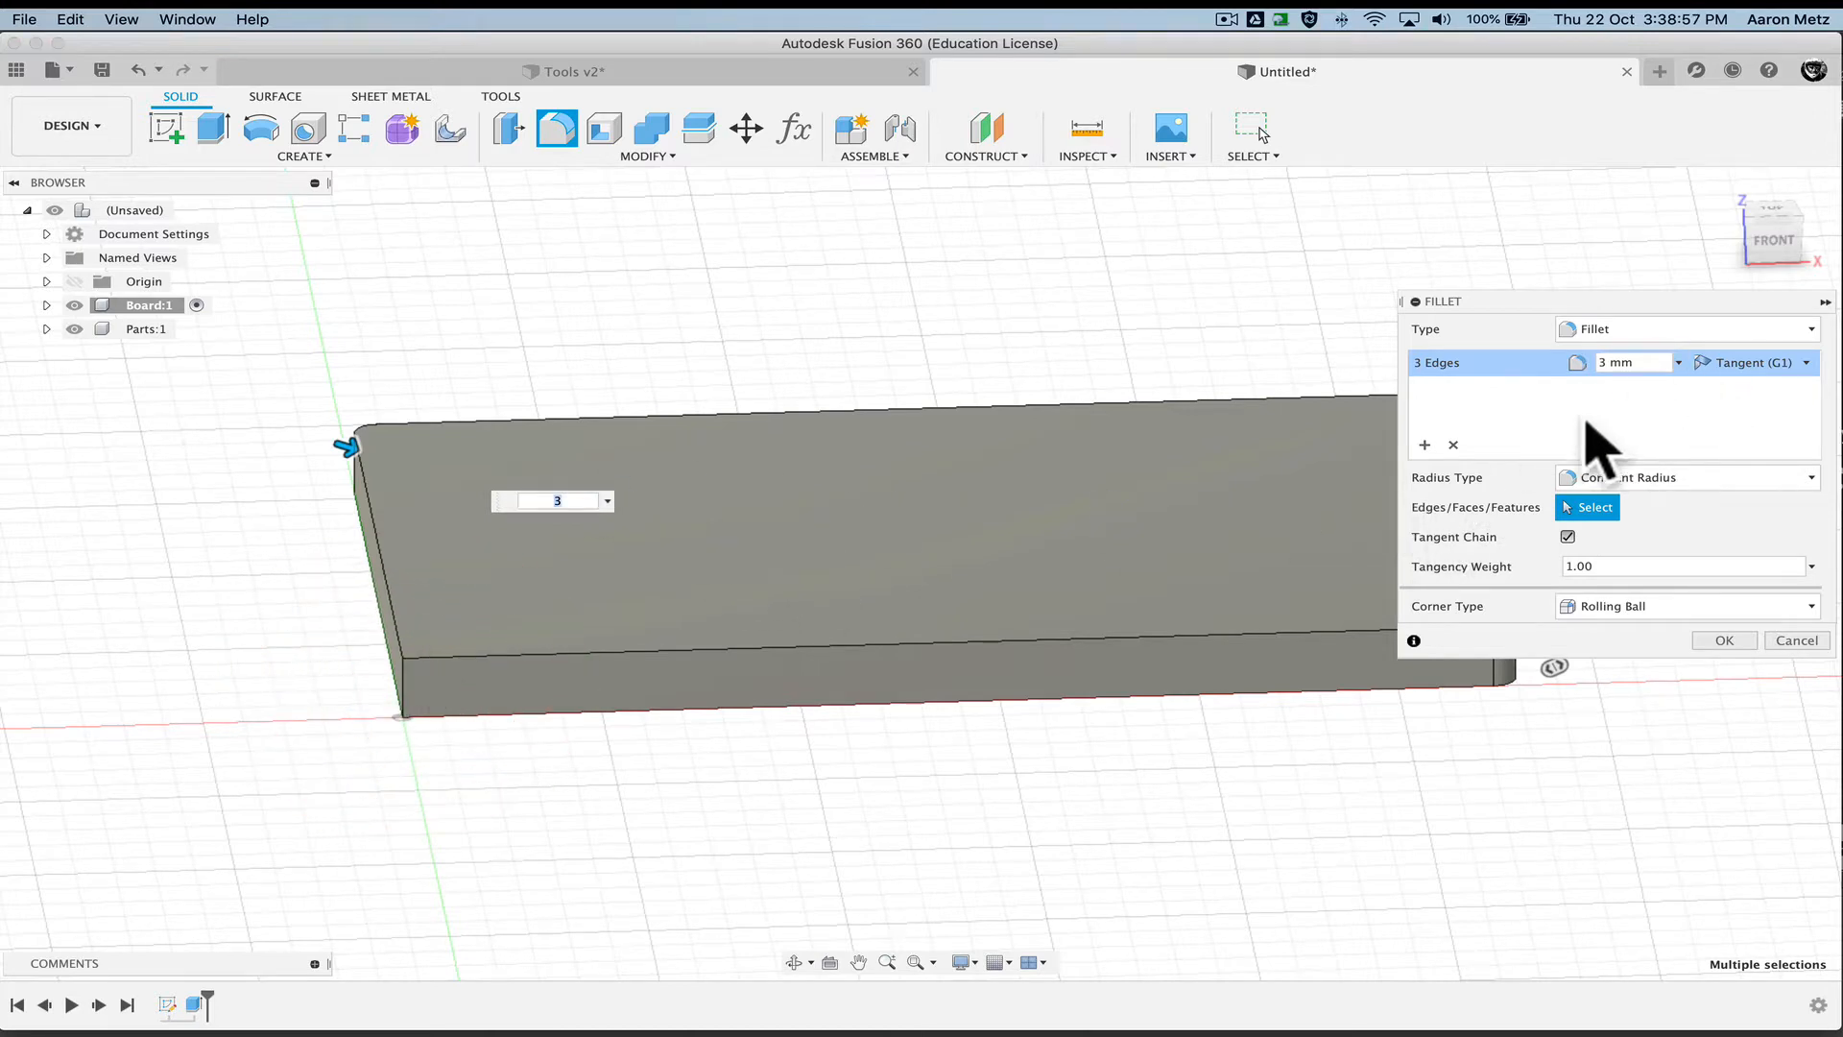
click(1453, 445)
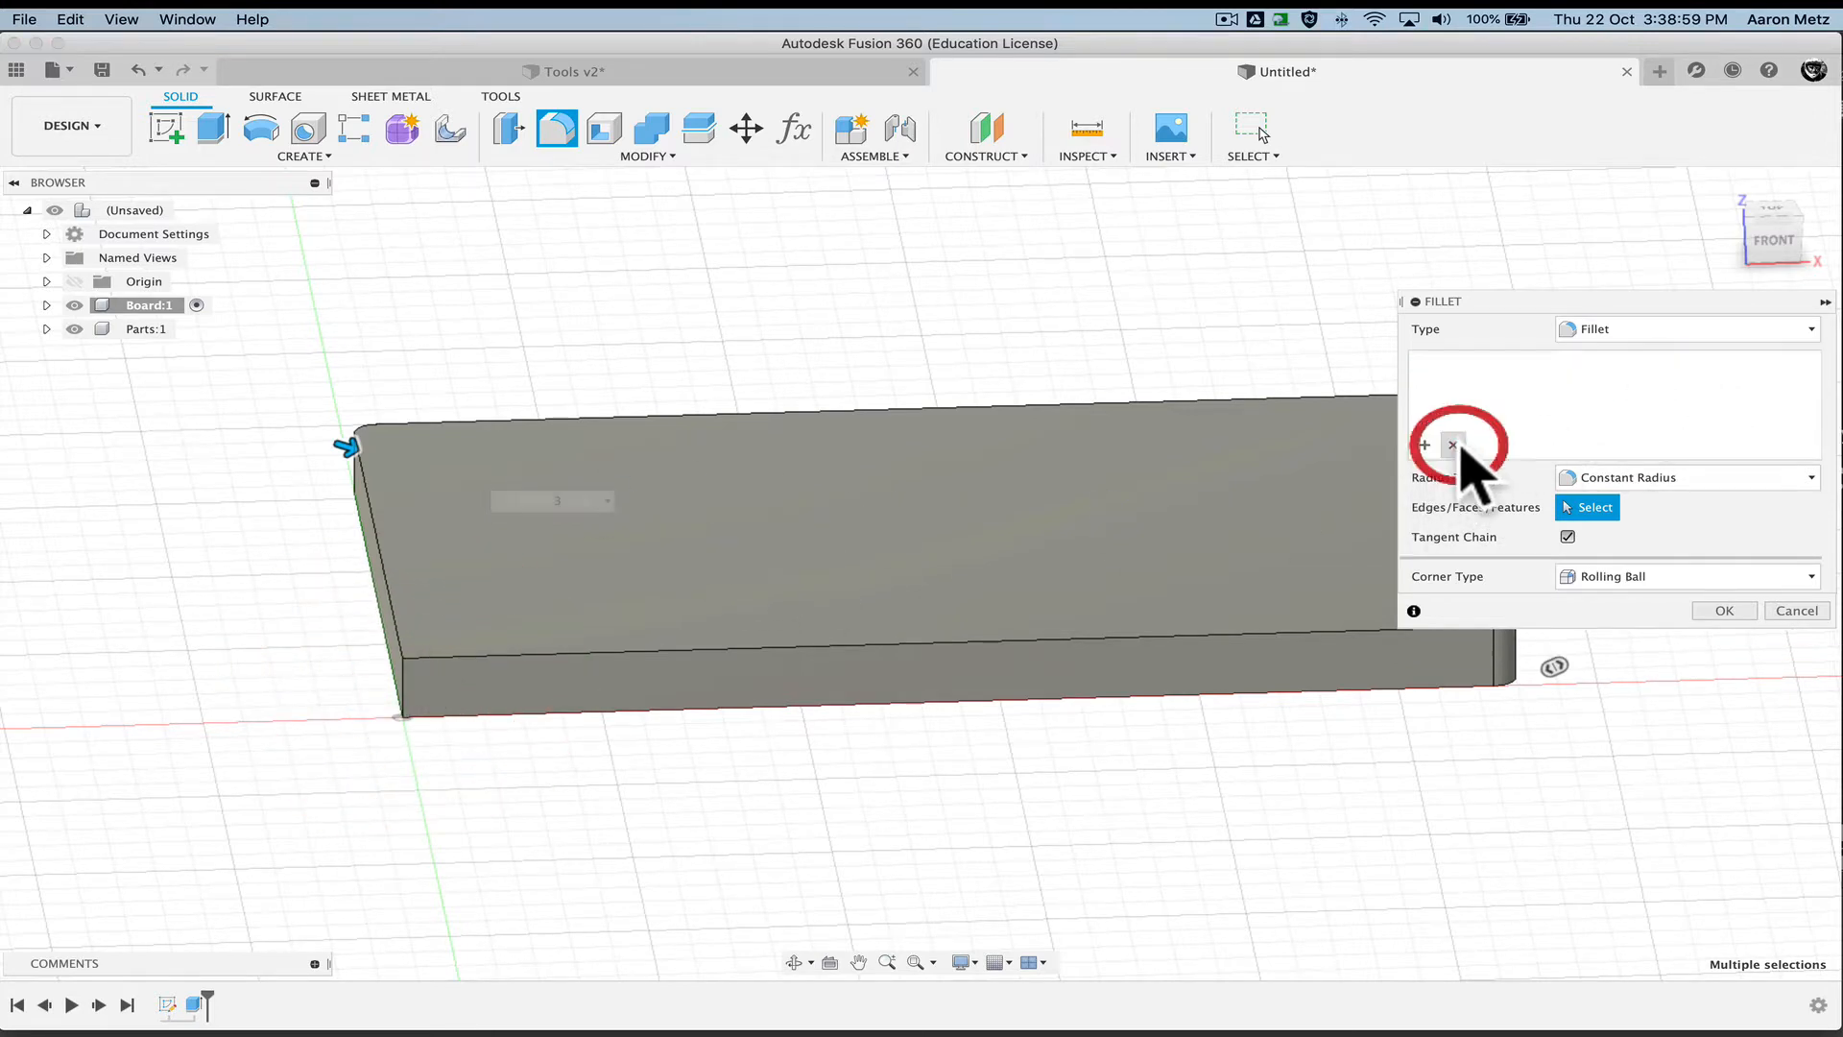
Fillet all four vertical corner edges of the board with a 3 mm constant radius and return to the home view
click(404, 683)
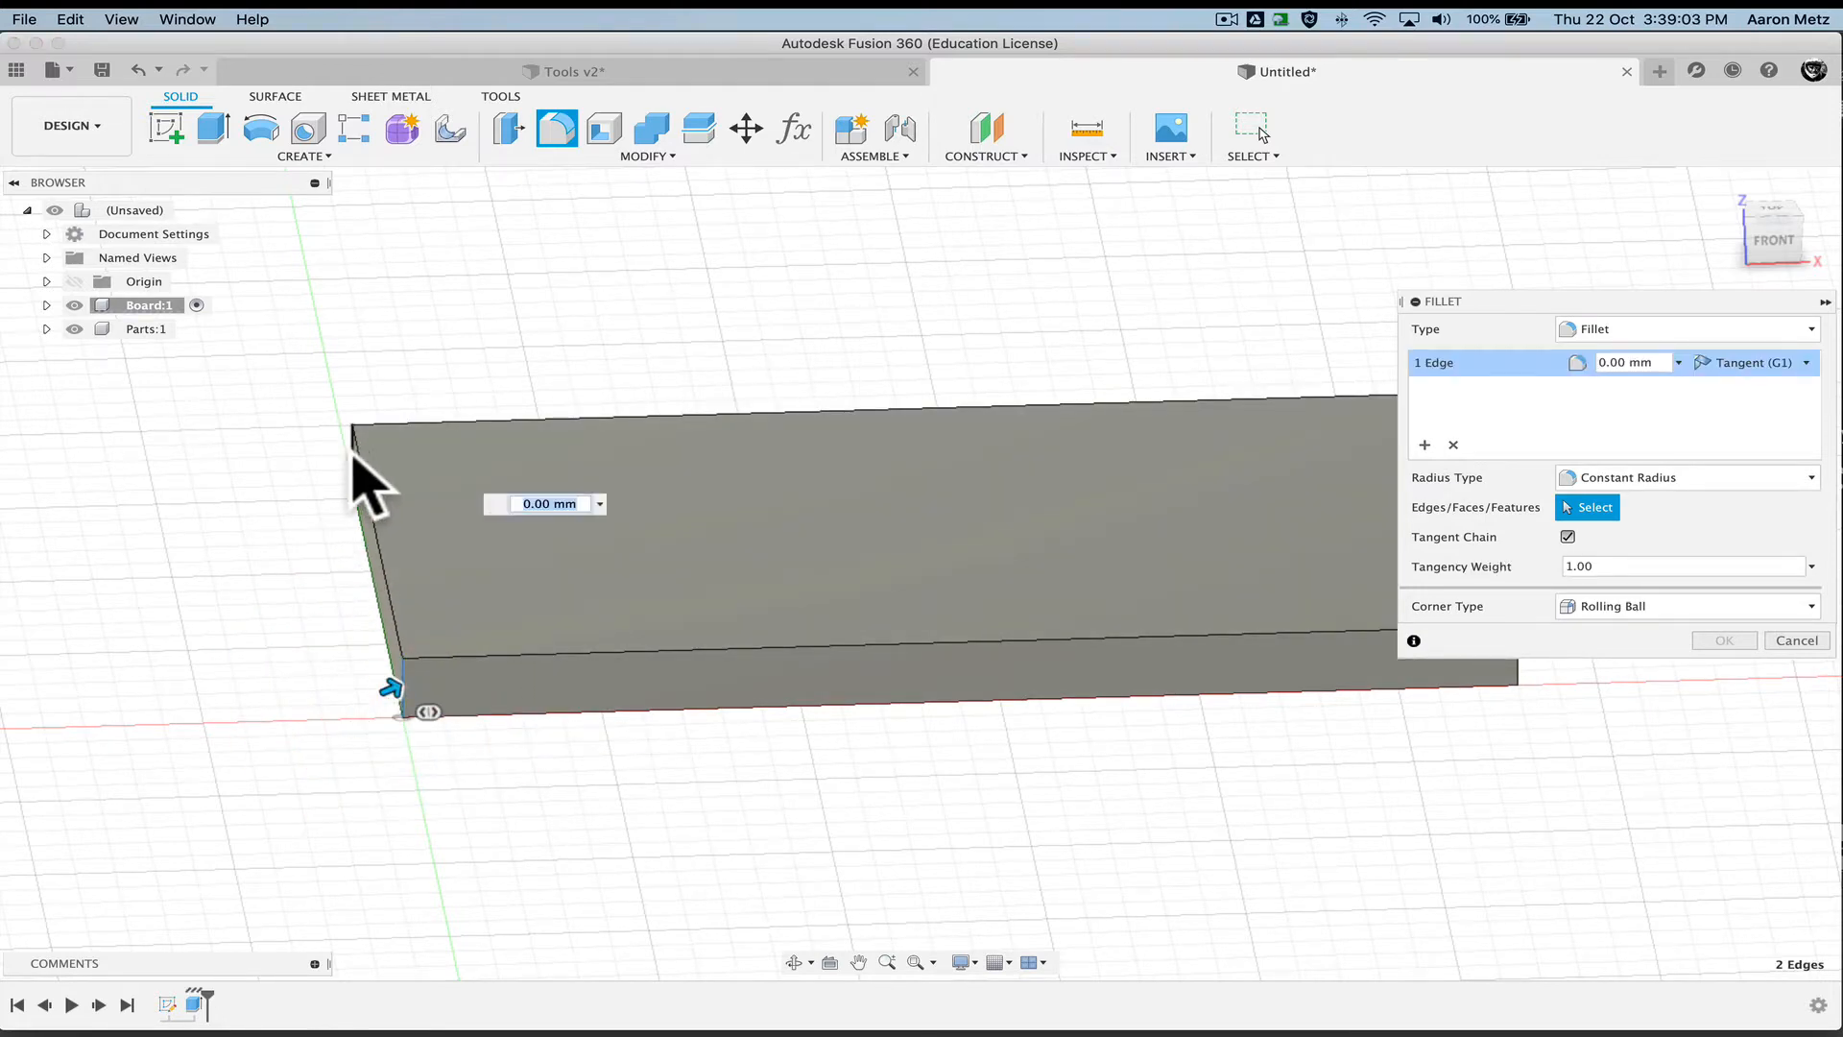
click(353, 458)
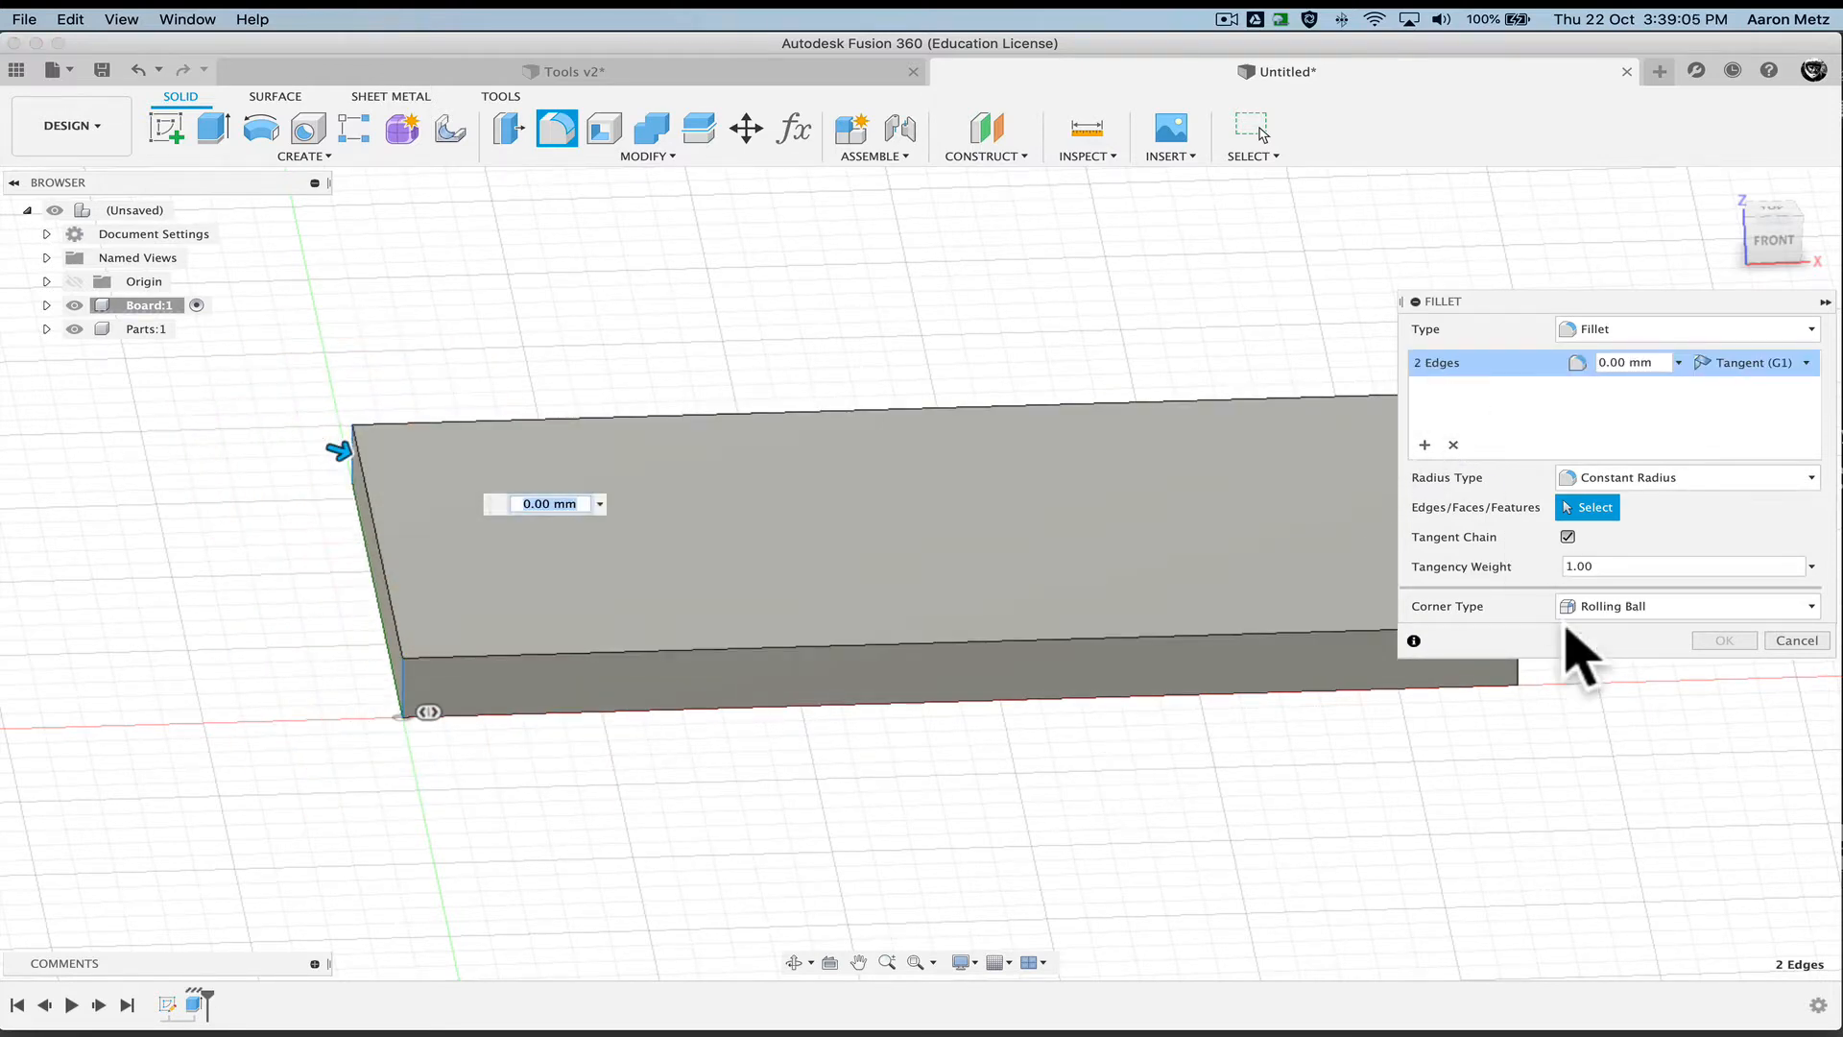
shift+middle_drag(1555, 733, 1293, 653)
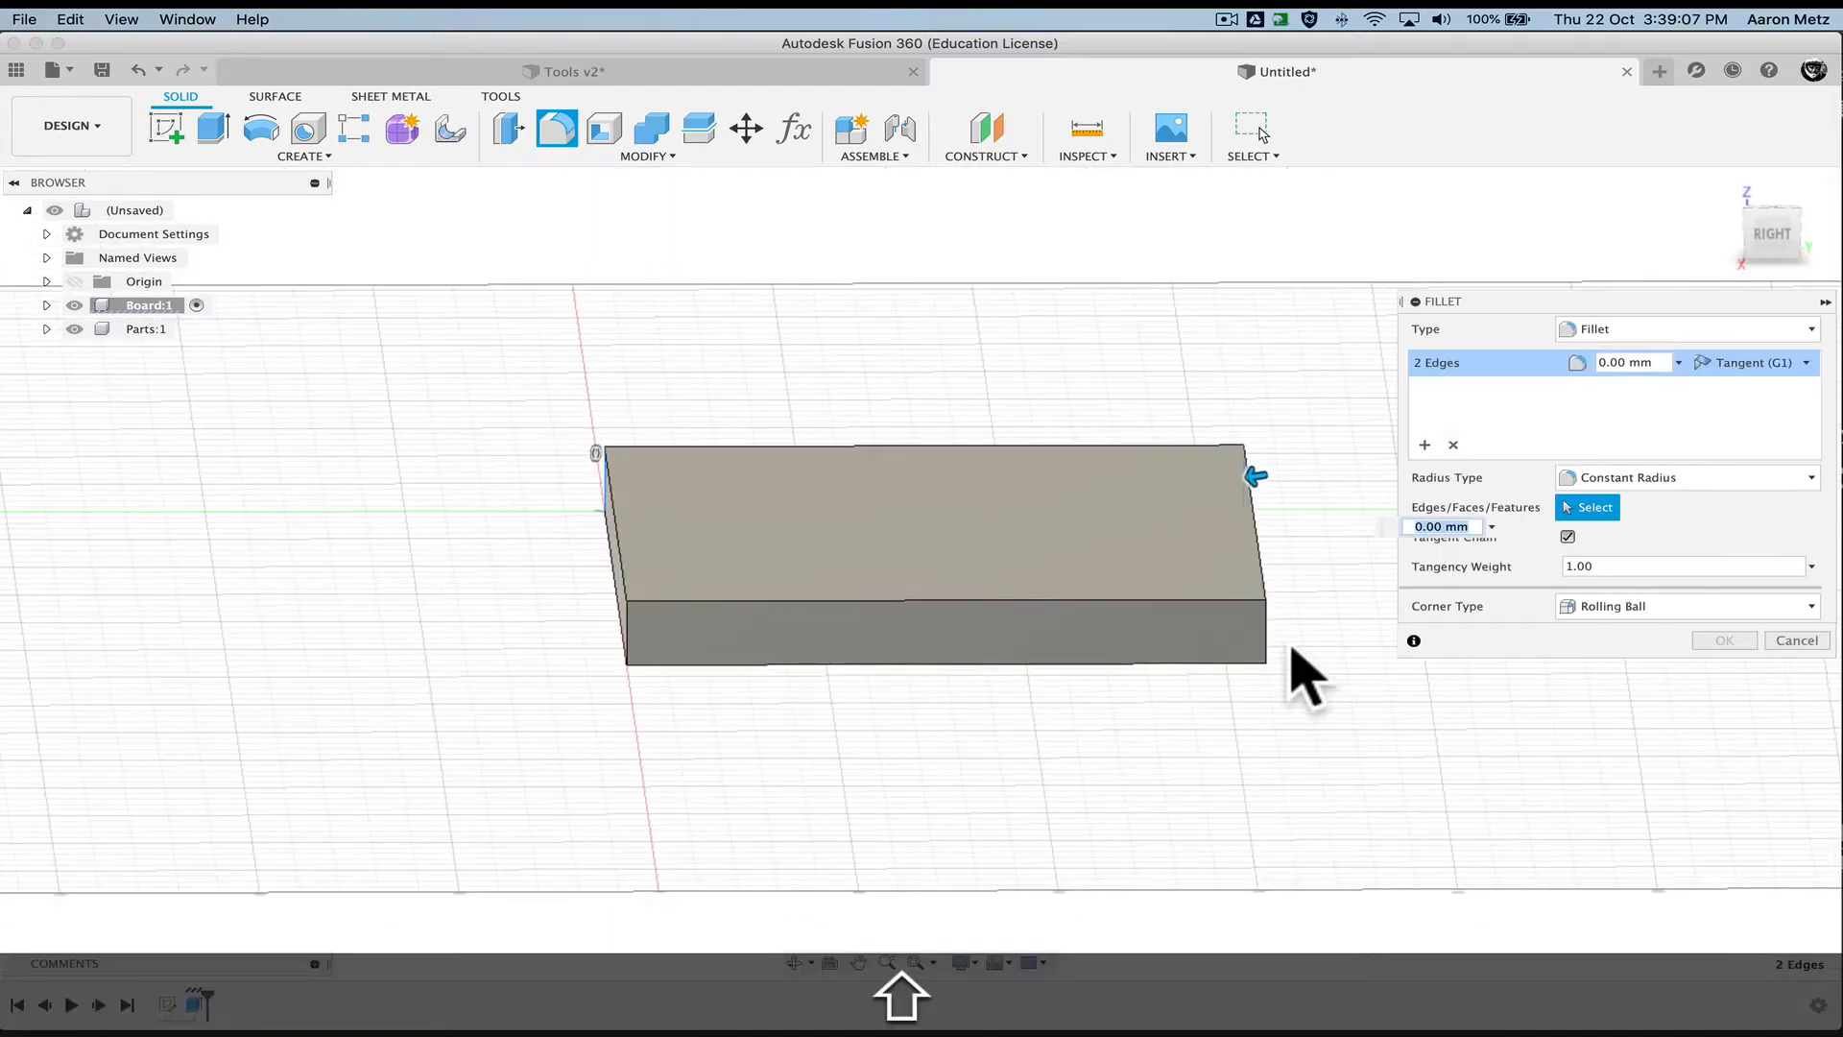
click(1264, 637)
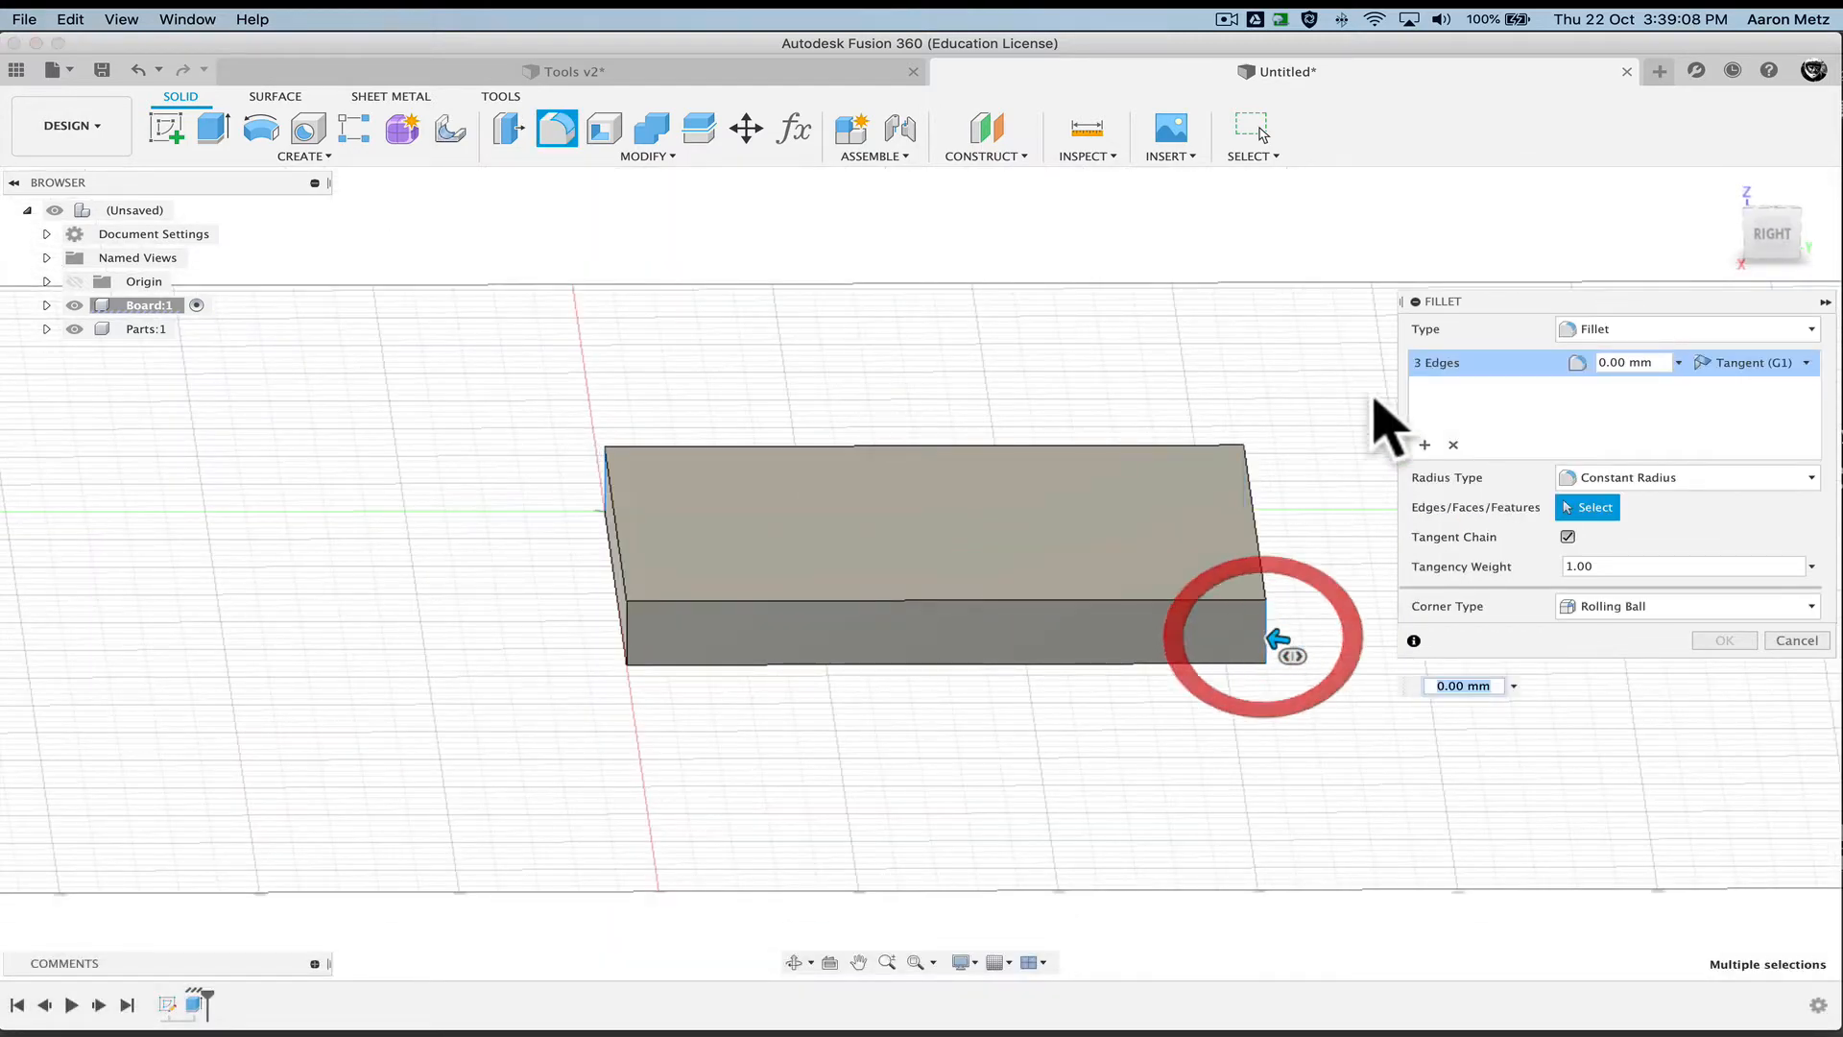
click(627, 626)
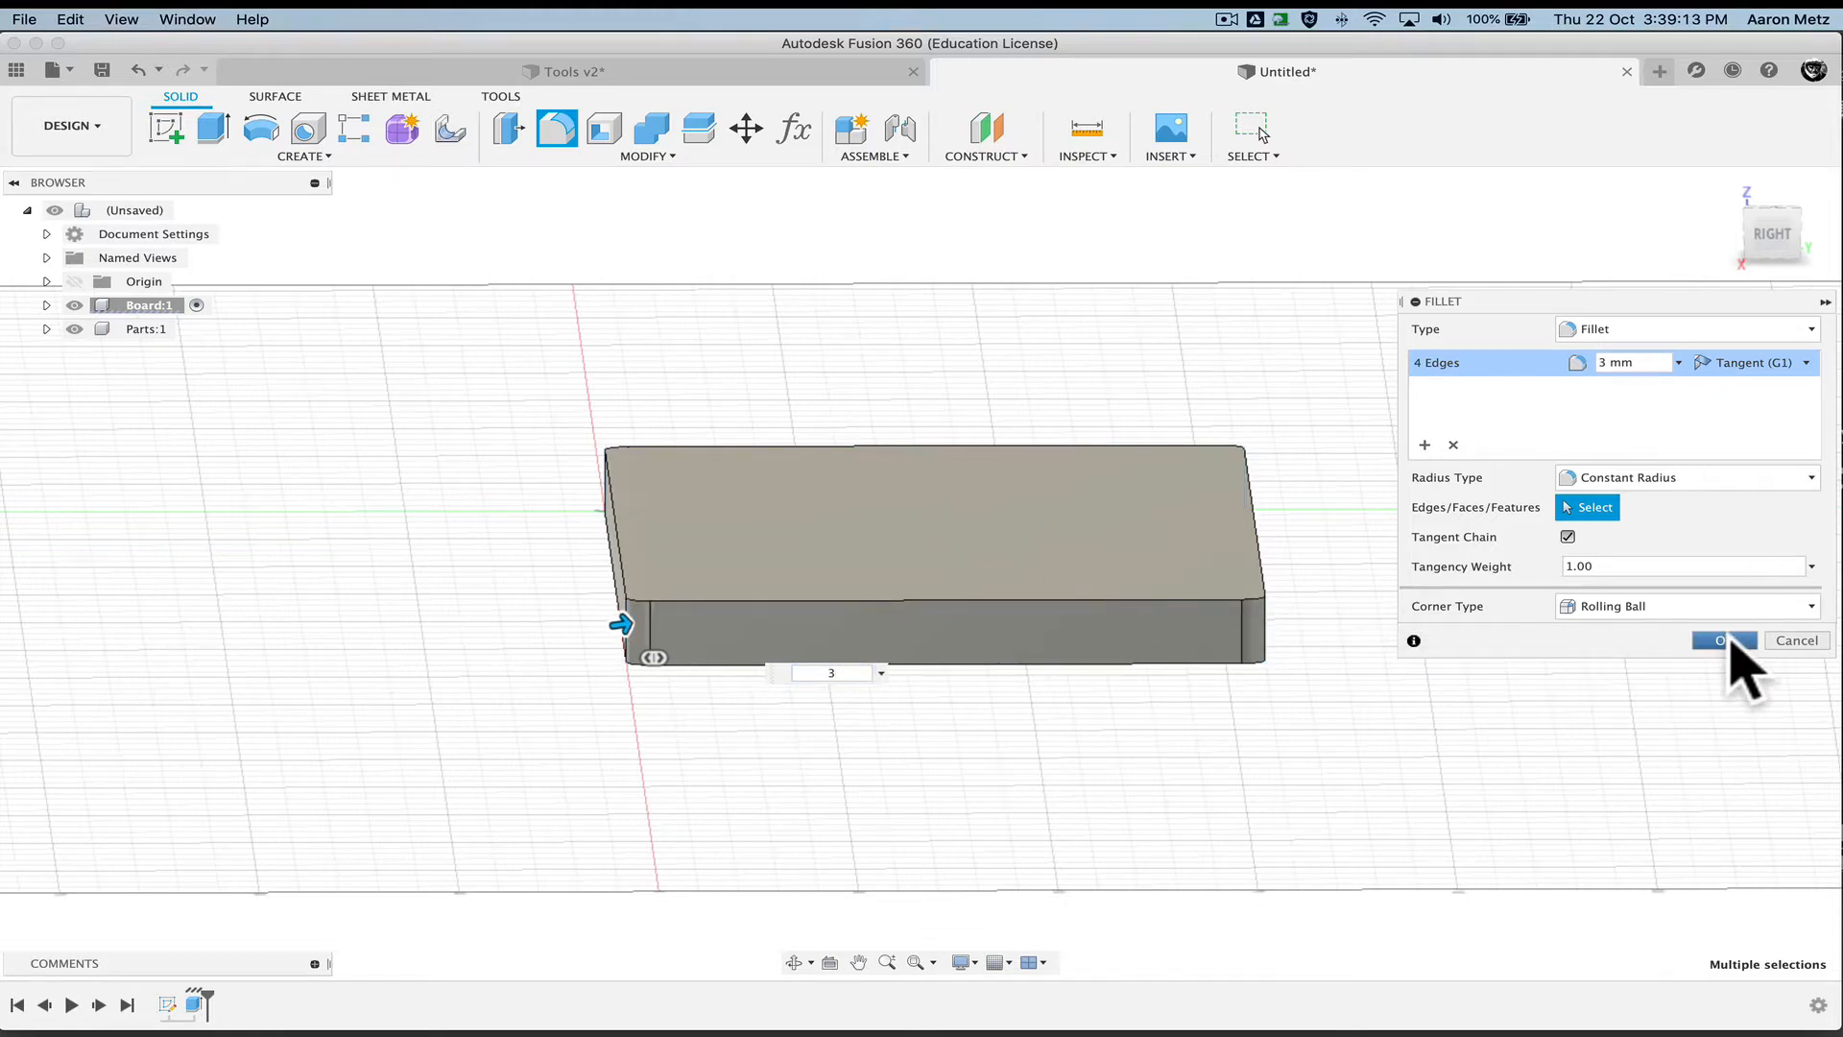
click(1725, 640)
click(1721, 186)
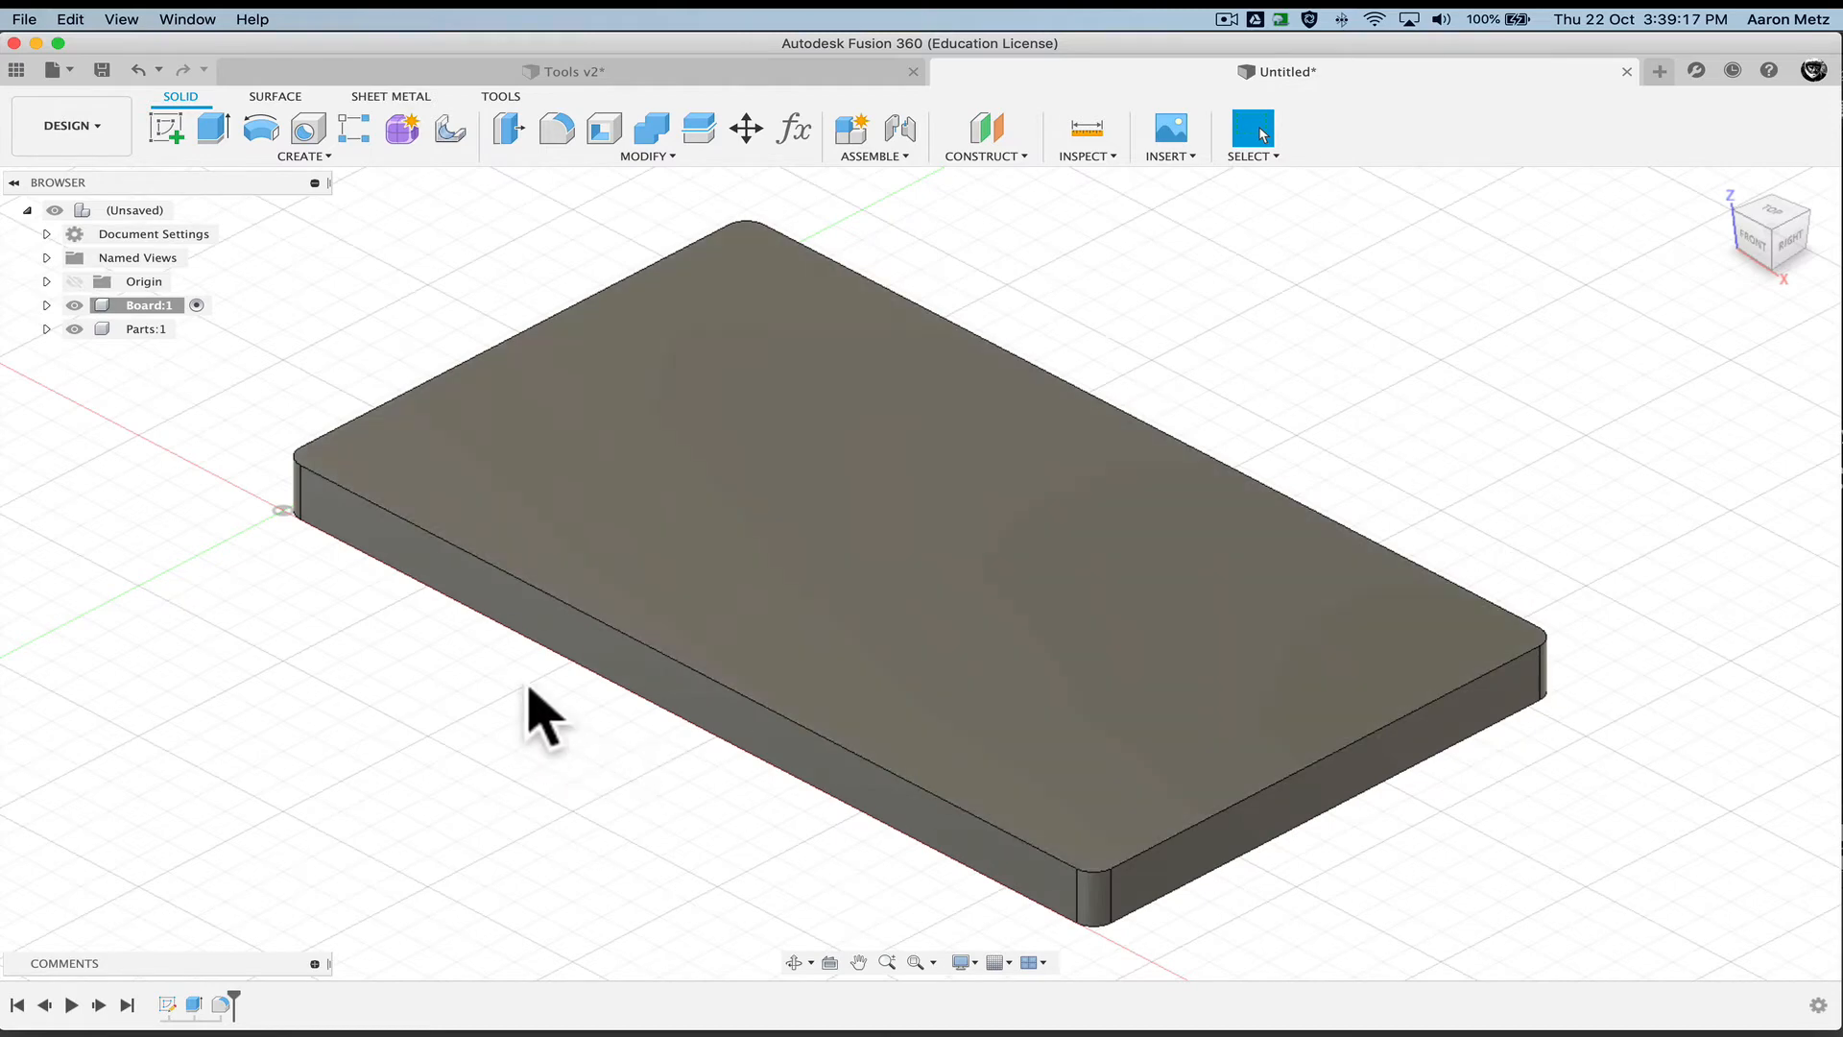
Search the appearance library for mdf and apply the MDF Board appearance to the board body
click(1120, 274)
key(a)
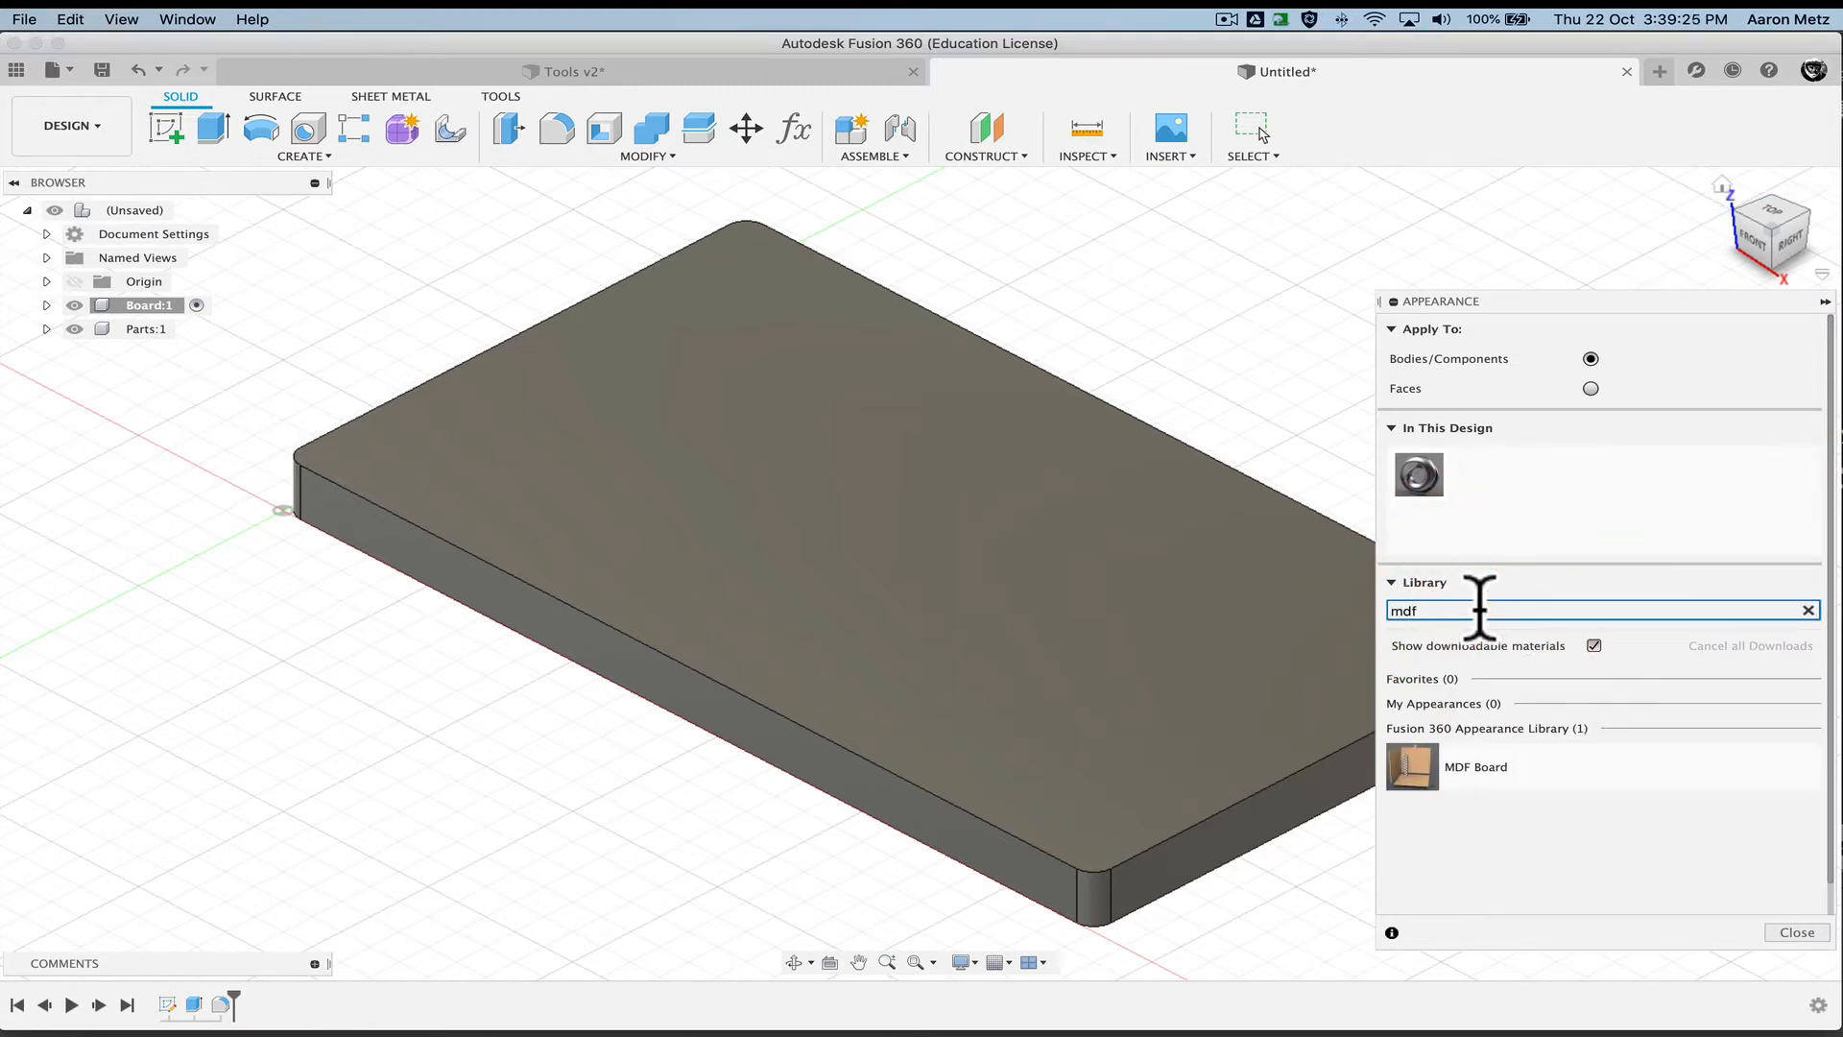
drag(1412, 780, 1133, 684)
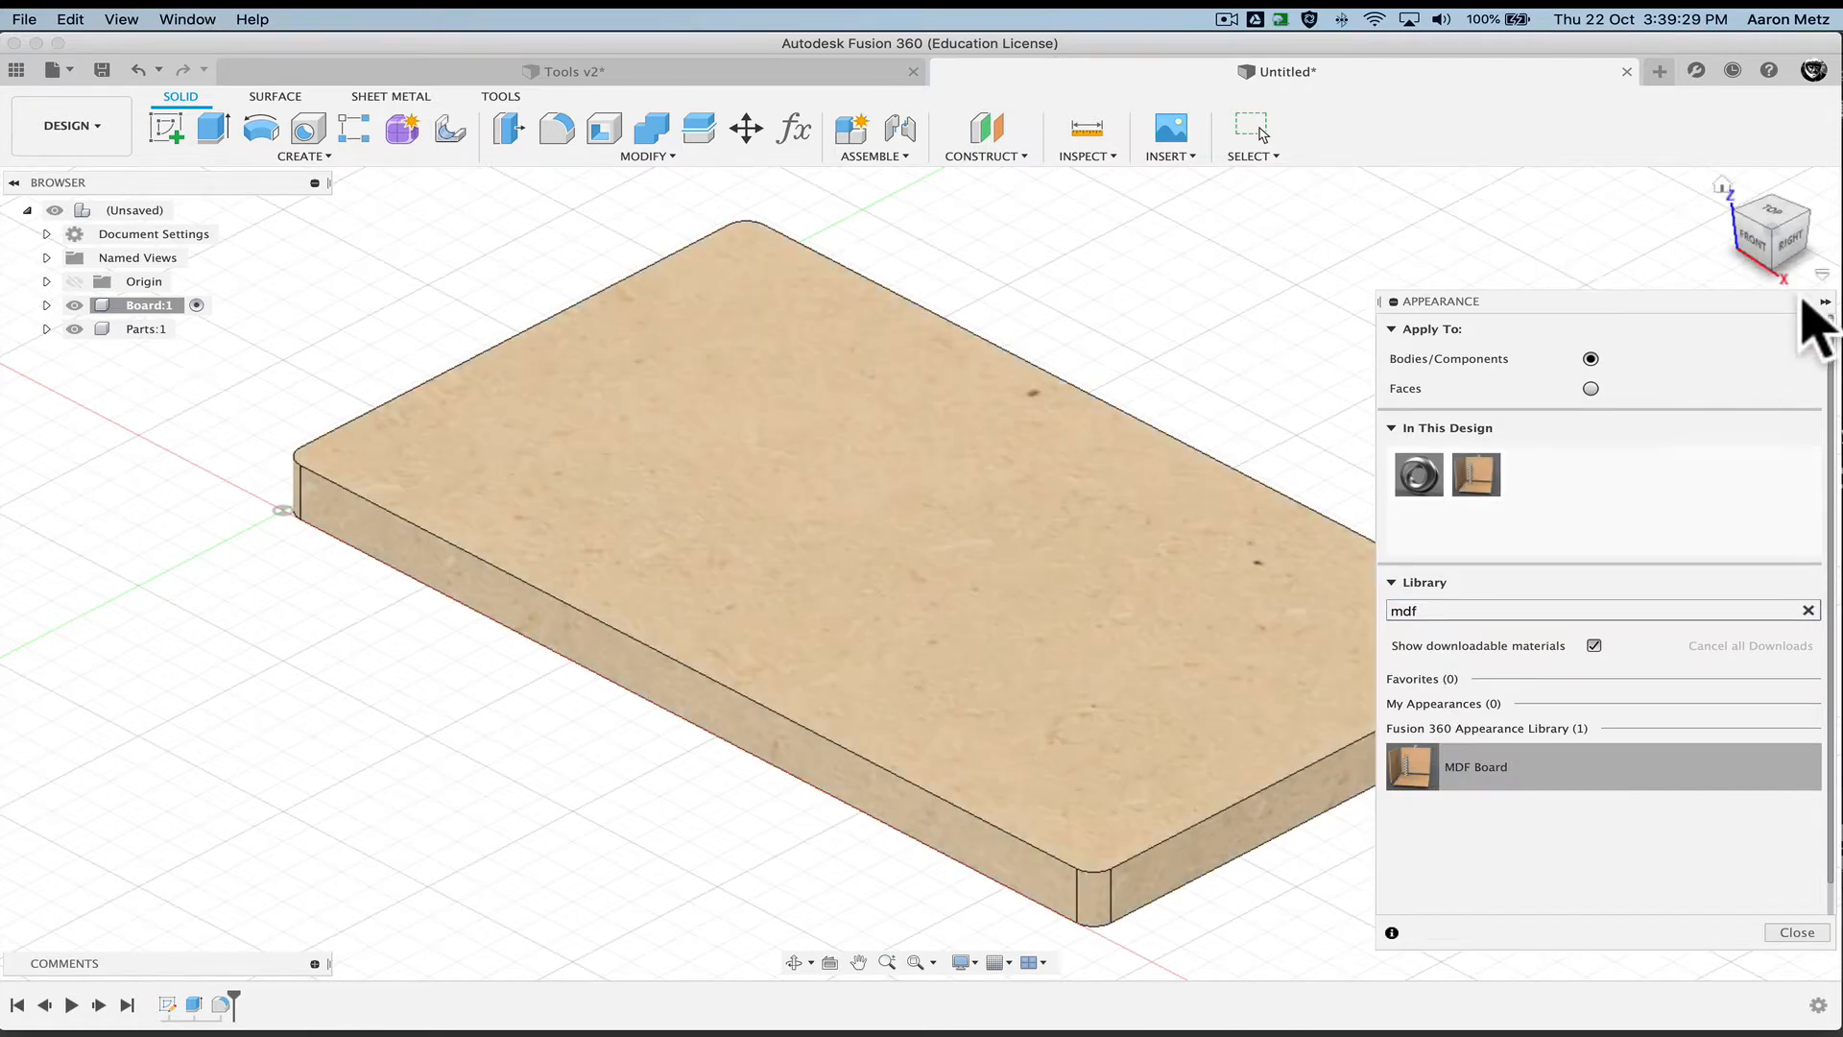
click(1522, 296)
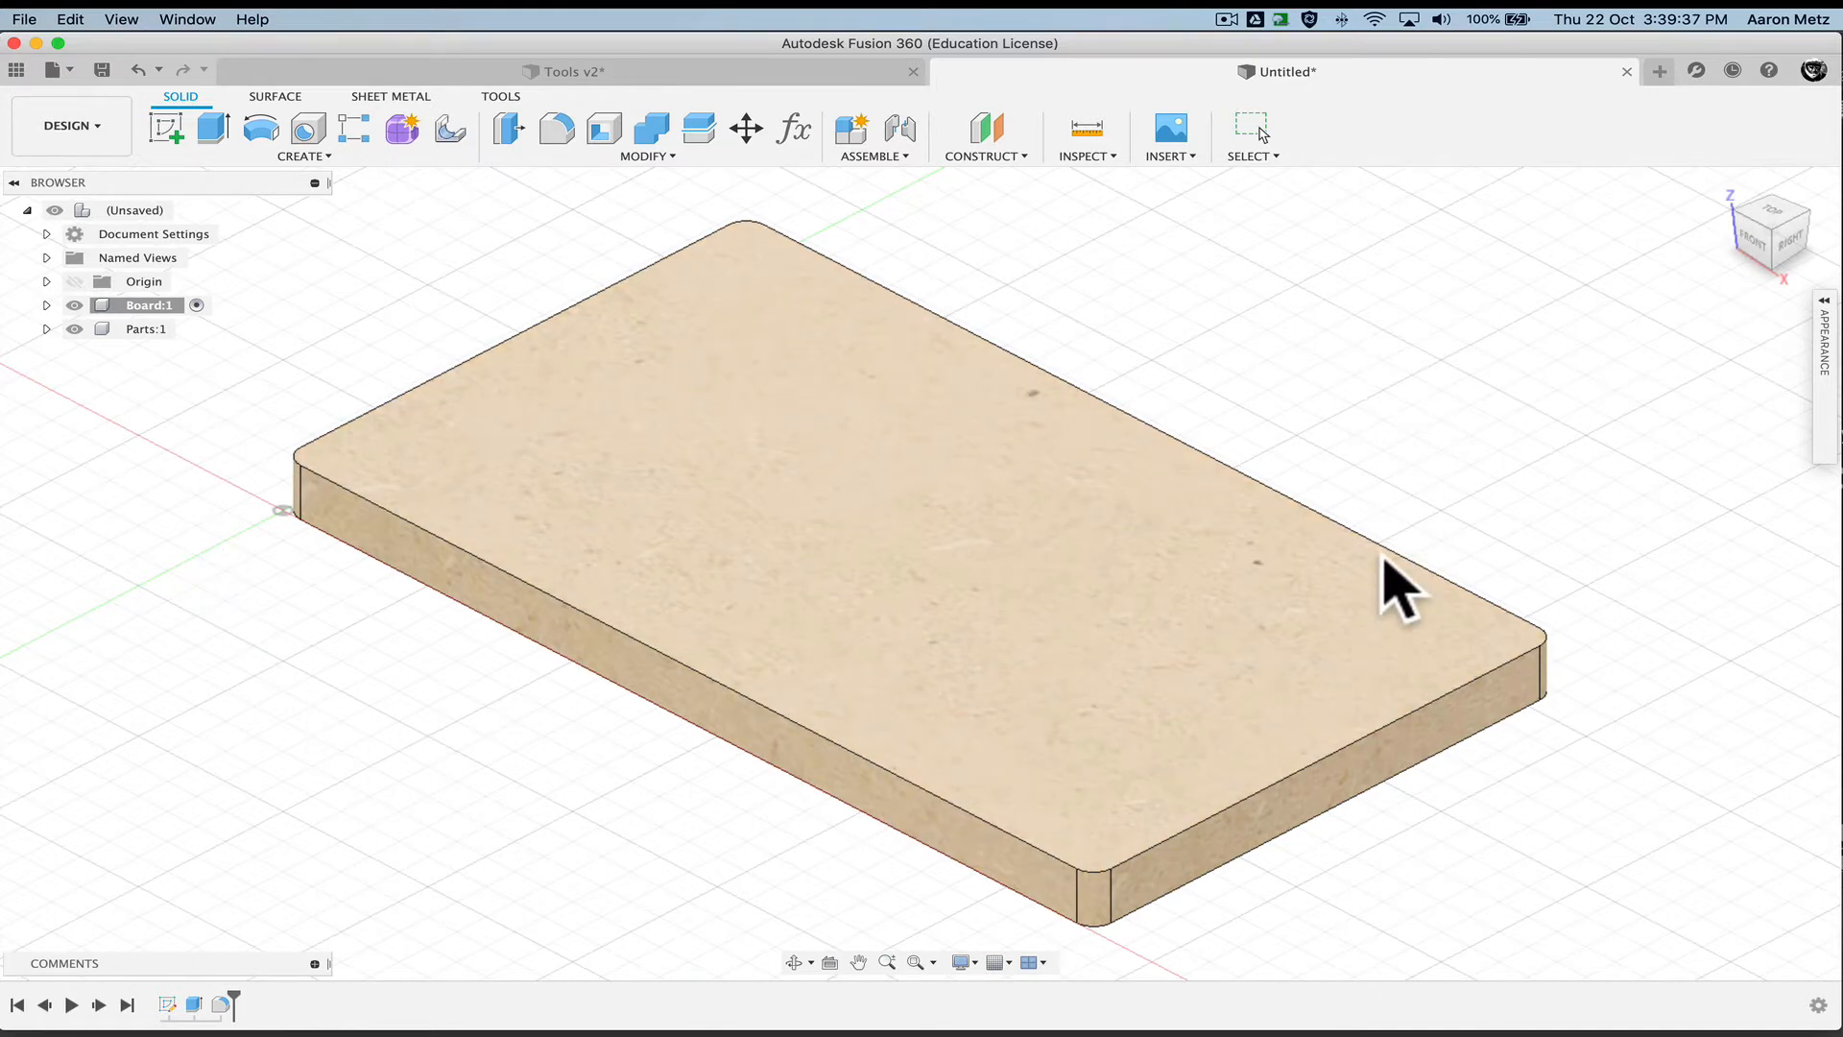
Look at the finished tool puzzle in the Tools v2 document, return to the new design and check the Board component's contents
click(659, 71)
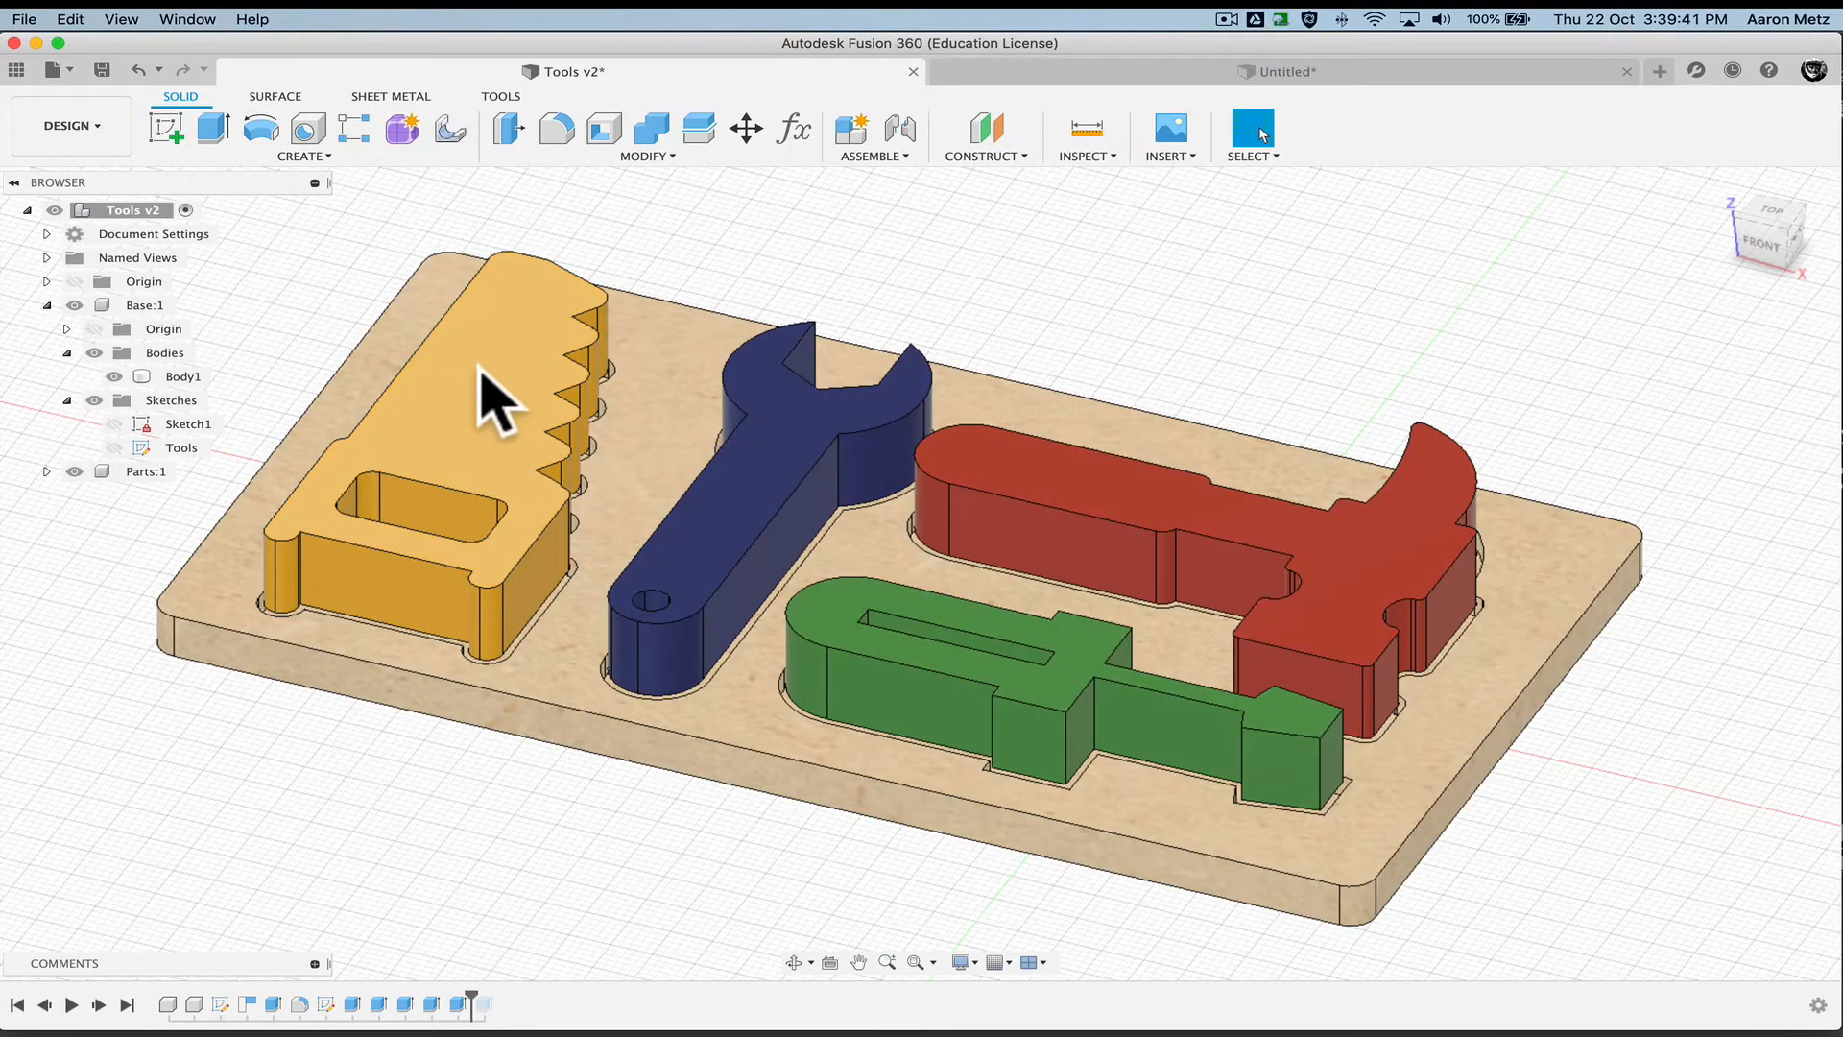
click(1084, 65)
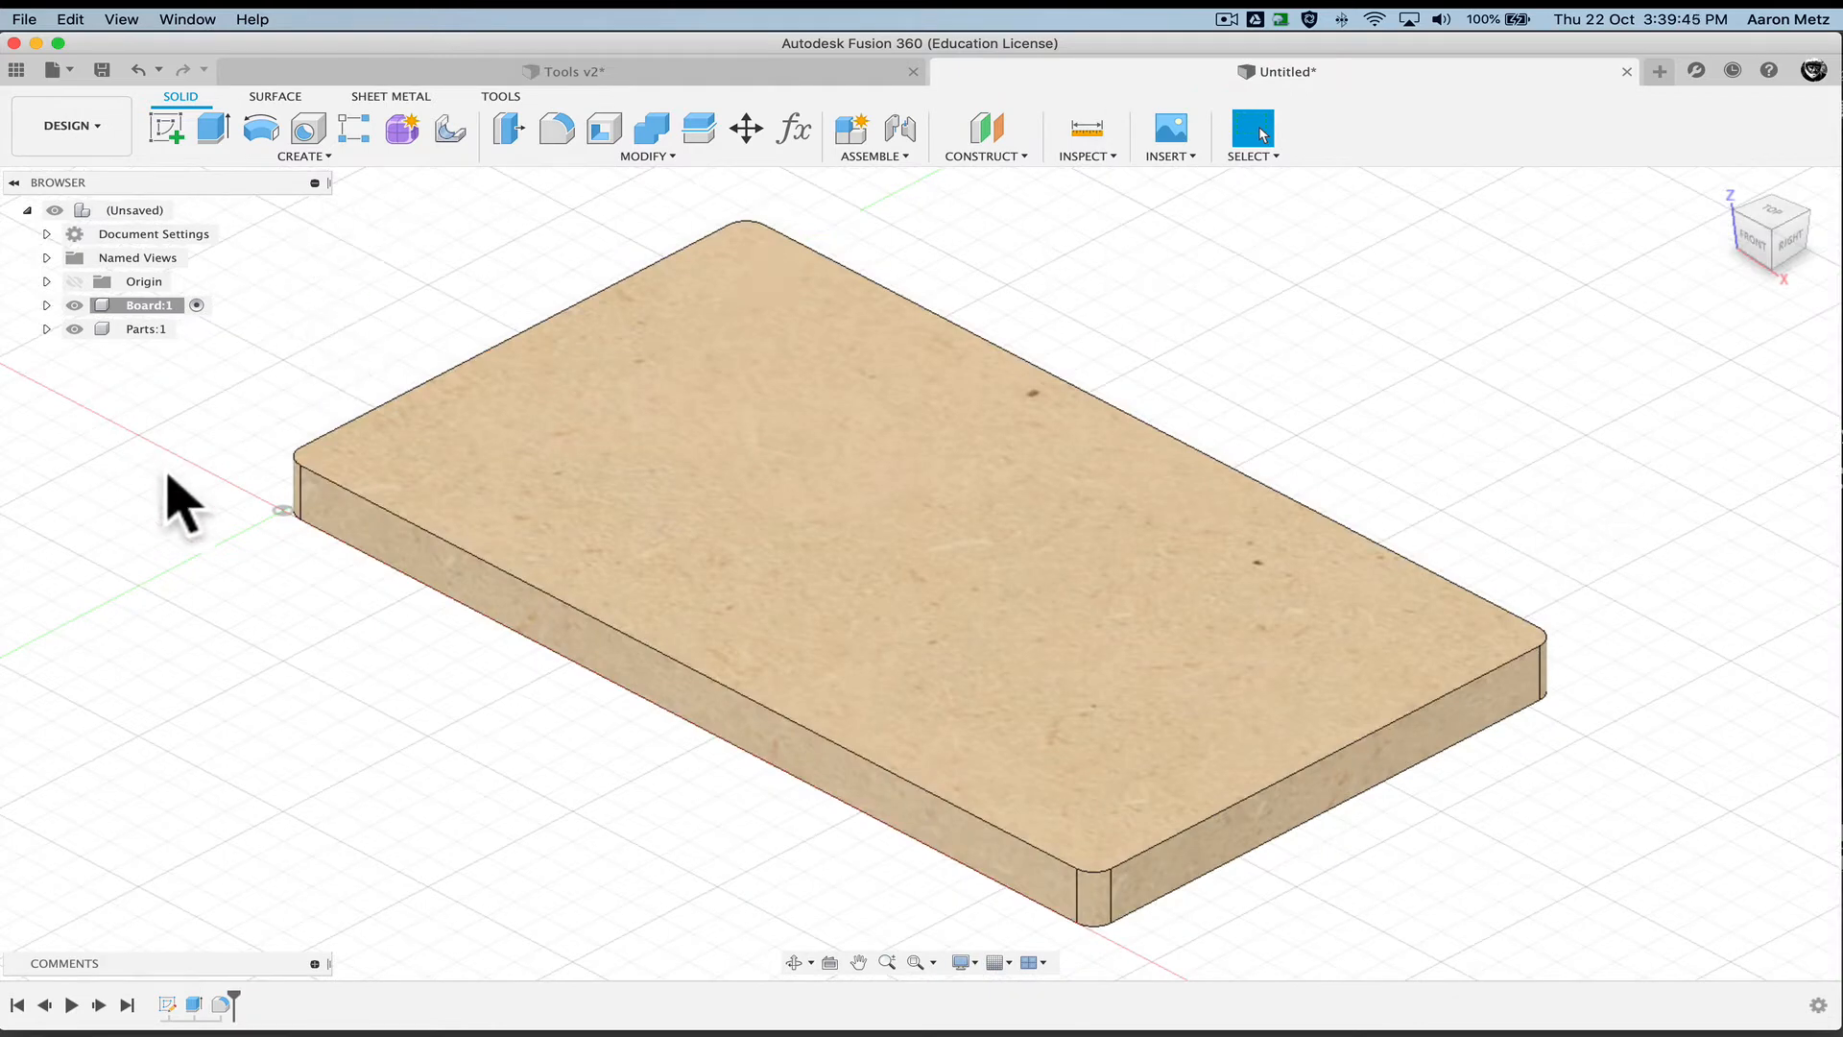
click(46, 305)
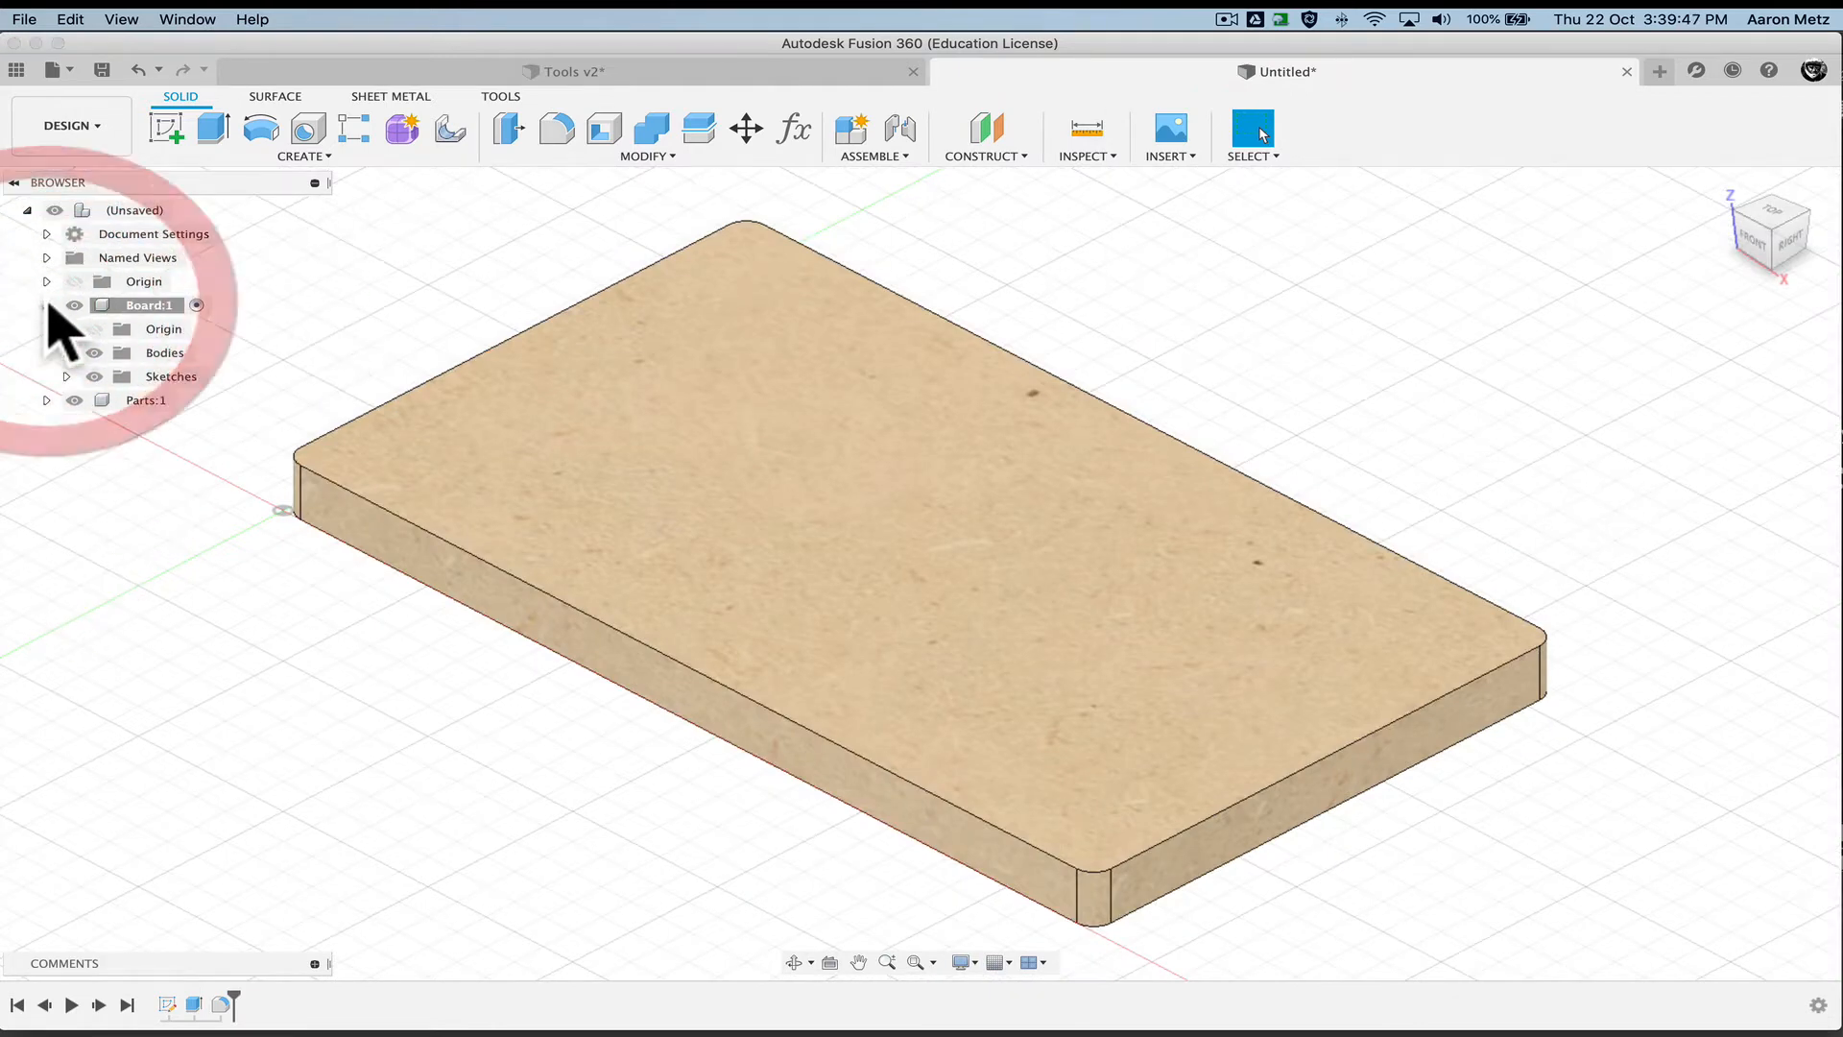
click(46, 305)
Start a sketch on the top face of the board
click(165, 129)
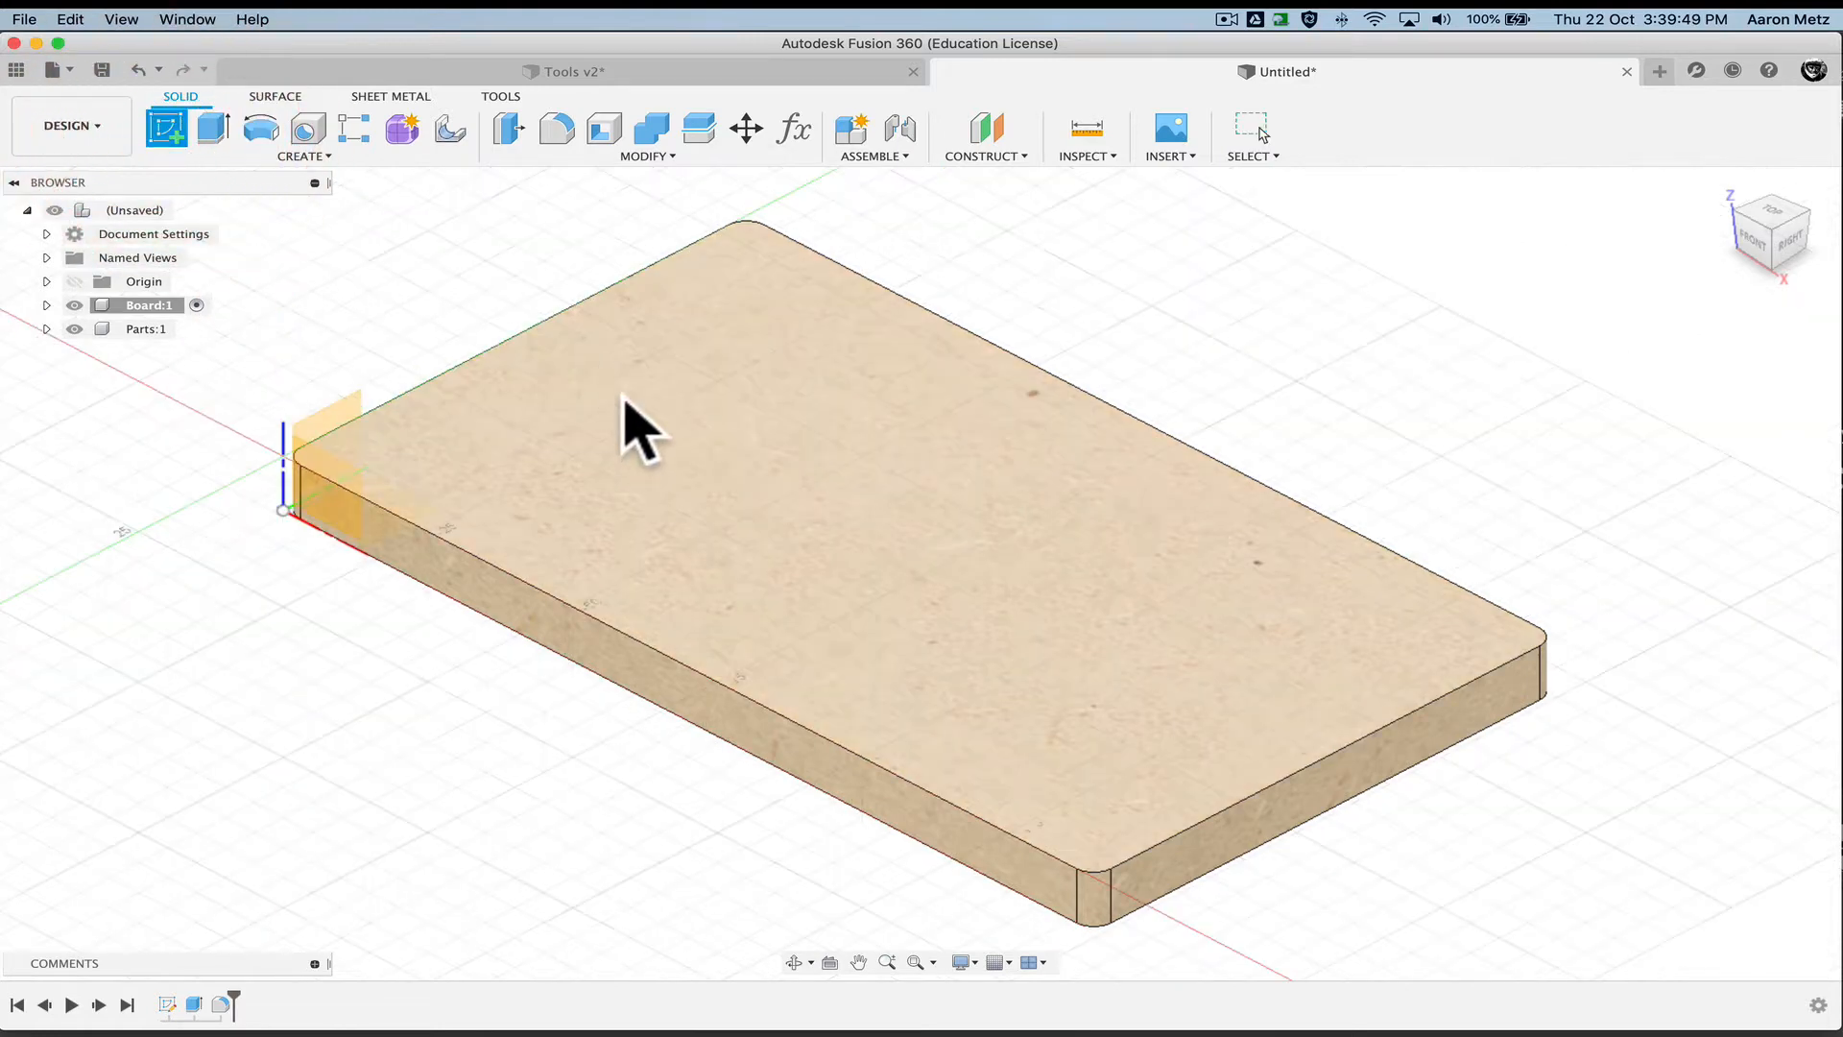
click(650, 502)
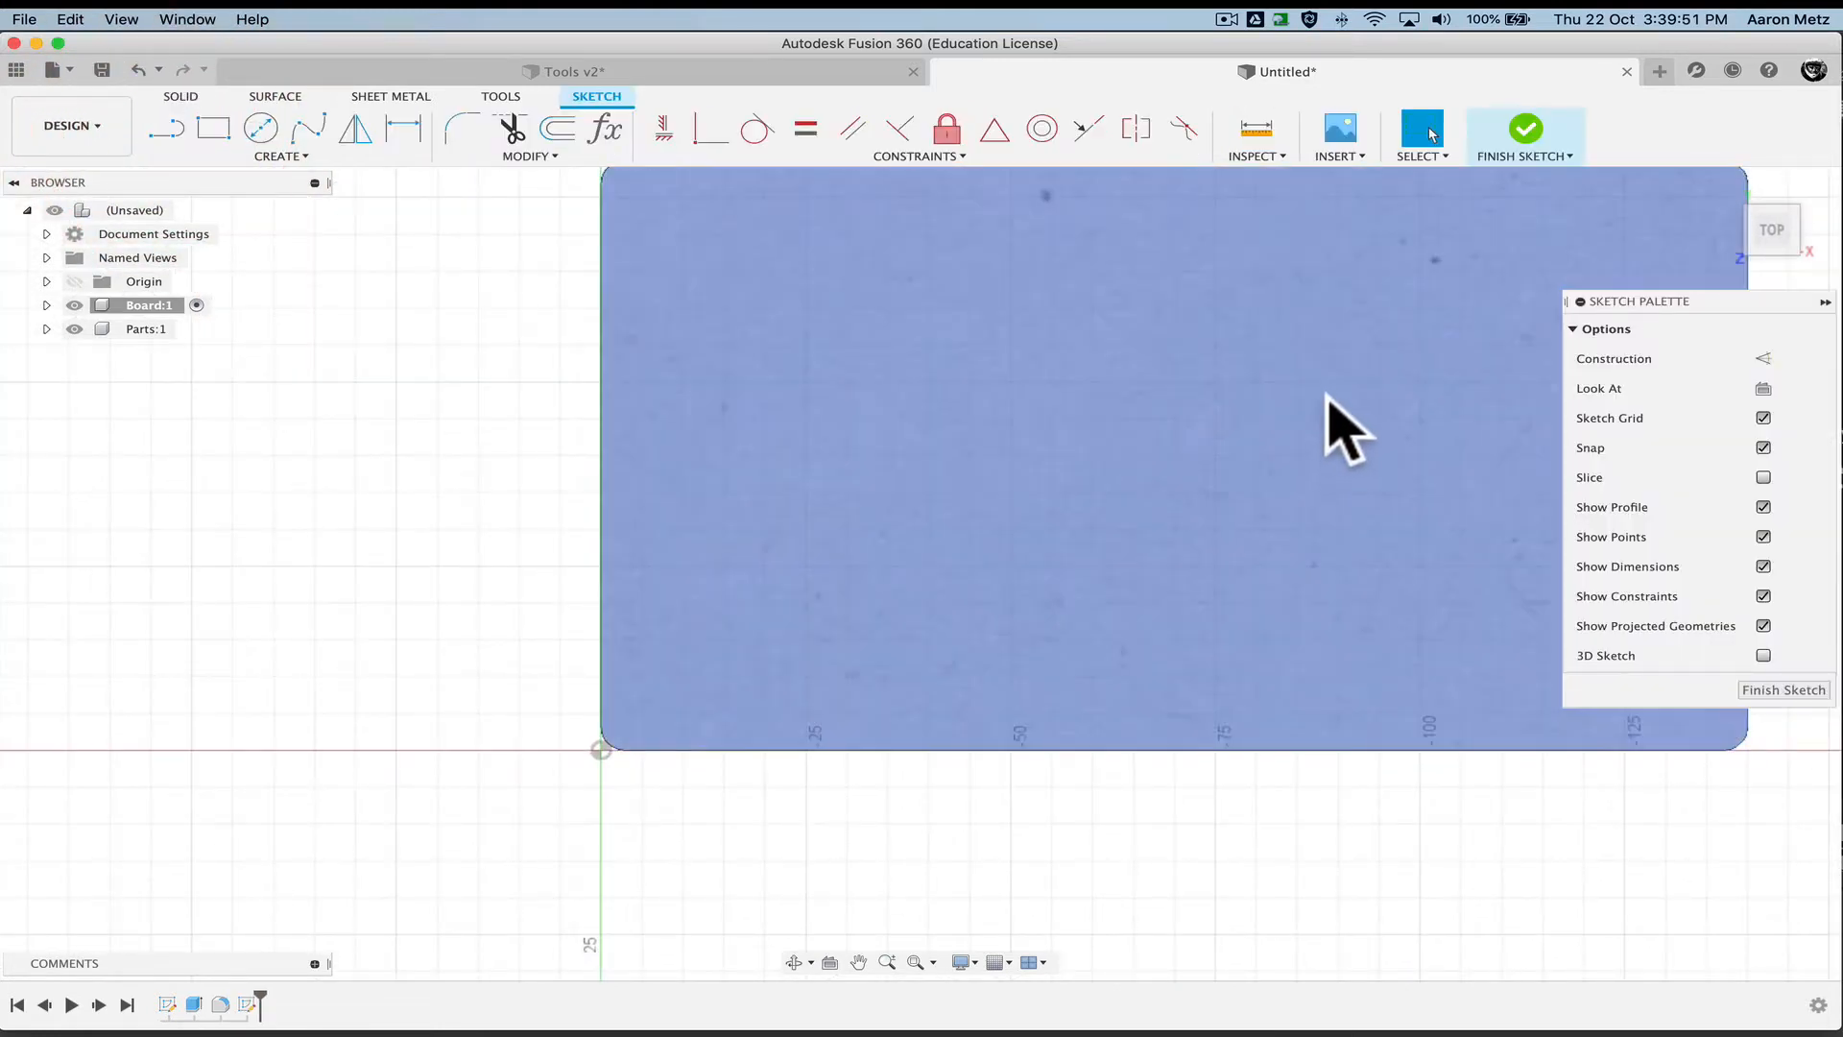
middle_drag(1315, 410, 1040, 502)
scroll(1041, 501, up, 1)
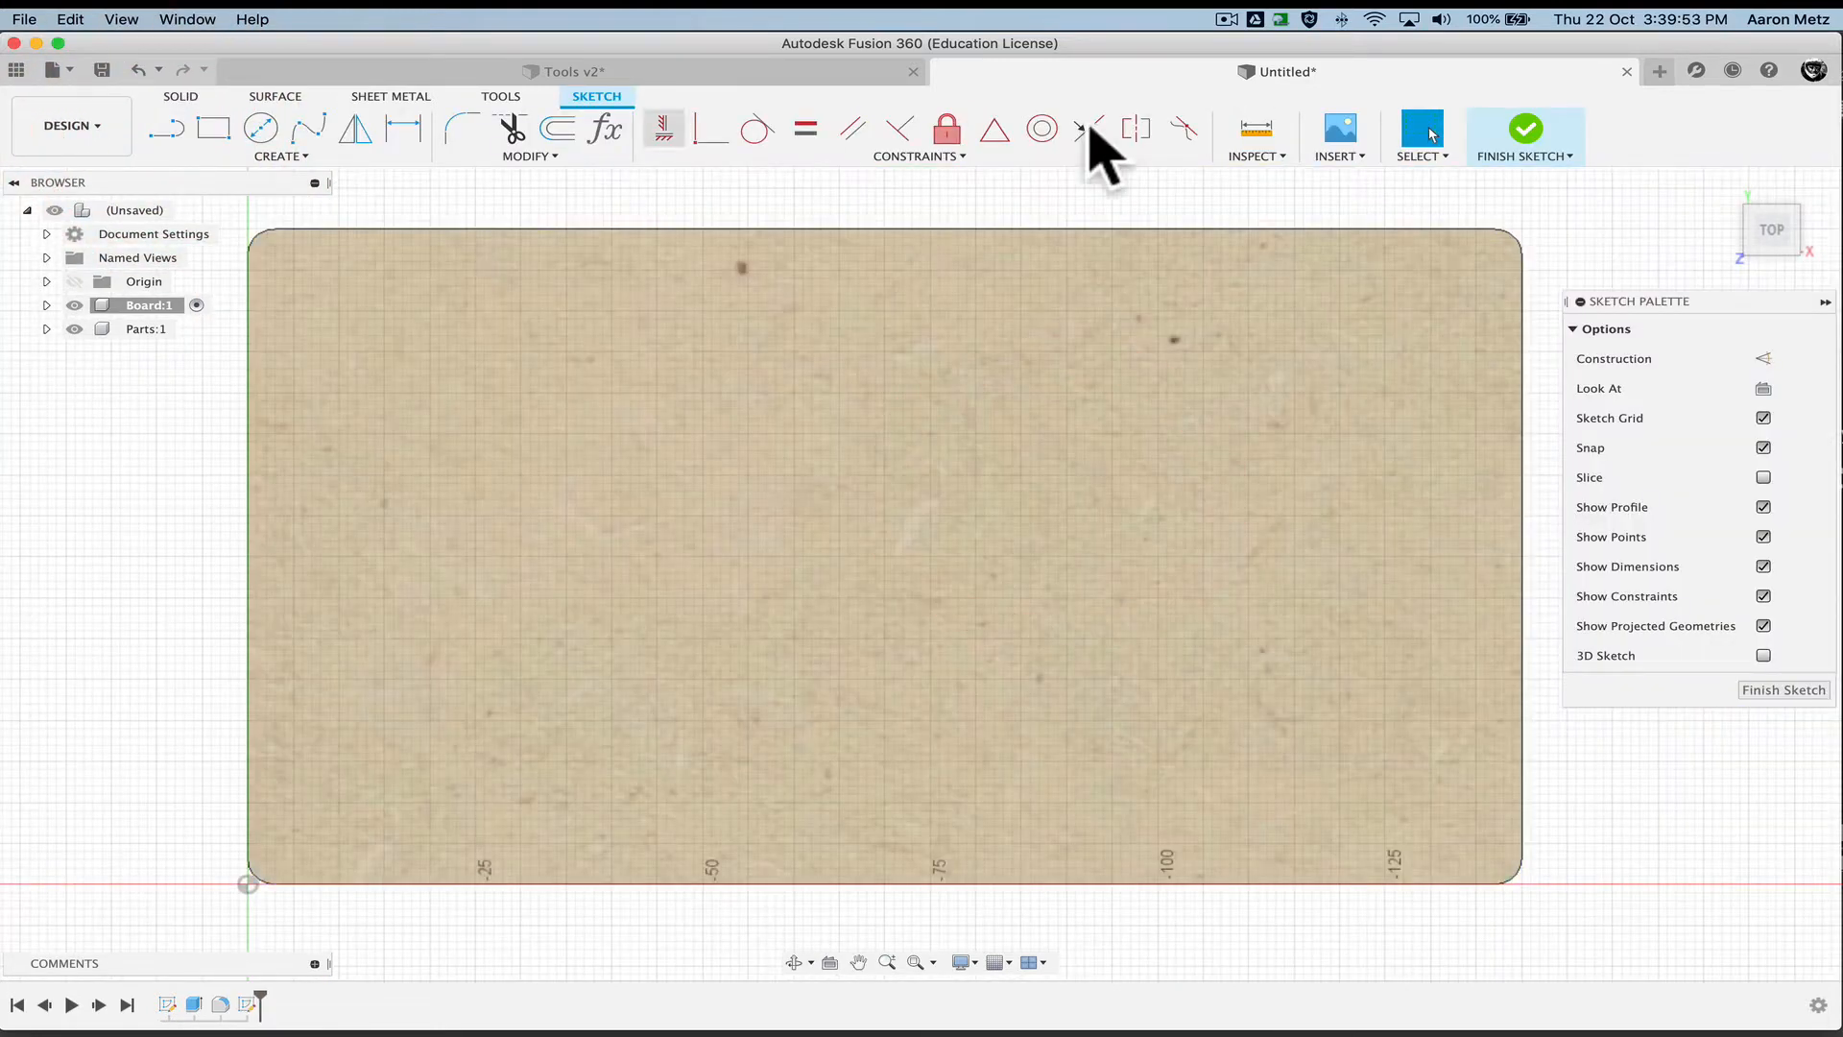
Insert the SVG file DD Tool Shapes Collection 33090.svg from the Downloads folder into the sketch
click(1347, 157)
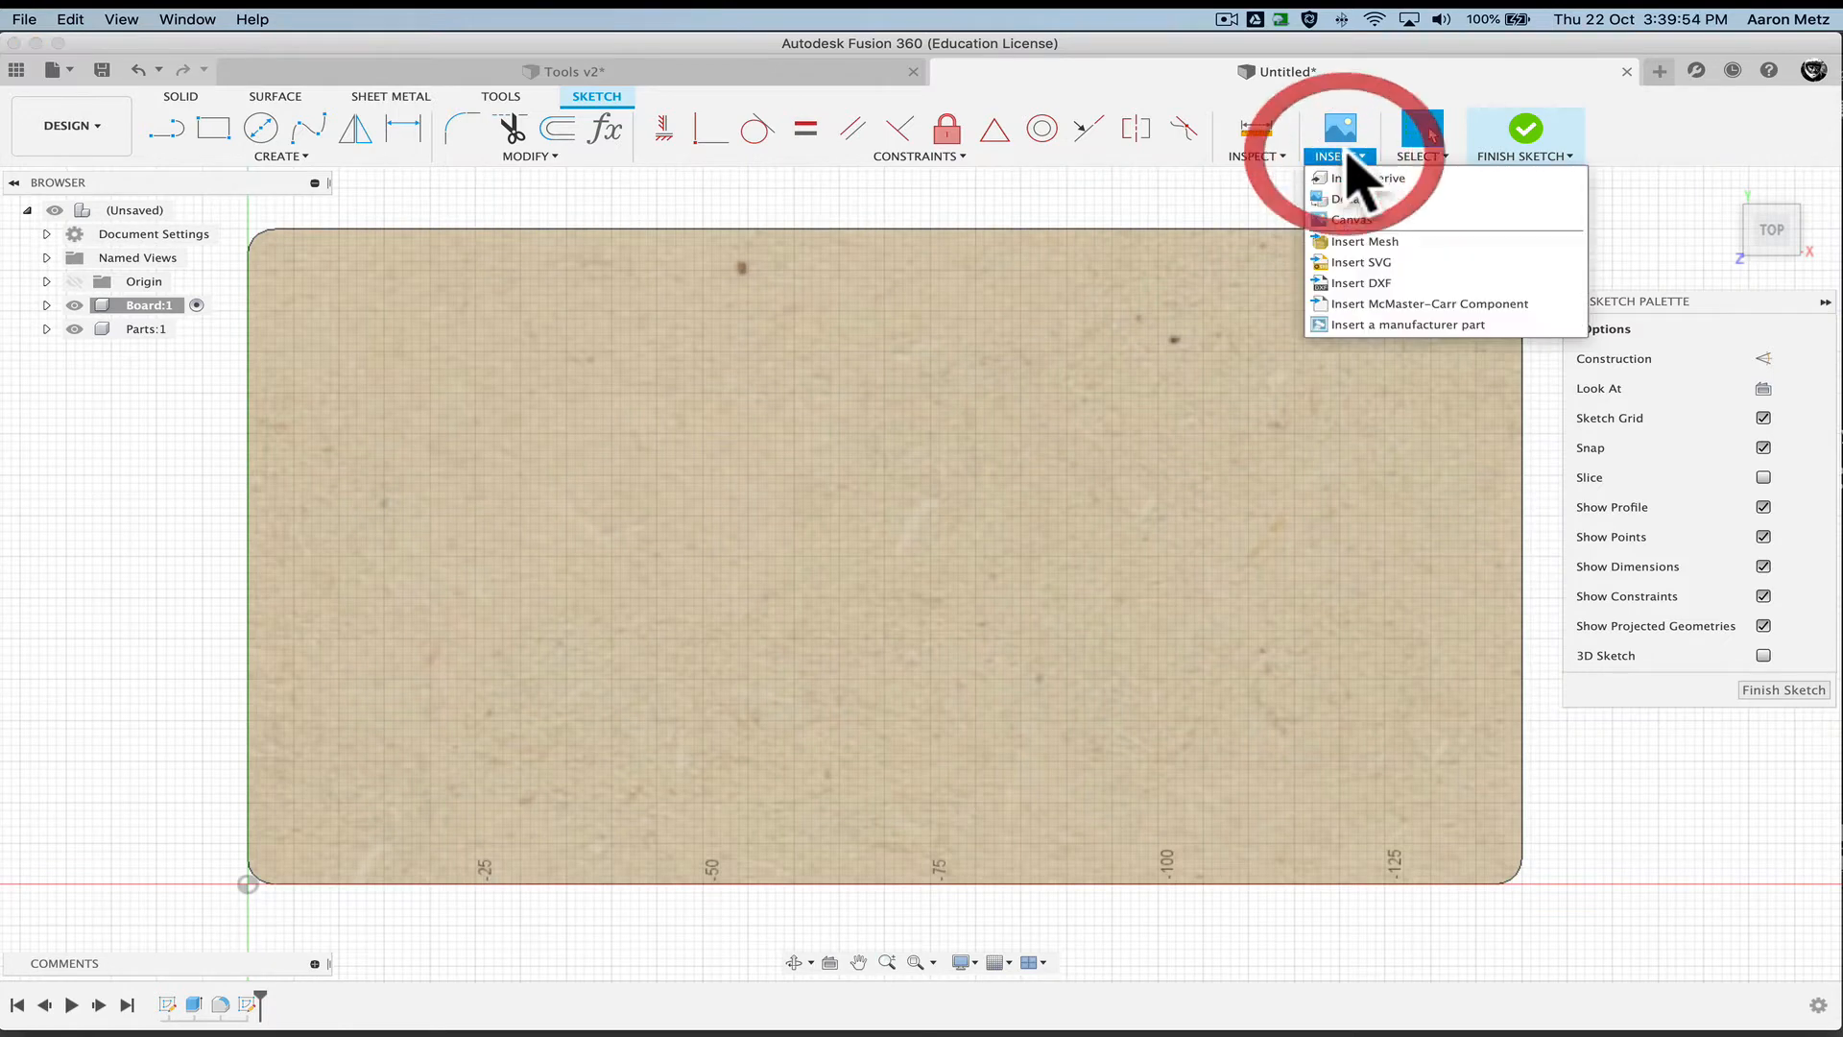
click(1332, 263)
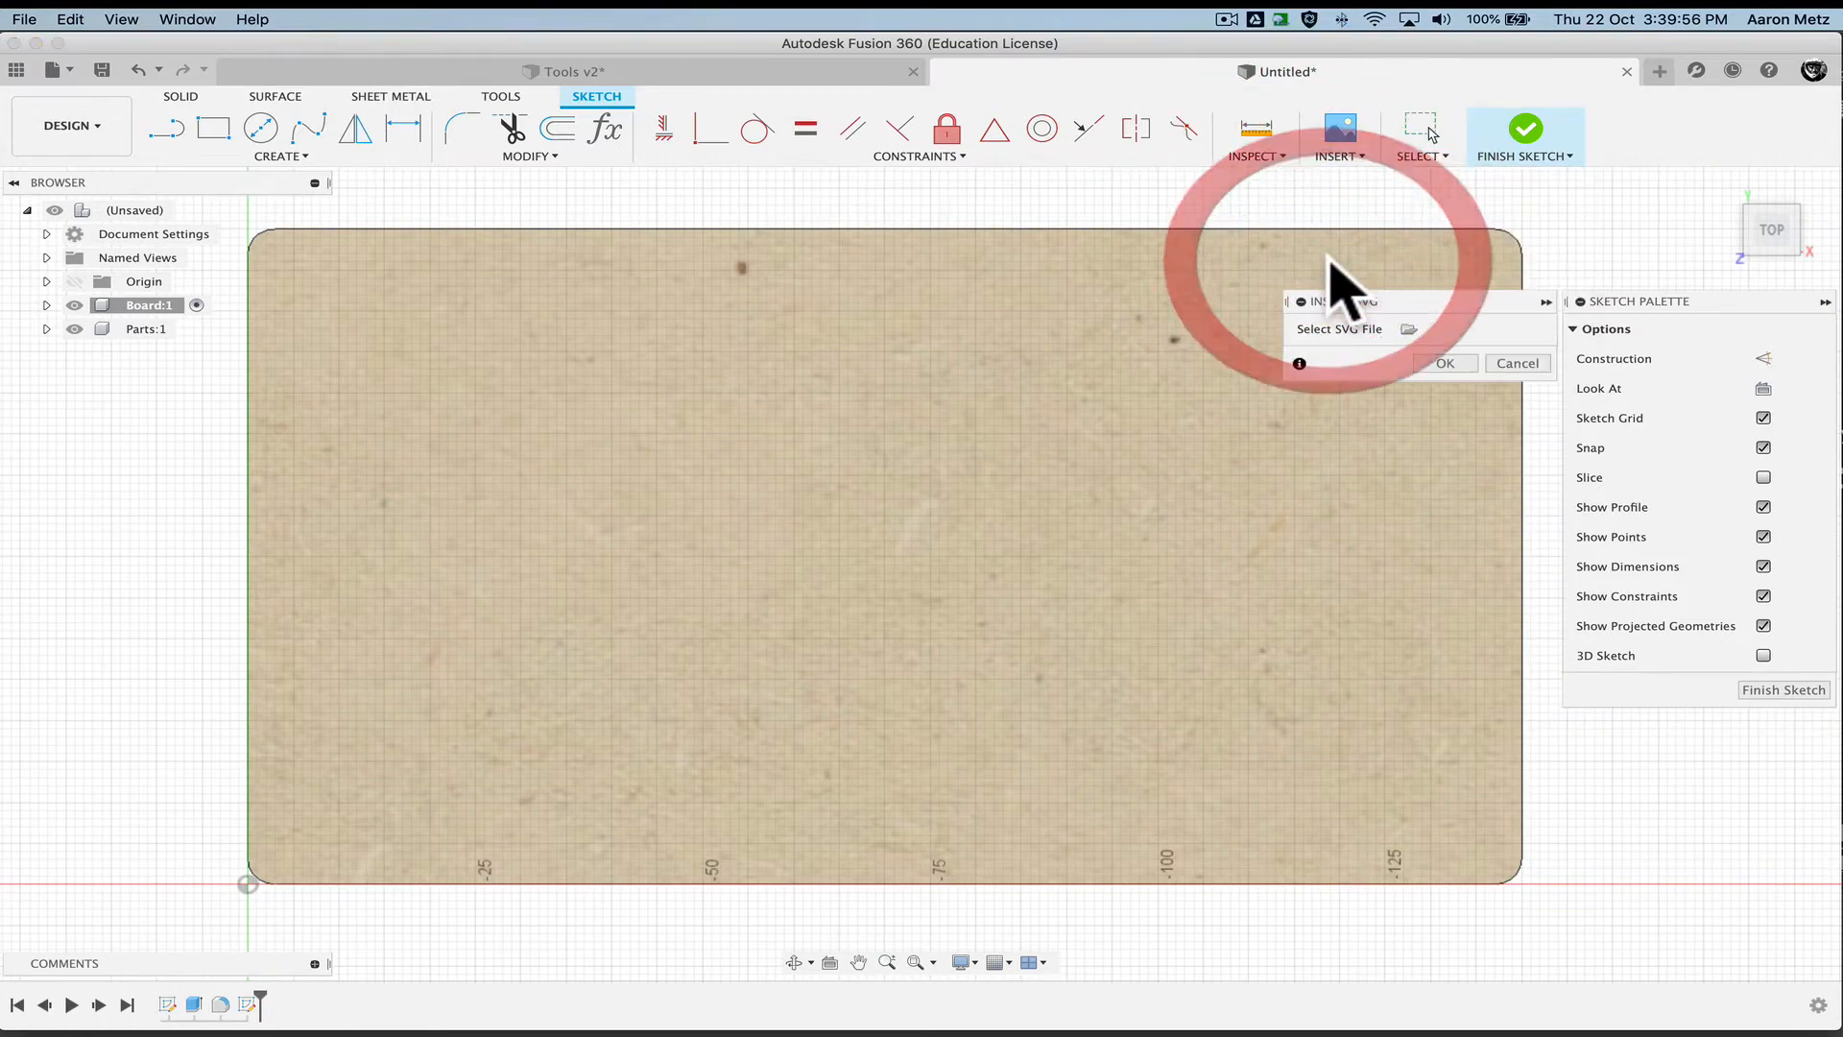
click(1408, 326)
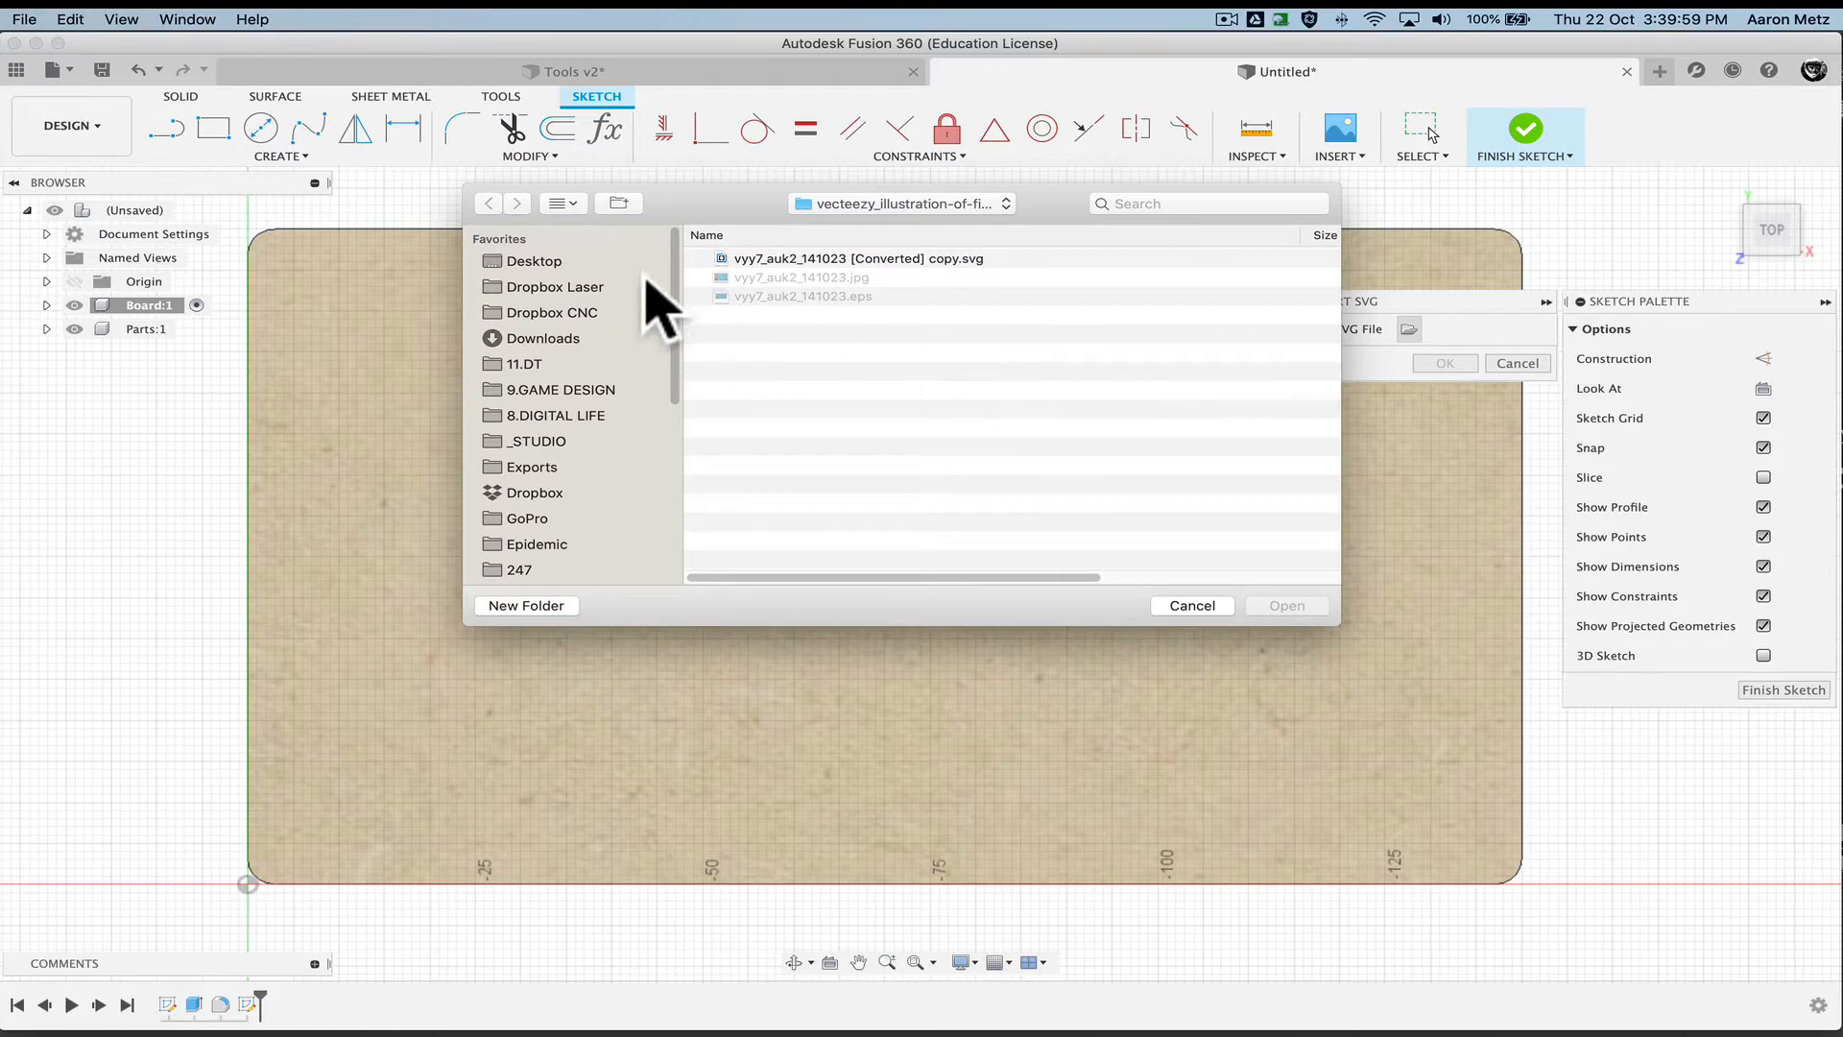
click(535, 338)
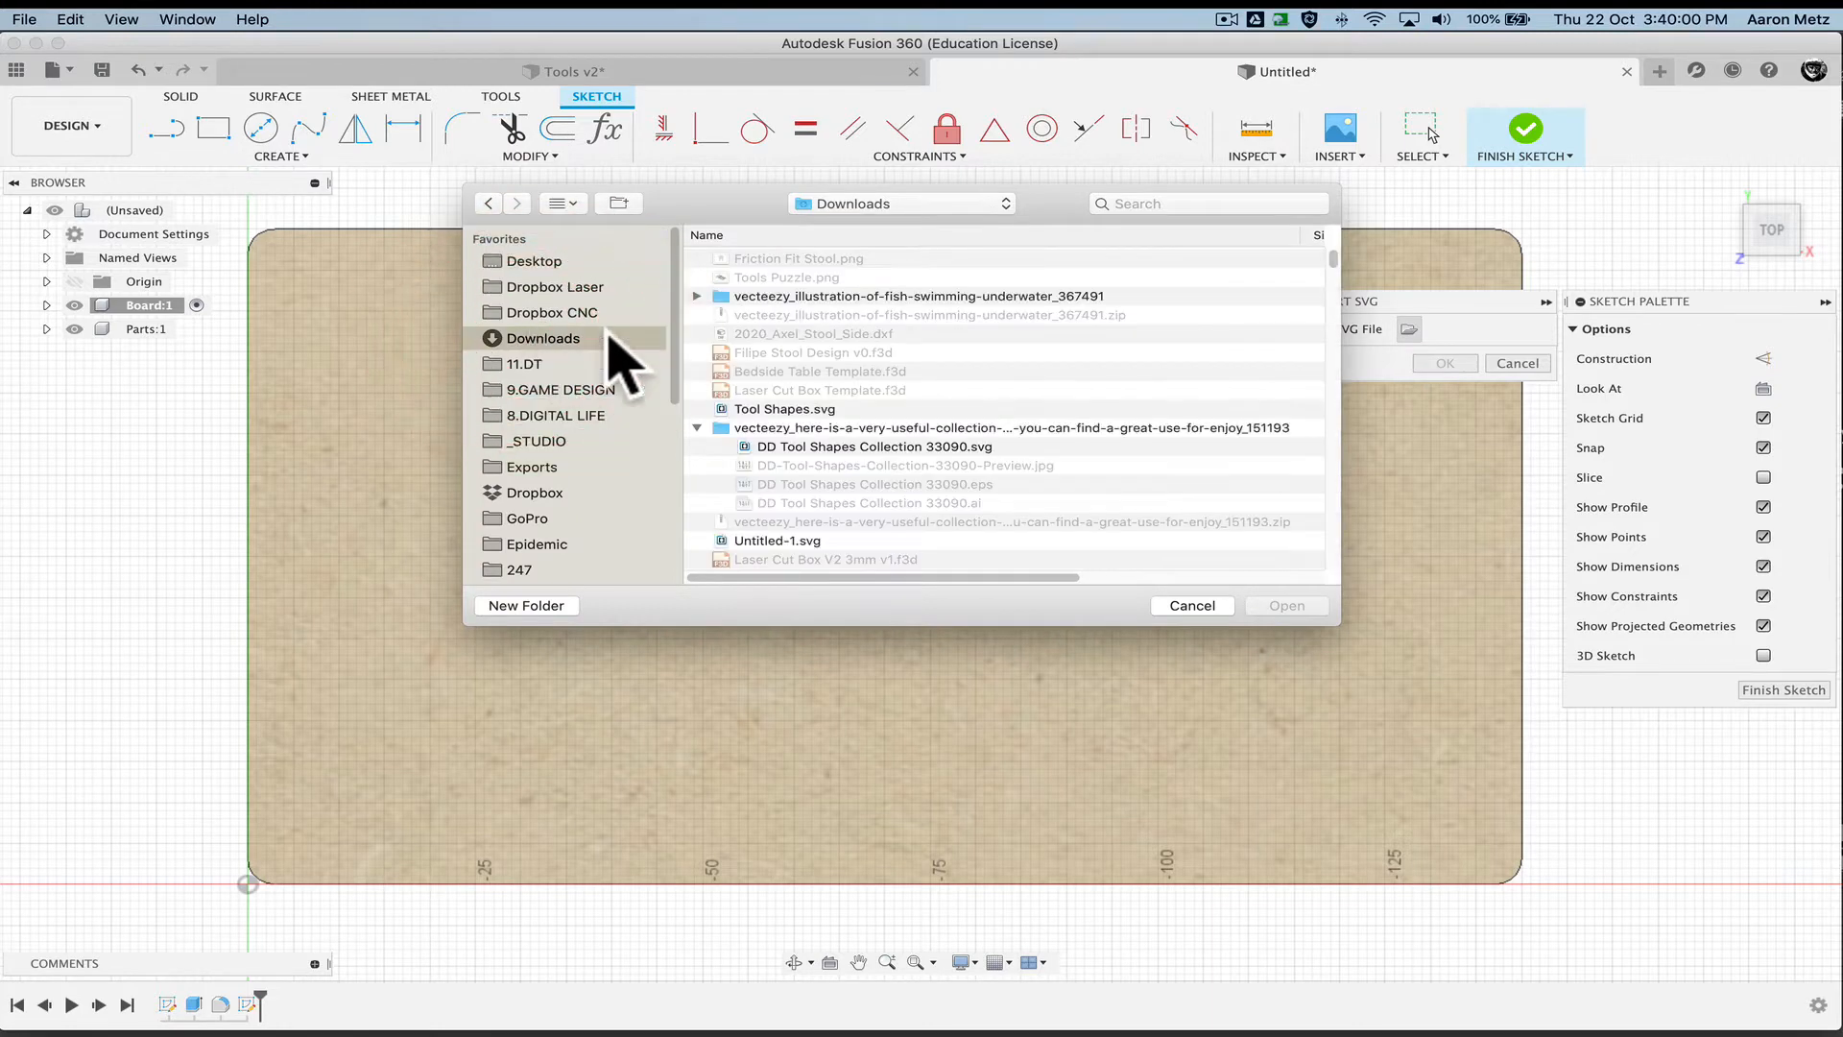
click(758, 449)
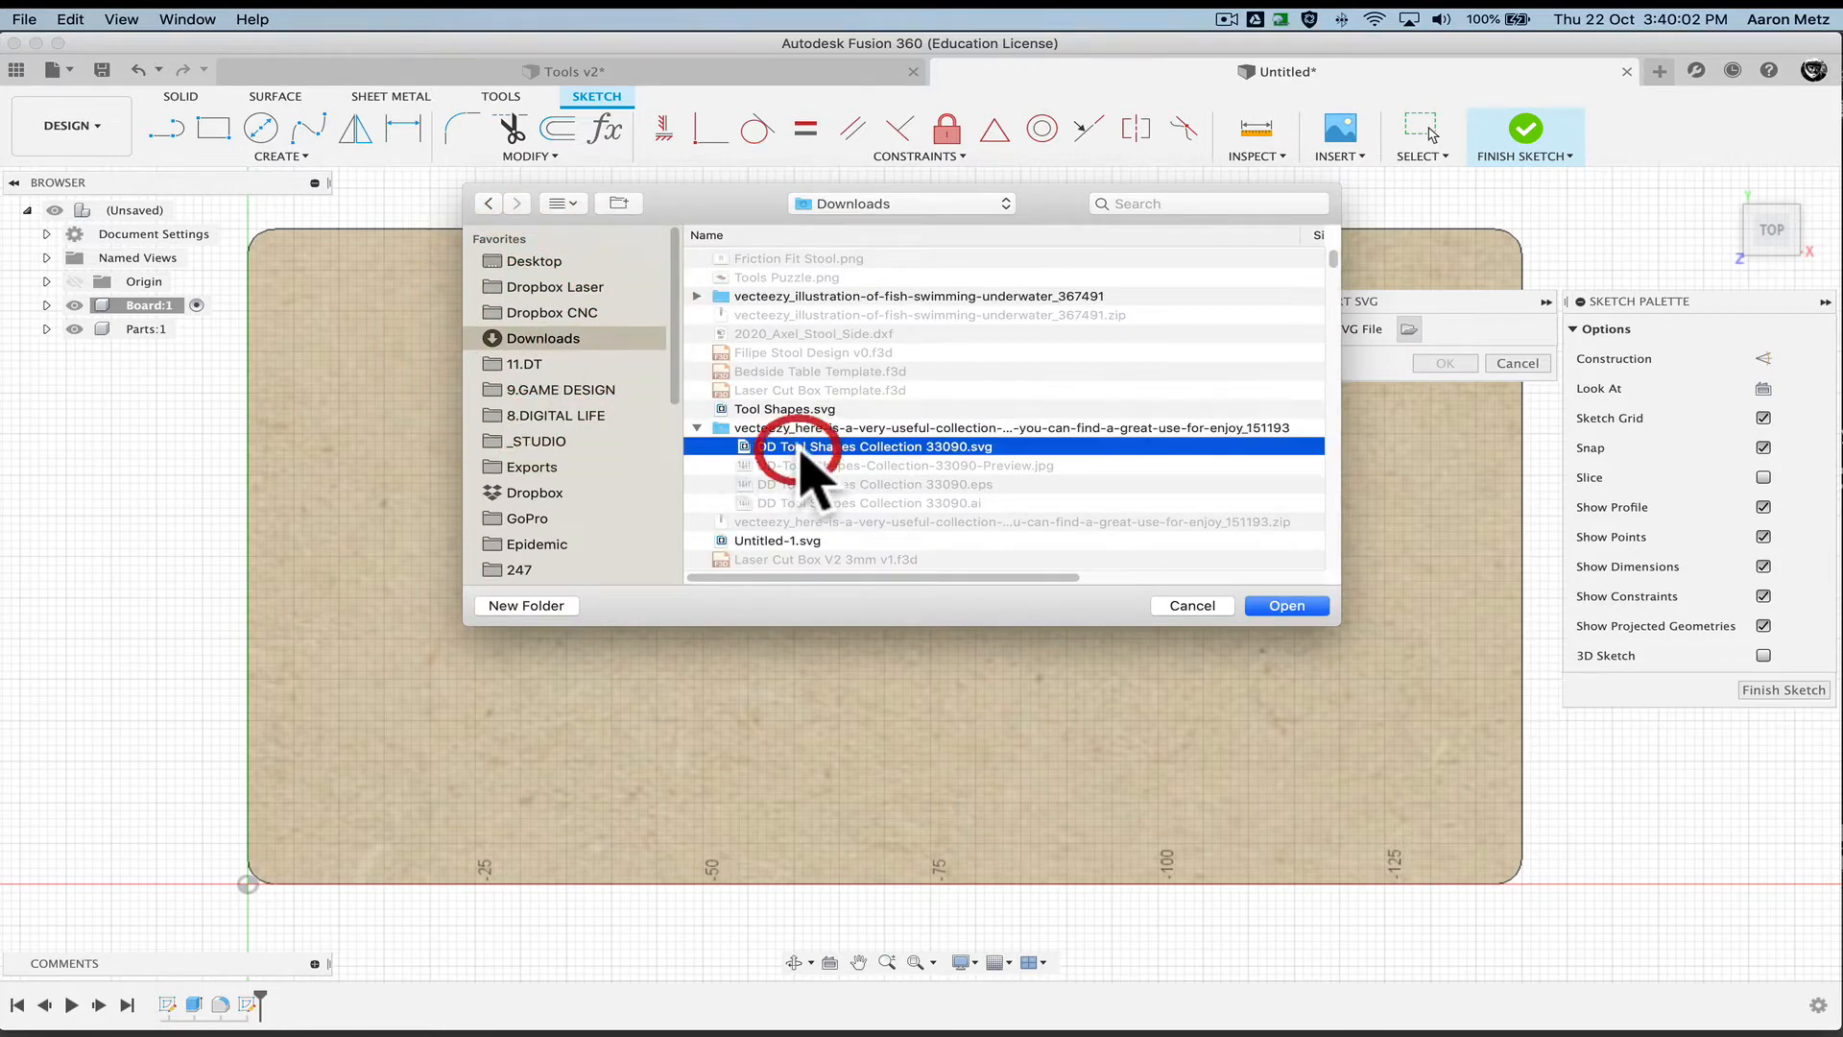
click(1276, 603)
Rotate the imported tool outlines 180 degrees, scale them down and position them inside the board, completing the SVG insertion
scroll(516, 626, down, 5)
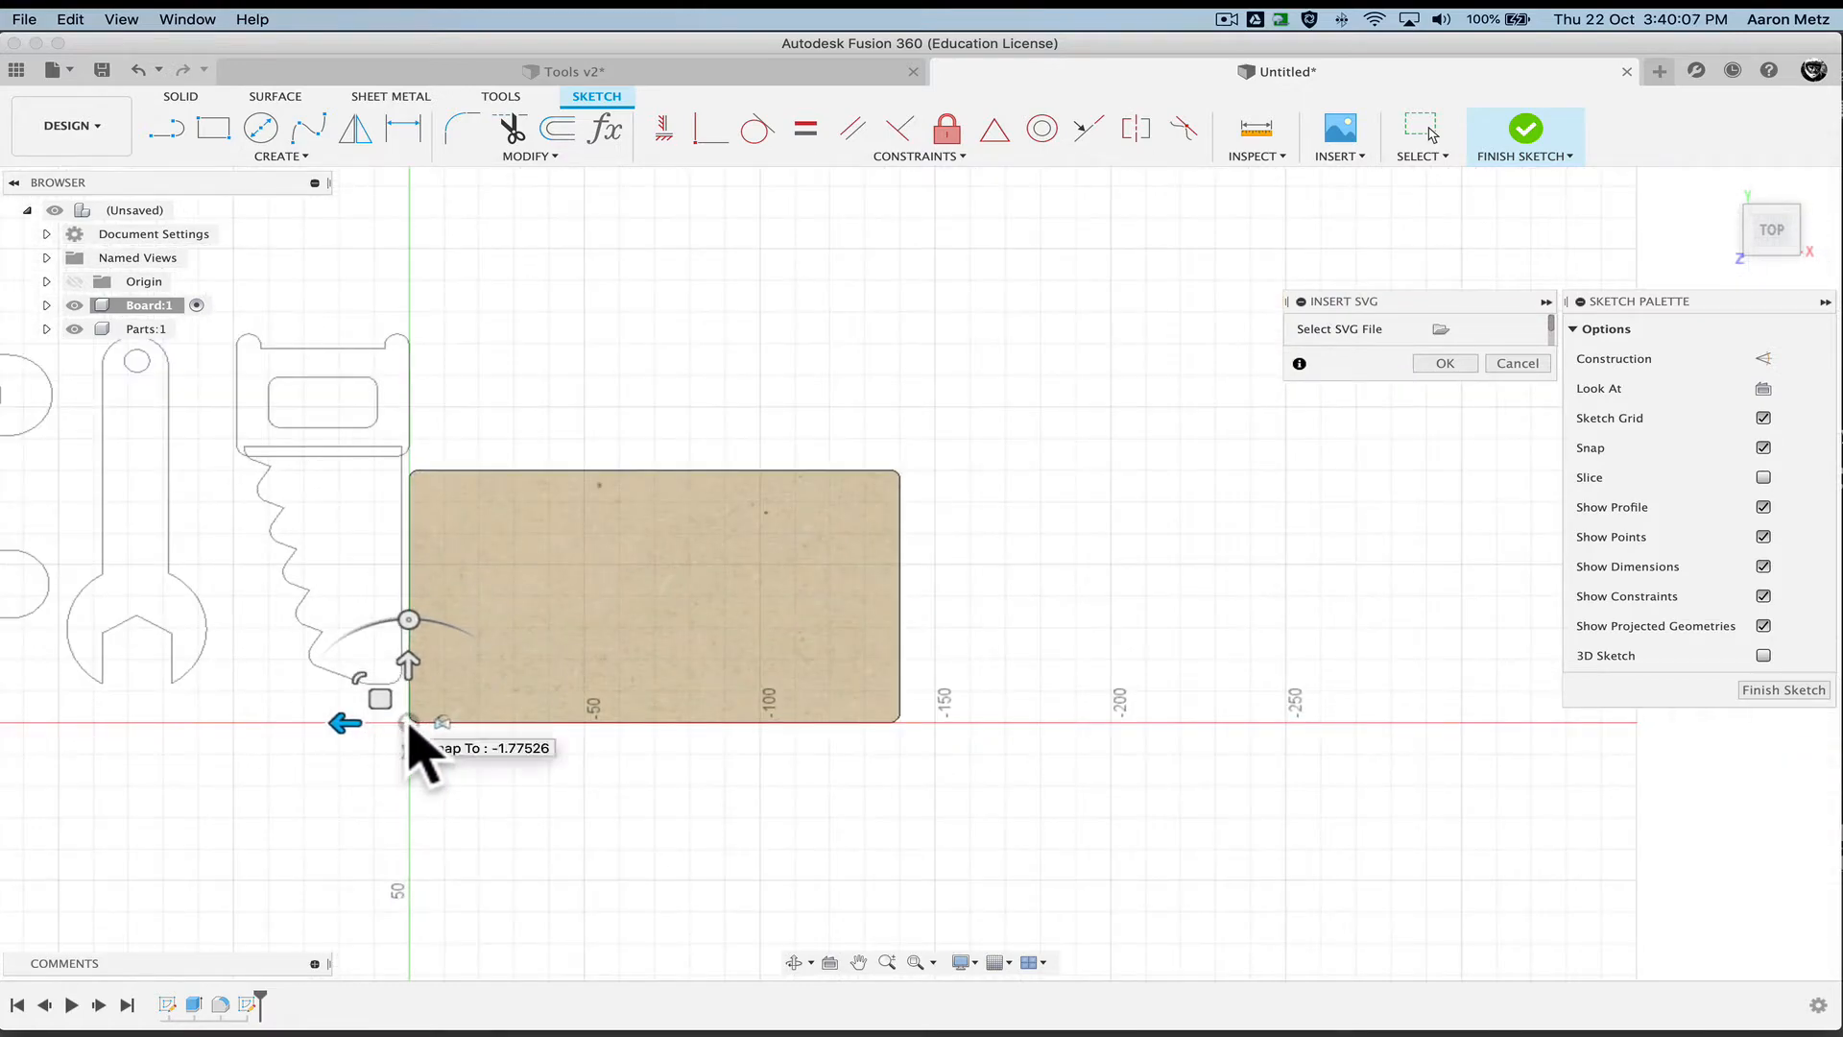
drag(409, 619, 446, 489)
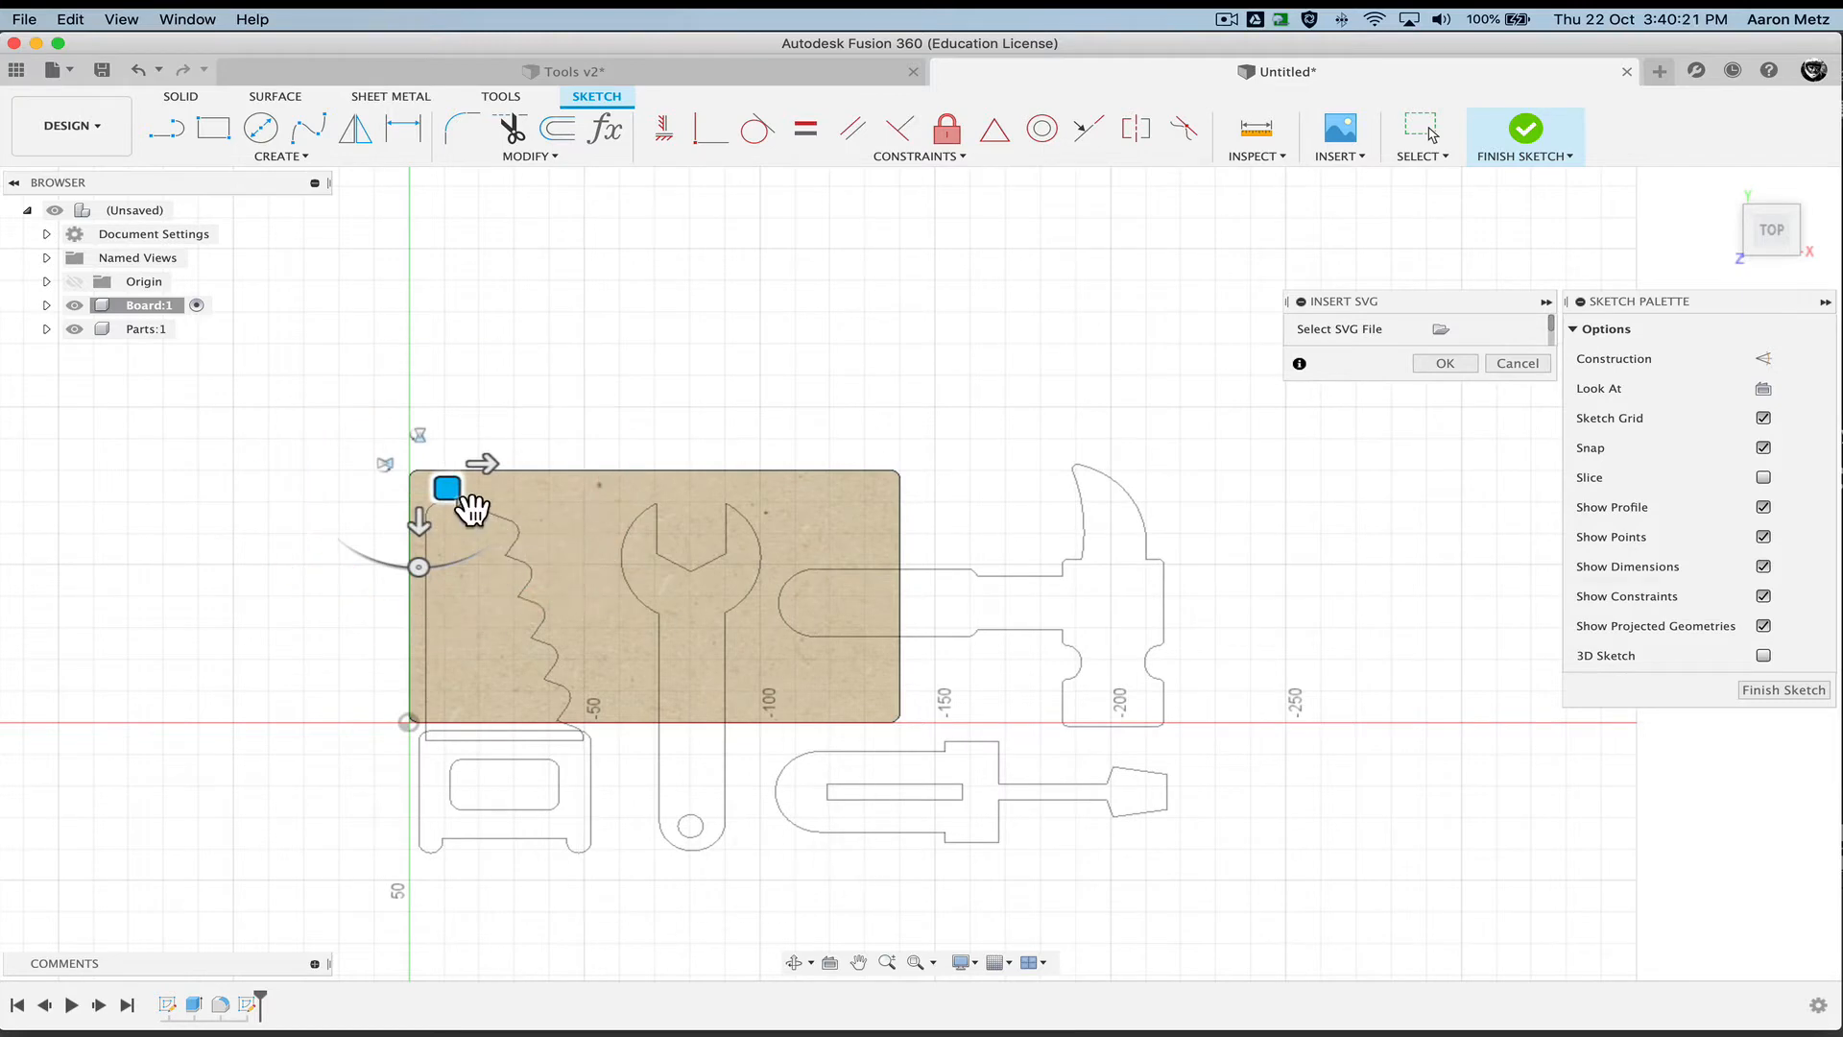
drag(466, 505, 452, 490)
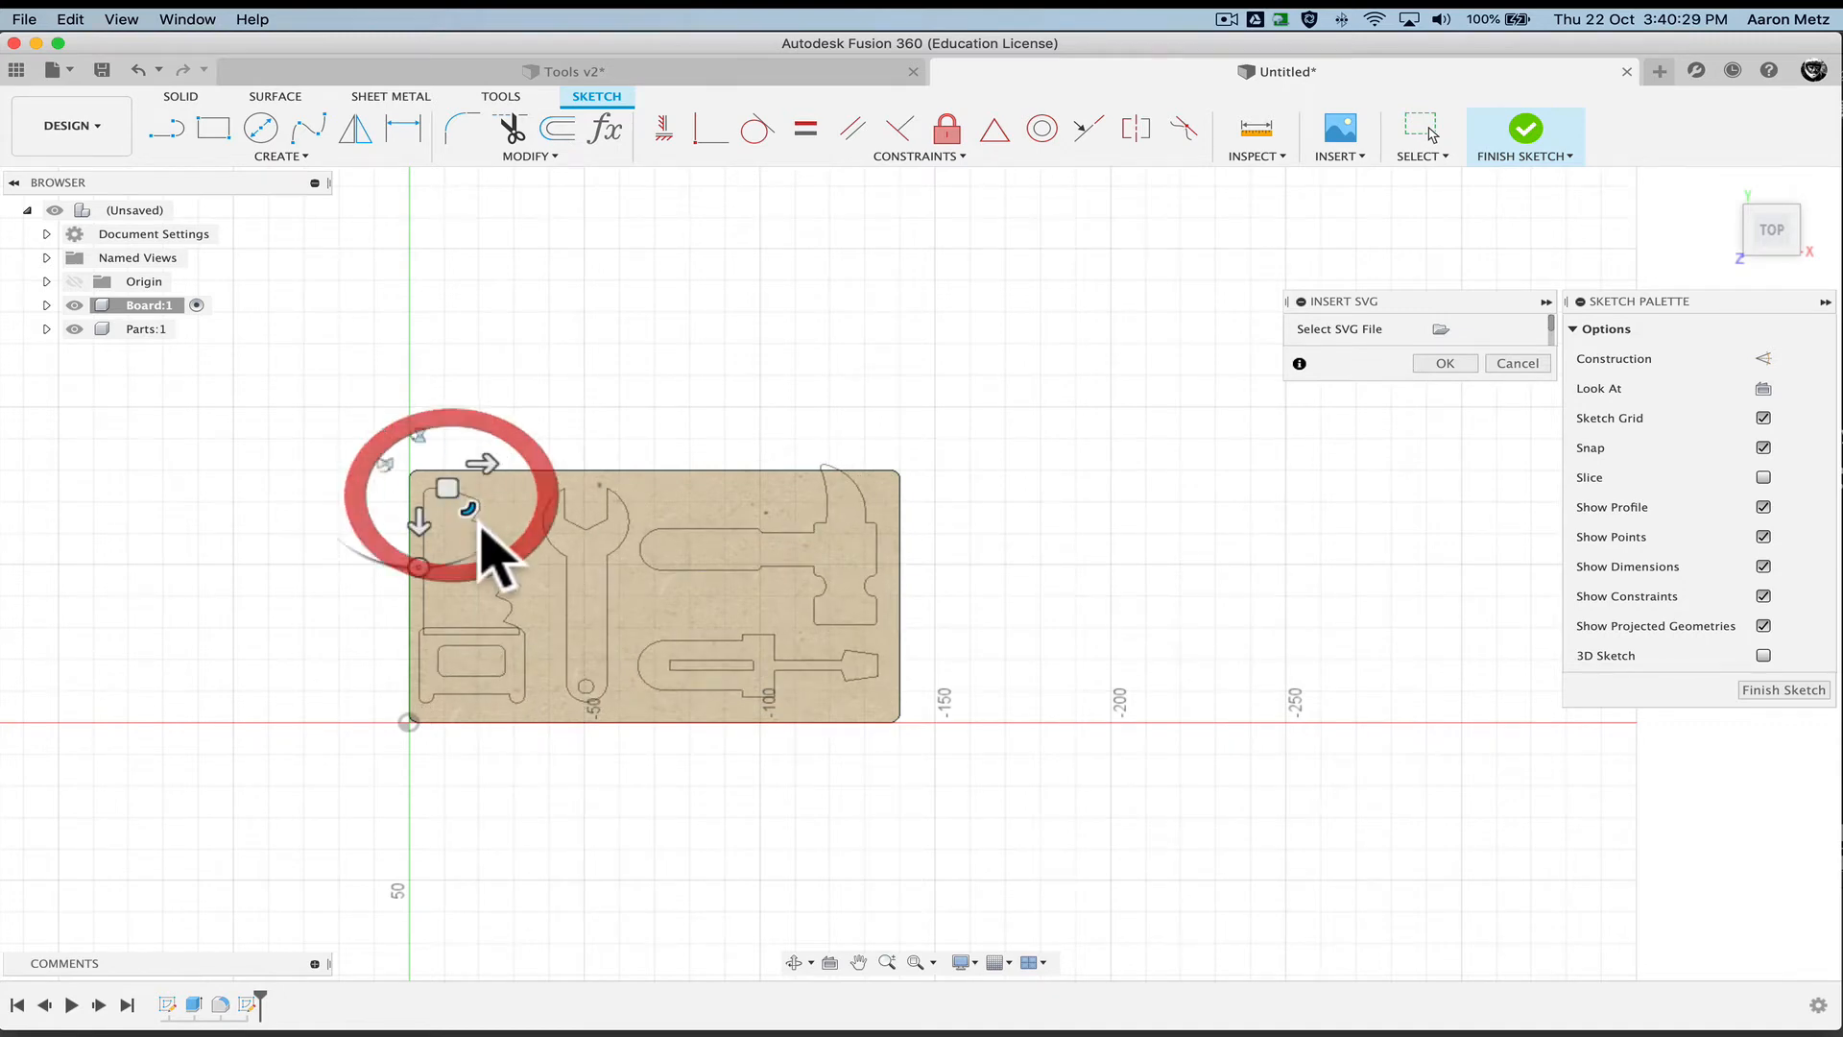
scroll(484, 539, up, 3)
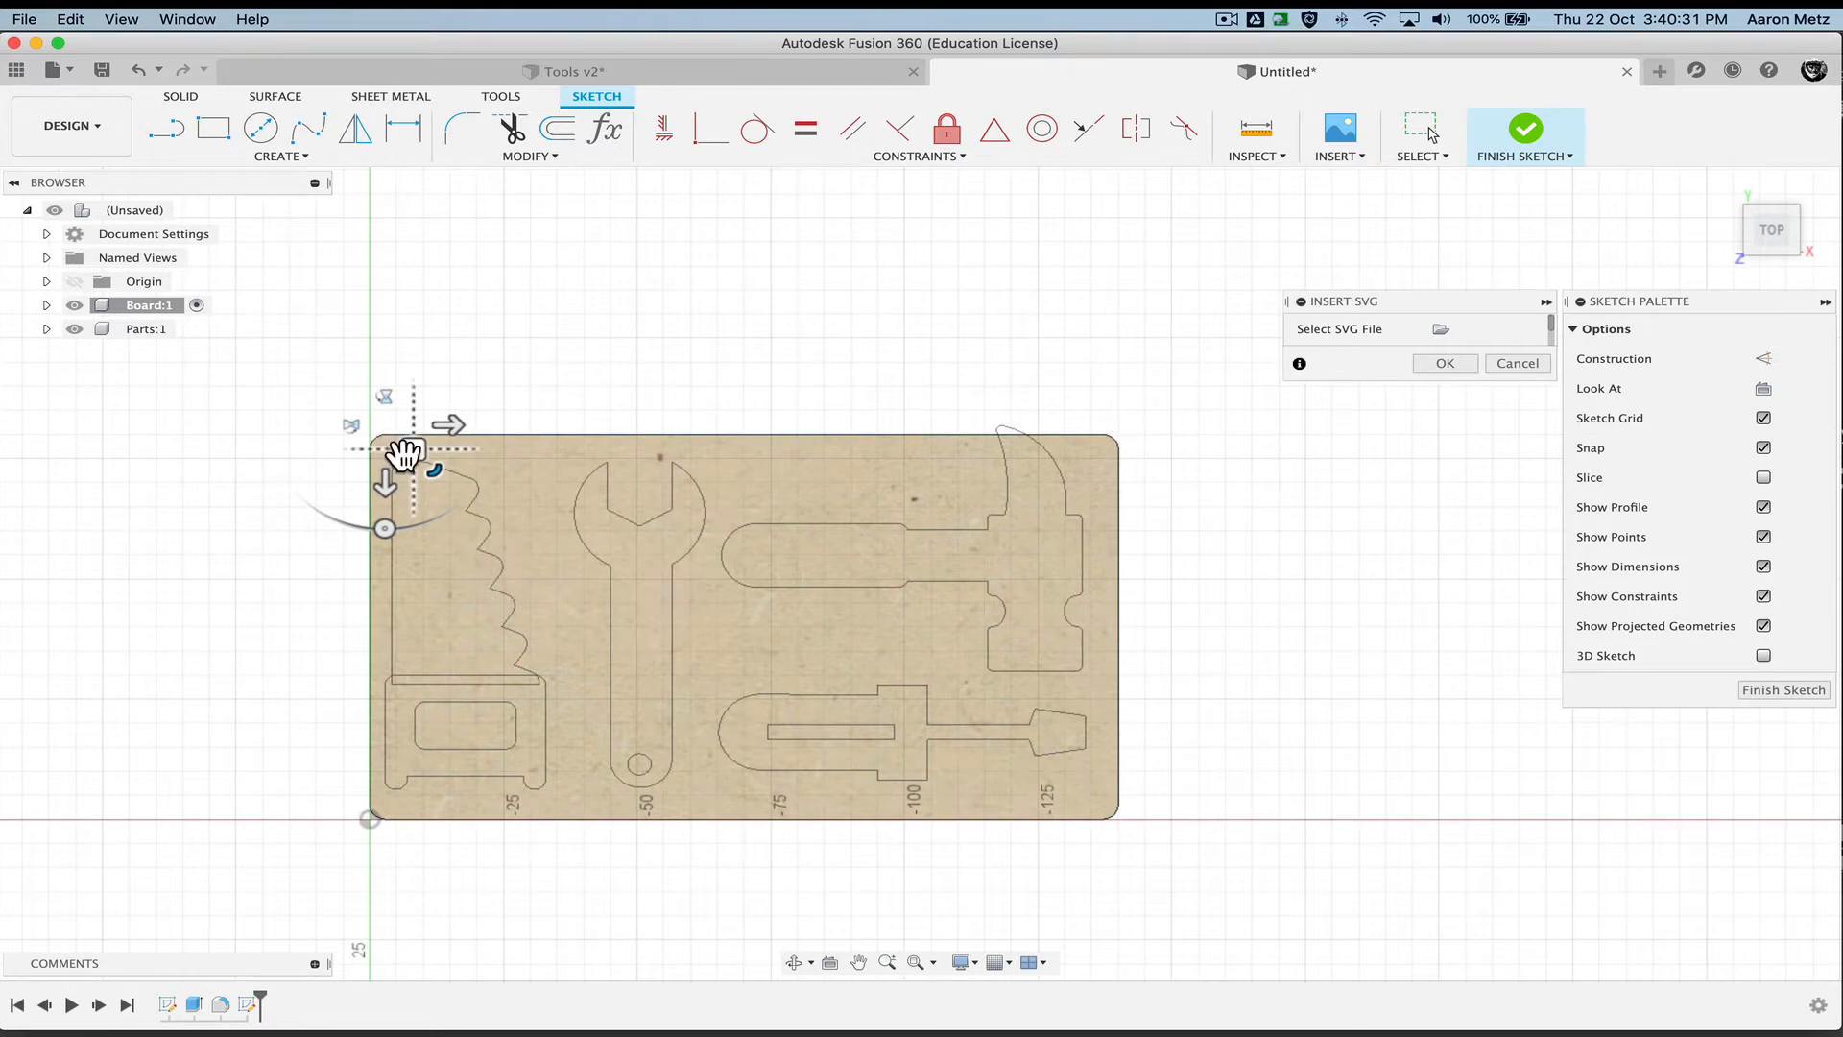
drag(414, 451, 451, 486)
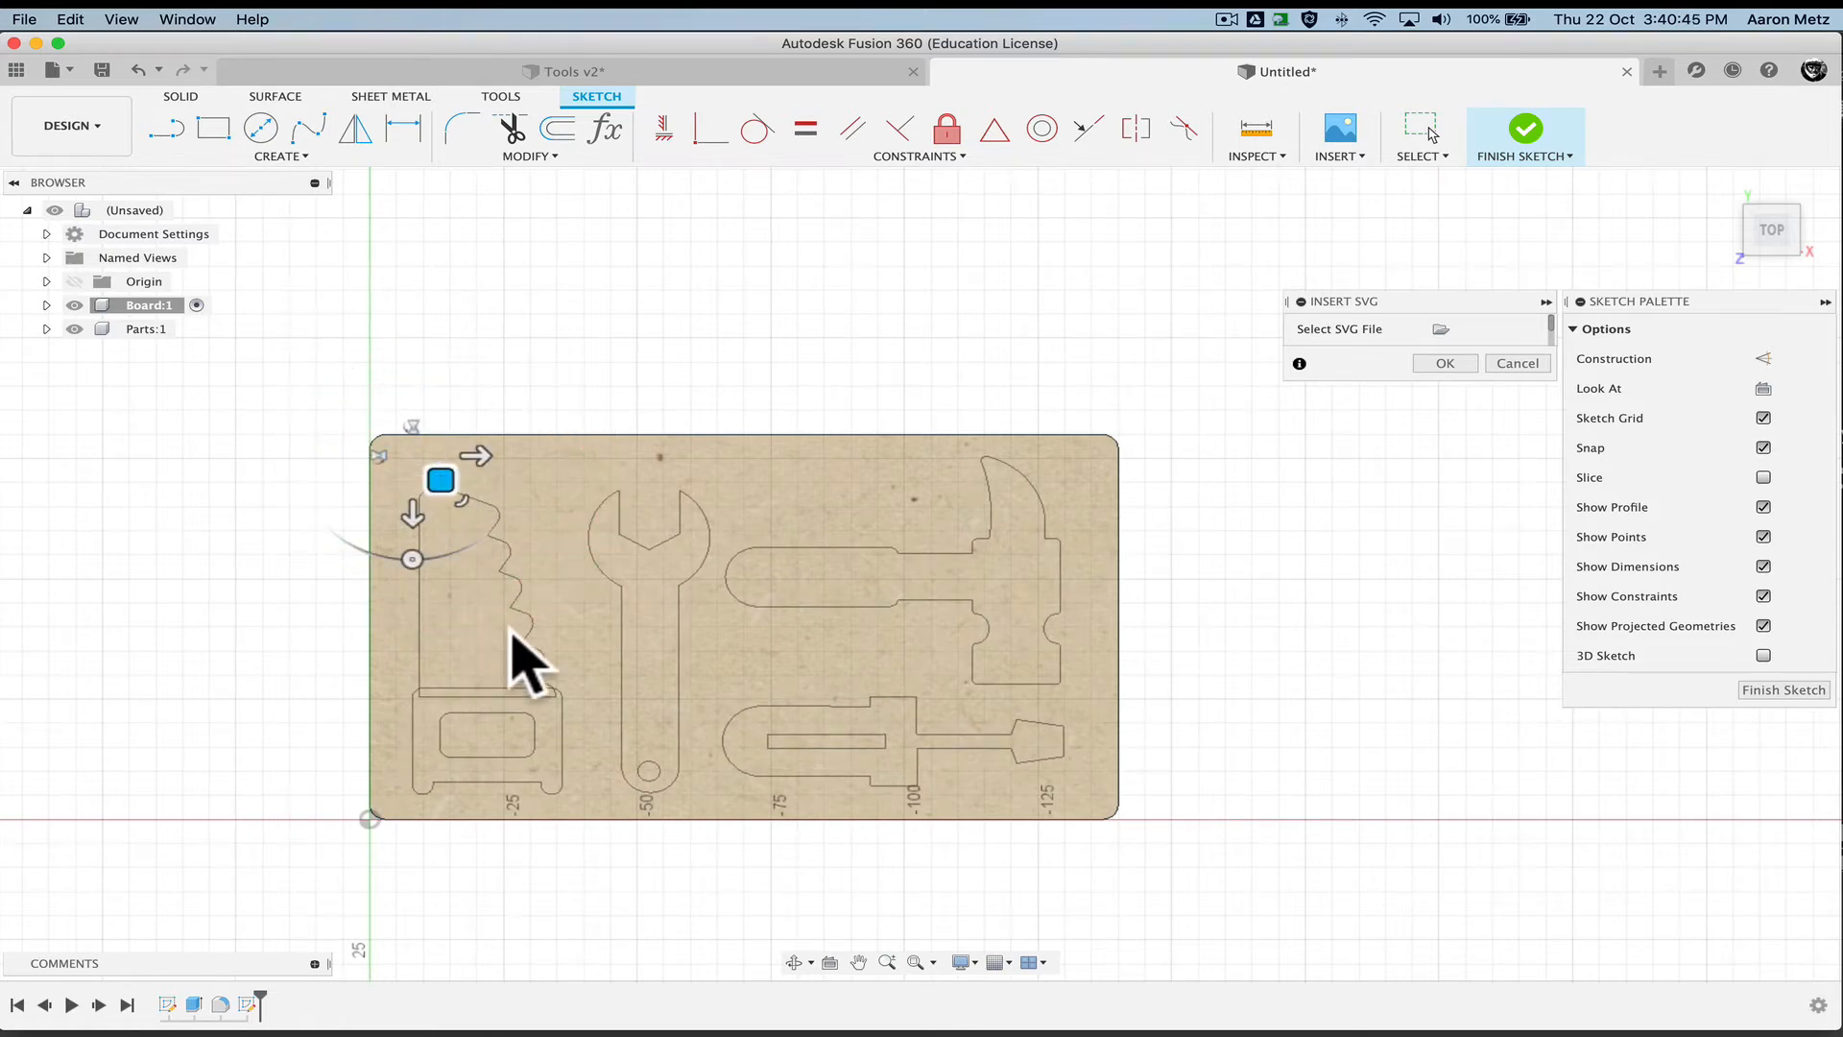
click(1444, 362)
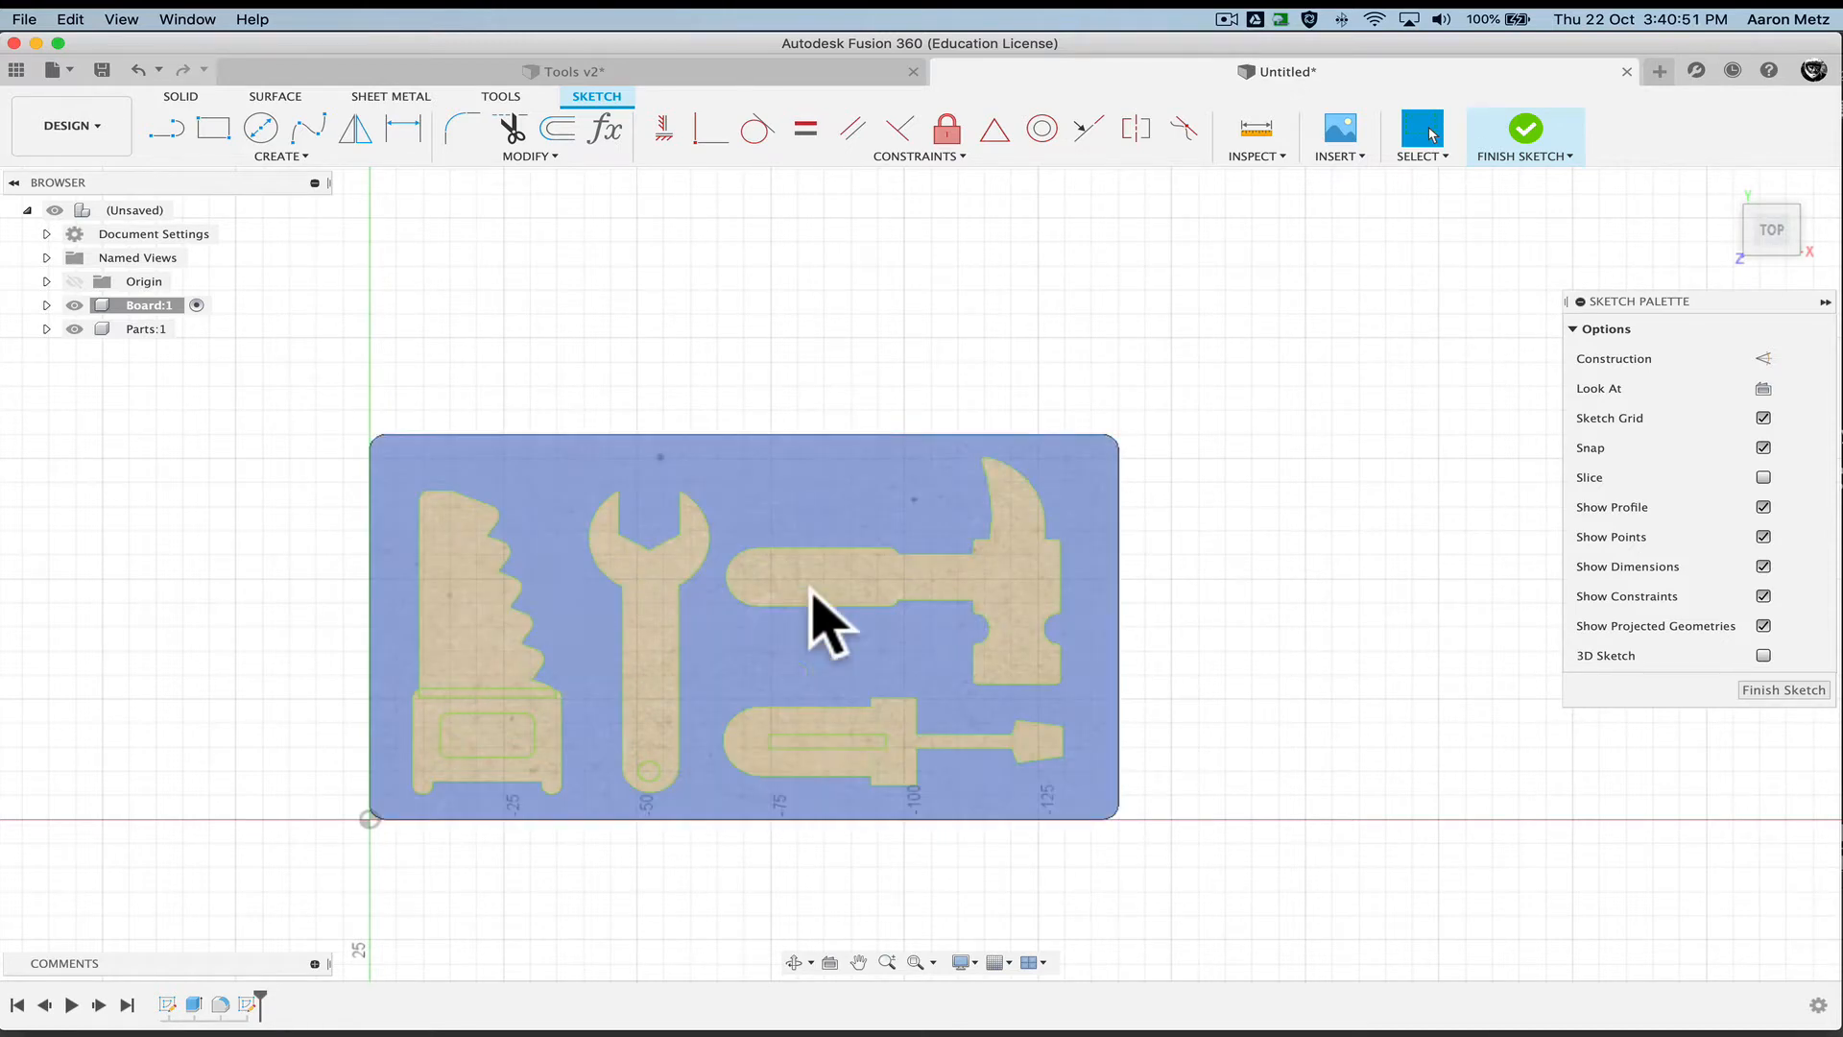
Hide the Board component's bodies so only the tool outlines in the sketch are displayed
scroll(461, 719, up, 5)
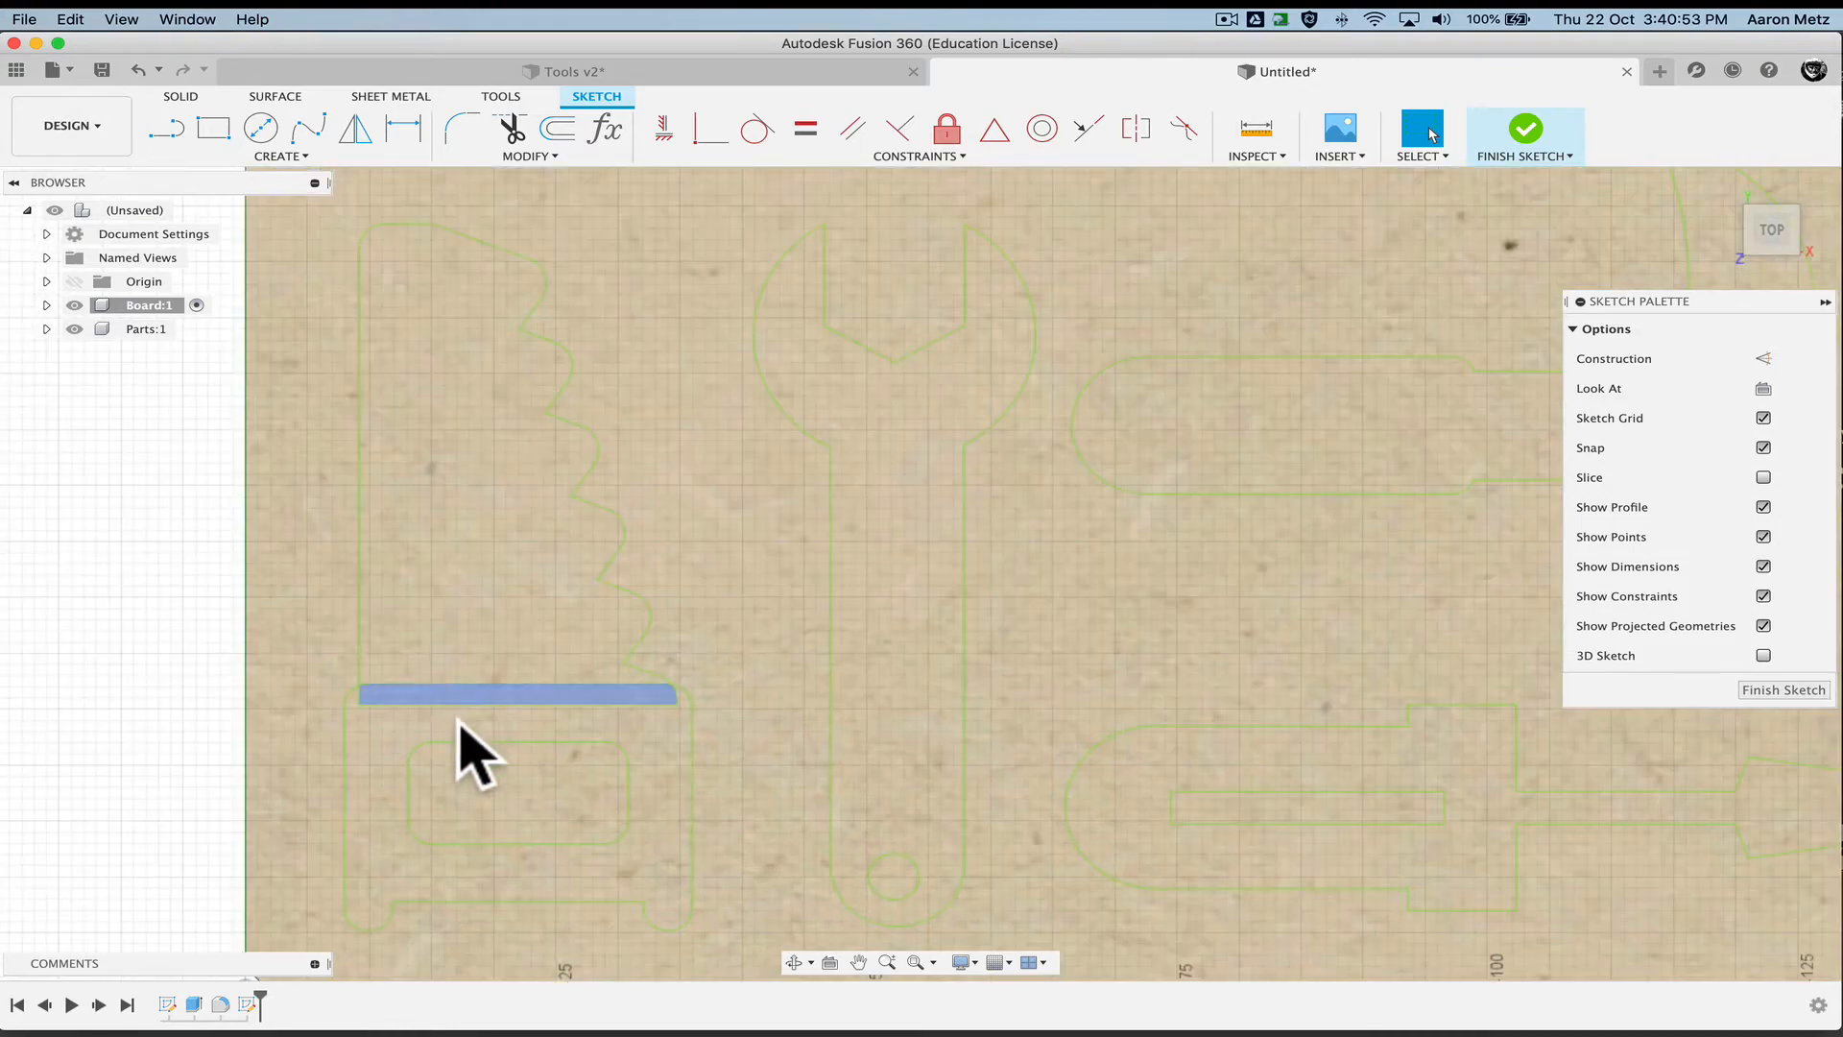
click(46, 305)
click(94, 352)
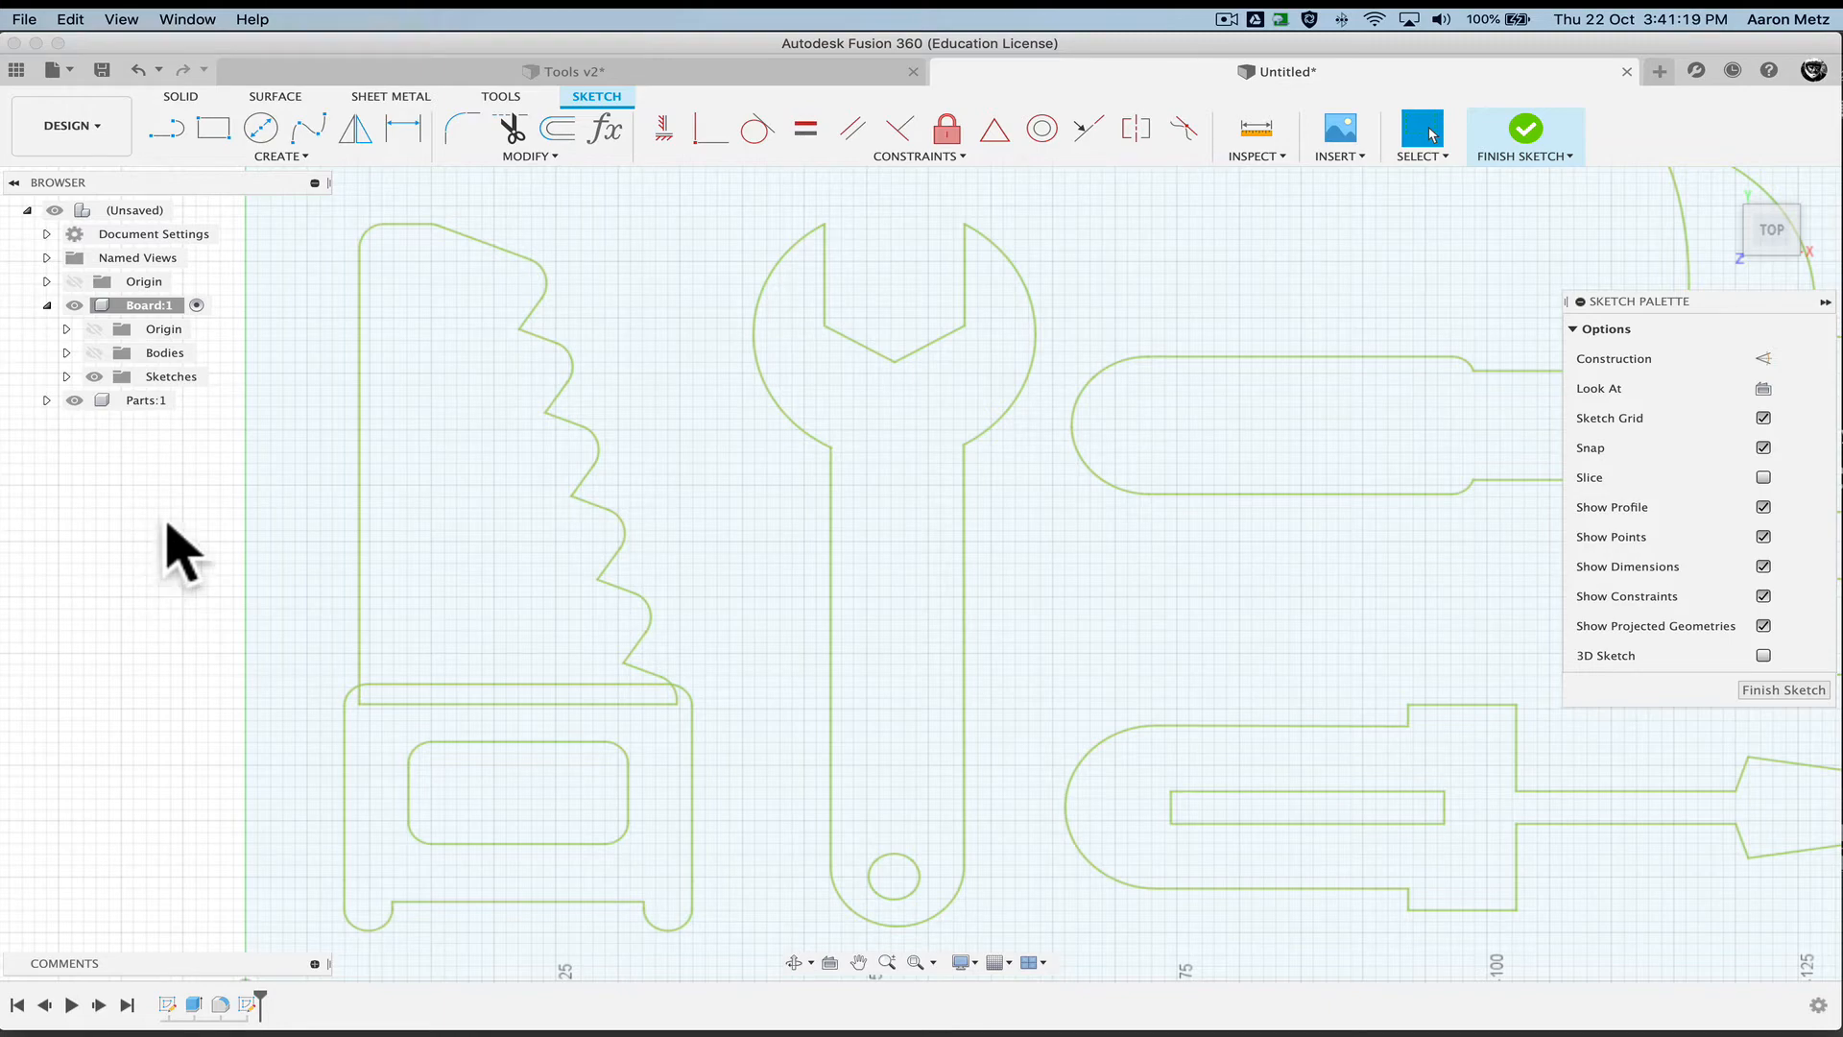
Trim the overlapping lines and corner arcs where the saw blade meets its handle, leaving one continuous saw outline
key(t)
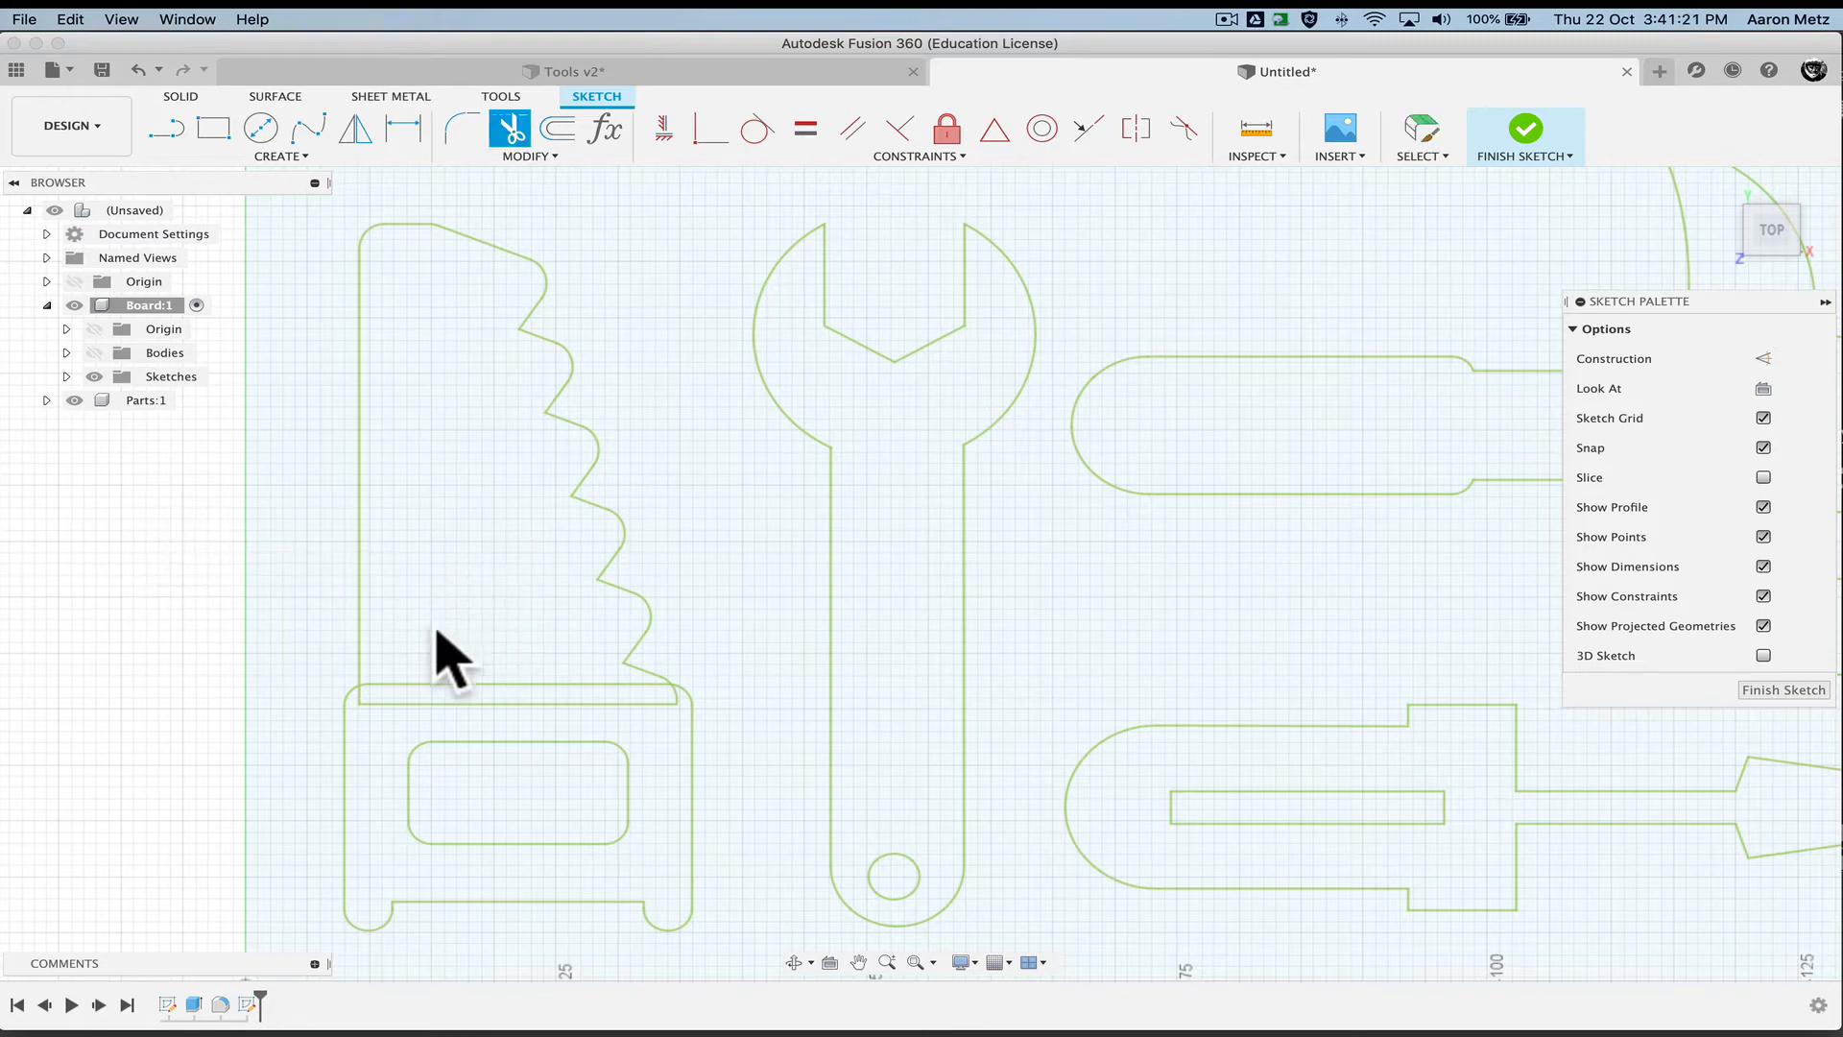
scroll(374, 710, up, 8)
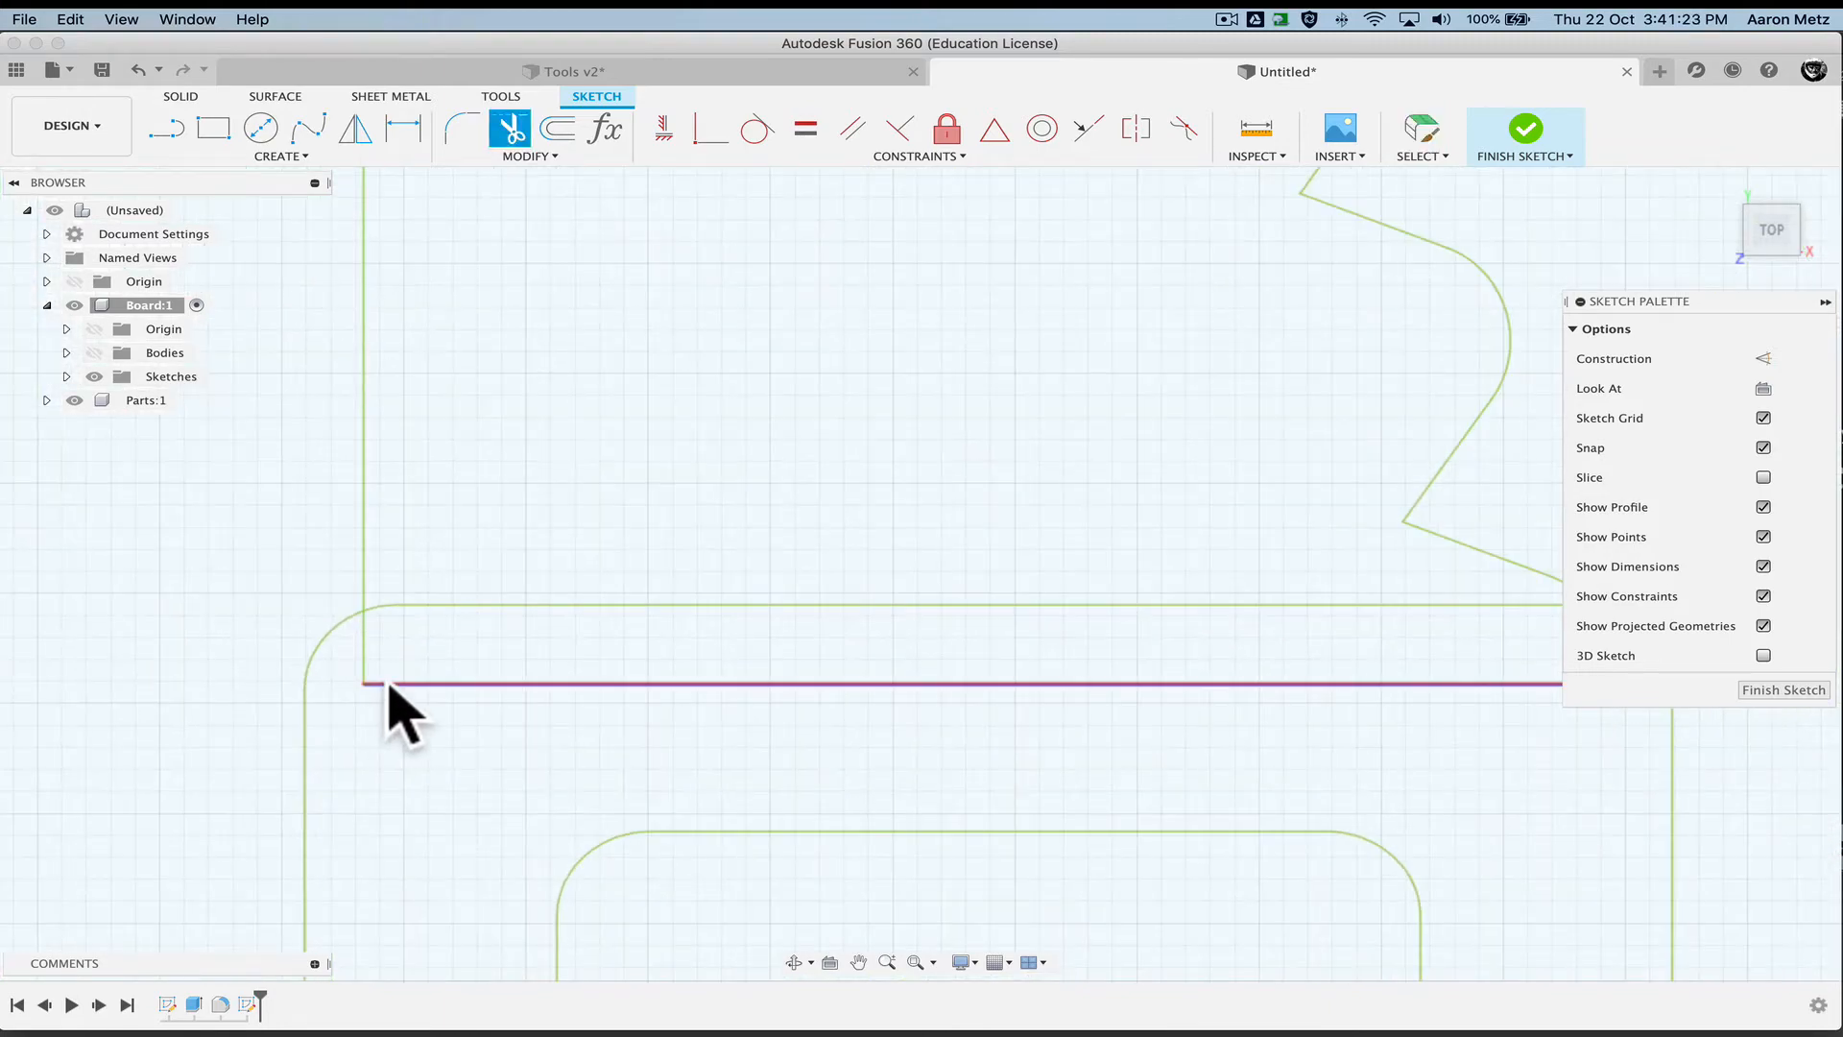
click(384, 687)
click(365, 671)
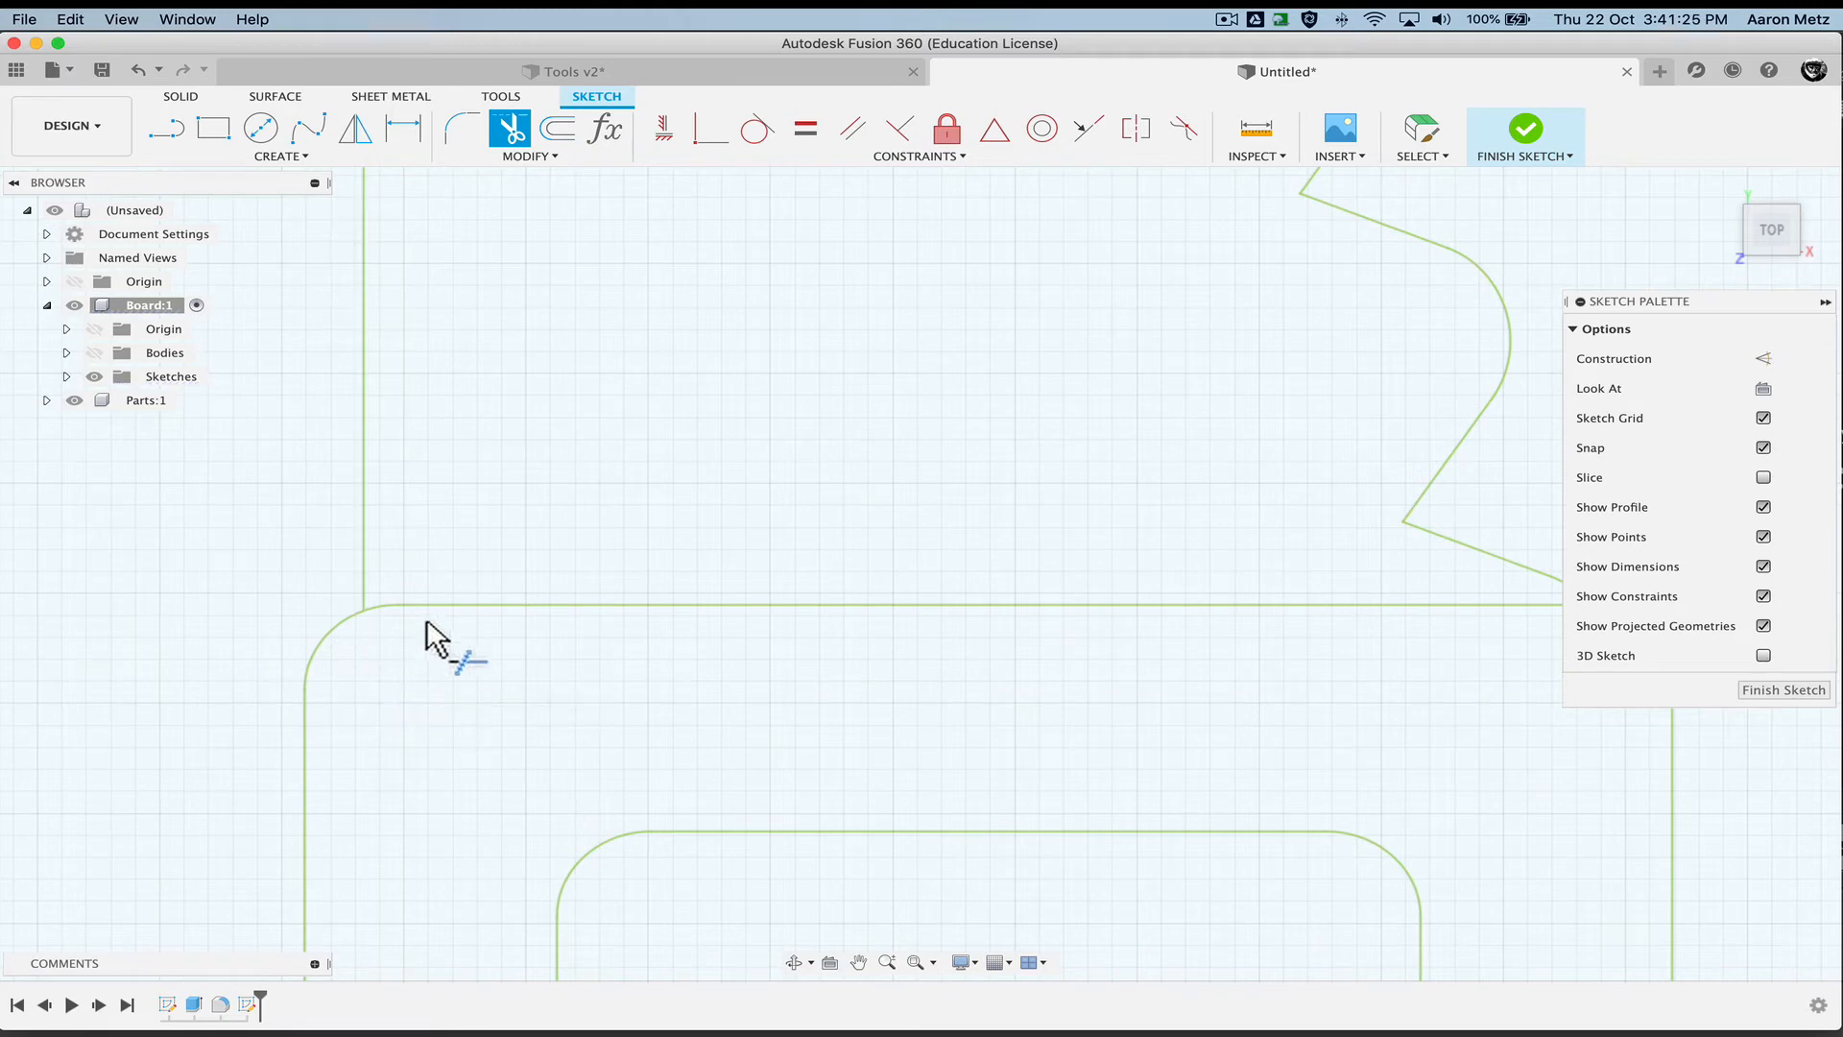
click(425, 607)
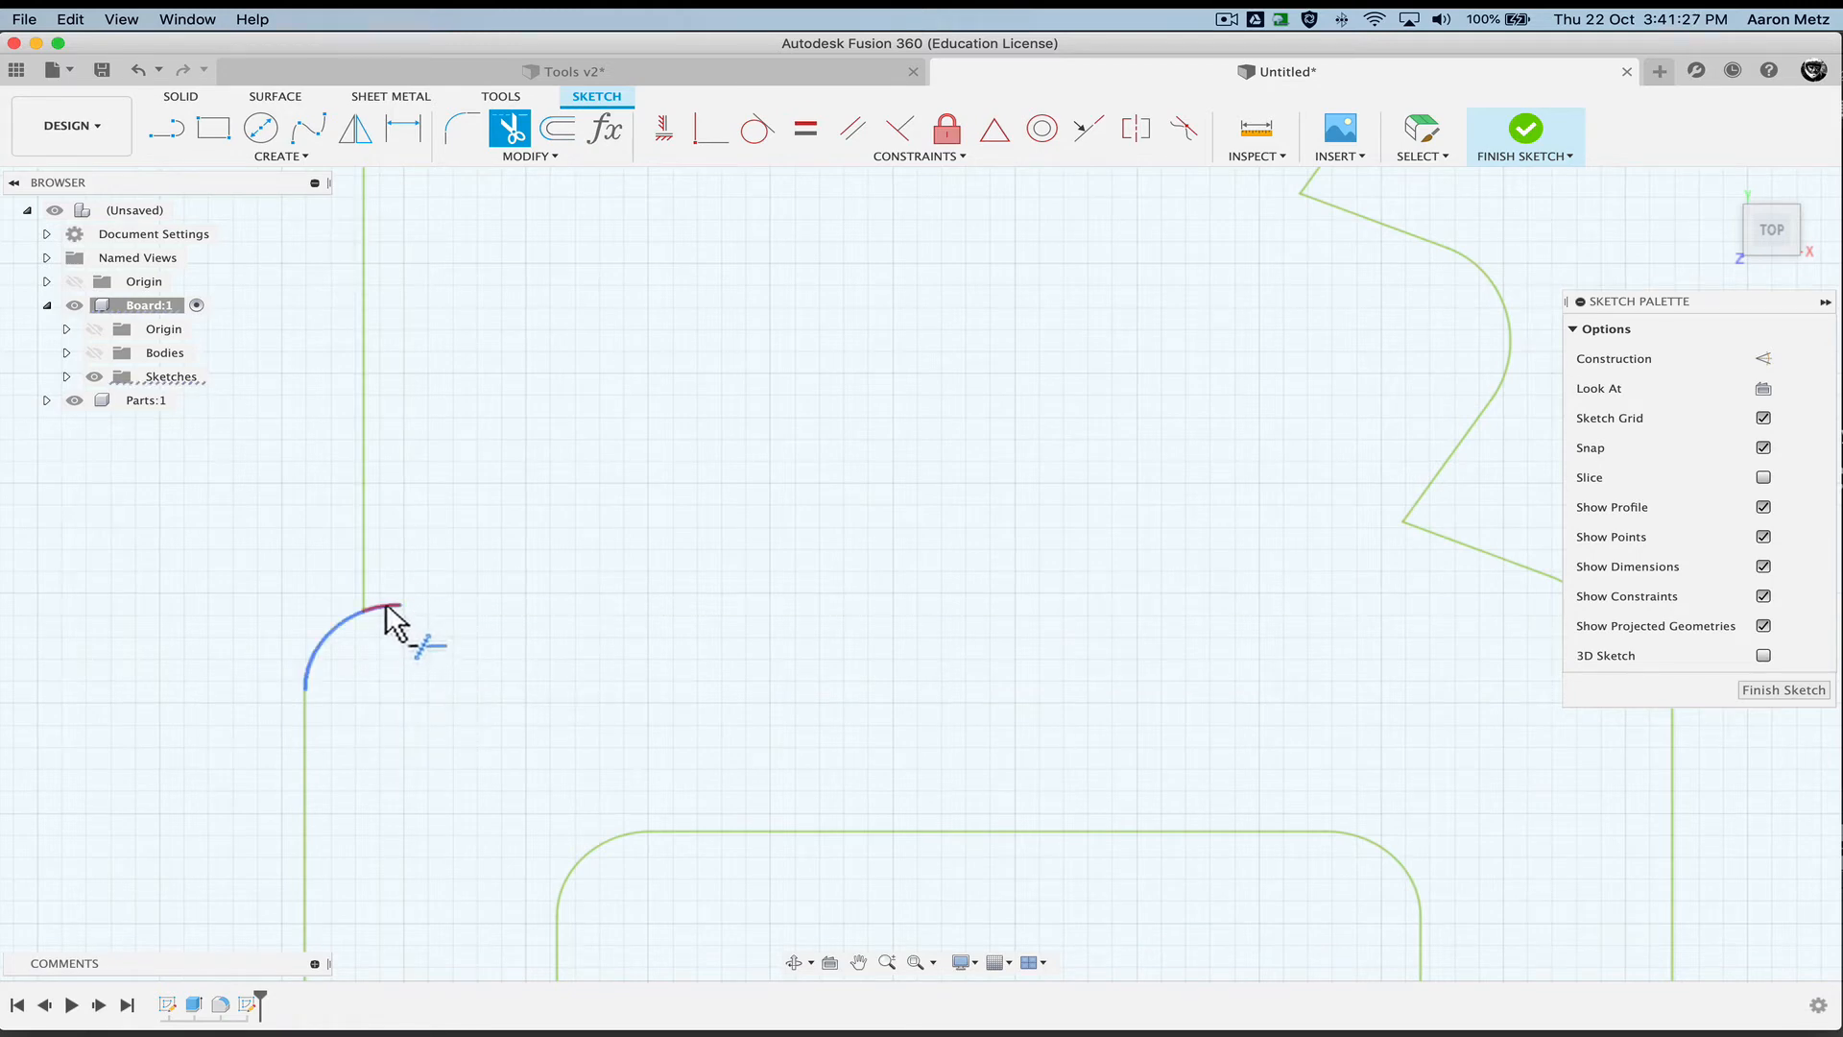
mouse_move(1413, 670)
middle_down()
mouse_move(1056, 671)
mouse_move(1148, 647)
middle_up()
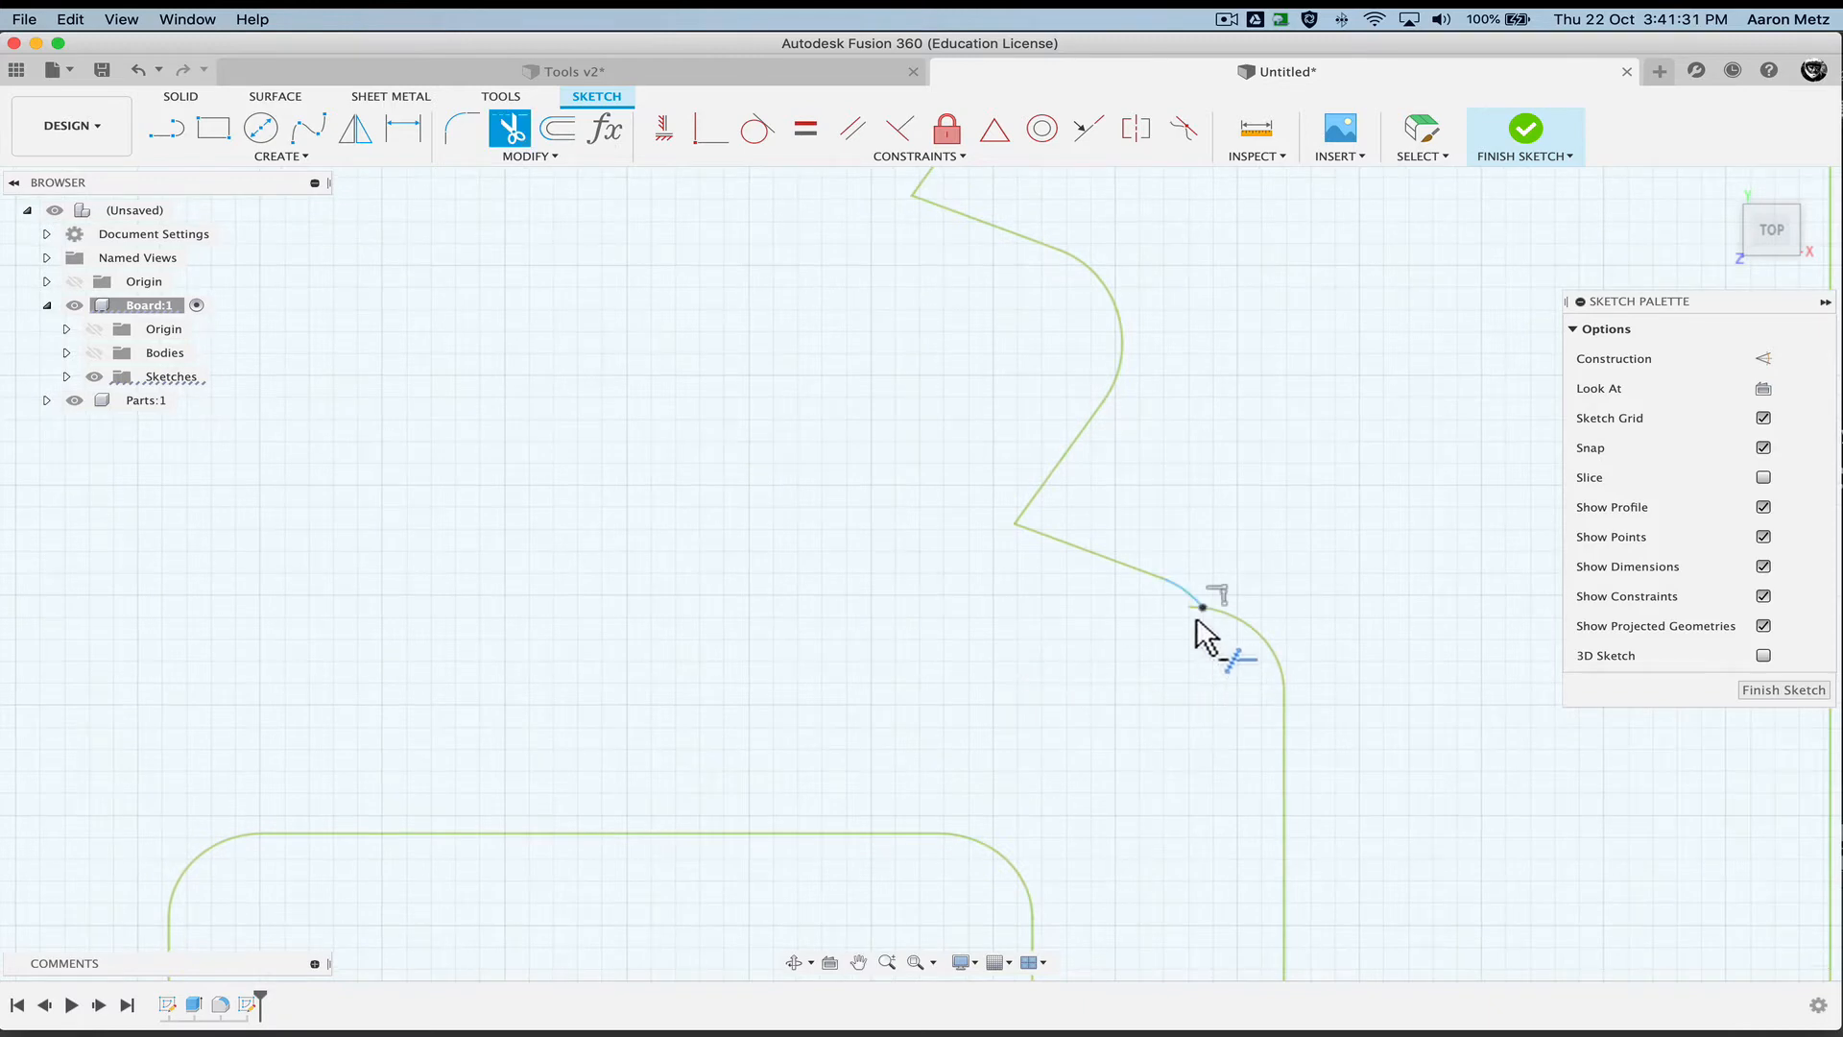
click(1199, 614)
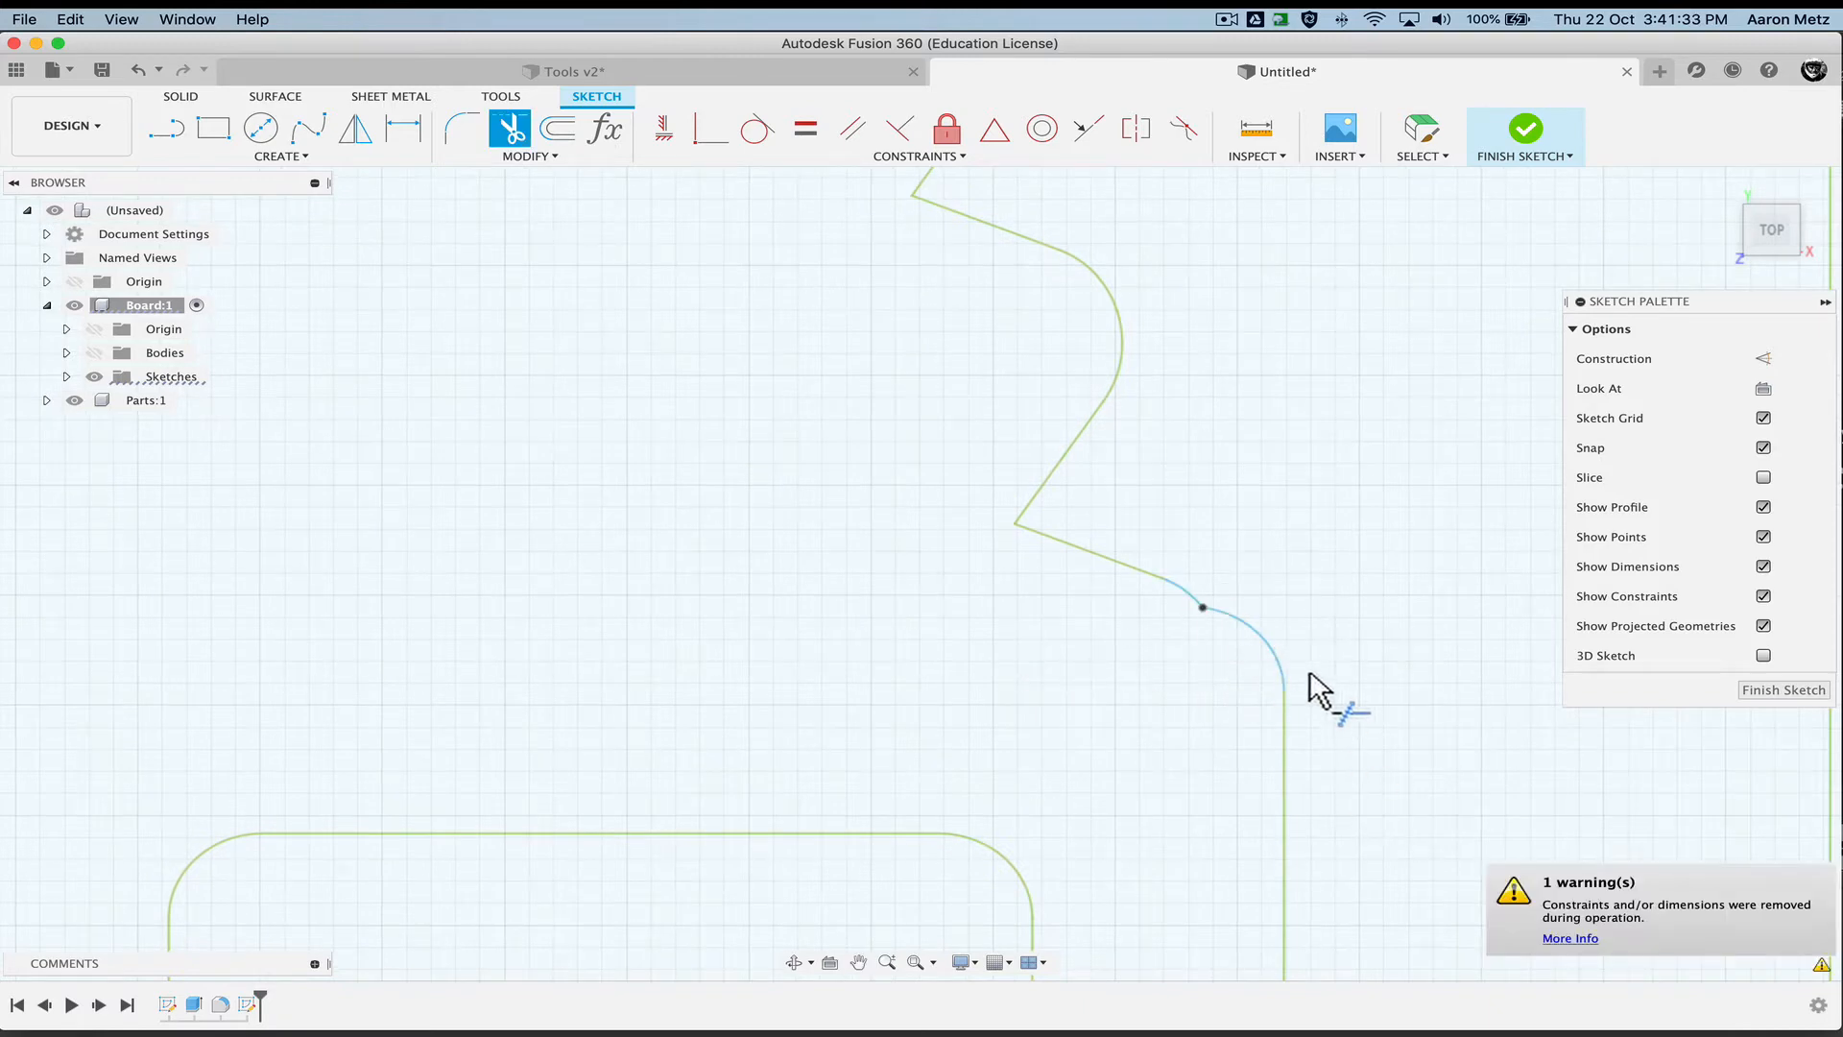
scroll(740, 487, down, 5)
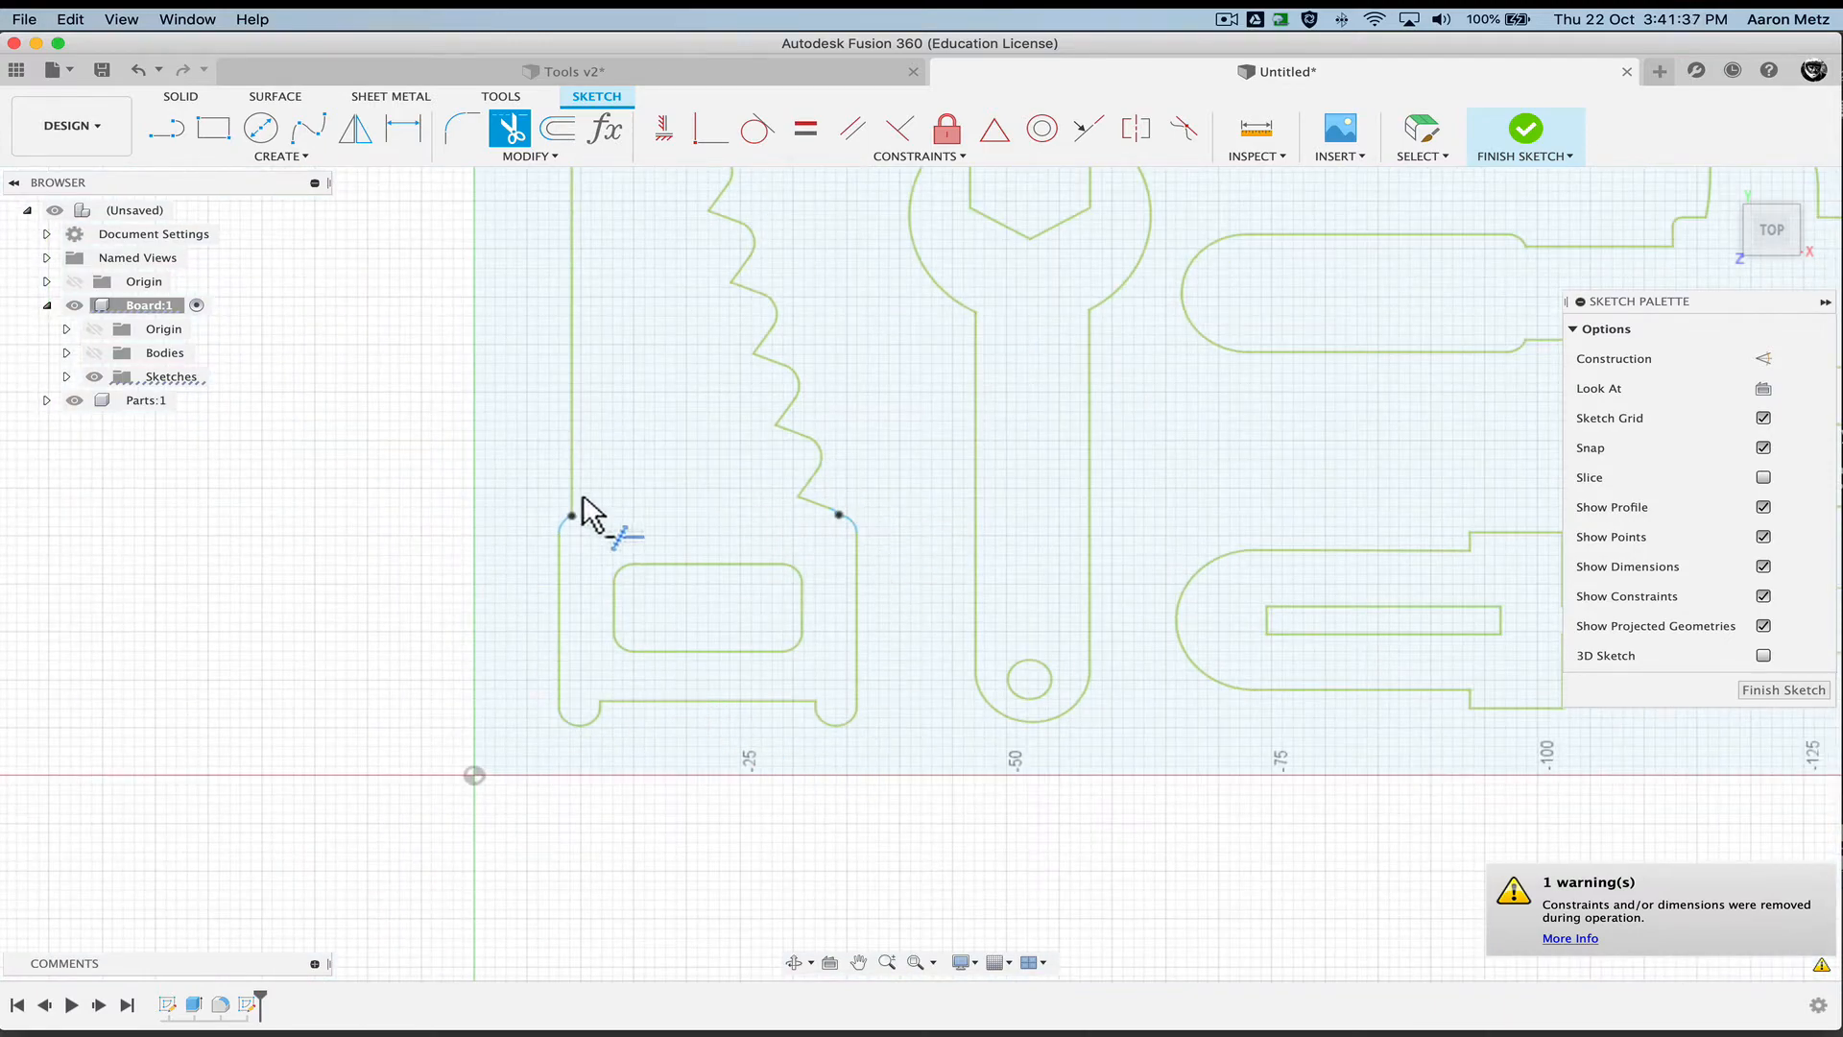
scroll(772, 374, down, 3)
middle_drag(1033, 423, 843, 522)
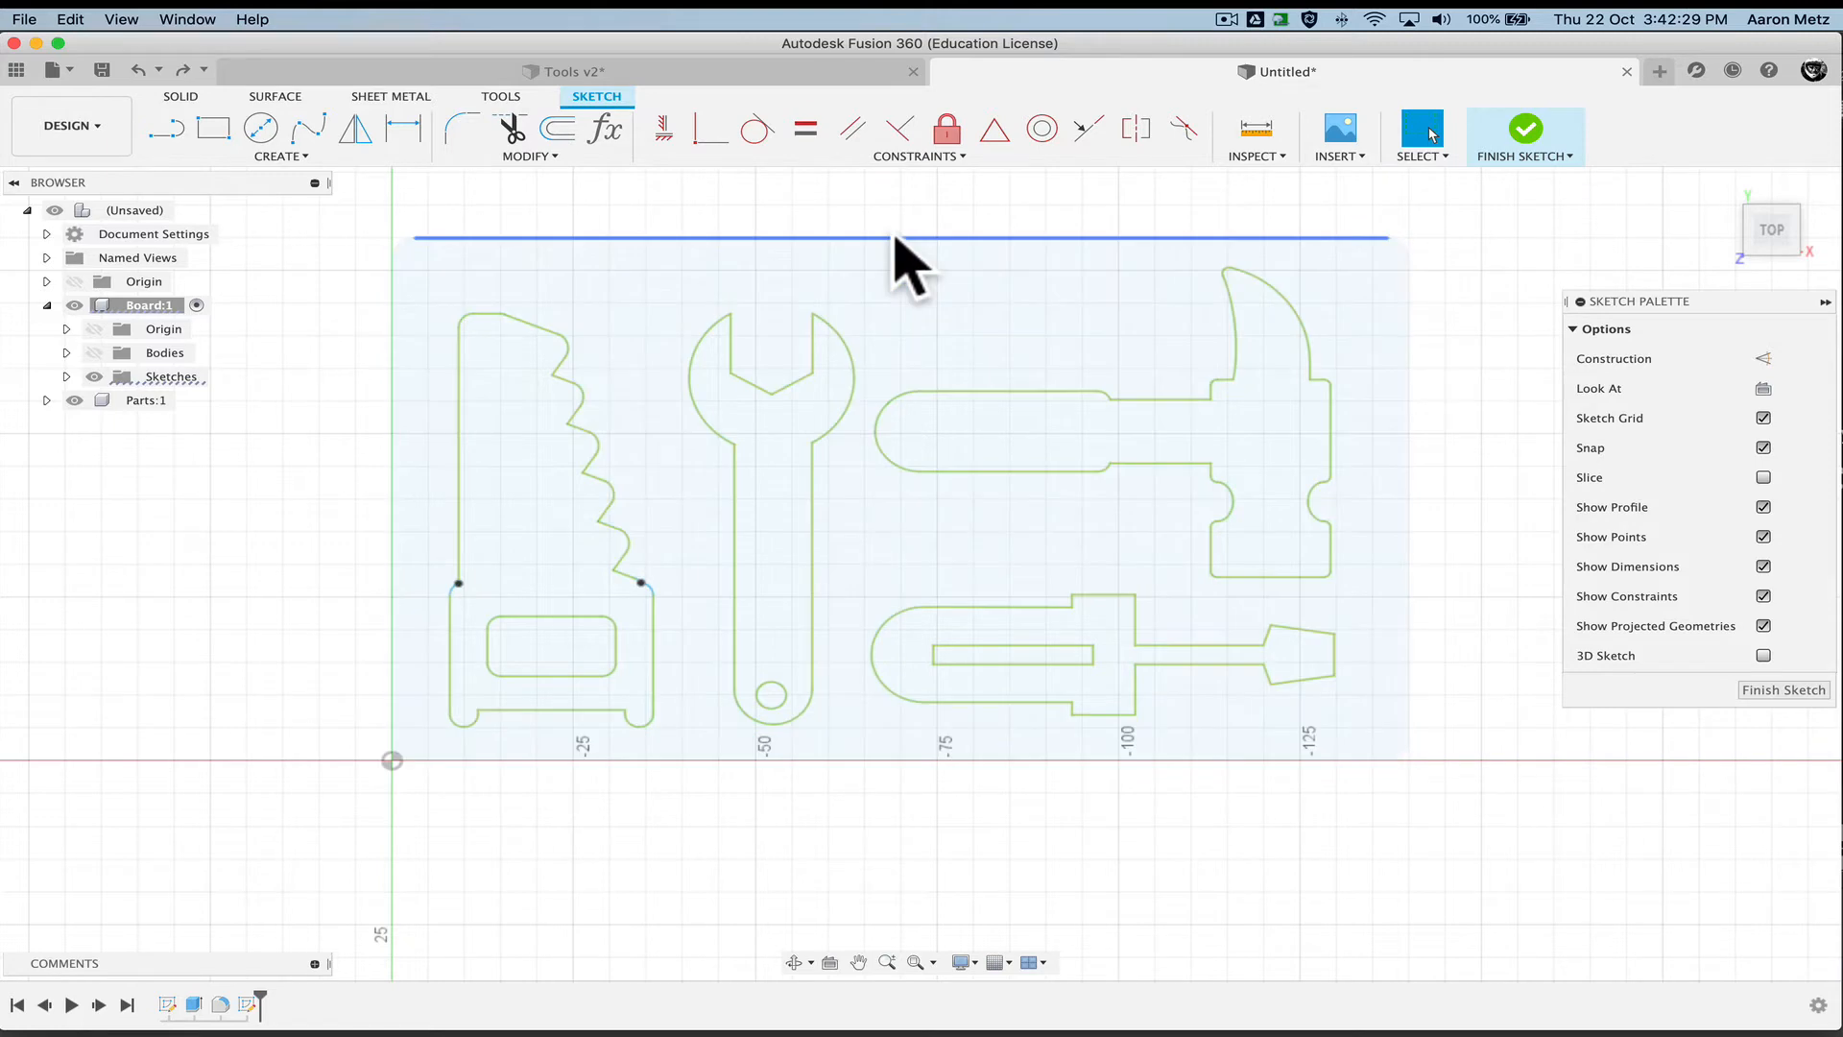
Offset the chained outer saw outline outward by the clearance user parameter
key(o)
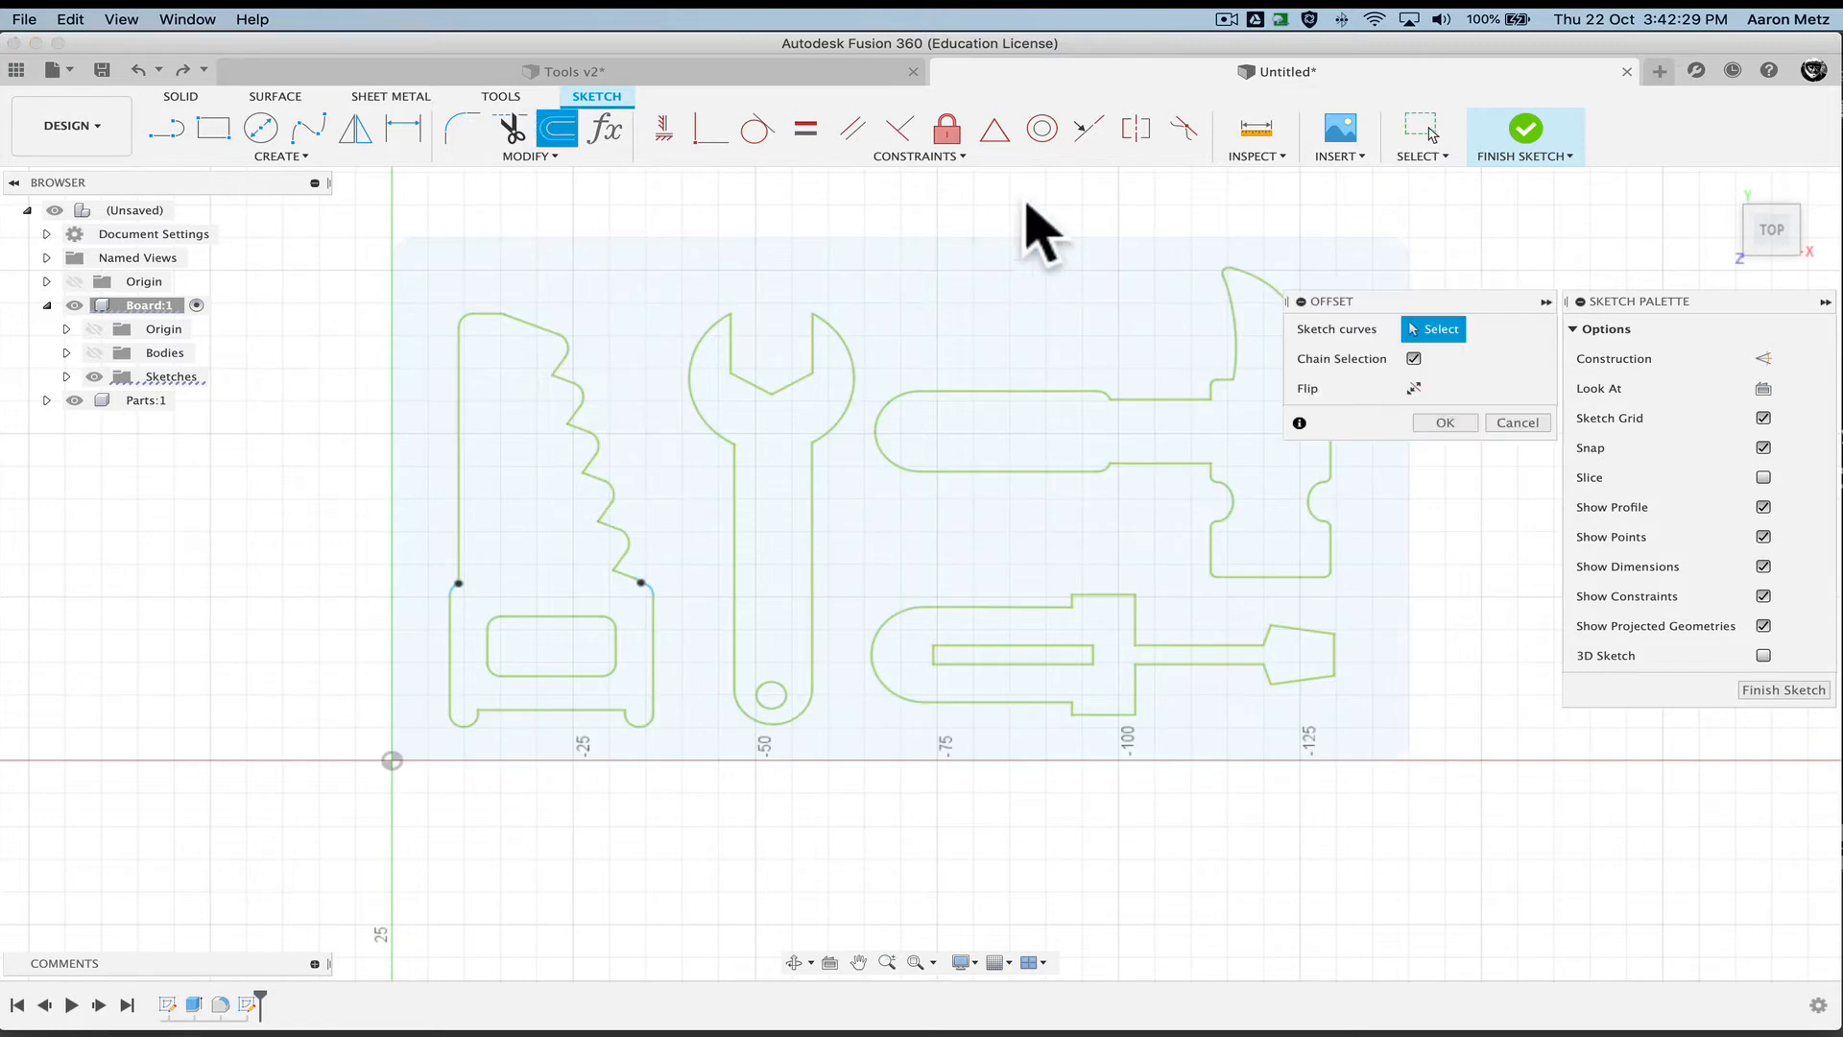
click(1415, 359)
click(488, 309)
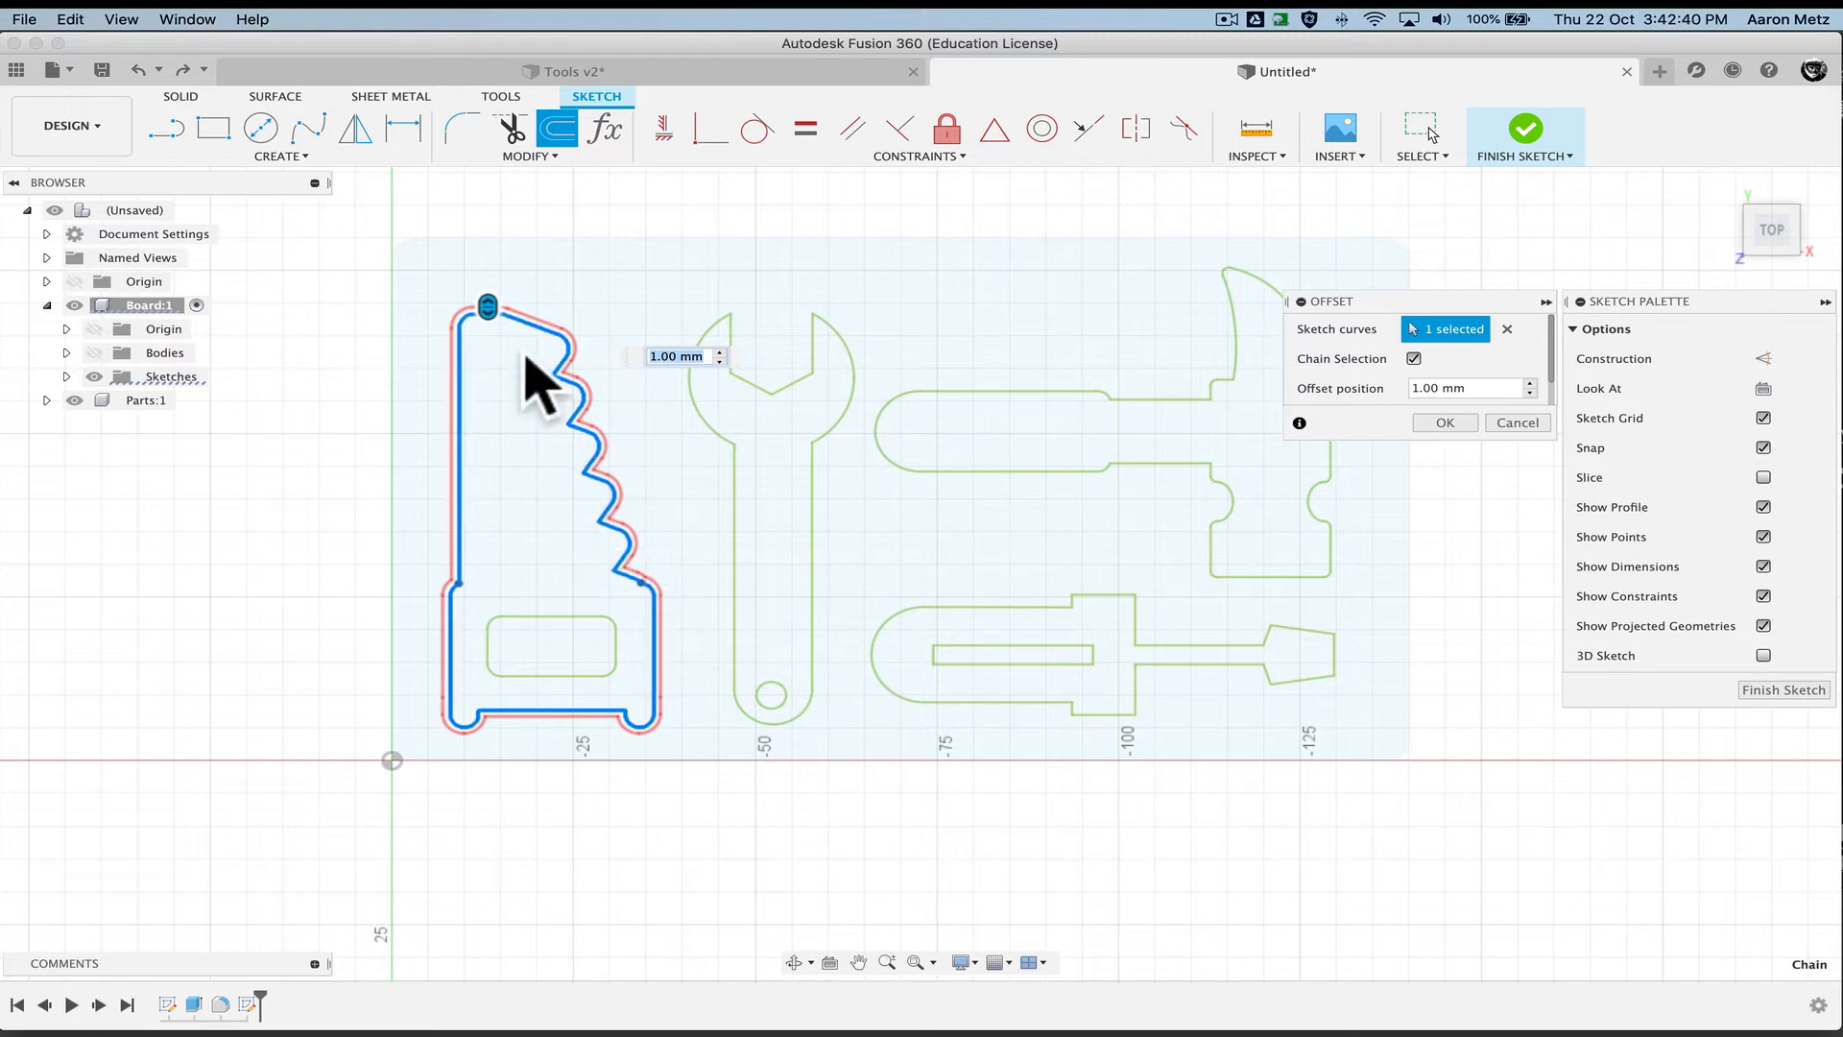
scroll(576, 422, up, 5)
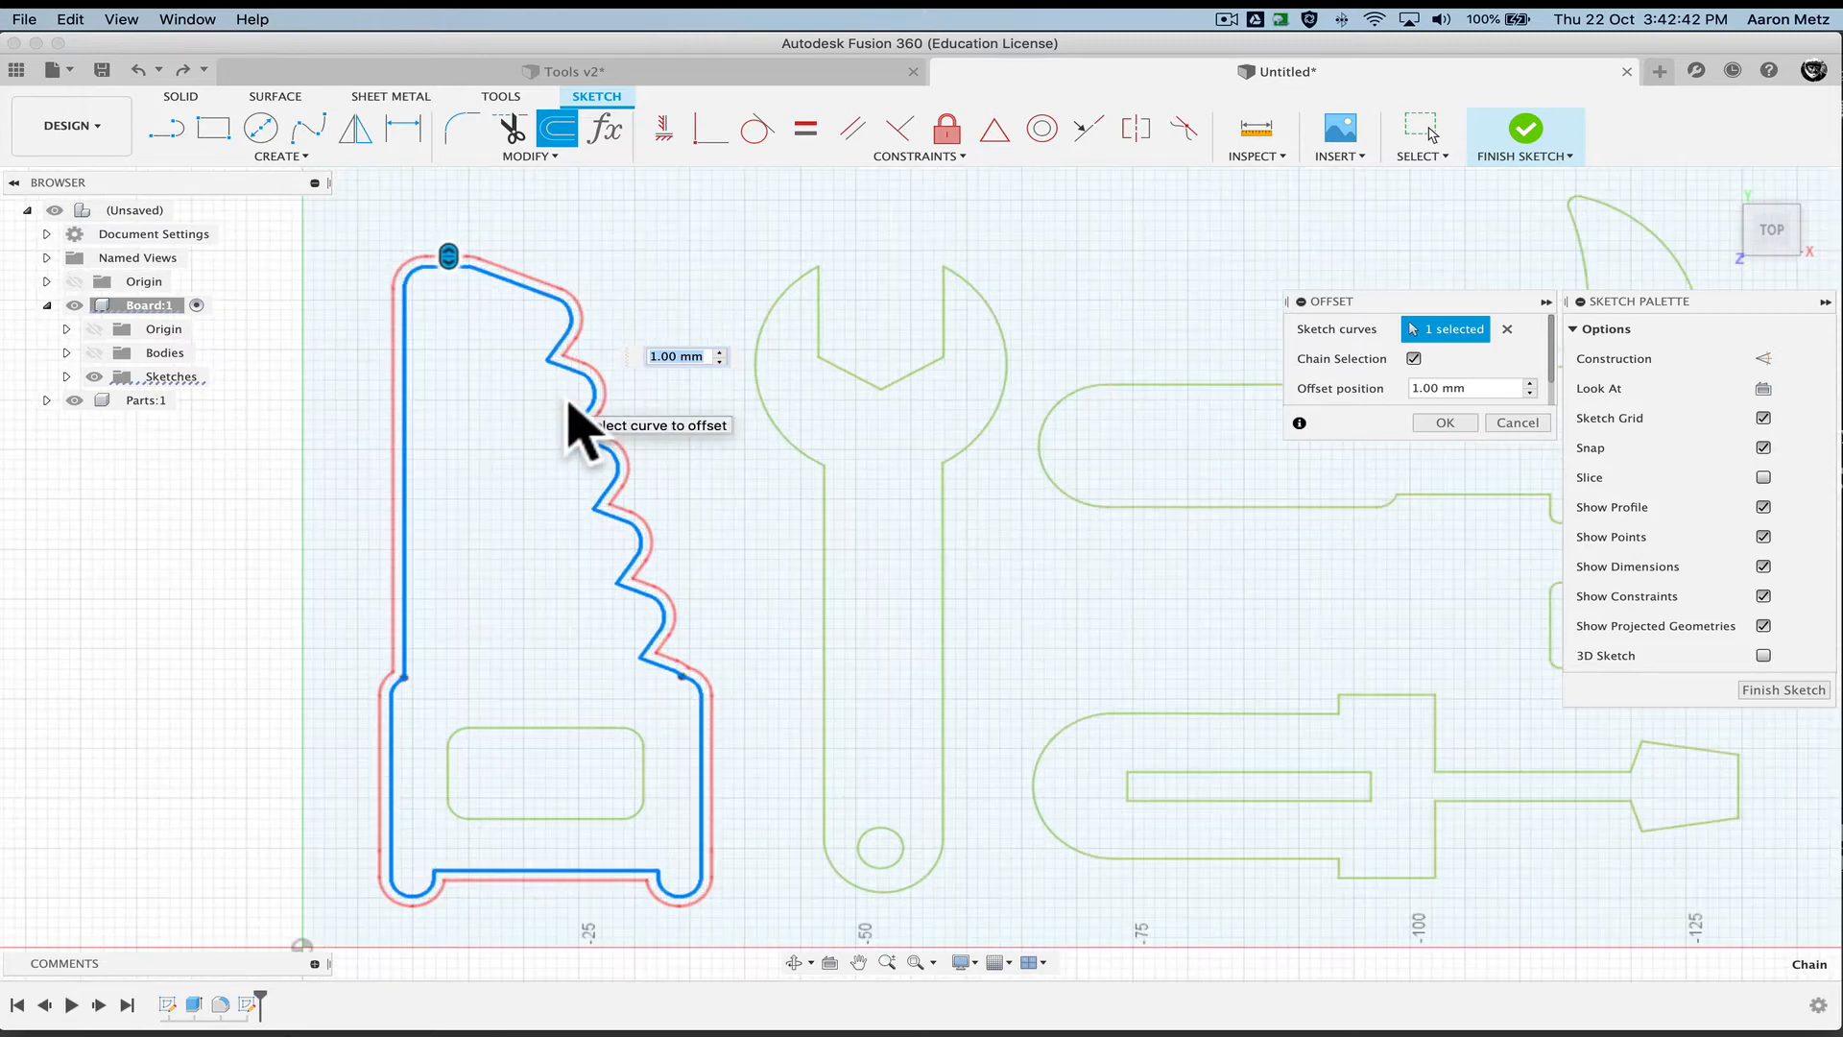
mouse_move(387, 179)
mouse_down()
mouse_move(386, 221)
mouse_move(389, 186)
mouse_up()
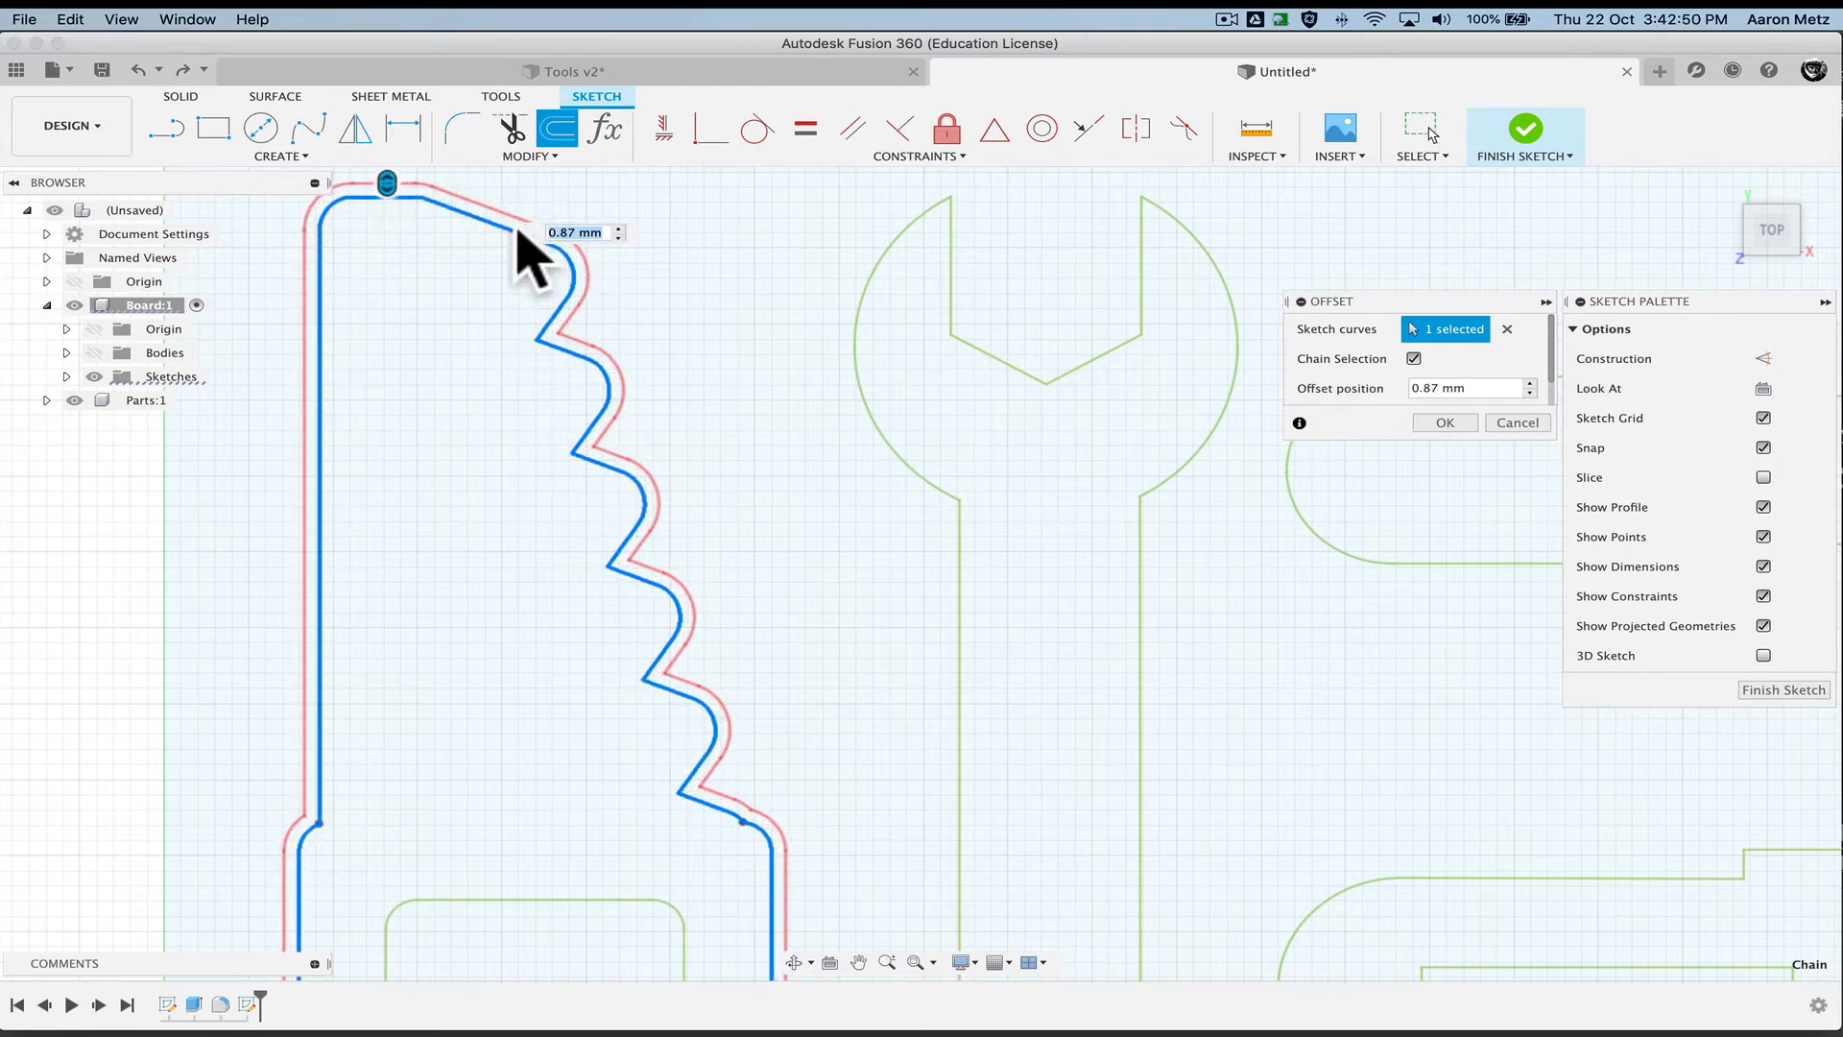
mouse_move(387, 180)
mouse_down()
mouse_move(387, 206)
mouse_move(386, 182)
mouse_up()
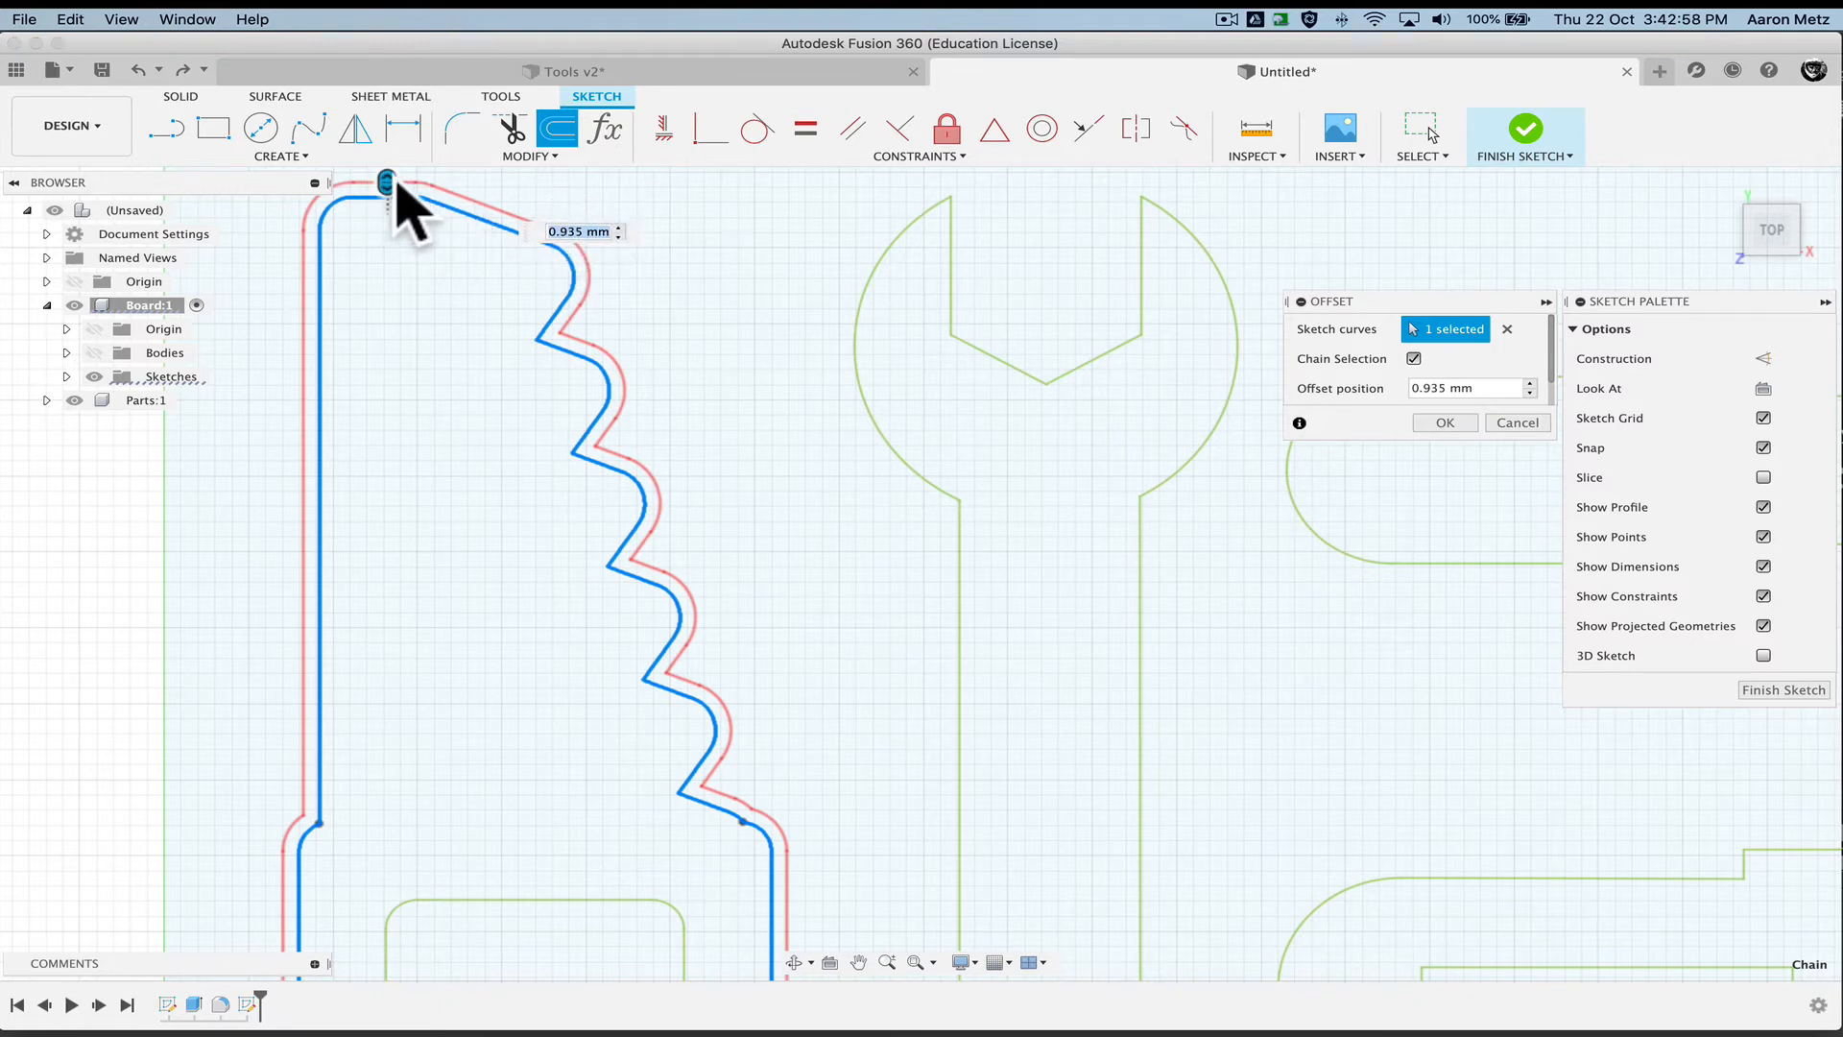
drag(391, 182, 391, 183)
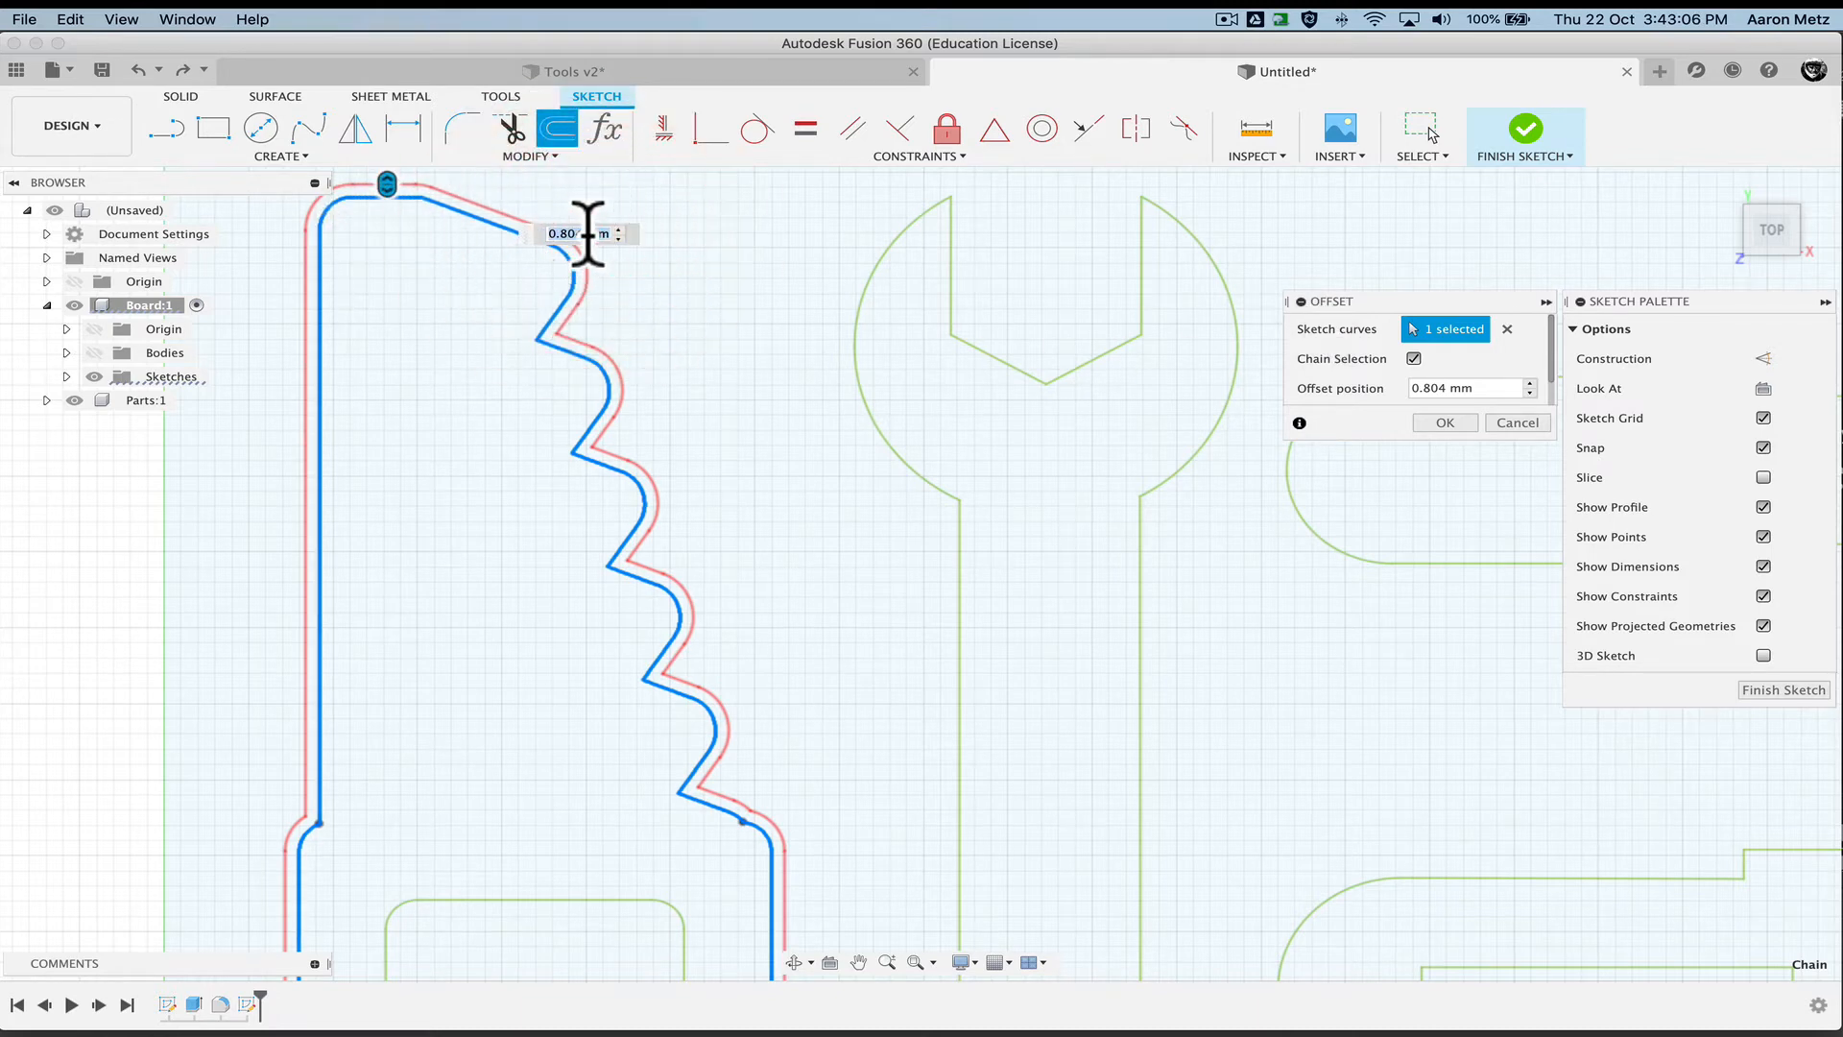
text(cl)
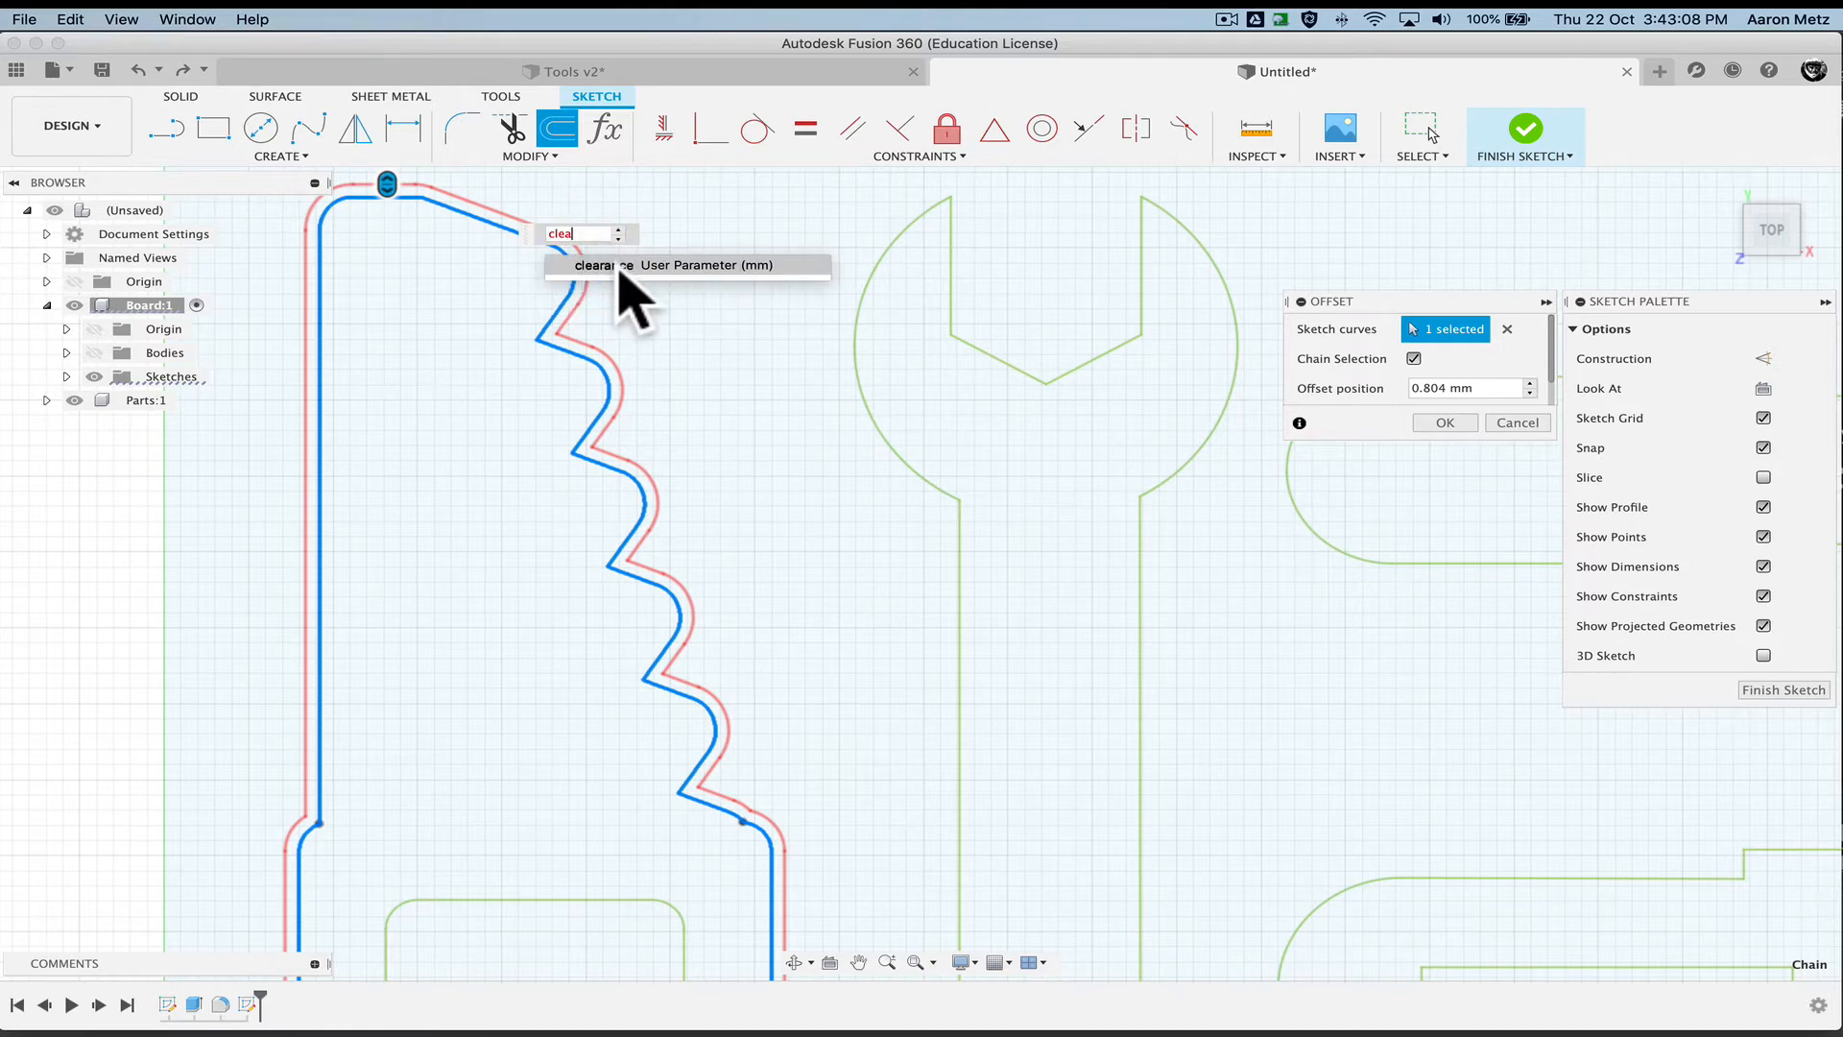
text(ea)
click(619, 267)
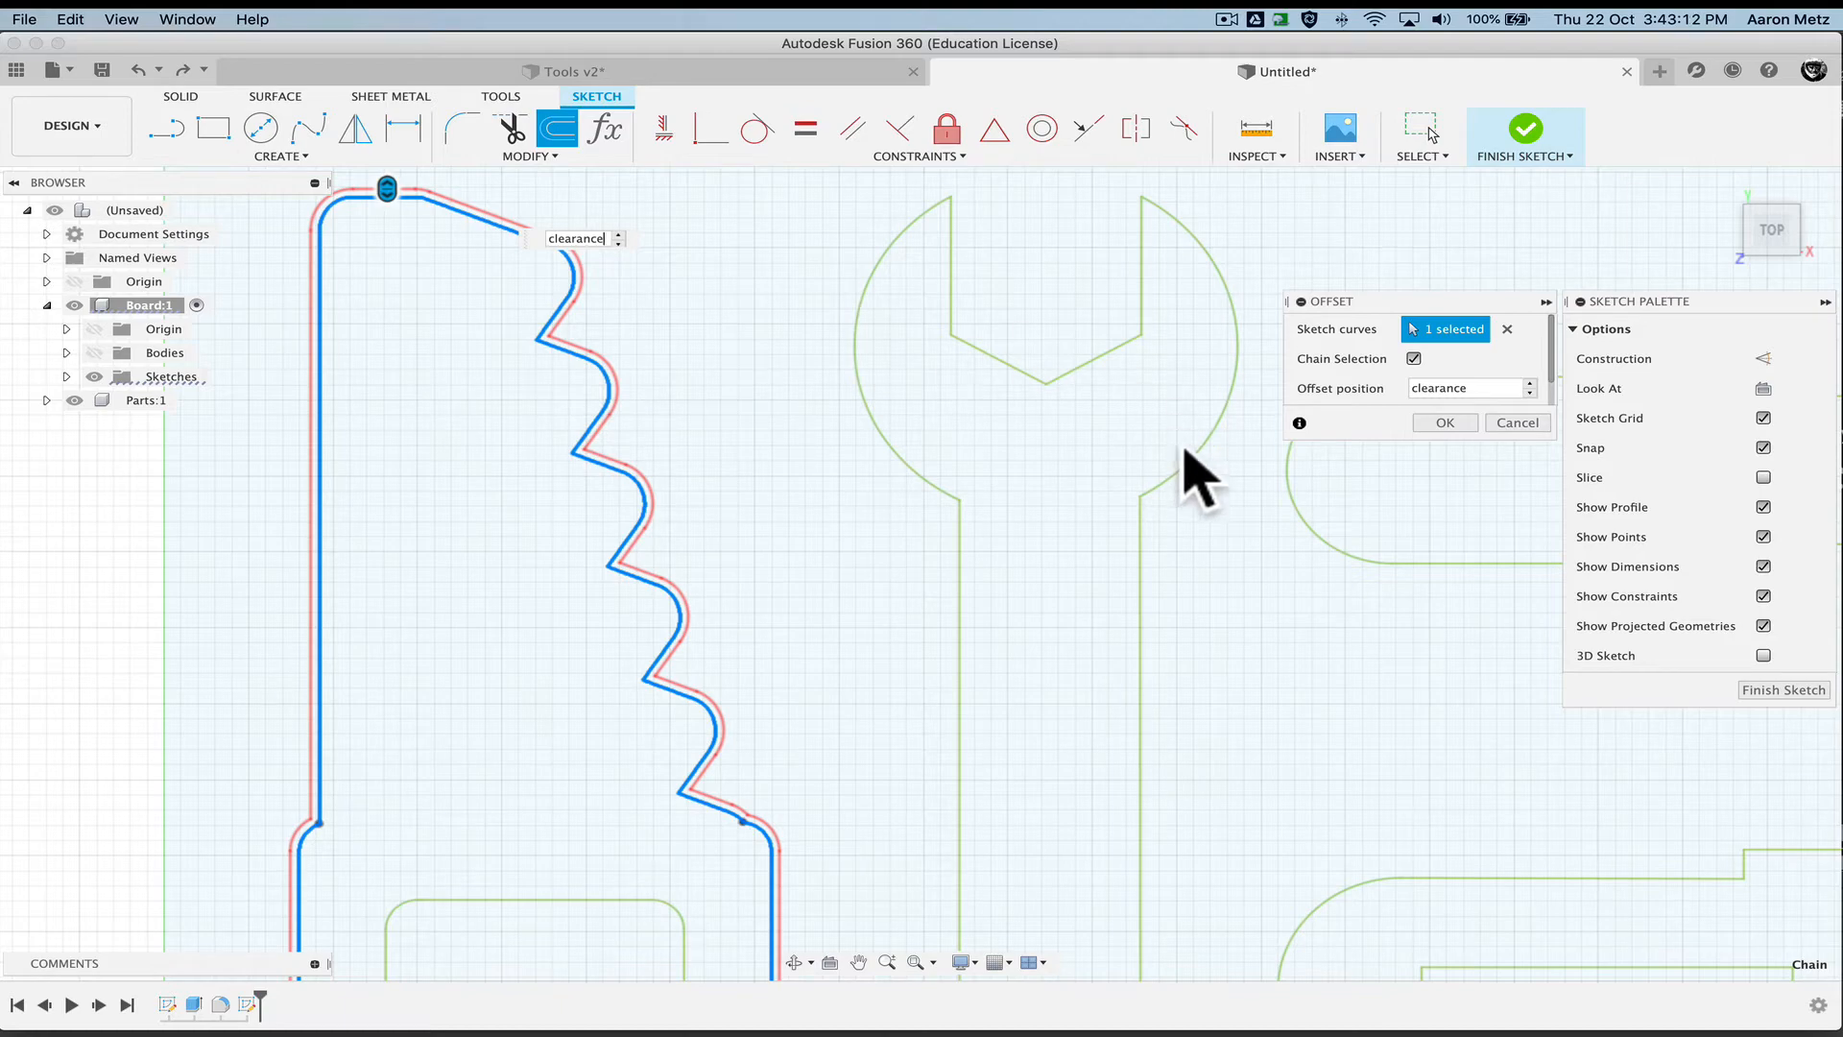
click(1444, 422)
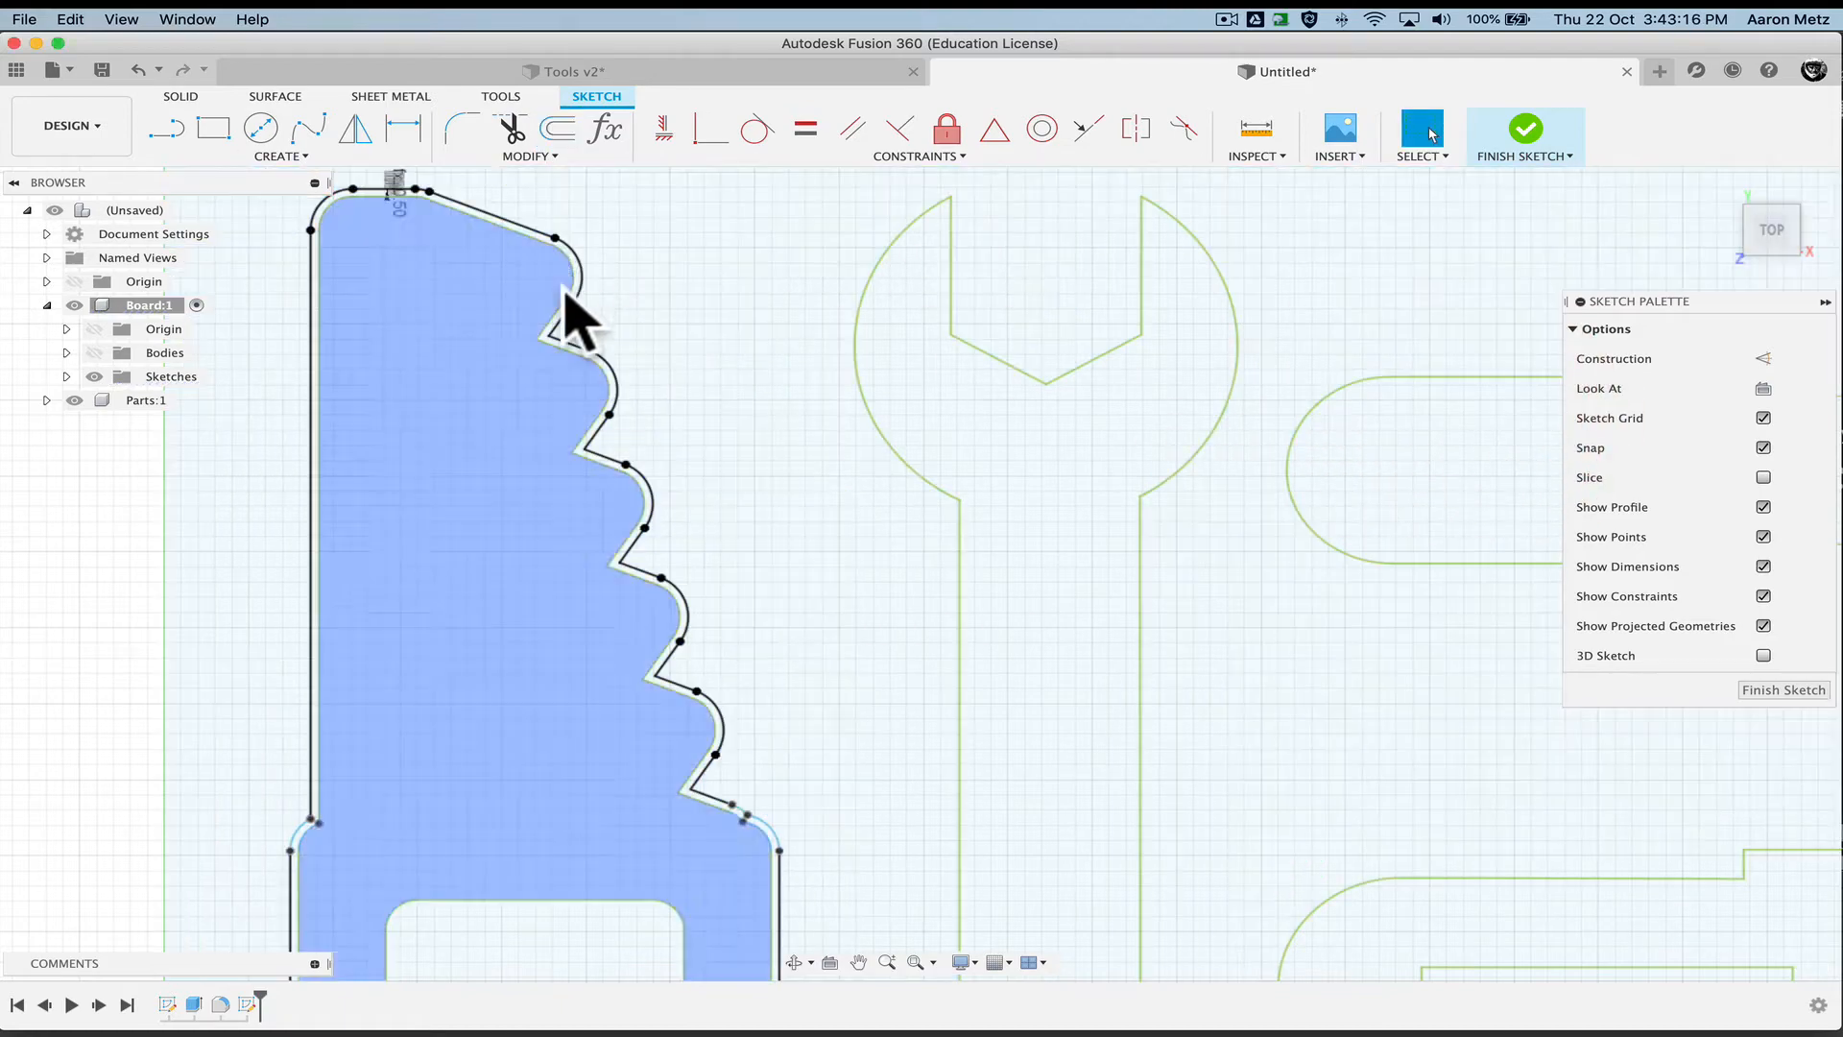
Offset the wrench's outer outline outward by the clearance user parameter
key(o)
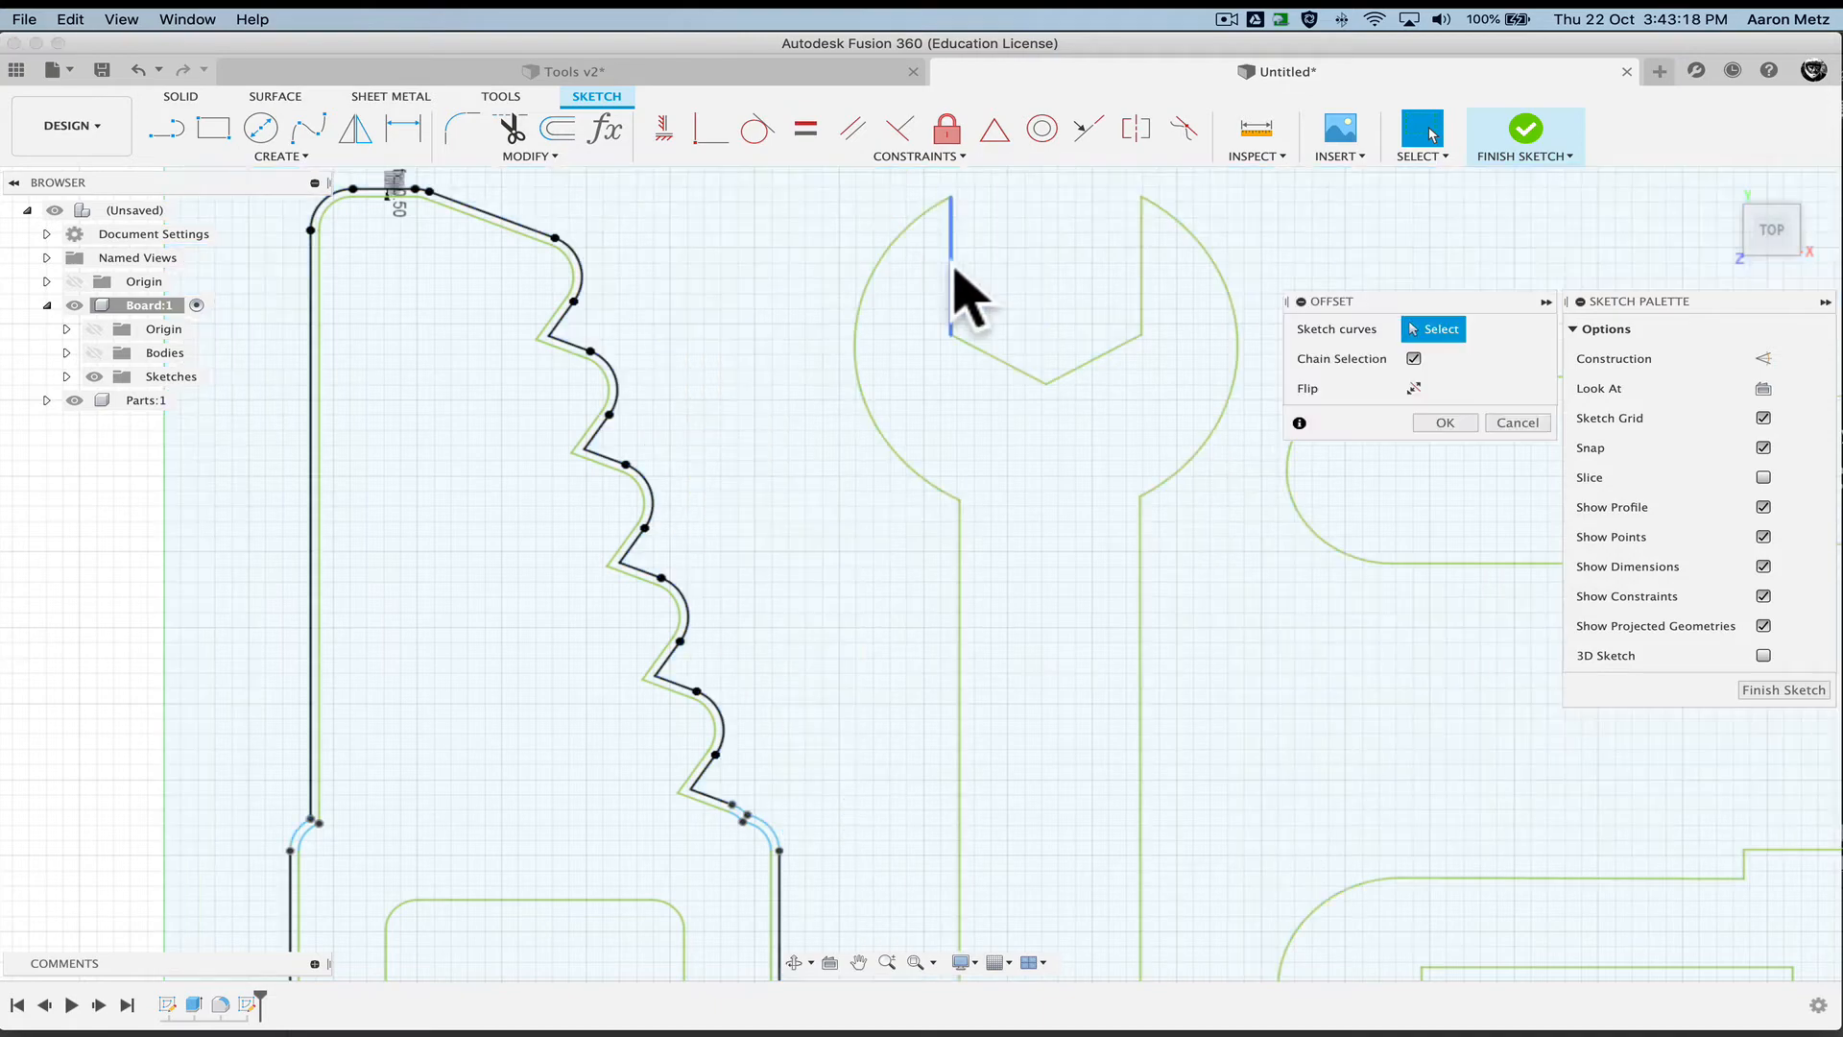
click(905, 221)
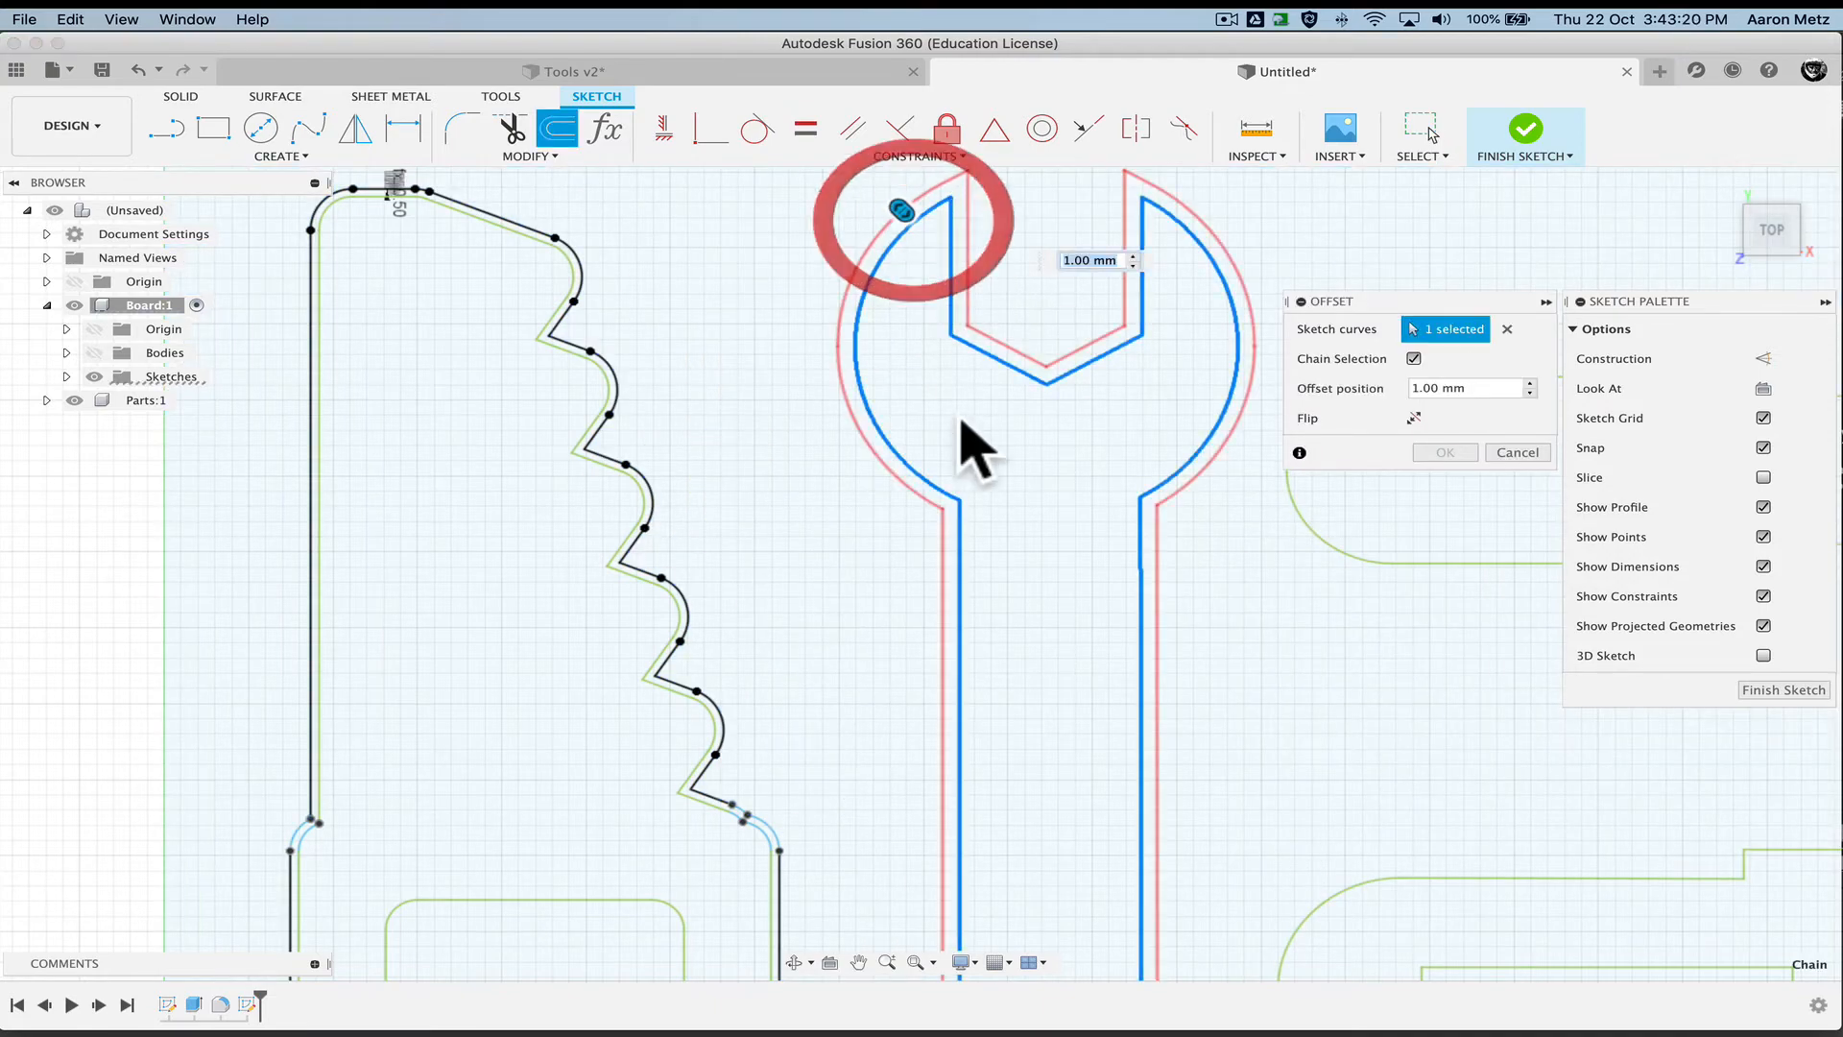
scroll(977, 446, down, 3)
scroll(1202, 643, down, 1)
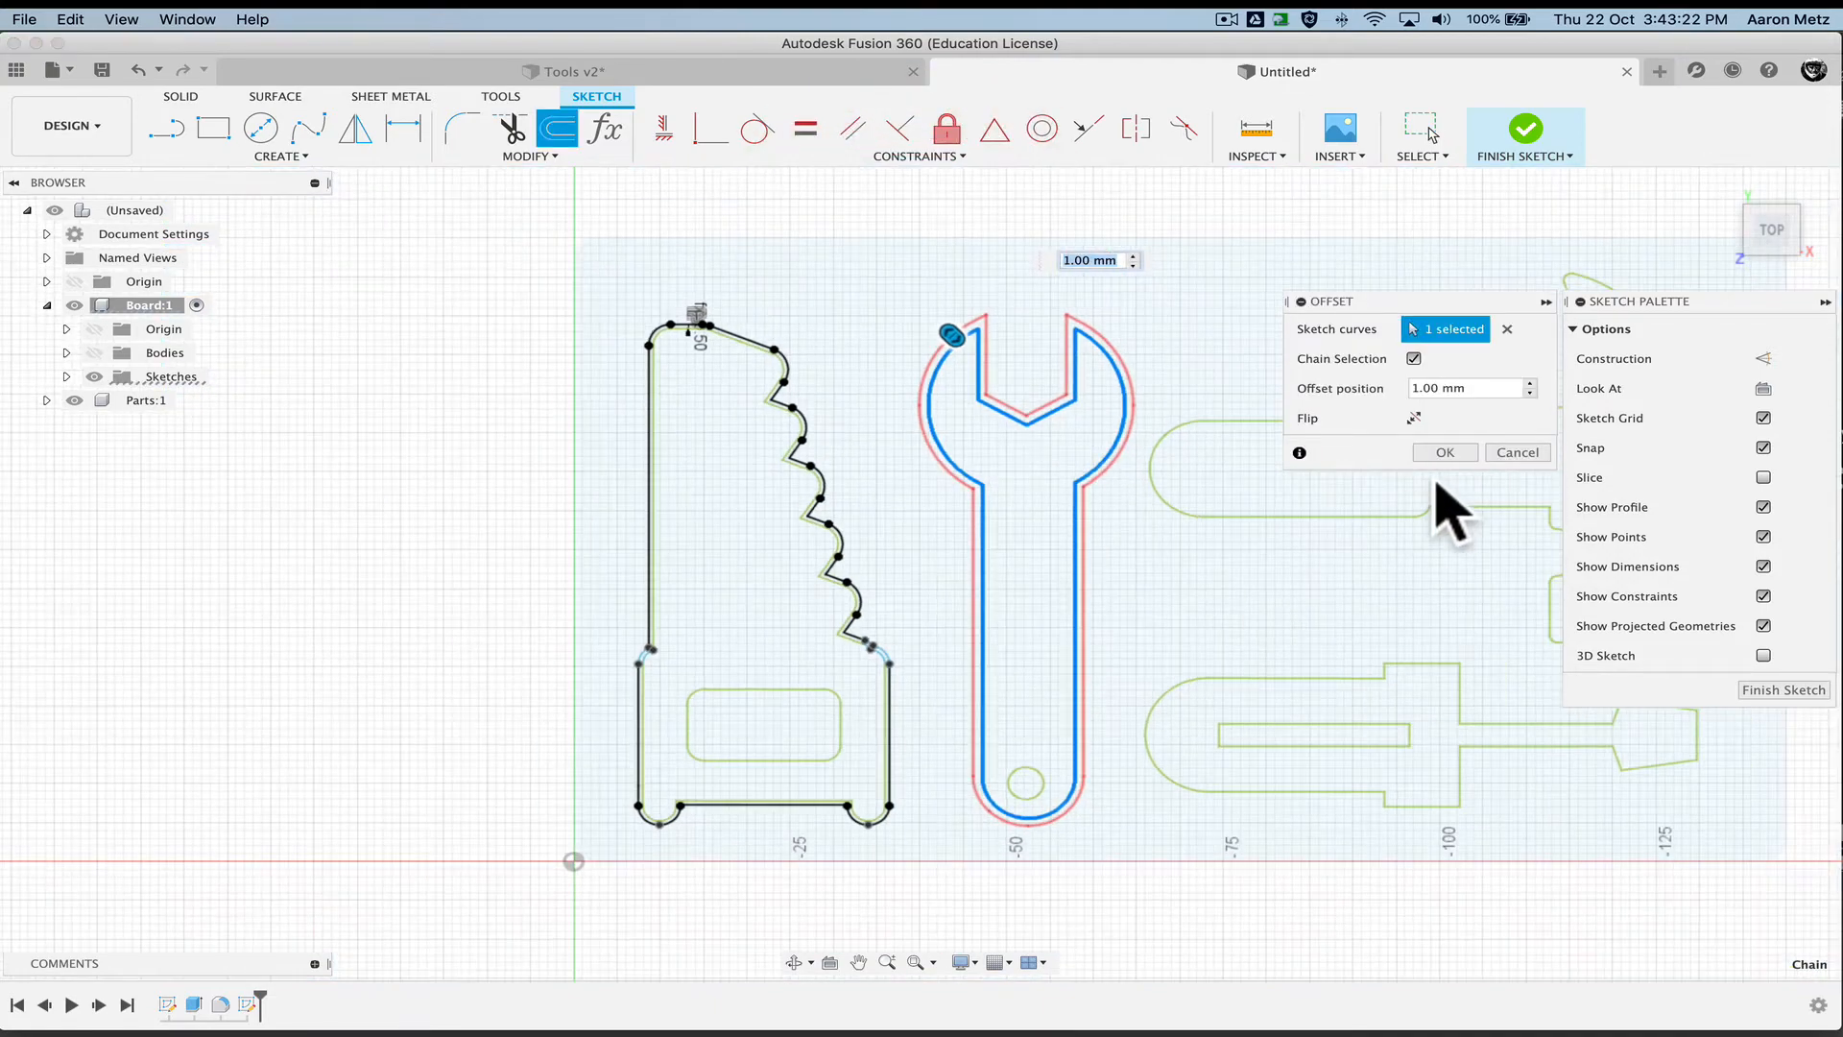
text(clear)
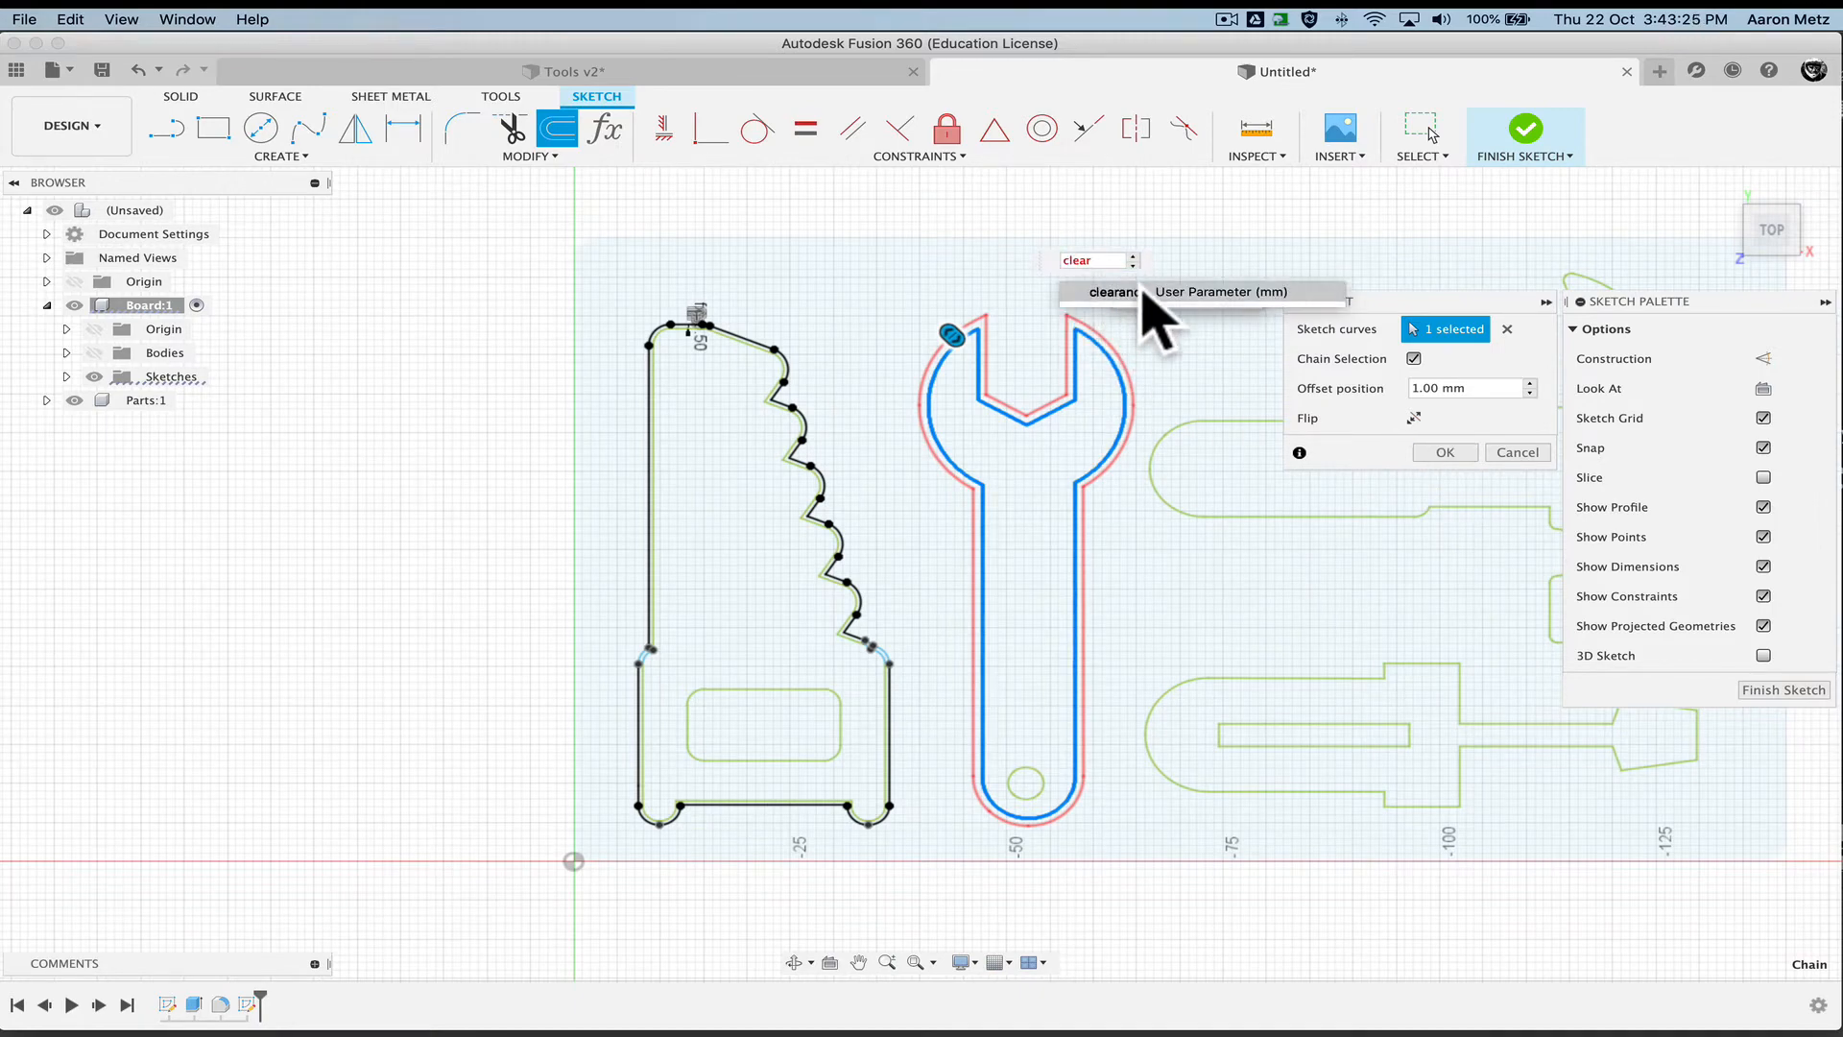
click(1147, 293)
click(1440, 452)
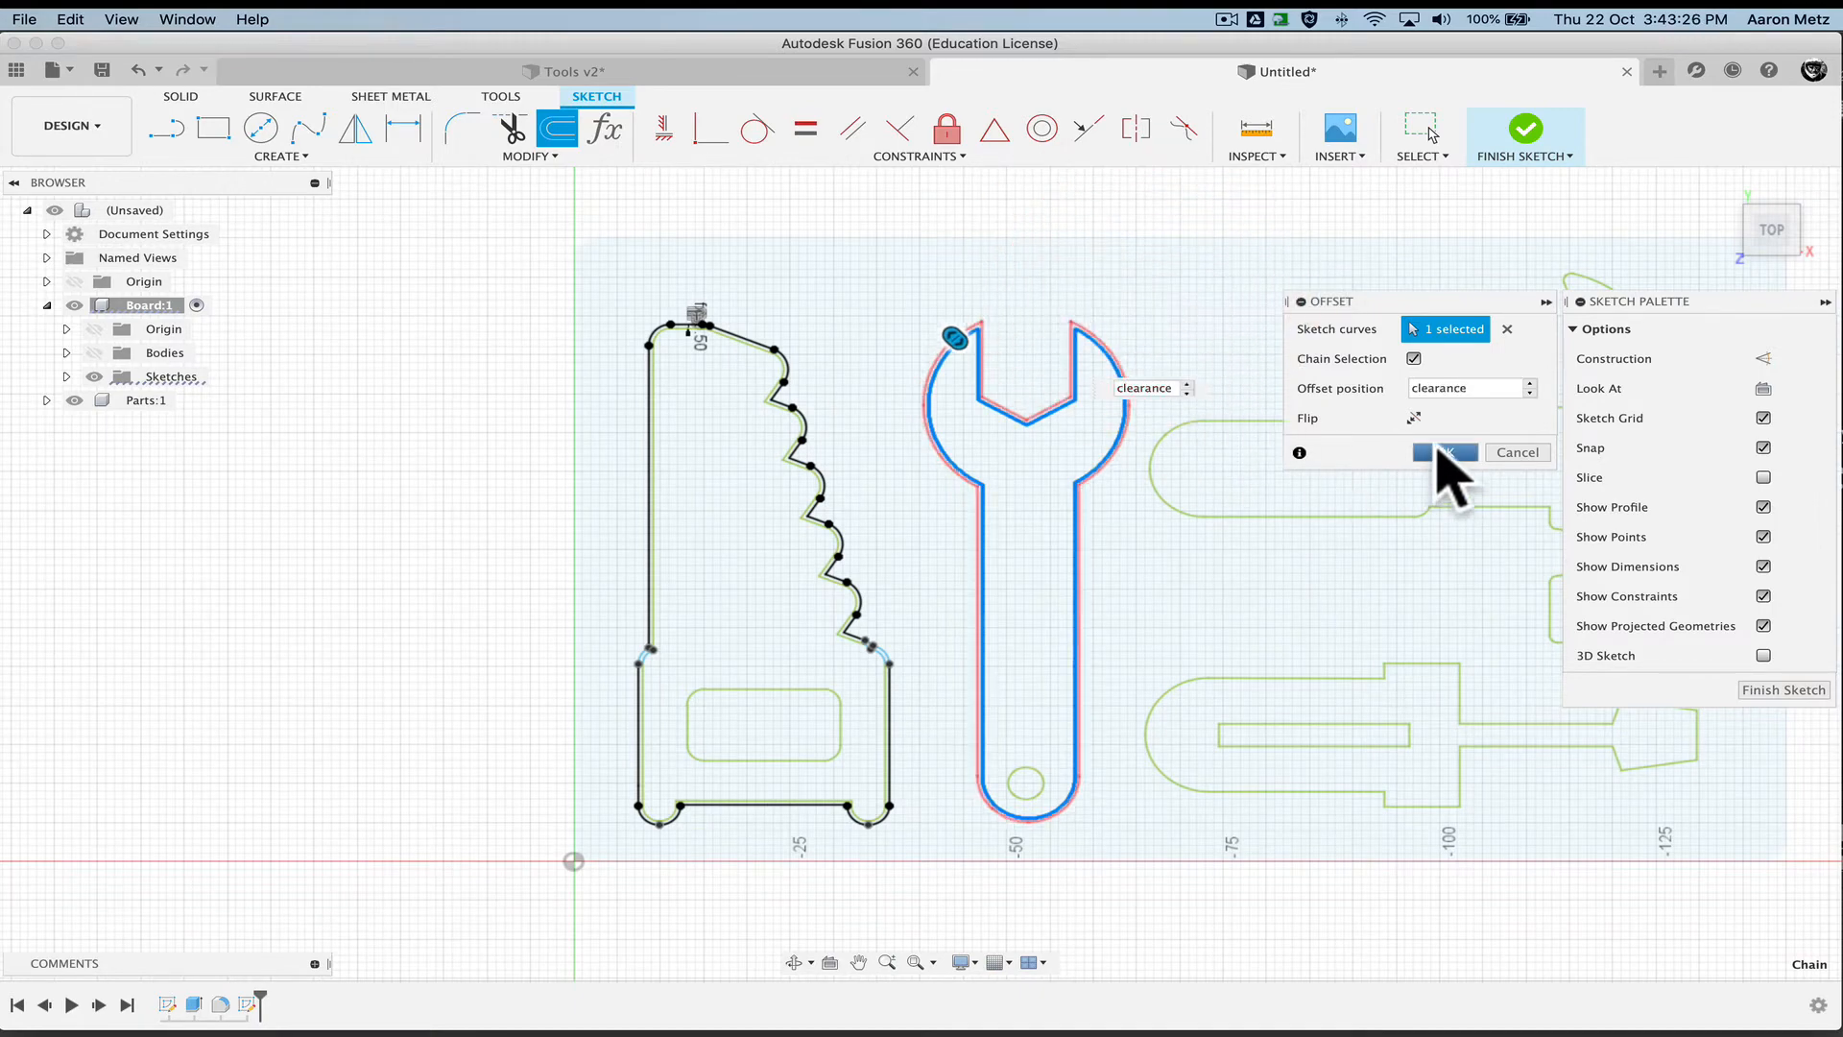
Offset the hammer's outline outward by the clearance user parameter
mouse_move(1308, 544)
middle_down()
mouse_move(873, 556)
mouse_move(822, 495)
middle_up()
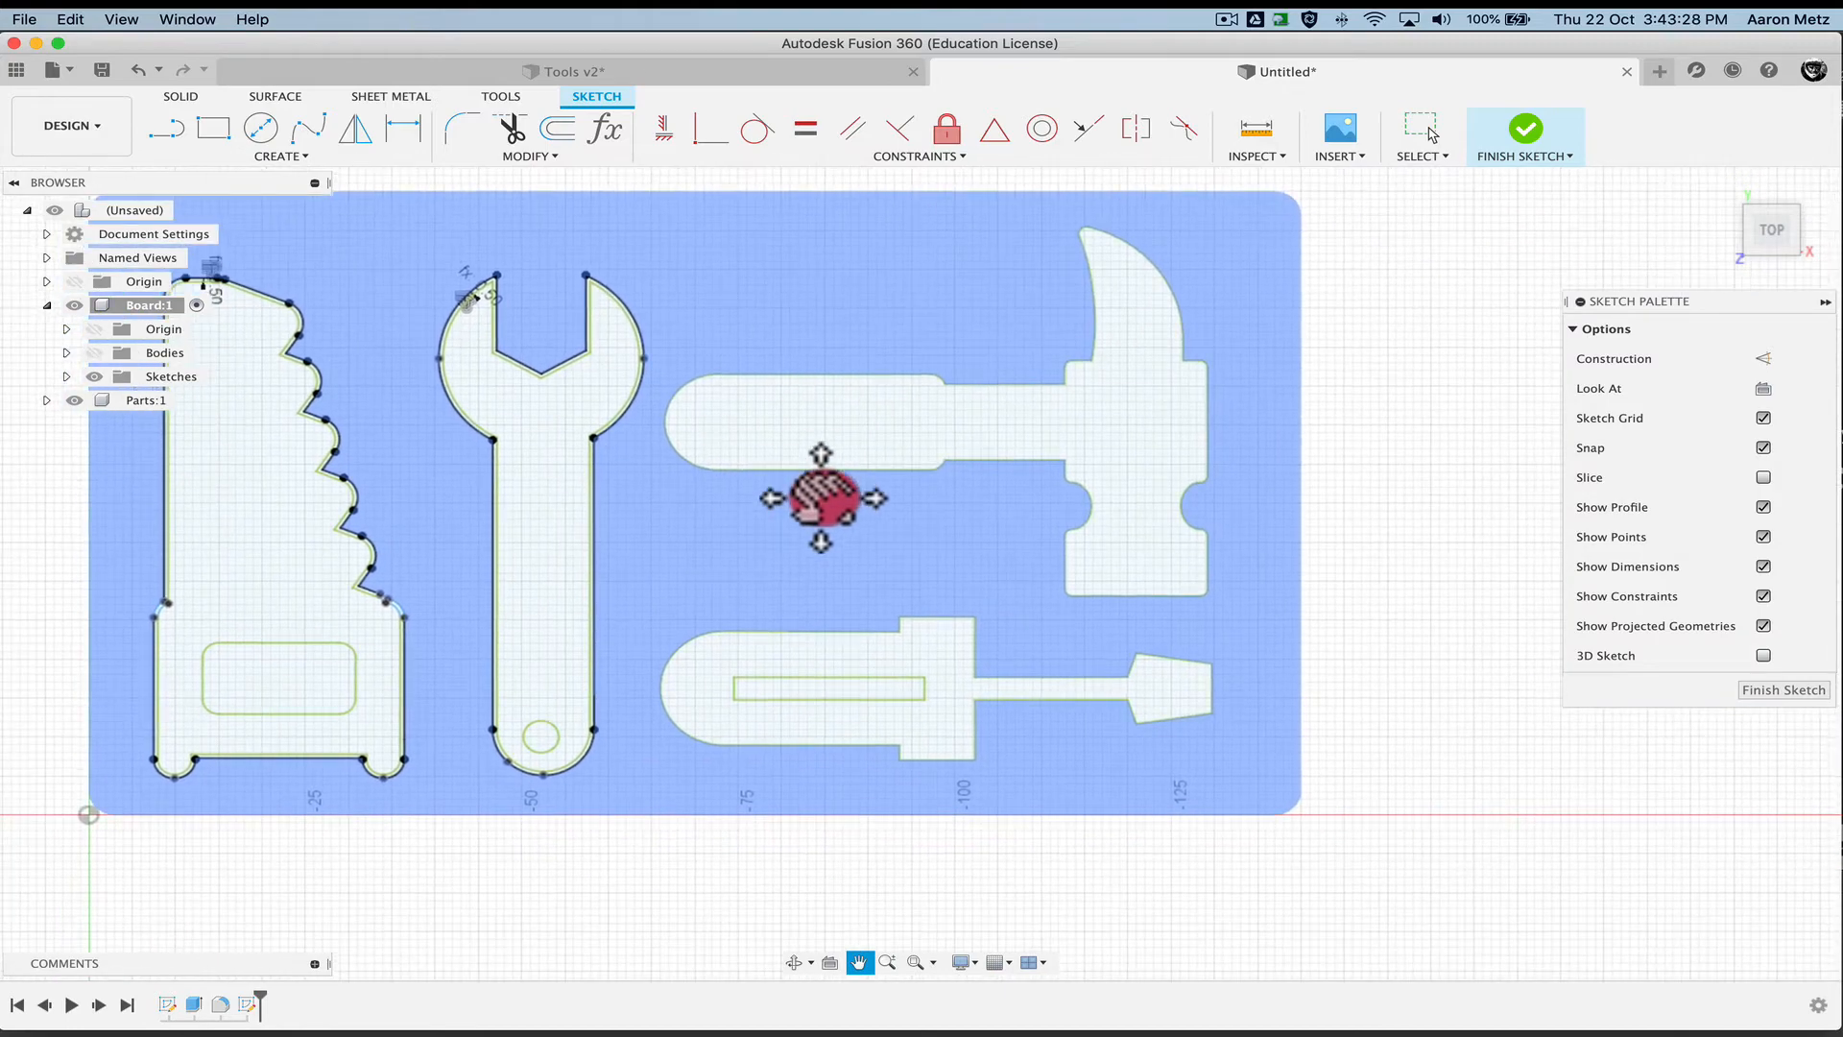
key(o)
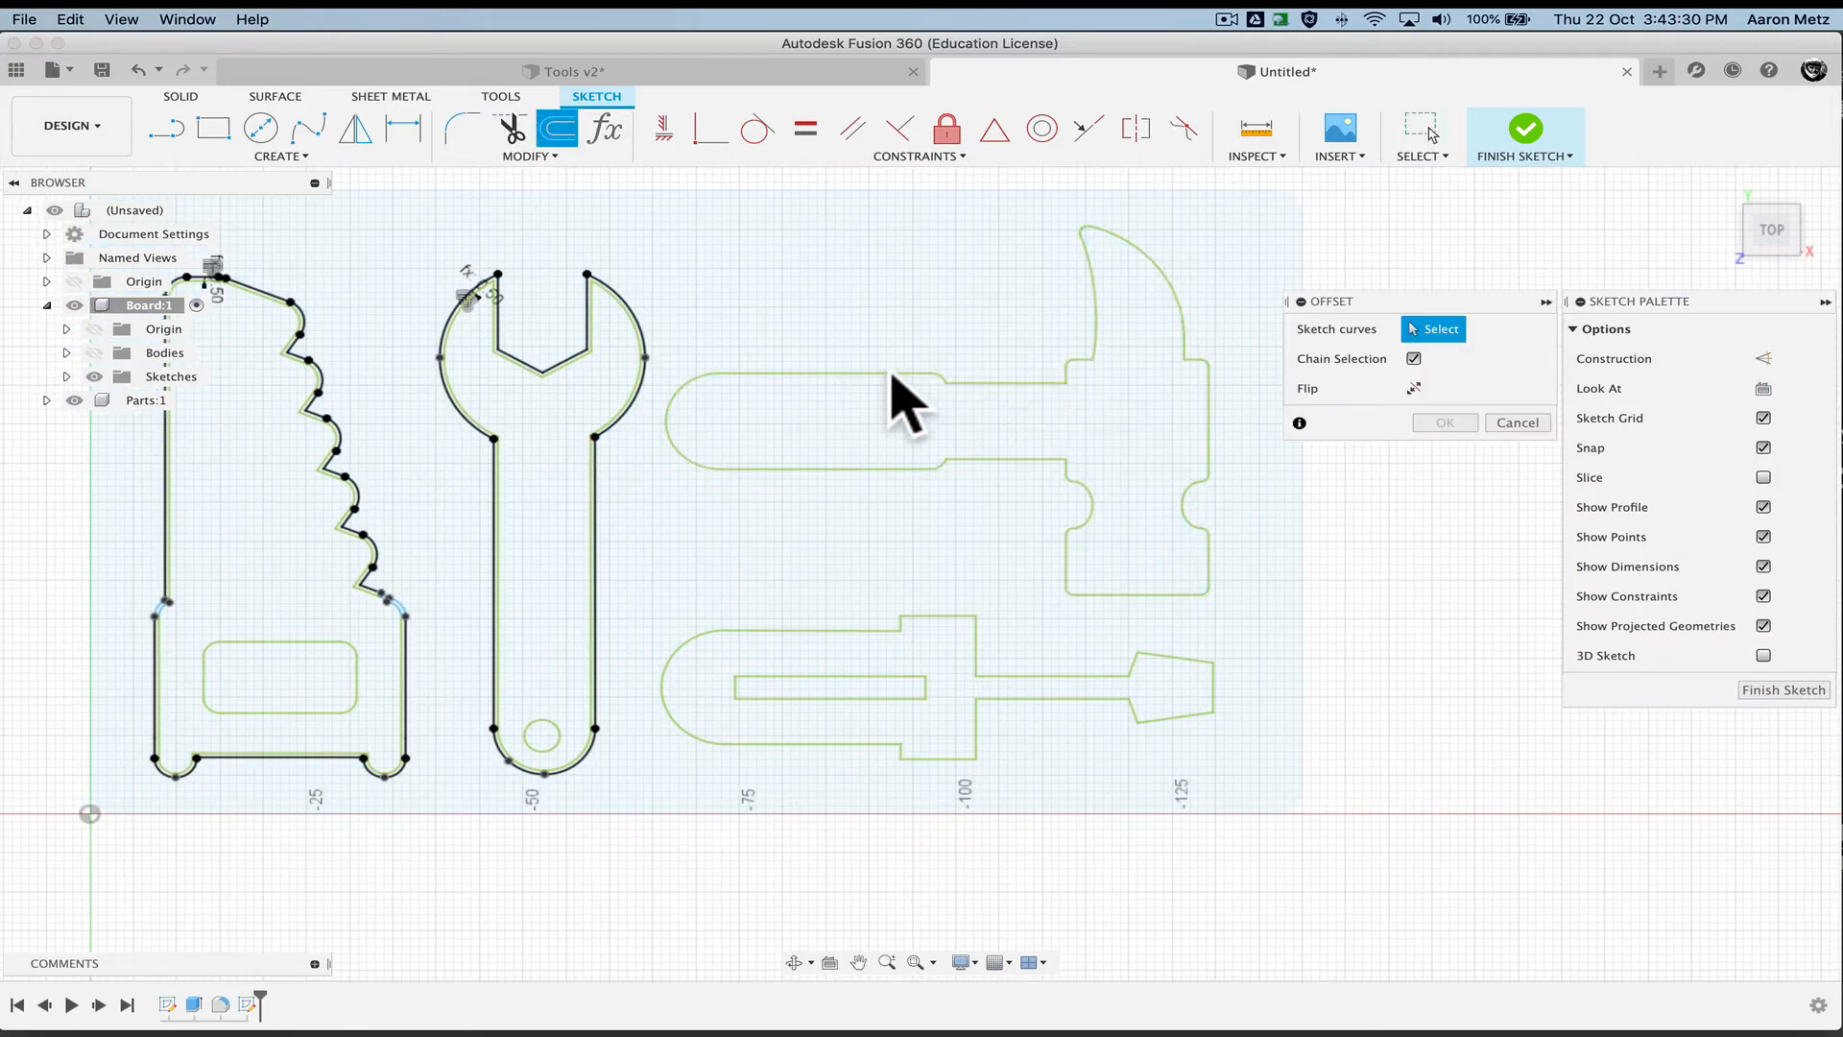
click(888, 369)
text(cl)
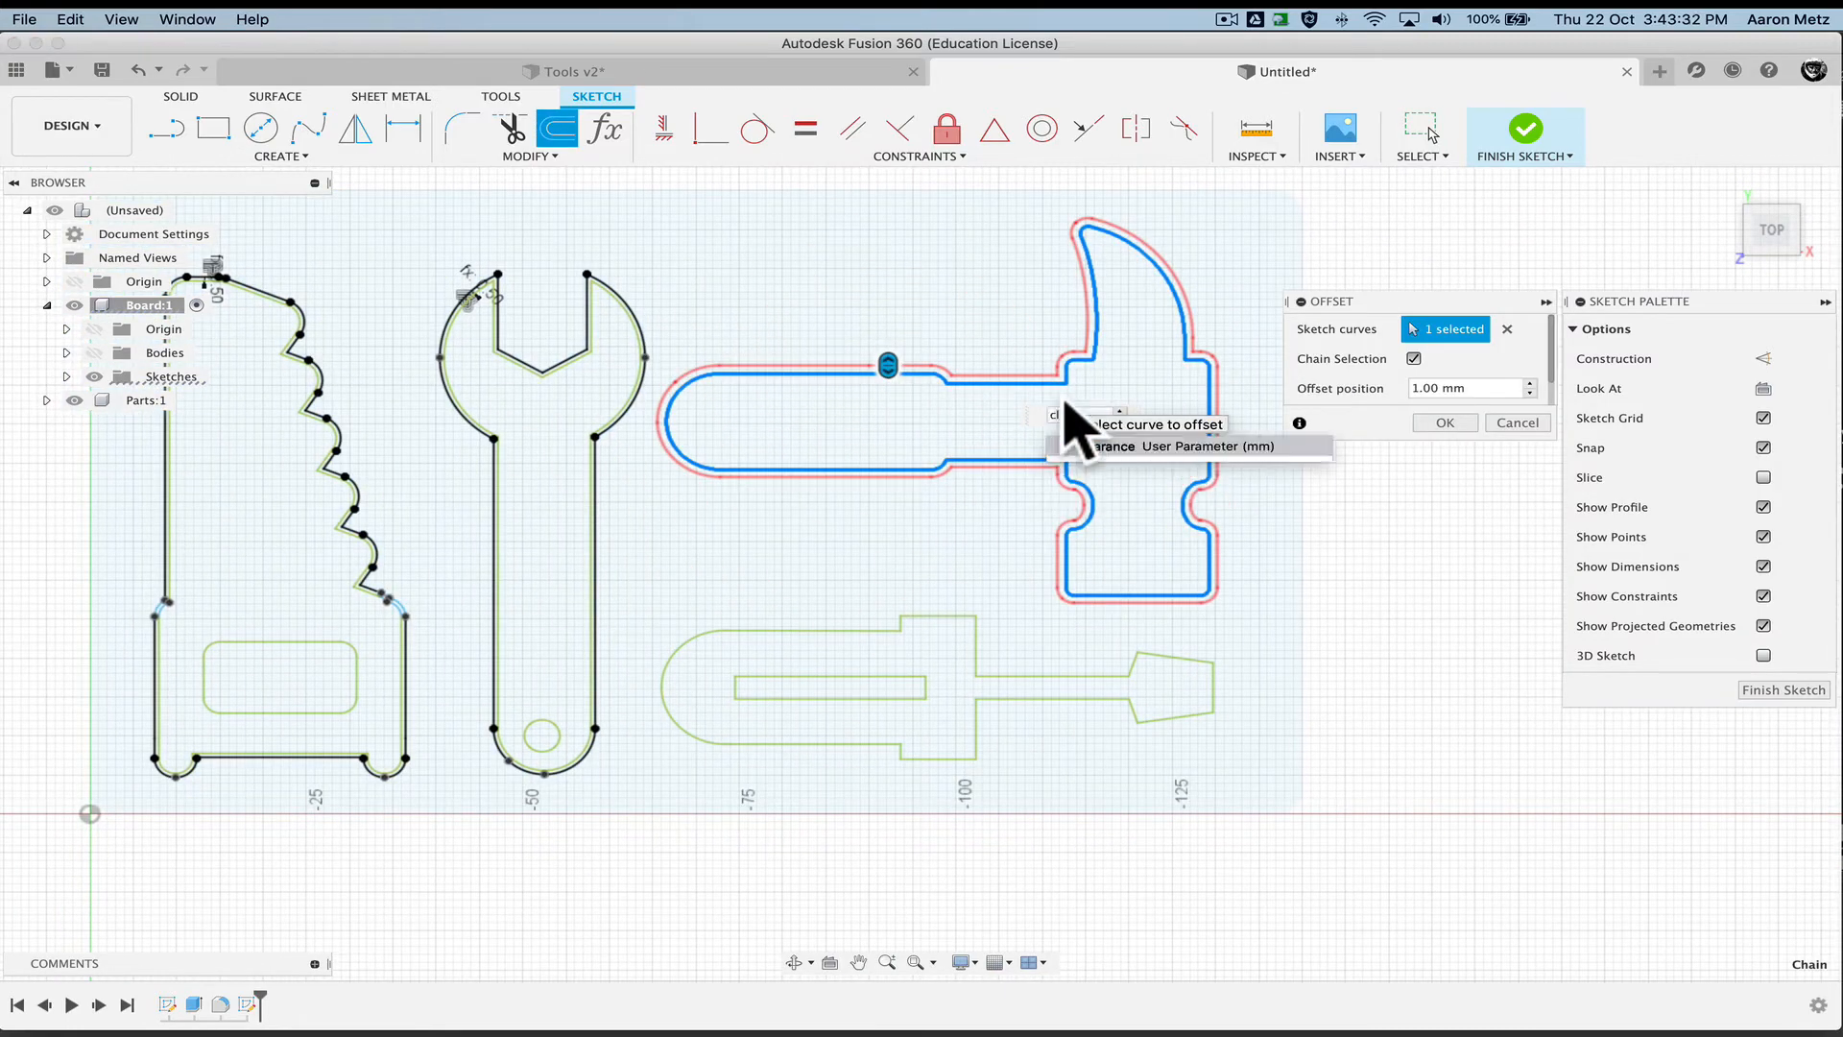
text(earance)
key(Return)
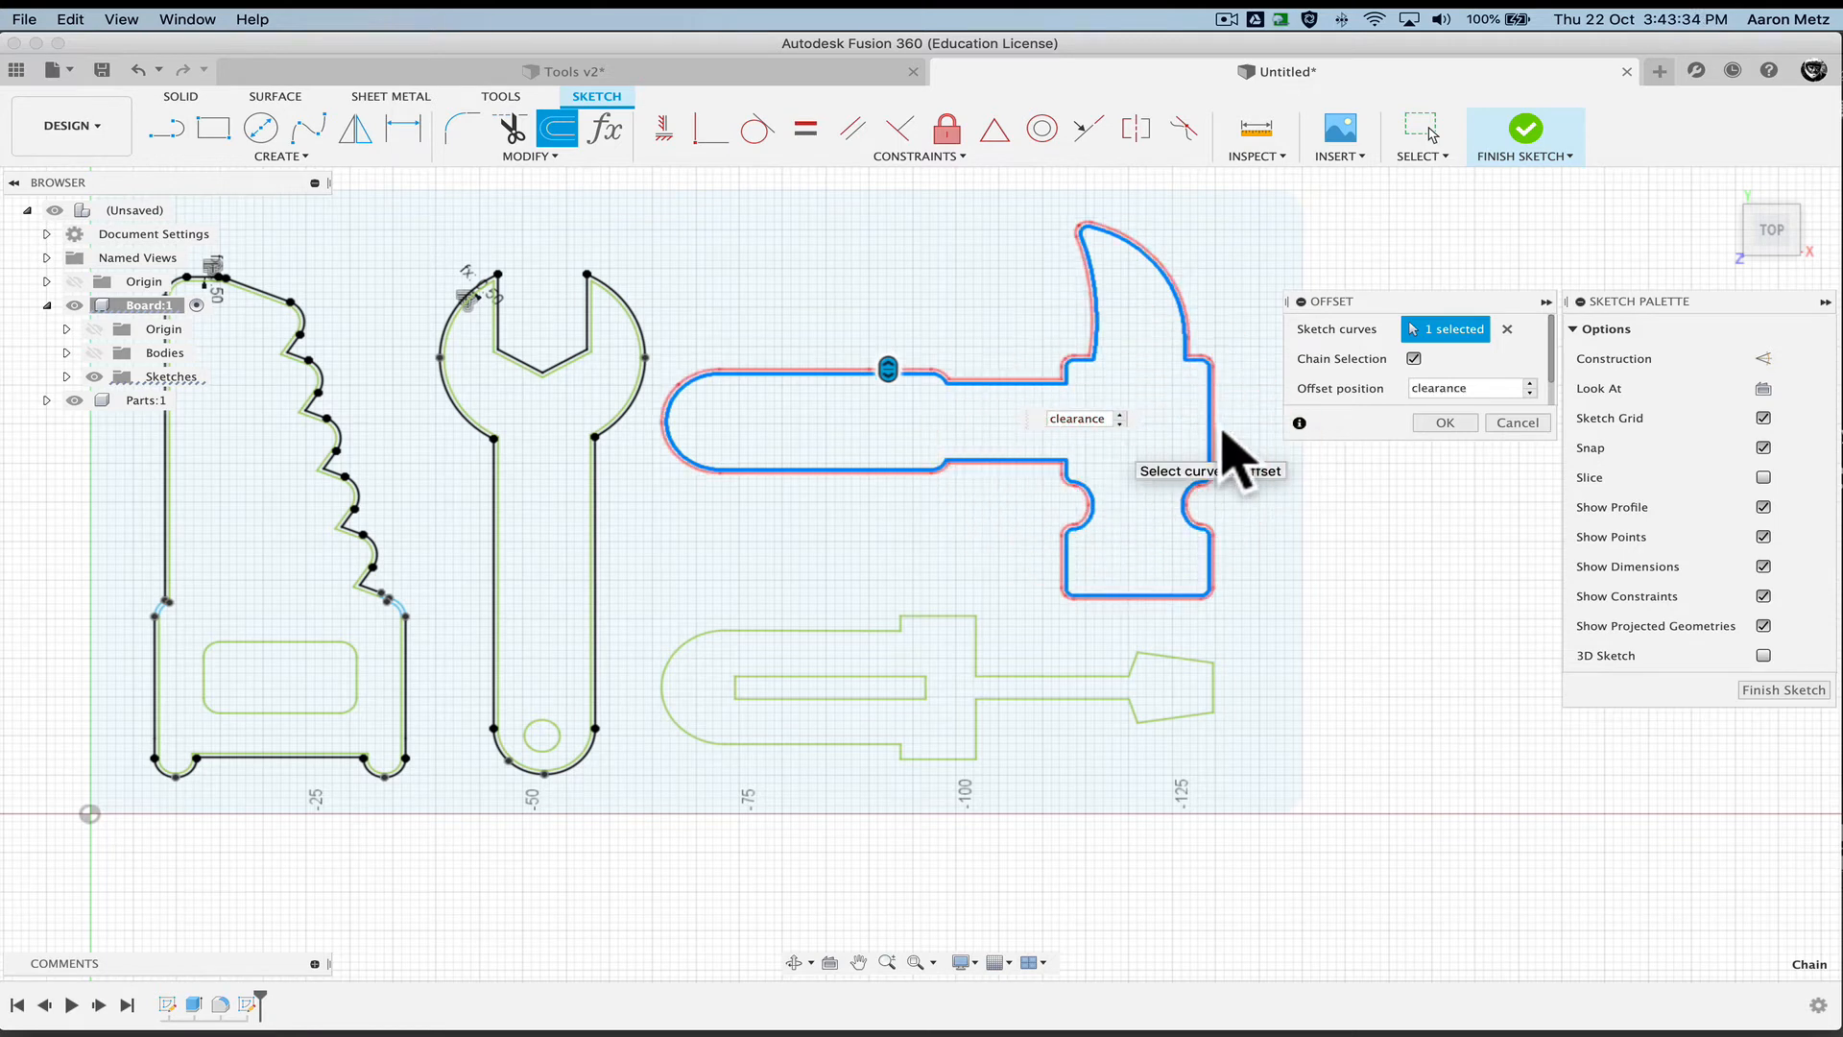
click(1445, 423)
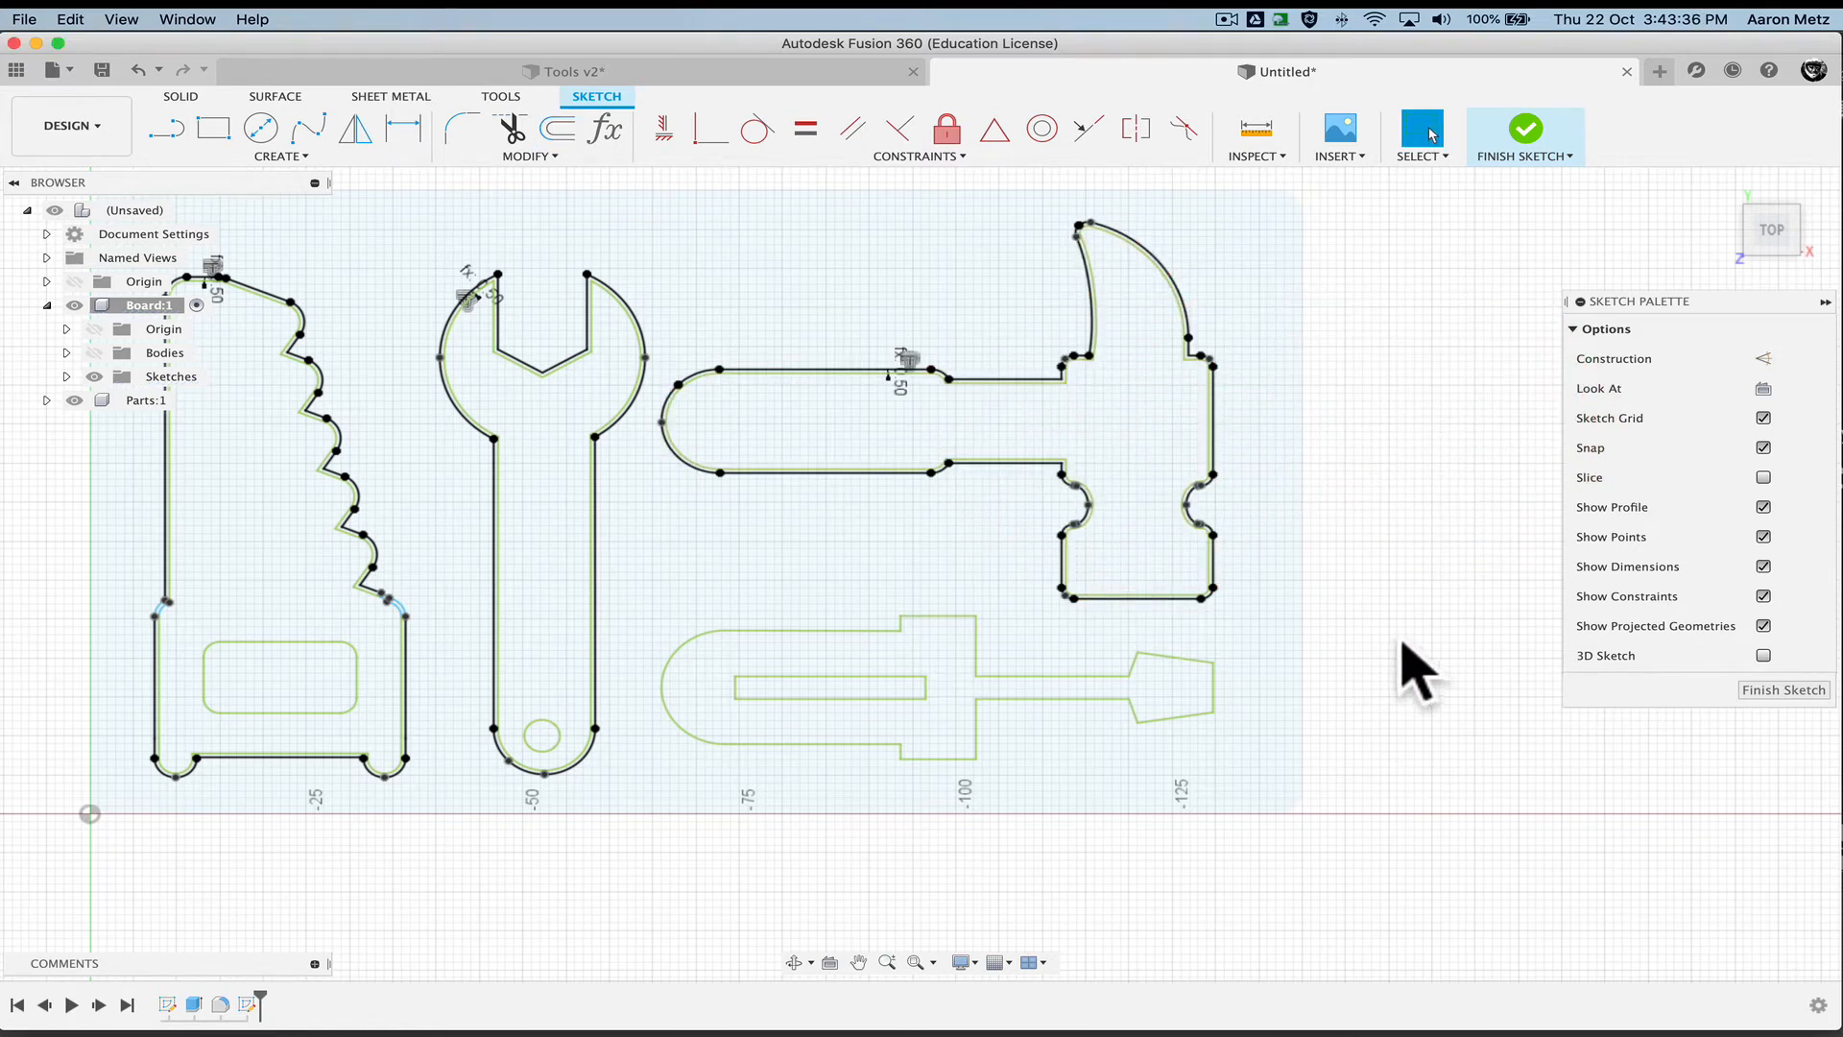
Offset the screwdriver's outer outline outward by the clearance user parameter
key(o)
click(837, 622)
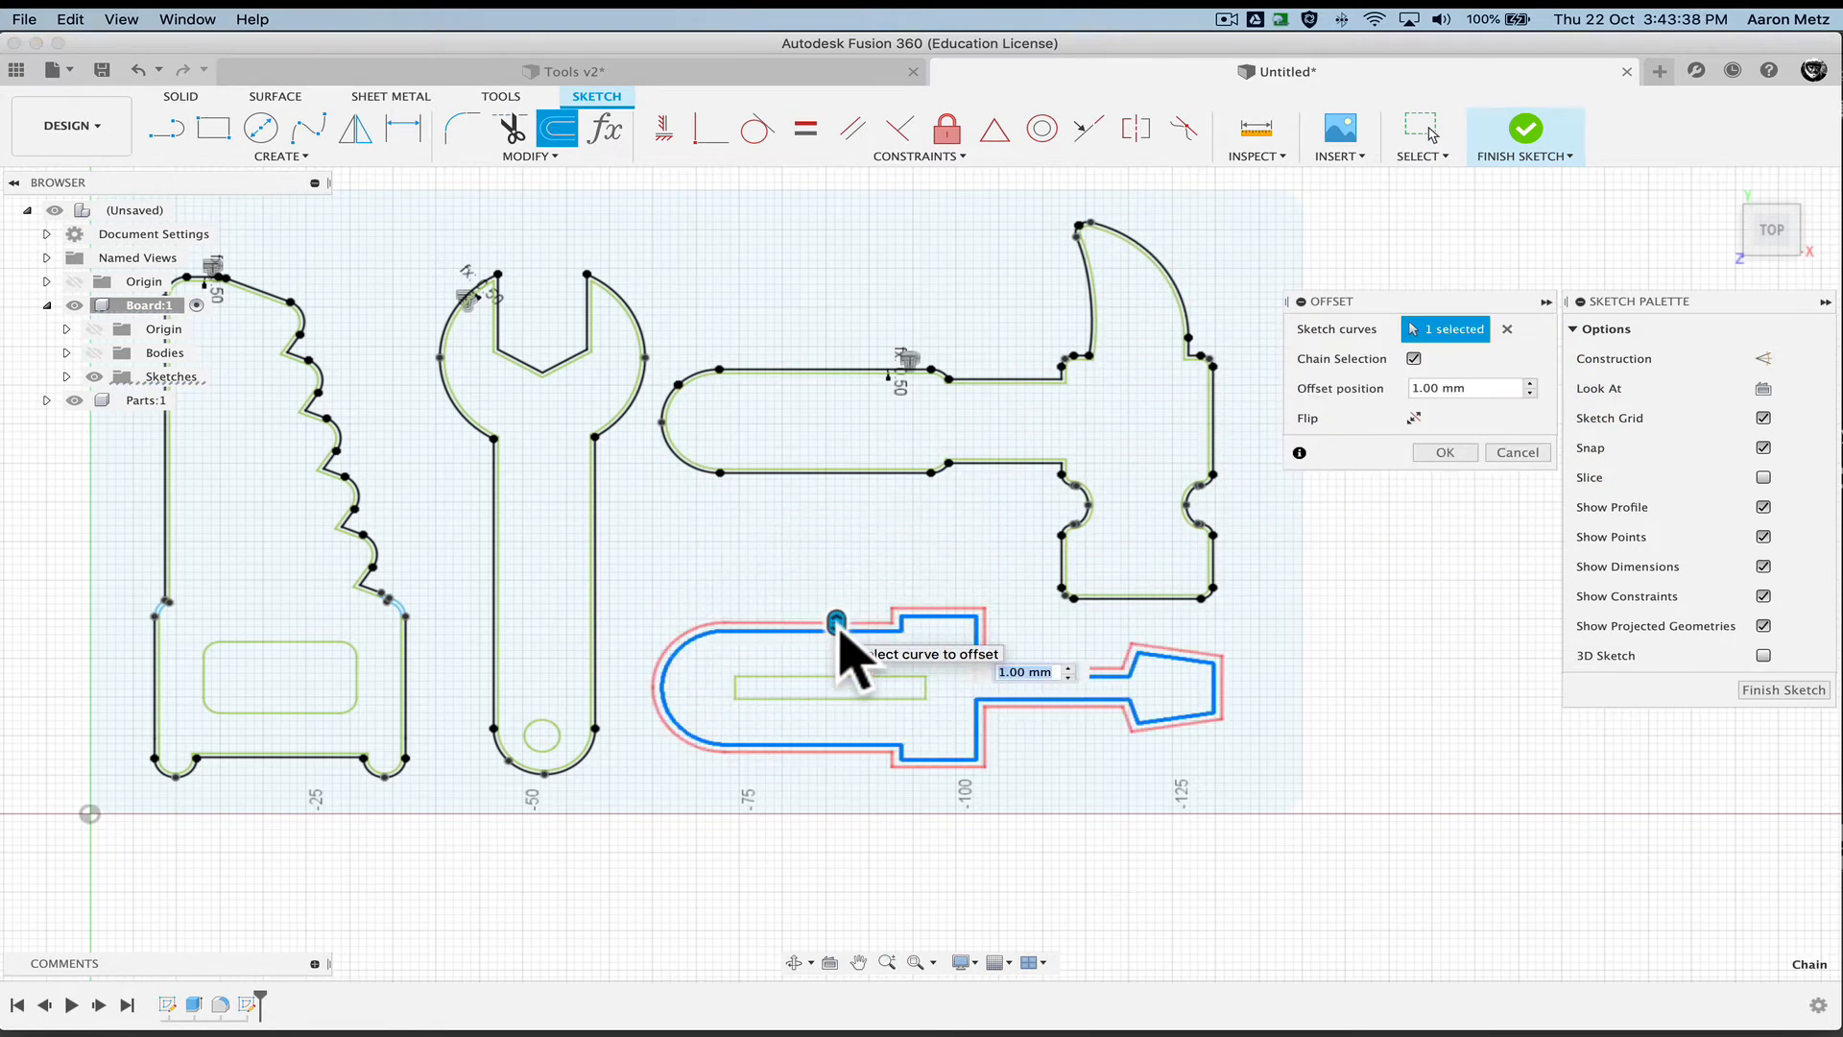
text(cl)
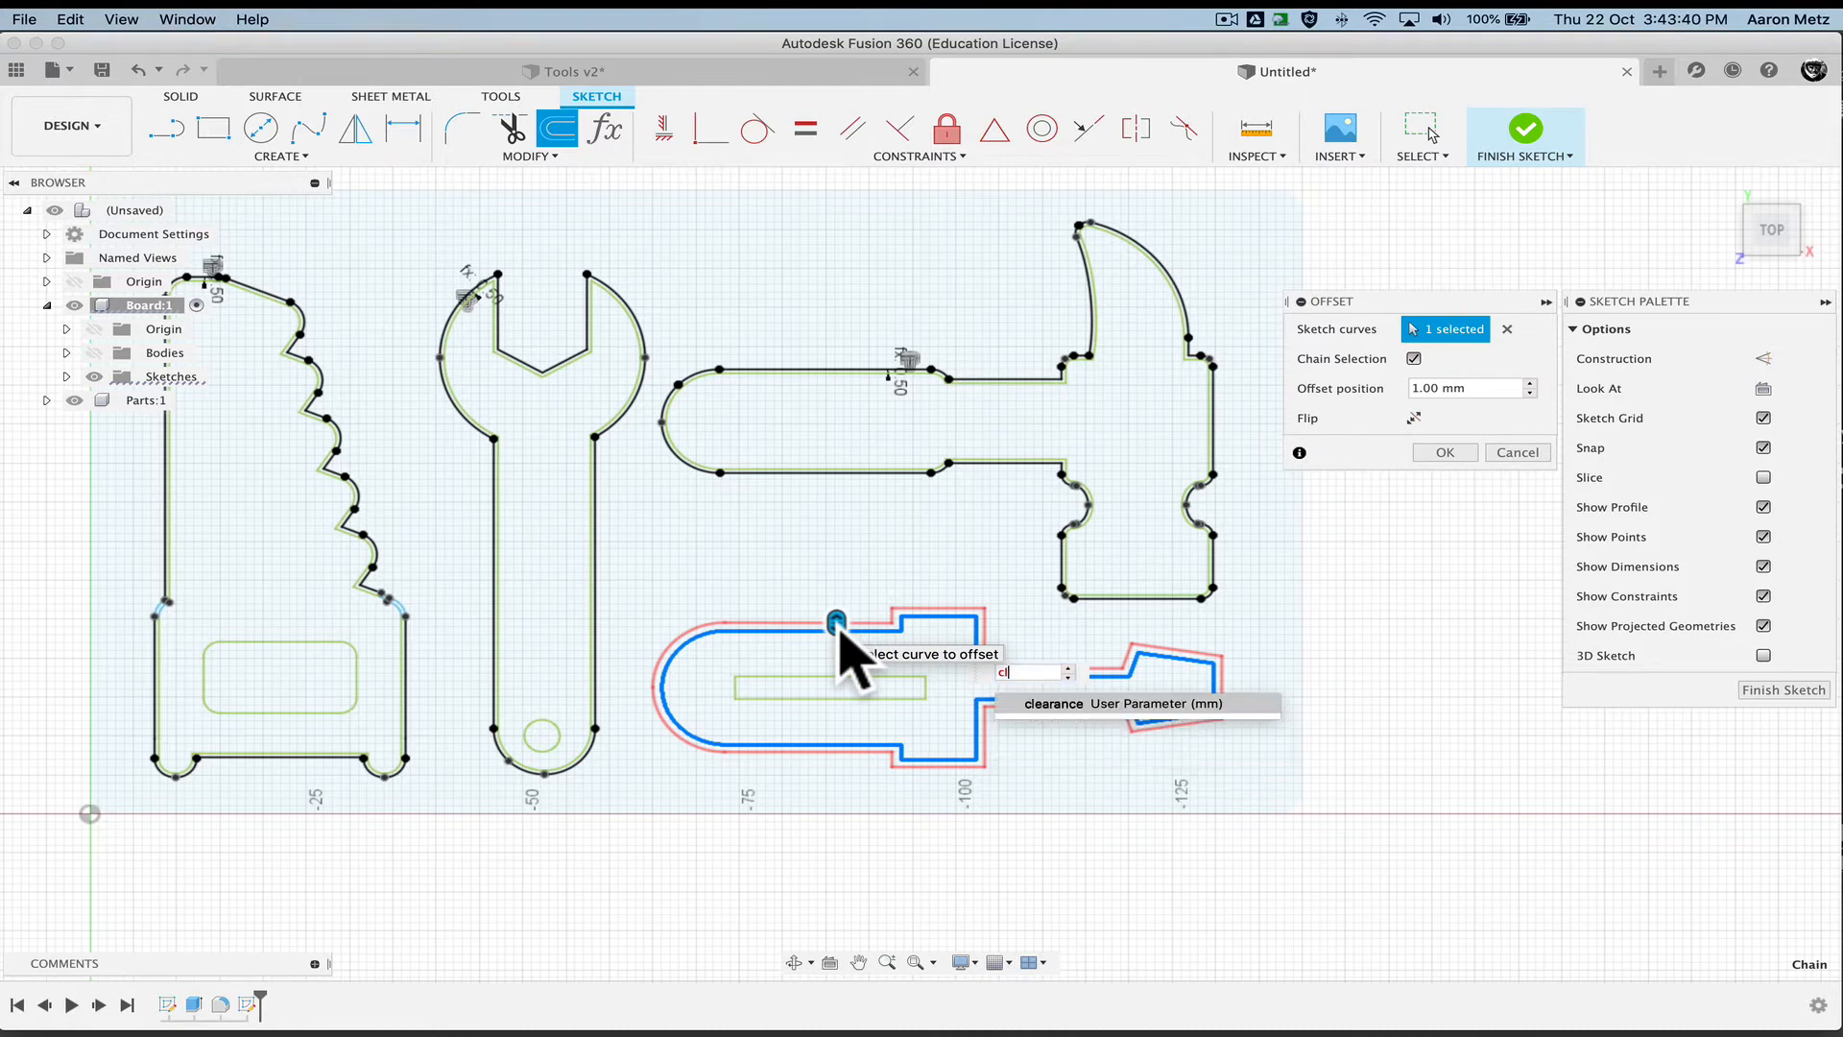
click(1056, 705)
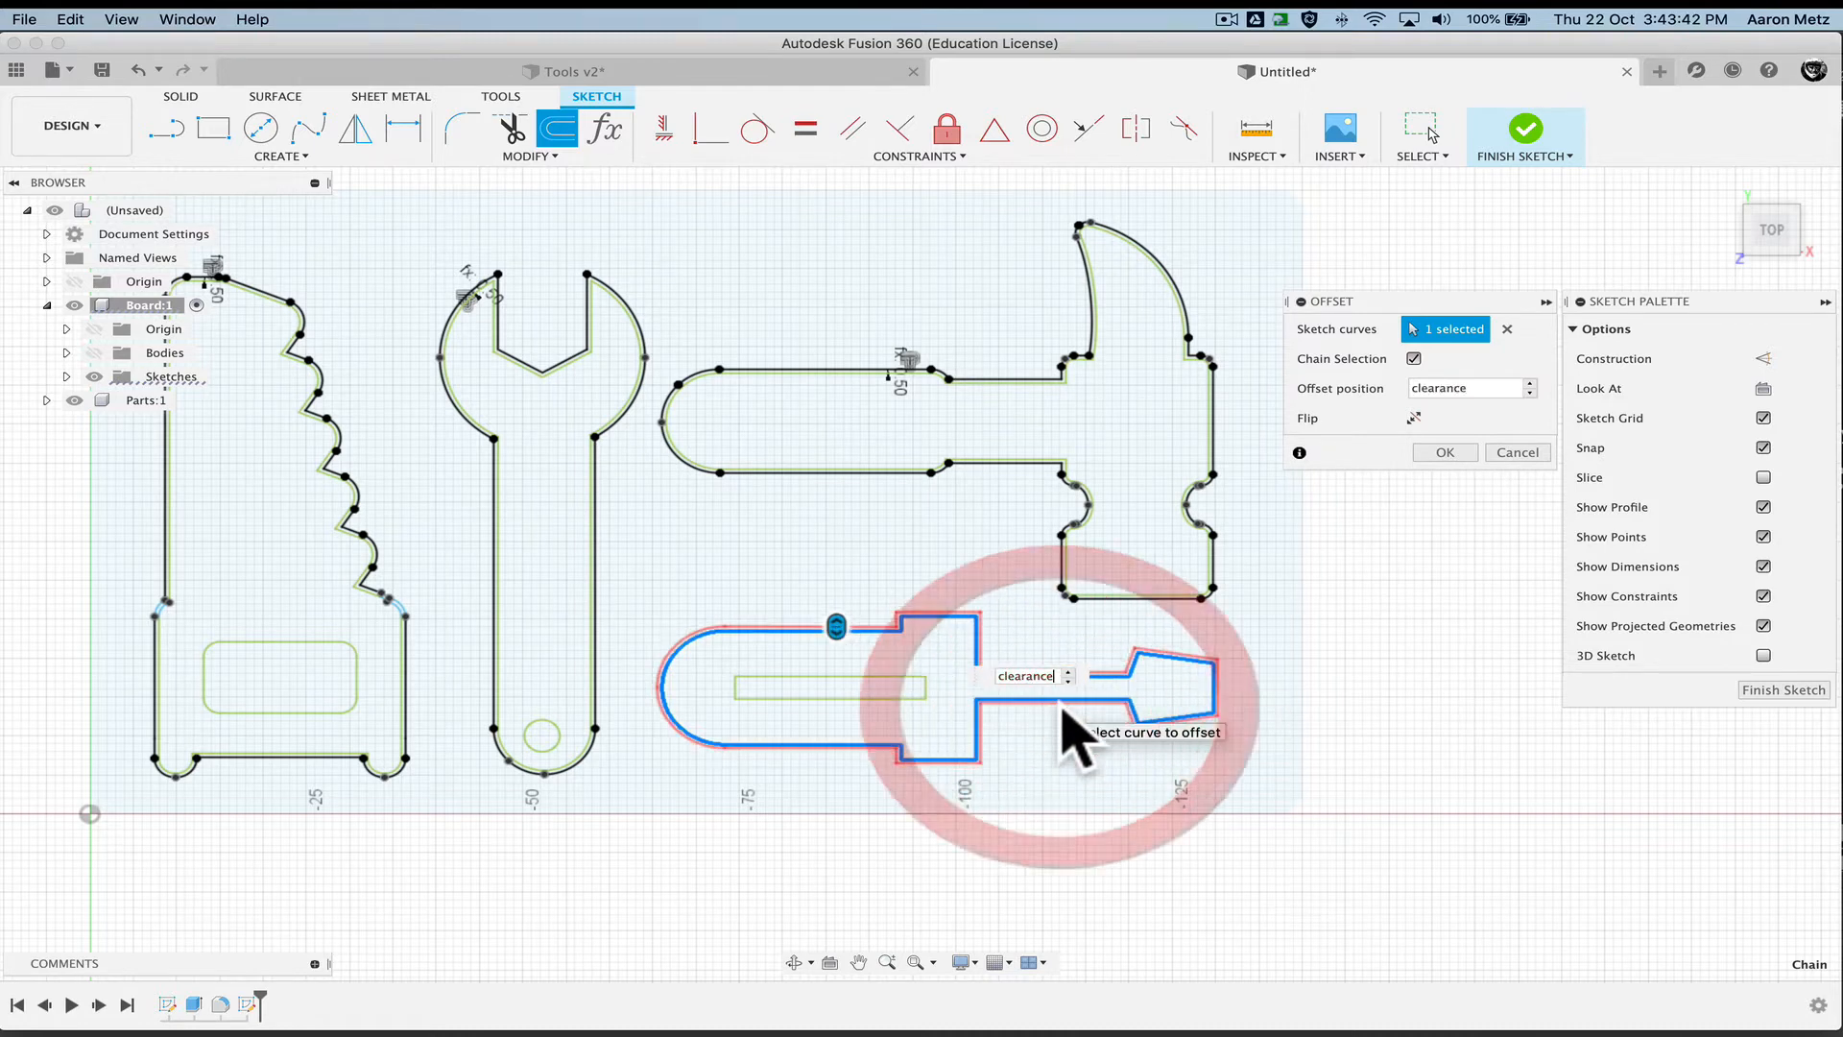
click(1437, 453)
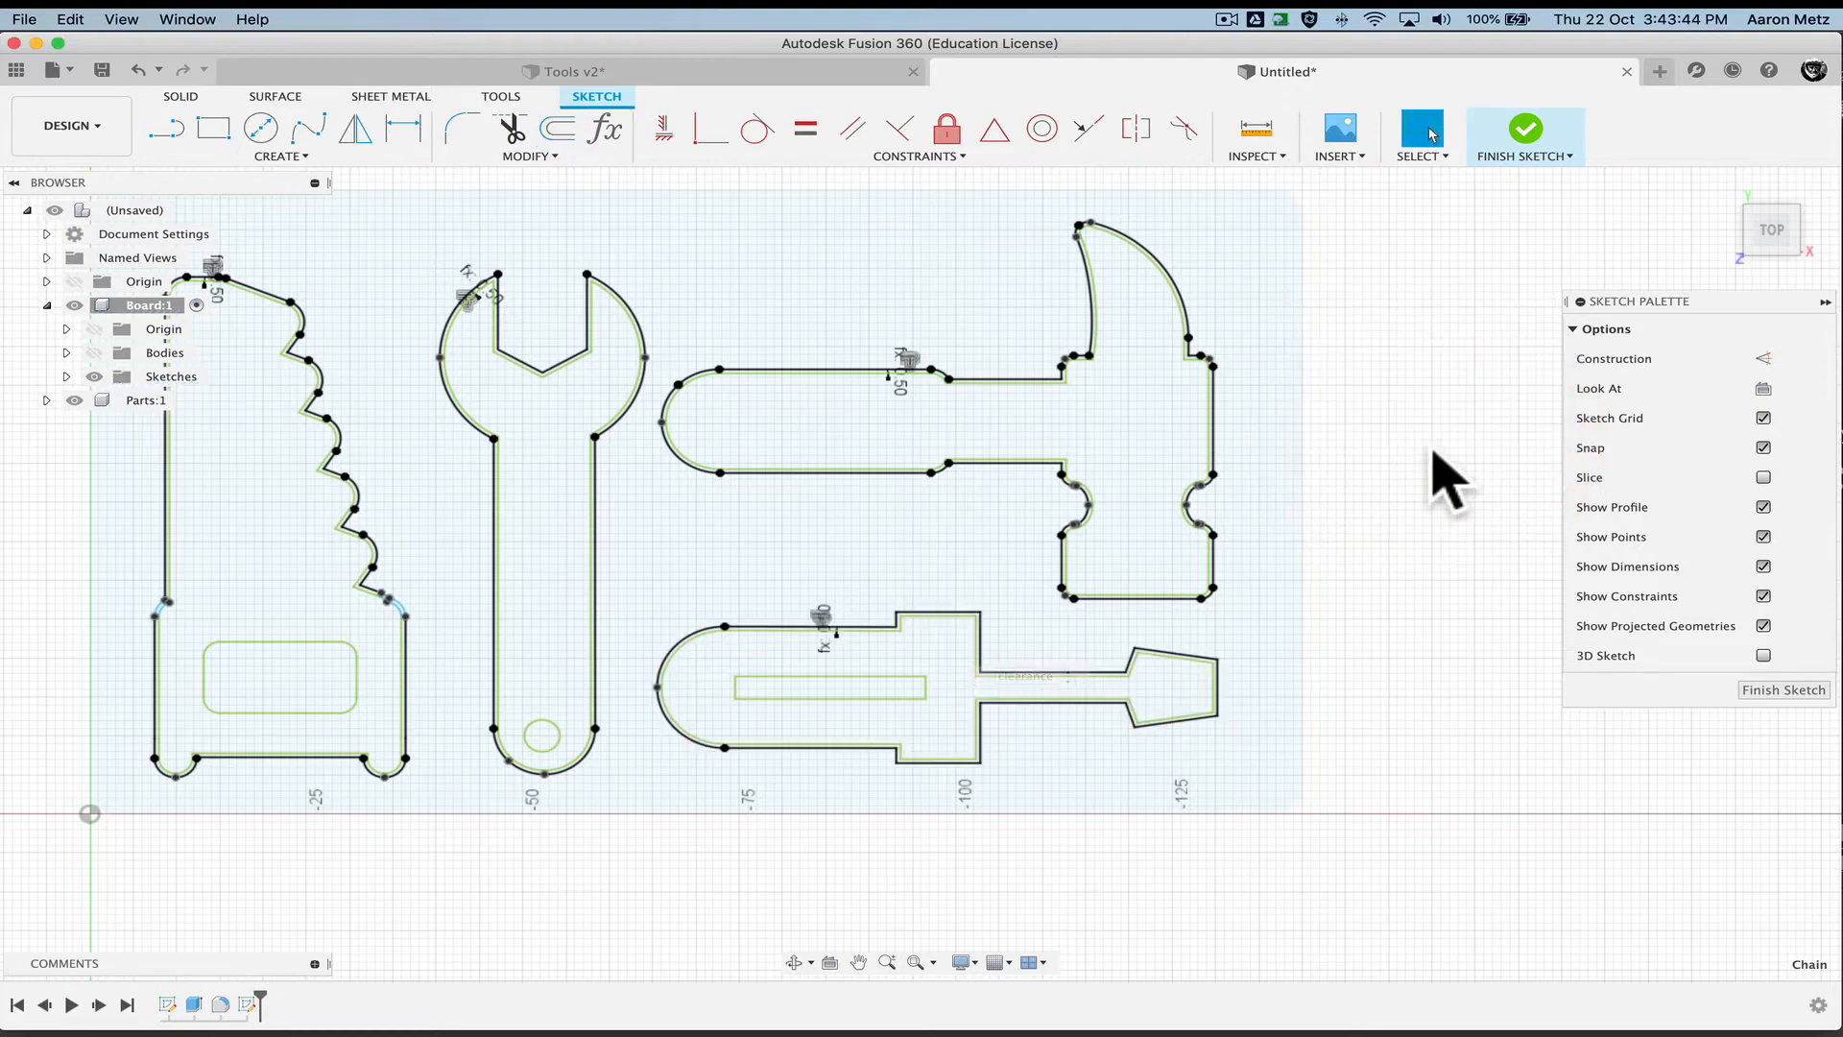
click(1456, 601)
Switch to an isometric view and activate the Parts component
scroll(477, 497, up, 5)
scroll(477, 496, up, 3)
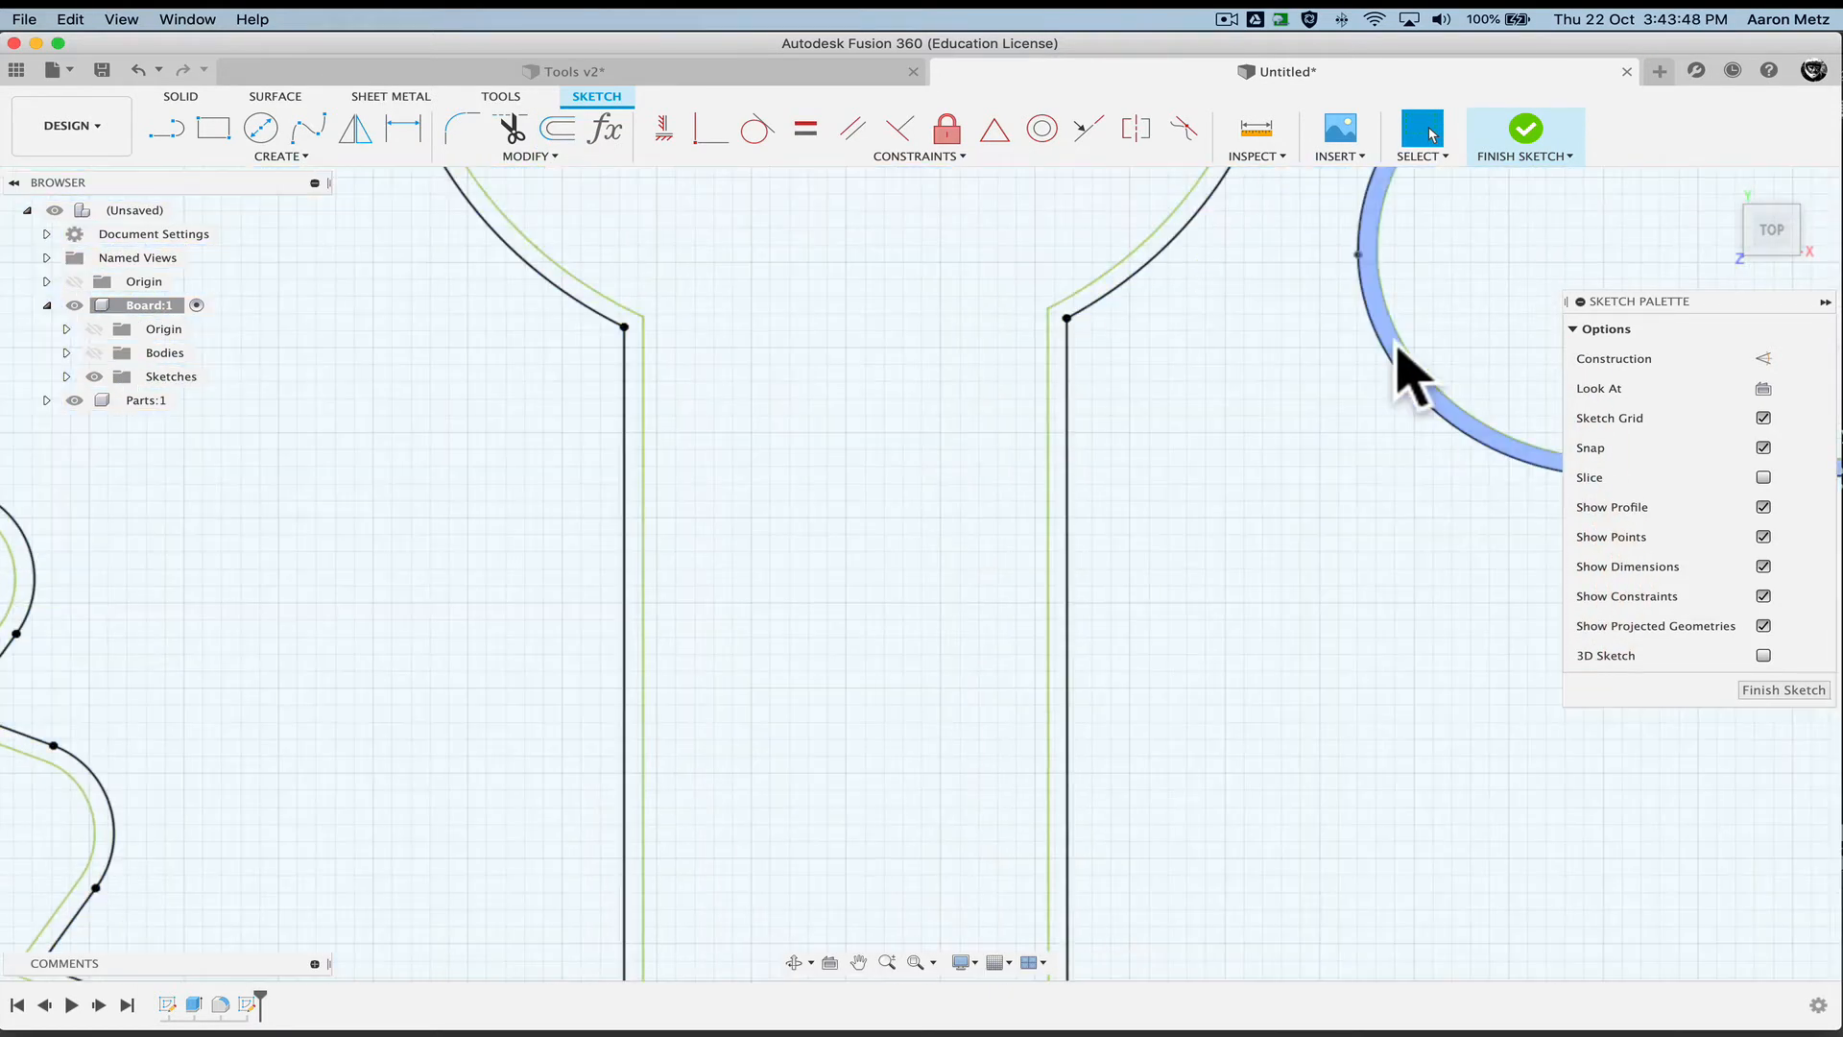
scroll(691, 635, down, 5)
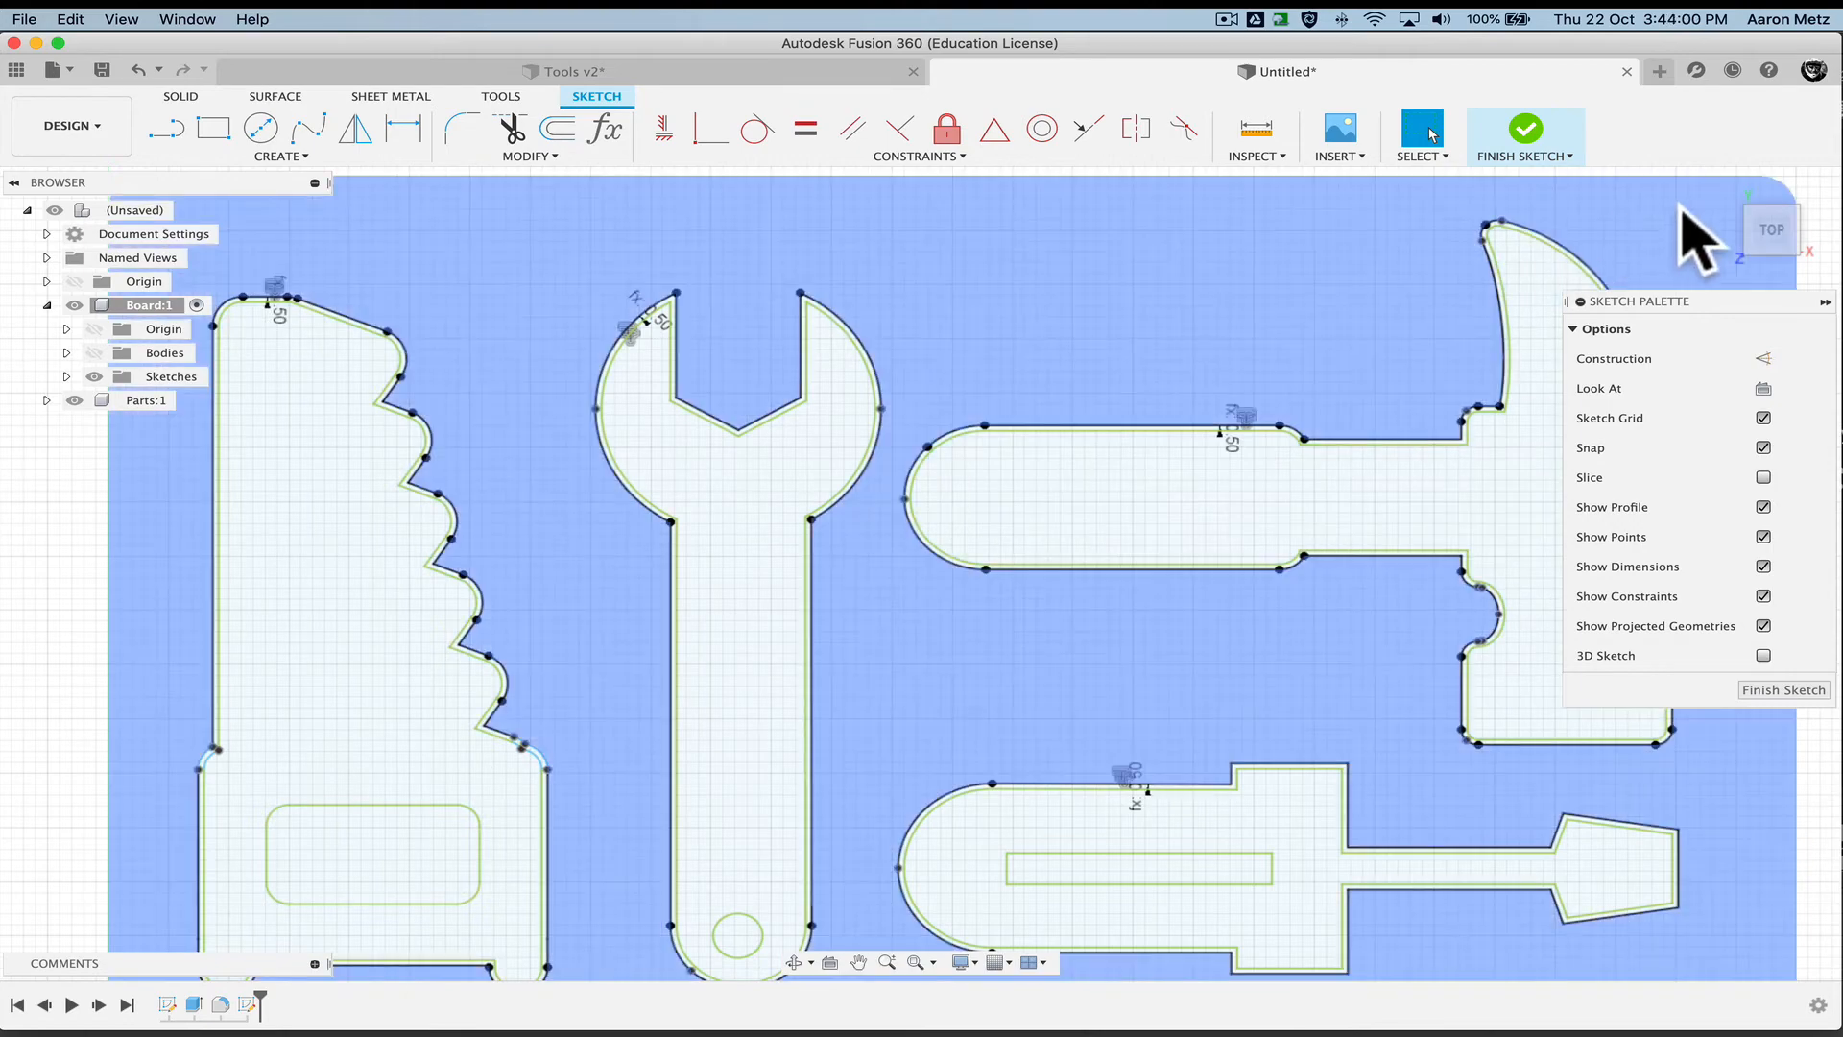
click(1743, 188)
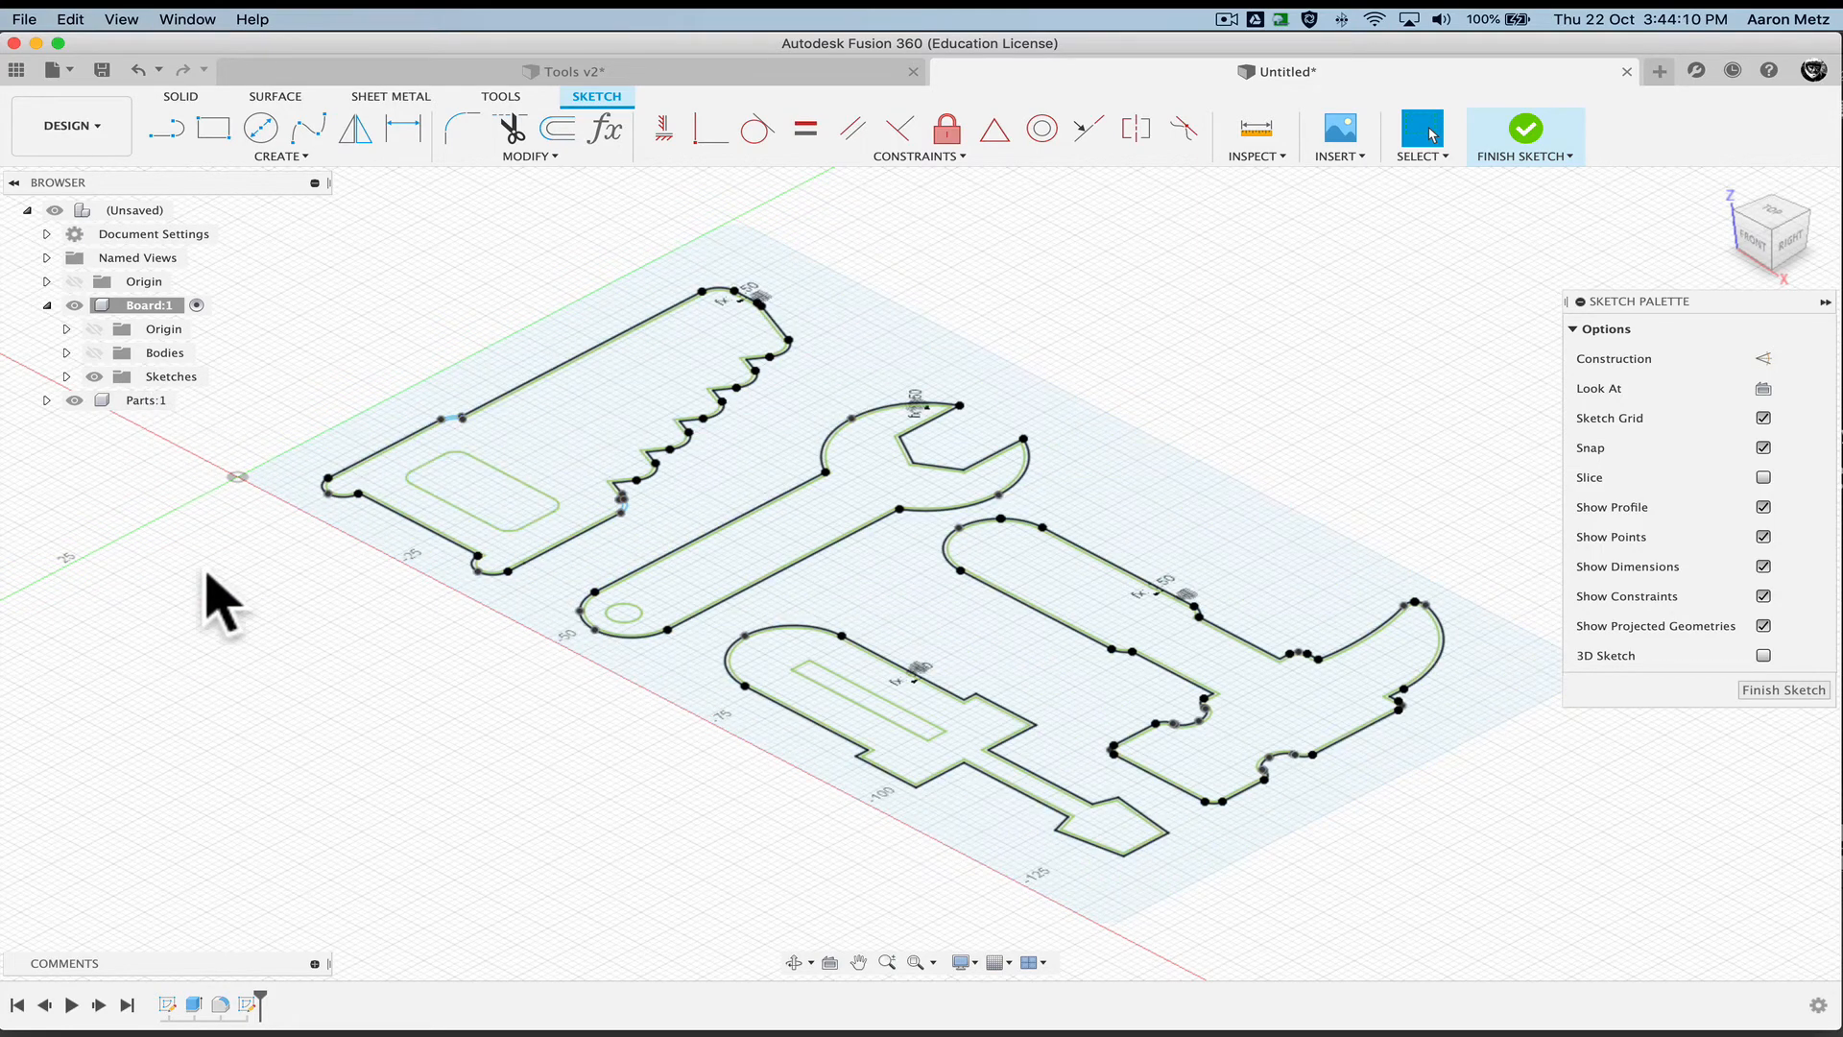
double_click(146, 401)
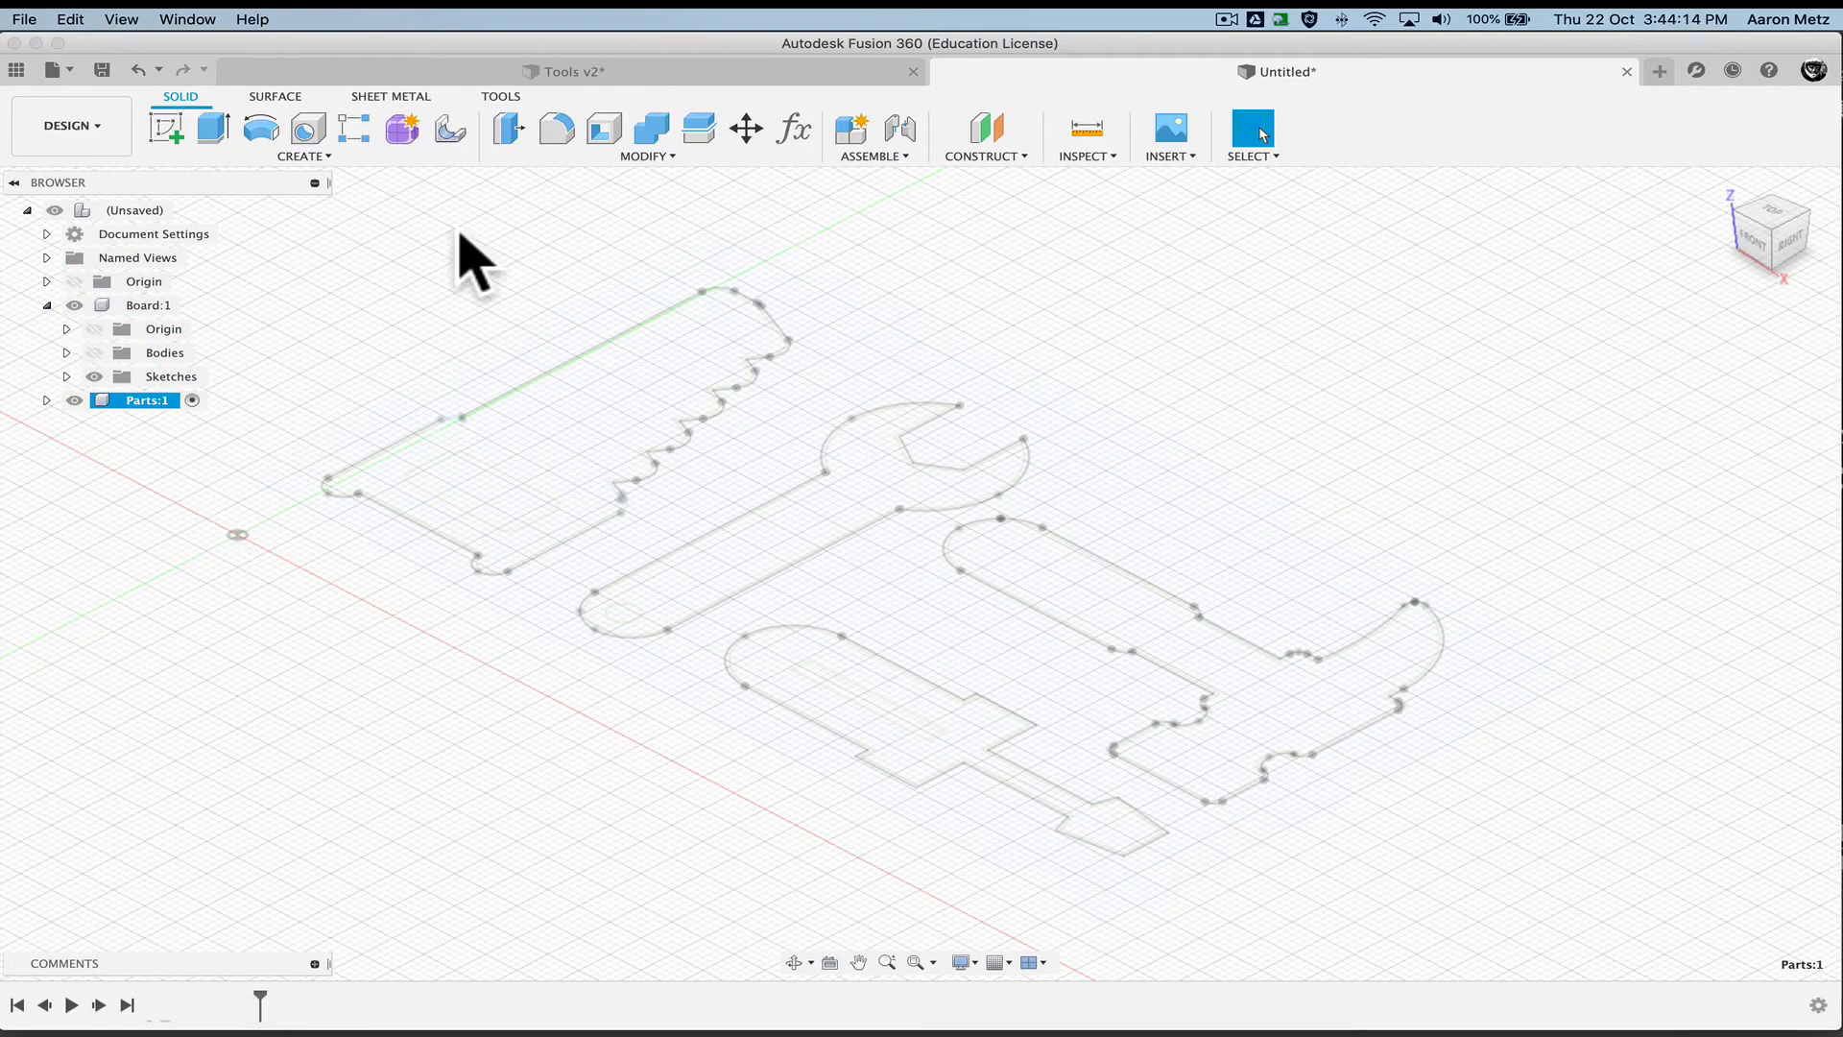
Start an extrusion with the inner profiles of the saw, wrench, hammer and screwdriver, excluding the clearance strips and inner cutouts
scroll(563, 456, up, 5)
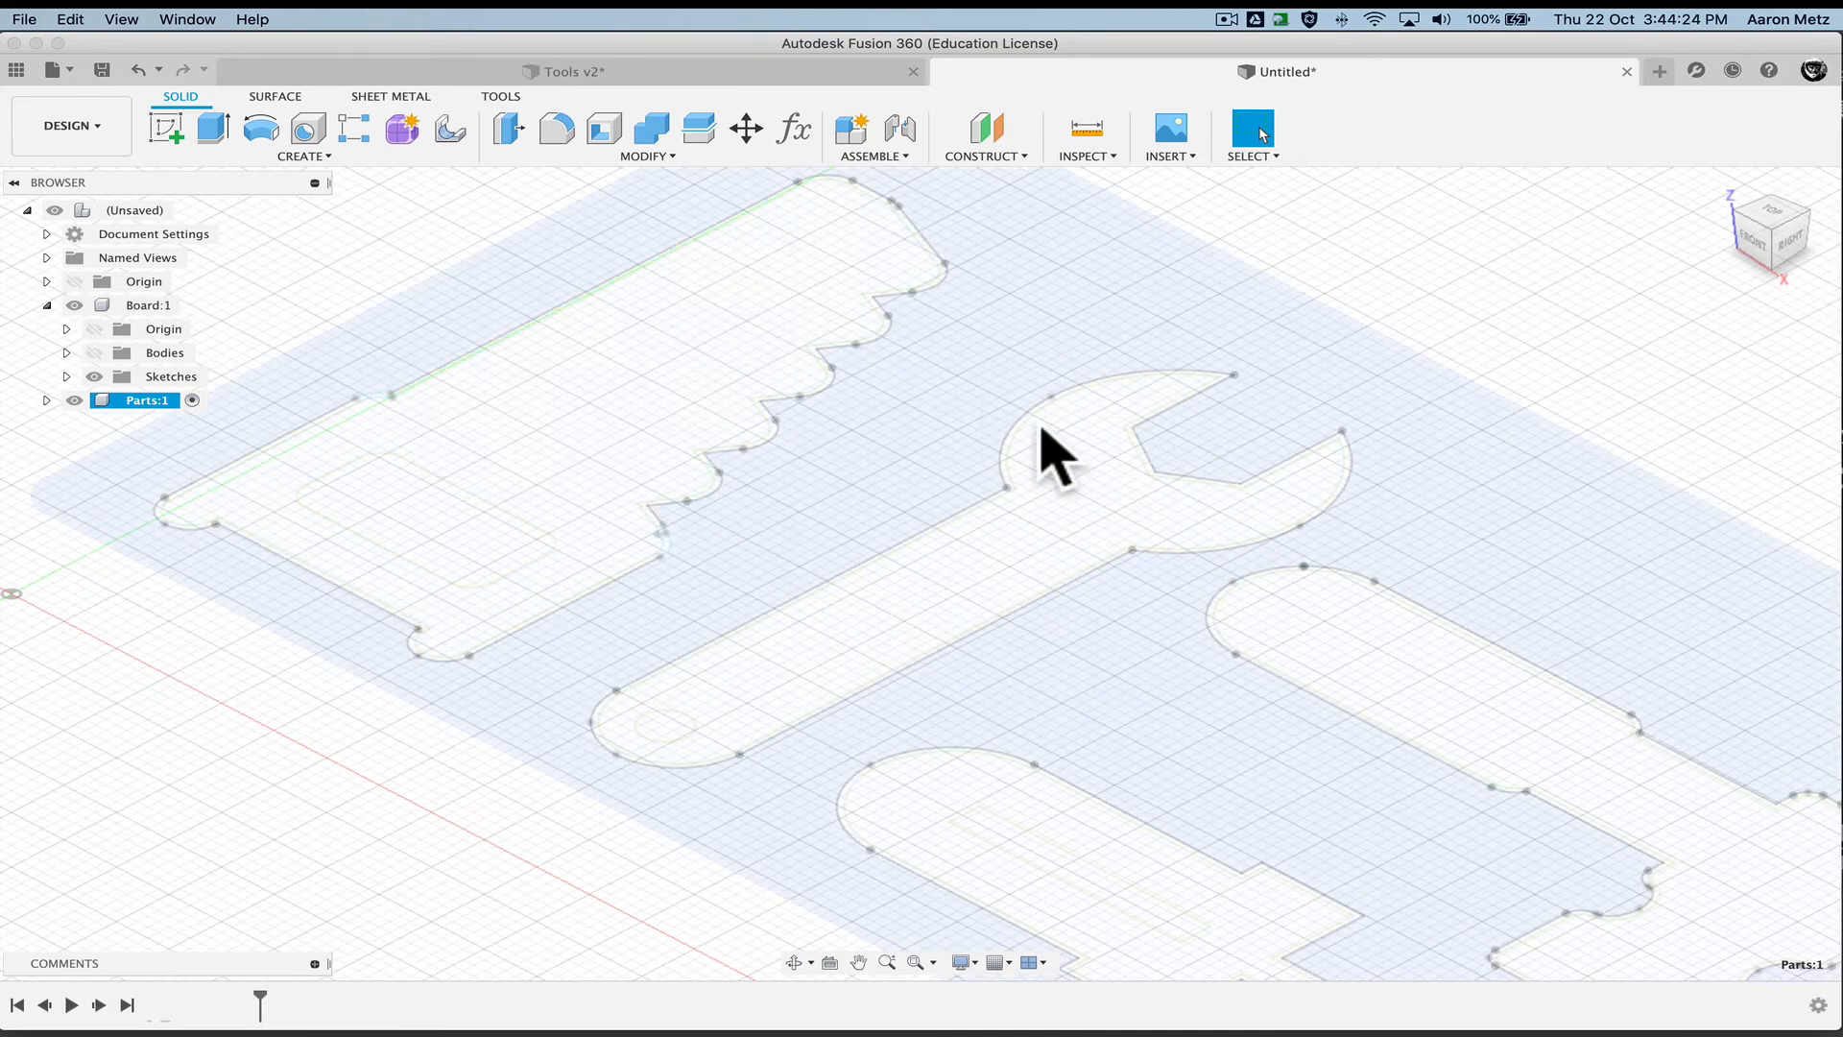
scroll(1065, 460, up, 5)
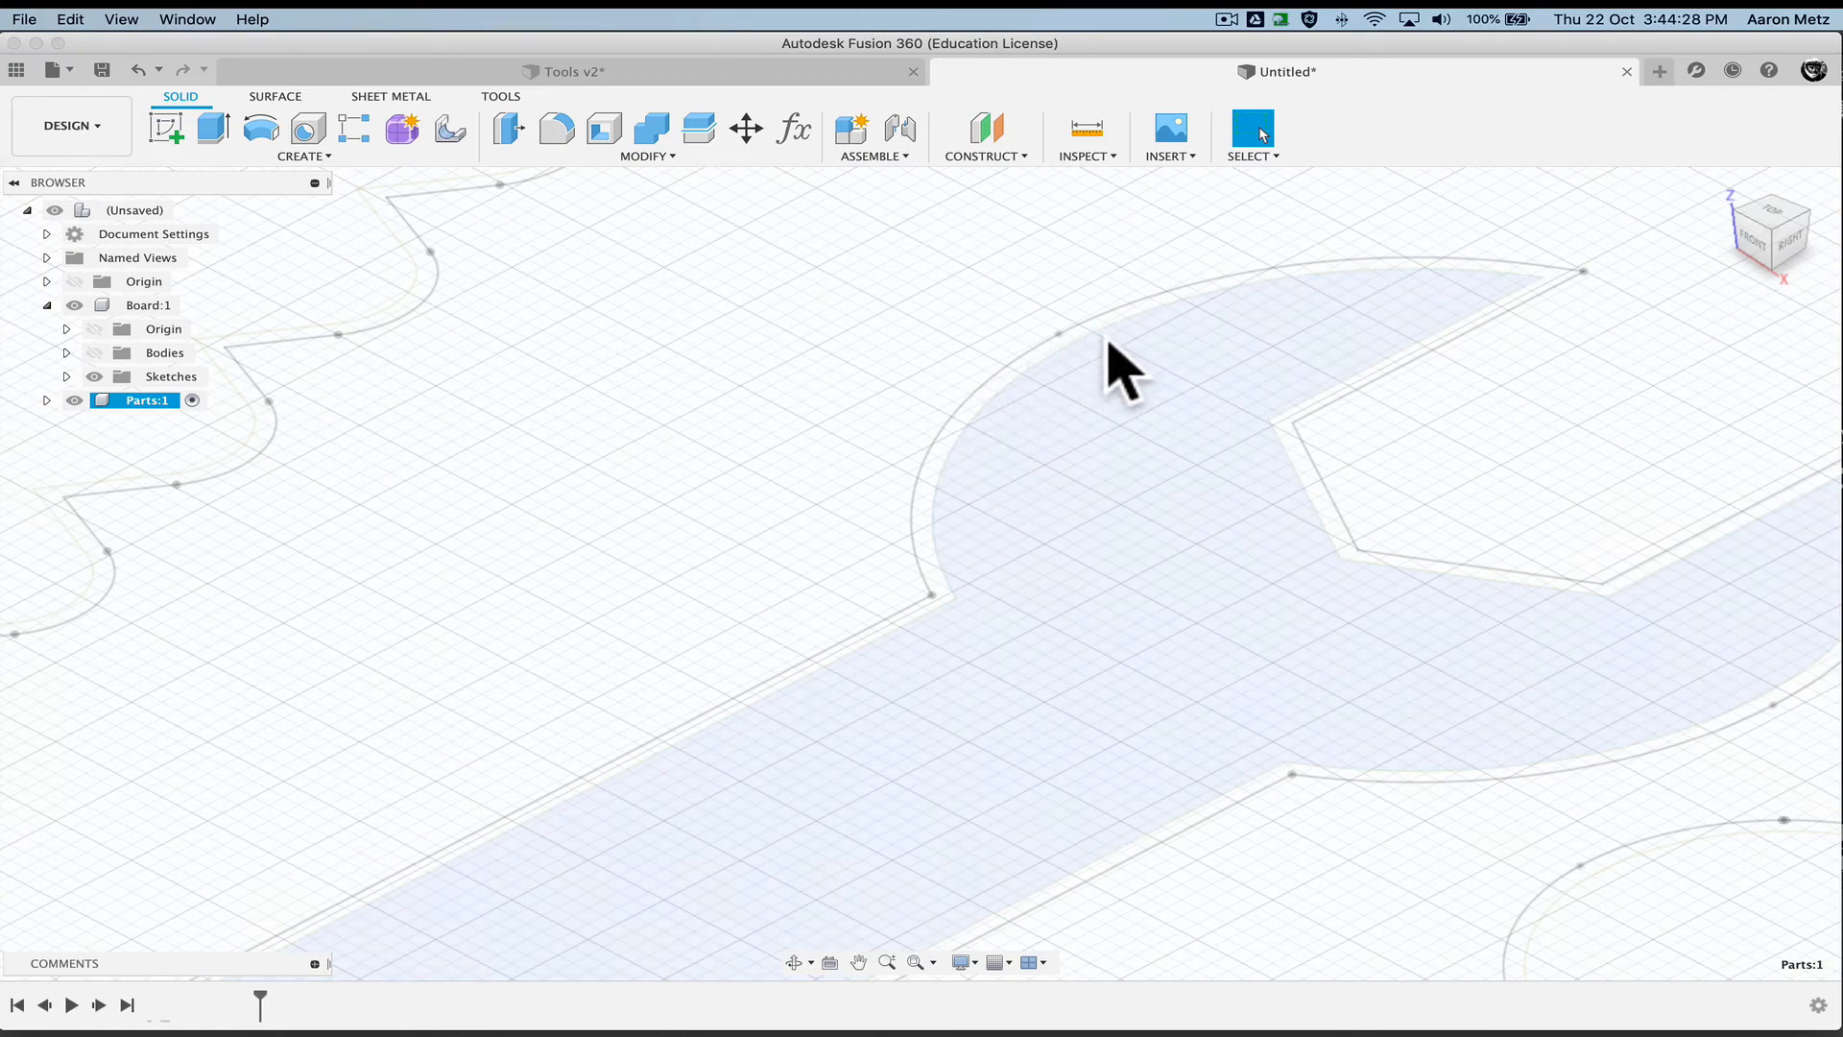
scroll(1078, 408, down, 5)
scroll(1071, 408, down, 2)
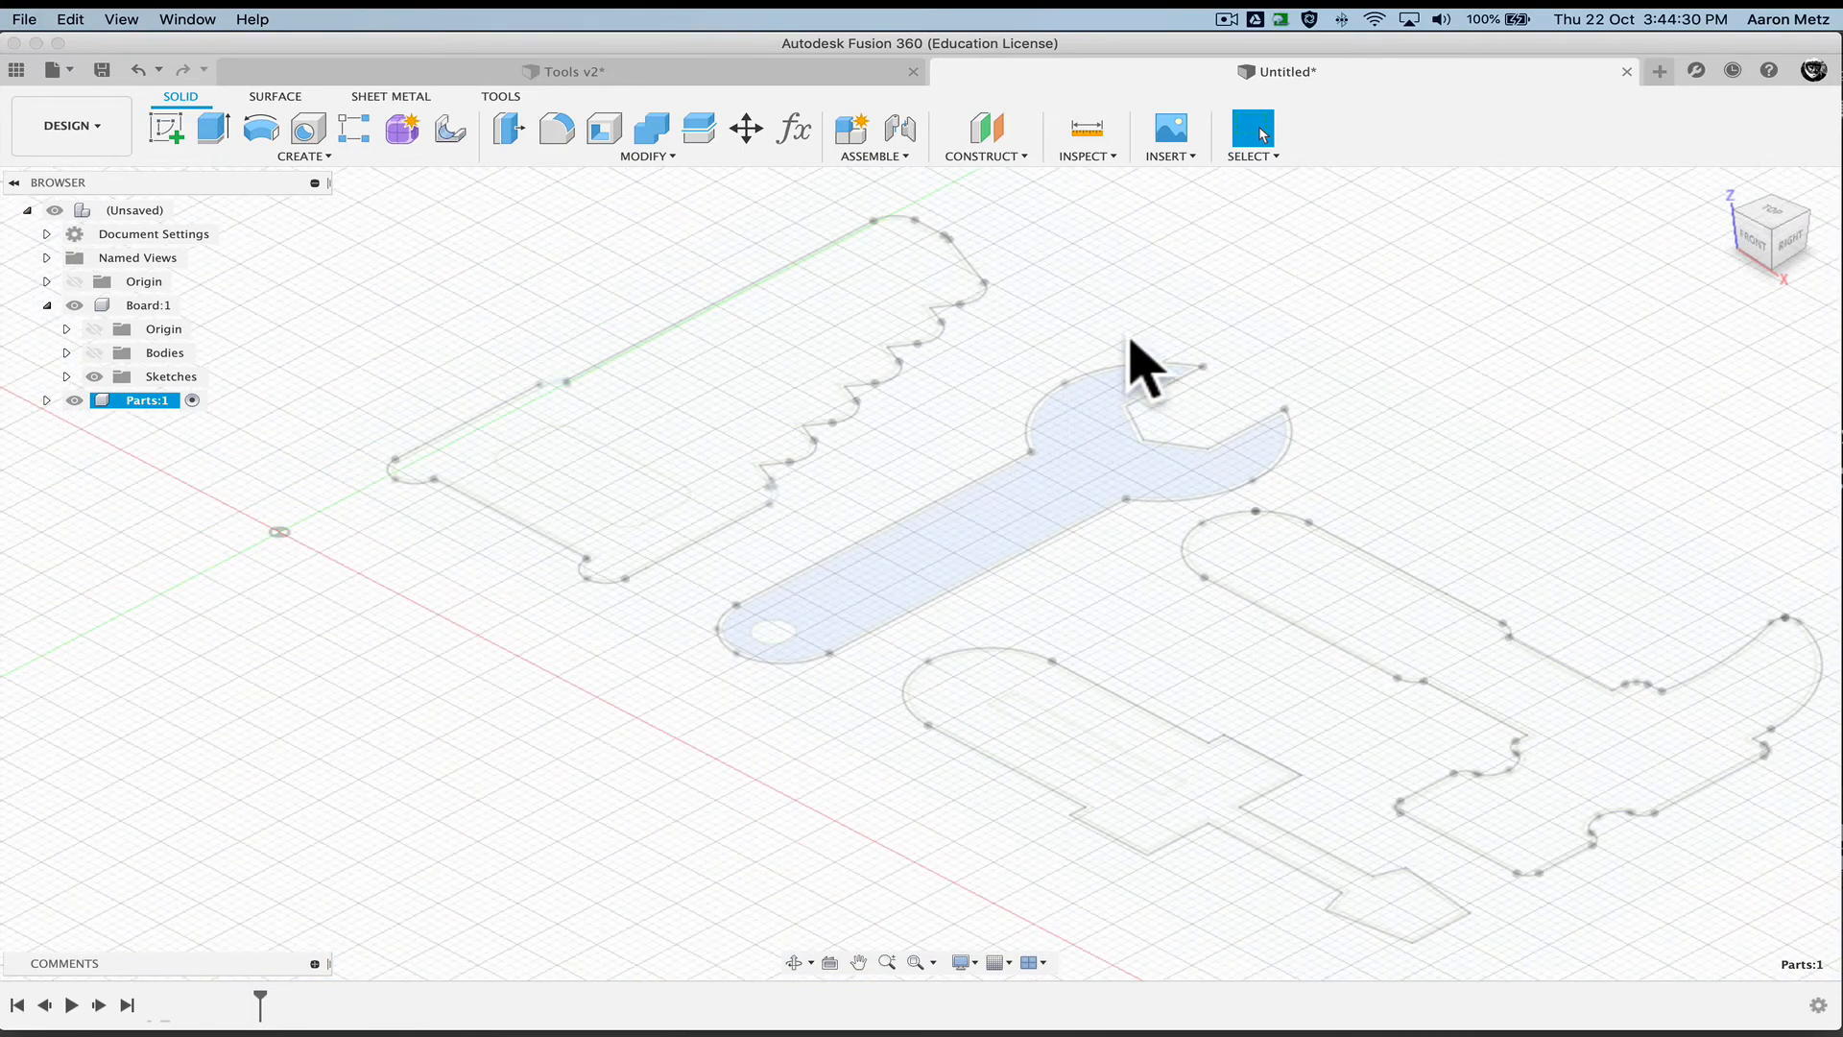
key(e)
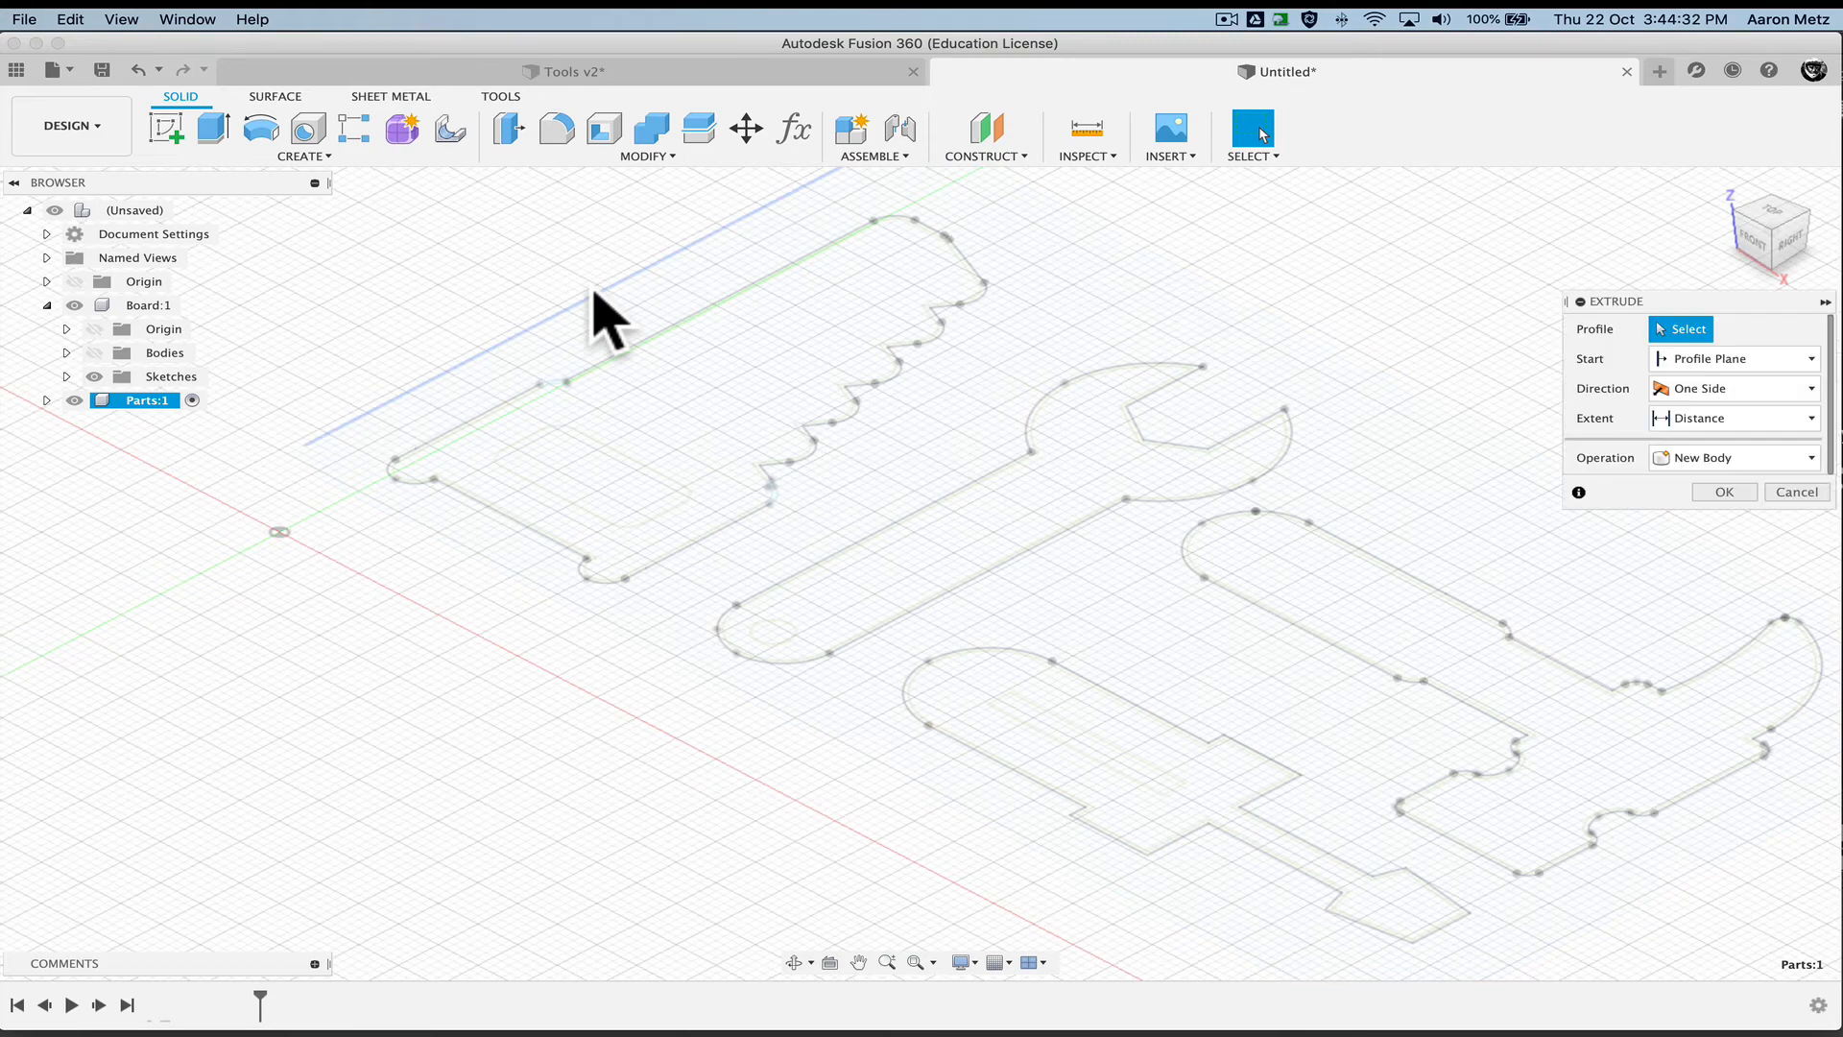
scroll(774, 357, up, 5)
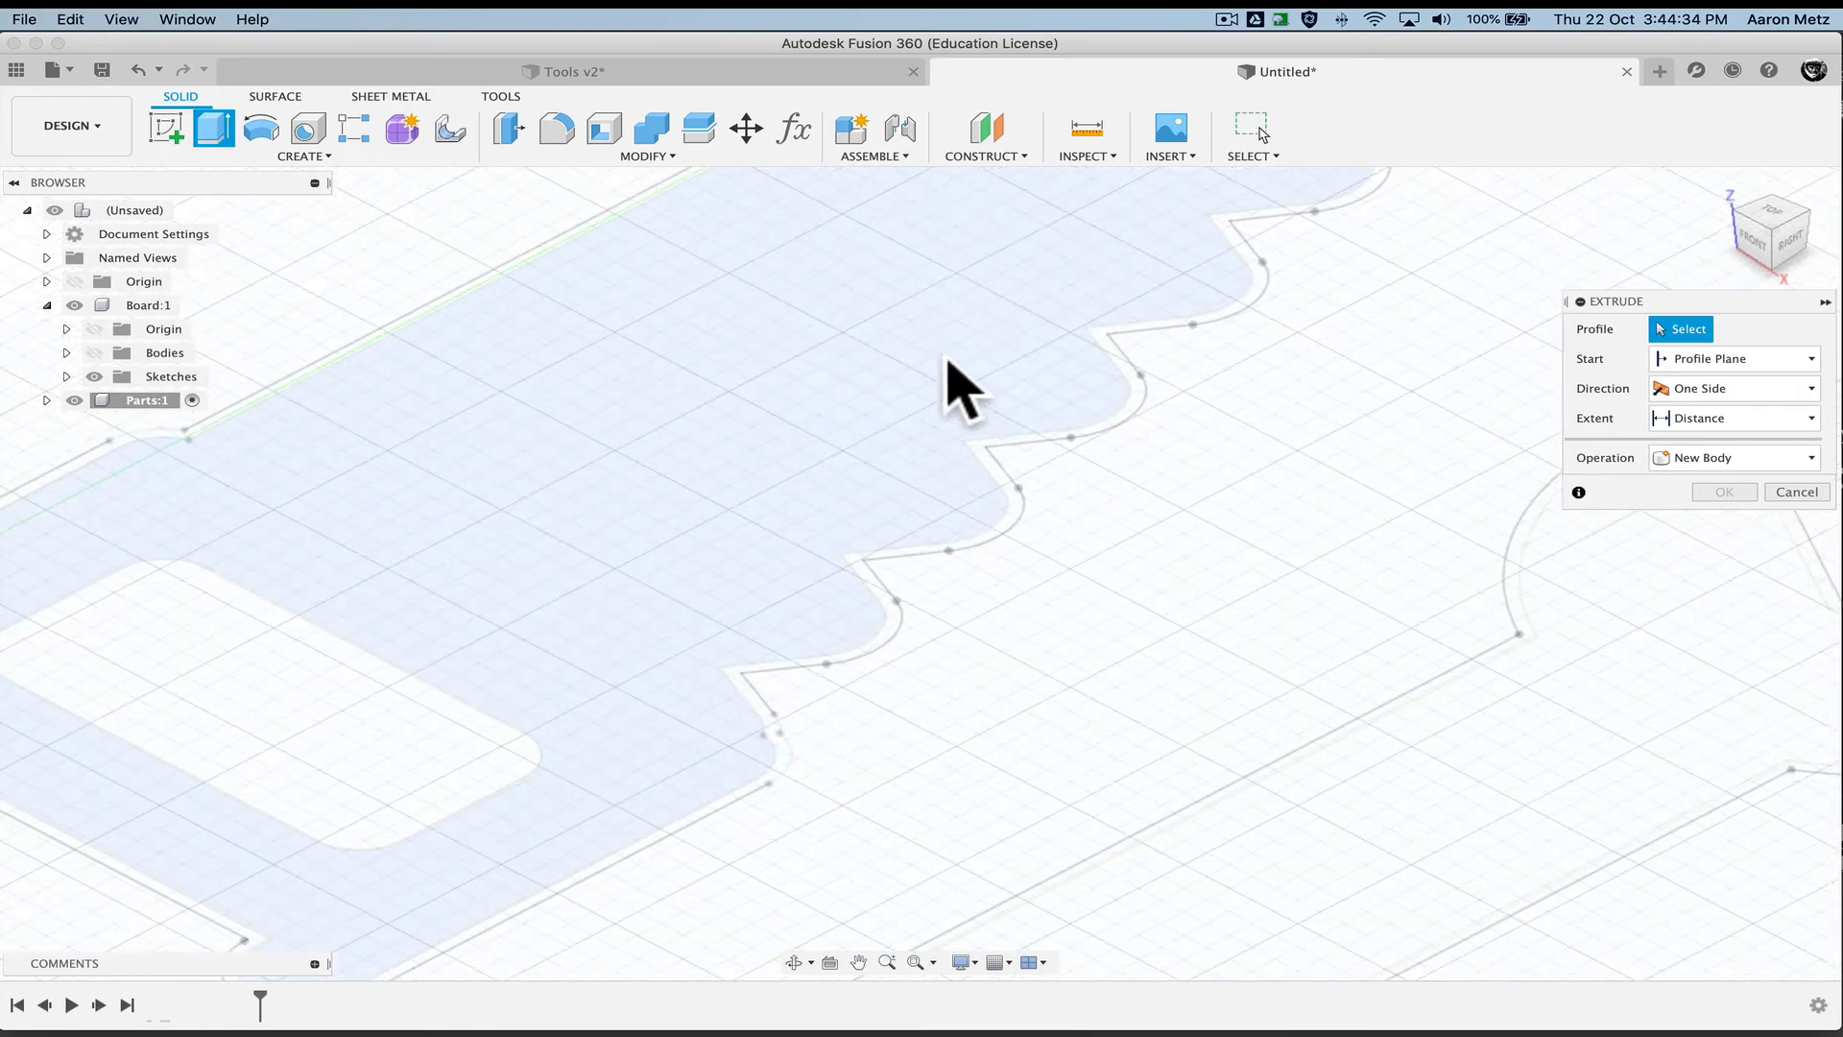
scroll(1037, 461, down, 3)
click(1006, 441)
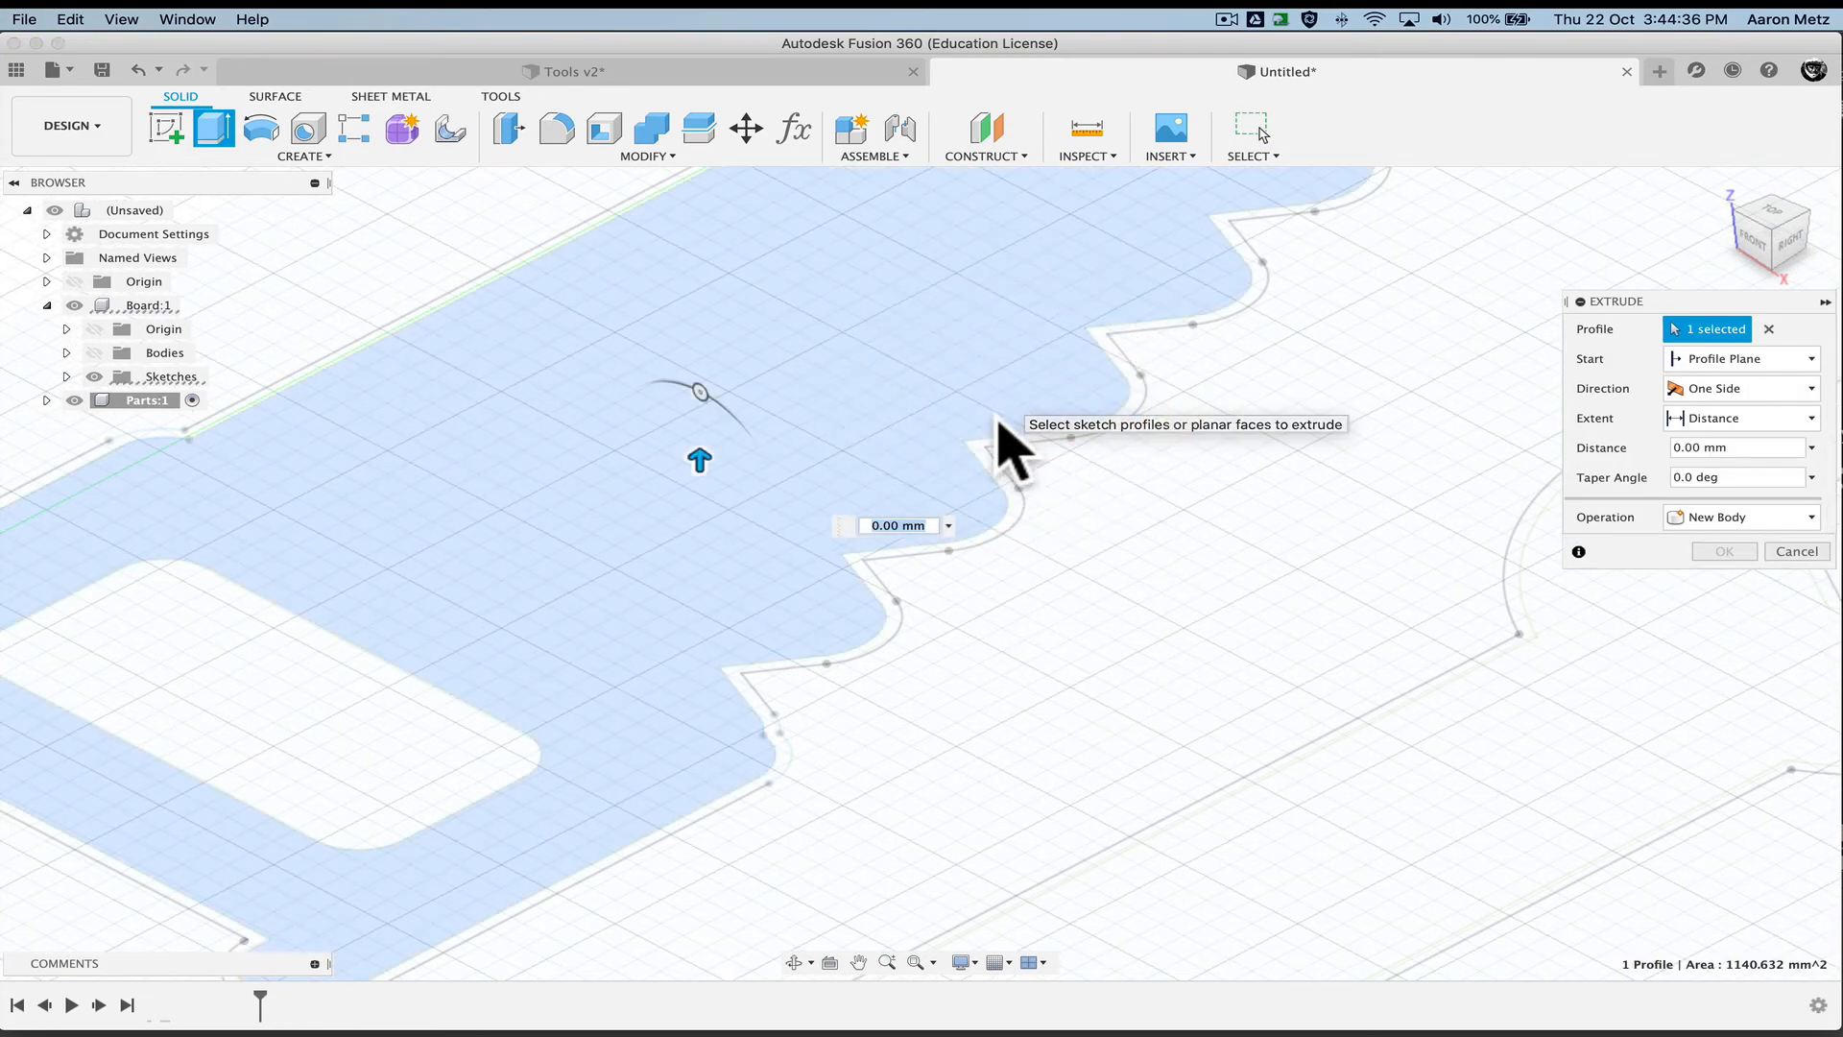
scroll(1008, 444, down, 4)
click(1182, 576)
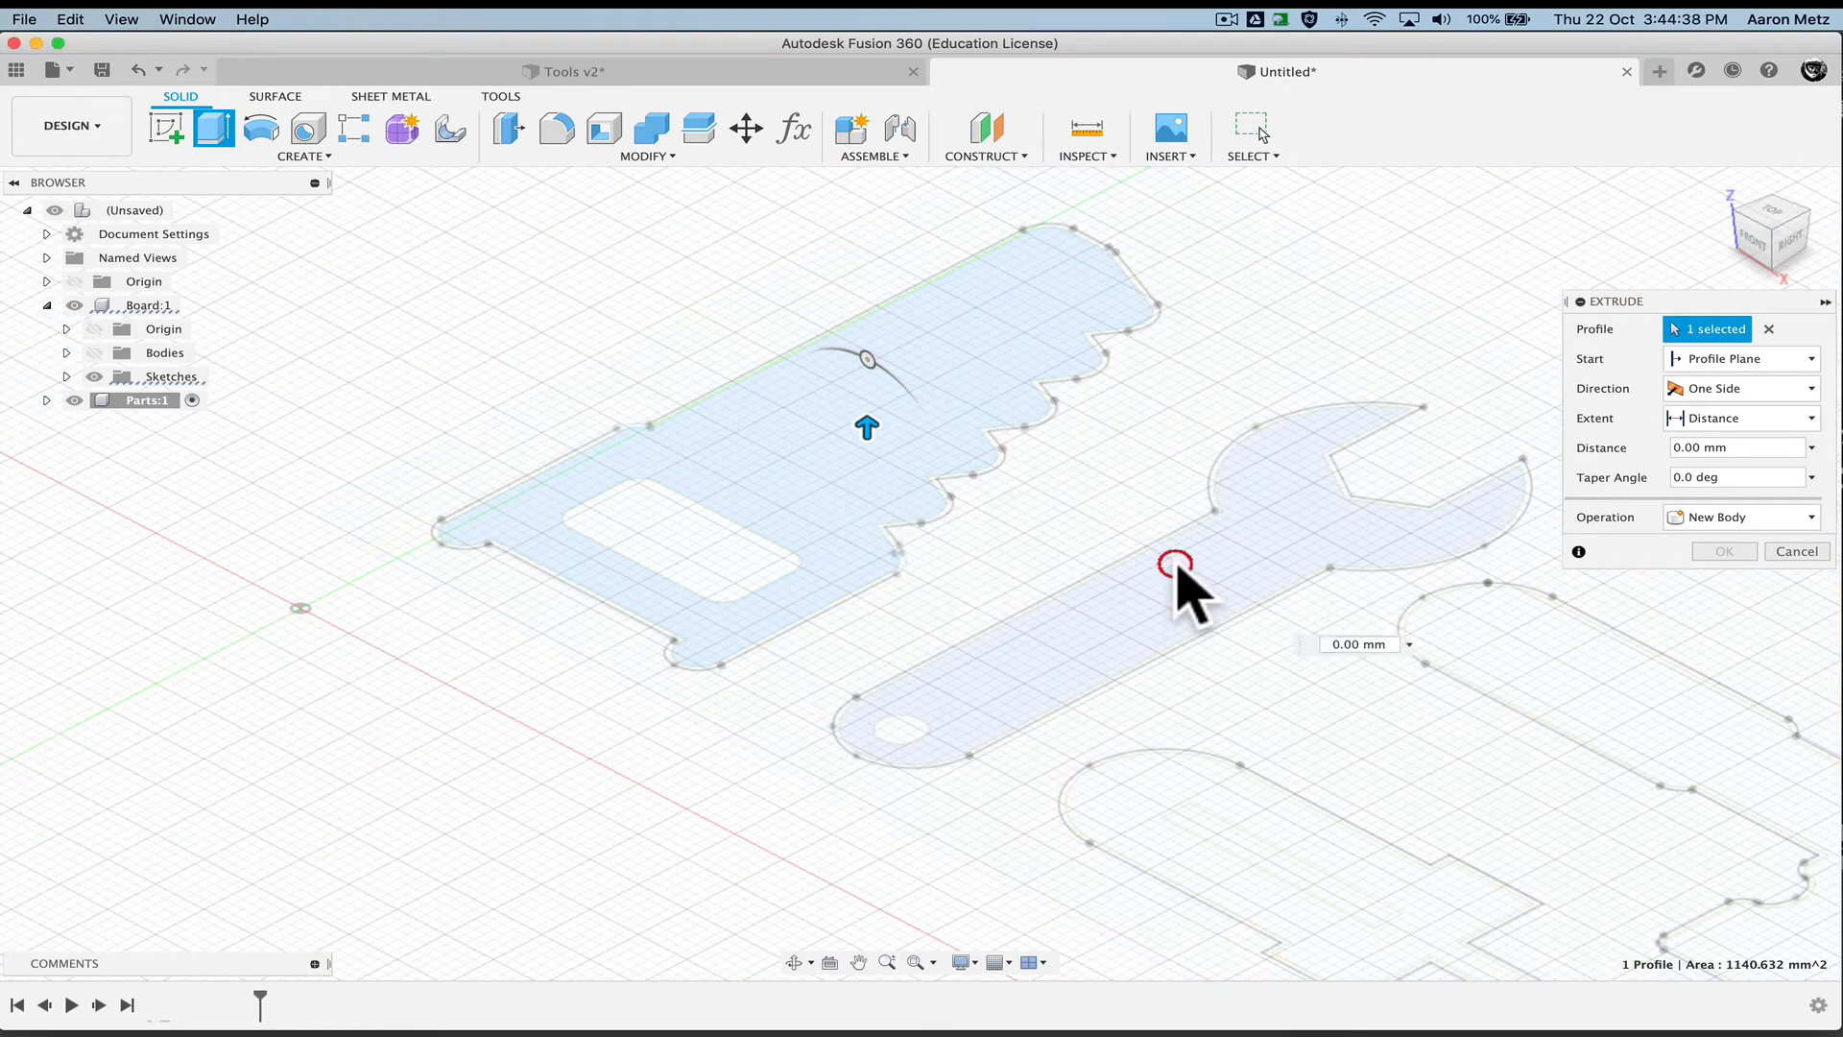
click(1435, 628)
click(1269, 814)
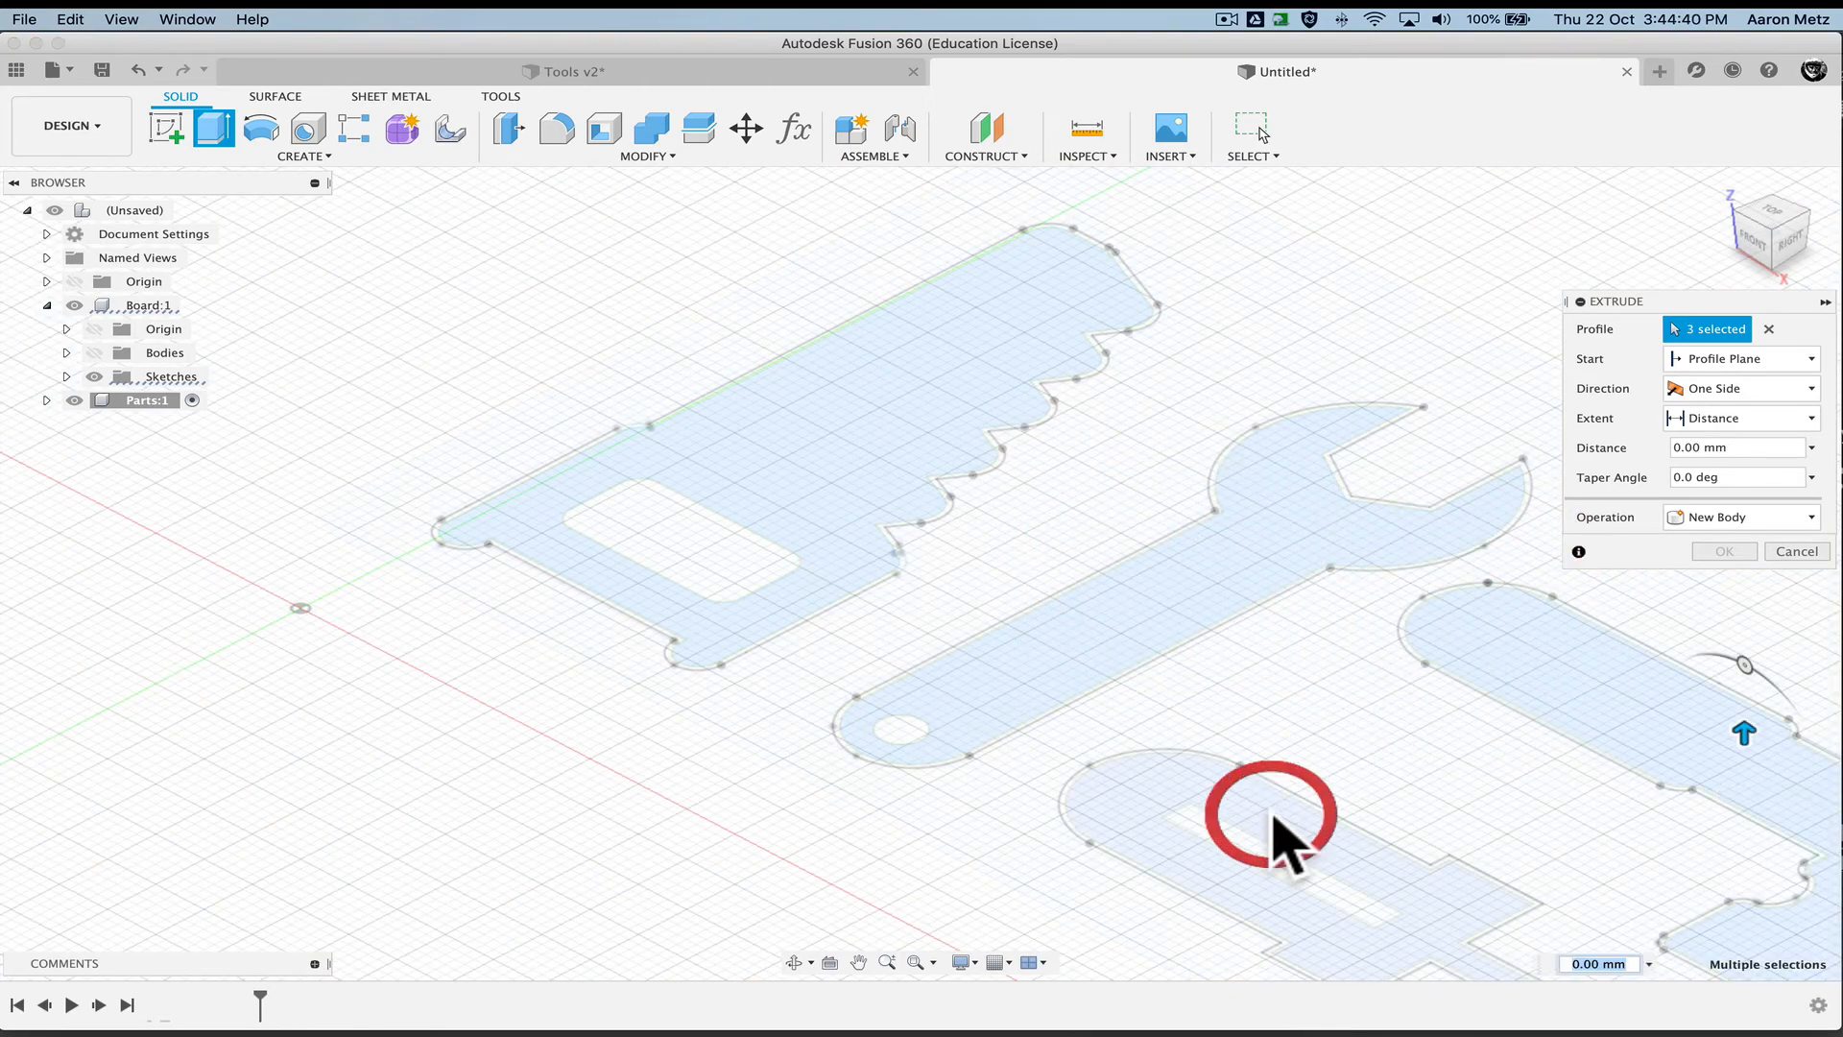
scroll(1245, 677, up, 5)
scroll(1245, 677, down, 4)
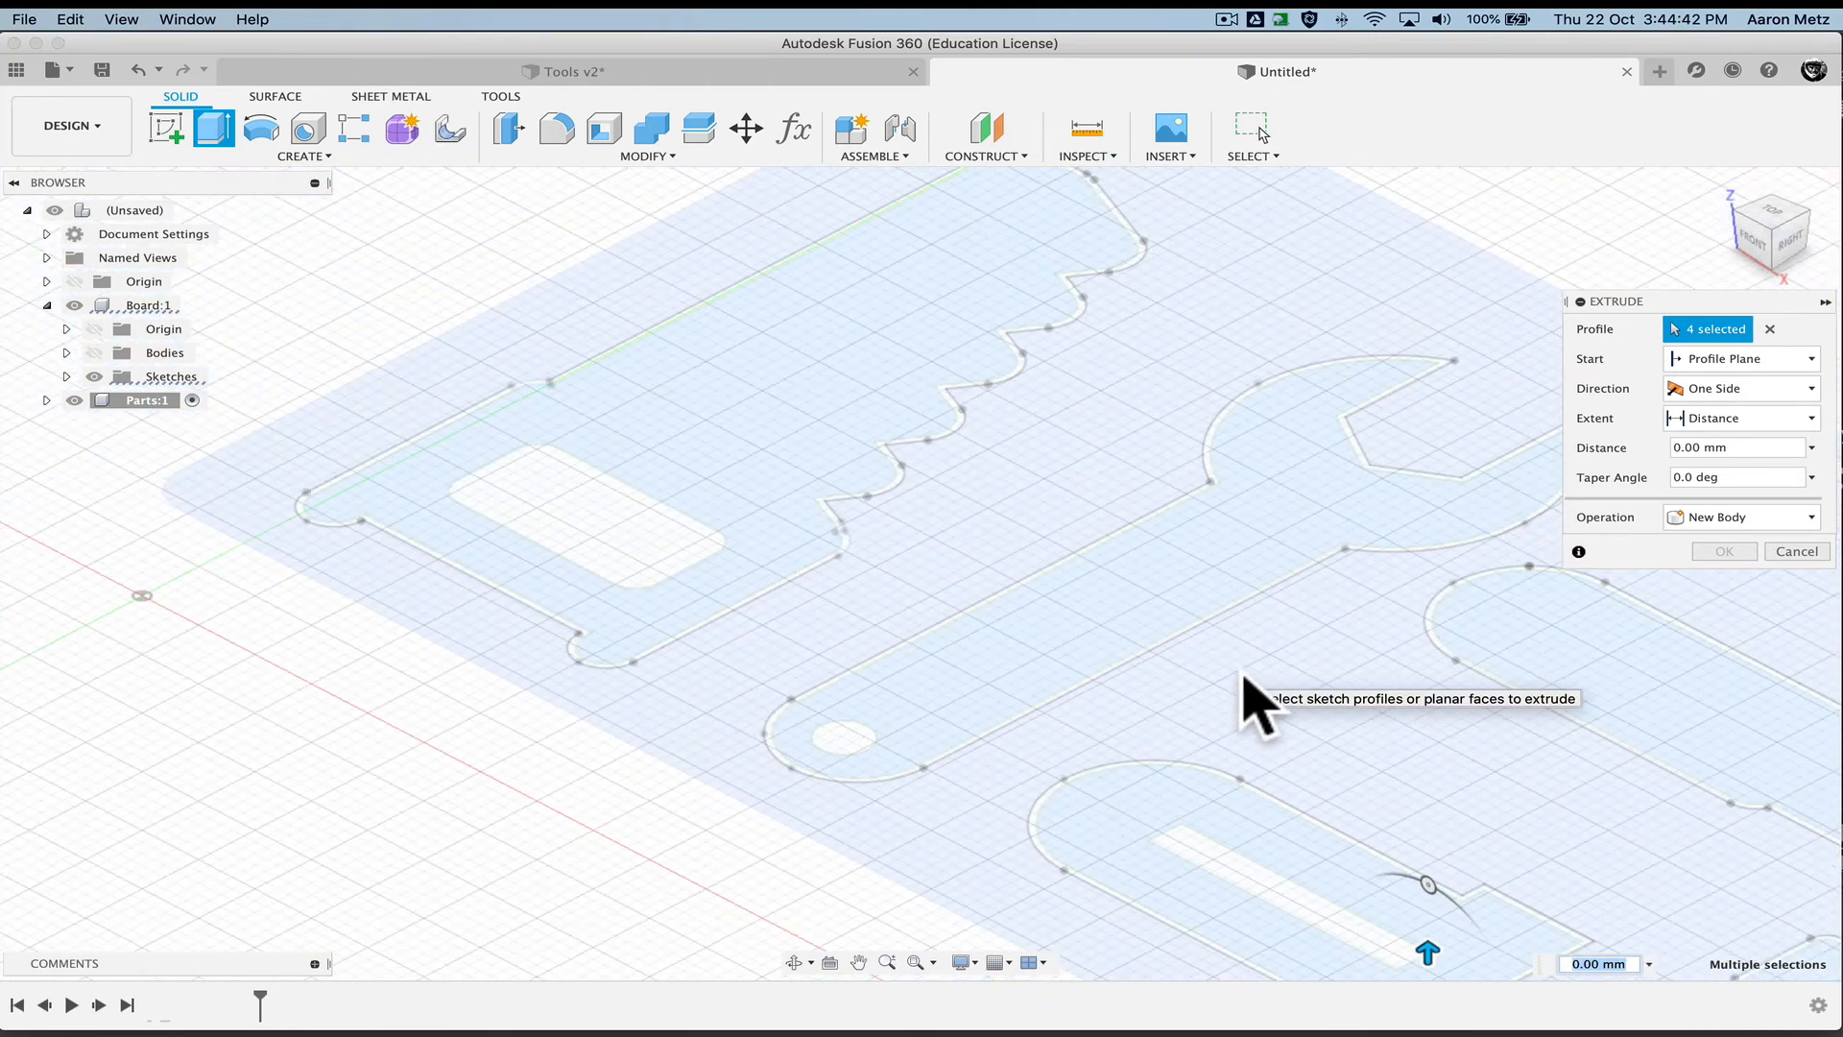
Extrude the four selected tool profiles upward as new bodies by the thickness_parts user parameter
middle_drag(1526, 864, 1180, 585)
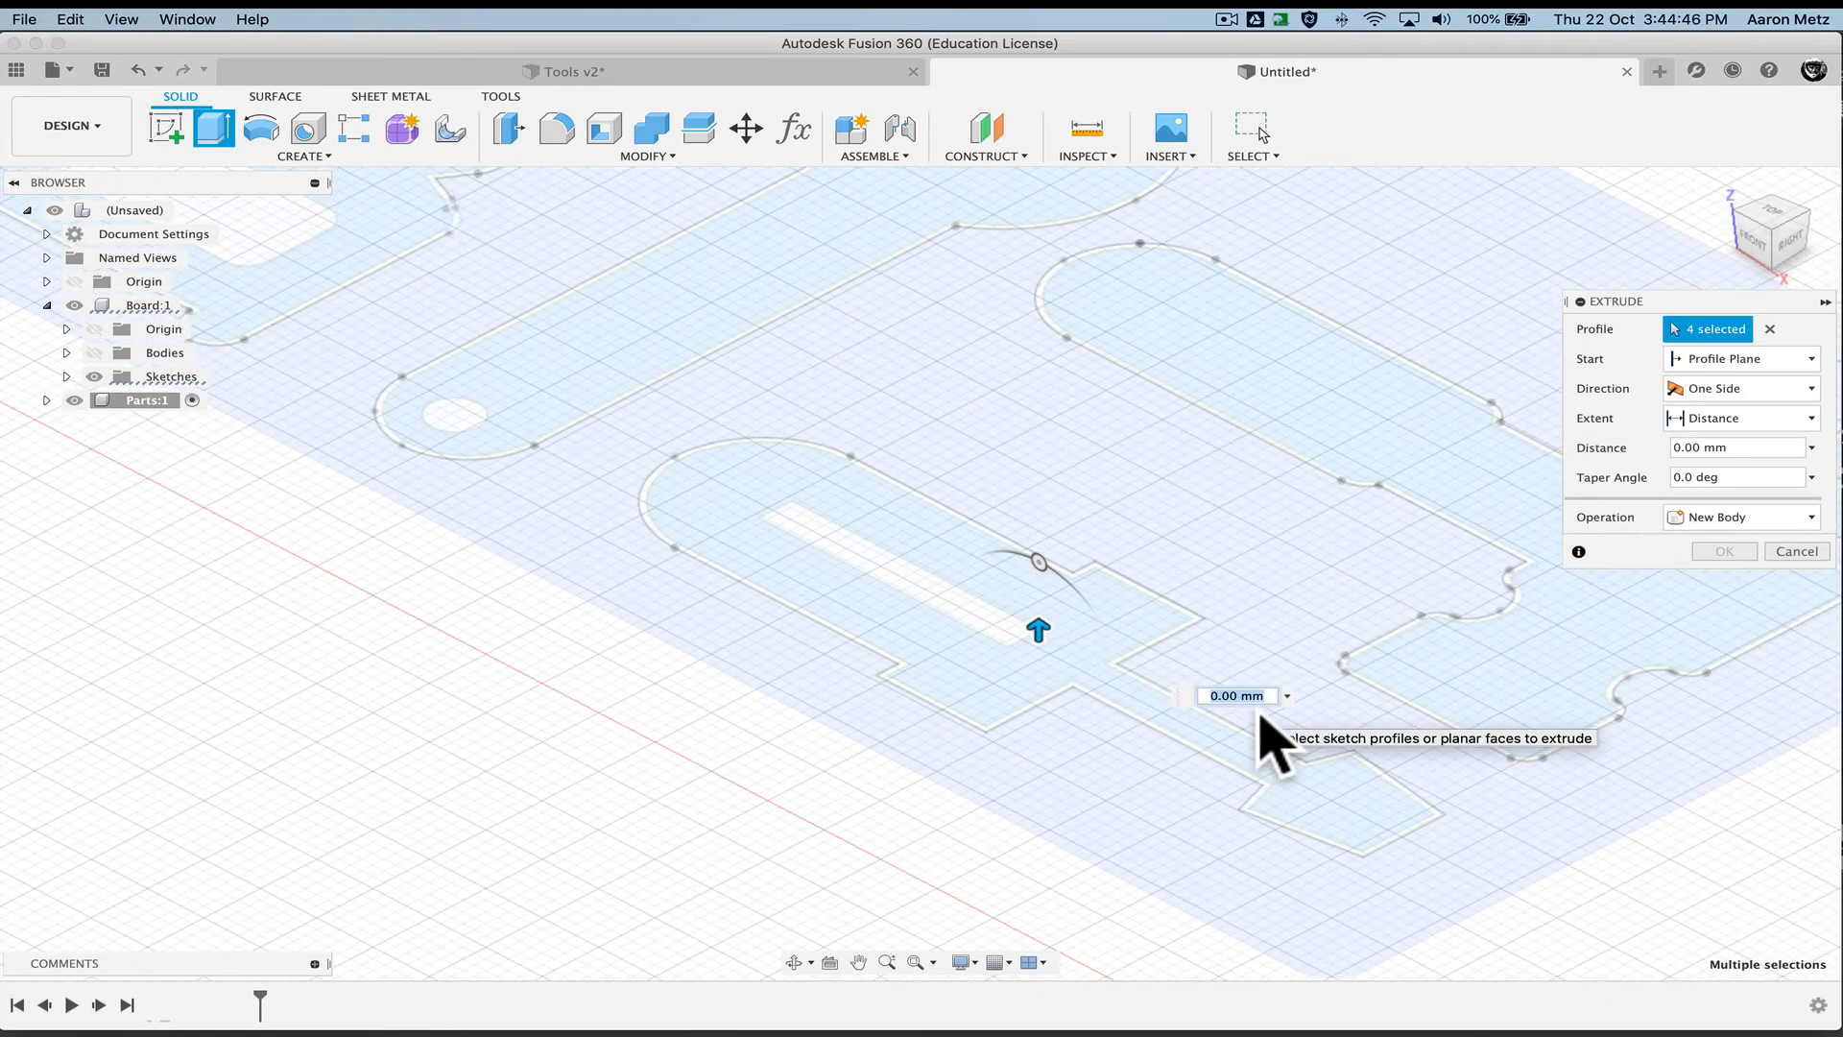
text(thi)
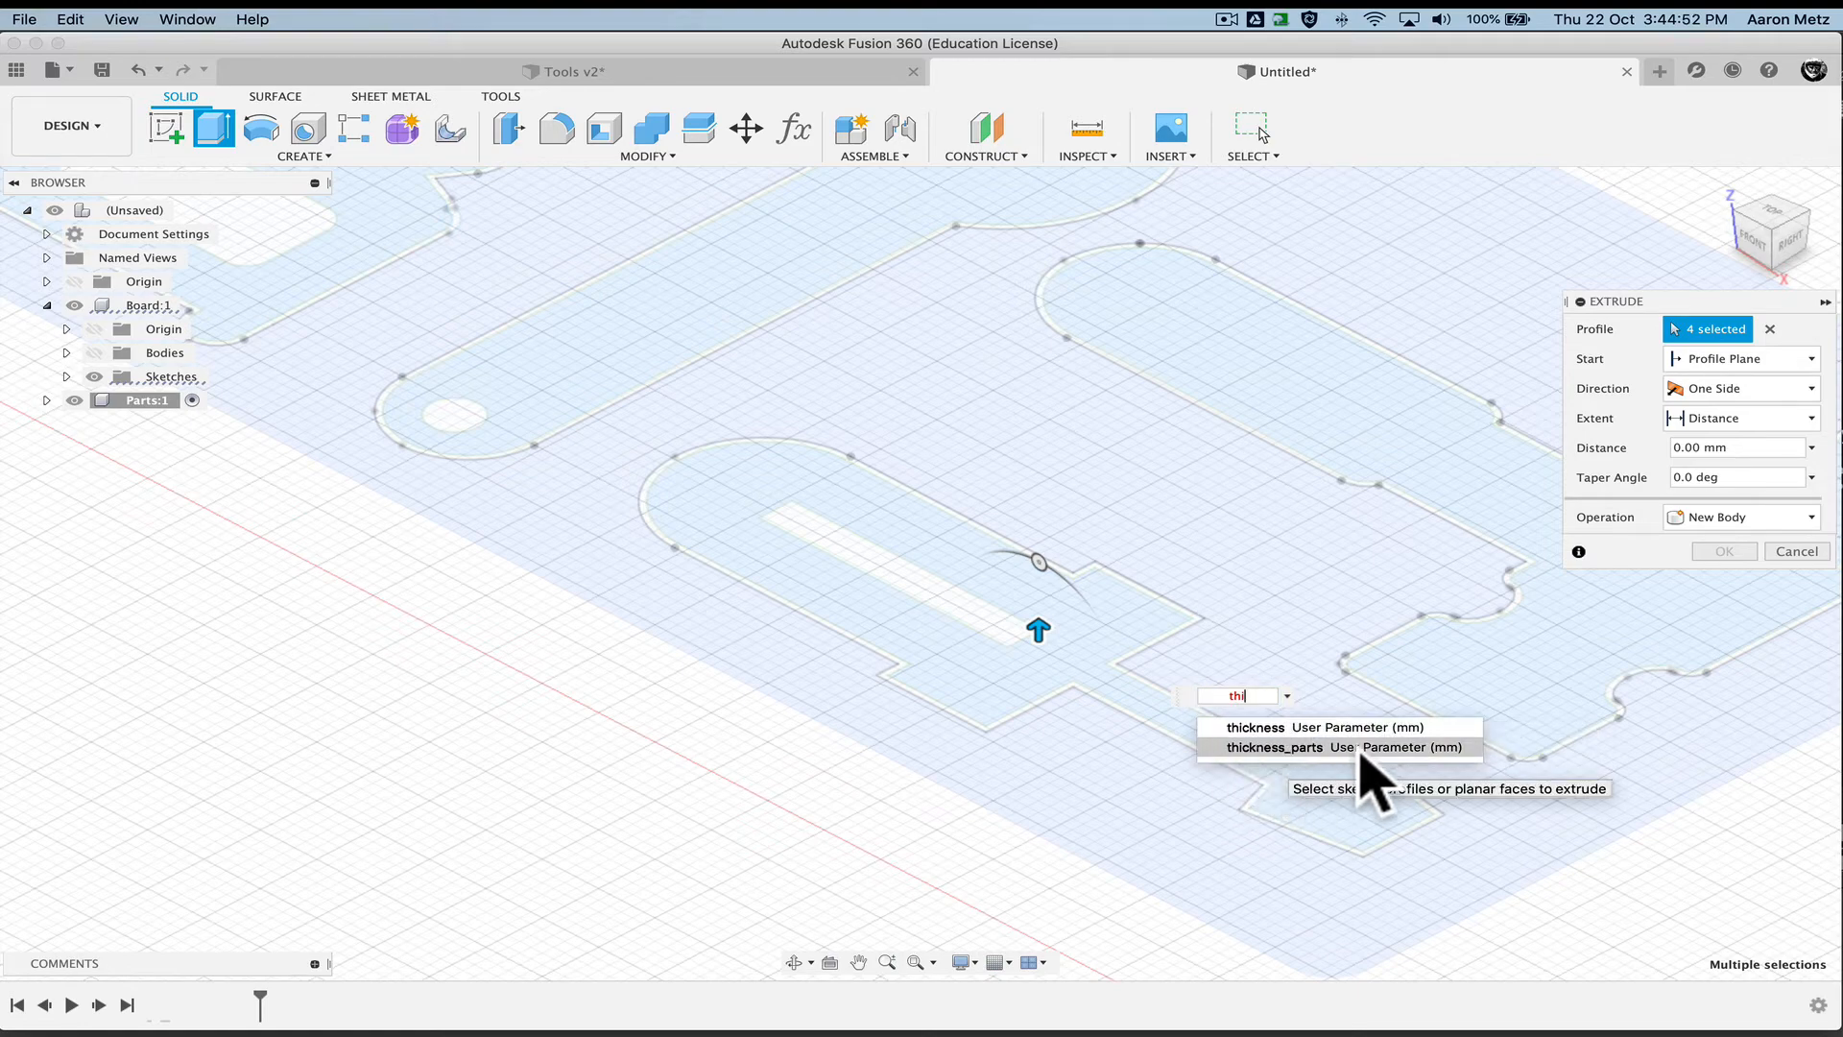
click(1334, 748)
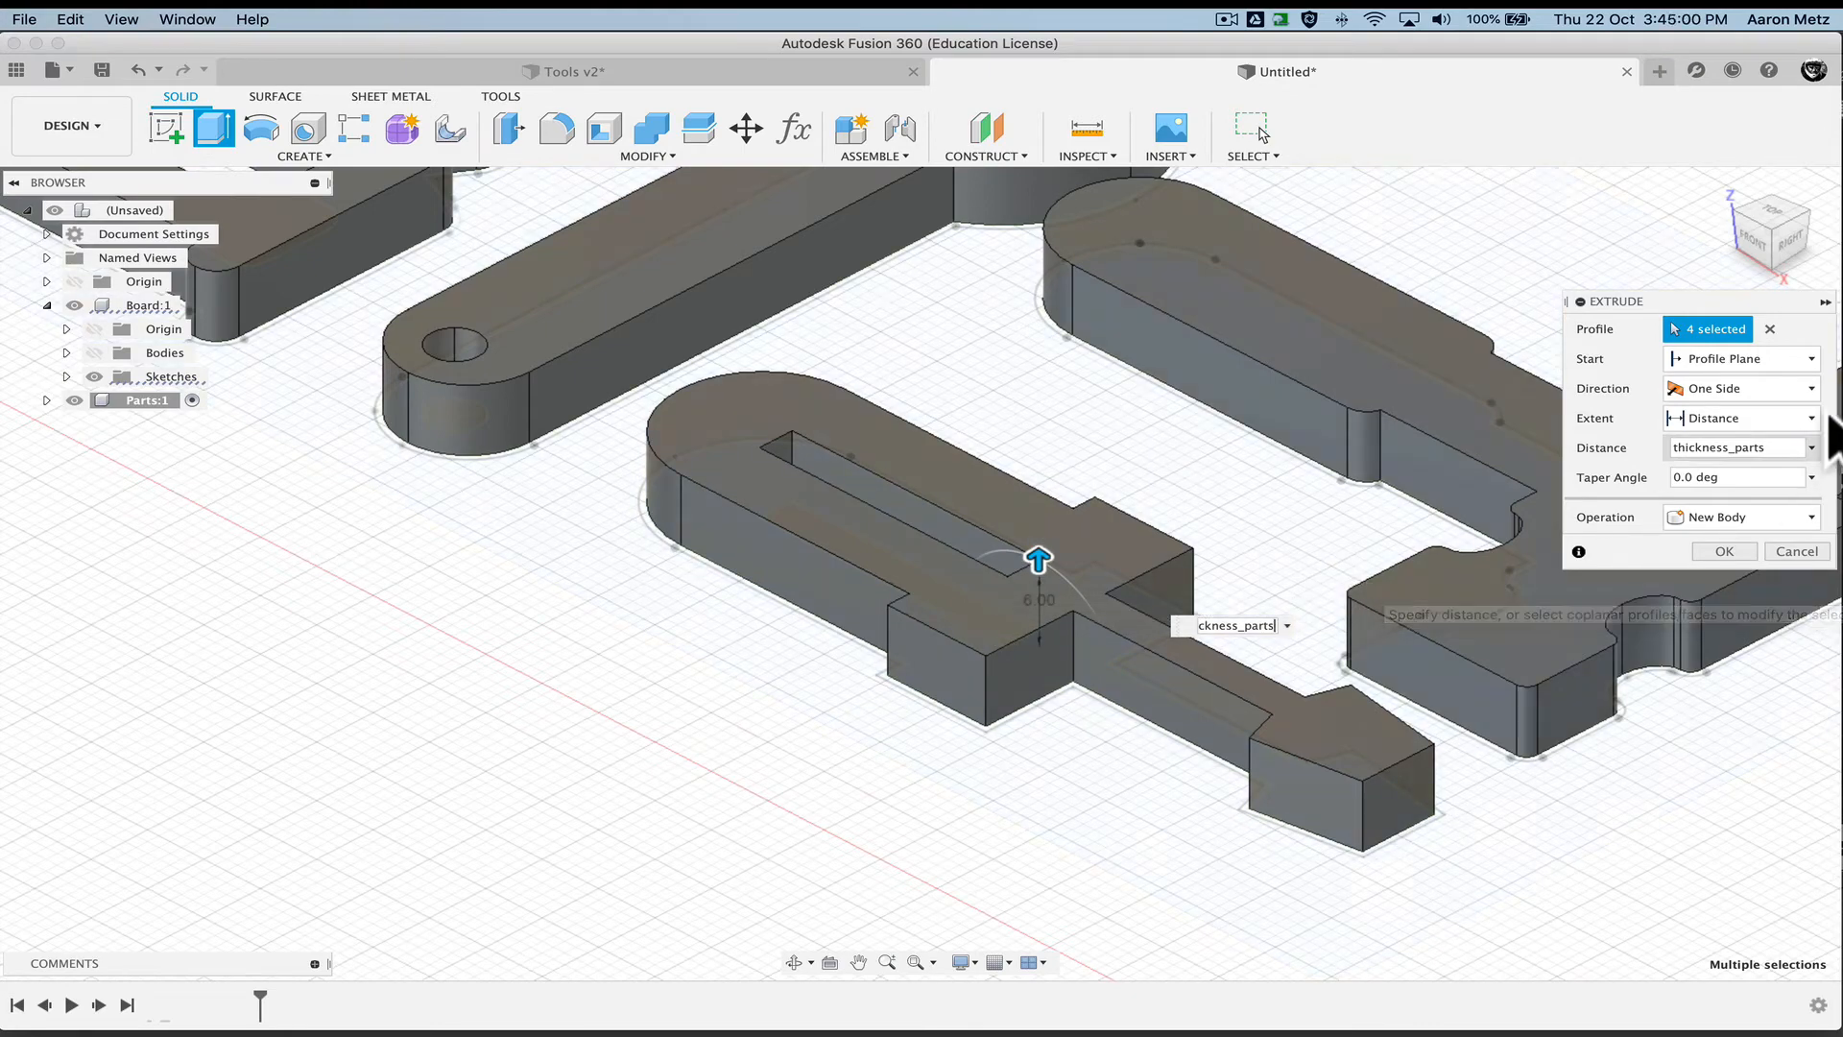
click(1725, 551)
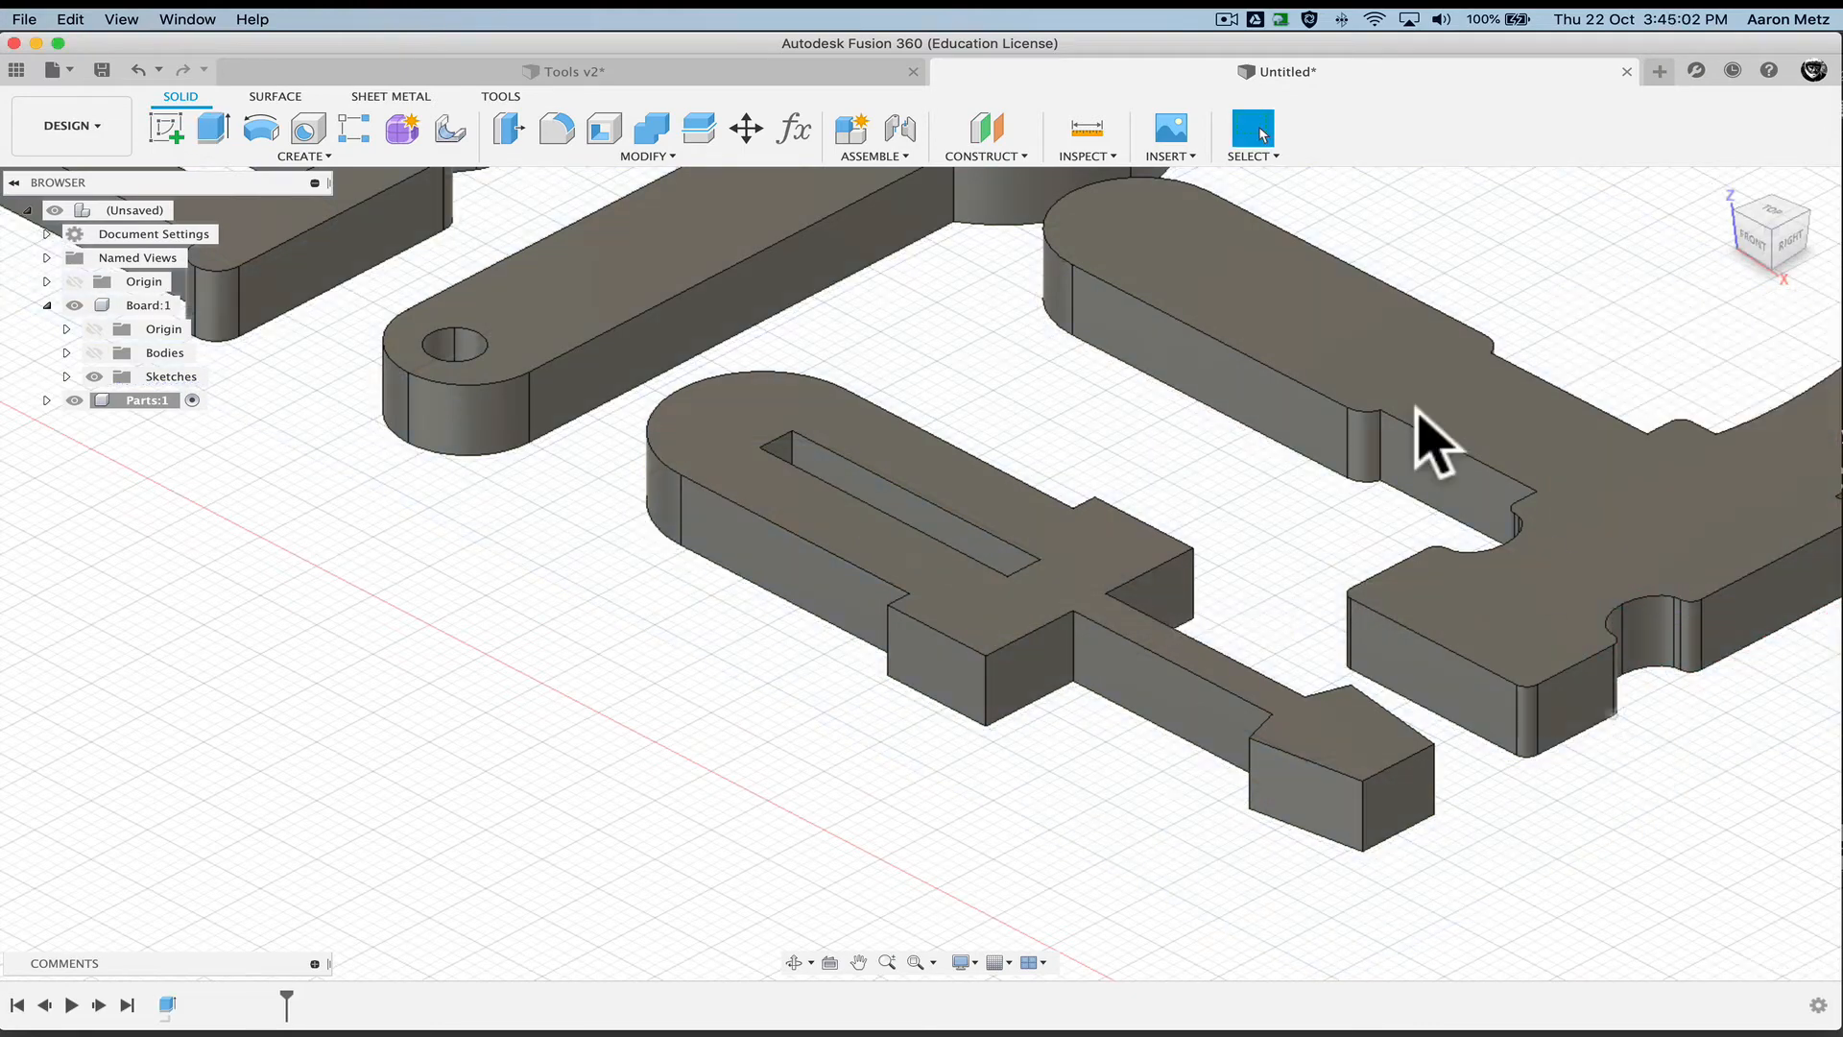
Activate the Board component and hide the Parts component
scroll(629, 408, down, 8)
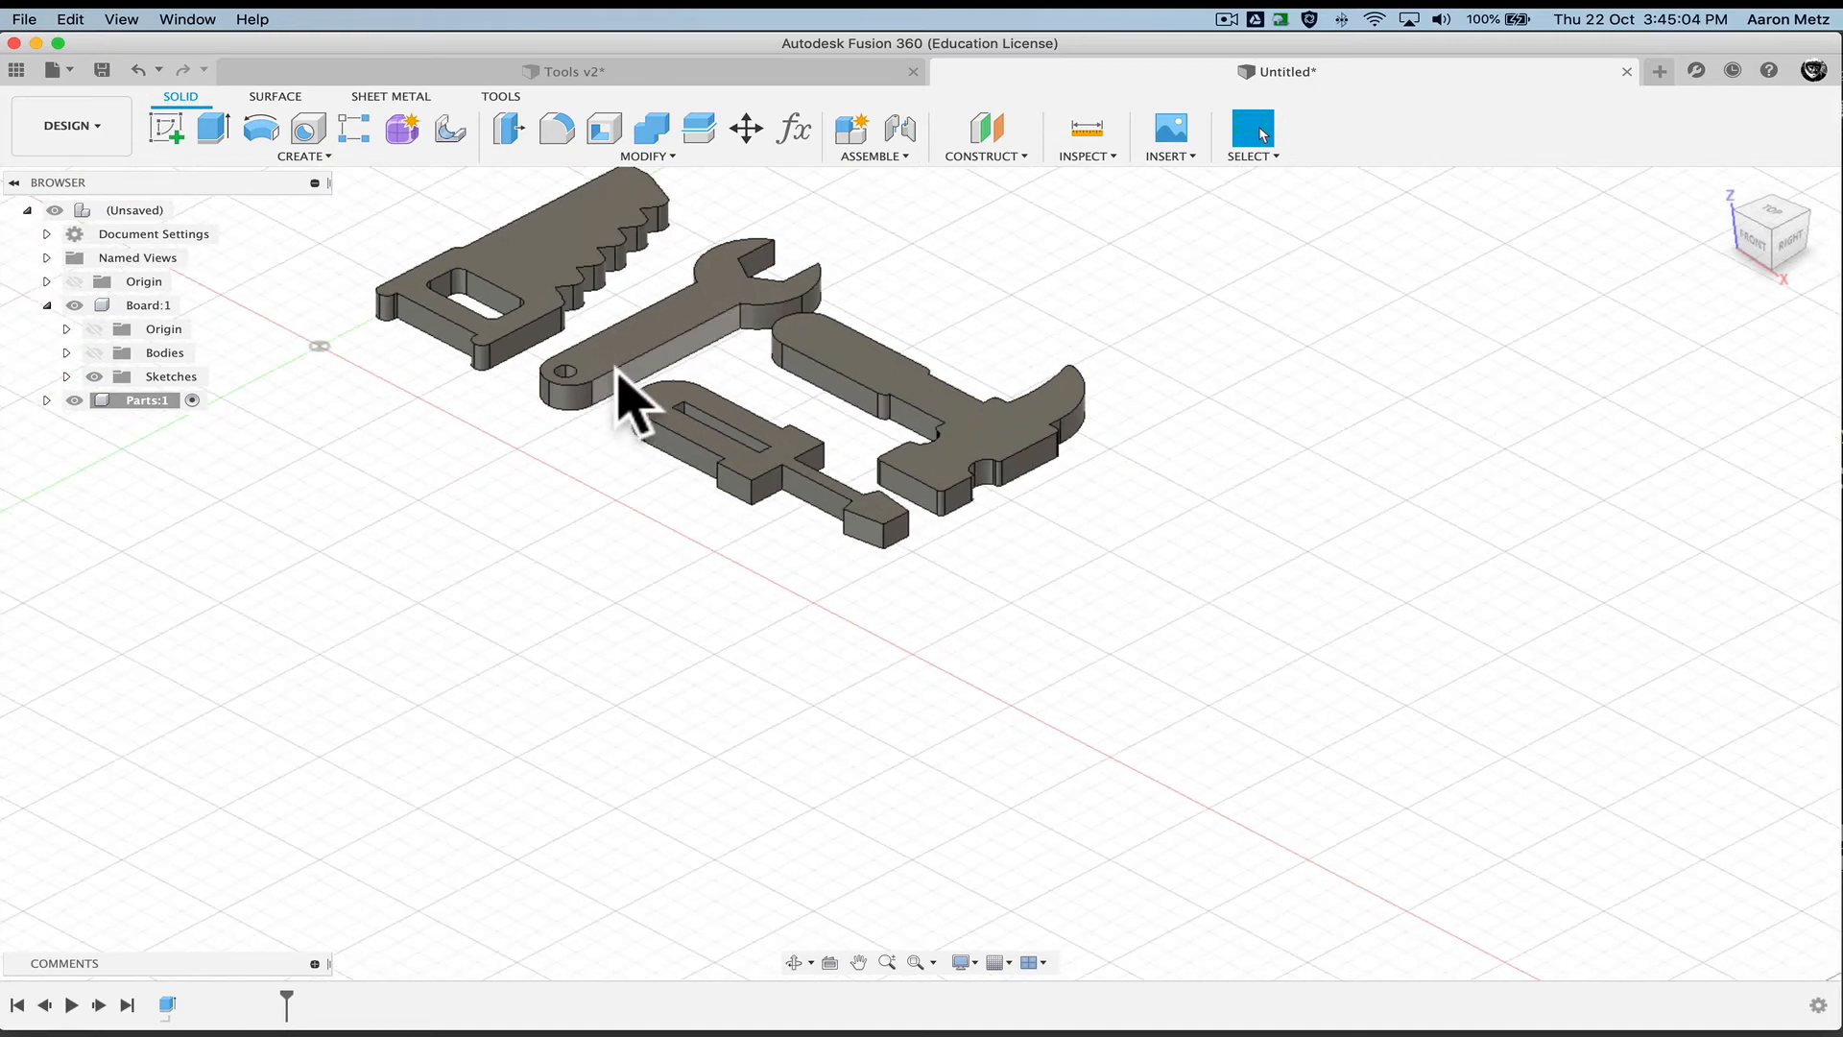
middle_drag(546, 317, 716, 547)
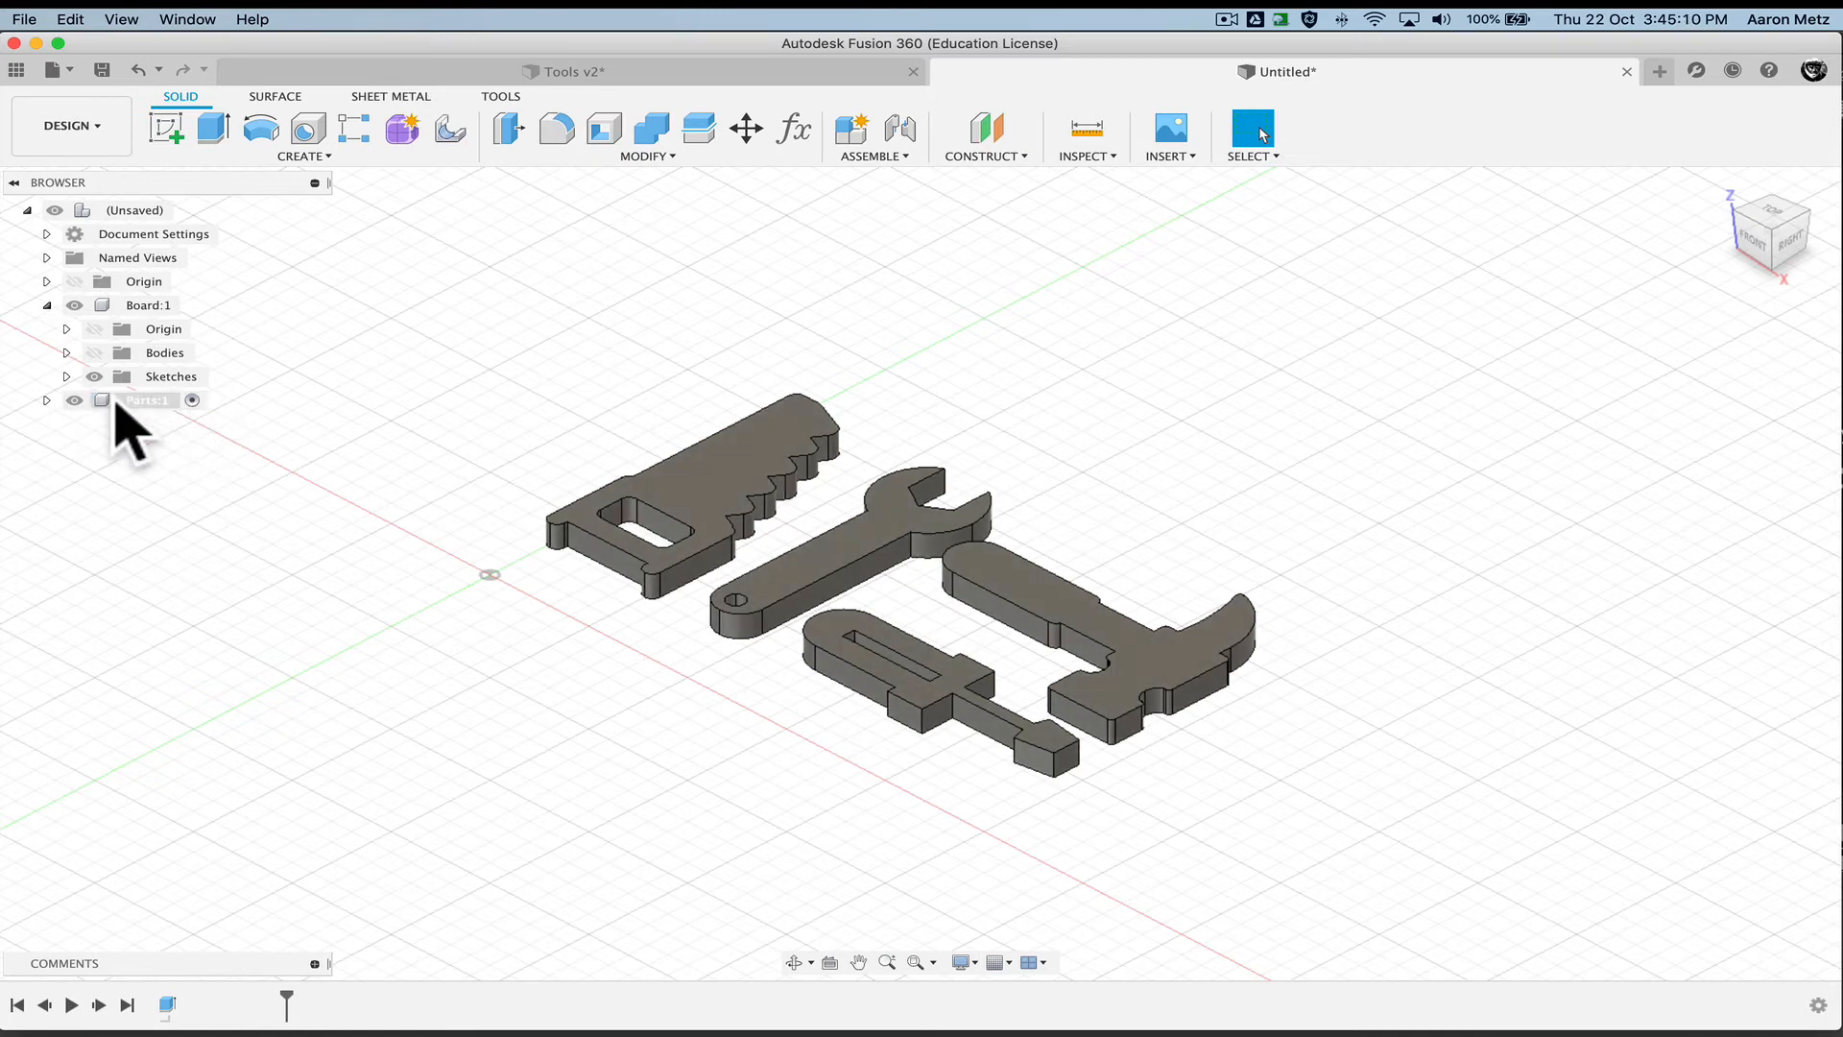
click(145, 305)
click(196, 306)
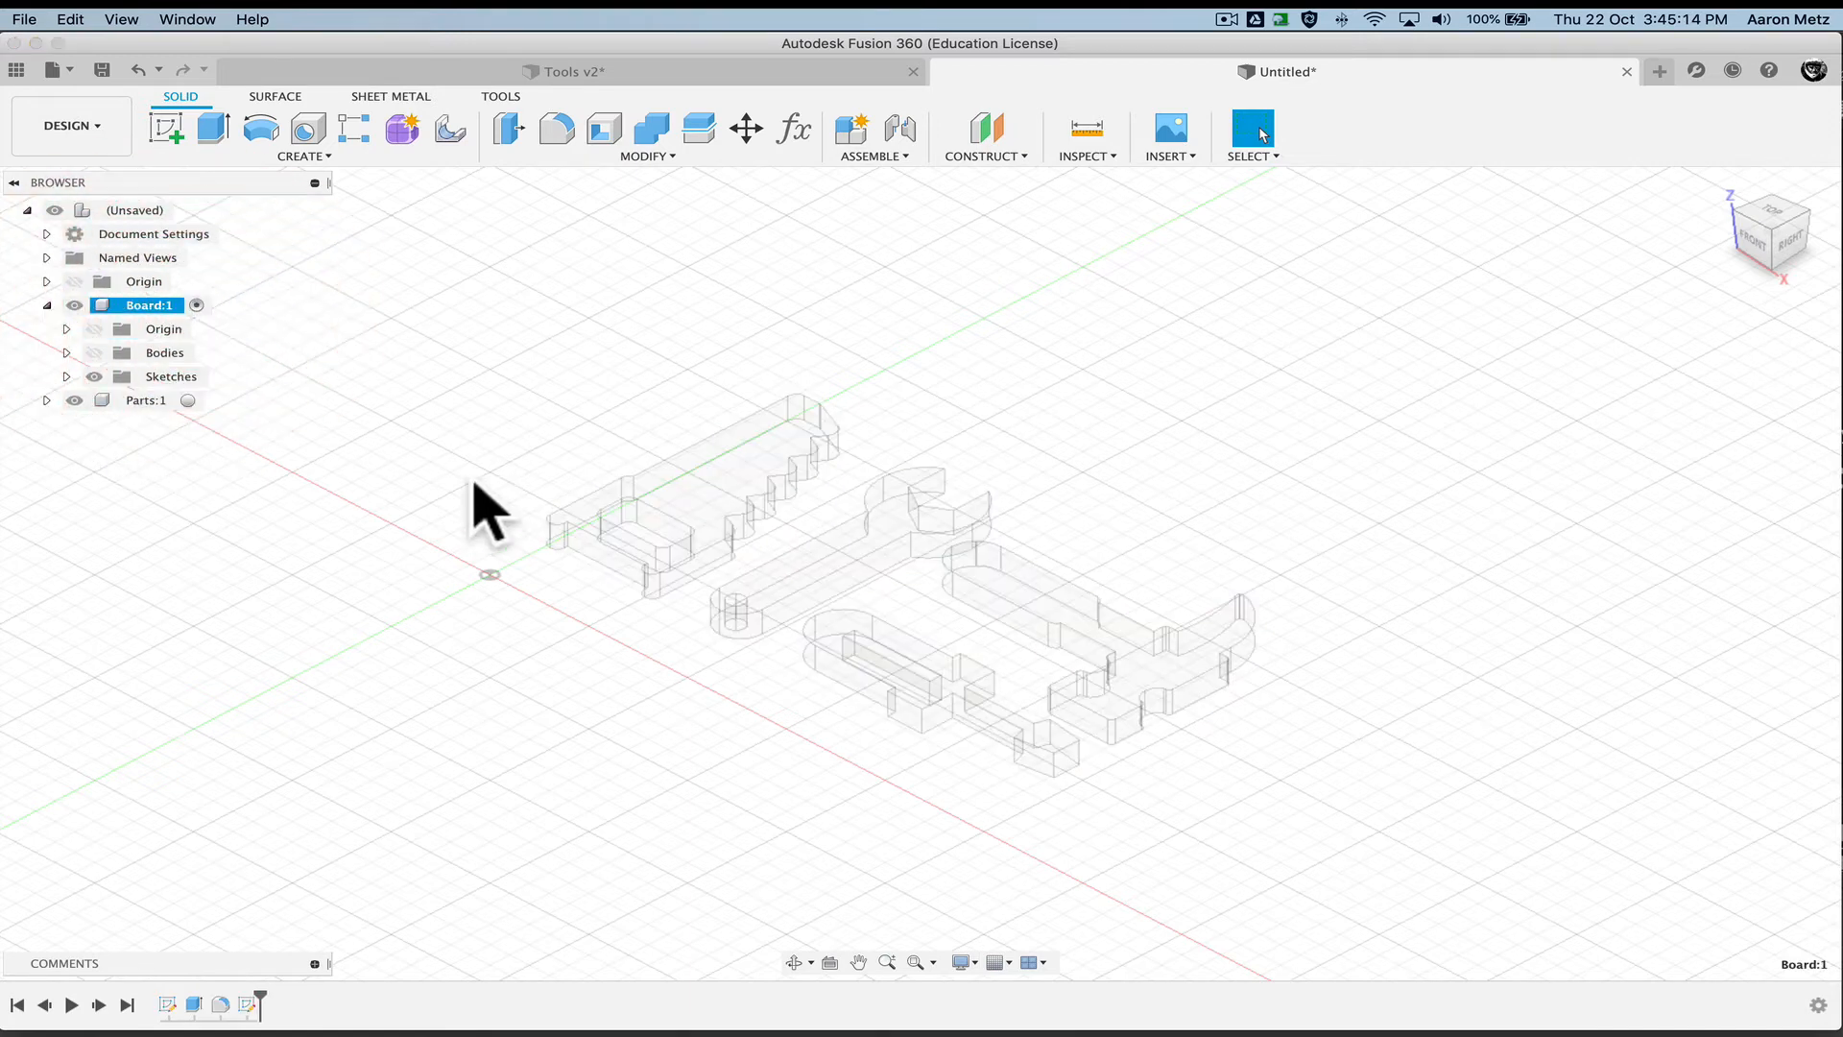
click(75, 401)
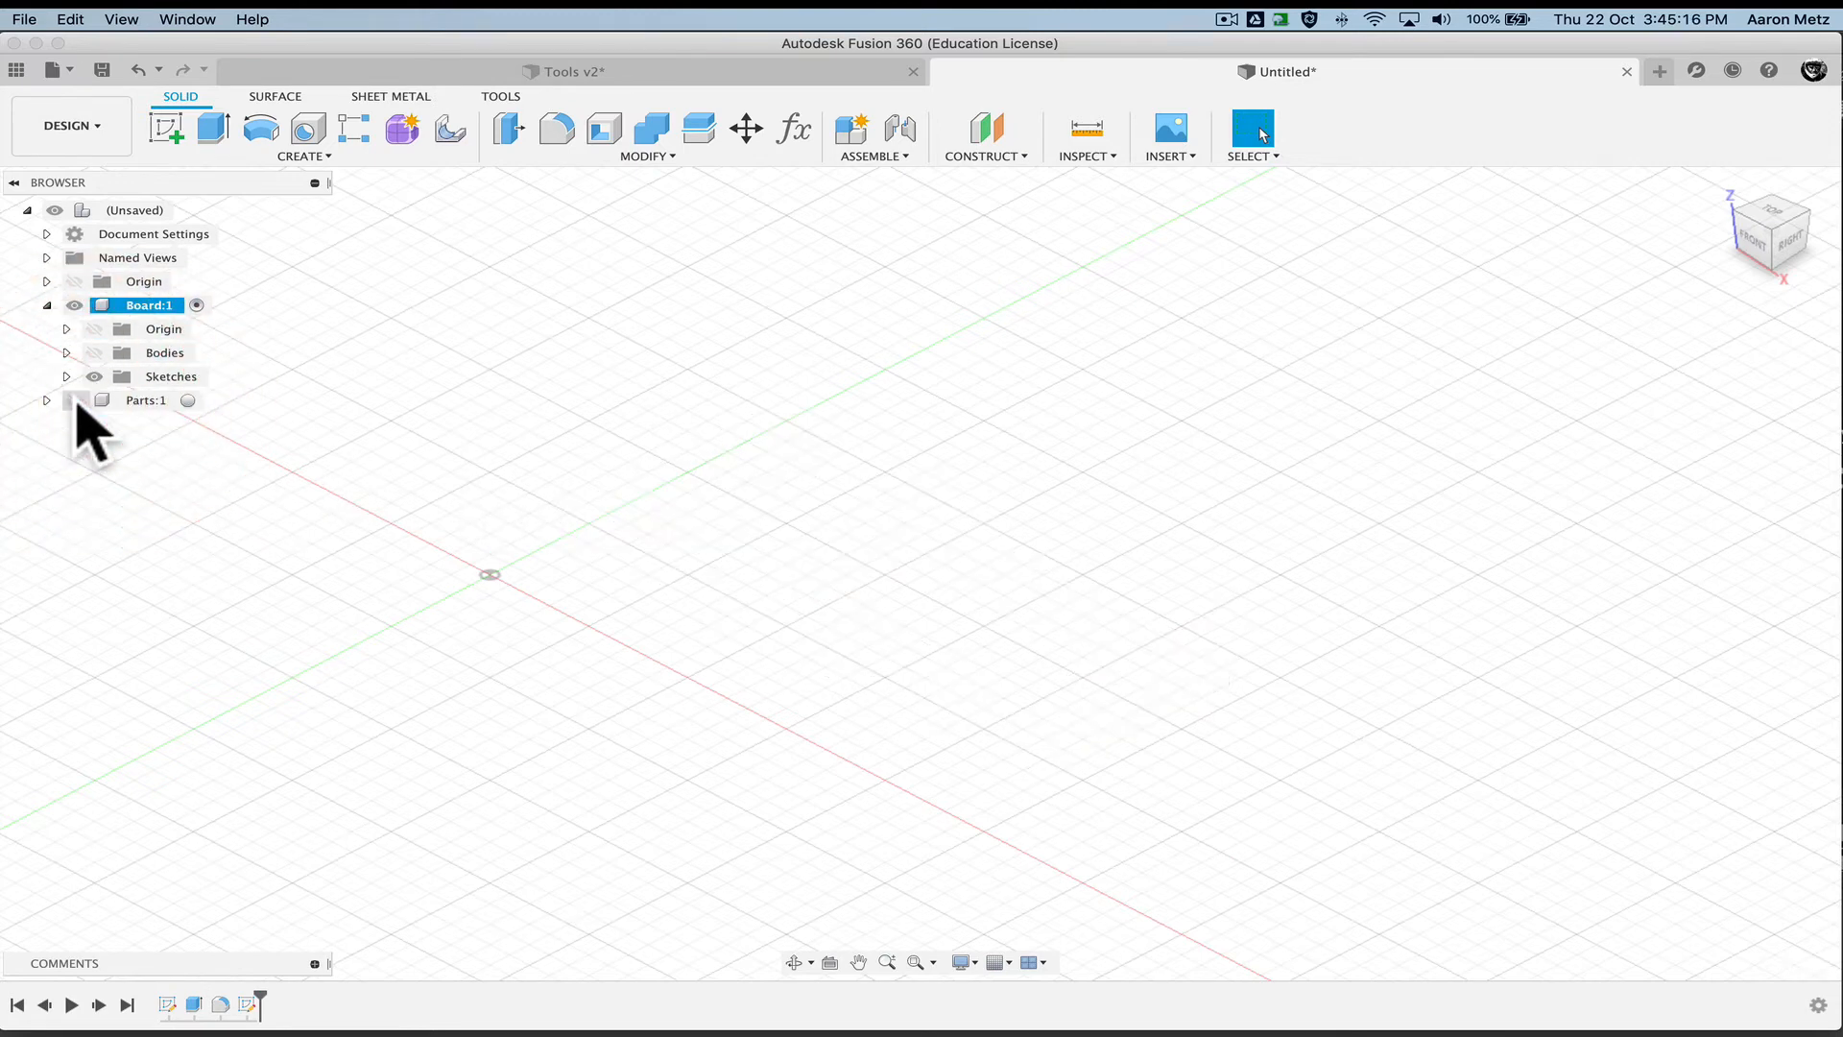
Show the board's bodies and the tool outlines in Sketch2
click(93, 353)
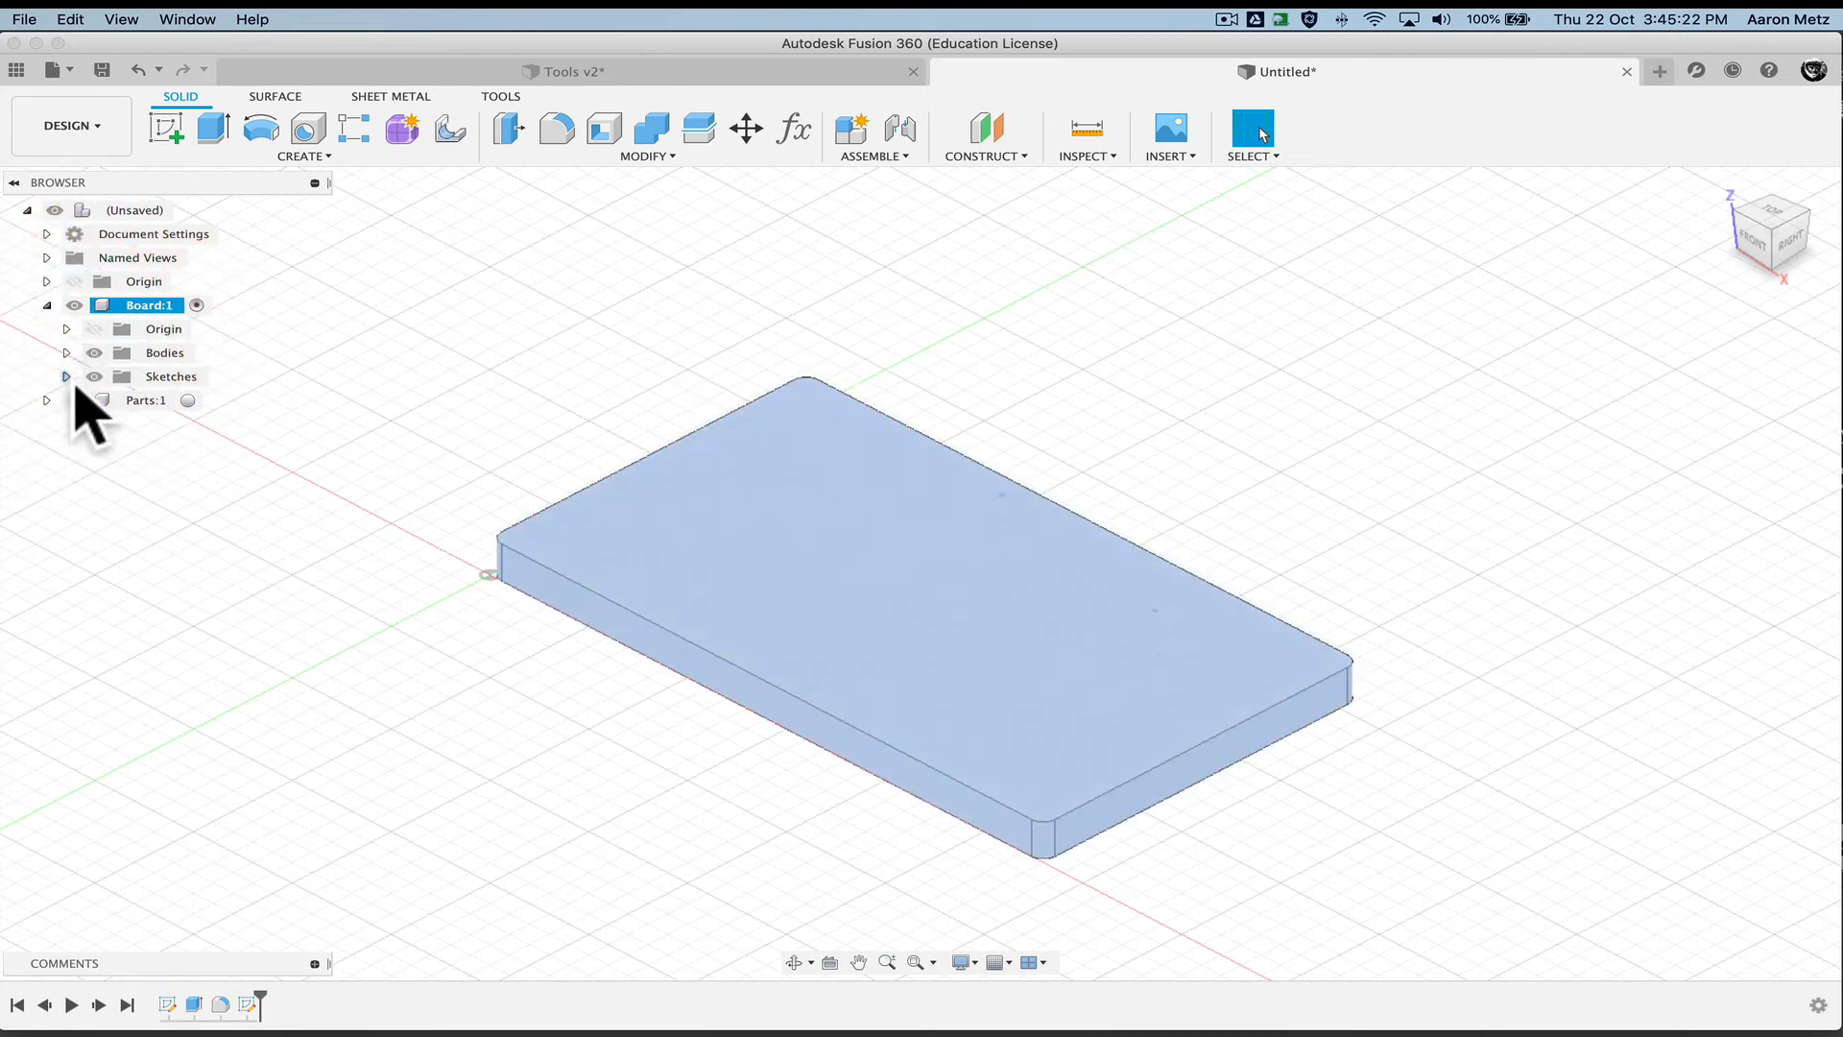
click(65, 377)
click(111, 423)
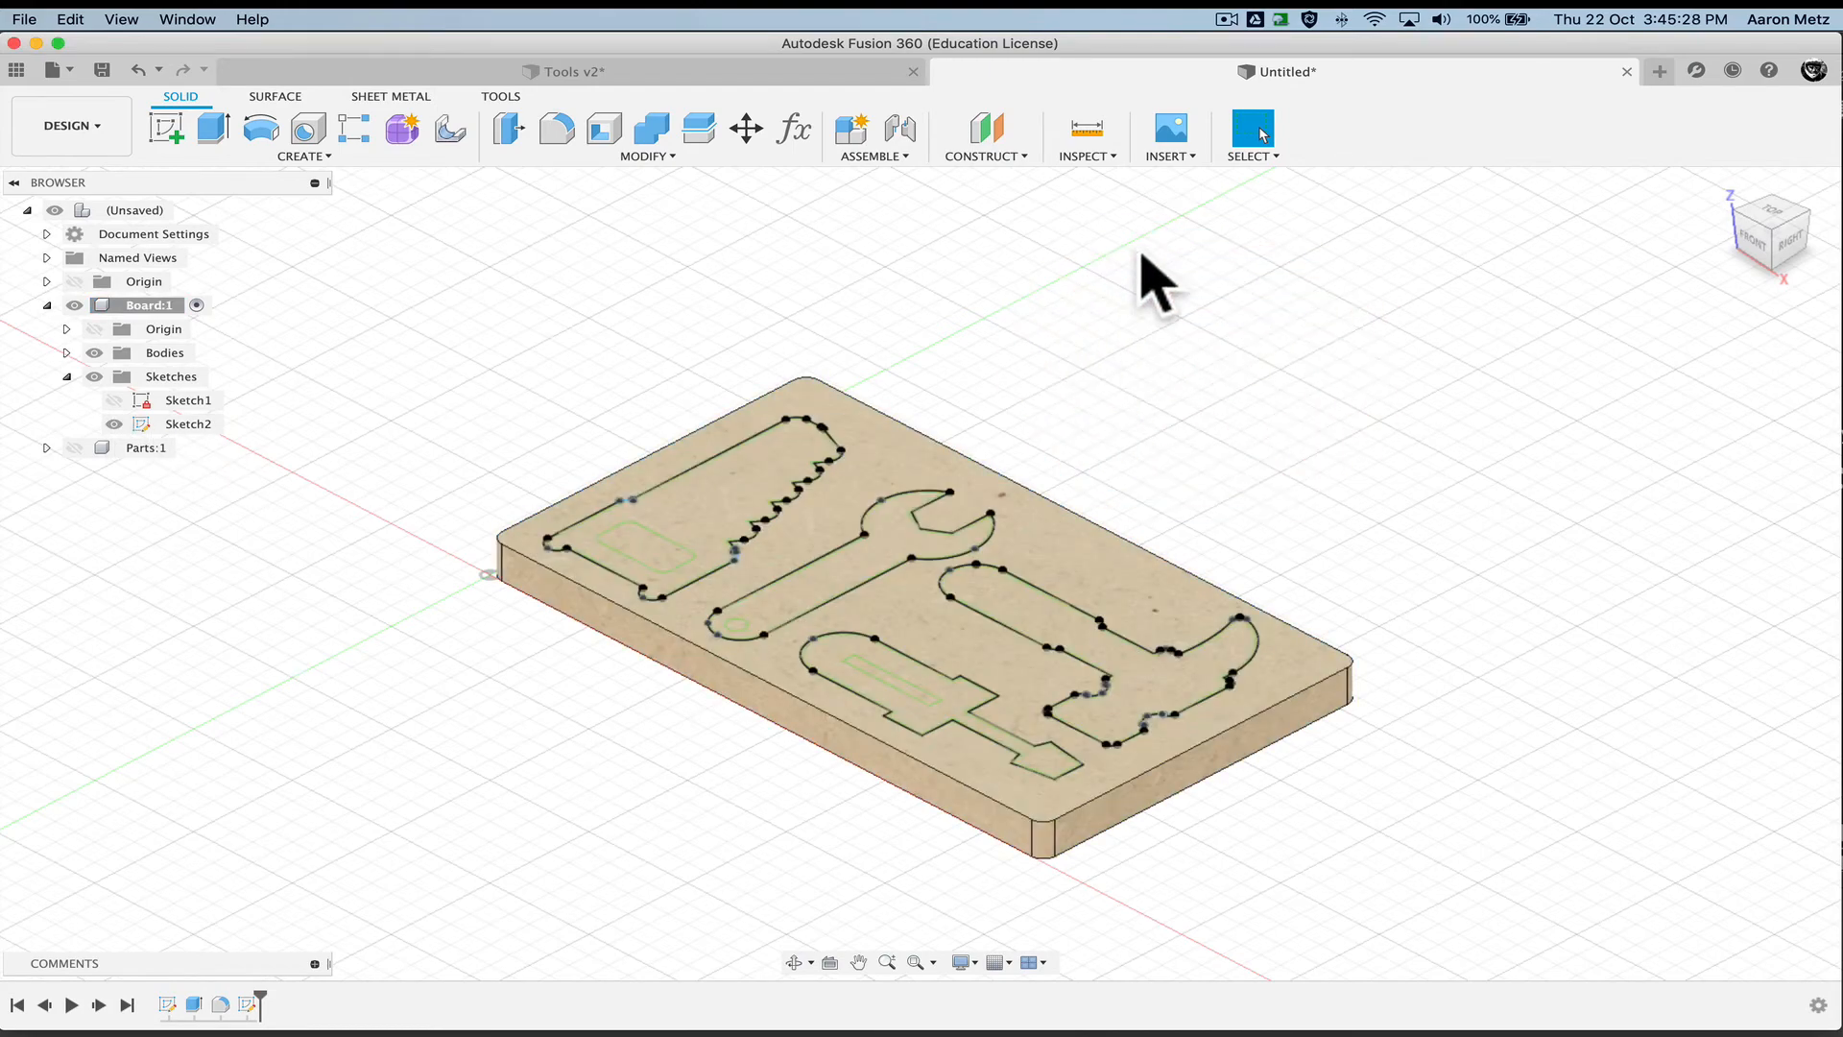
Examine the pockets in the finished Tools v2 board with its parts hidden, and return to the untitled design
scroll(797, 455, up, 5)
scroll(783, 469, down, 2)
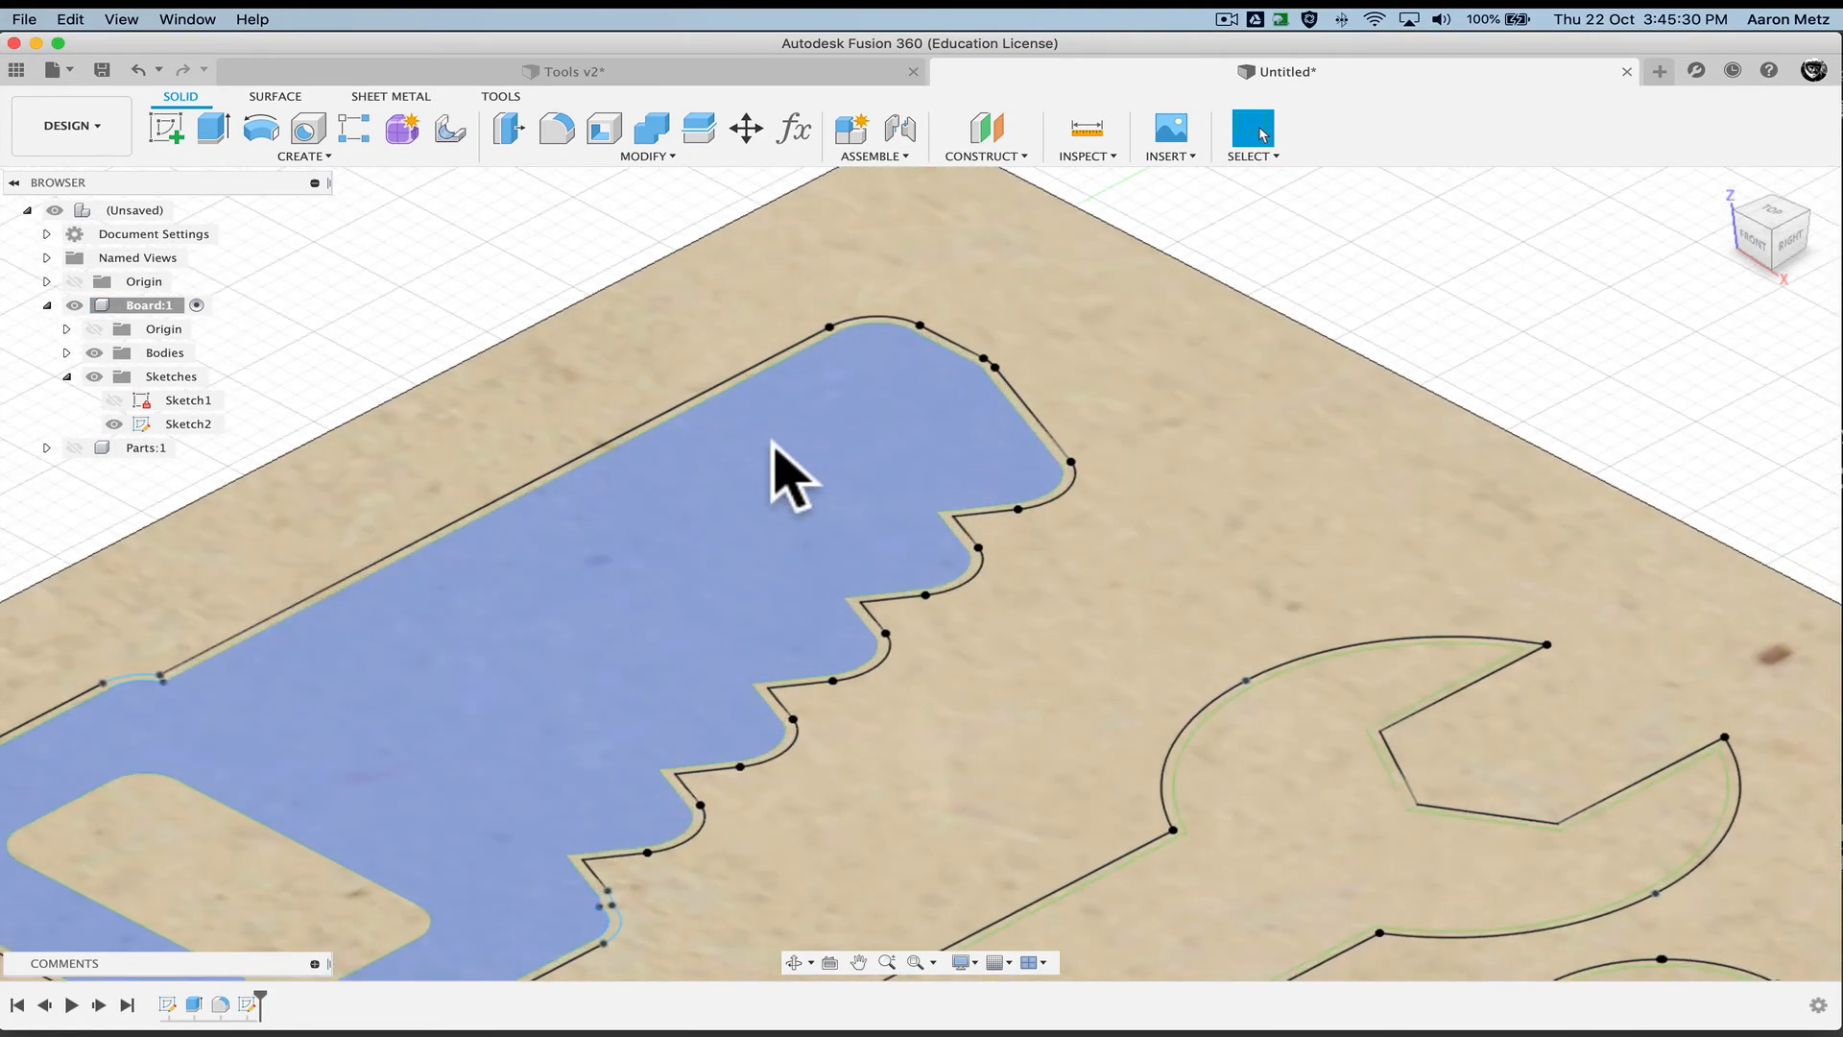
scroll(926, 451, up, 2)
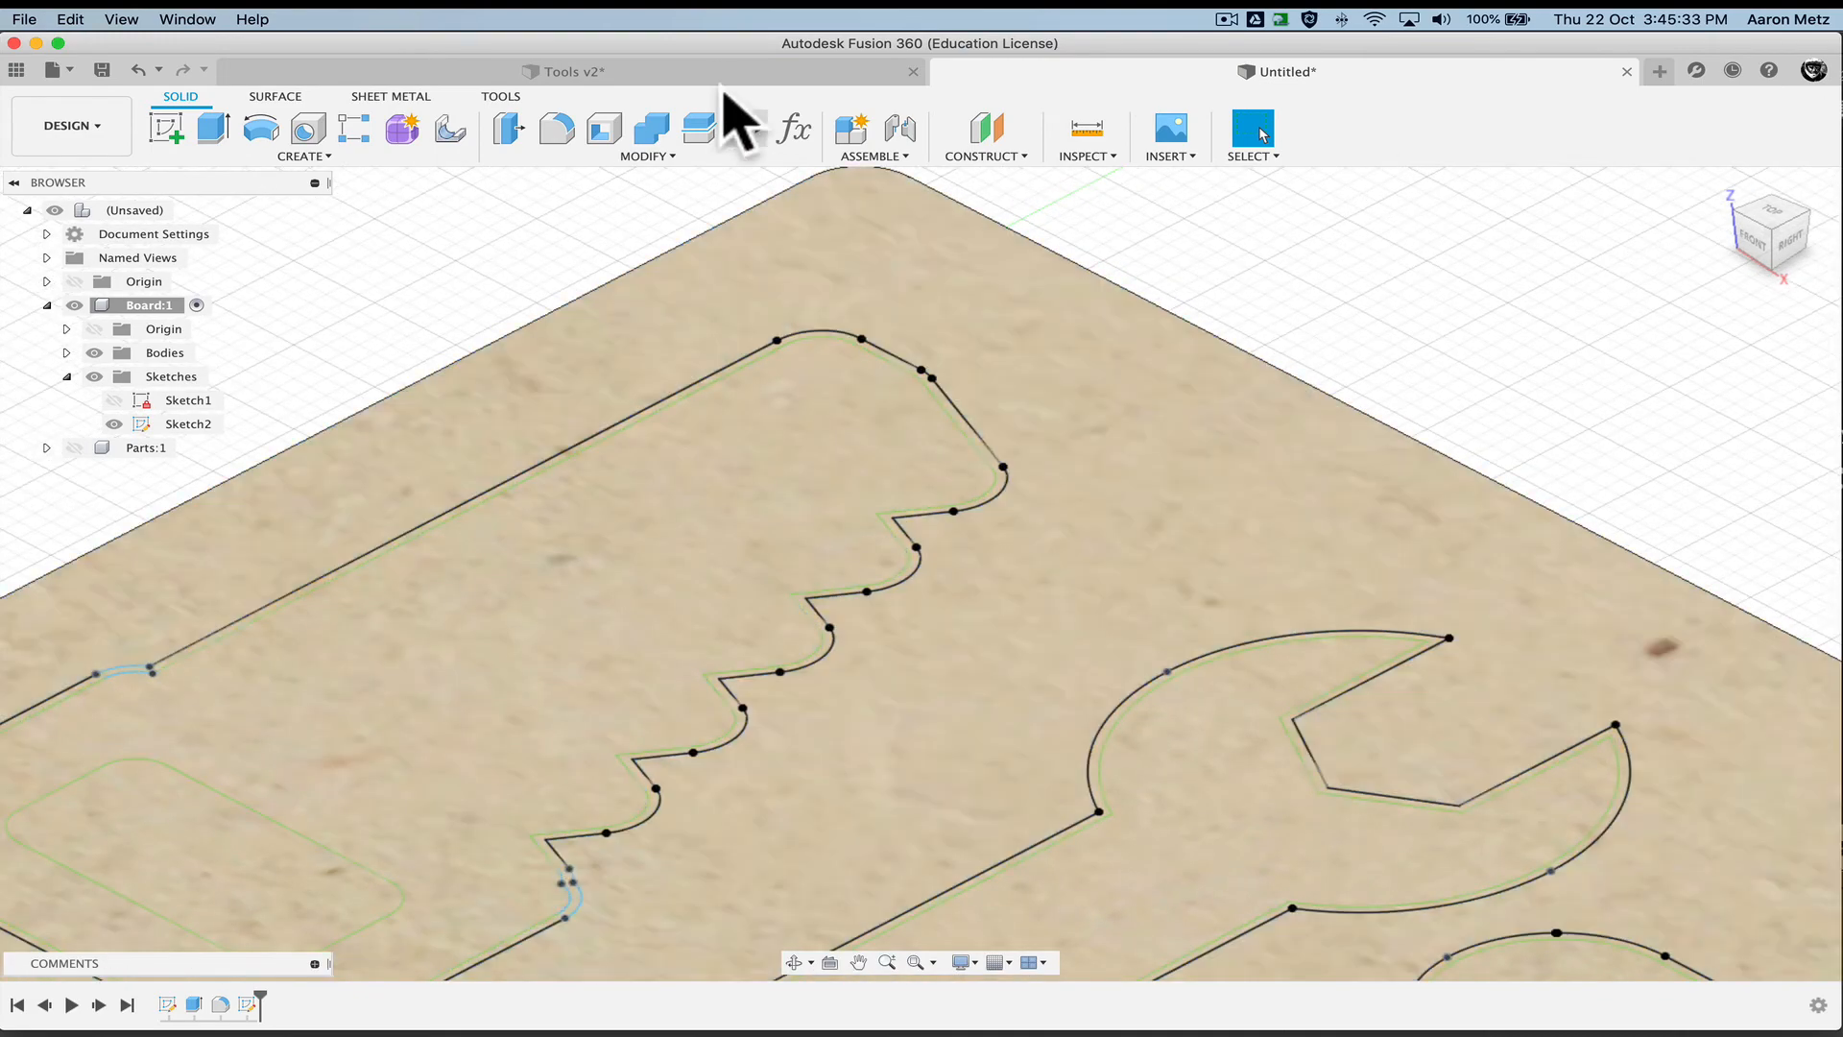
click(727, 73)
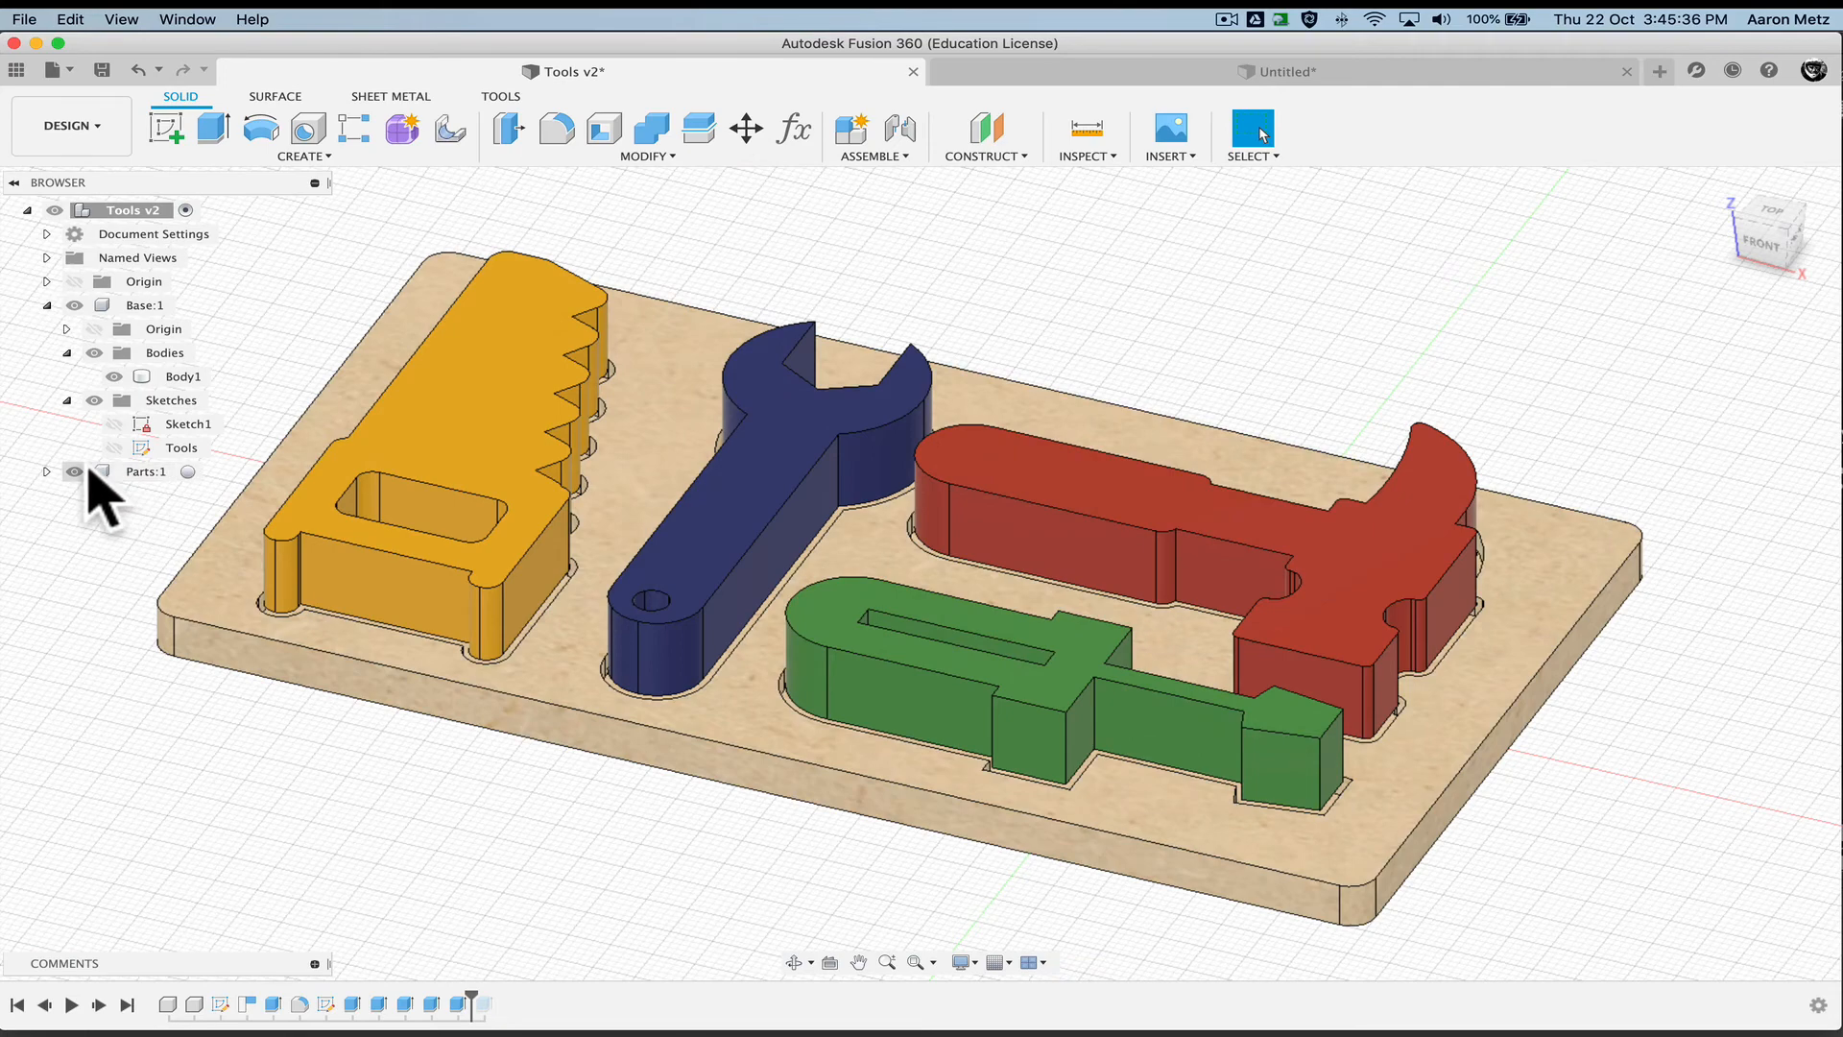
click(75, 471)
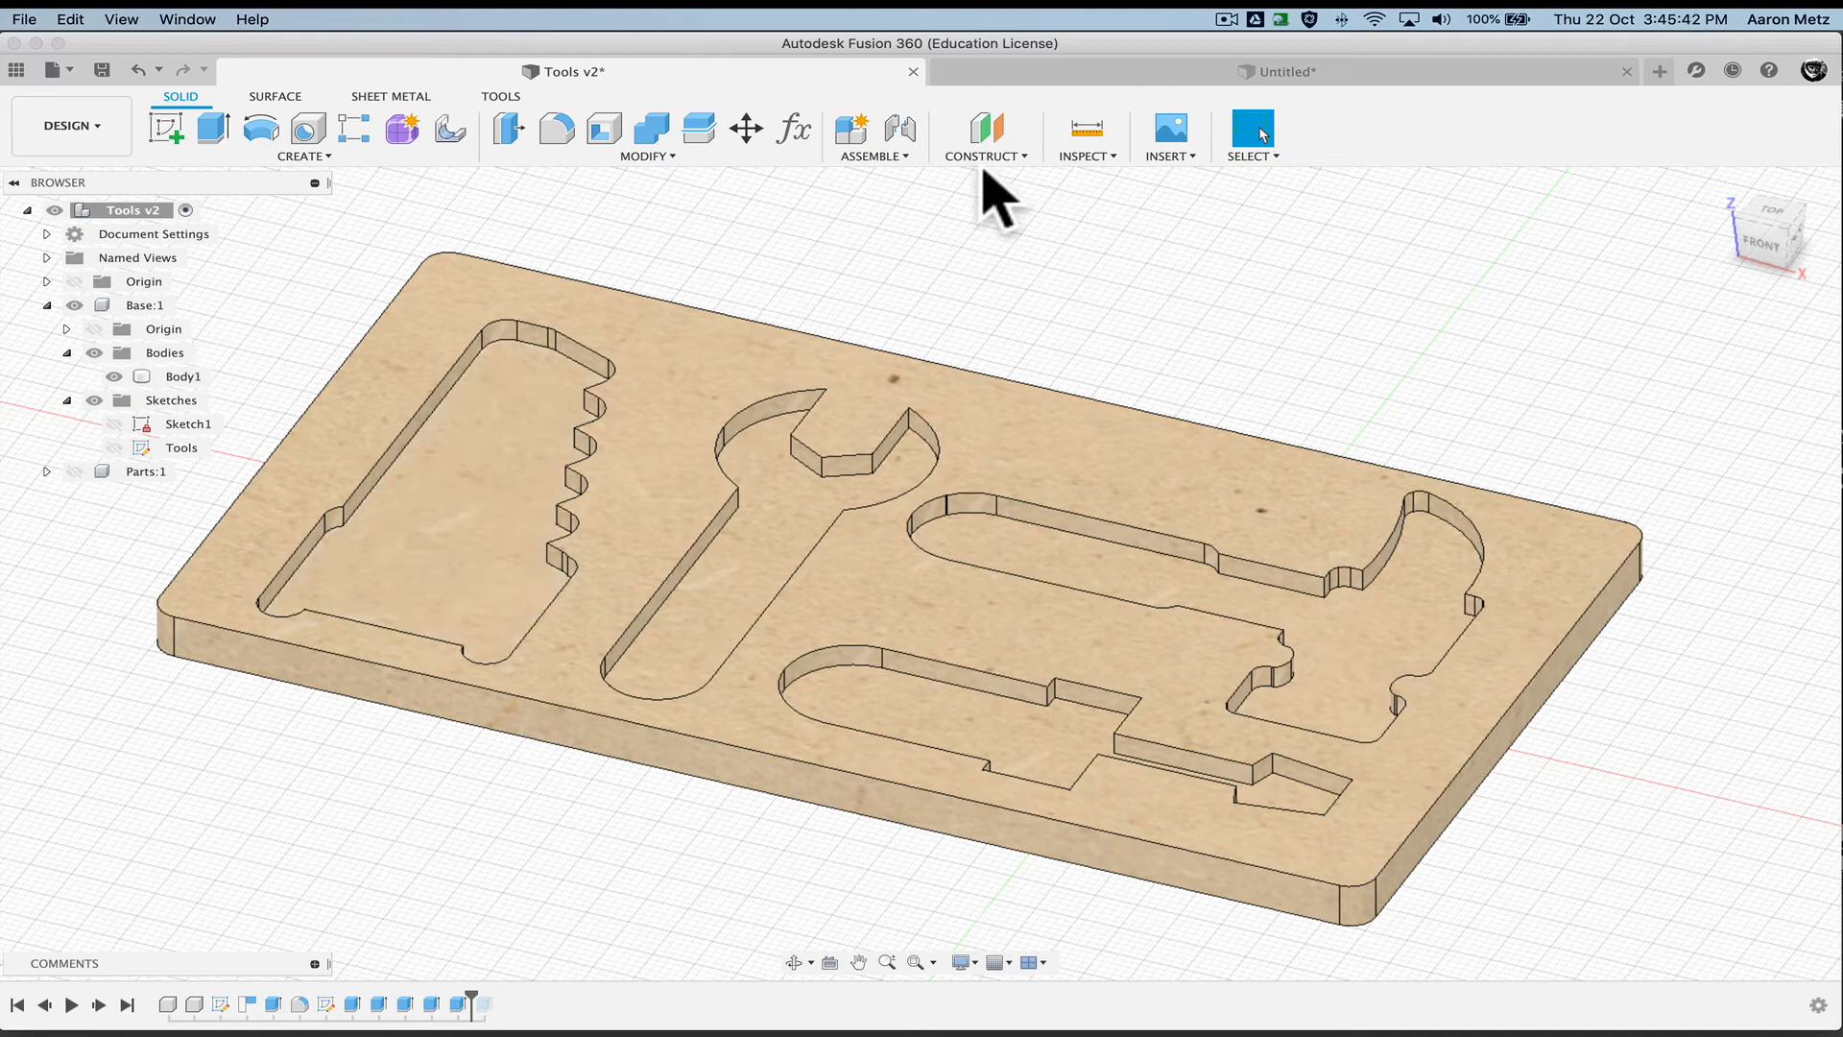
click(1176, 72)
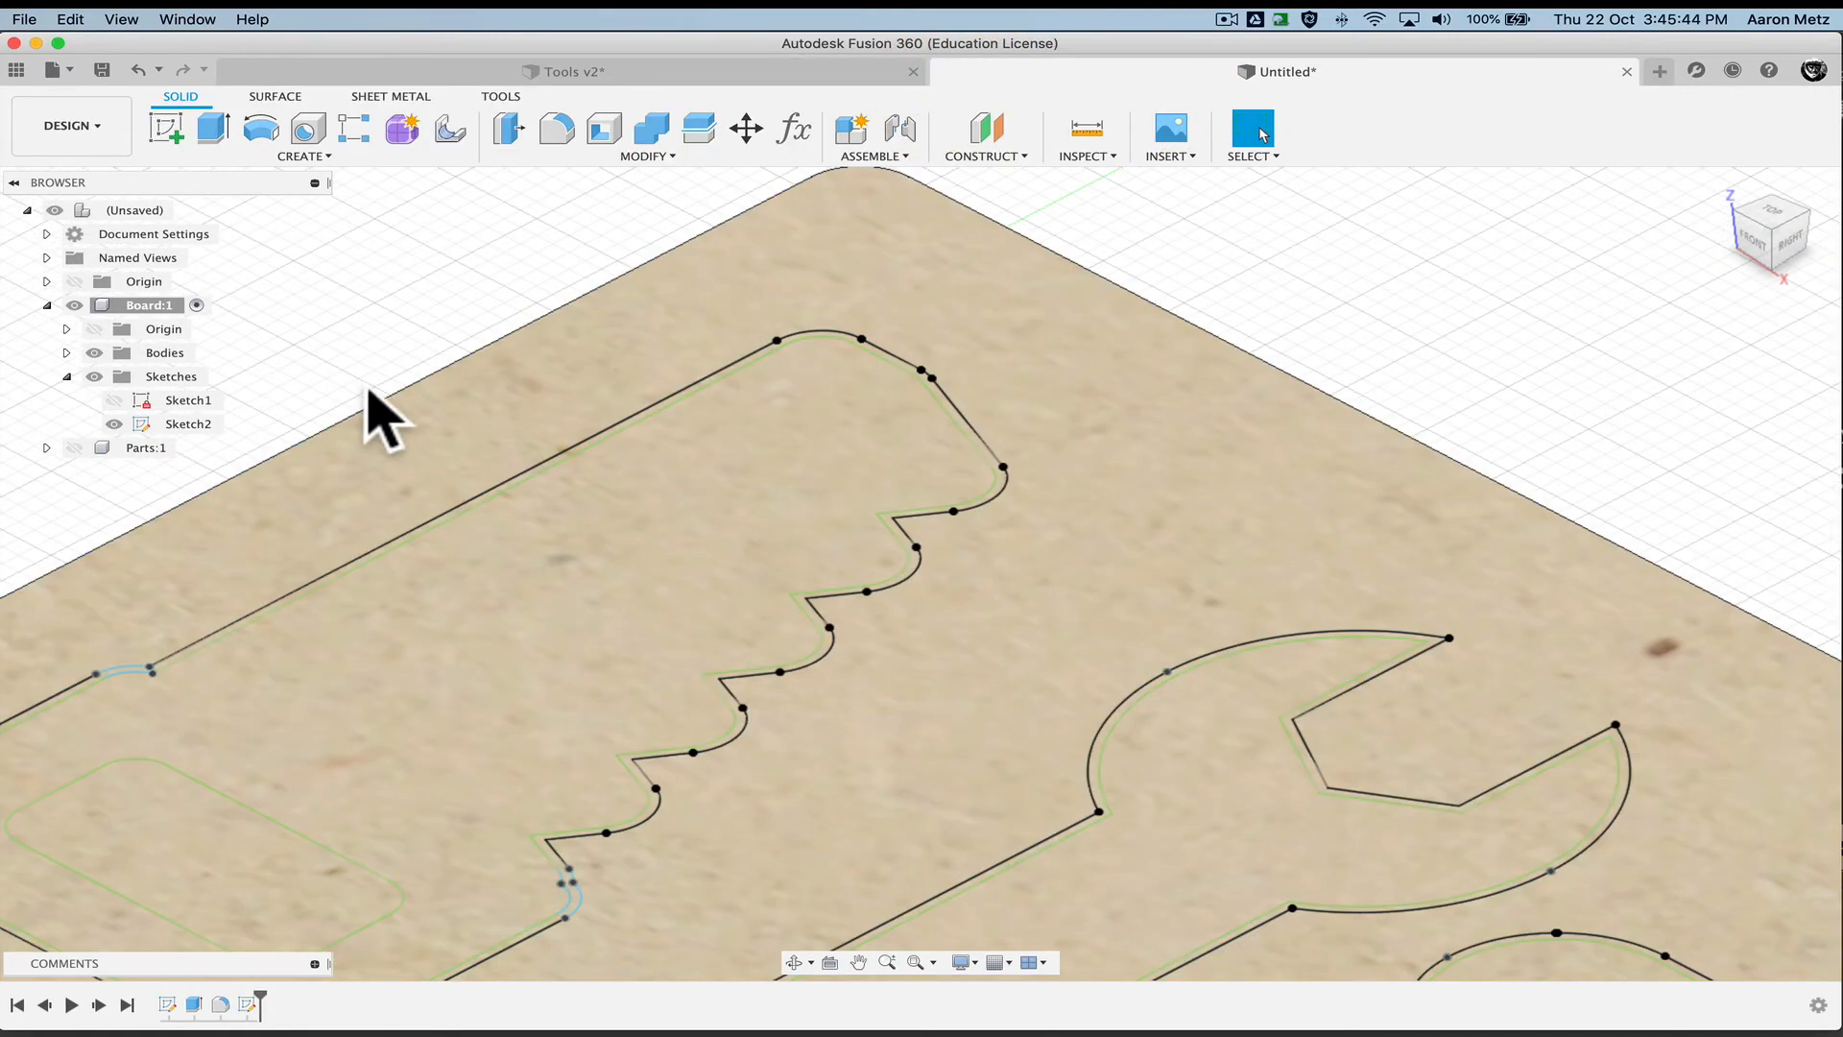
Start an Extrude using the saw's inner profile together with the thin clearance strip around it
scroll(576, 408, down, 5)
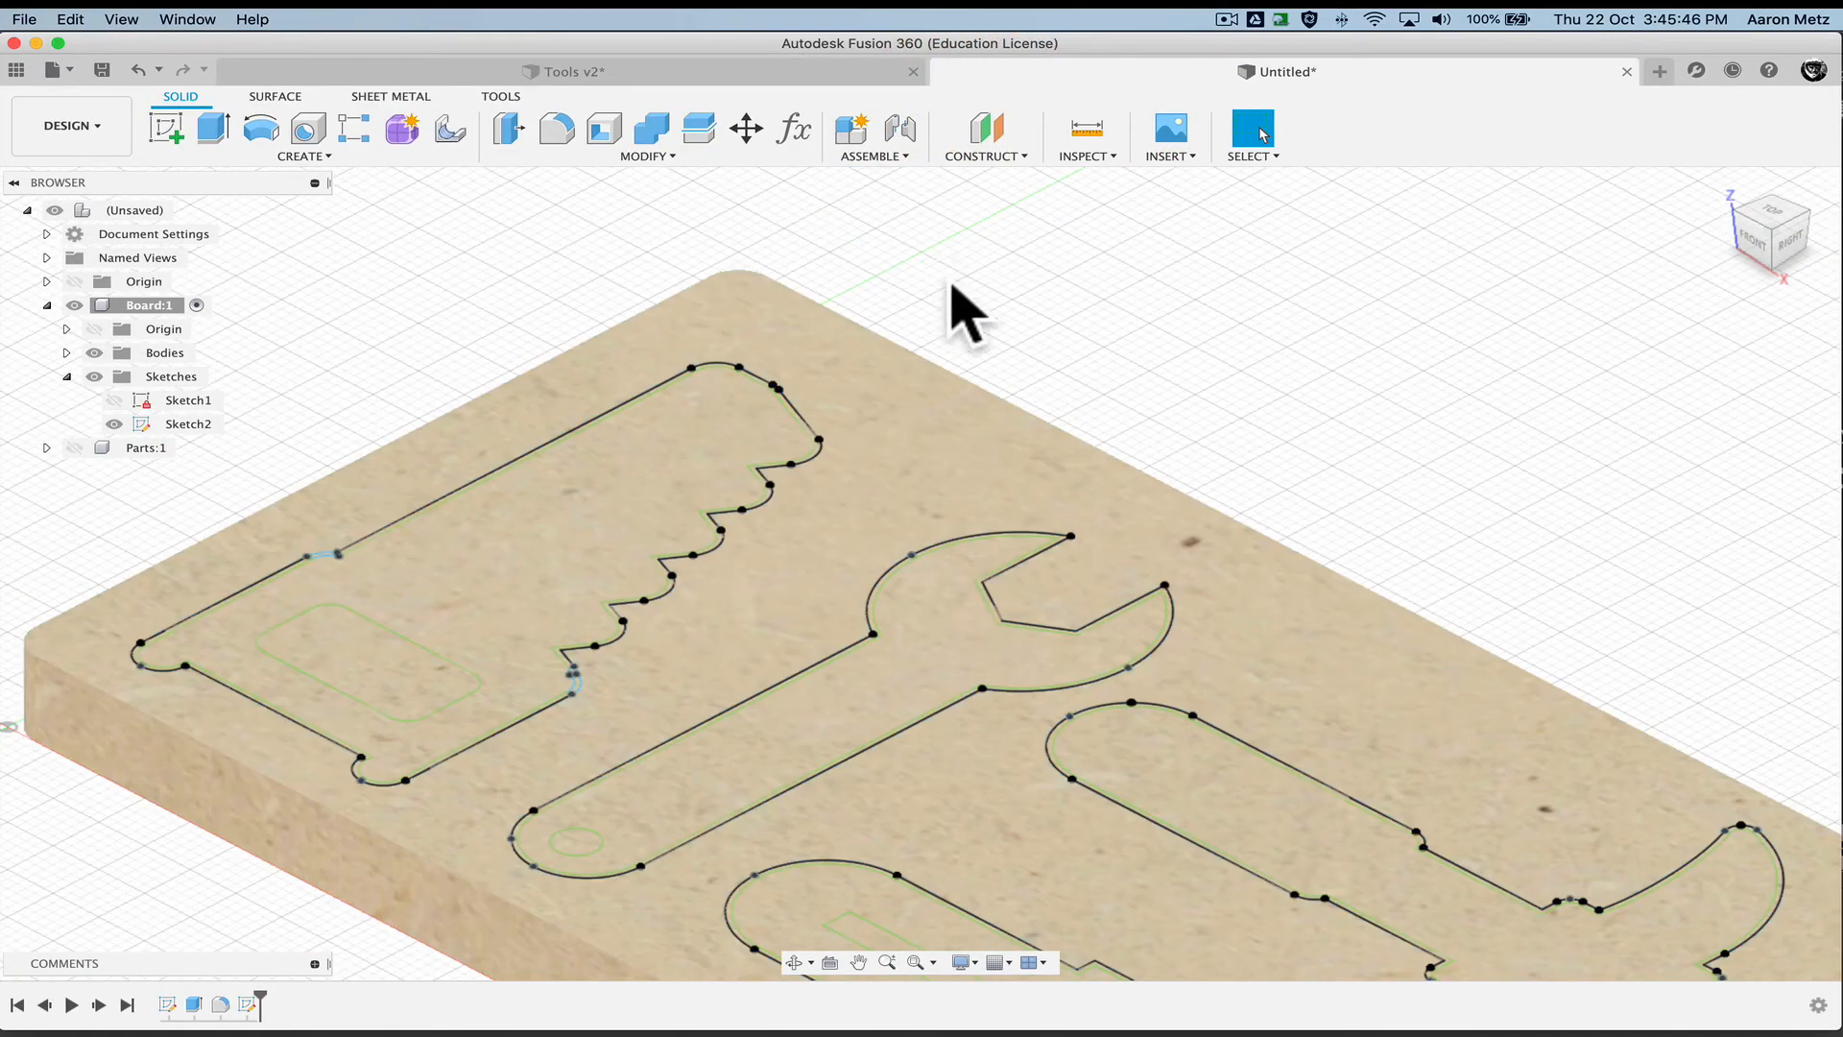
key(e)
scroll(672, 418, up, 3)
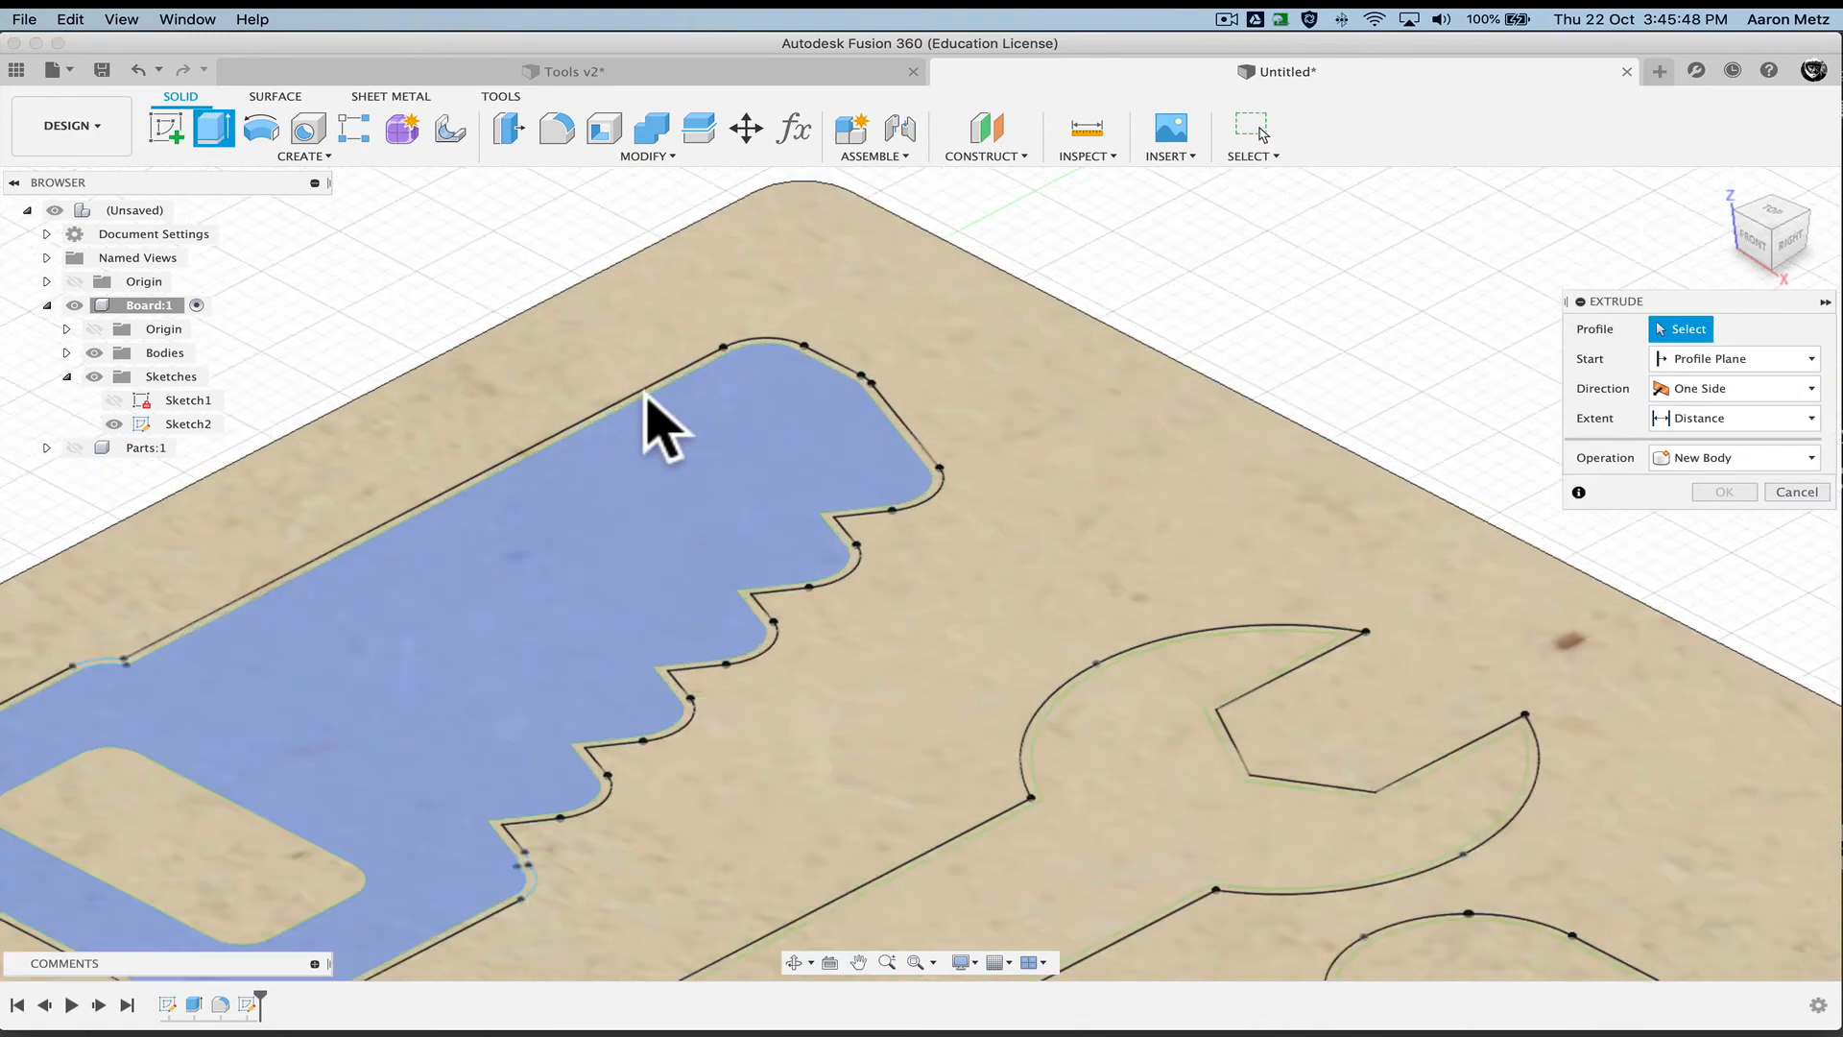
scroll(650, 408, up, 3)
click(648, 385)
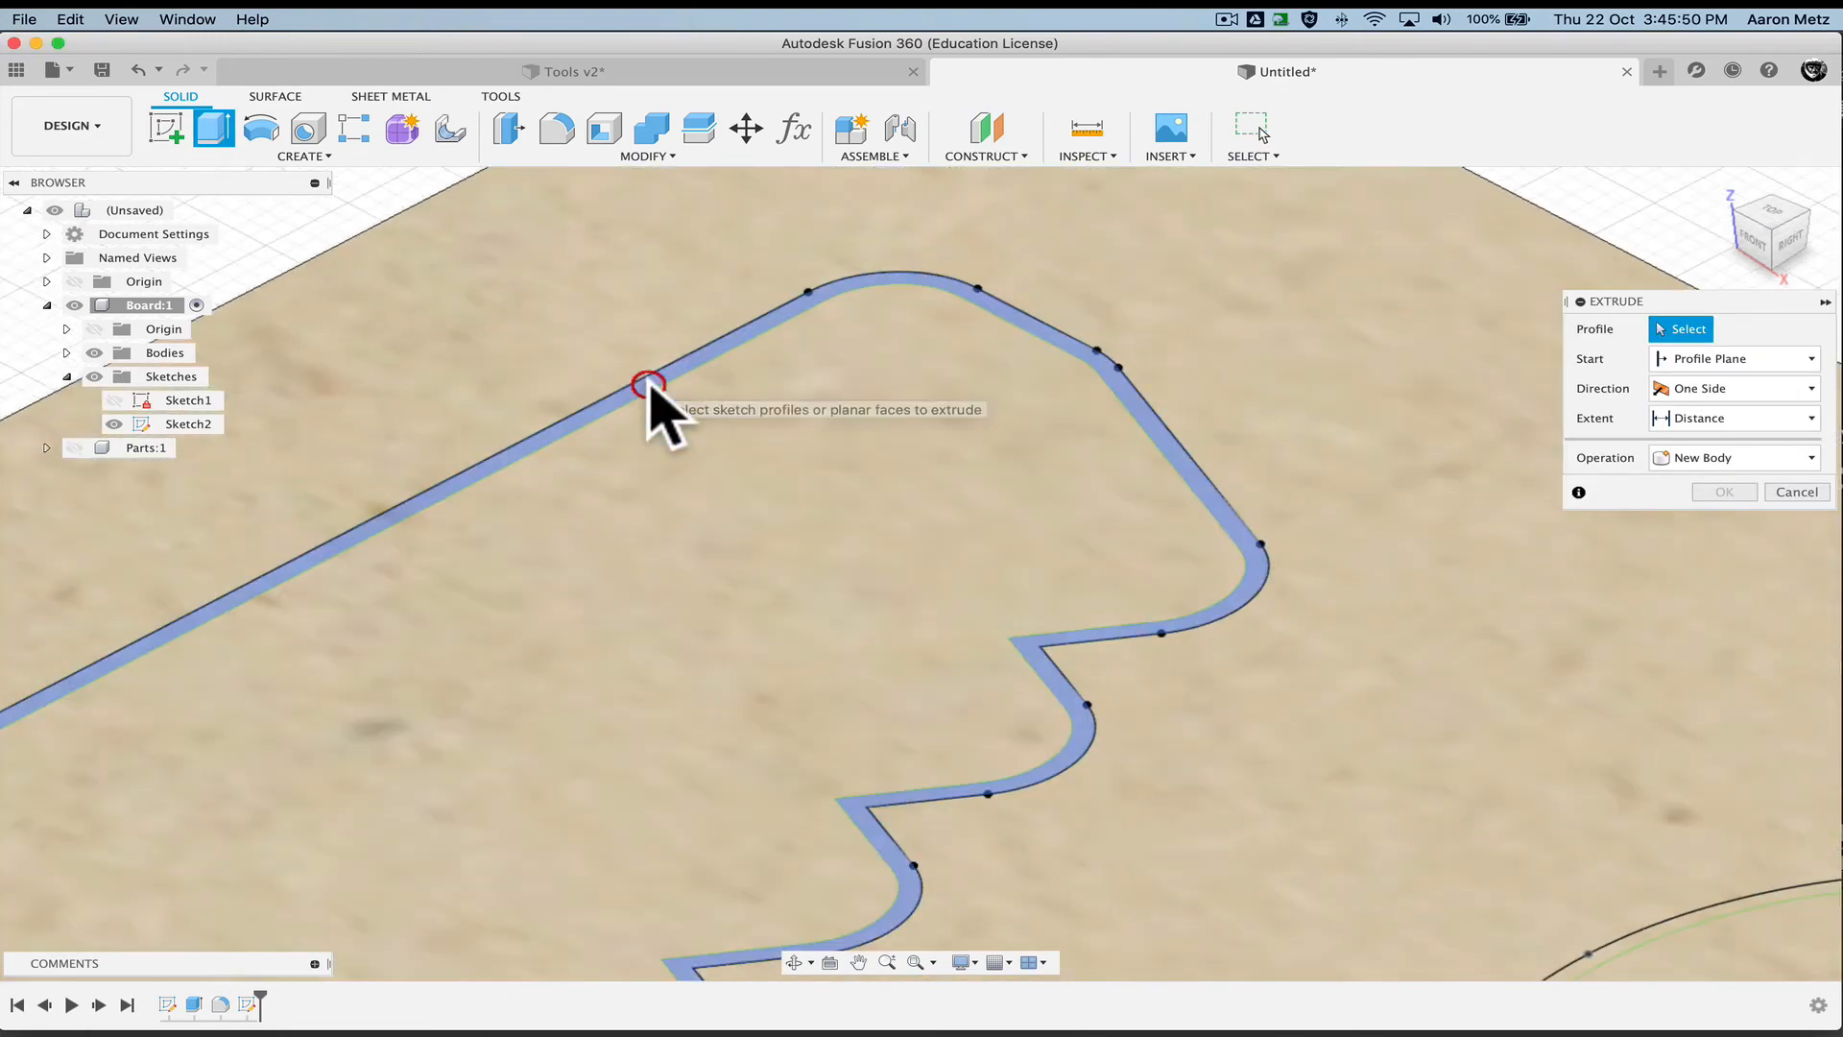
click(660, 422)
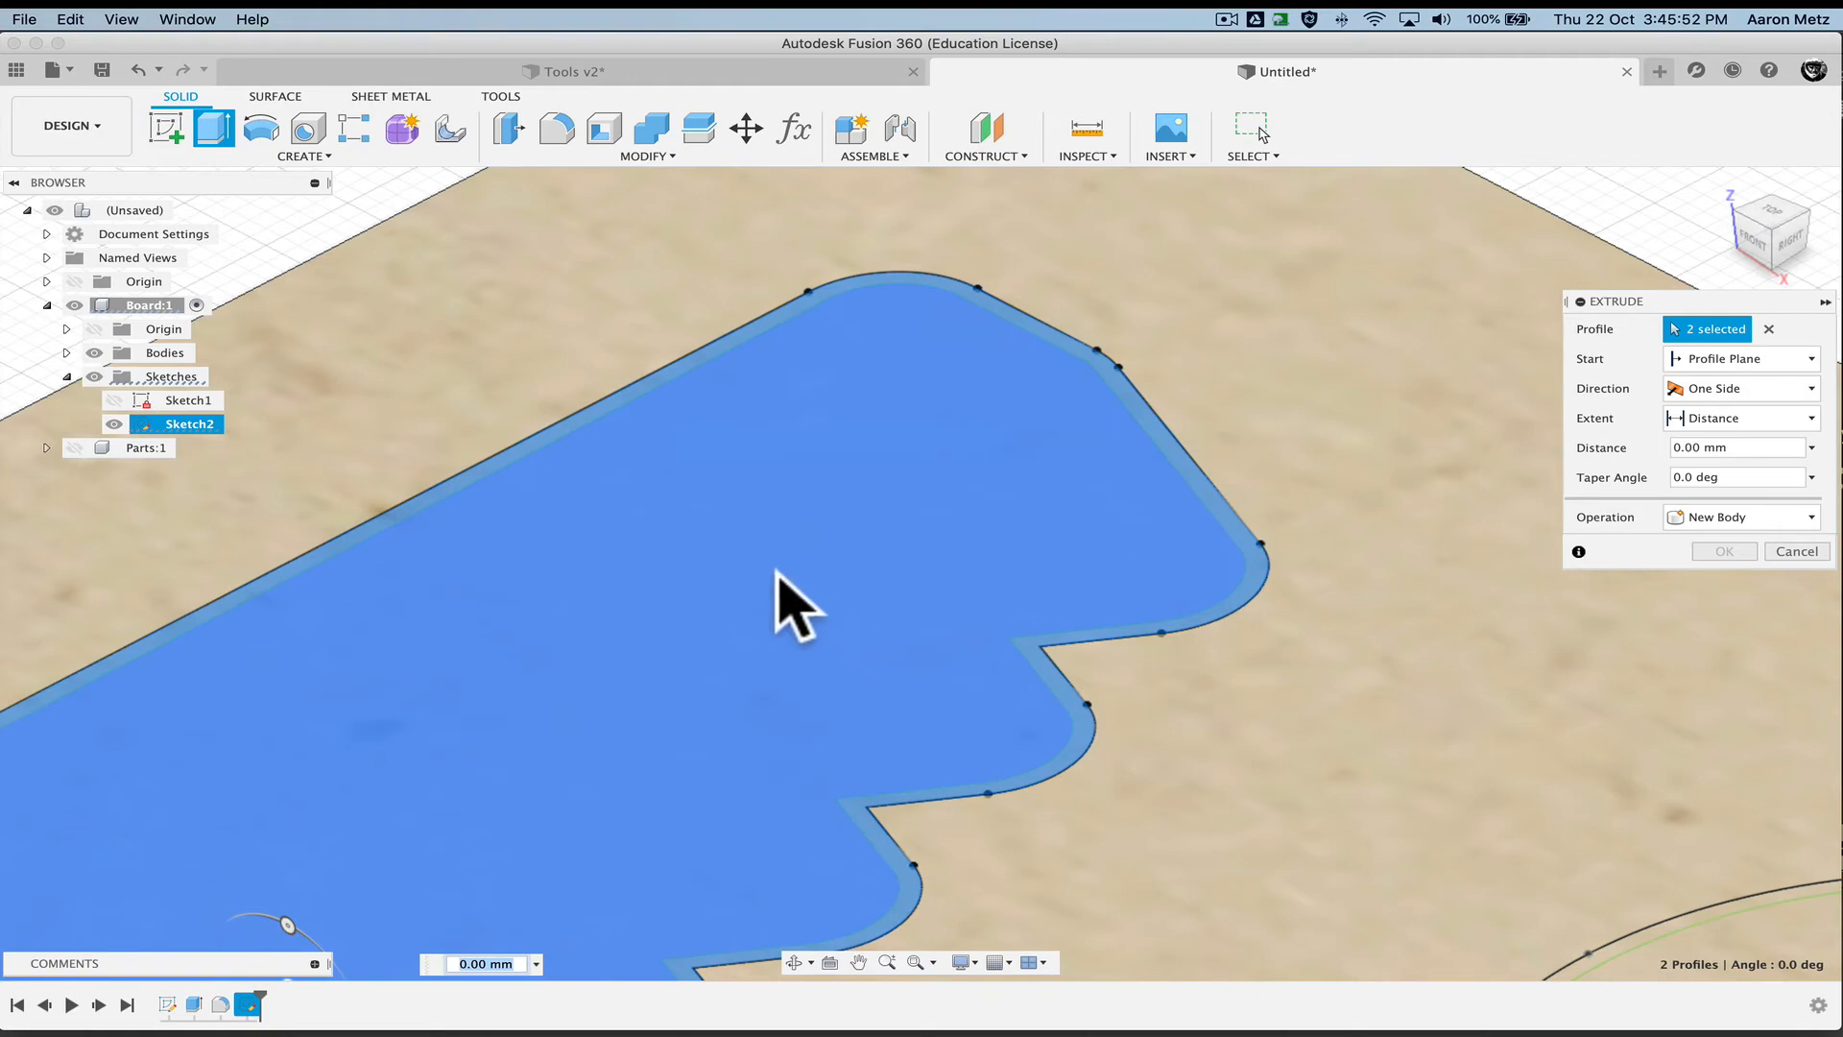
scroll(777, 573, down, 5)
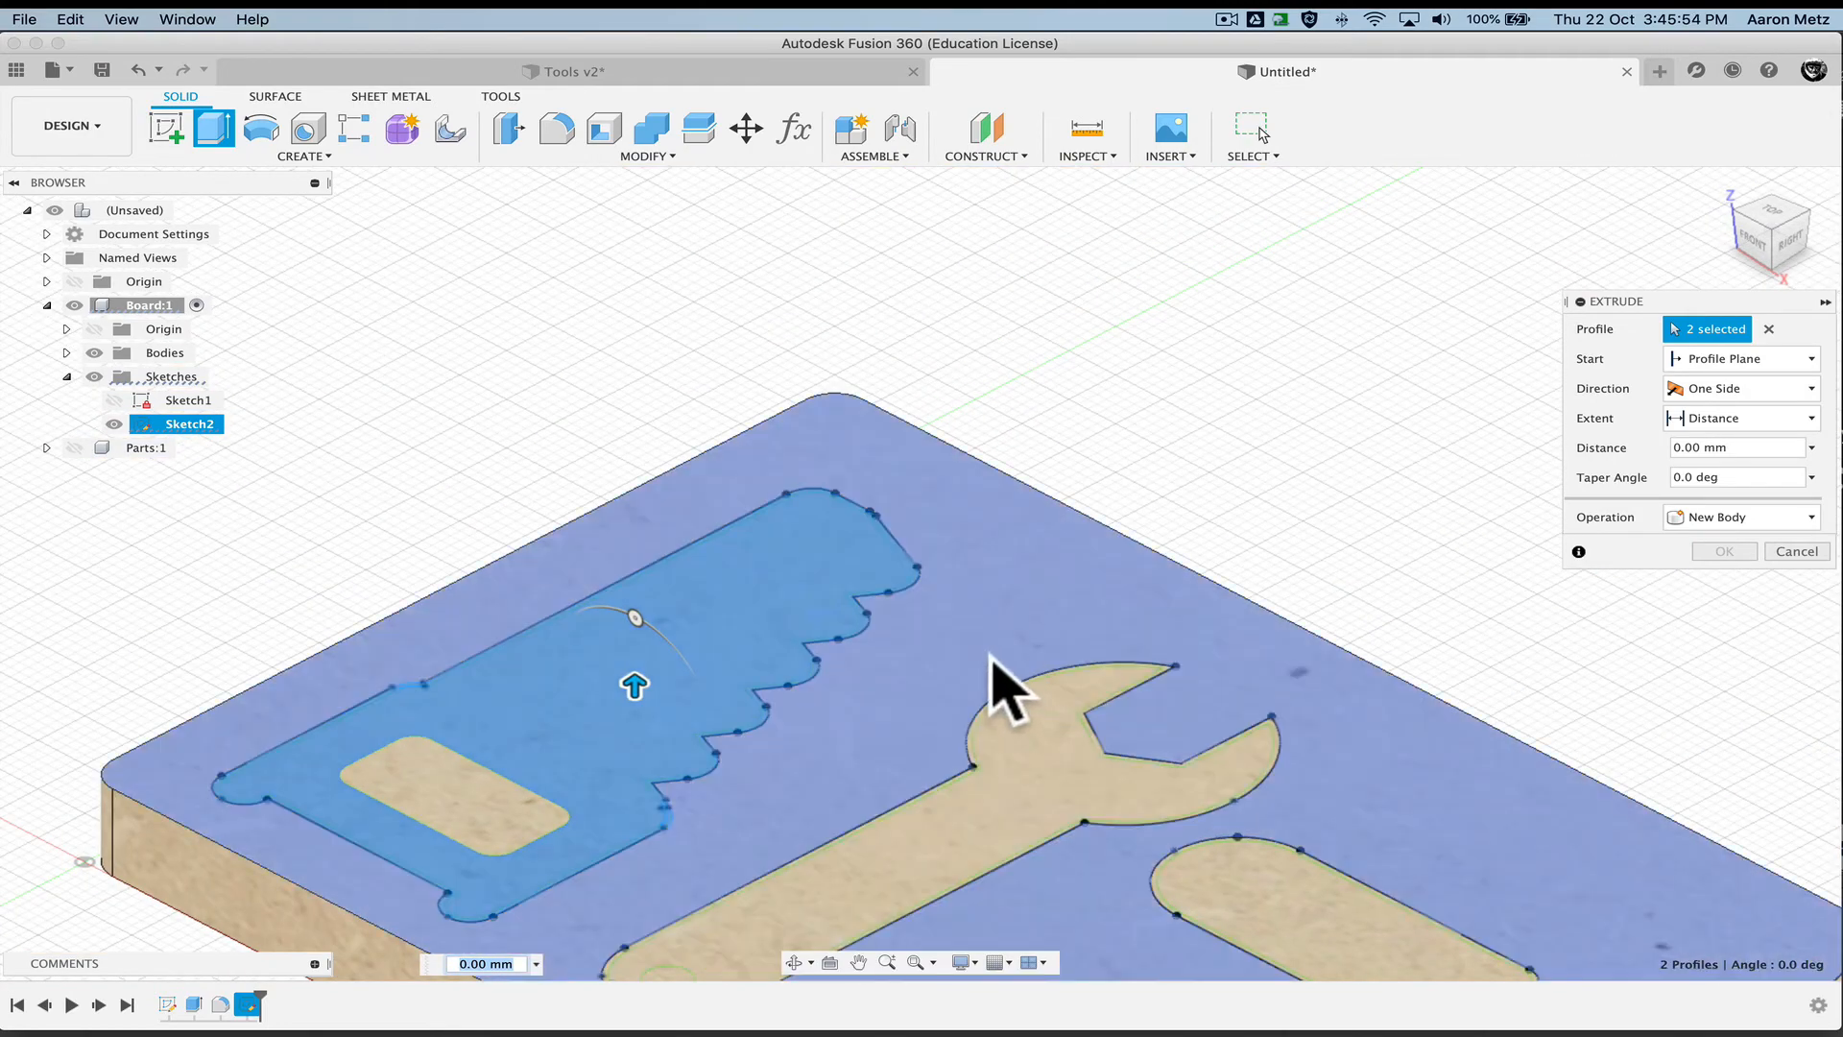
Add the wrench, hammer and screwdriver profiles with their surrounding clearance strips to the extrusion selection
middle_drag(991, 655, 845, 380)
scroll(859, 441, up, 10)
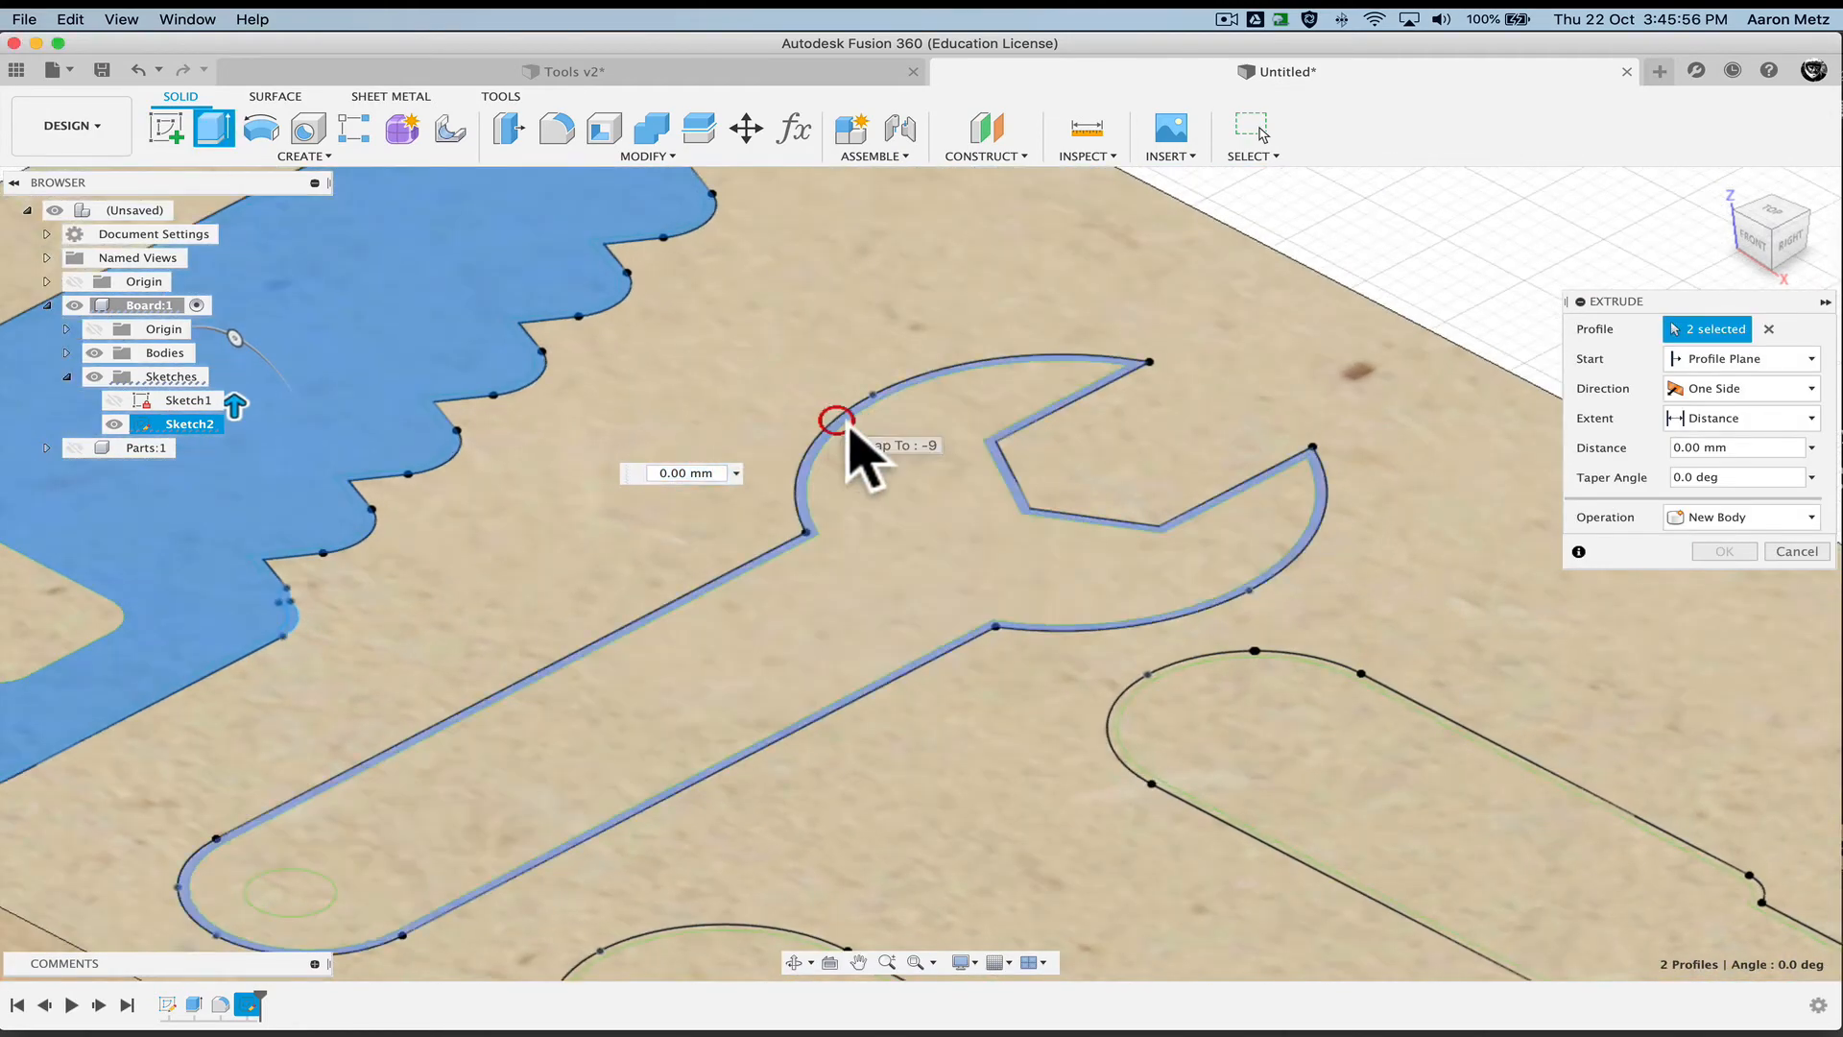
click(854, 437)
click(1191, 648)
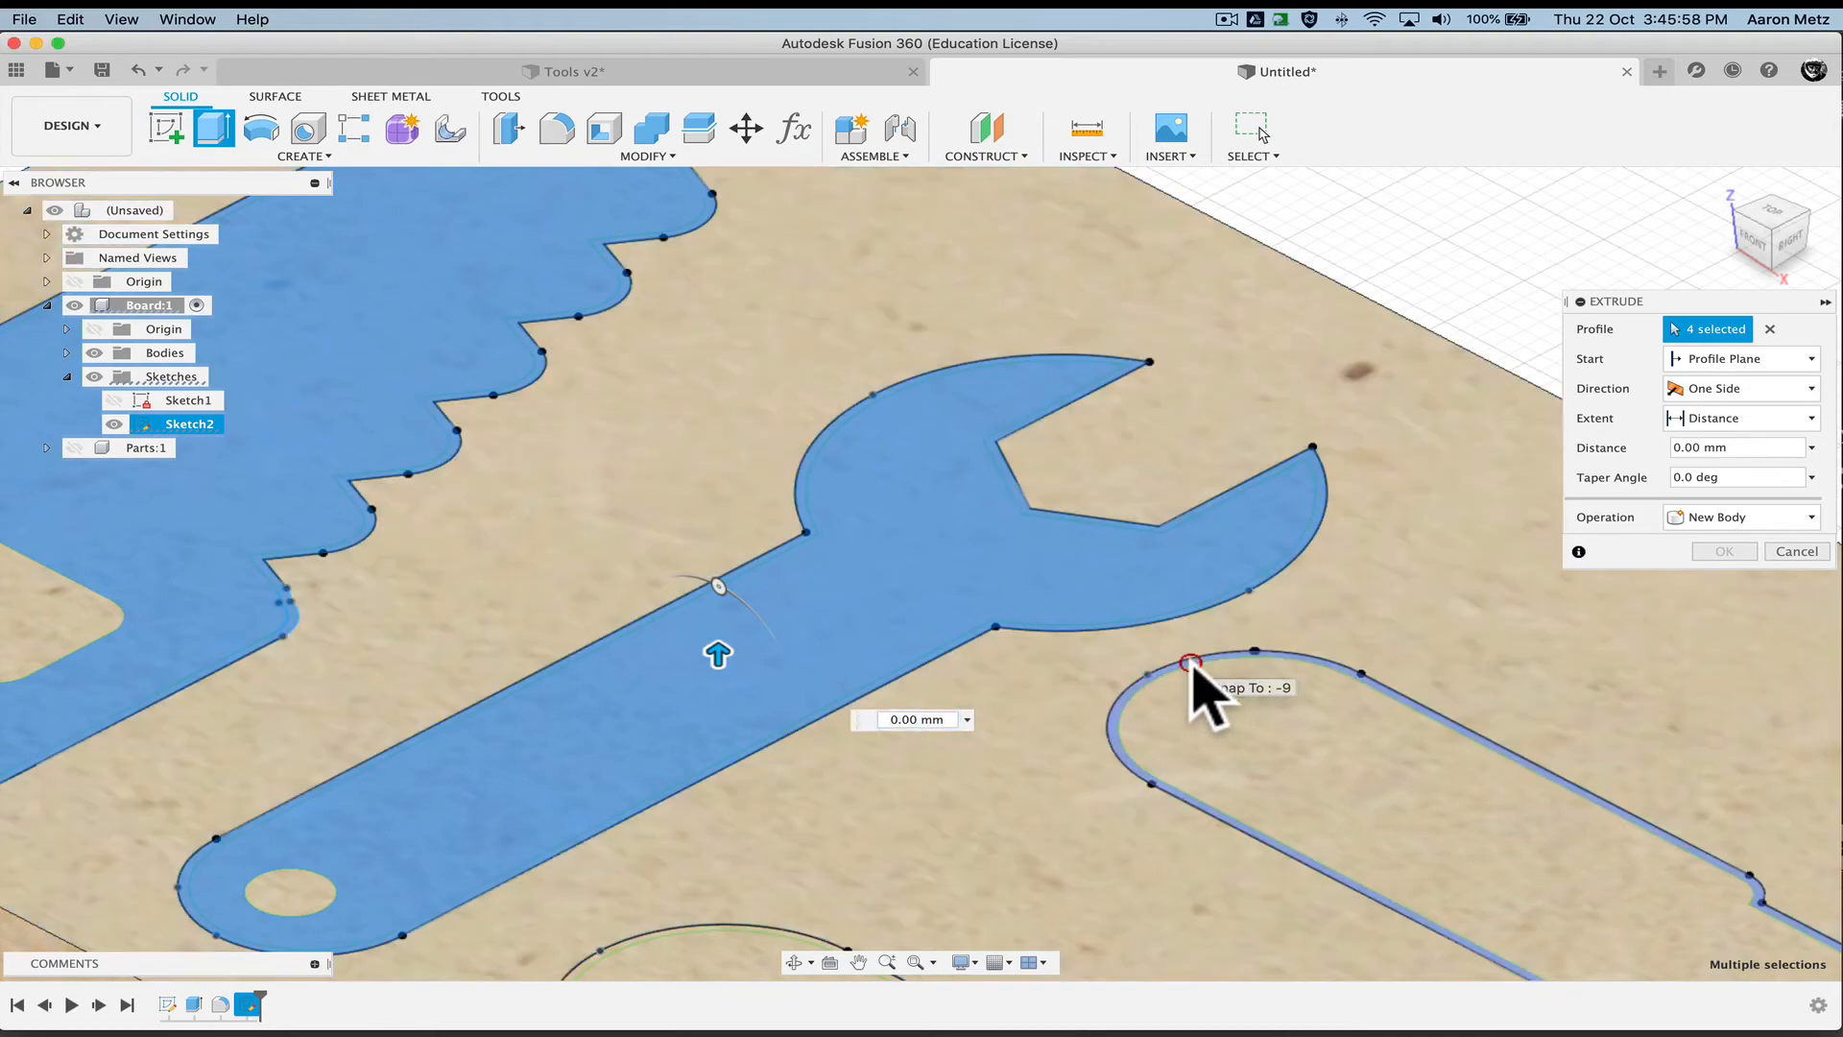
click(1194, 700)
middle_drag(1152, 732, 967, 374)
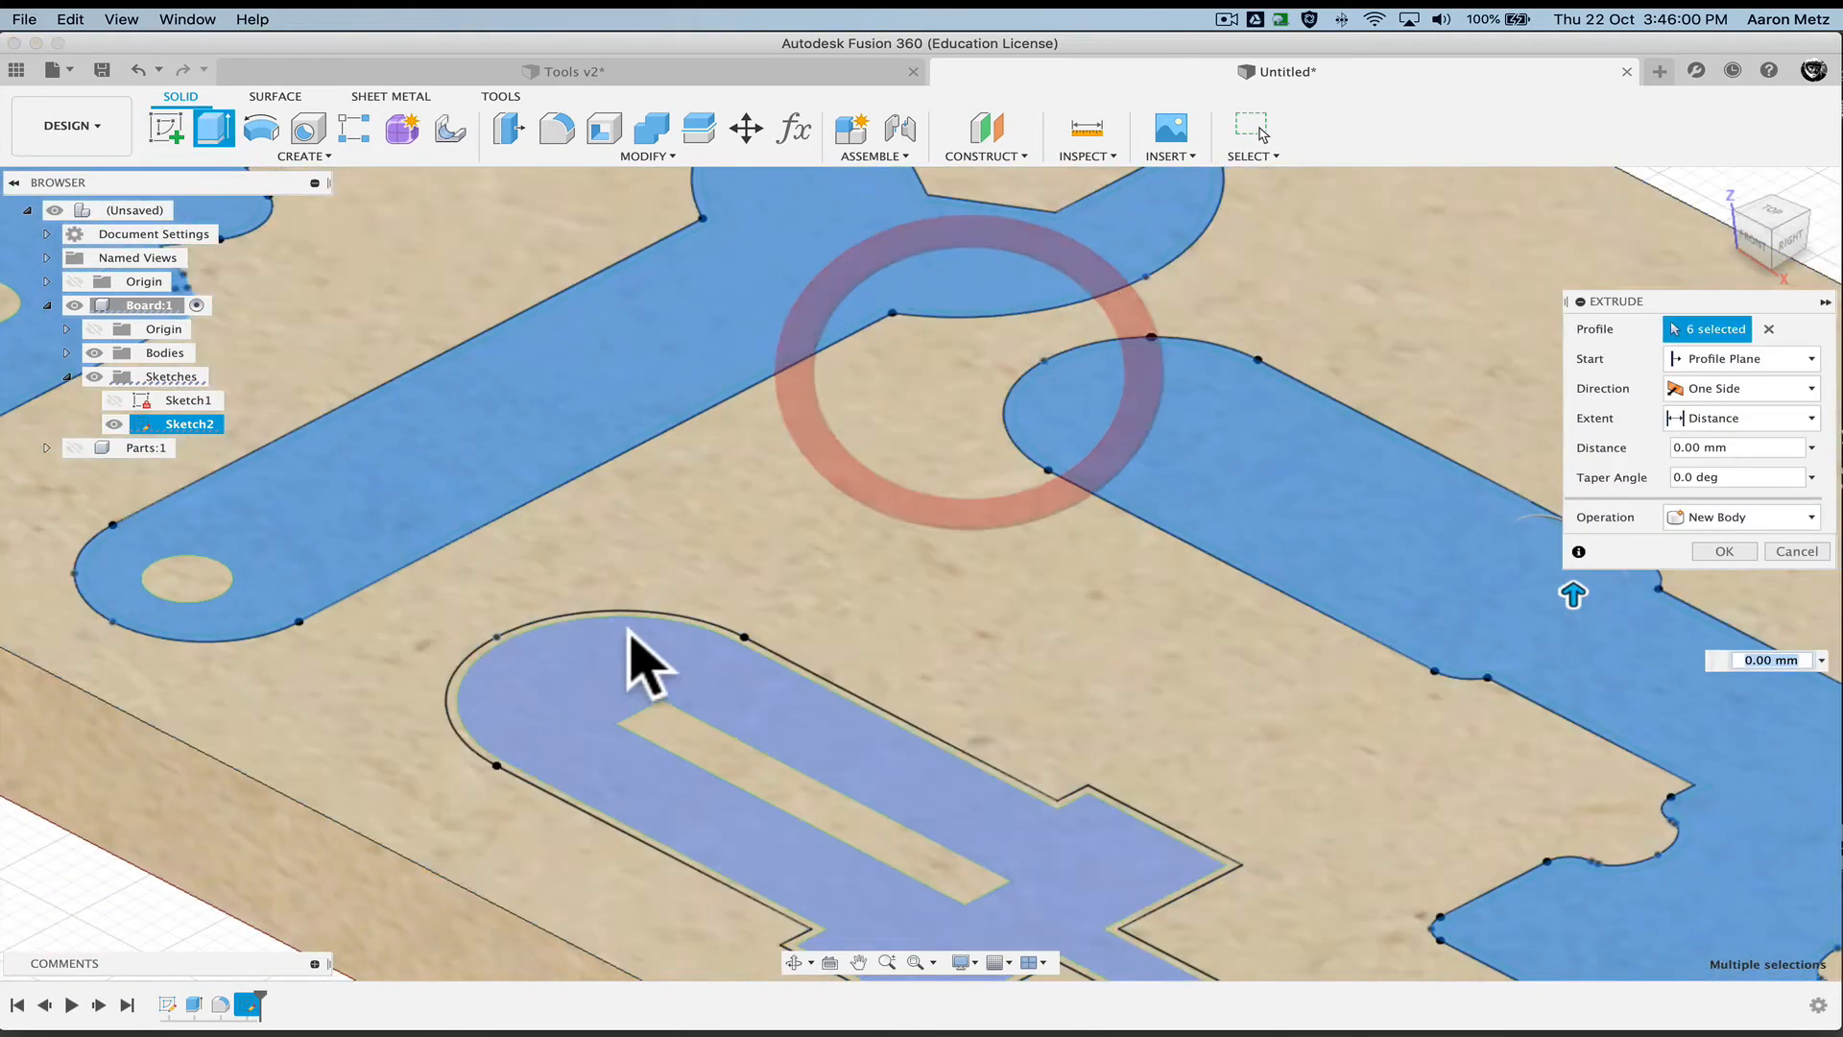
scroll(644, 658, down, 5)
scroll(659, 659, up, 6)
click(665, 616)
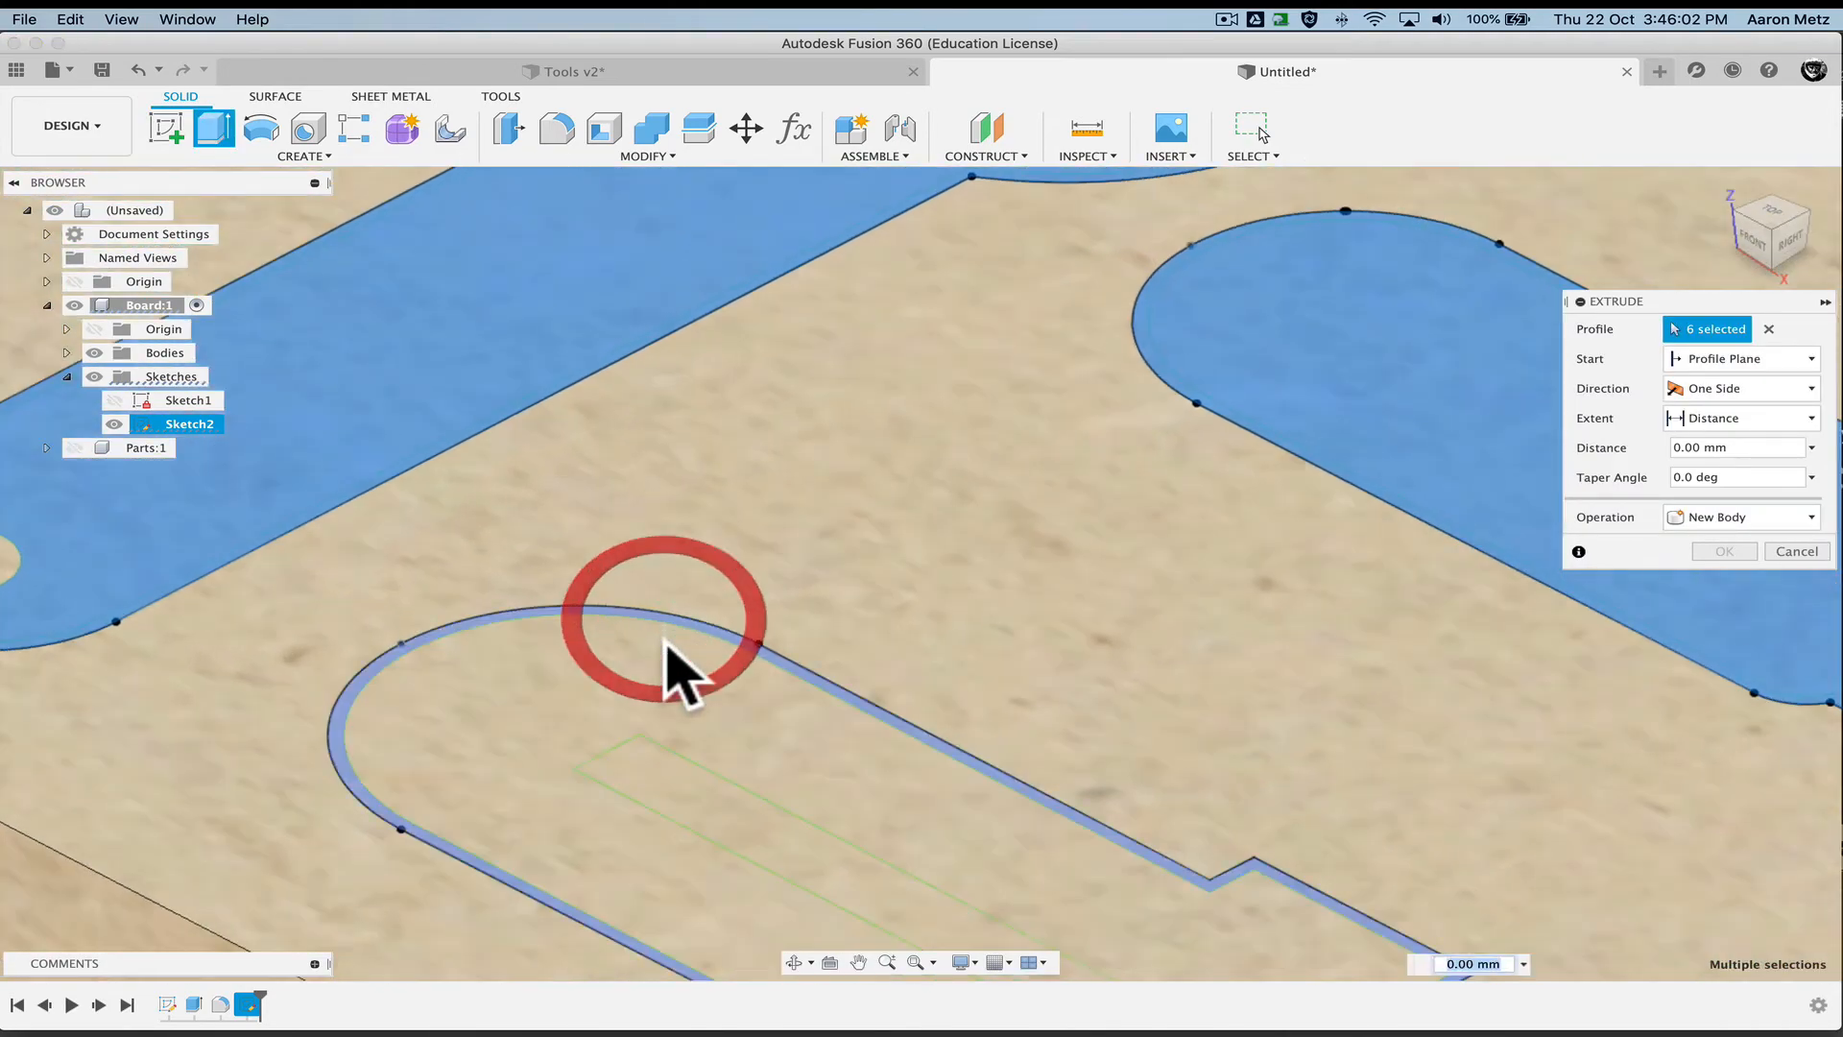
scroll(1104, 686, down, 4)
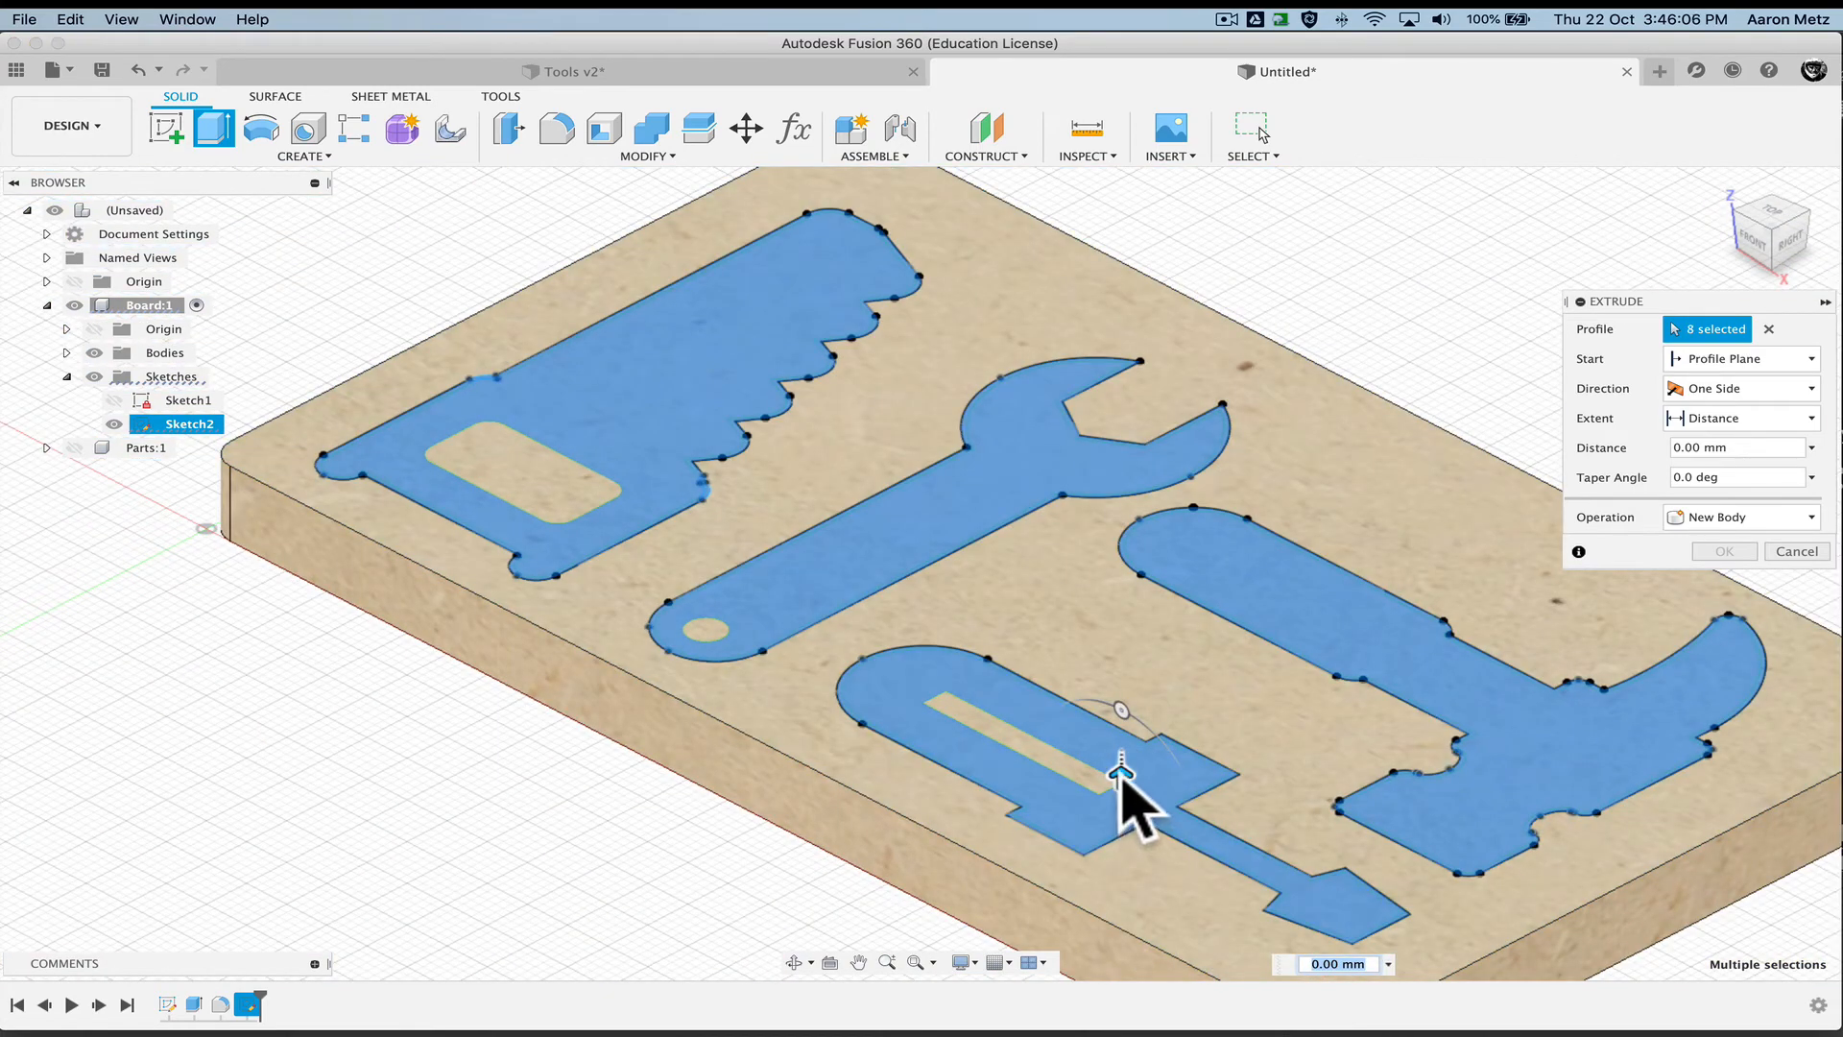
Cut the selected tool profiles into the board with an extrusion distance of -3 mm
drag(1121, 790, 1122, 797)
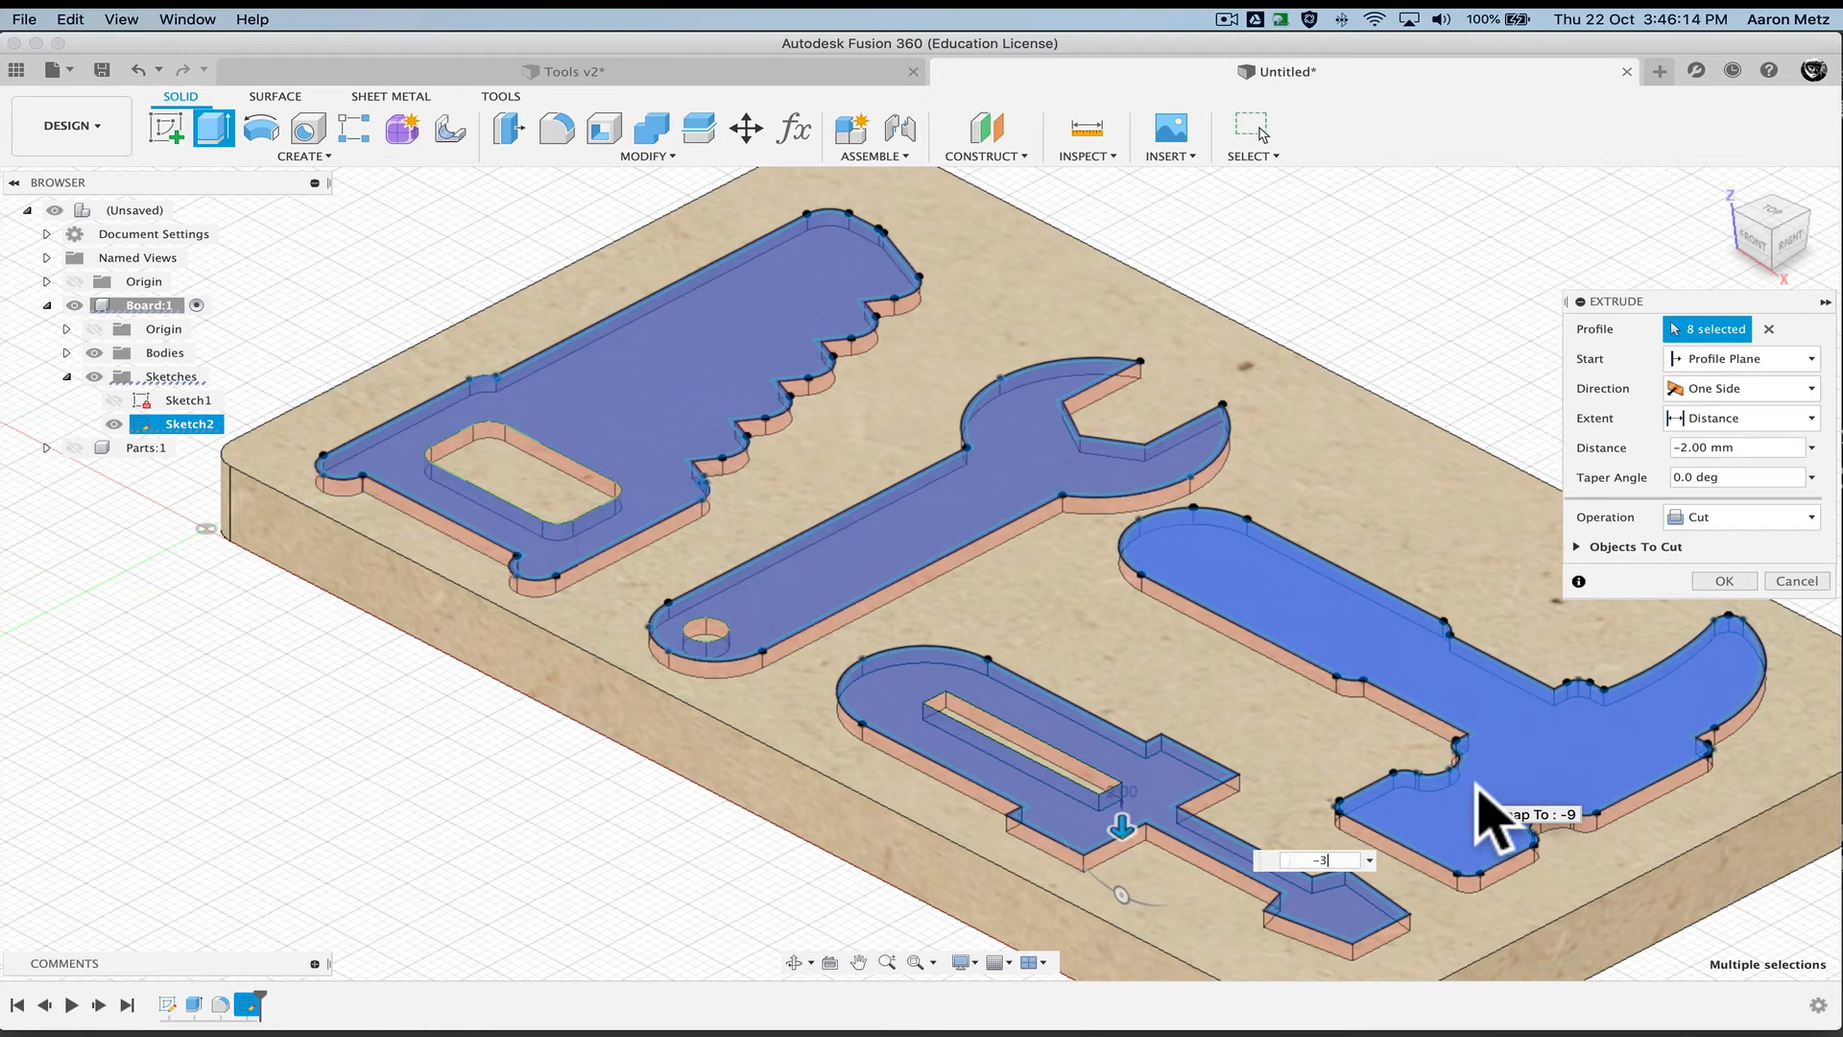
text(-3)
key(Return)
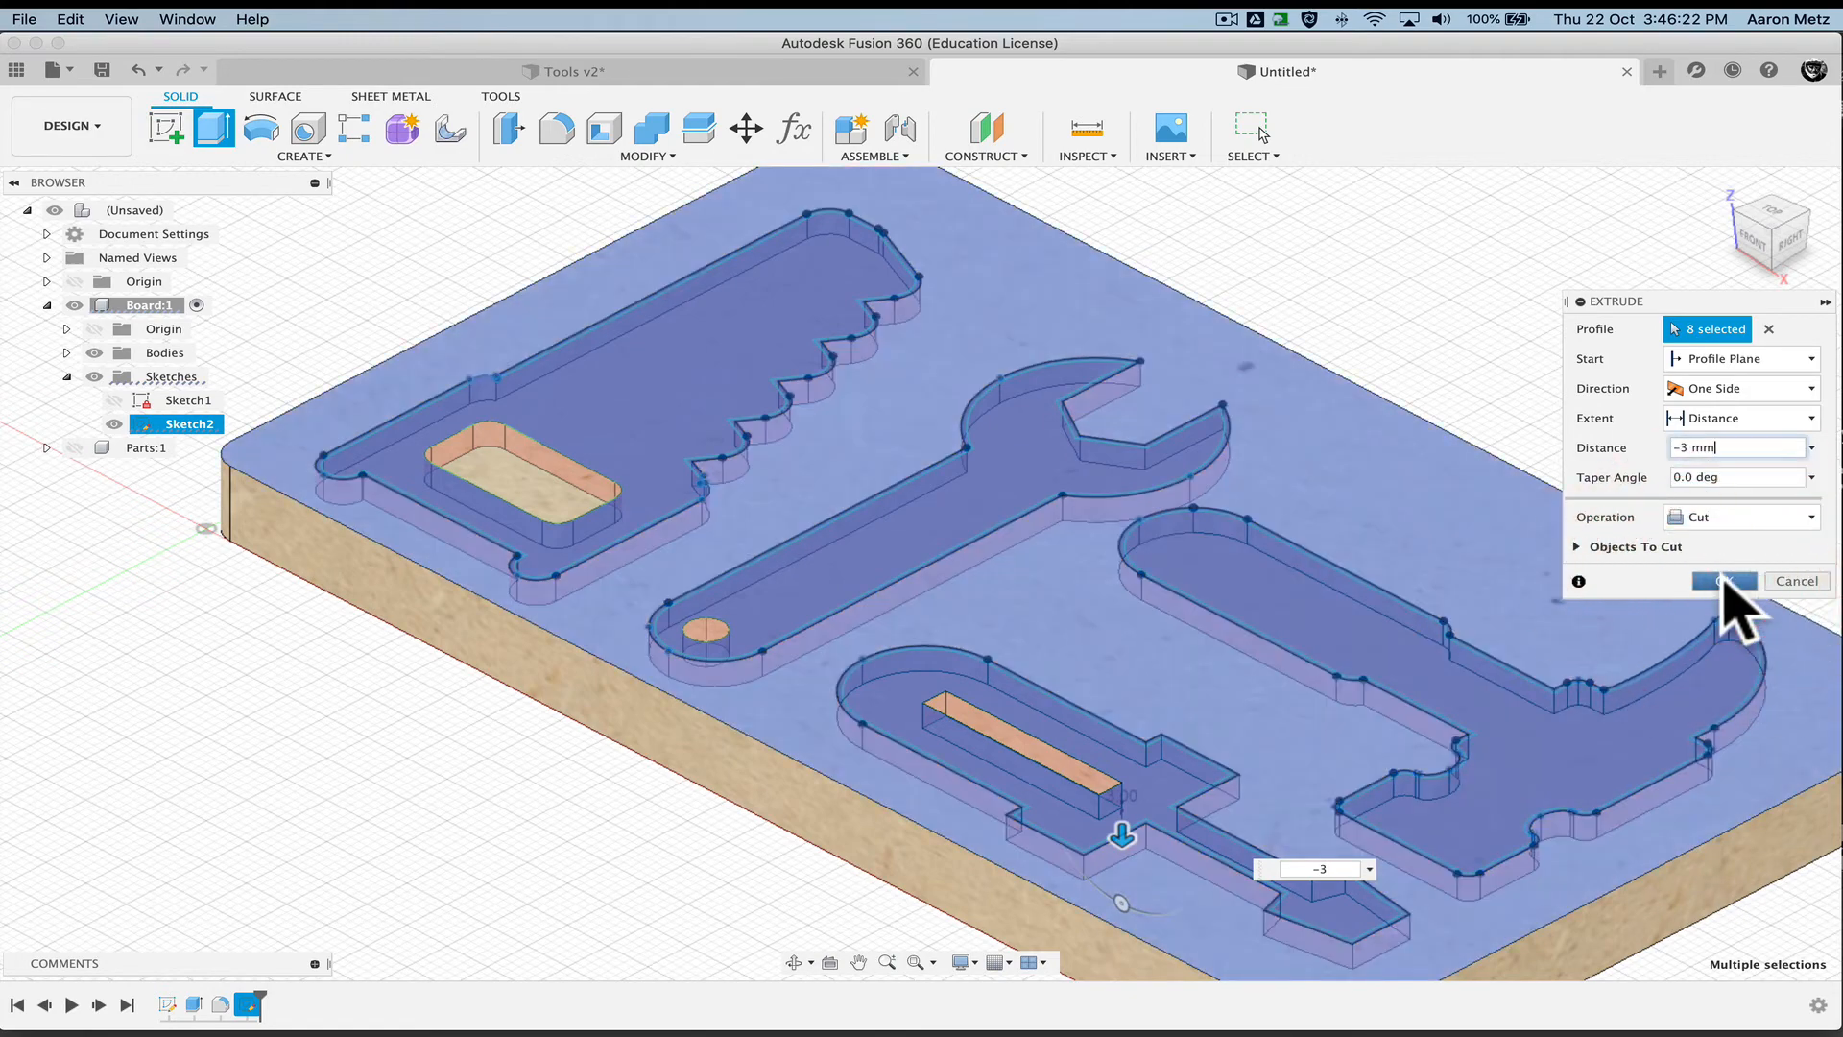
key(Return)
click(1461, 223)
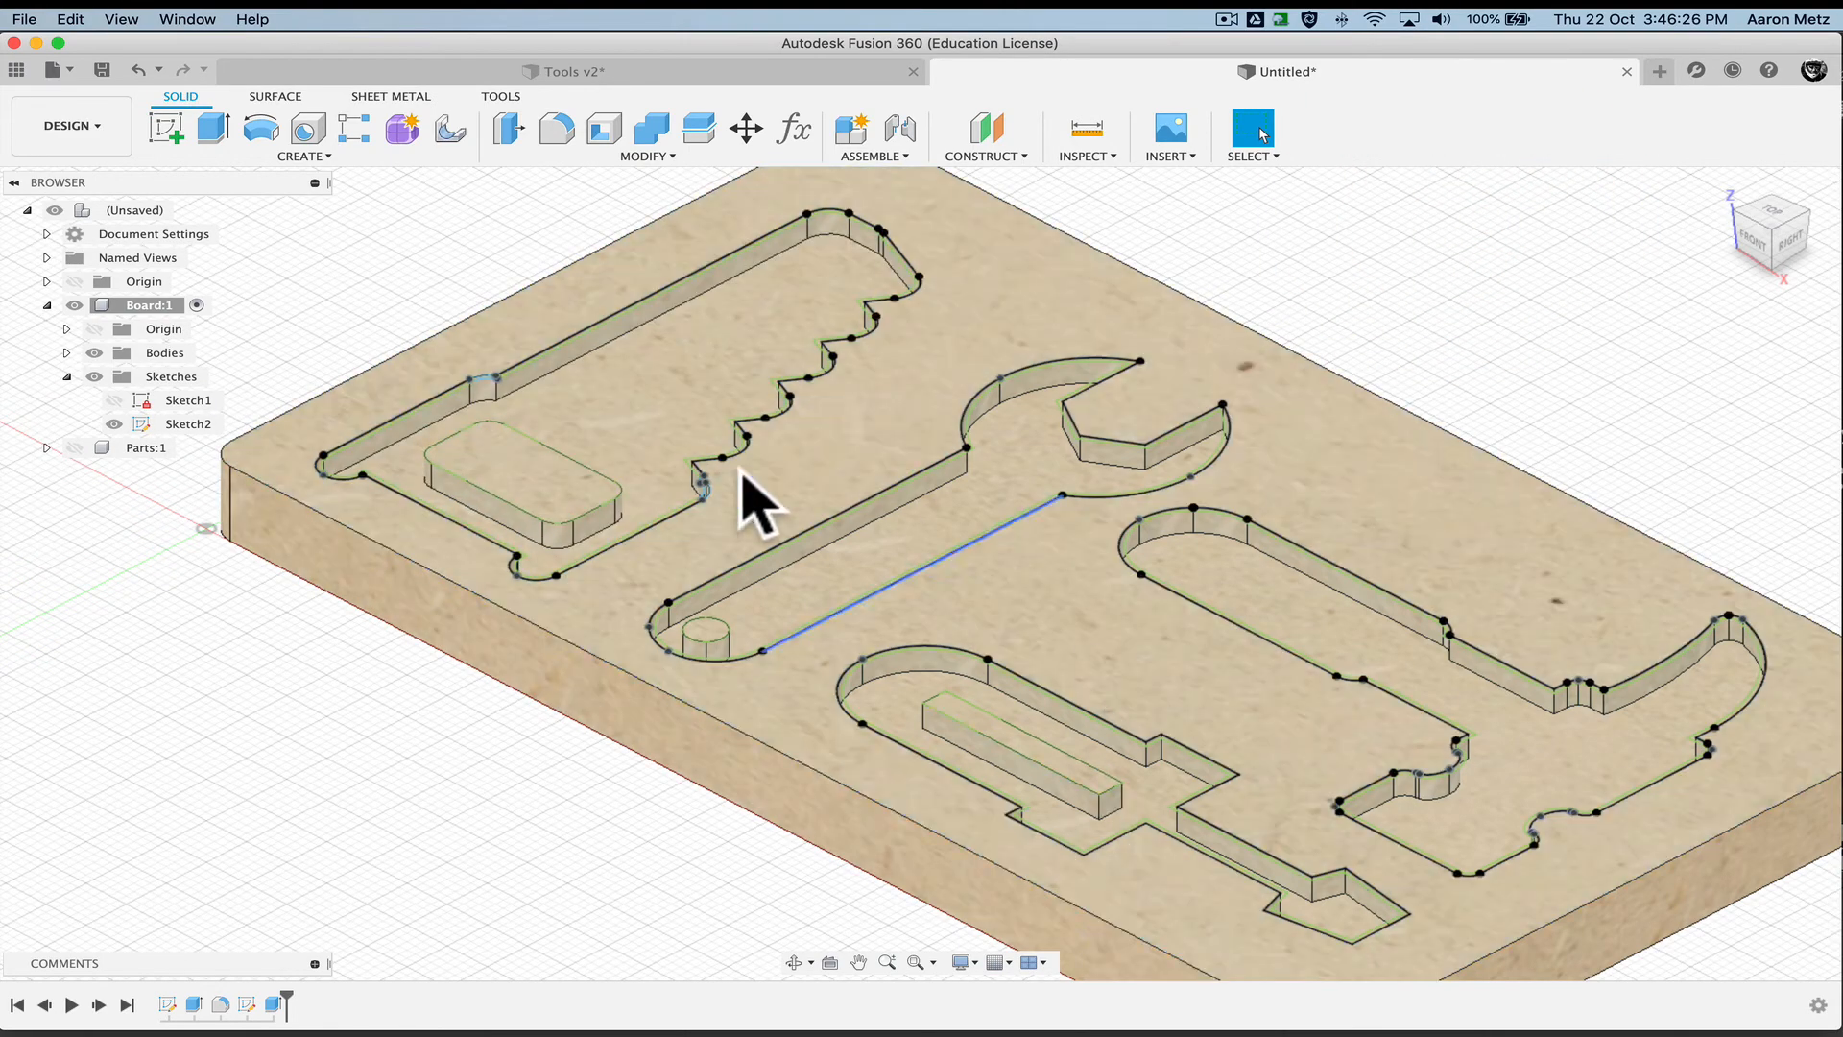
Hide Sketch2 and compare the board's pockets with those in the finished Tools v2 design
click(115, 425)
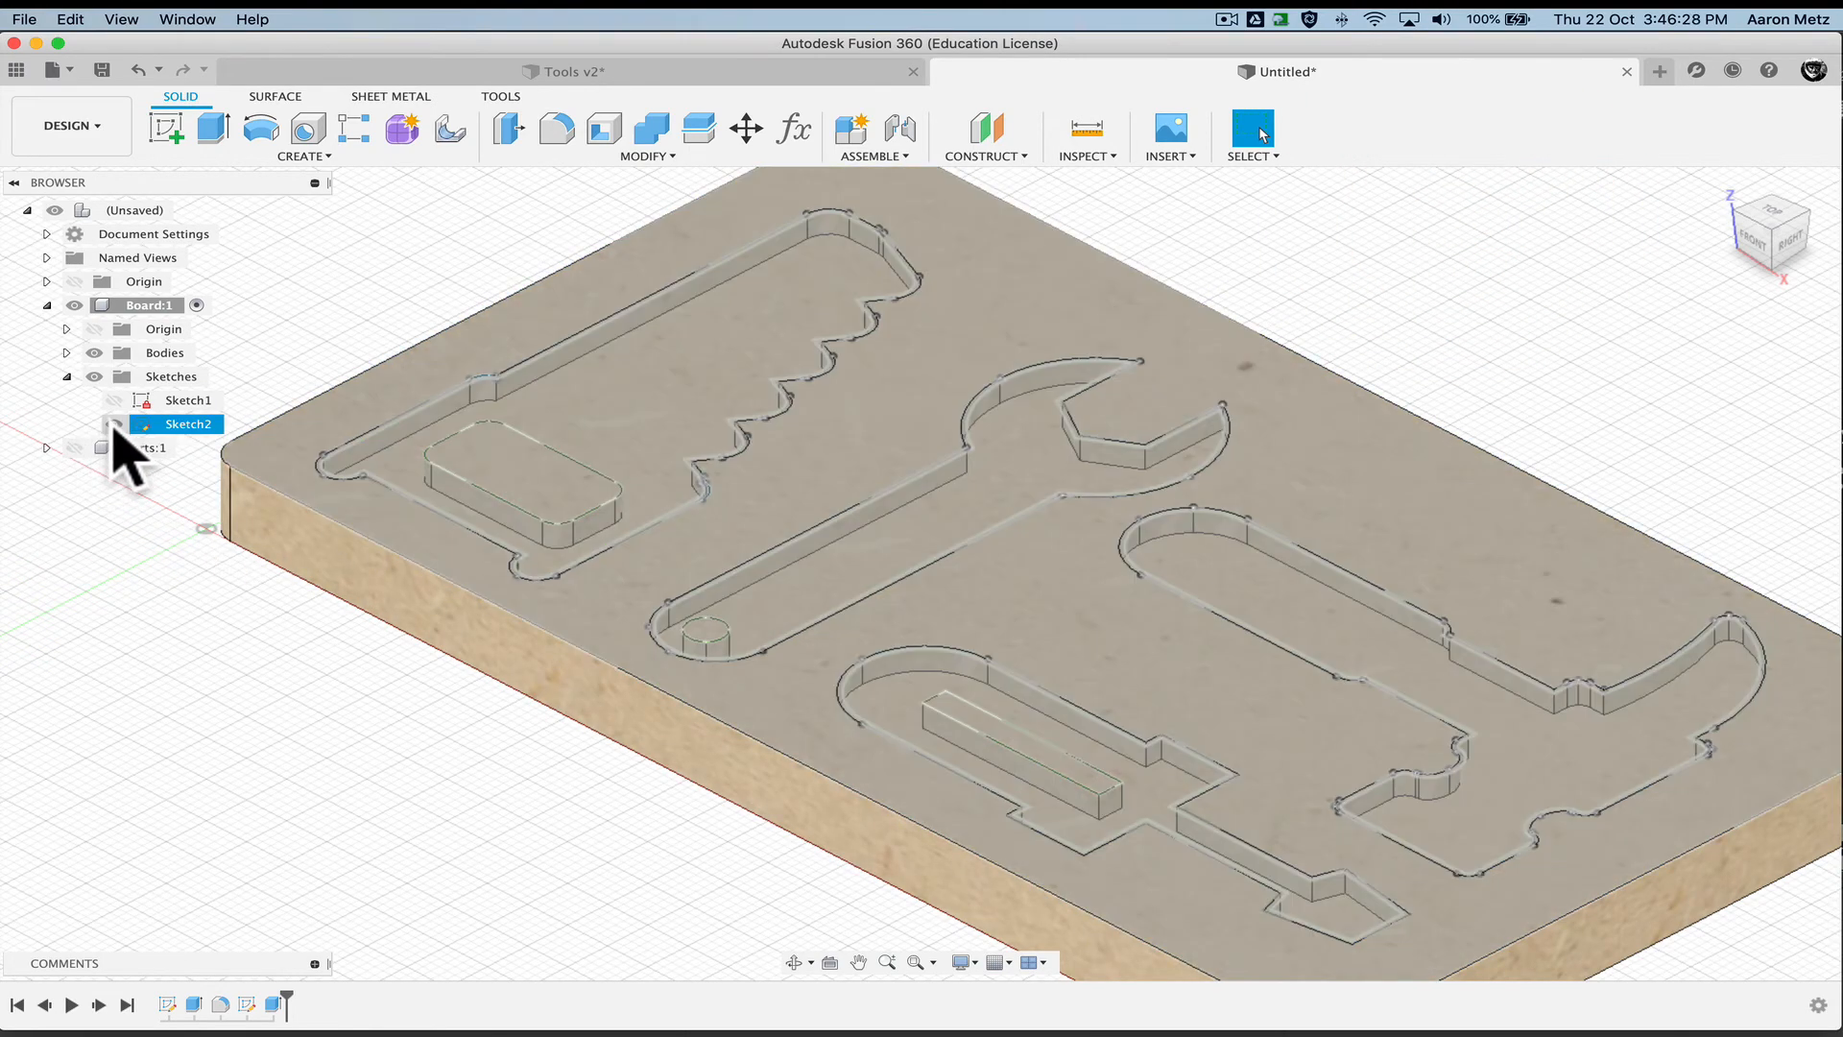
click(114, 424)
click(131, 641)
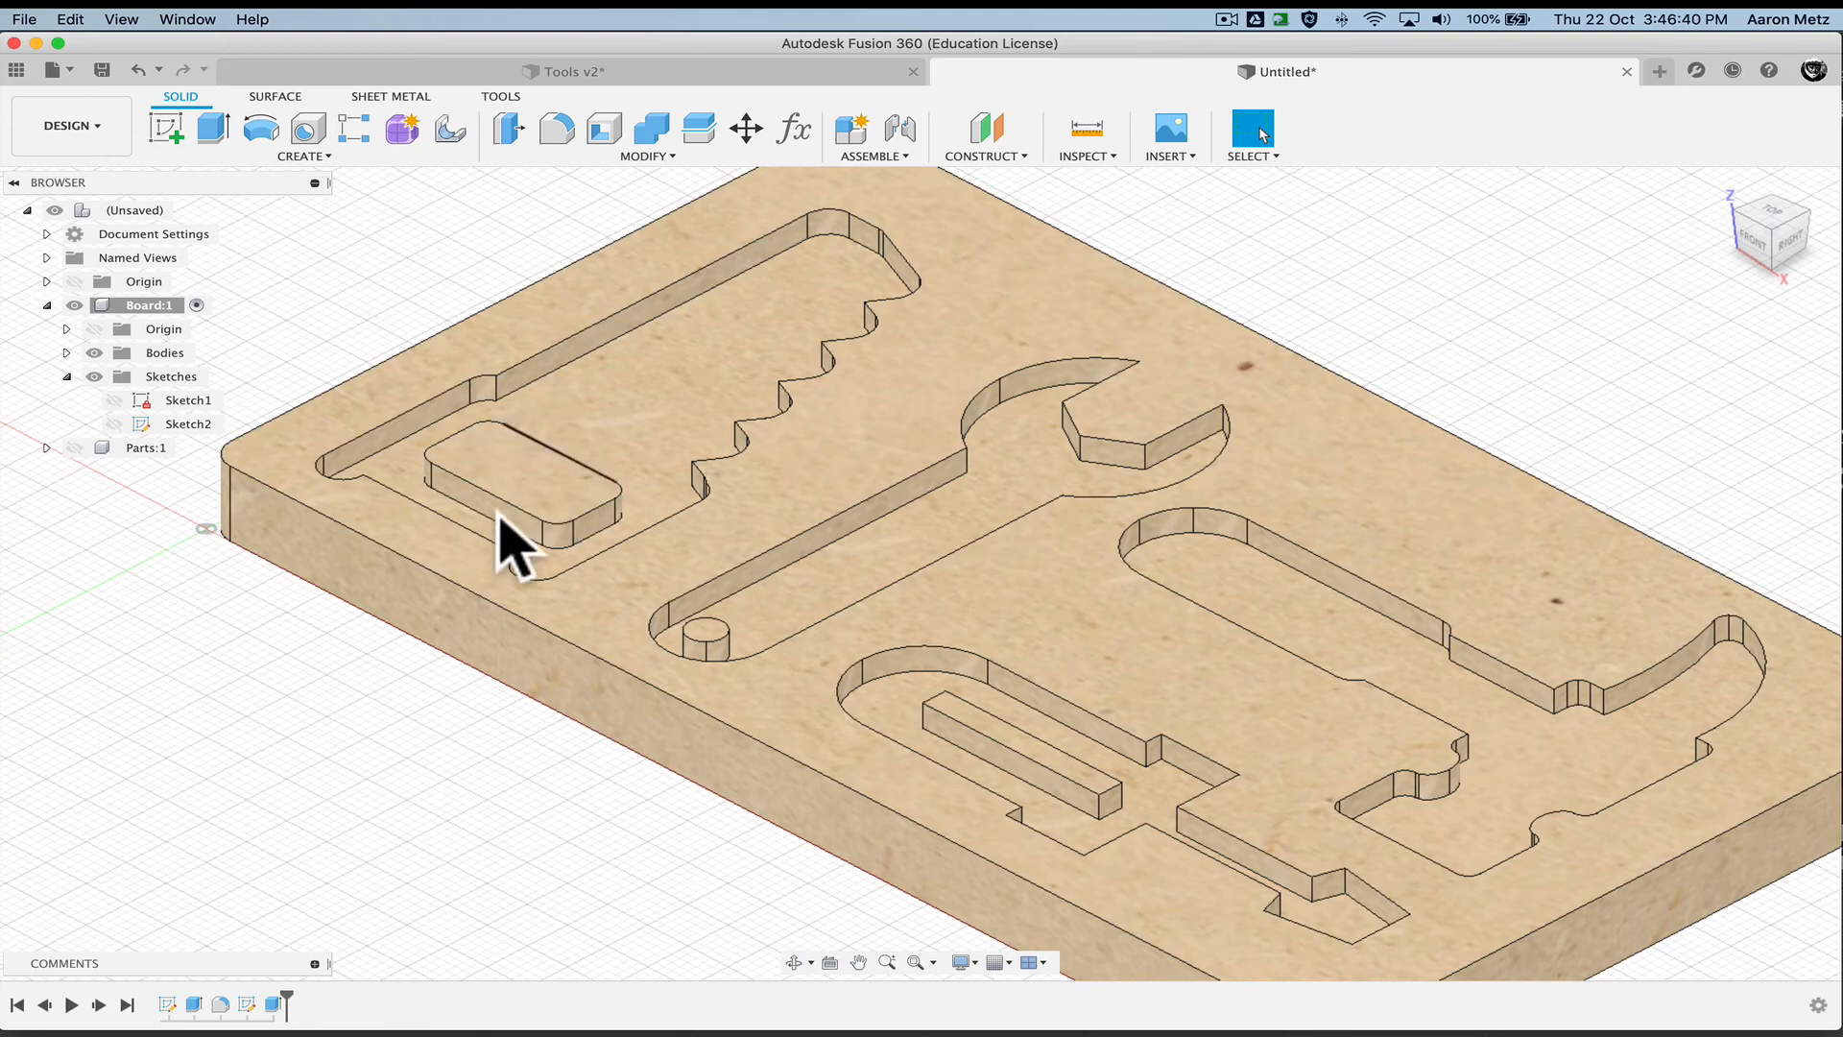
click(580, 73)
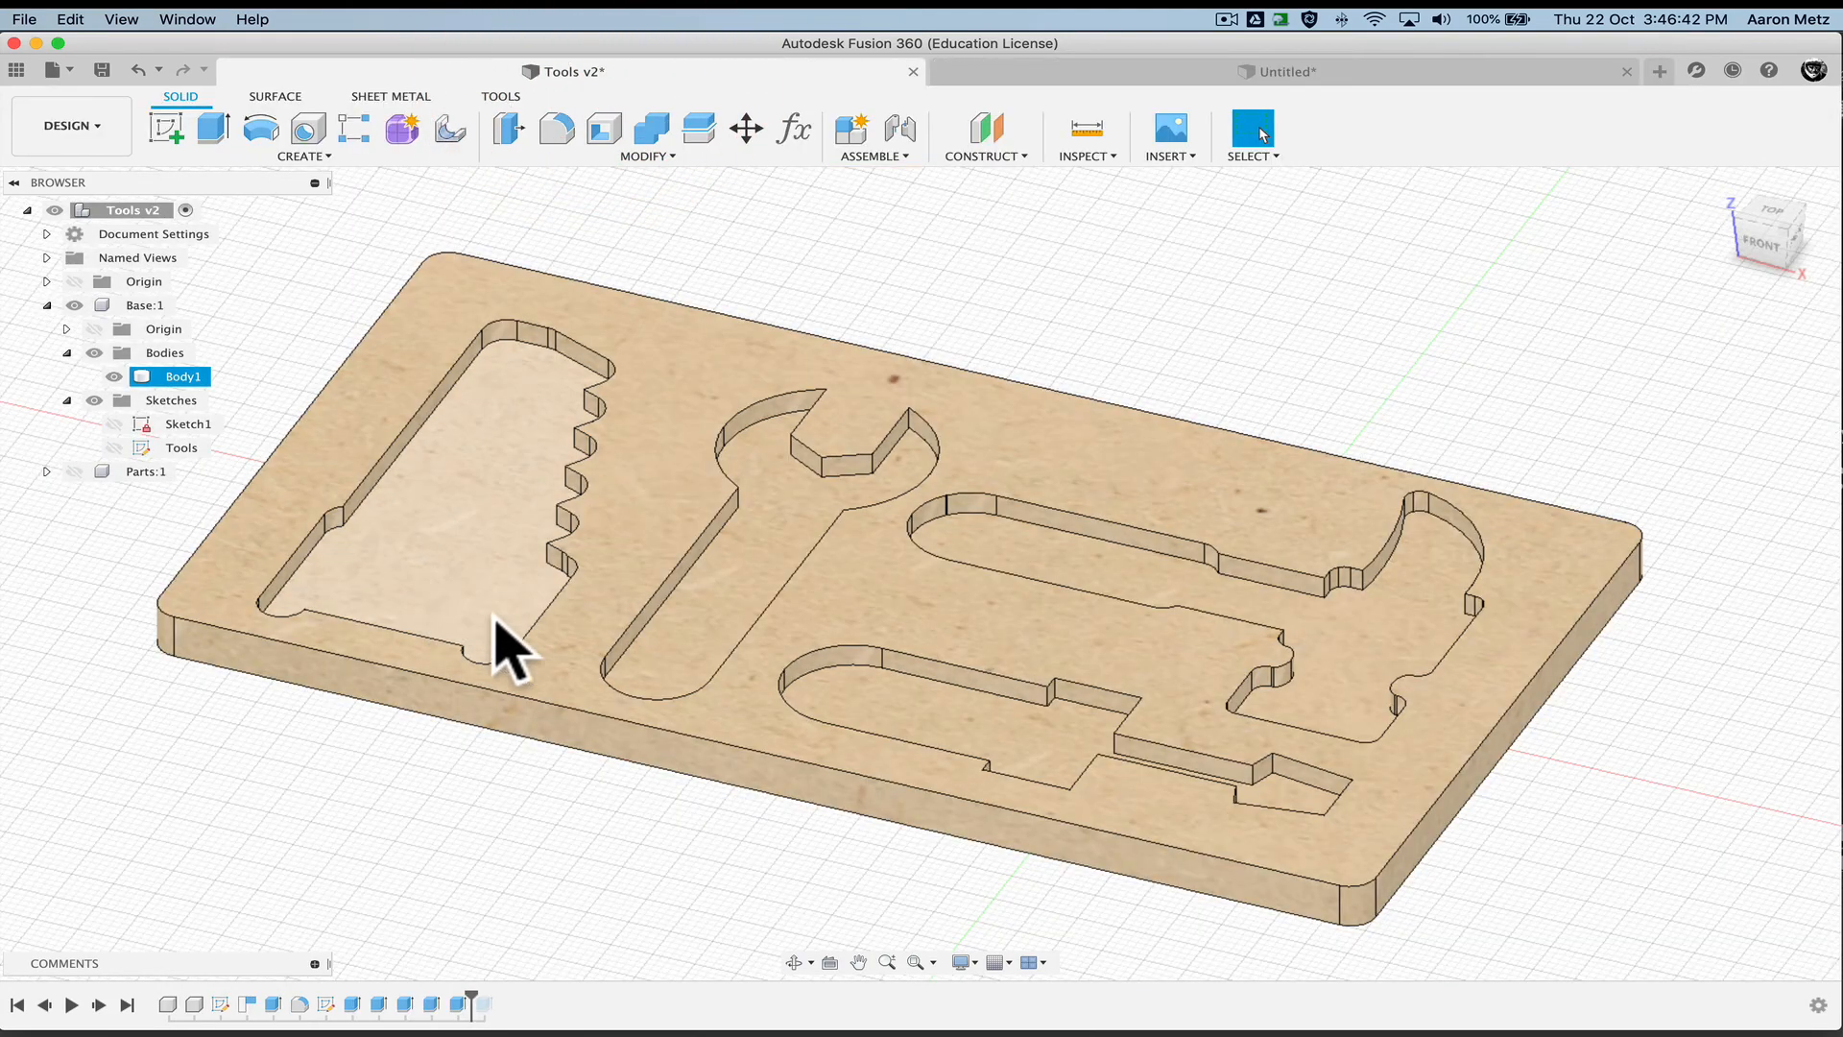
click(1059, 71)
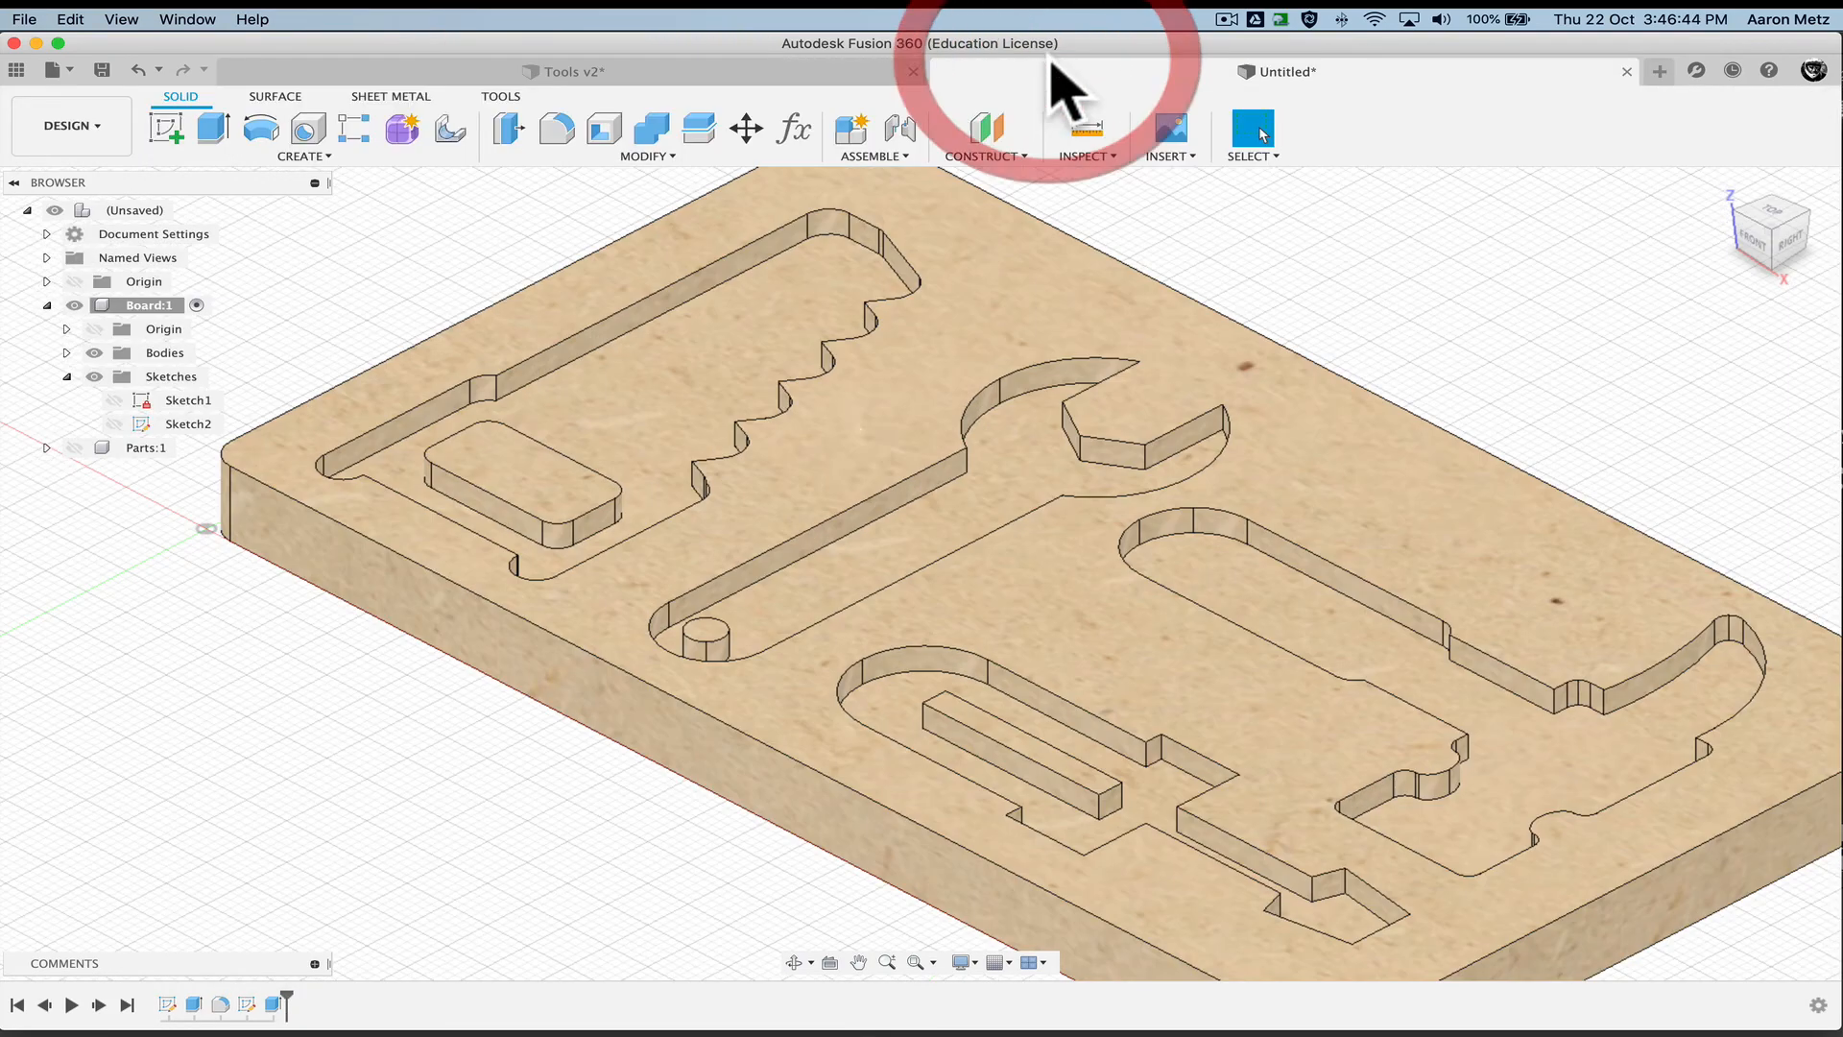
Edit the pocket cut to include the saw handle opening, the wrench hole and the screwdriver slot profiles
right_click(273, 1004)
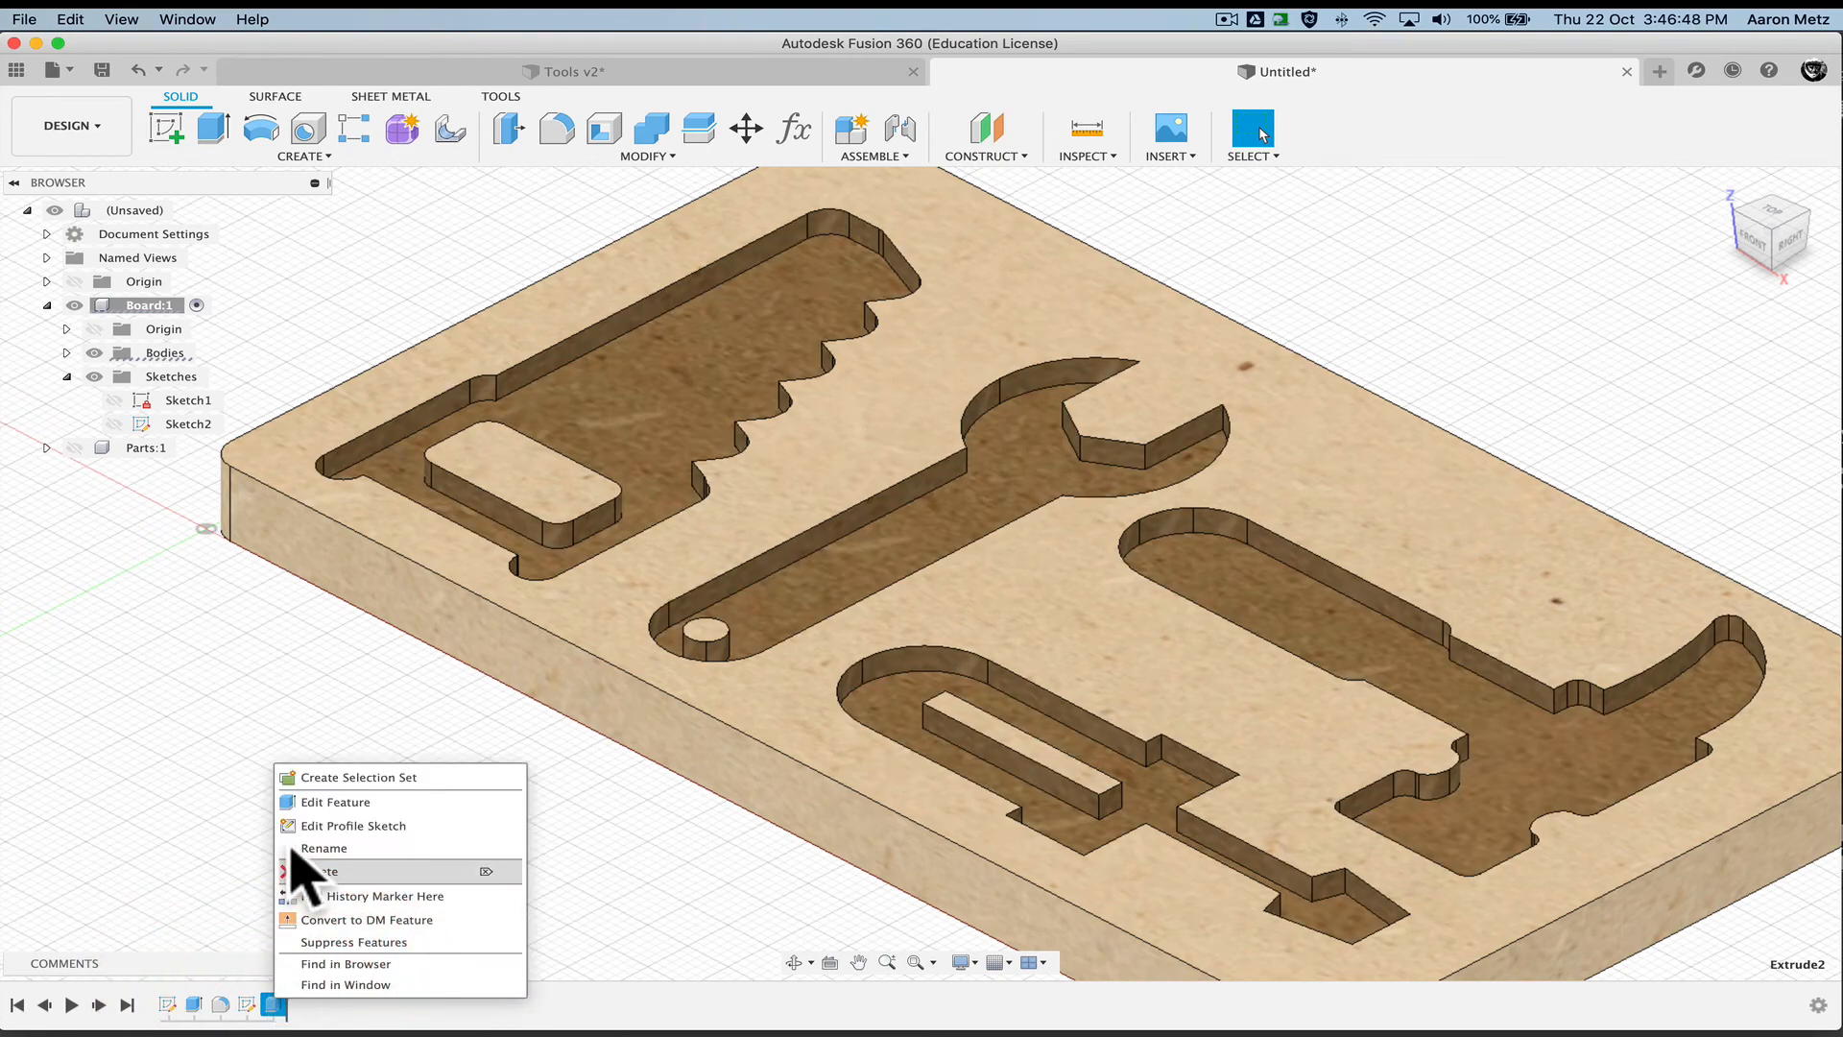
click(315, 804)
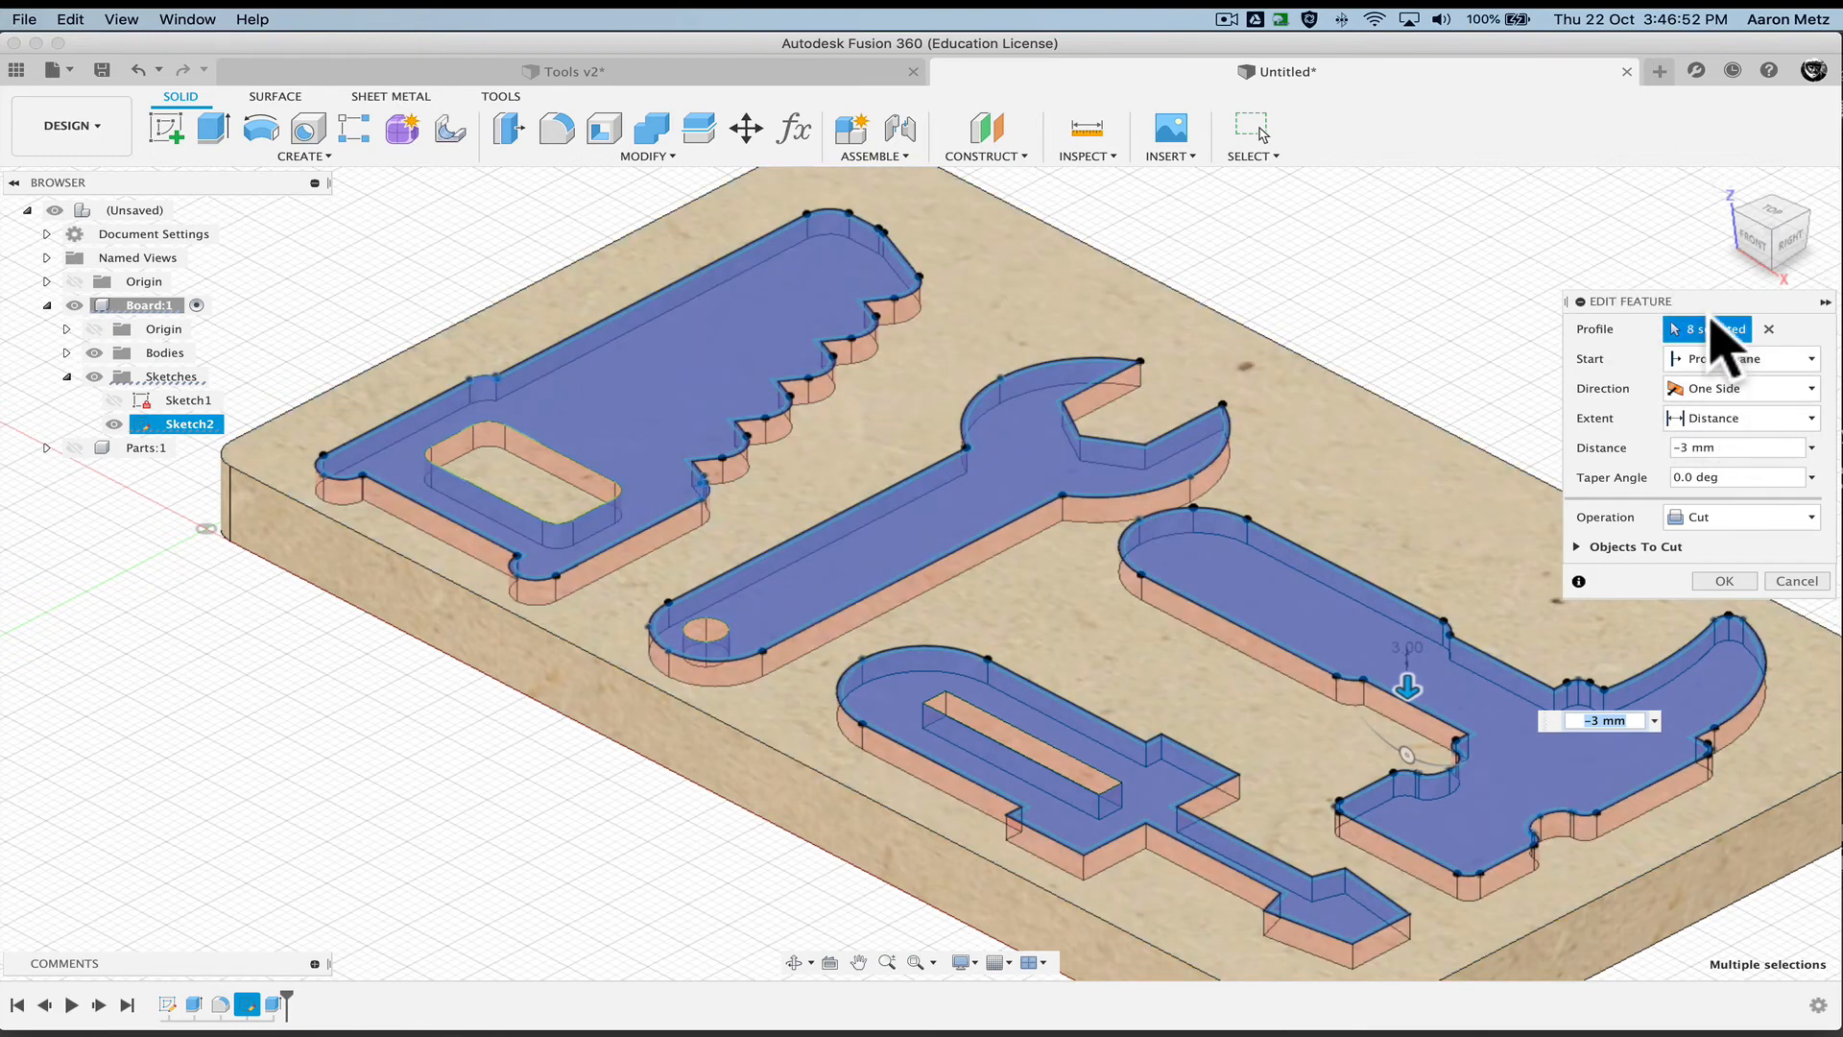
click(533, 461)
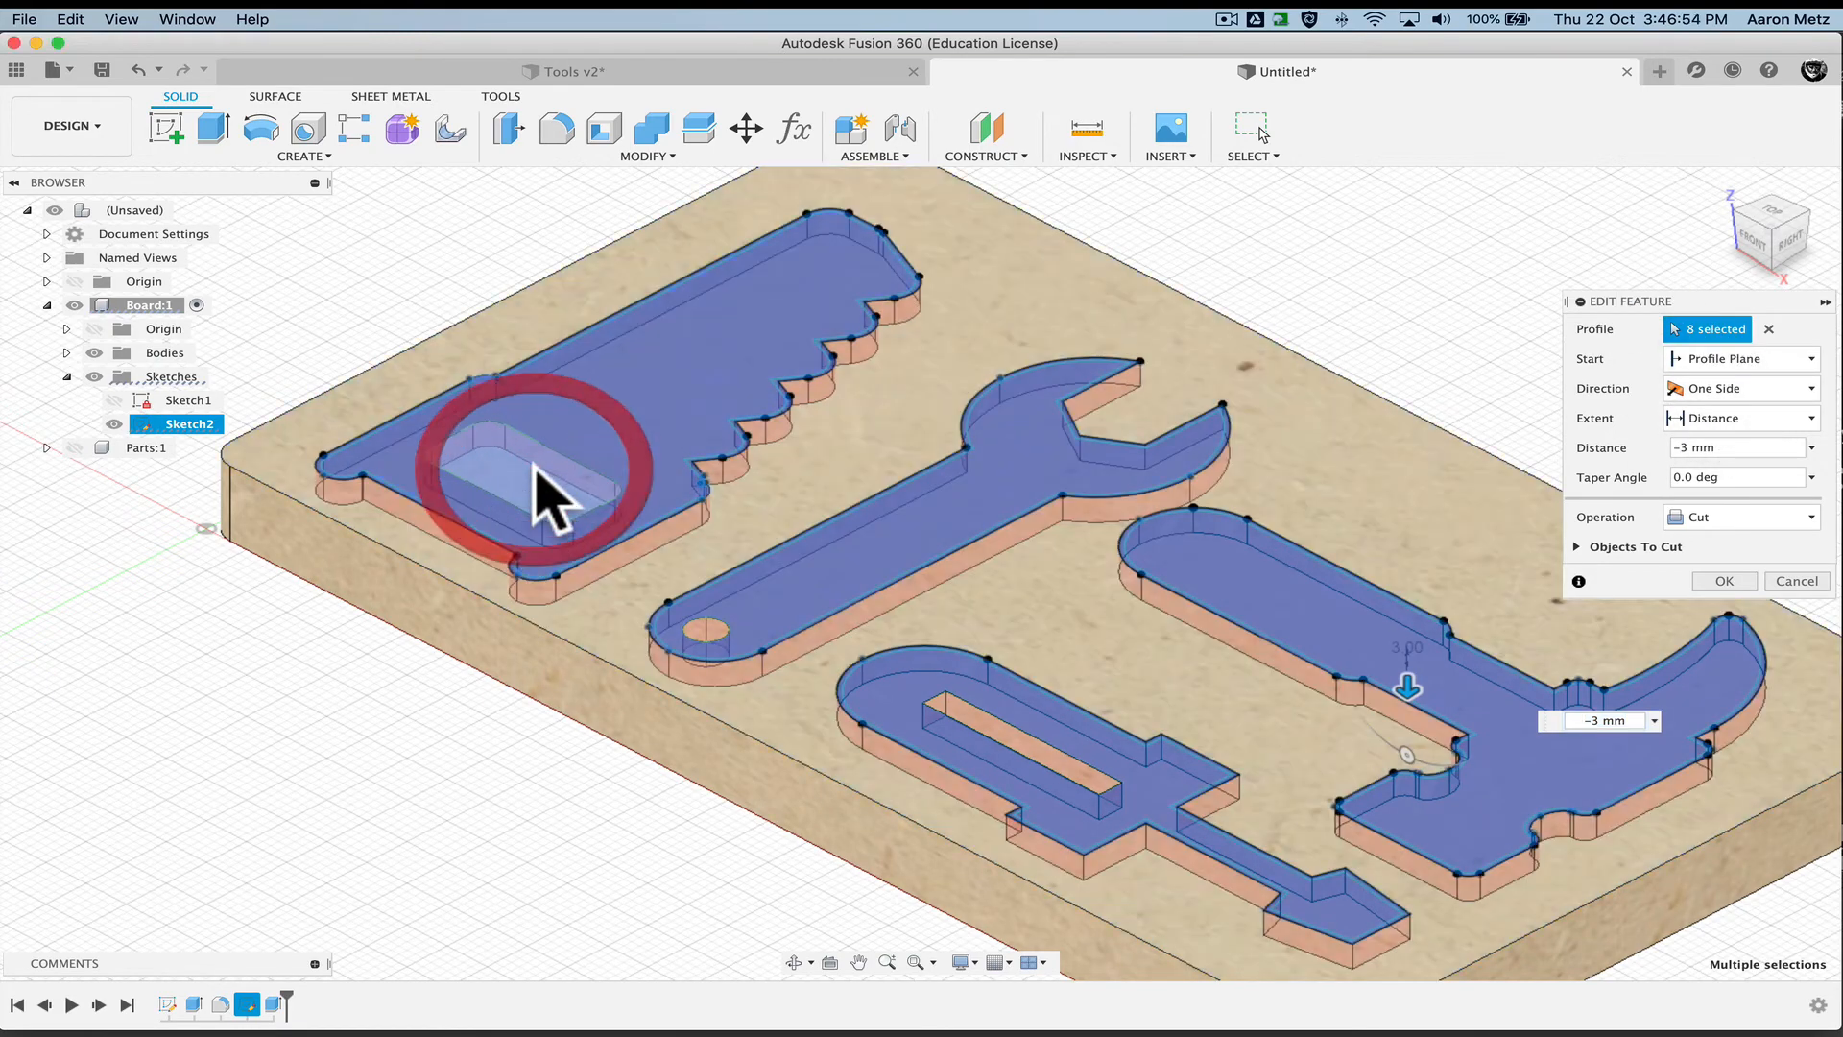
click(710, 630)
click(1046, 764)
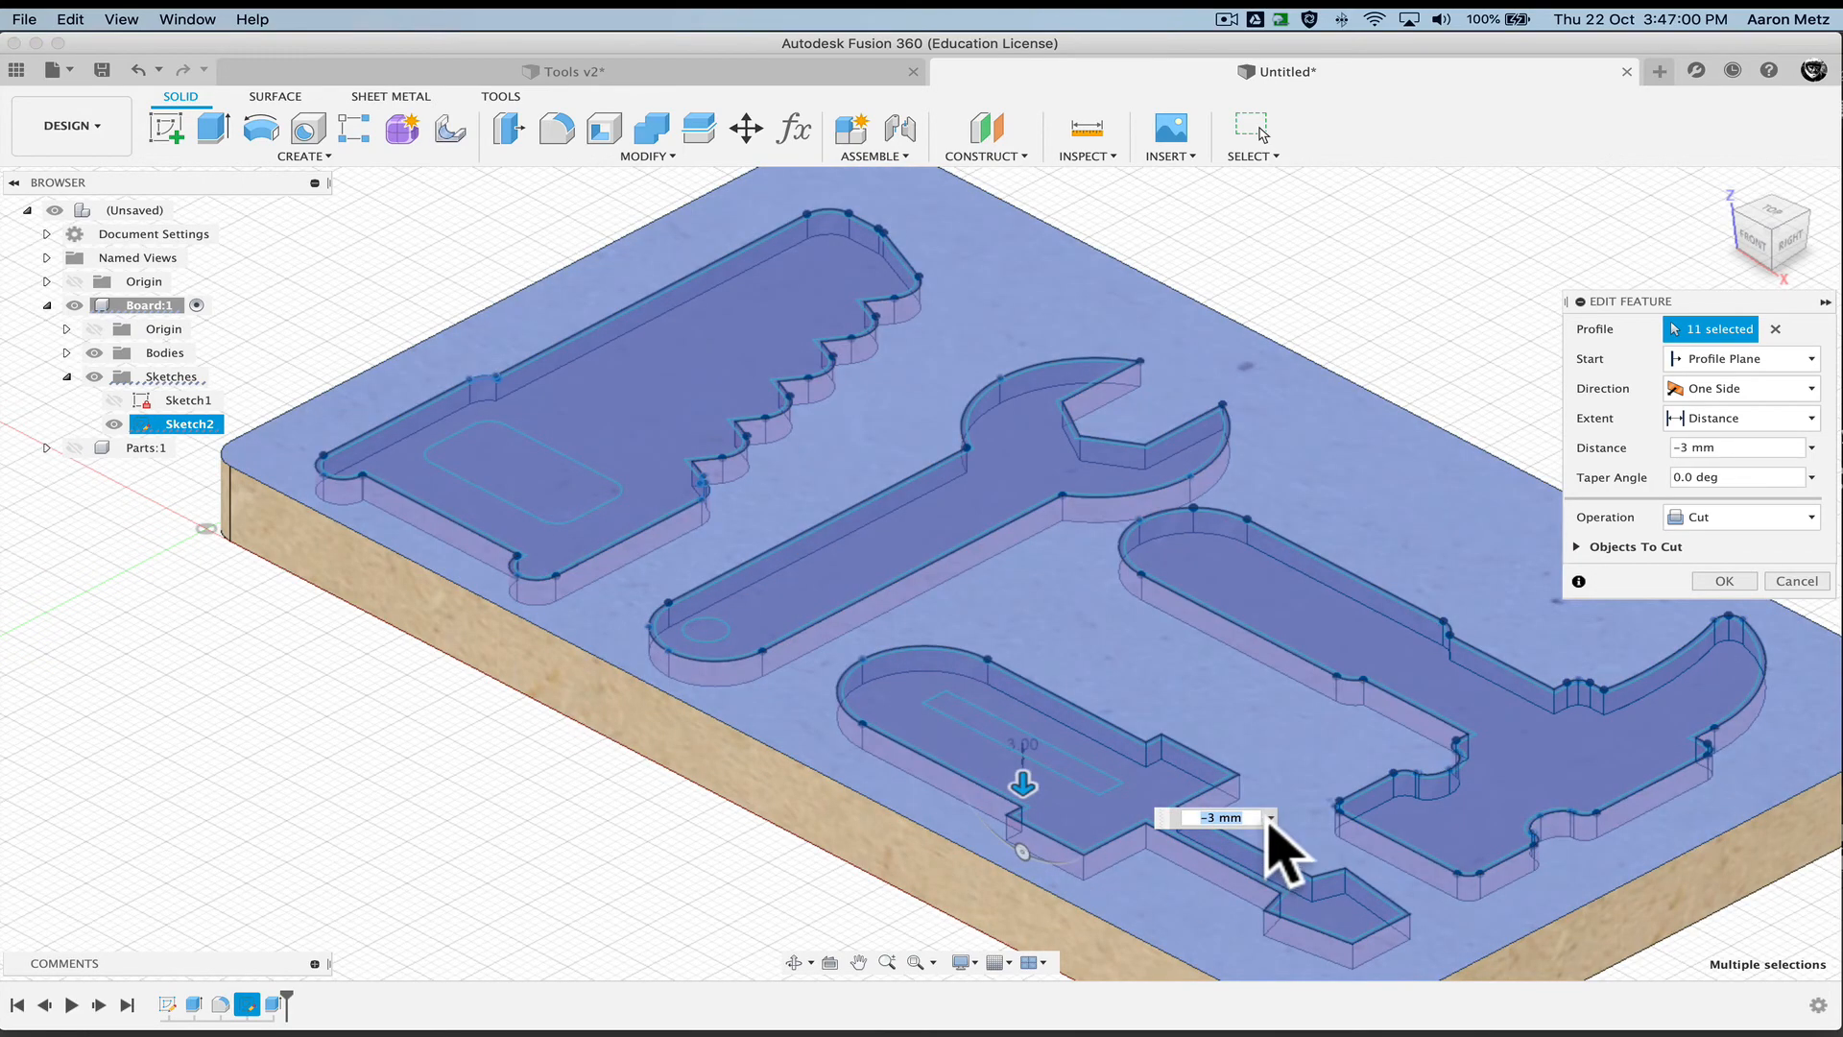
click(1725, 581)
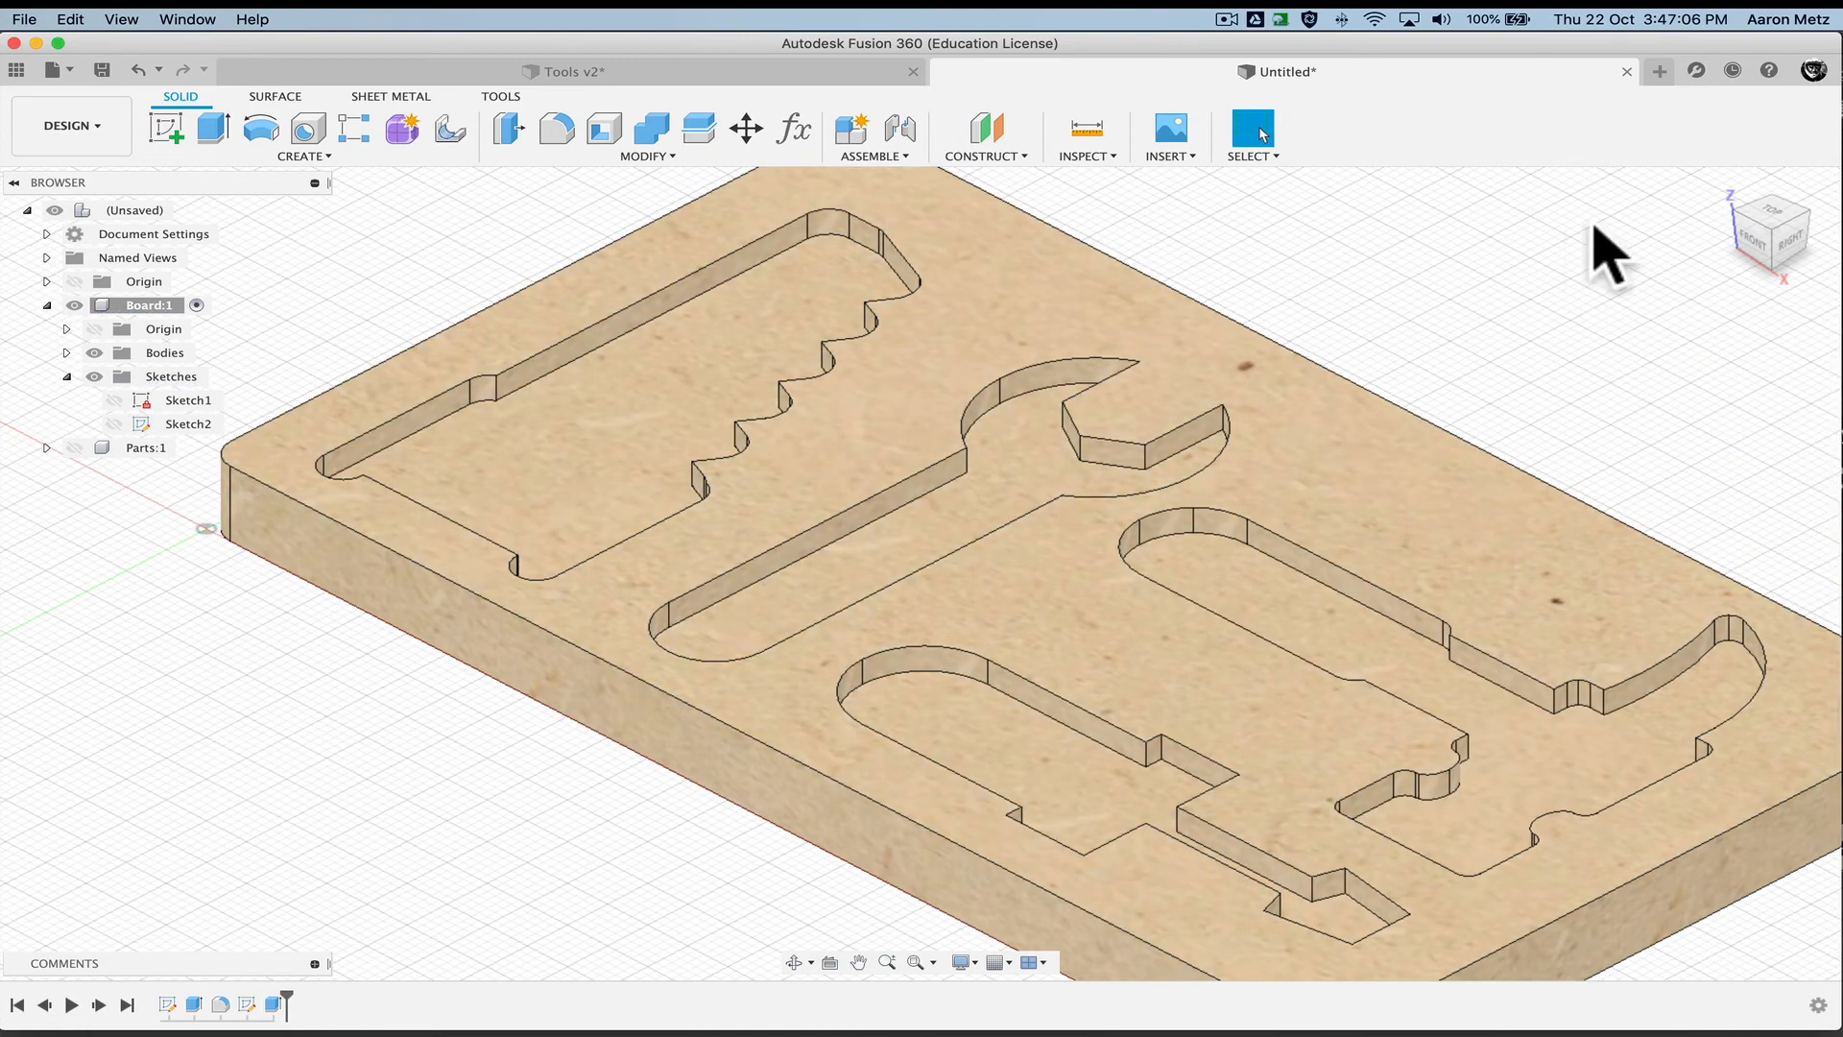
Show the Parts component again and activate the top-level assembly, collapsing the Board component's tree
click(1723, 186)
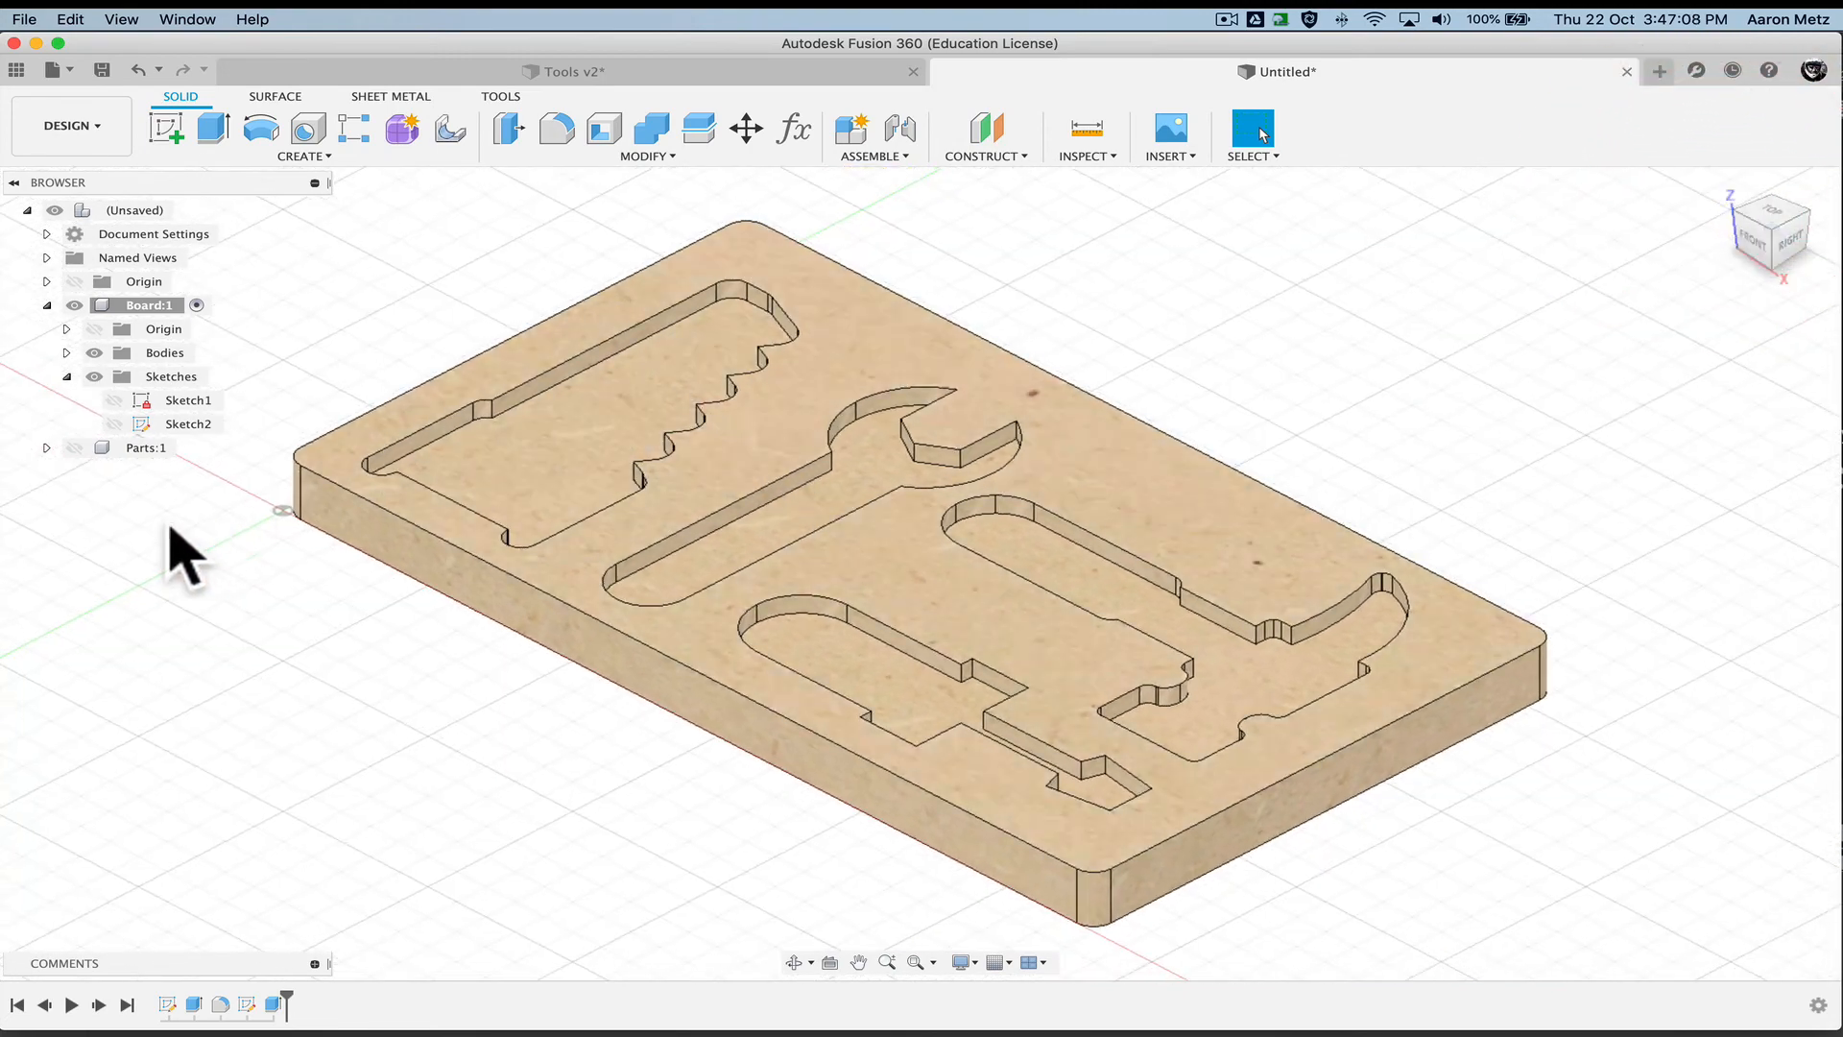
click(76, 455)
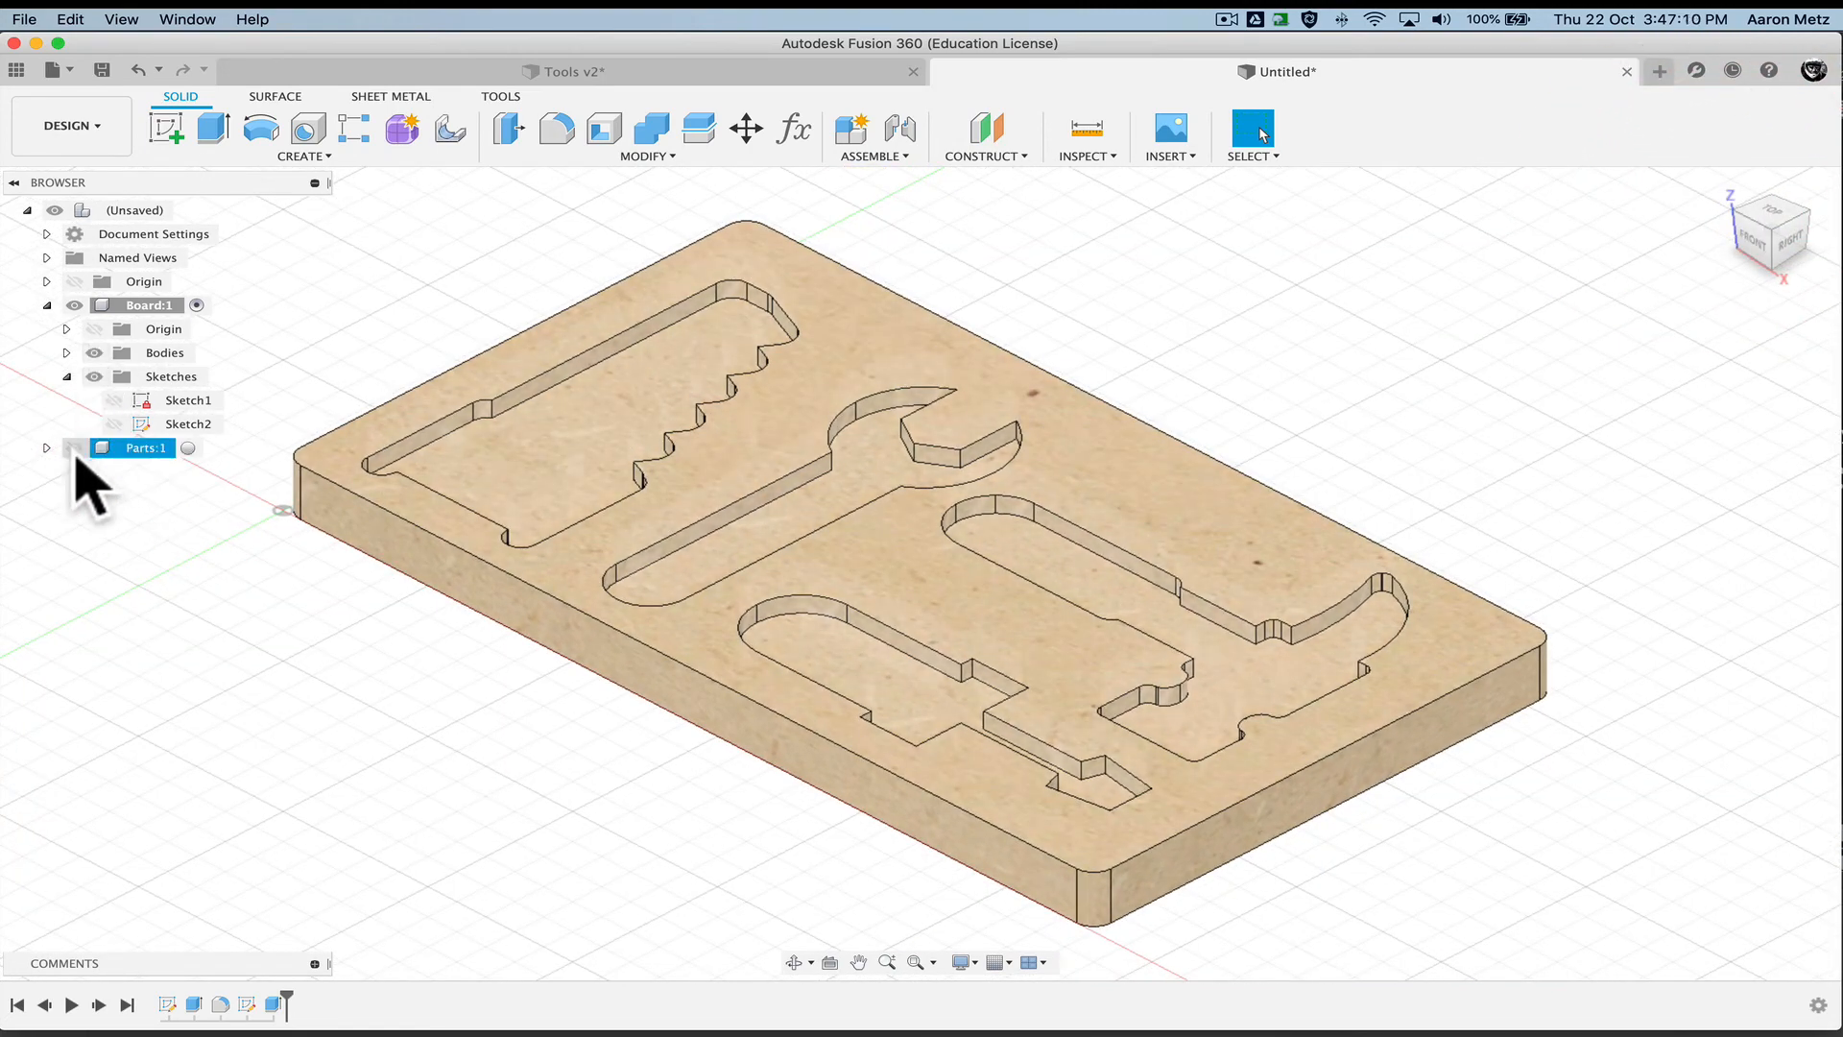
click(75, 449)
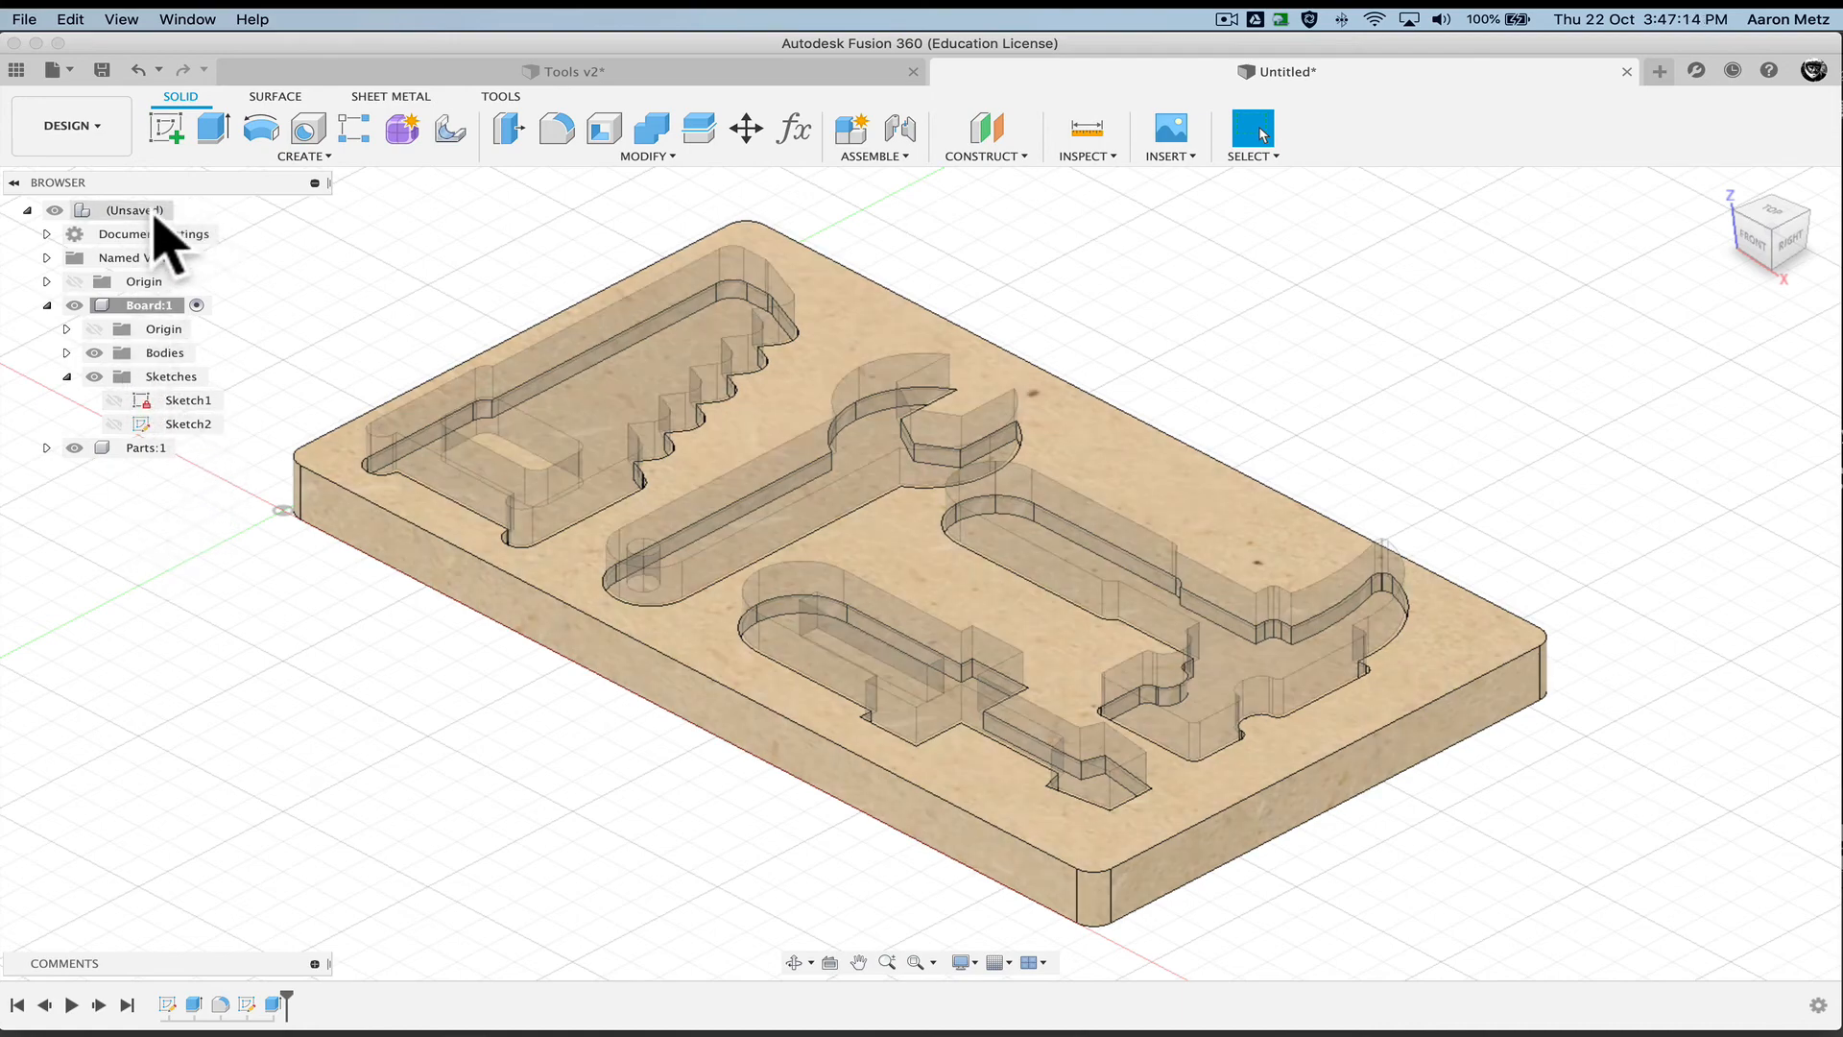
click(189, 209)
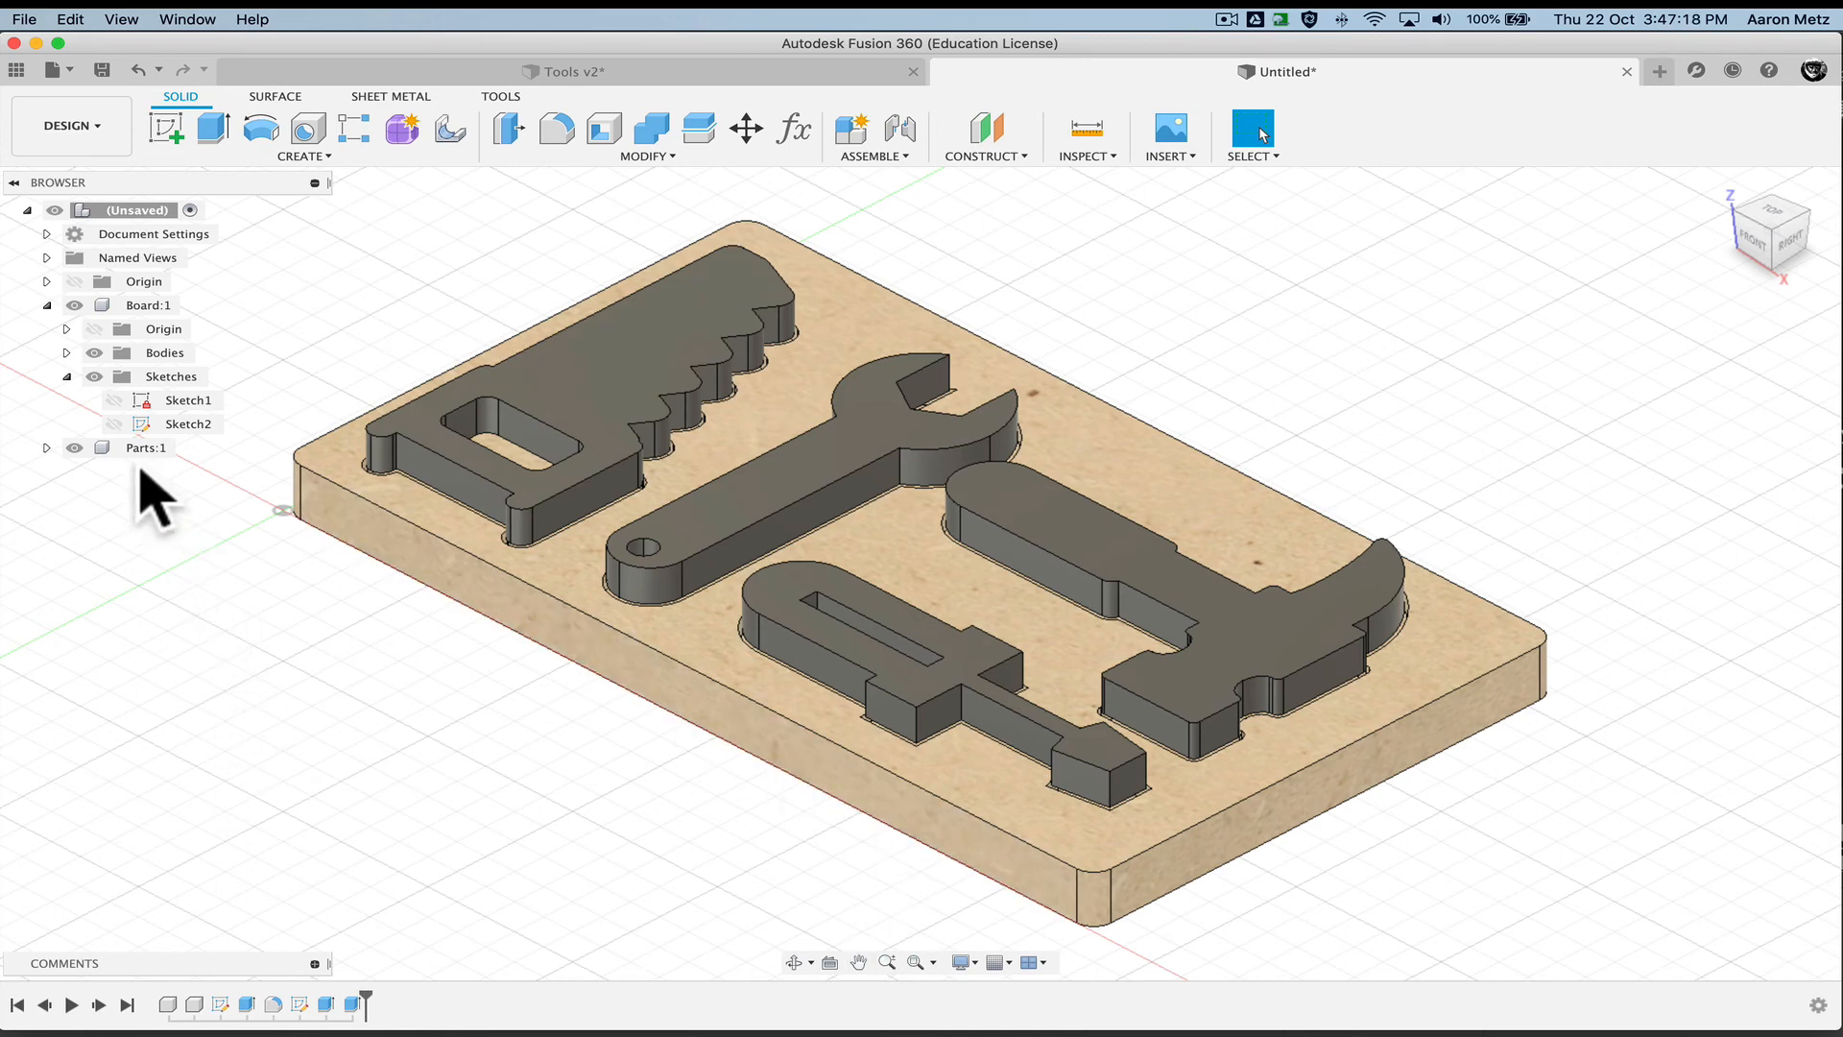
click(47, 307)
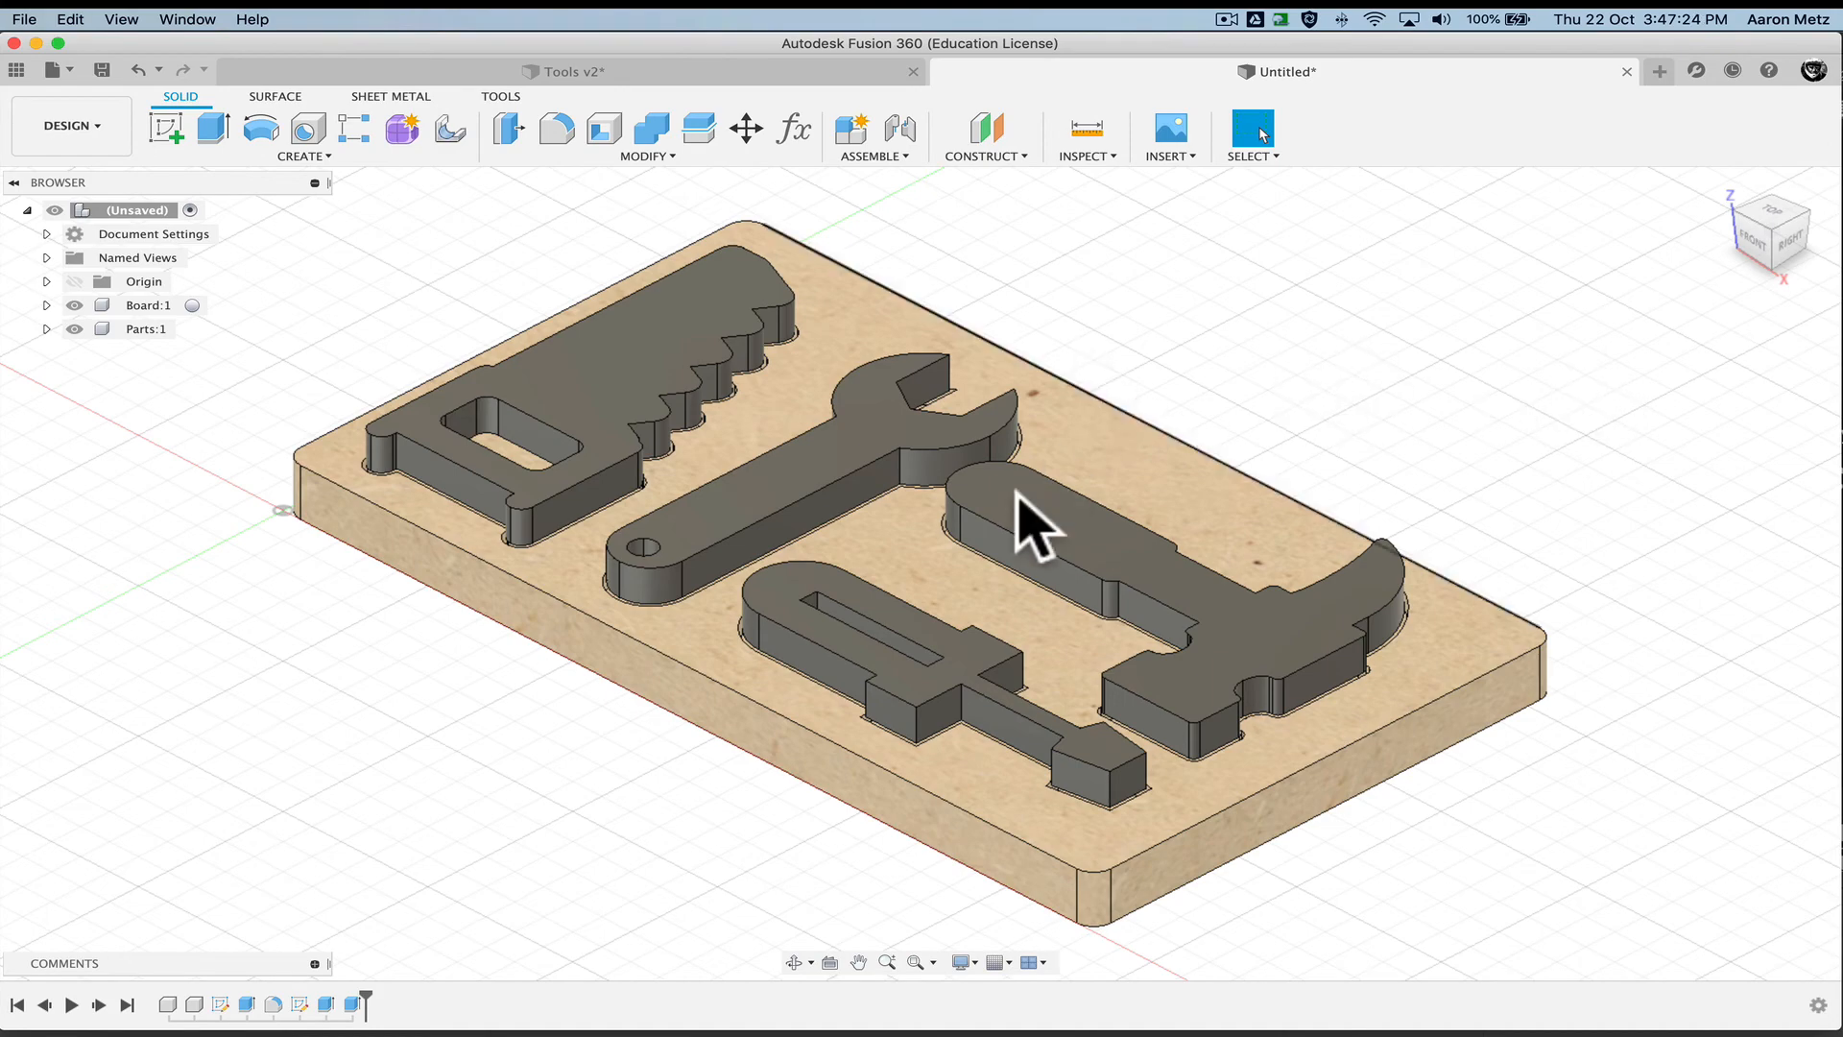
Examine the clearance gap around the tool parts up close and their height on the board from the front
scroll(1069, 618, down, 5)
scroll(1071, 620, up, 6)
scroll(1065, 617, up, 5)
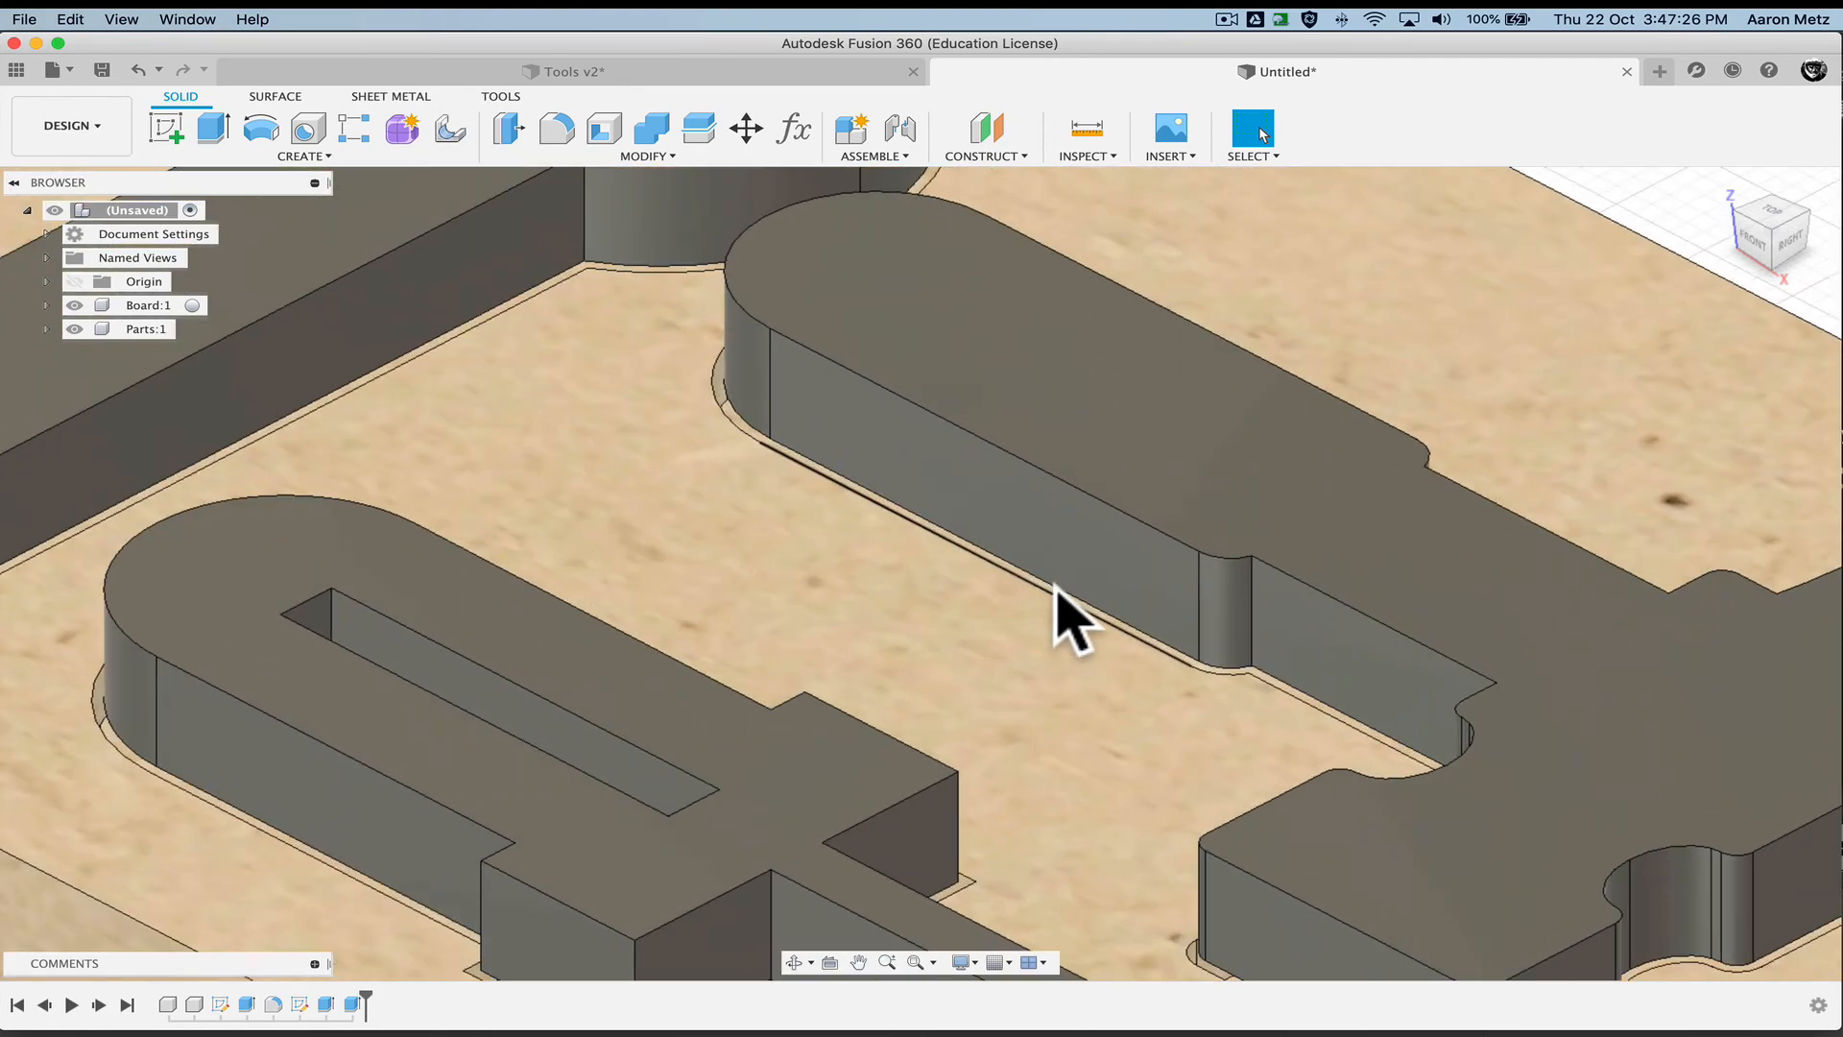
mouse_move(1002, 589)
shift+middle_down()
mouse_move(1070, 586)
mouse_move(1025, 605)
shift+middle_up()
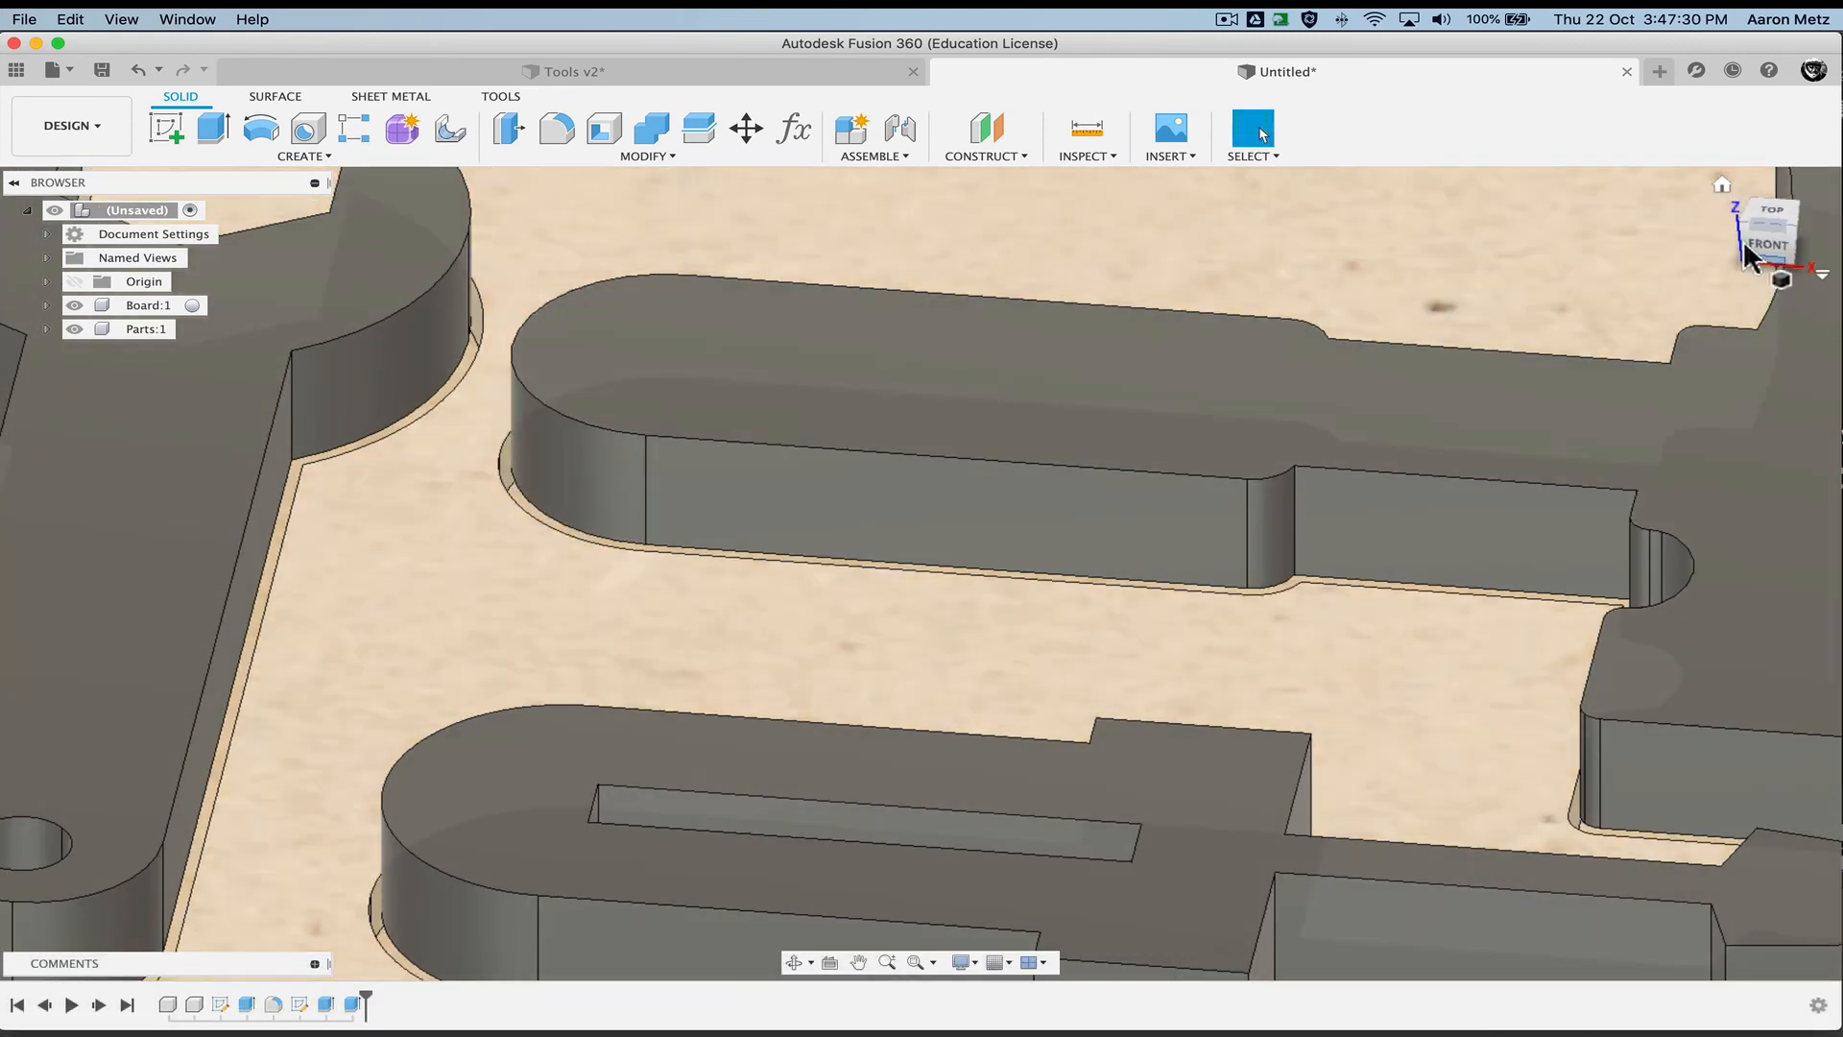
click(1759, 248)
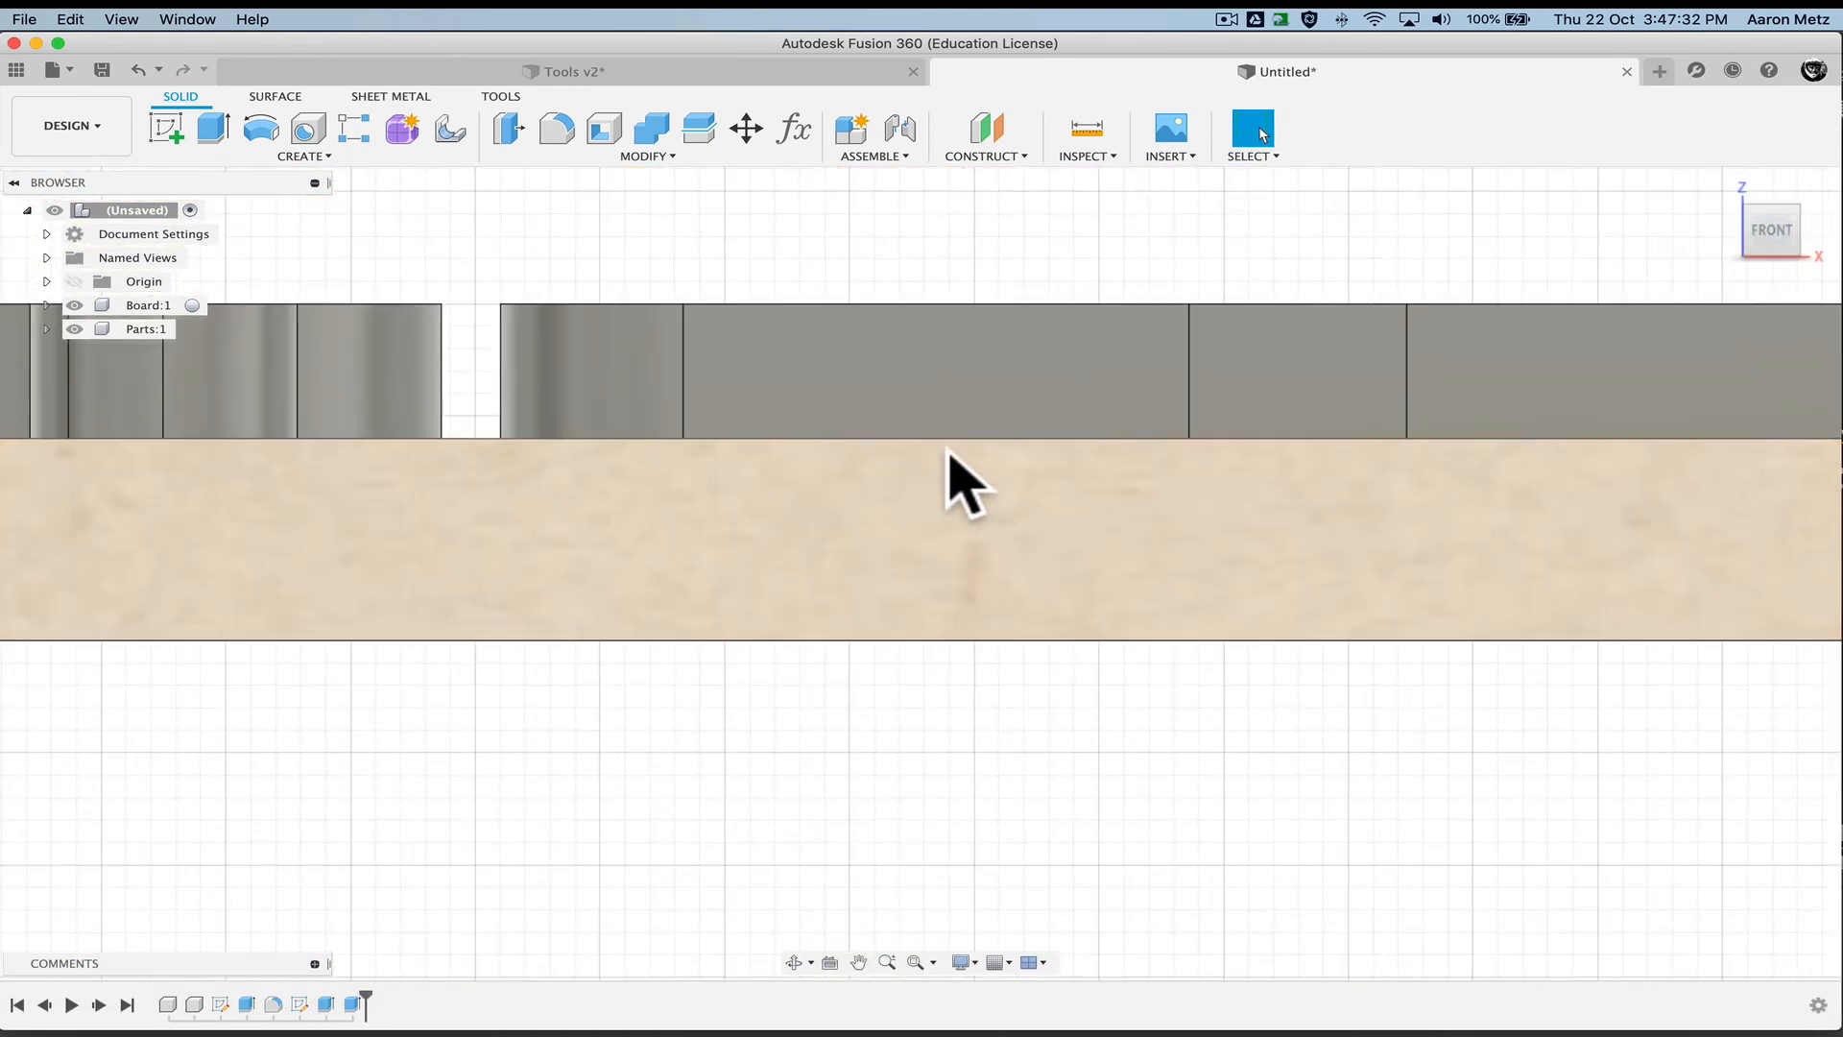
scroll(683, 412, down, 5)
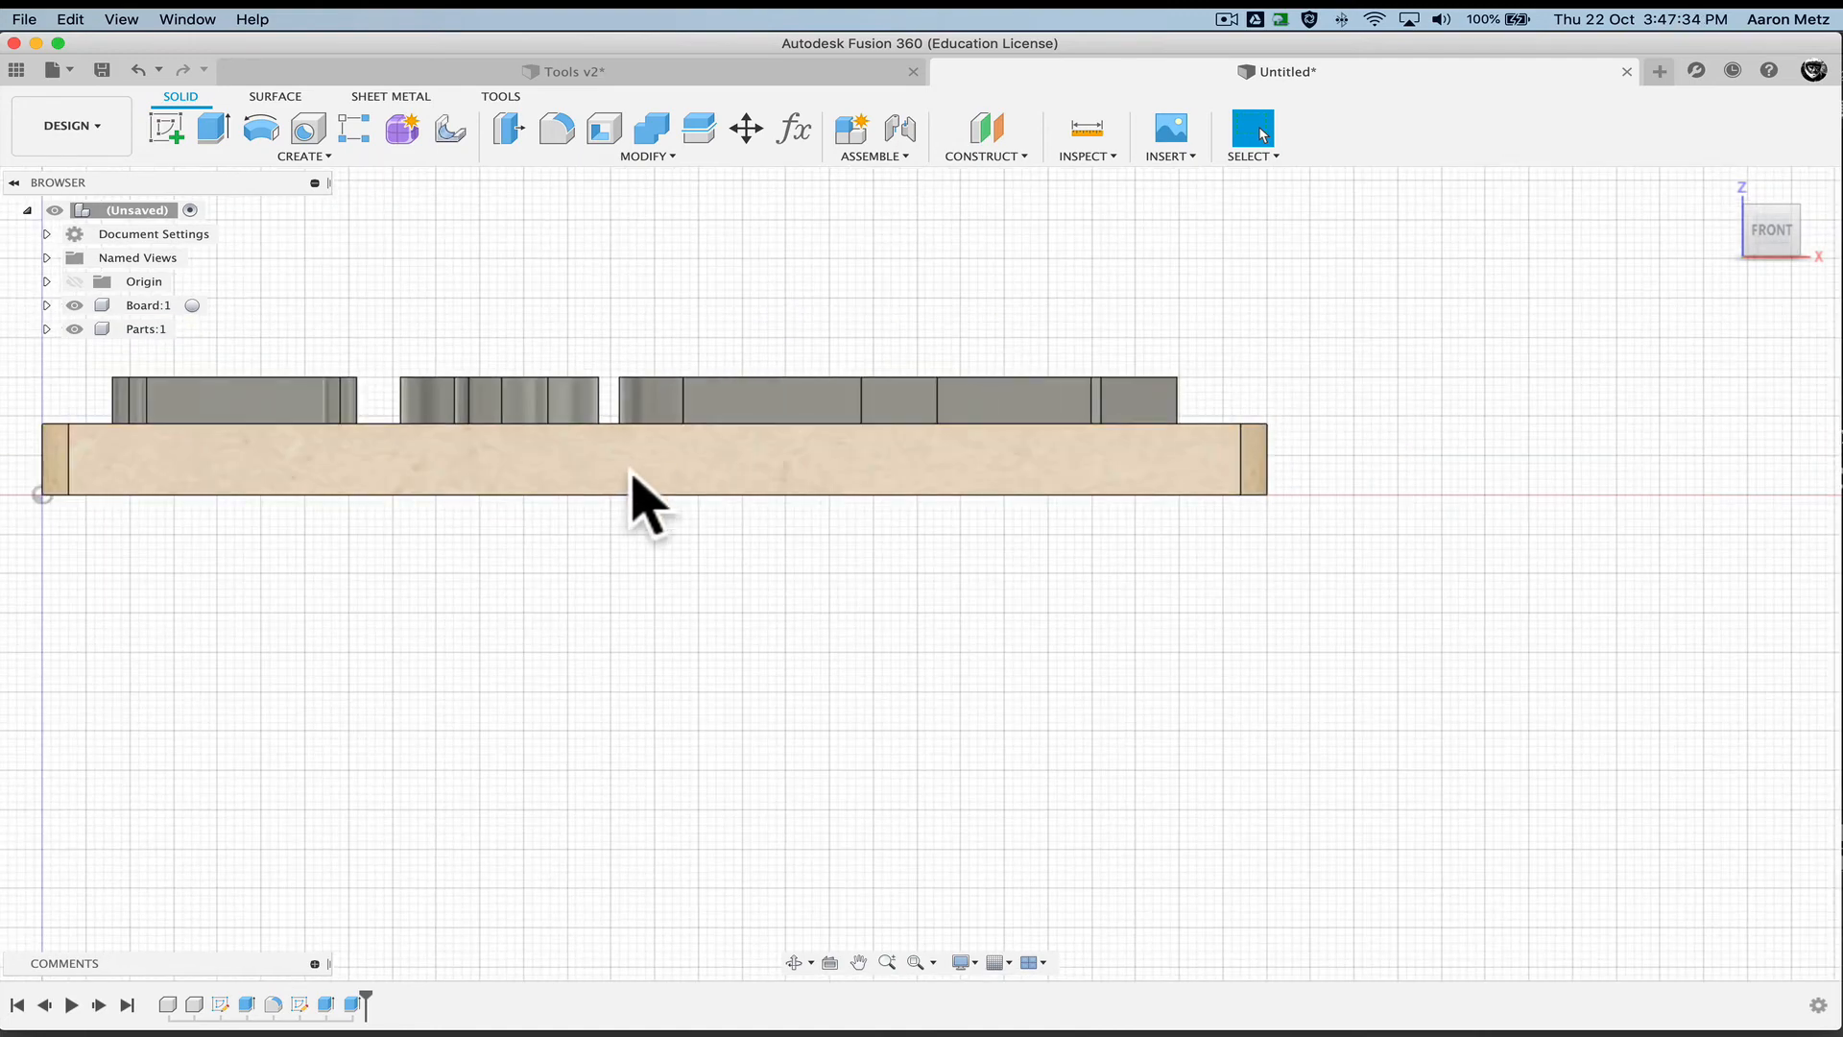
middle_drag(732, 530, 923, 568)
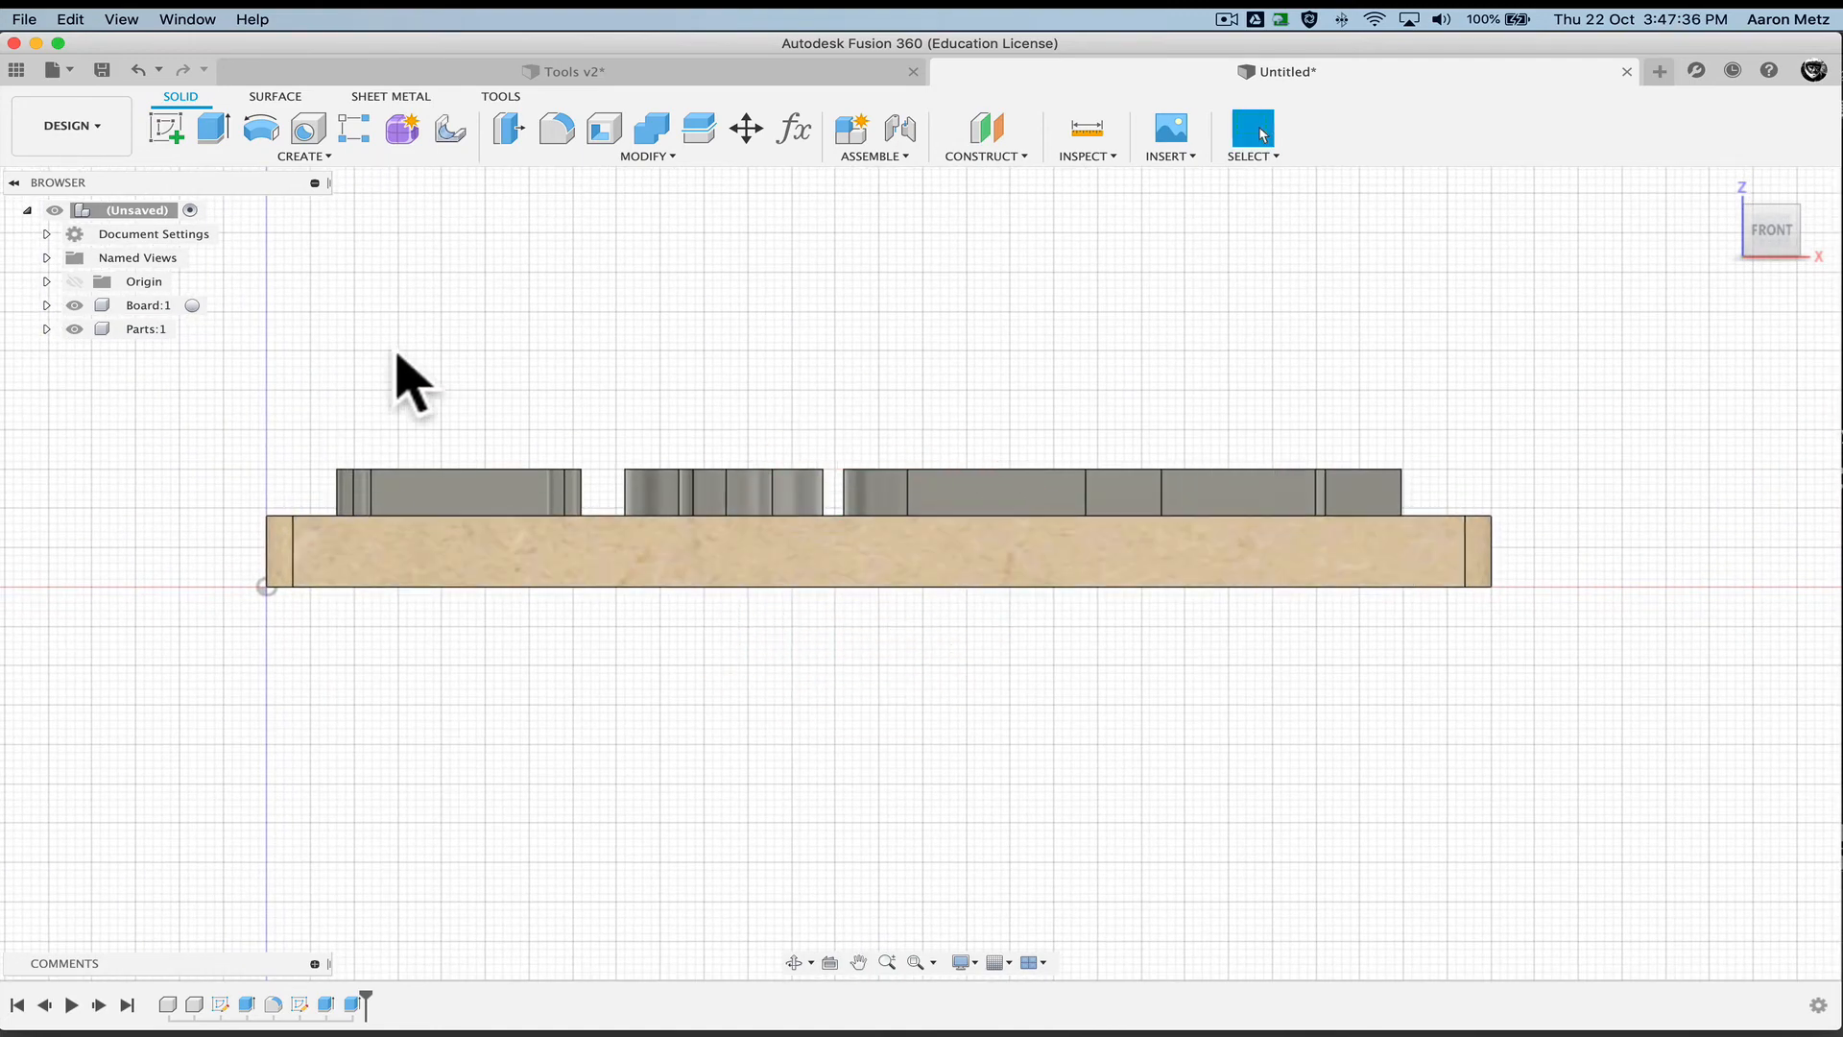
Activate the Parts component and move it -3 mm along Z so the tools sit in the board's pockets
click(184, 331)
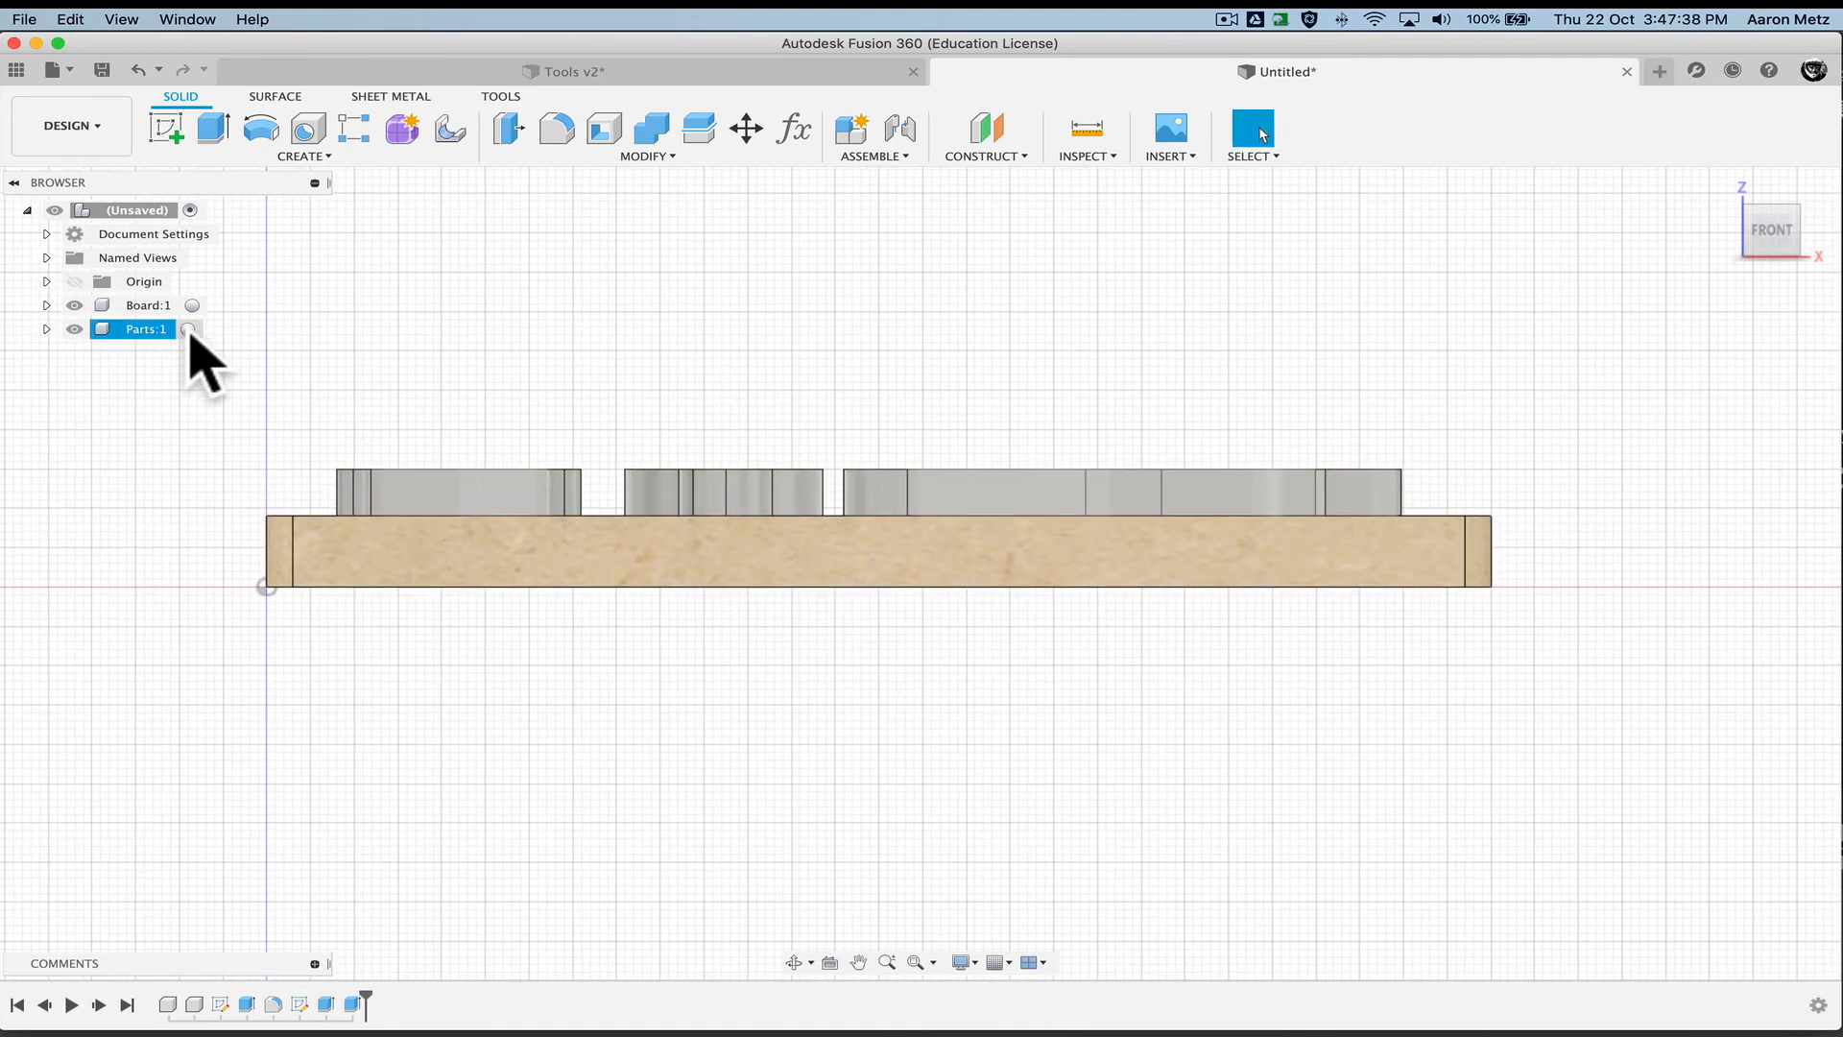
click(190, 329)
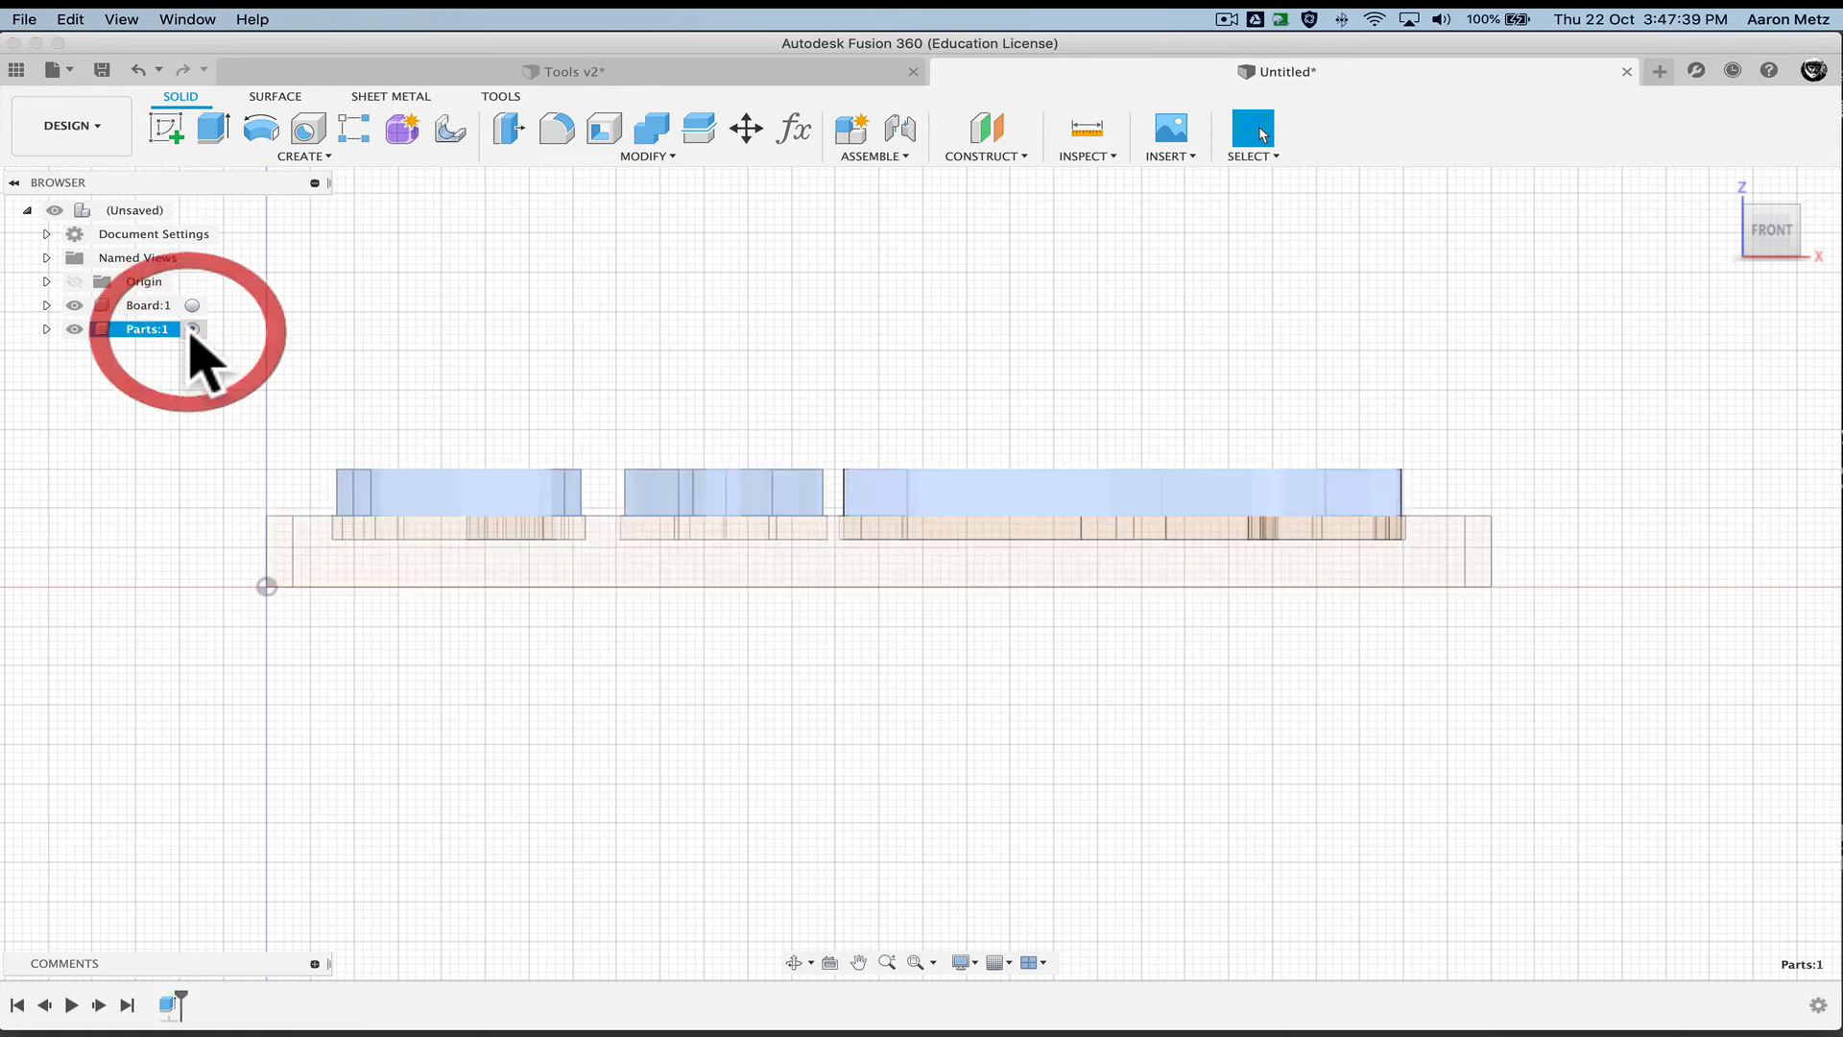
click(981, 288)
key(m)
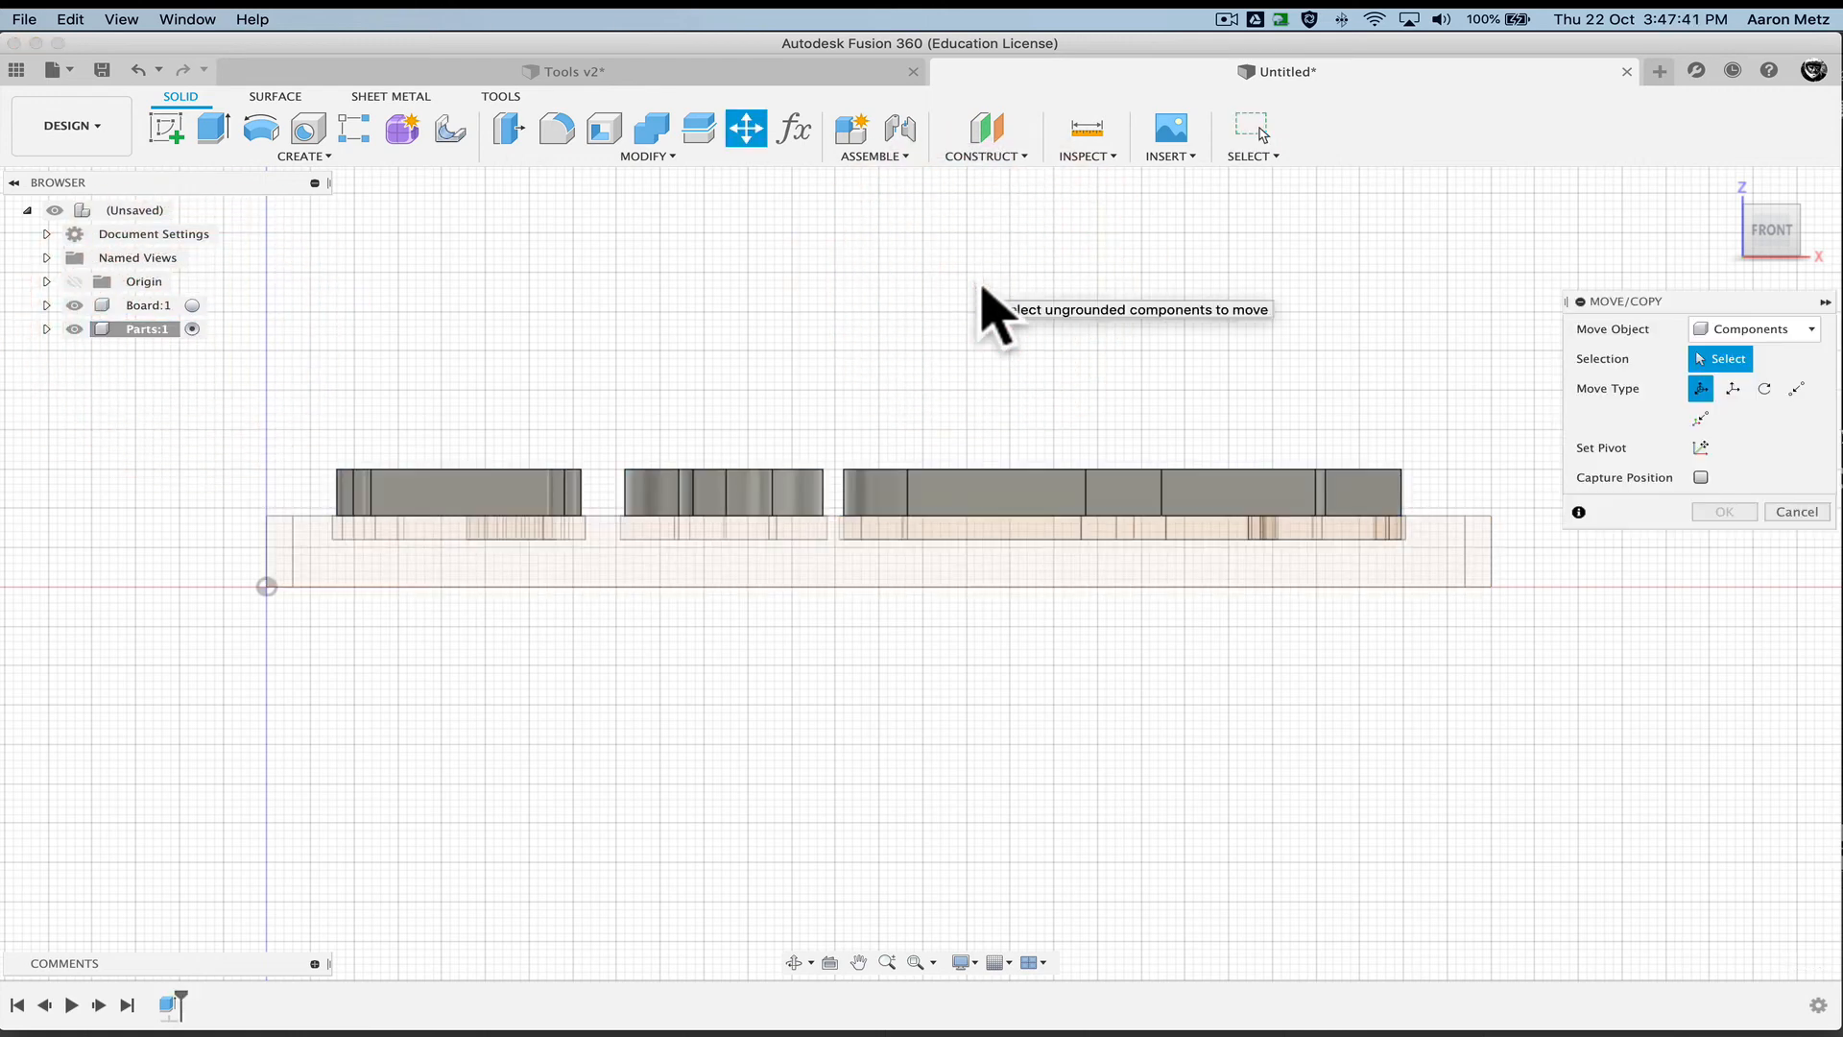
click(1735, 327)
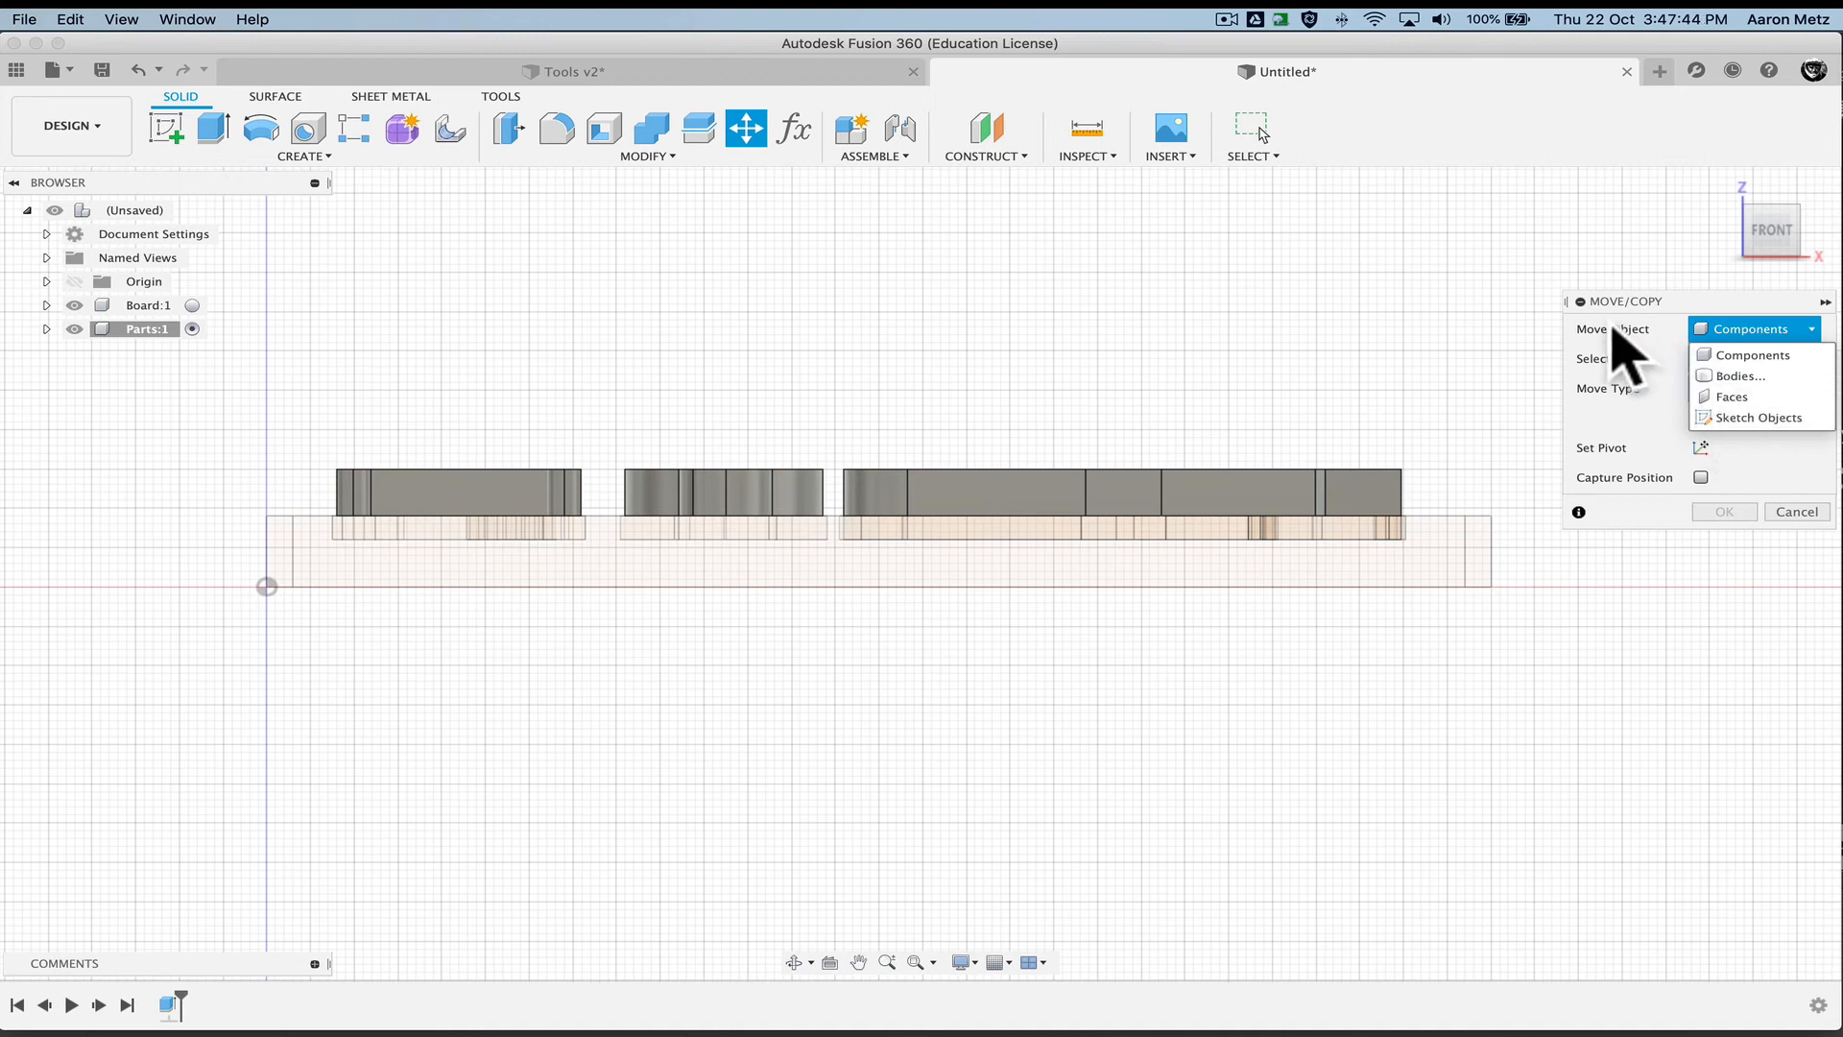
click(1733, 355)
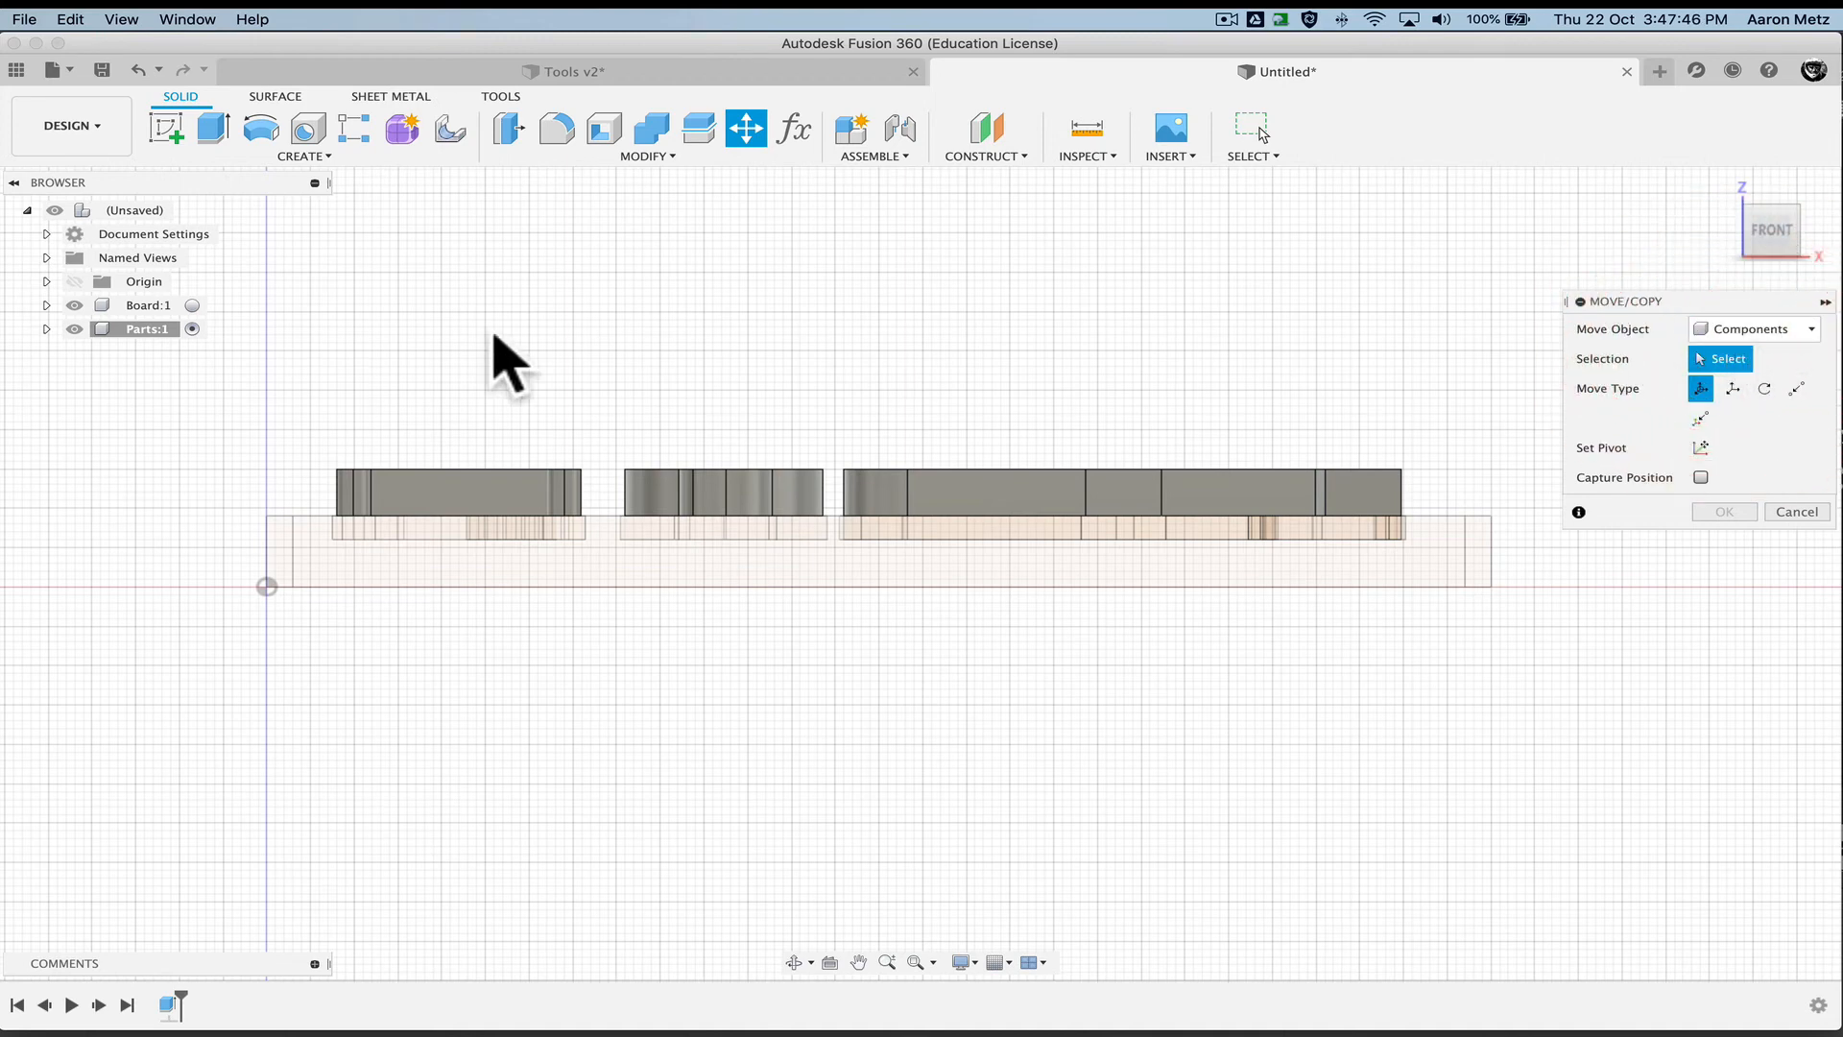
click(160, 331)
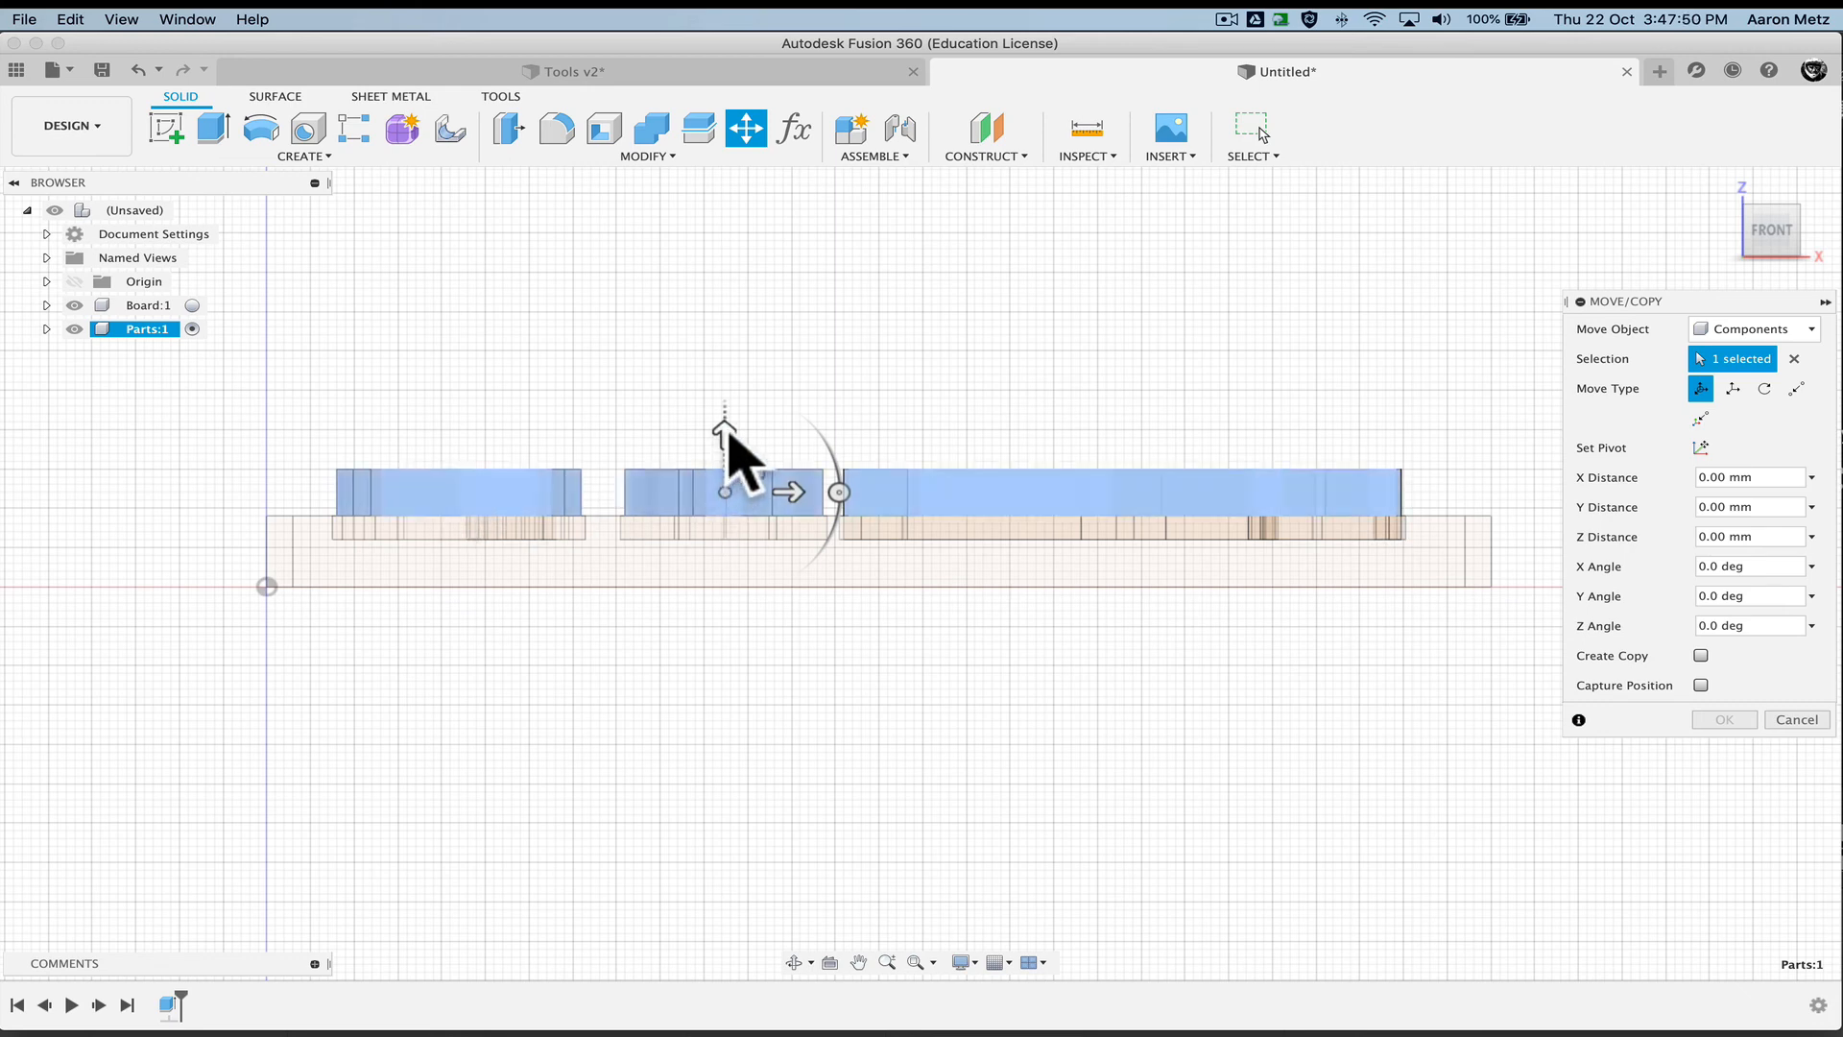
click(725, 437)
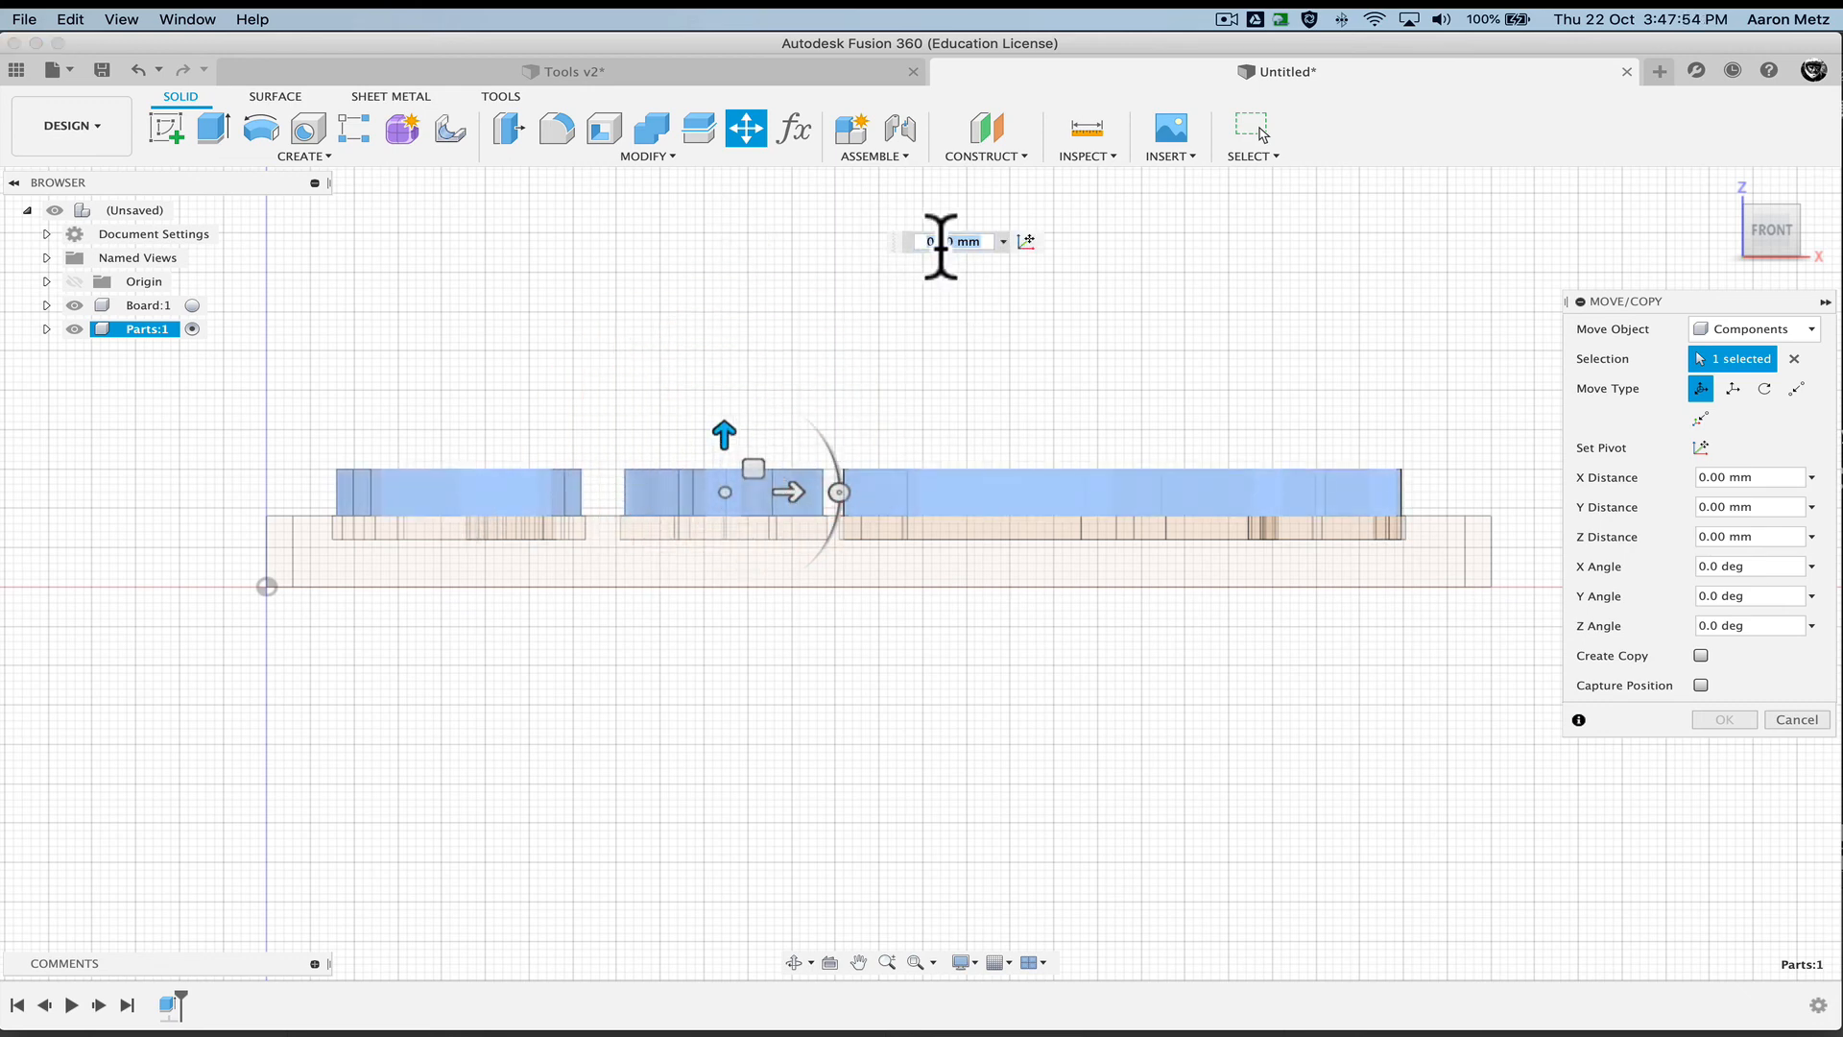
text(-3)
key(Return)
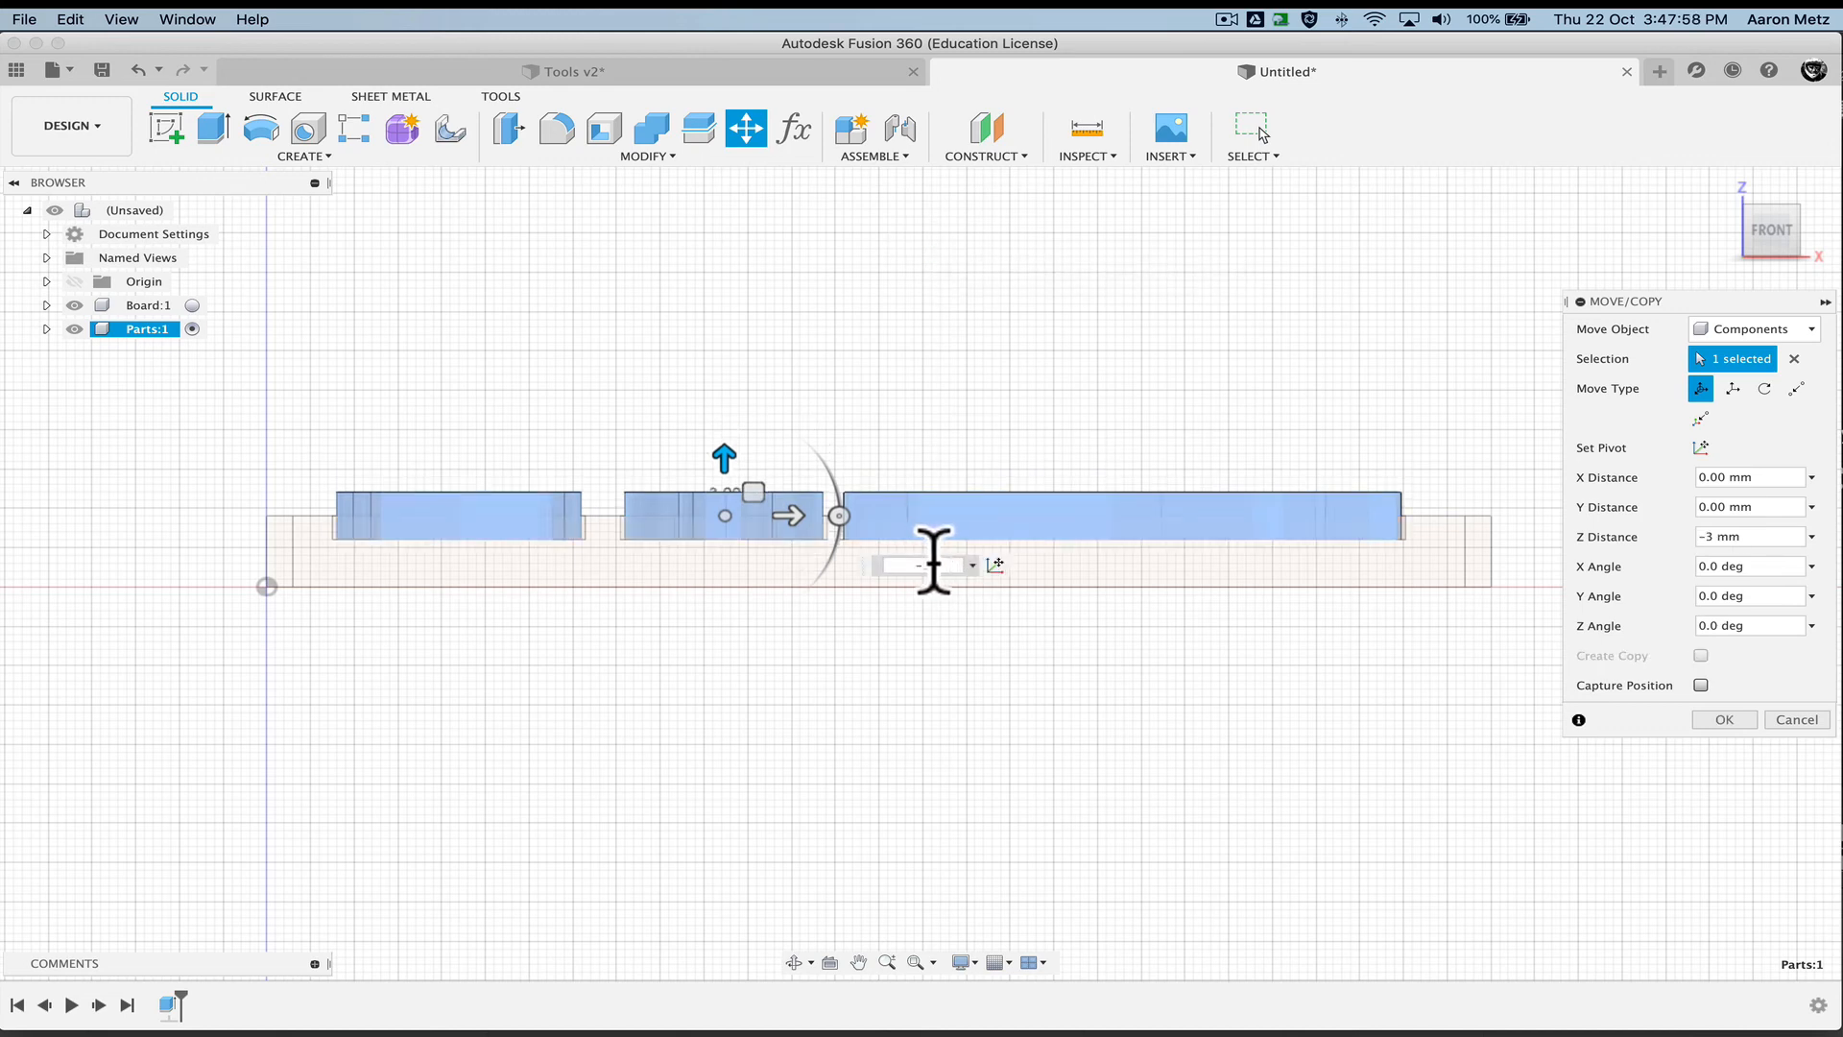
click(1723, 720)
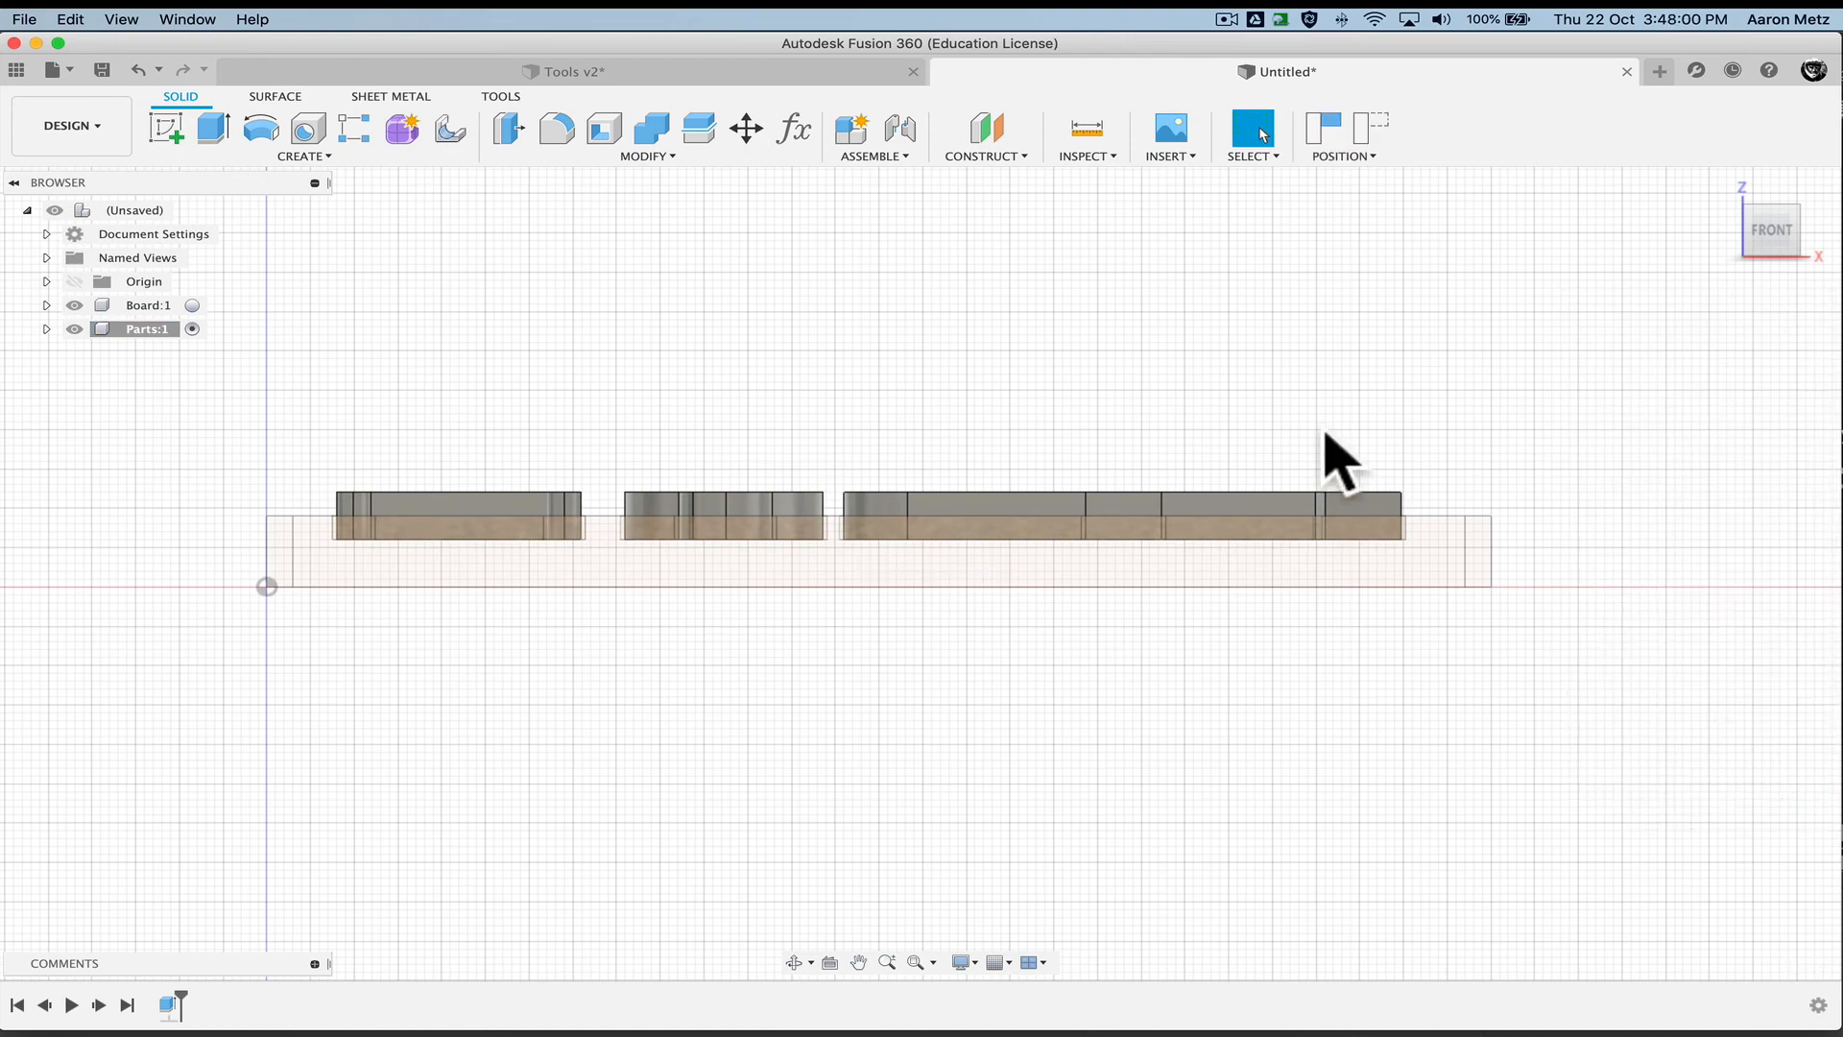
Activate the top-level assembly and view the whole puzzle isometrically
click(1718, 182)
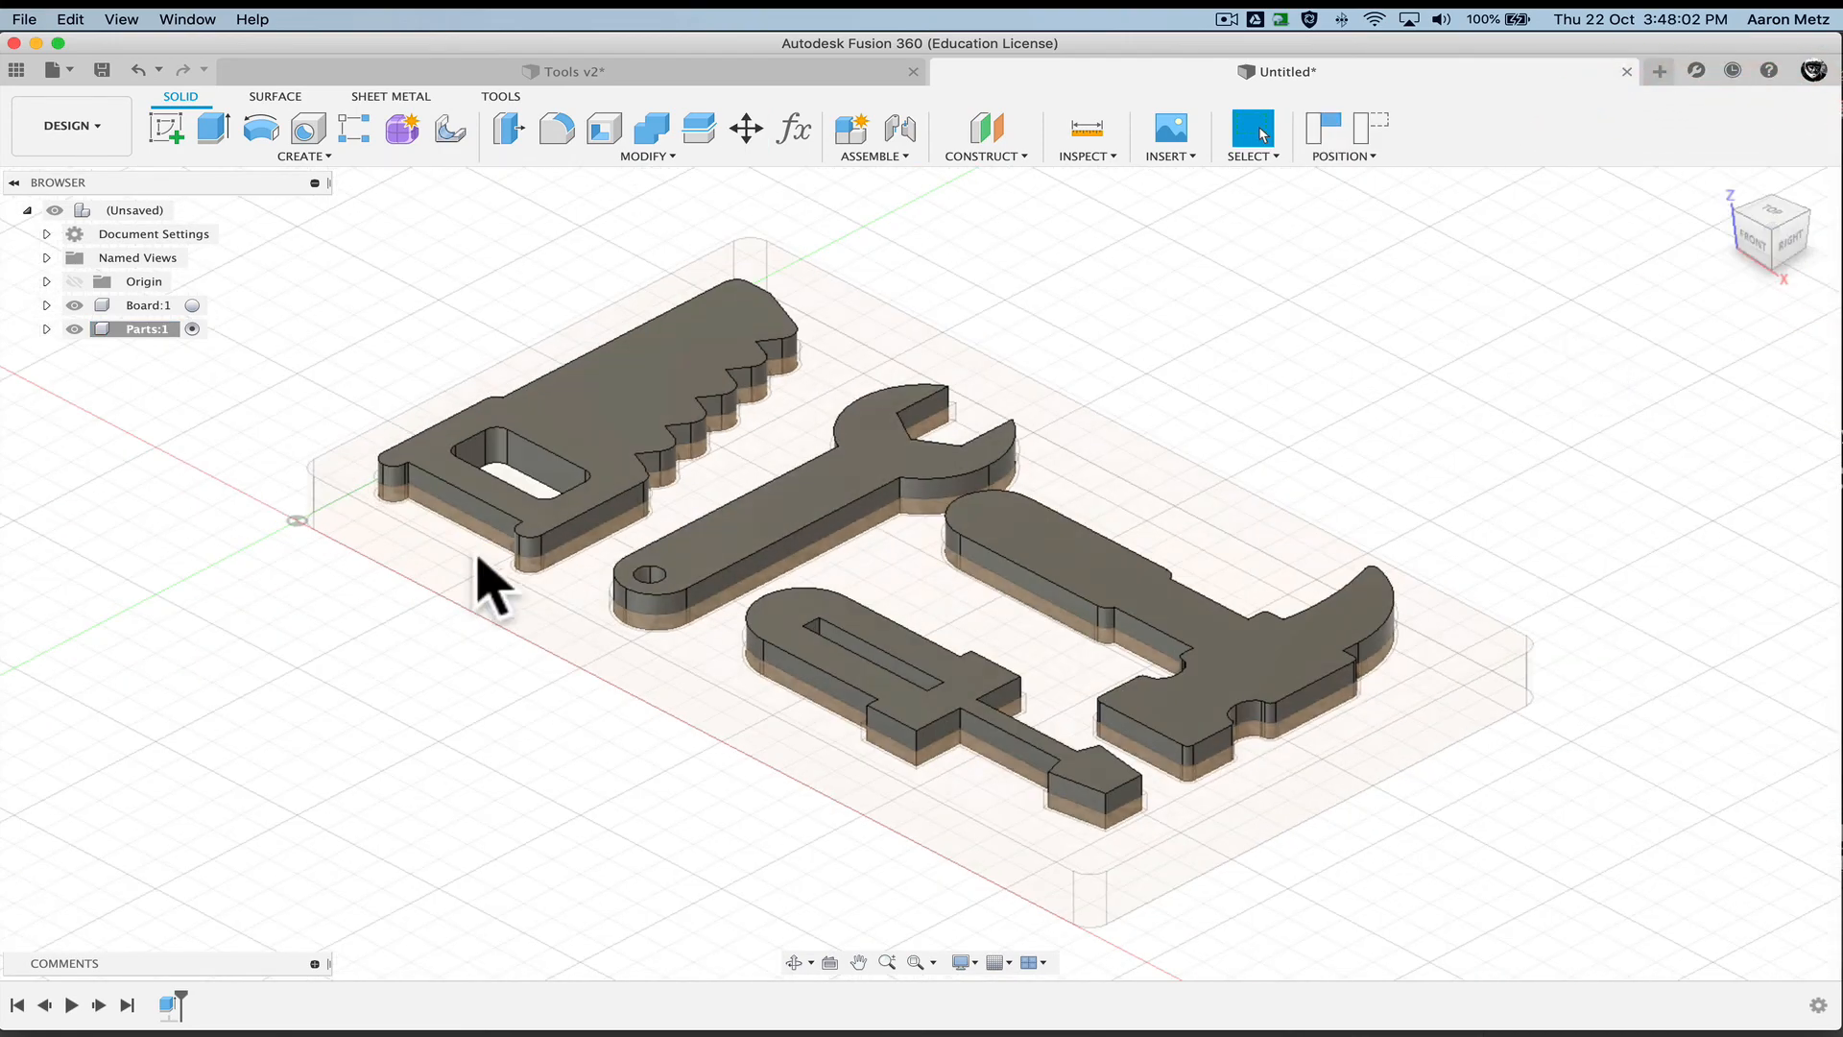
double_click(172, 210)
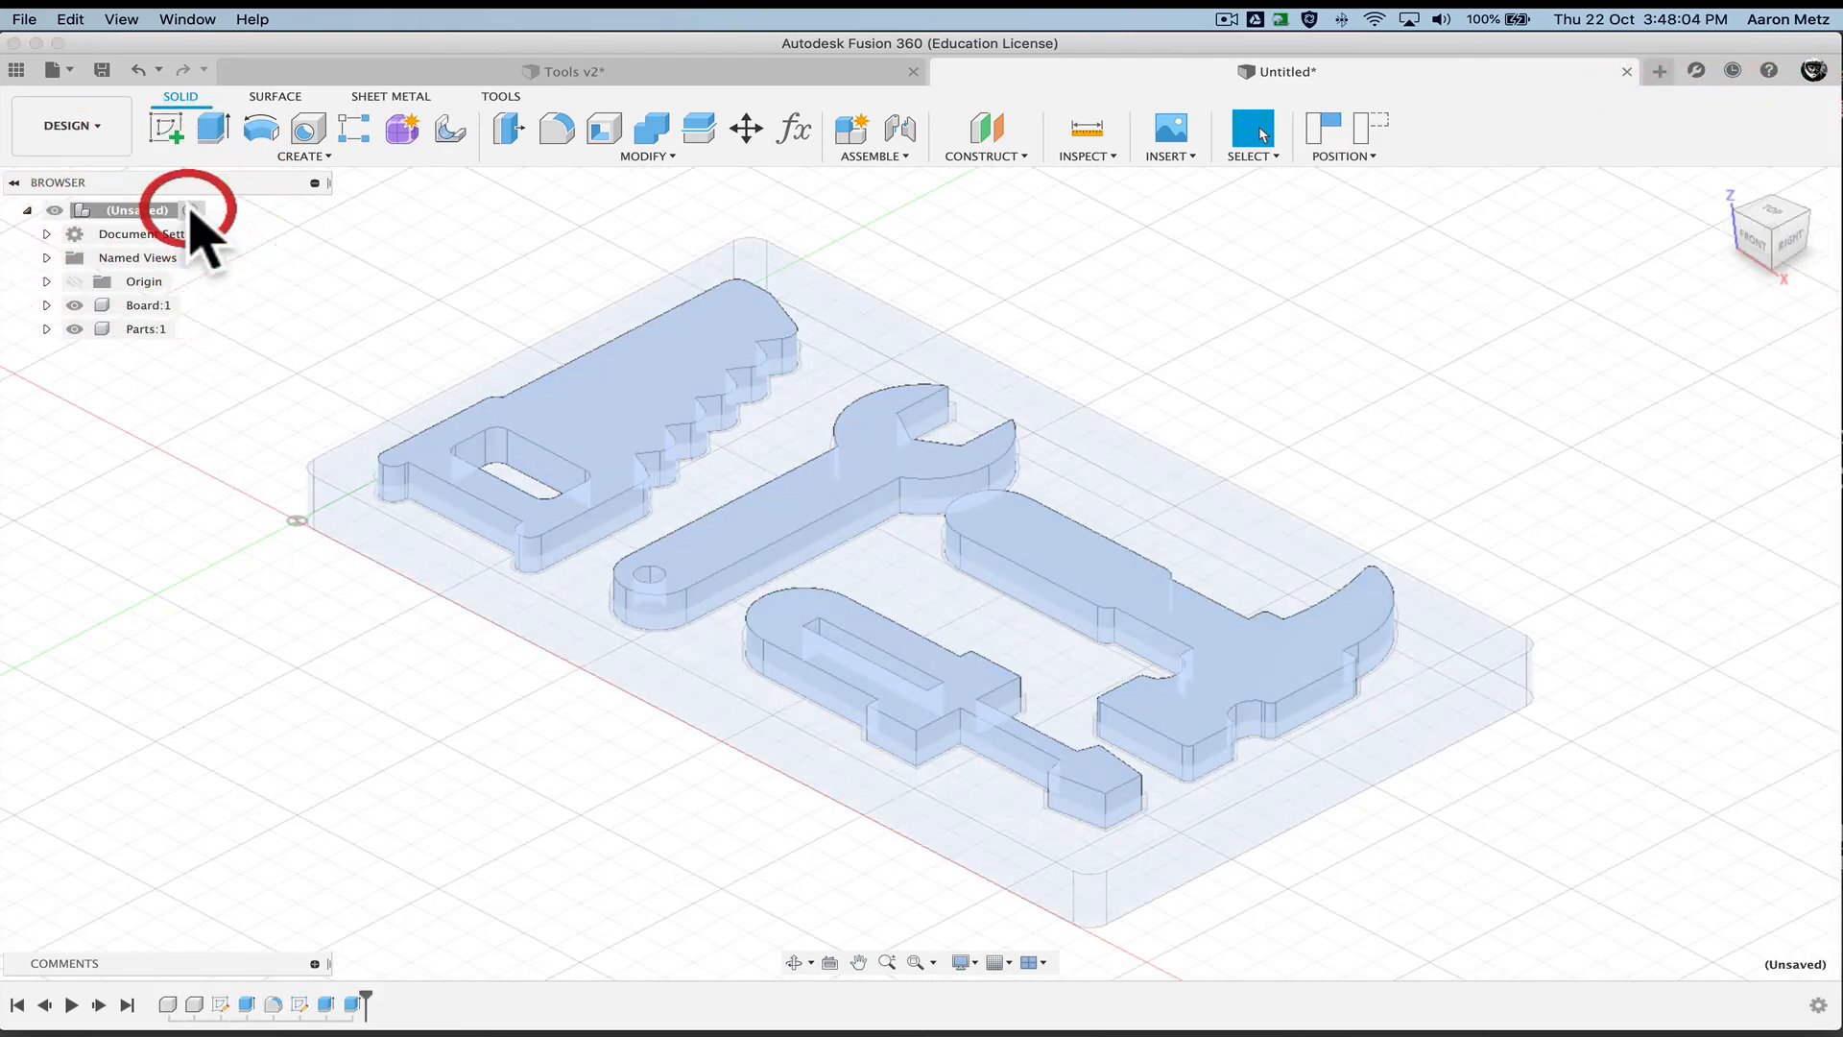
click(379, 703)
Examine how the saw, wrench and screwdriver sit in their pockets, including the clearance gap around their edges
scroll(526, 576, up, 10)
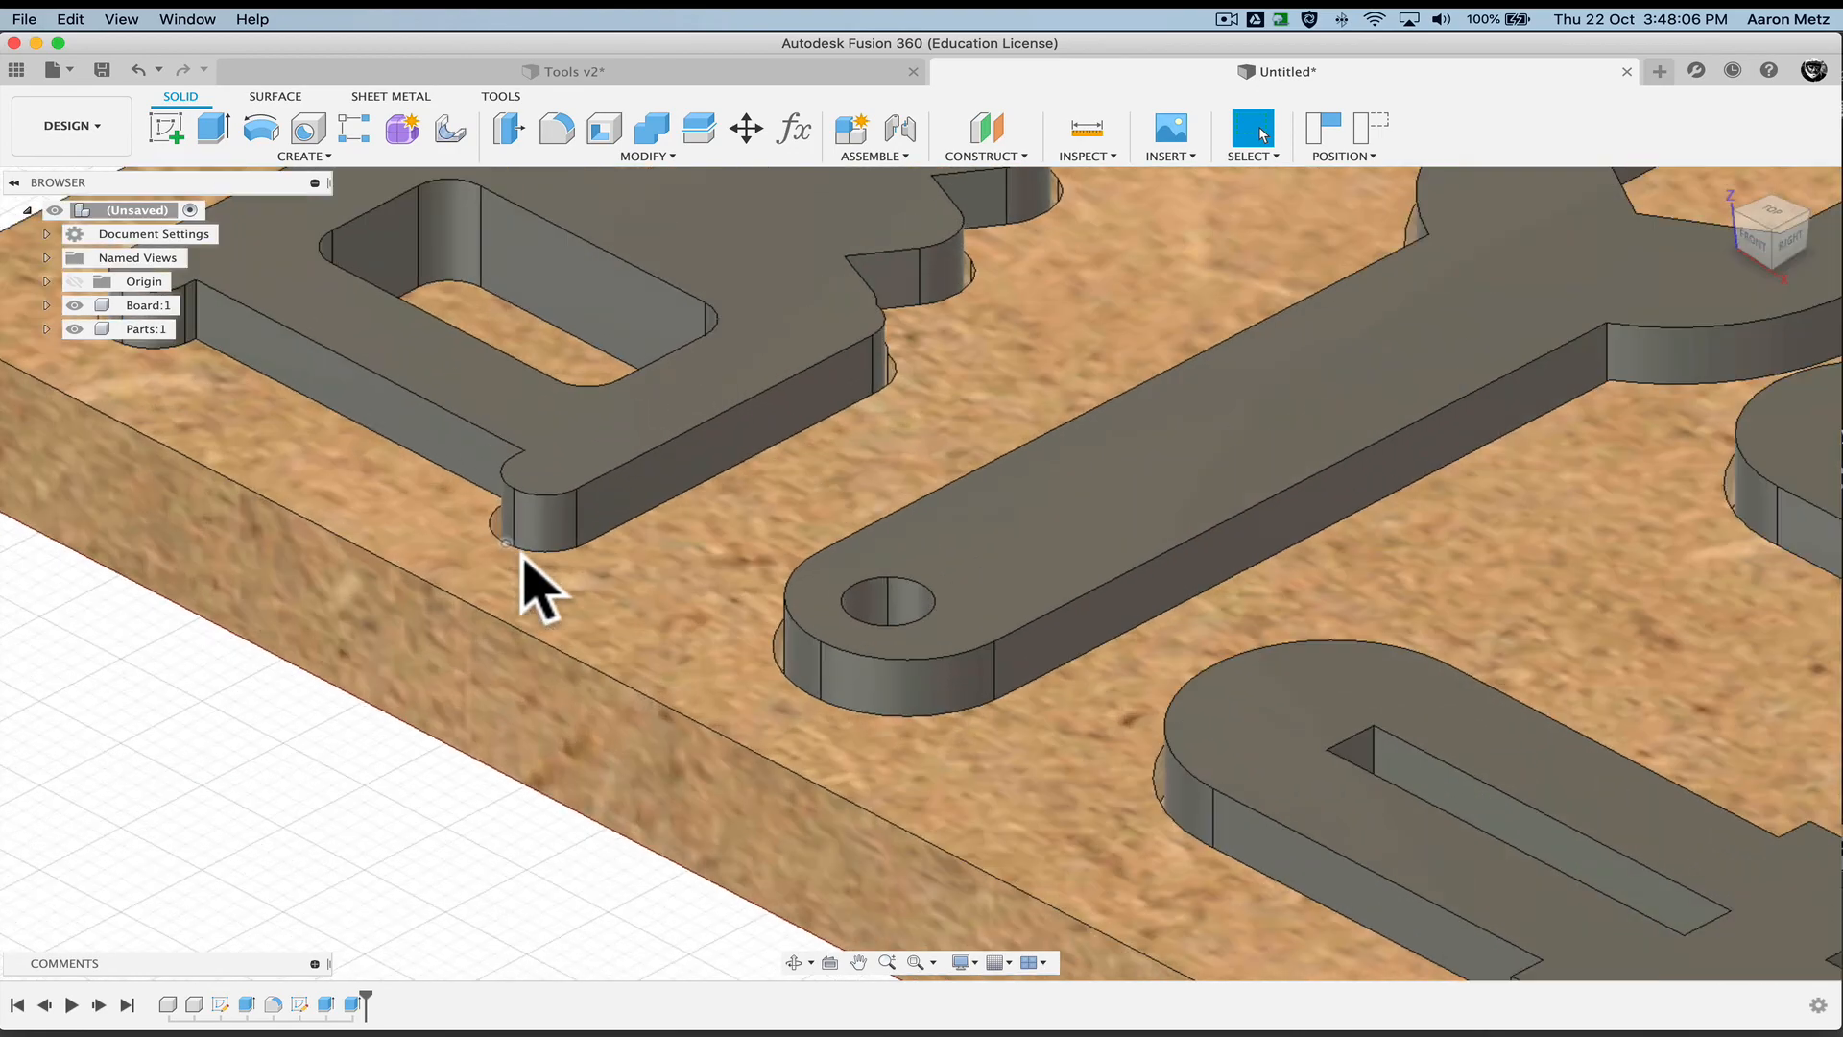
shift+middle_drag(552, 549, 605, 617)
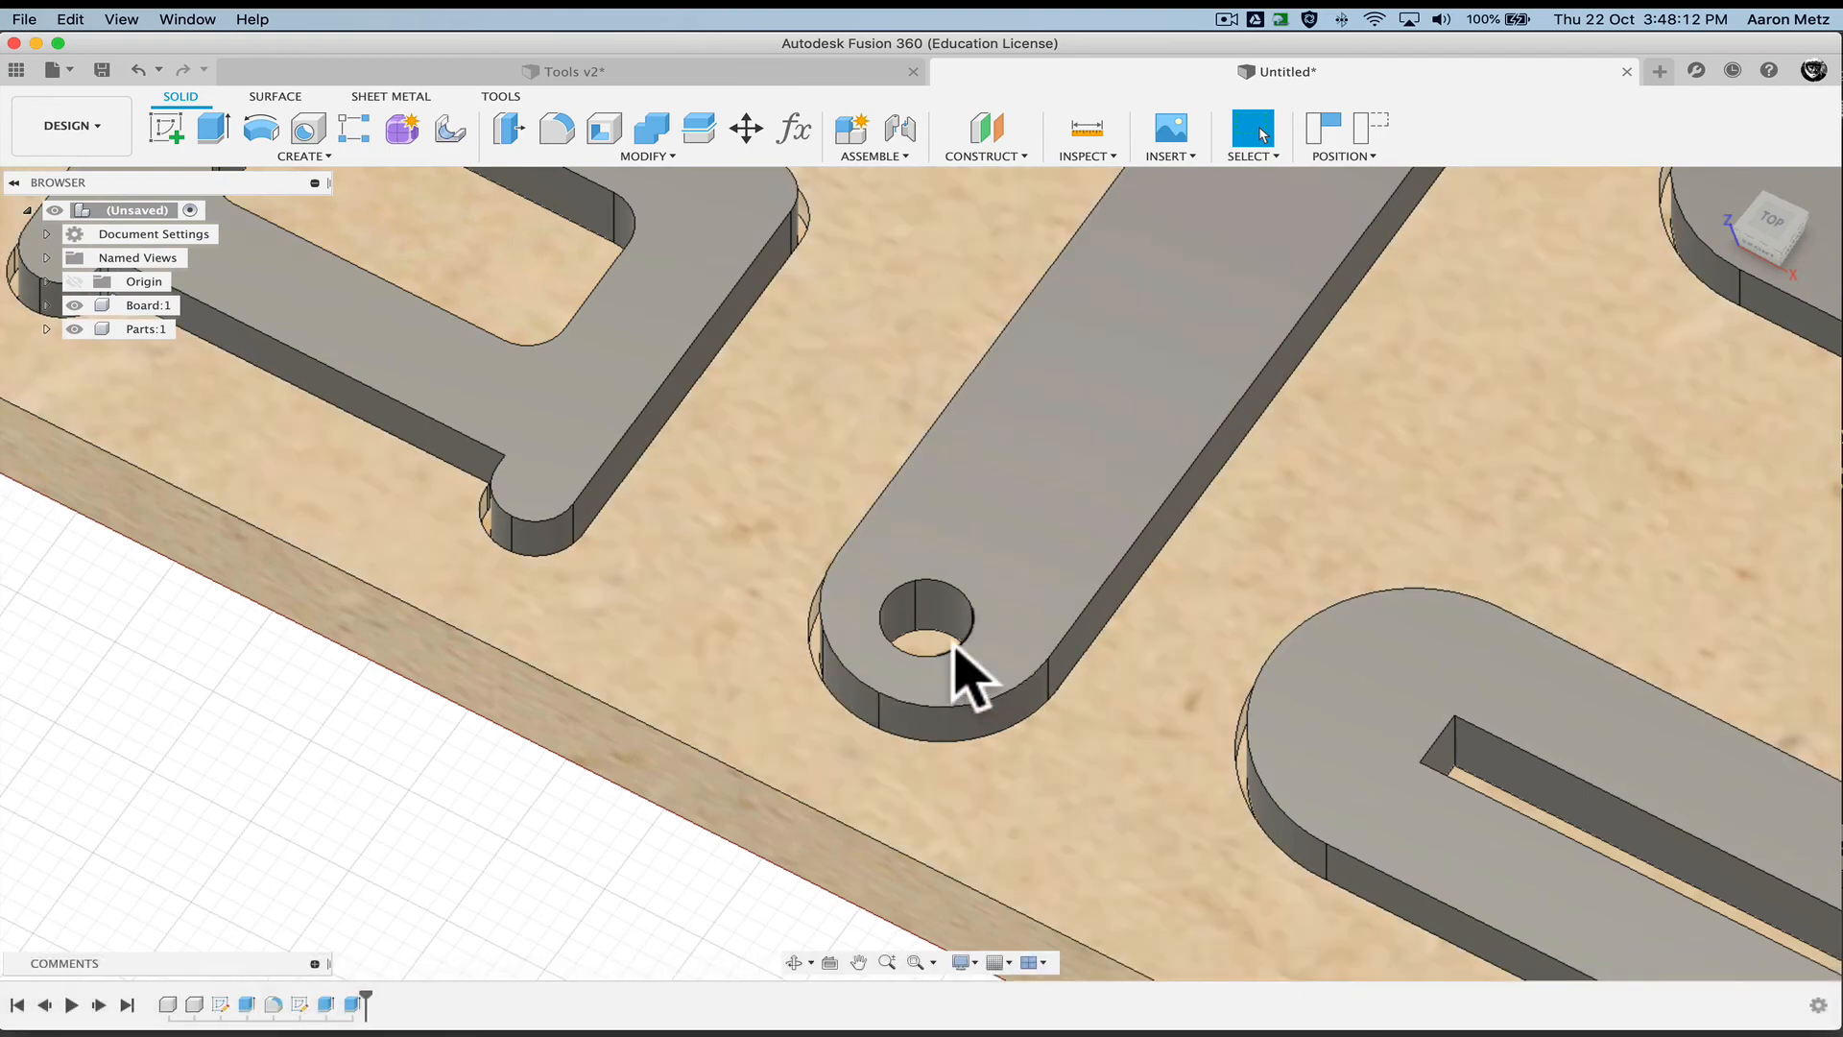
scroll(954, 662, up, 2)
scroll(954, 662, down, 5)
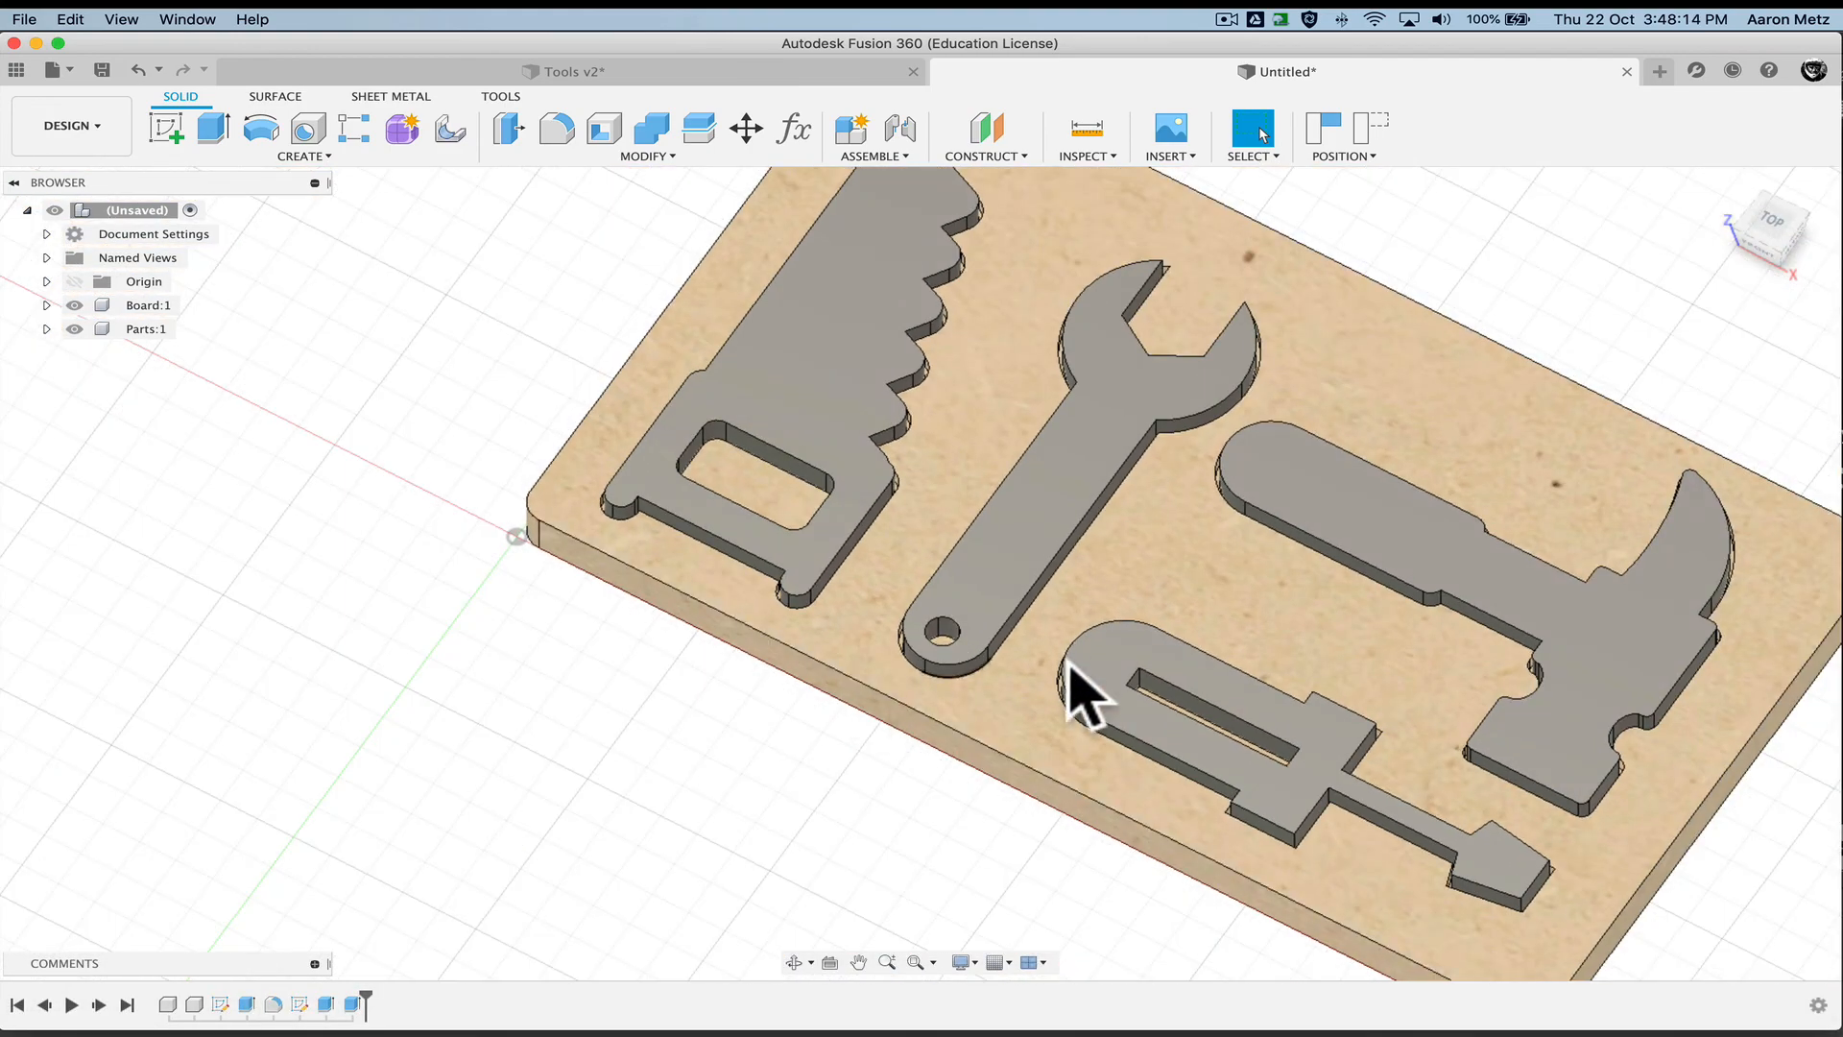
shift+middle_drag(1206, 666, 1102, 622)
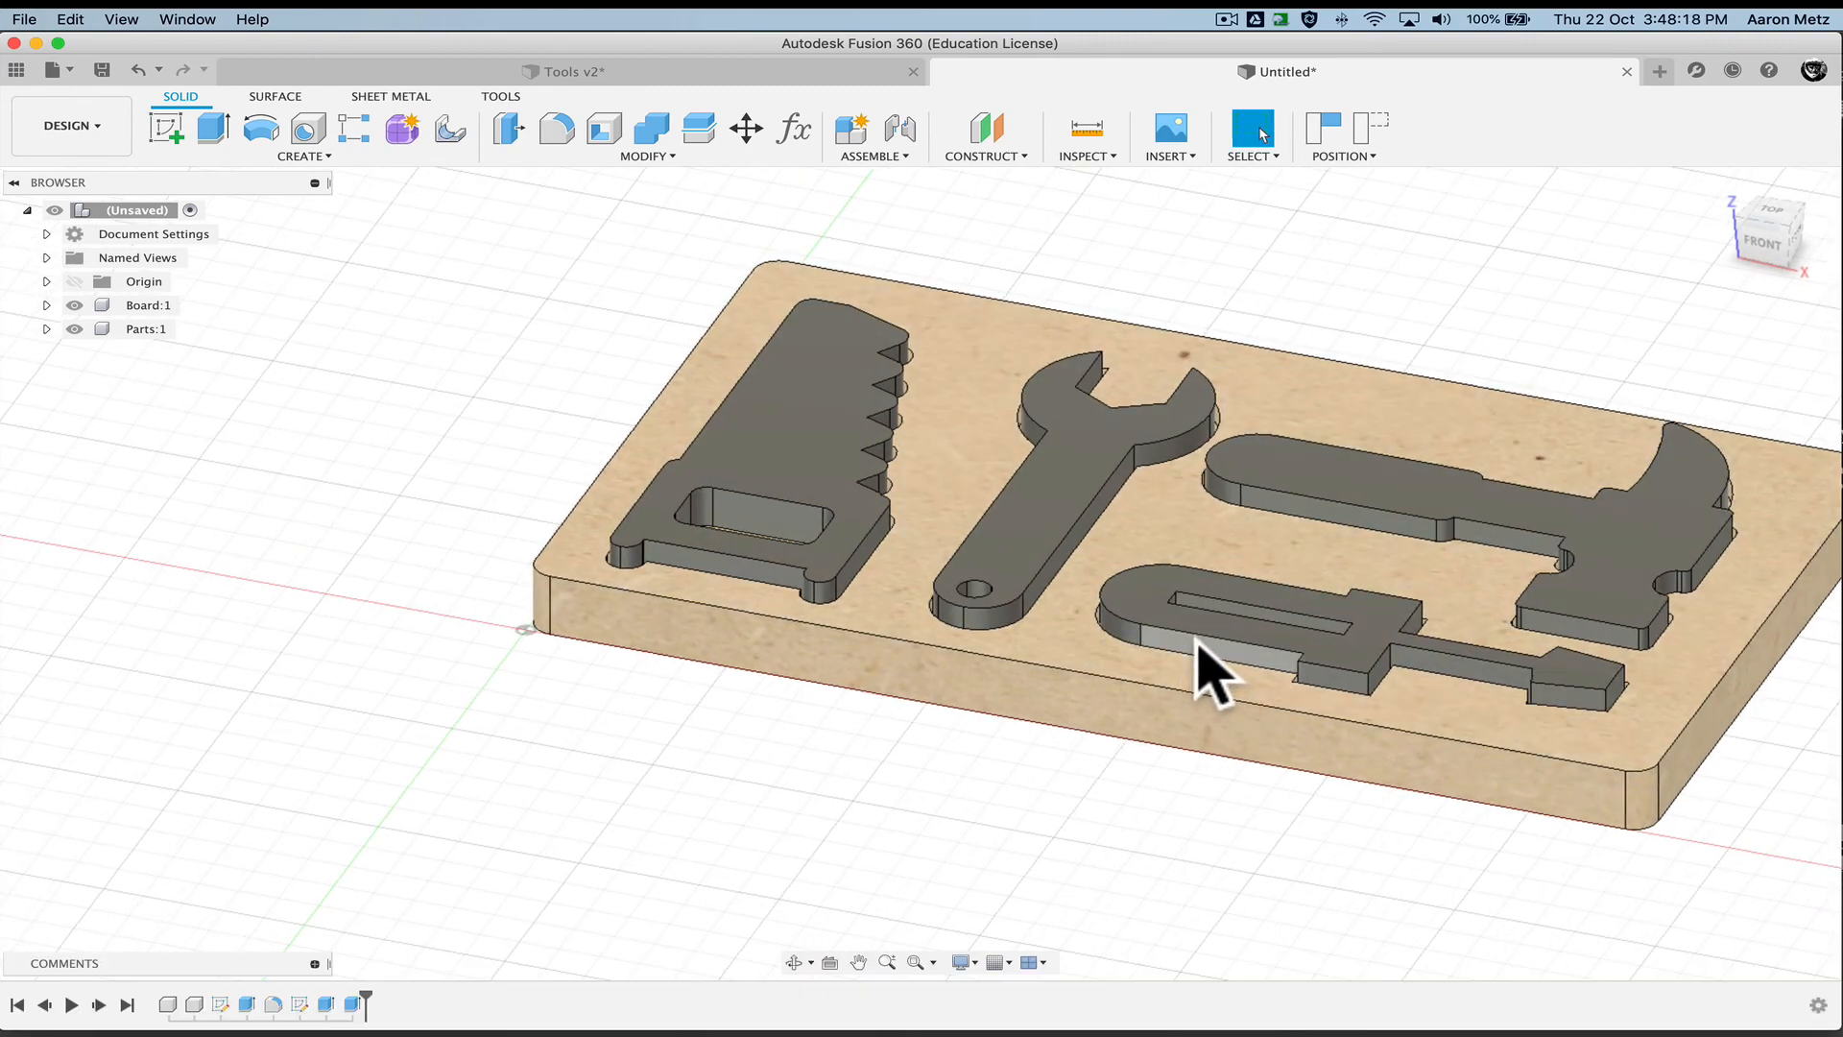
scroll(1195, 648, down, 3)
scroll(1215, 672, up, 6)
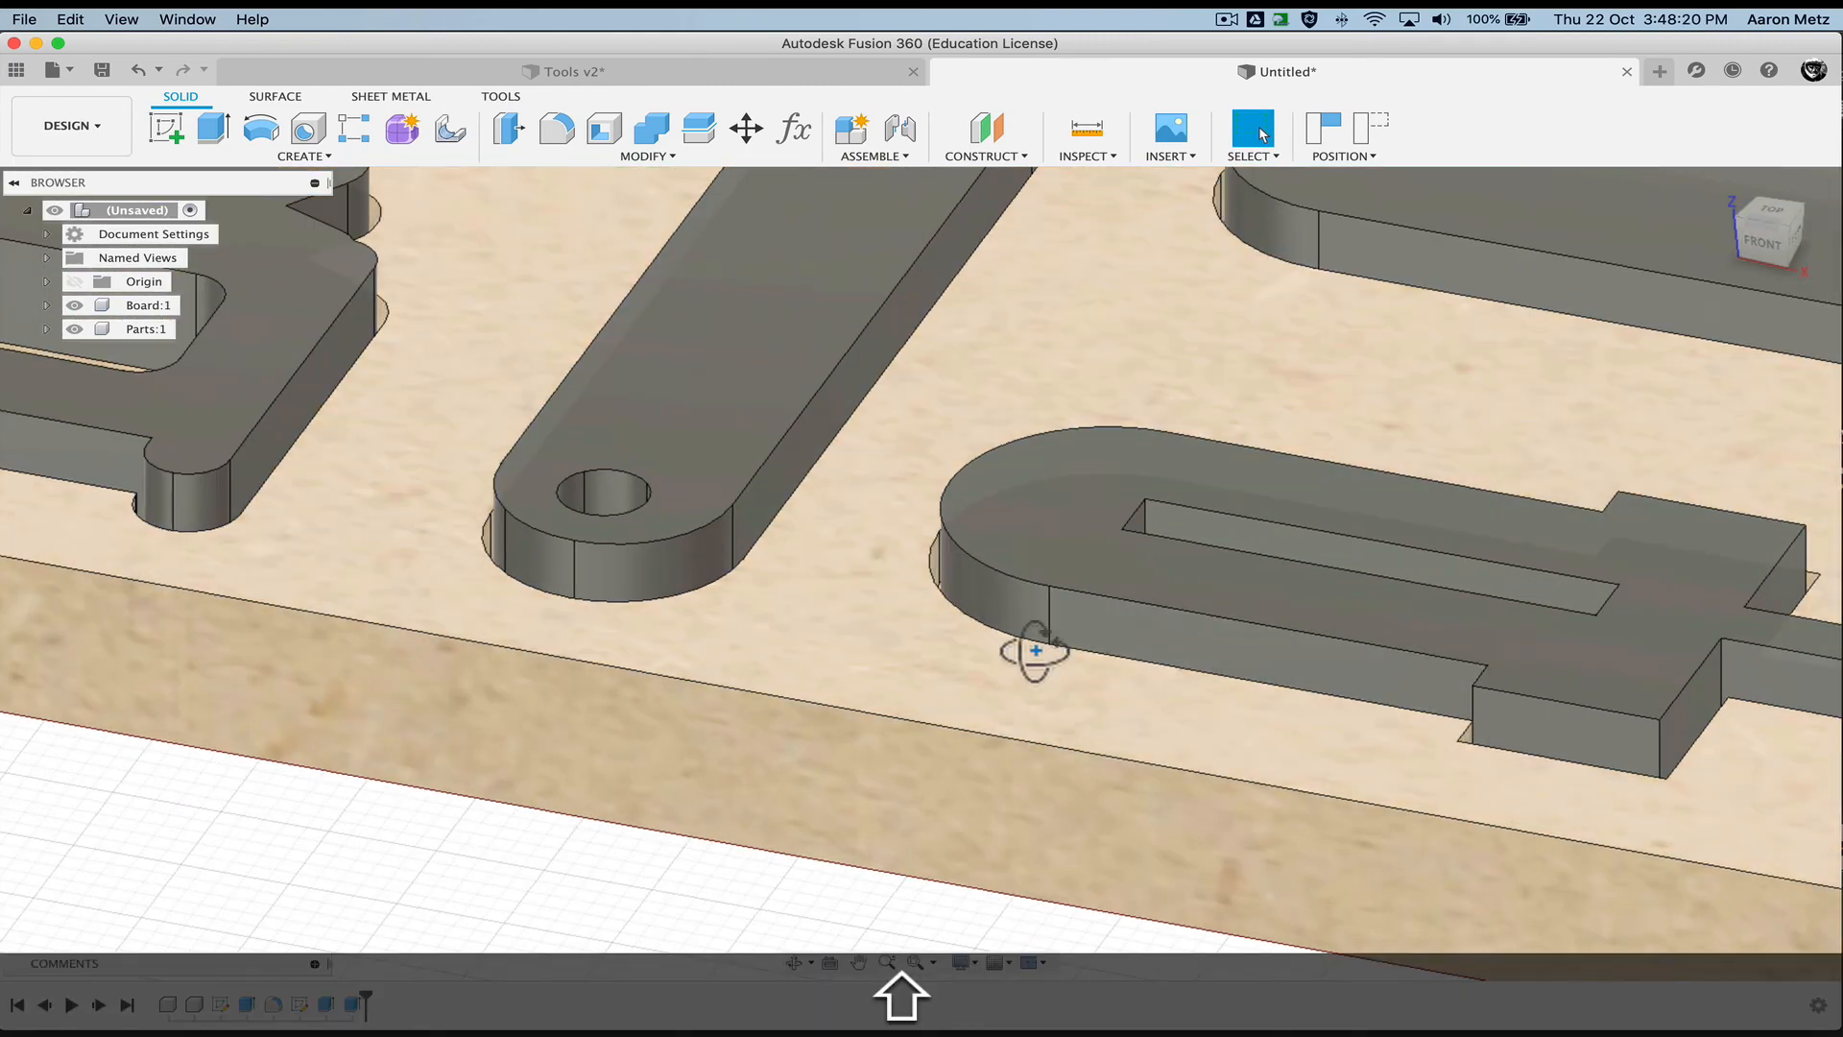
mouse_move(1028, 650)
shift+middle_down()
mouse_move(1017, 677)
mouse_move(1012, 650)
mouse_move(1018, 670)
mouse_move(1050, 658)
shift+middle_up()
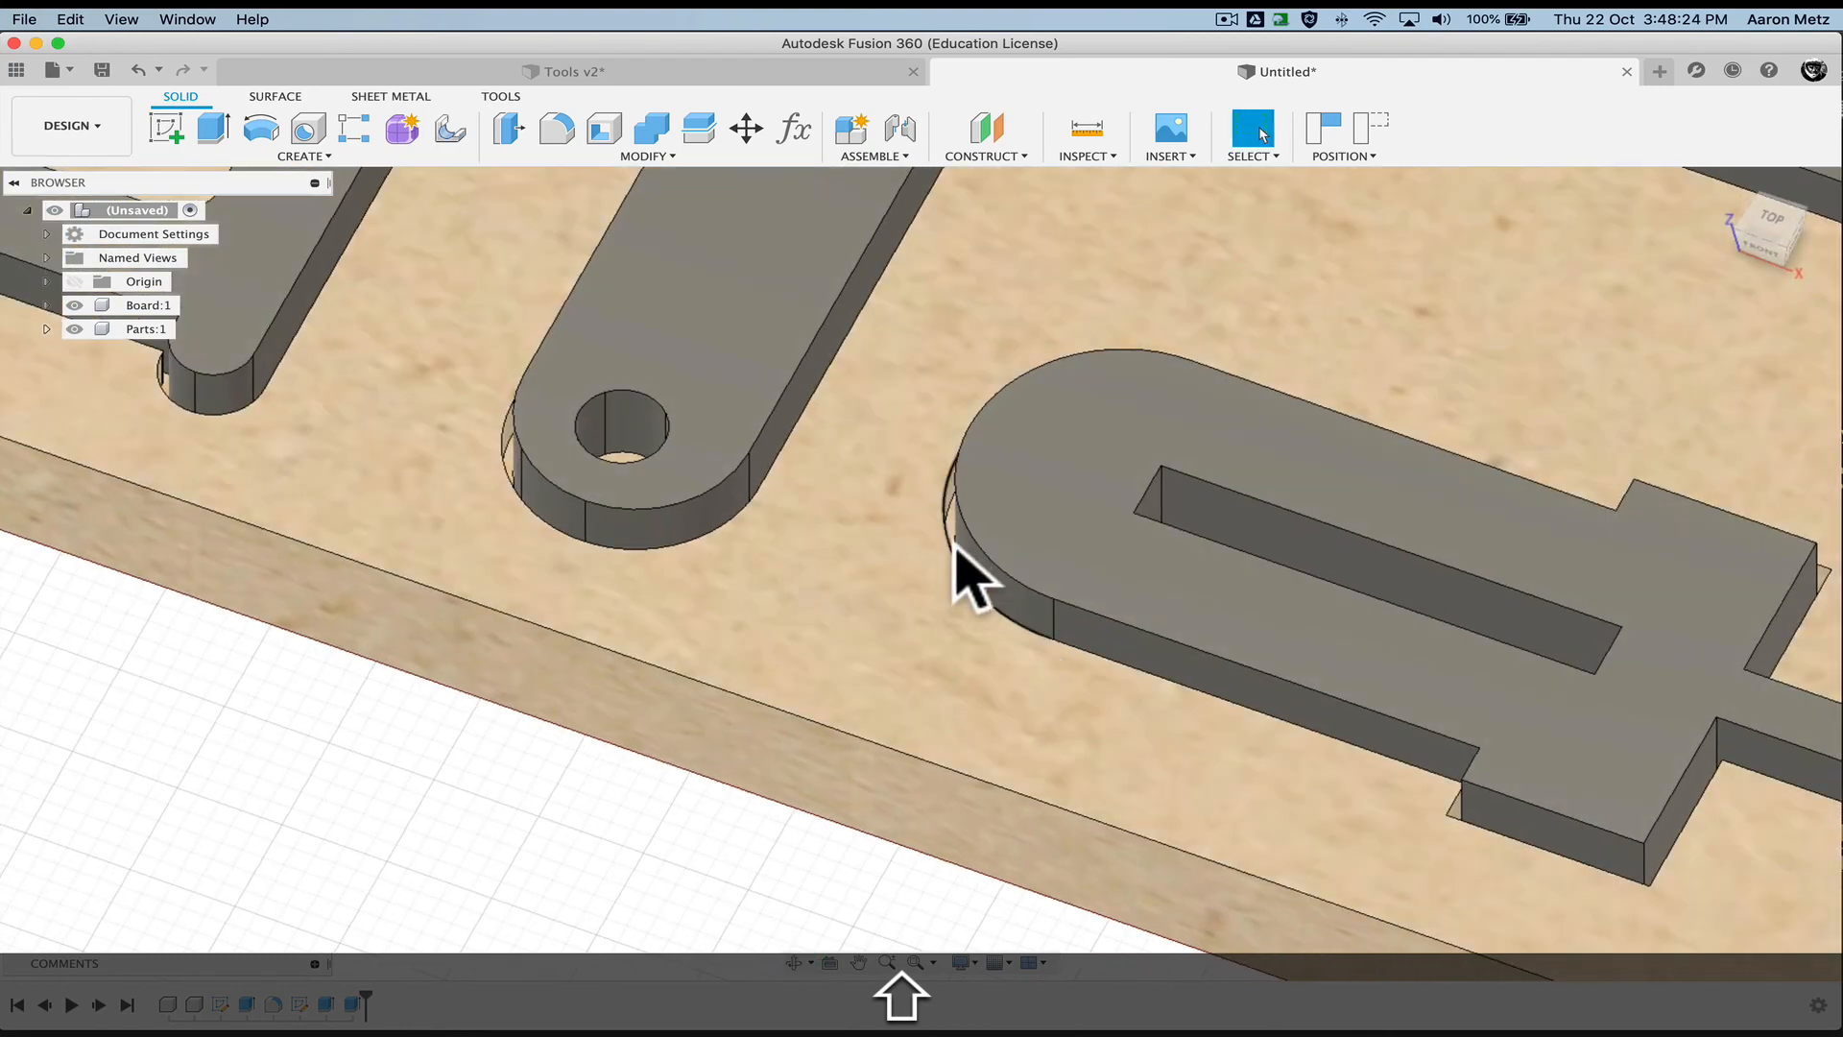
scroll(876, 633, up, 3)
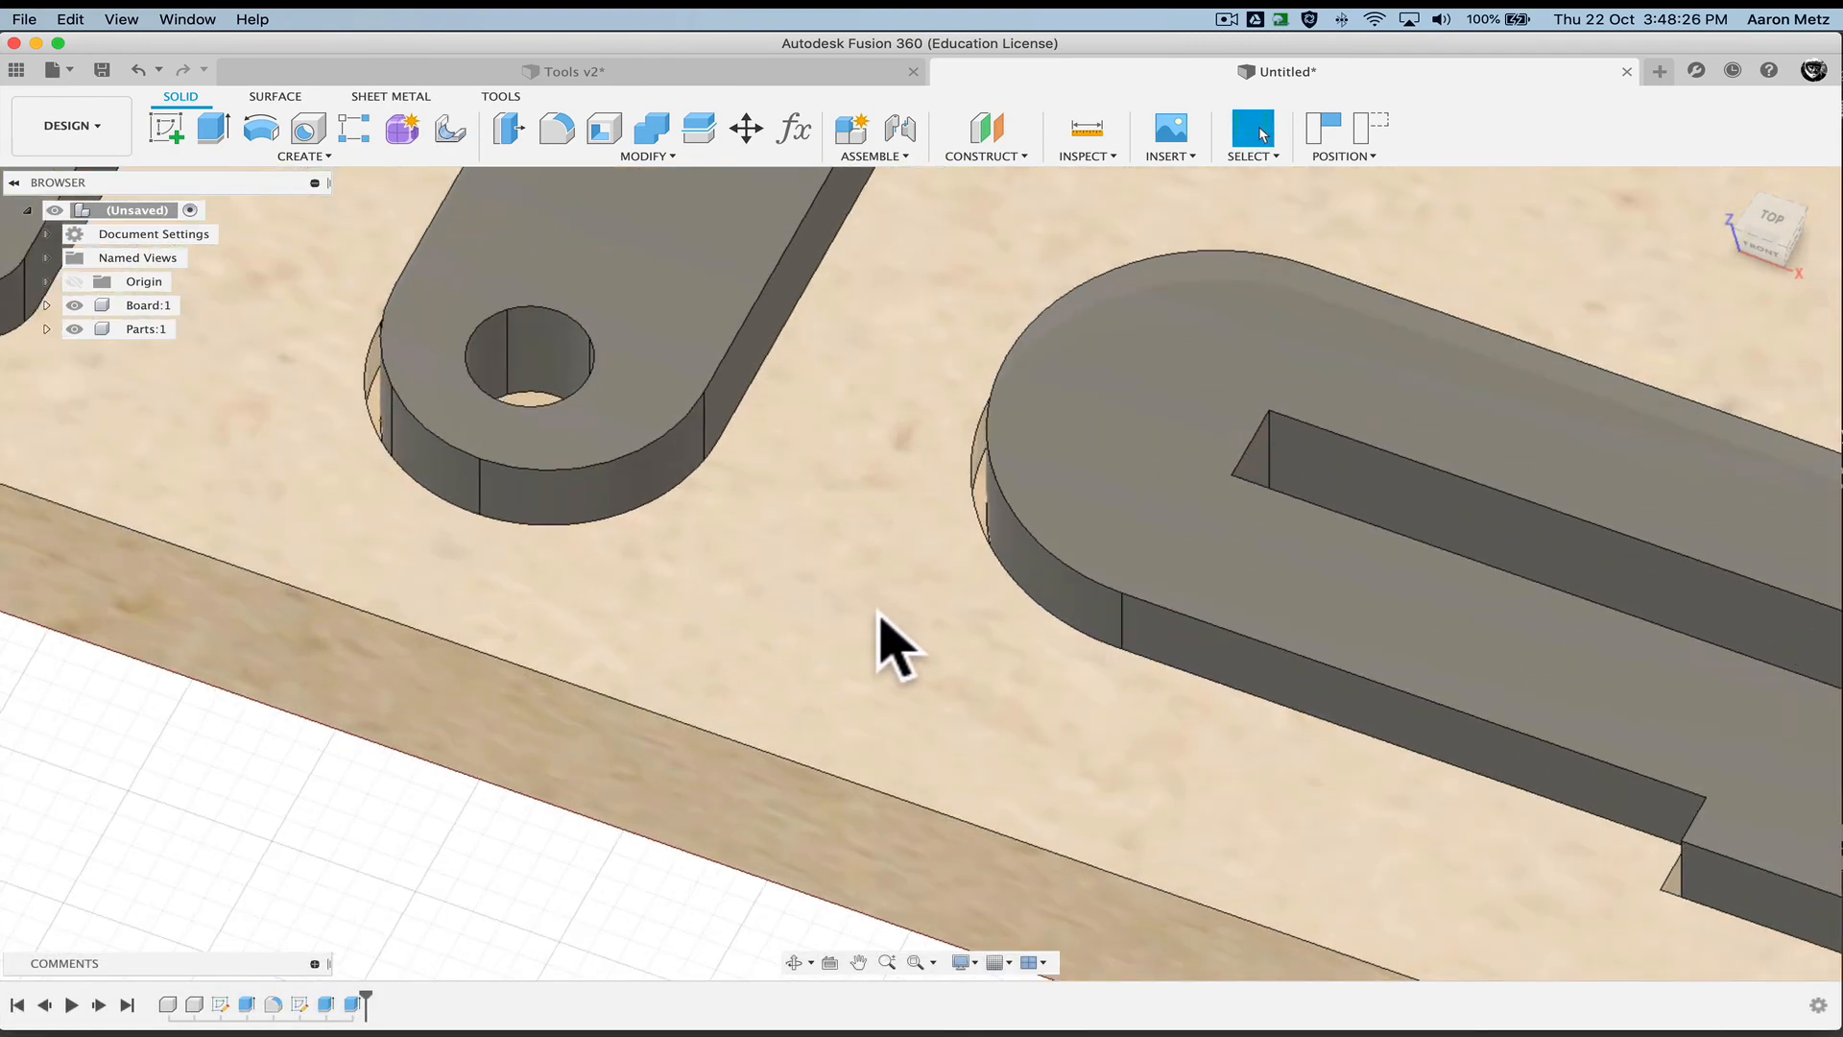
scroll(878, 619, down, 4)
scroll(879, 618, down, 5)
shift+middle_drag(878, 619, 887, 528)
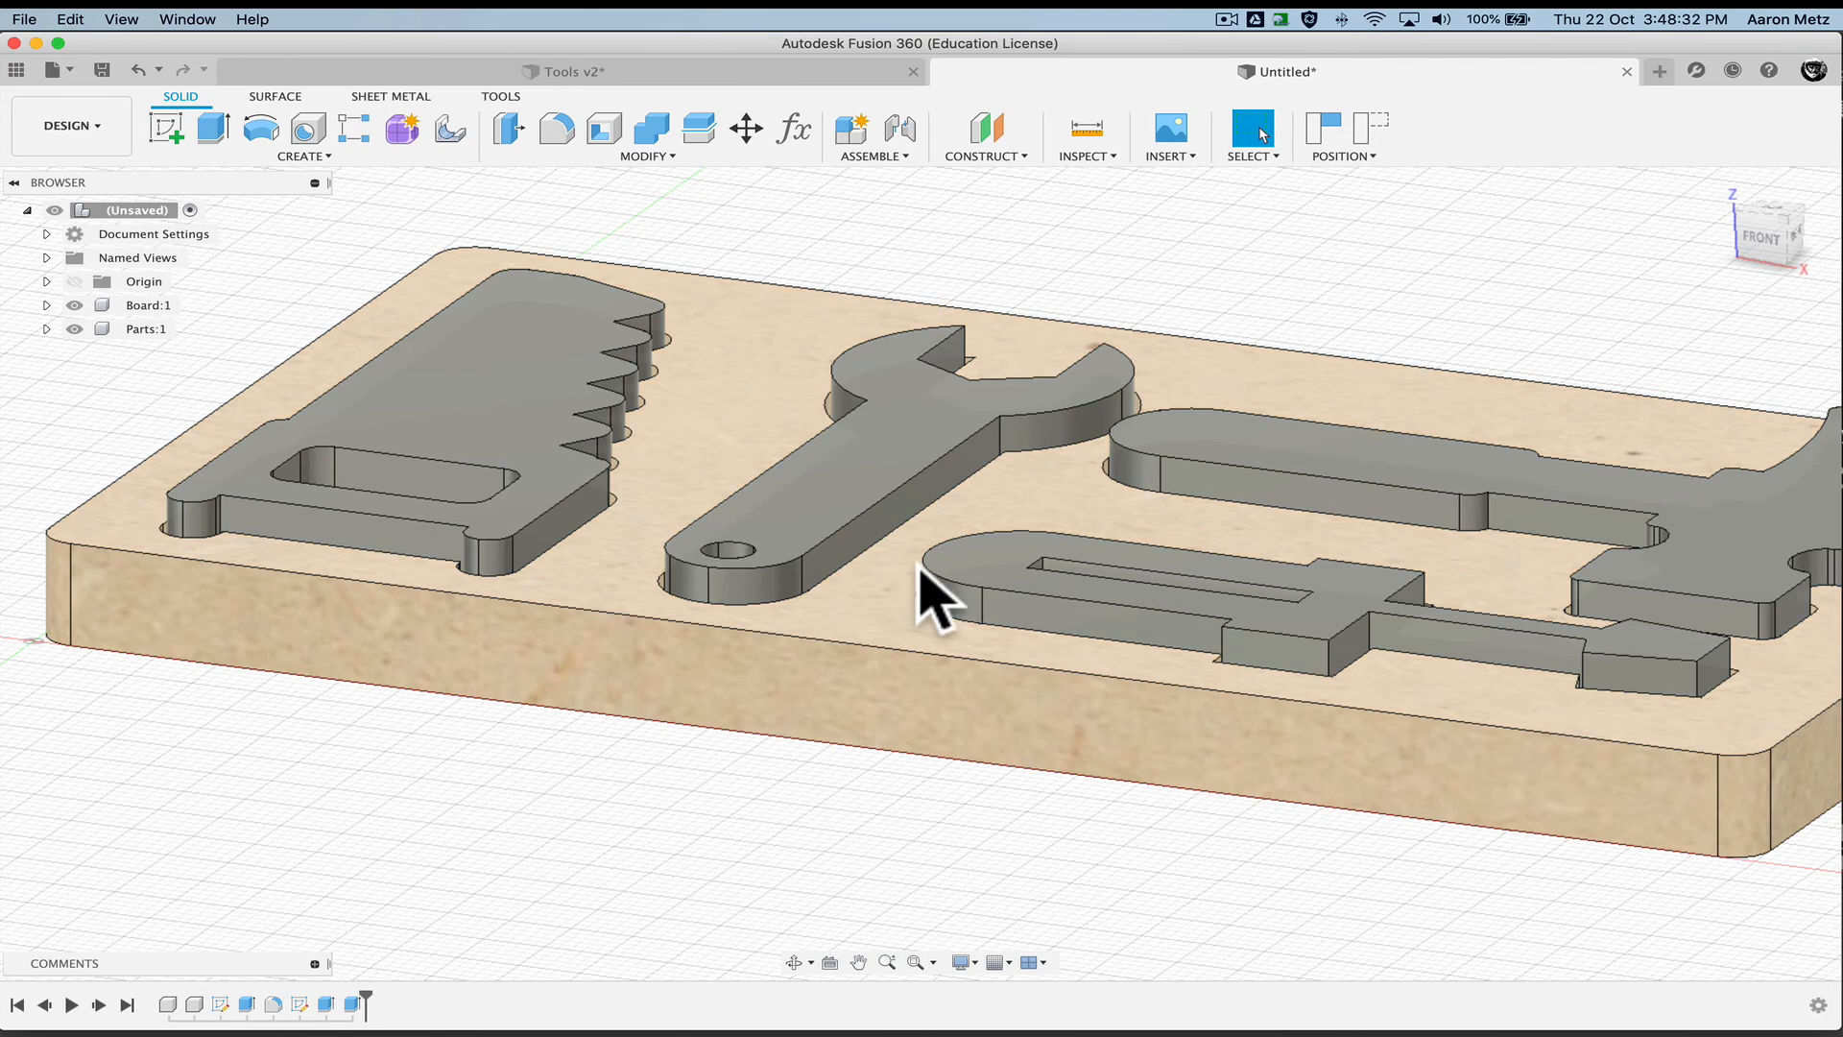
Set the clearance user parameter to 0.8 mm
click(614, 159)
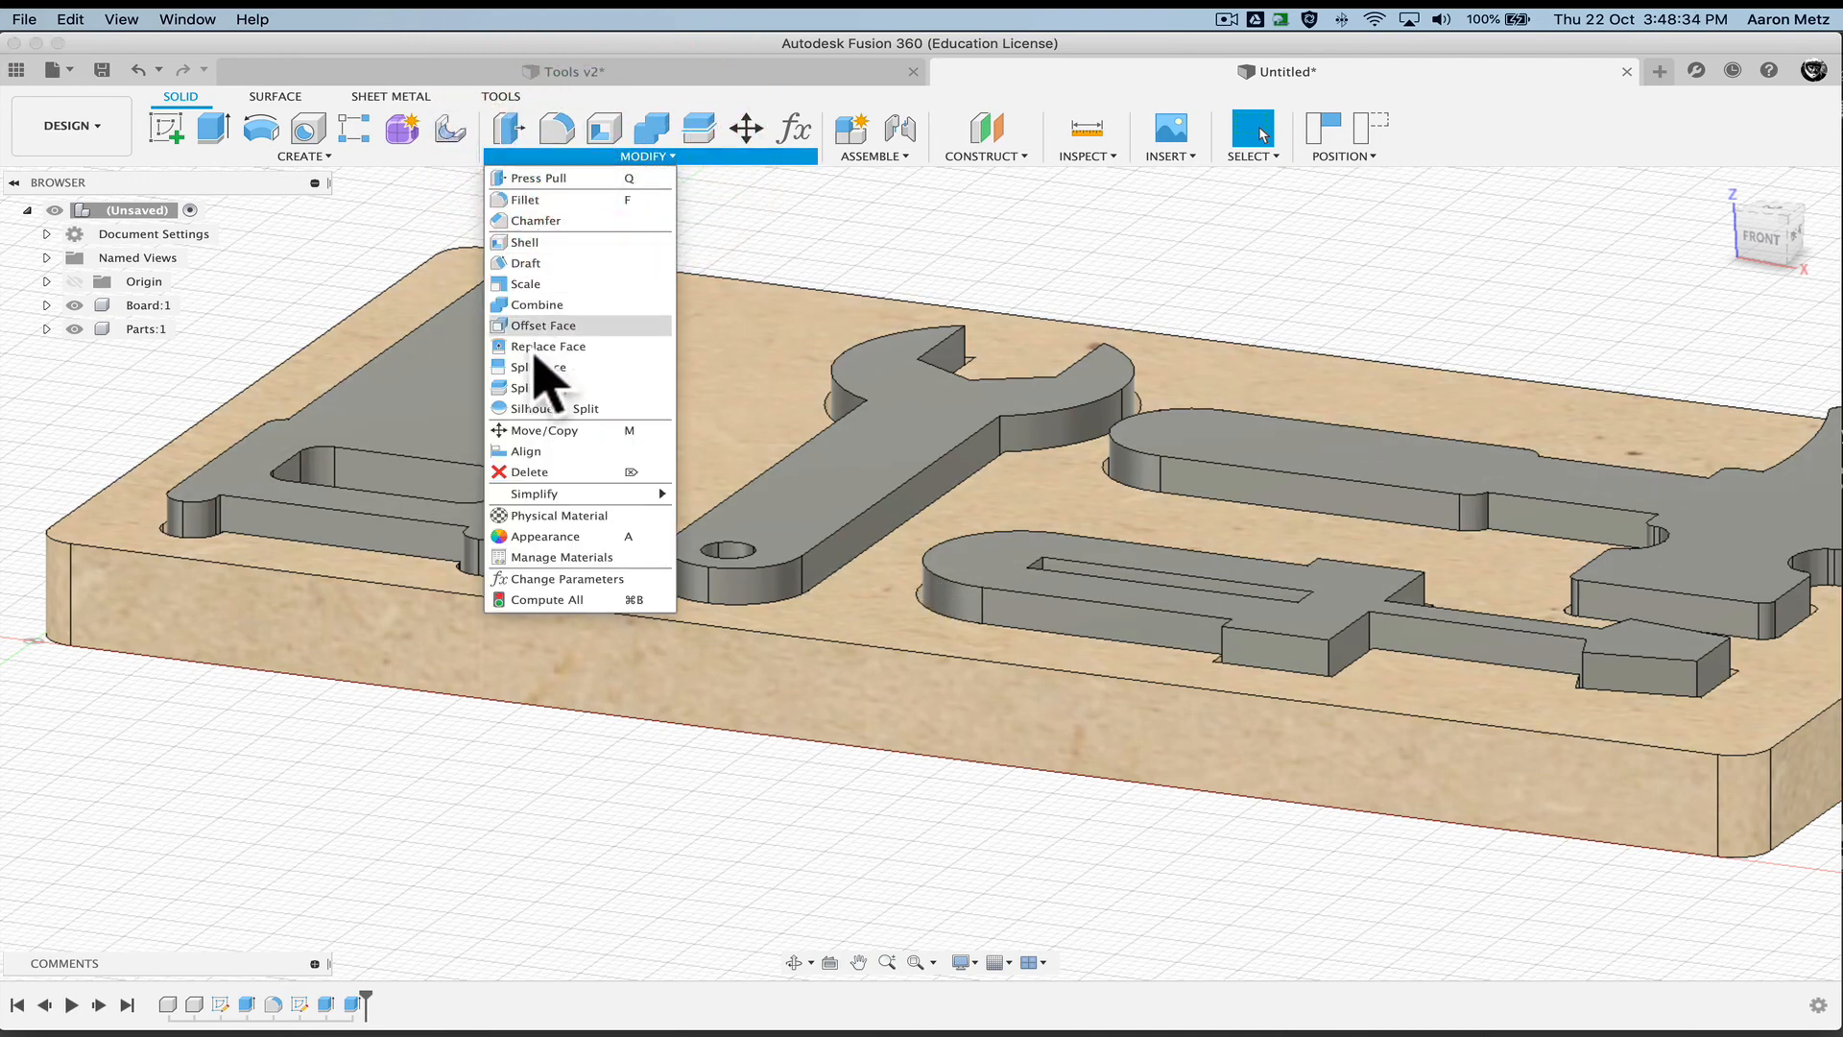
click(550, 579)
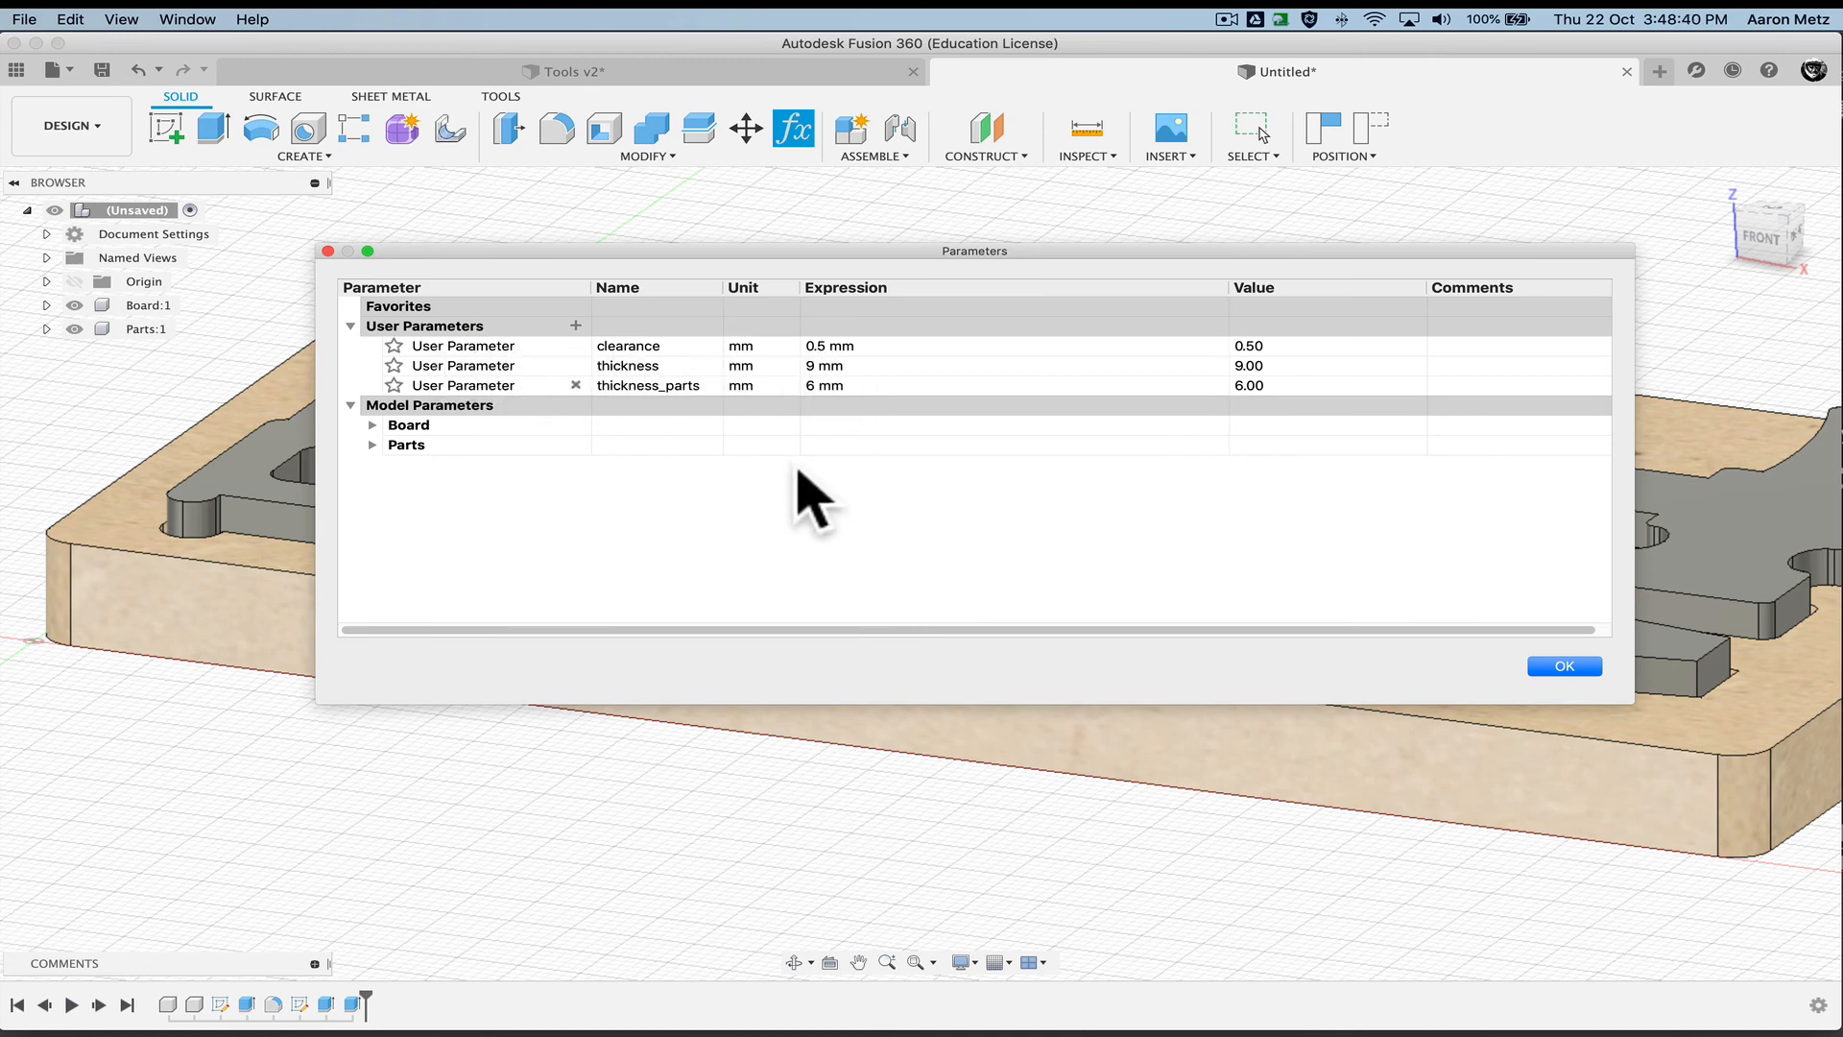
click(827, 346)
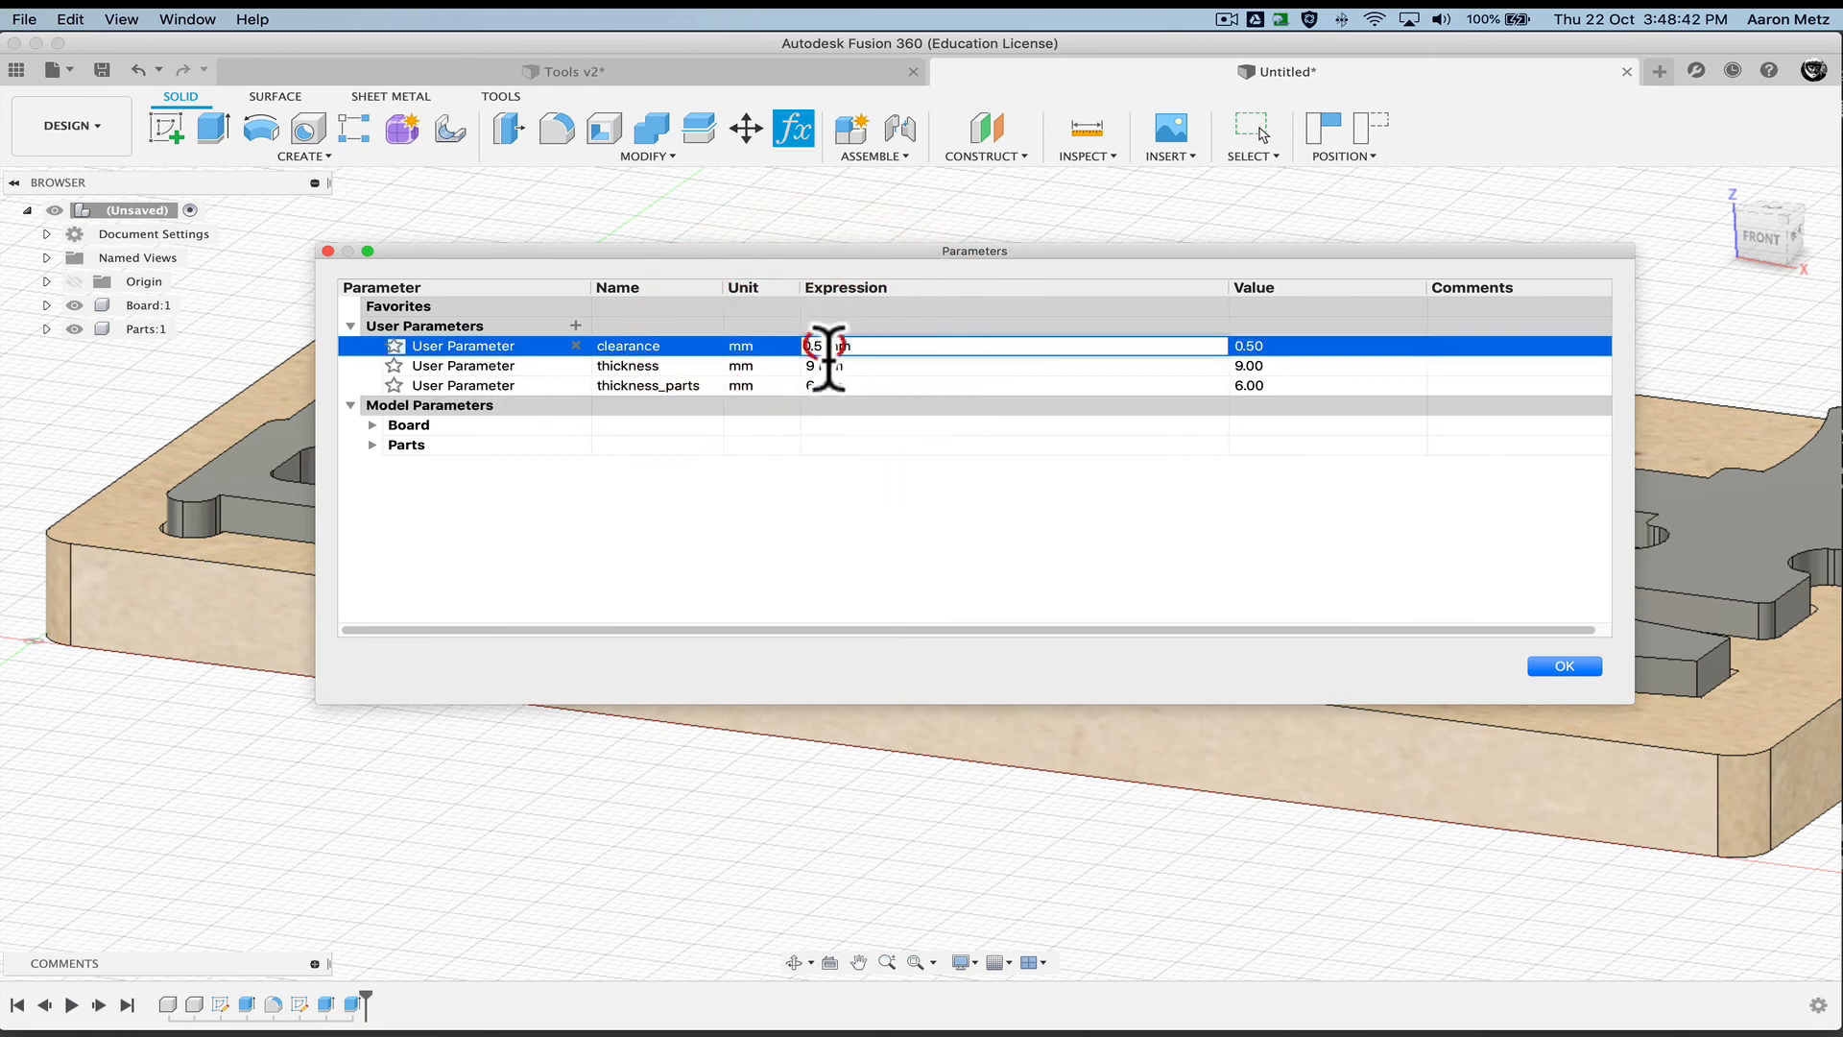
click(822, 345)
click(827, 370)
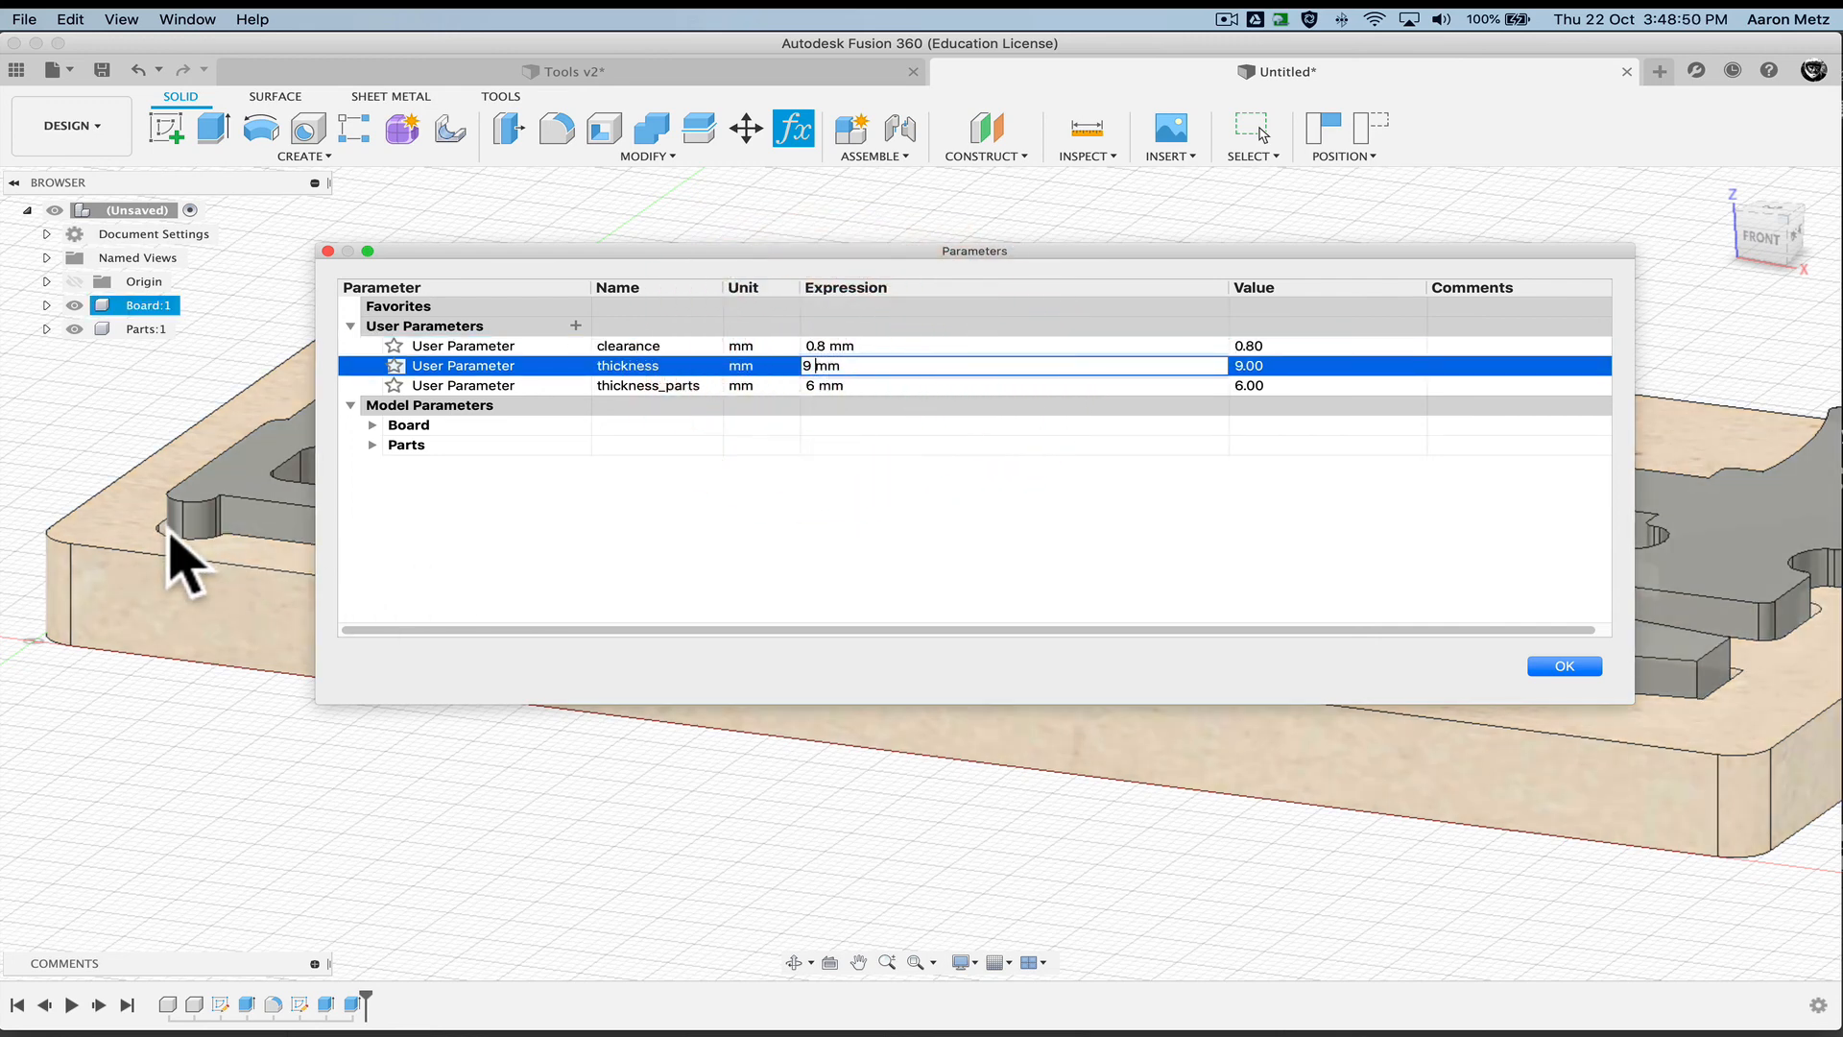
click(168, 530)
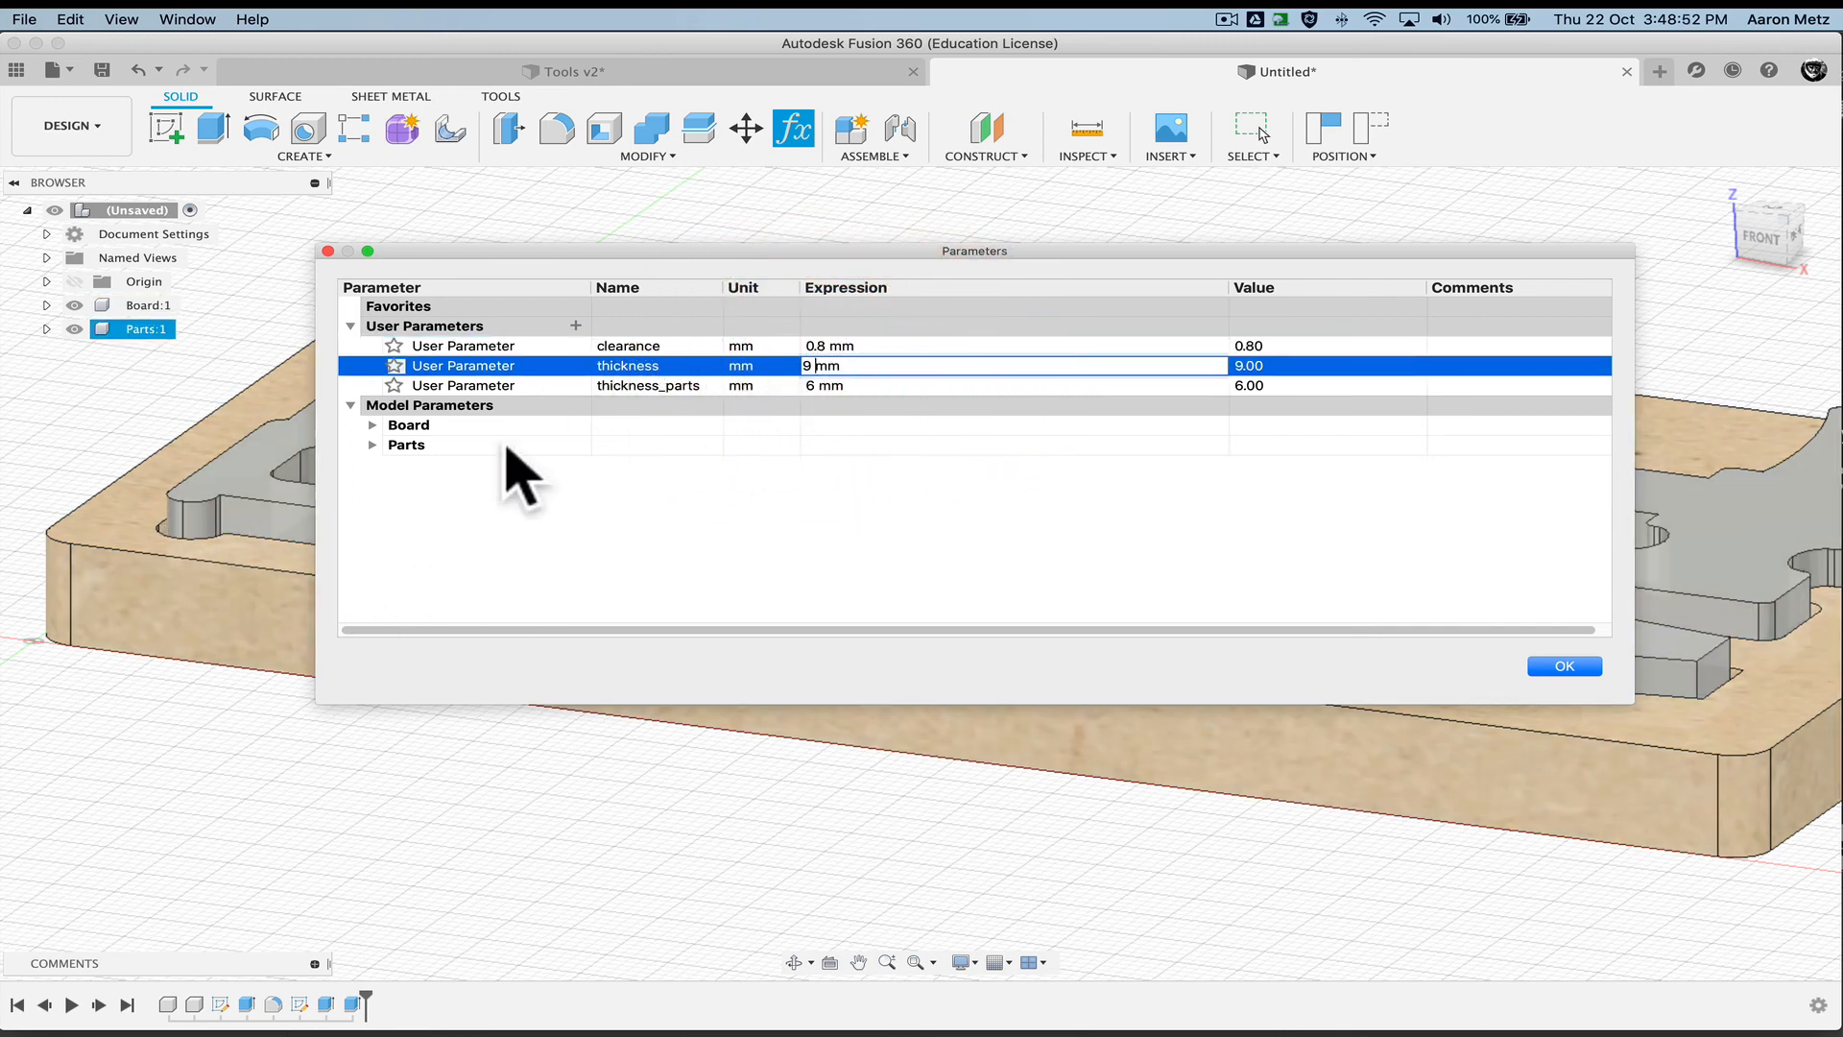
click(256, 624)
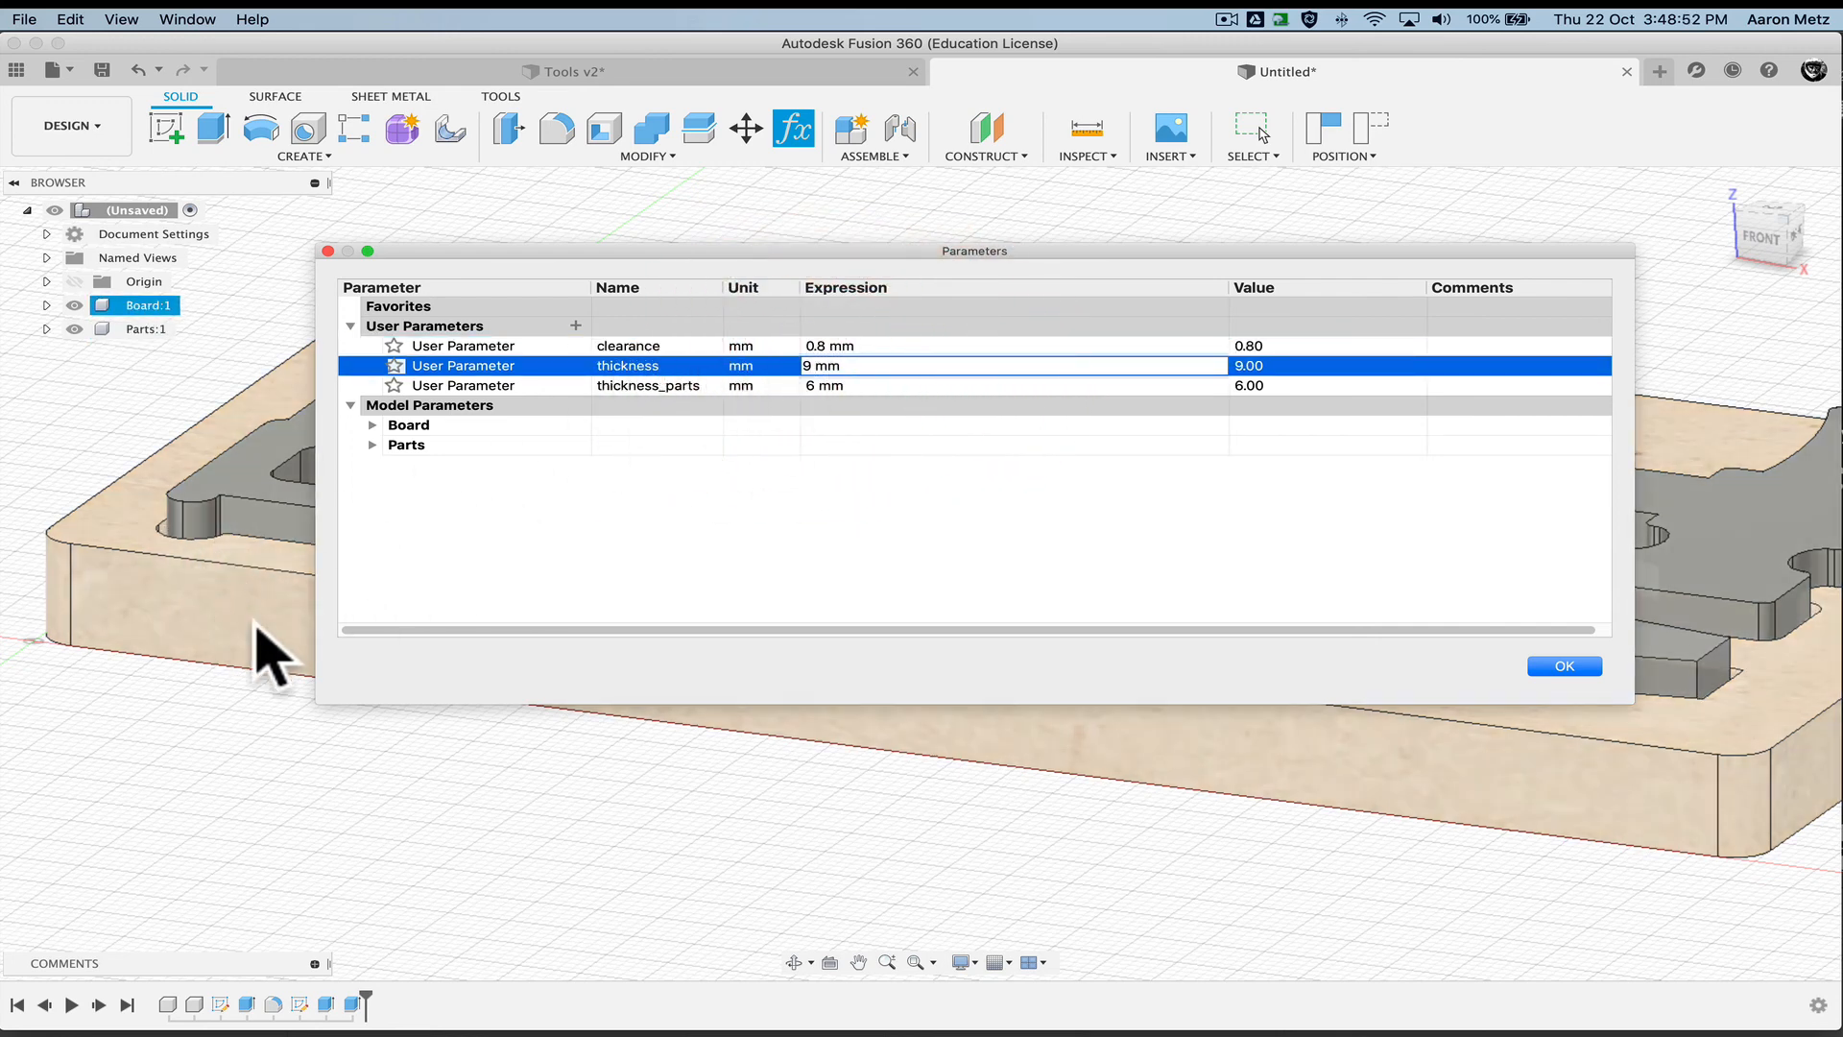
Set the thickness_parts user parameter to 11 mm and close the parameters
click(845, 385)
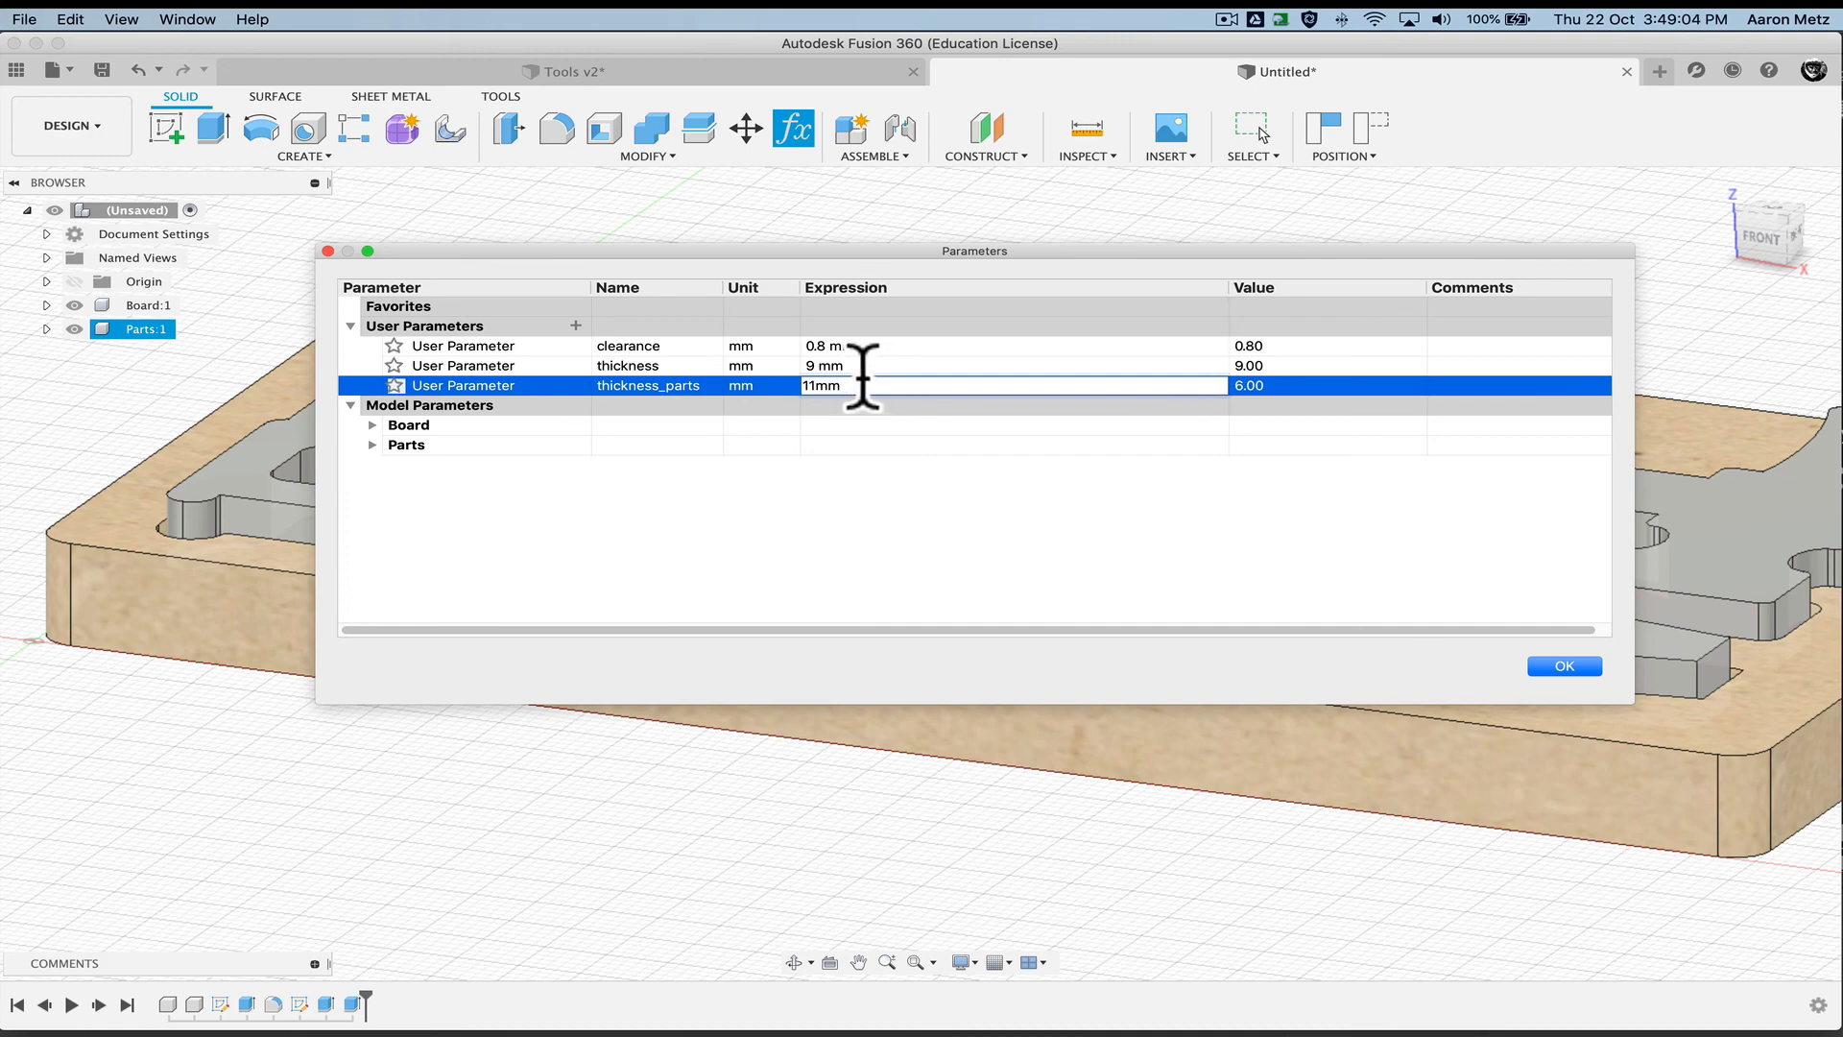
click(827, 361)
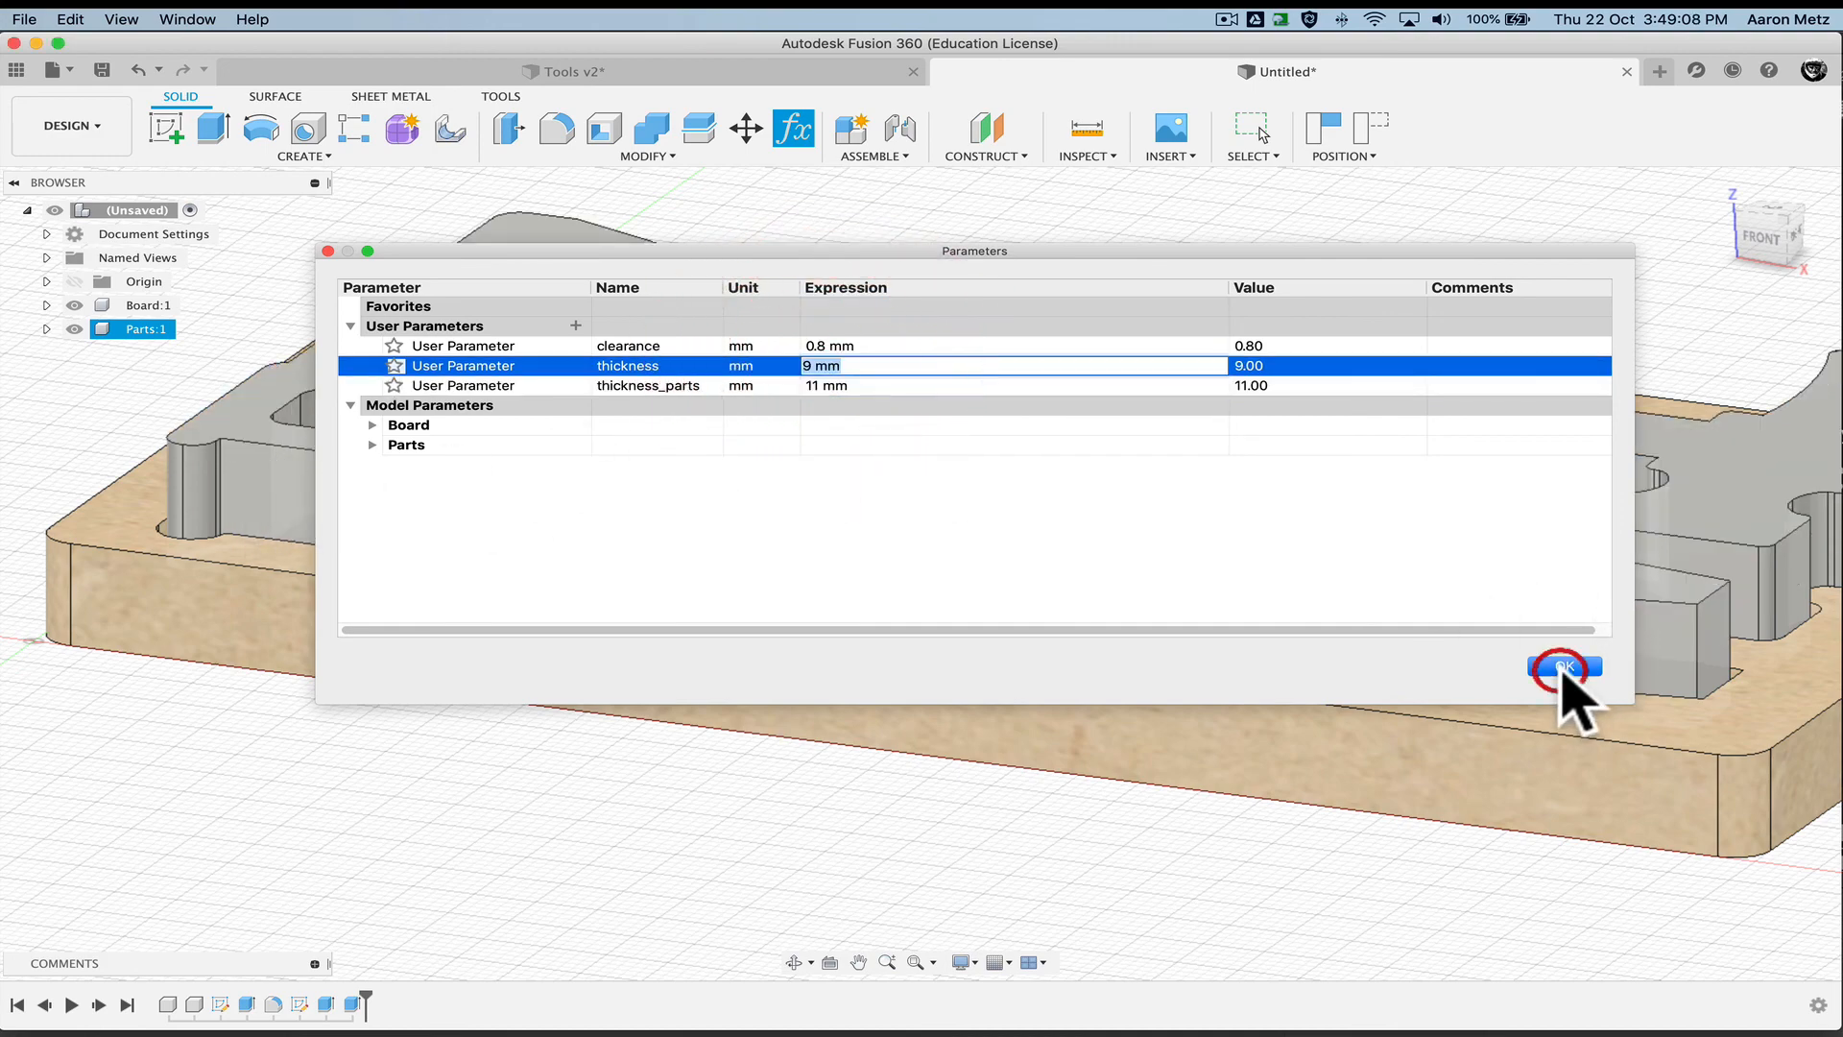
click(1562, 666)
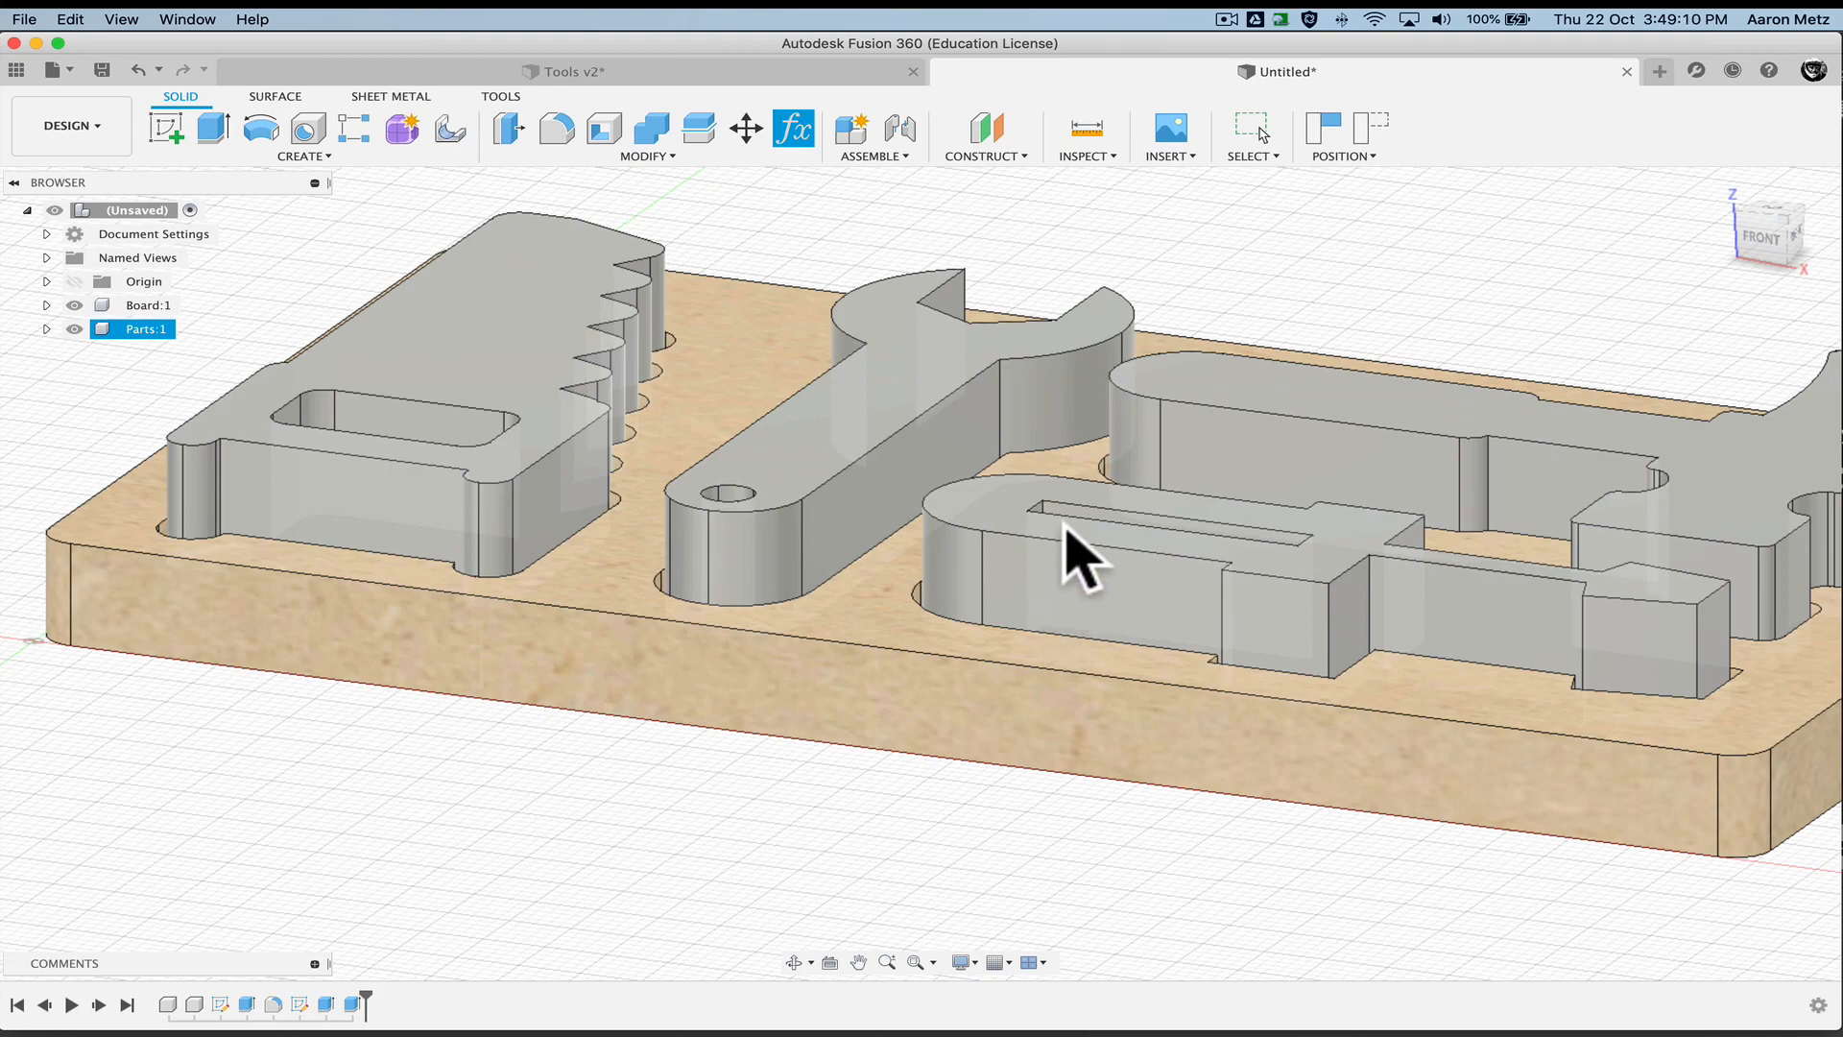
Examine the thickened tool parts and the widened gap around the wrench and screwdriver from several angles
shift+middle_drag(1432, 412, 1399, 361)
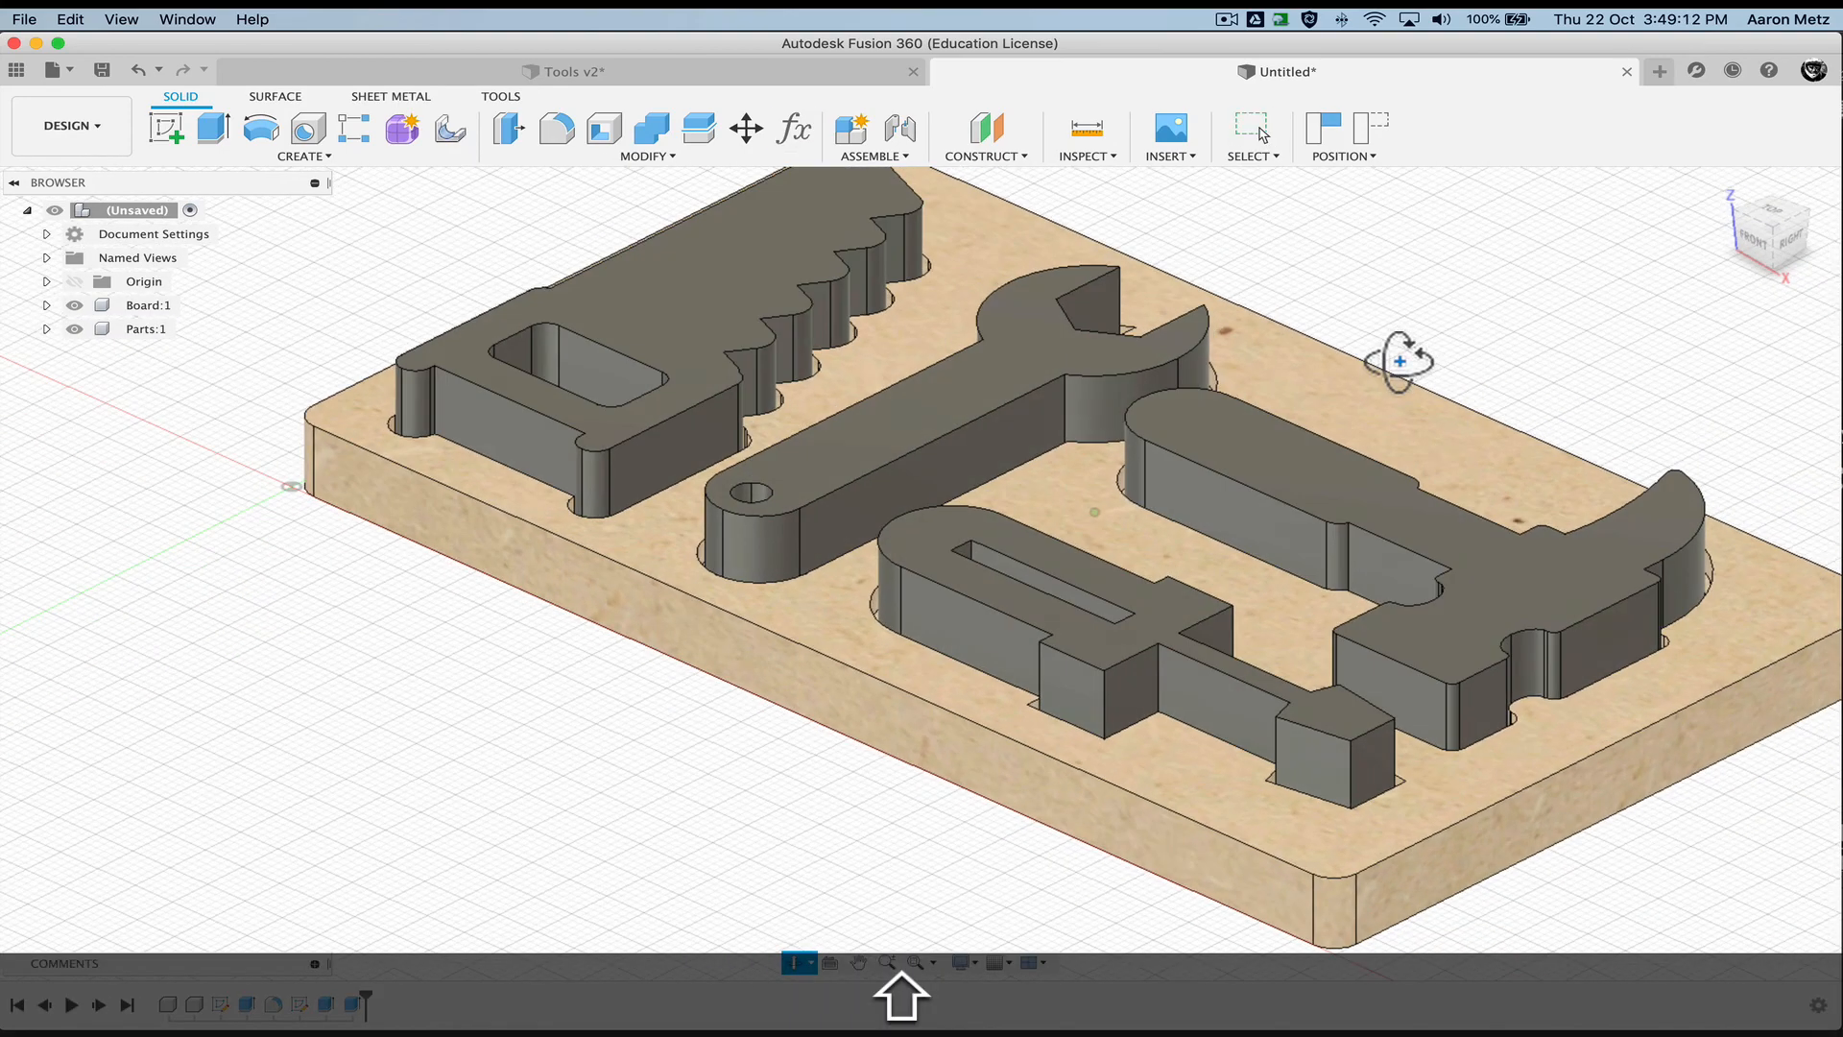
scroll(1197, 557, down, 5)
scroll(994, 547, up, 8)
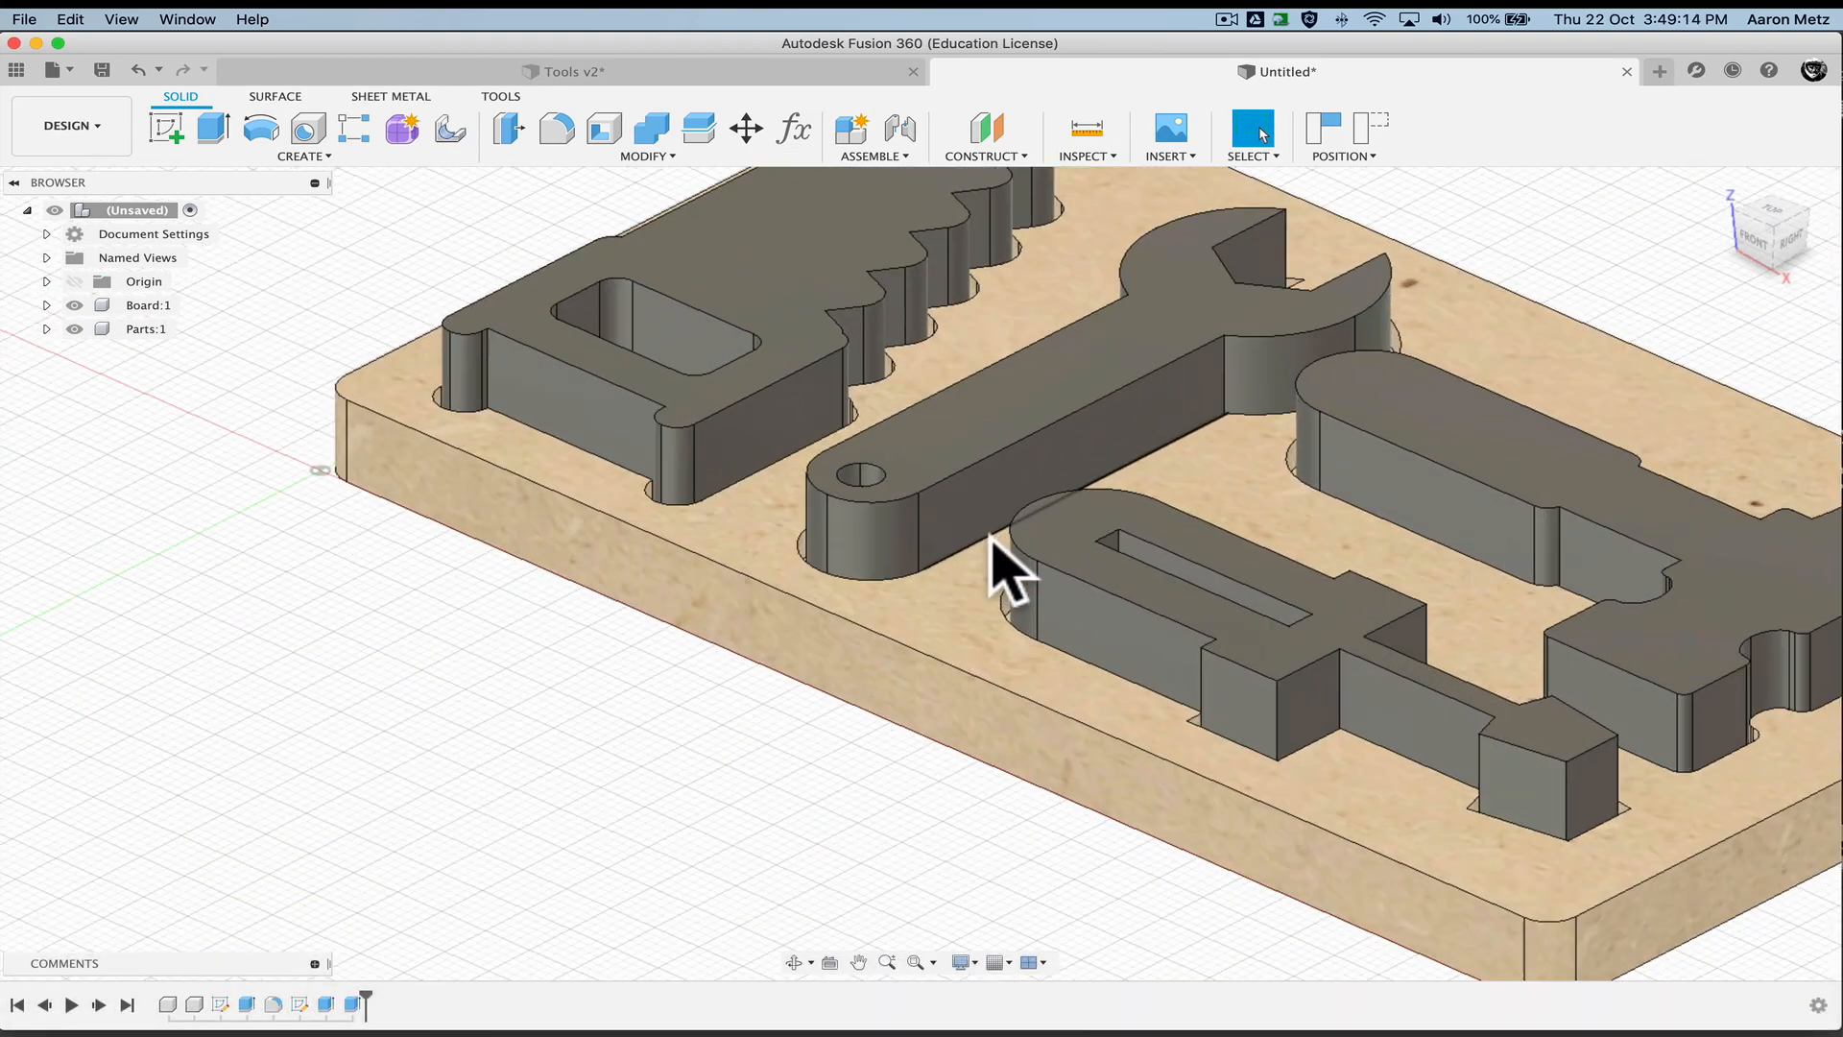
scroll(990, 535, up, 4)
shift+middle_drag(888, 616, 979, 699)
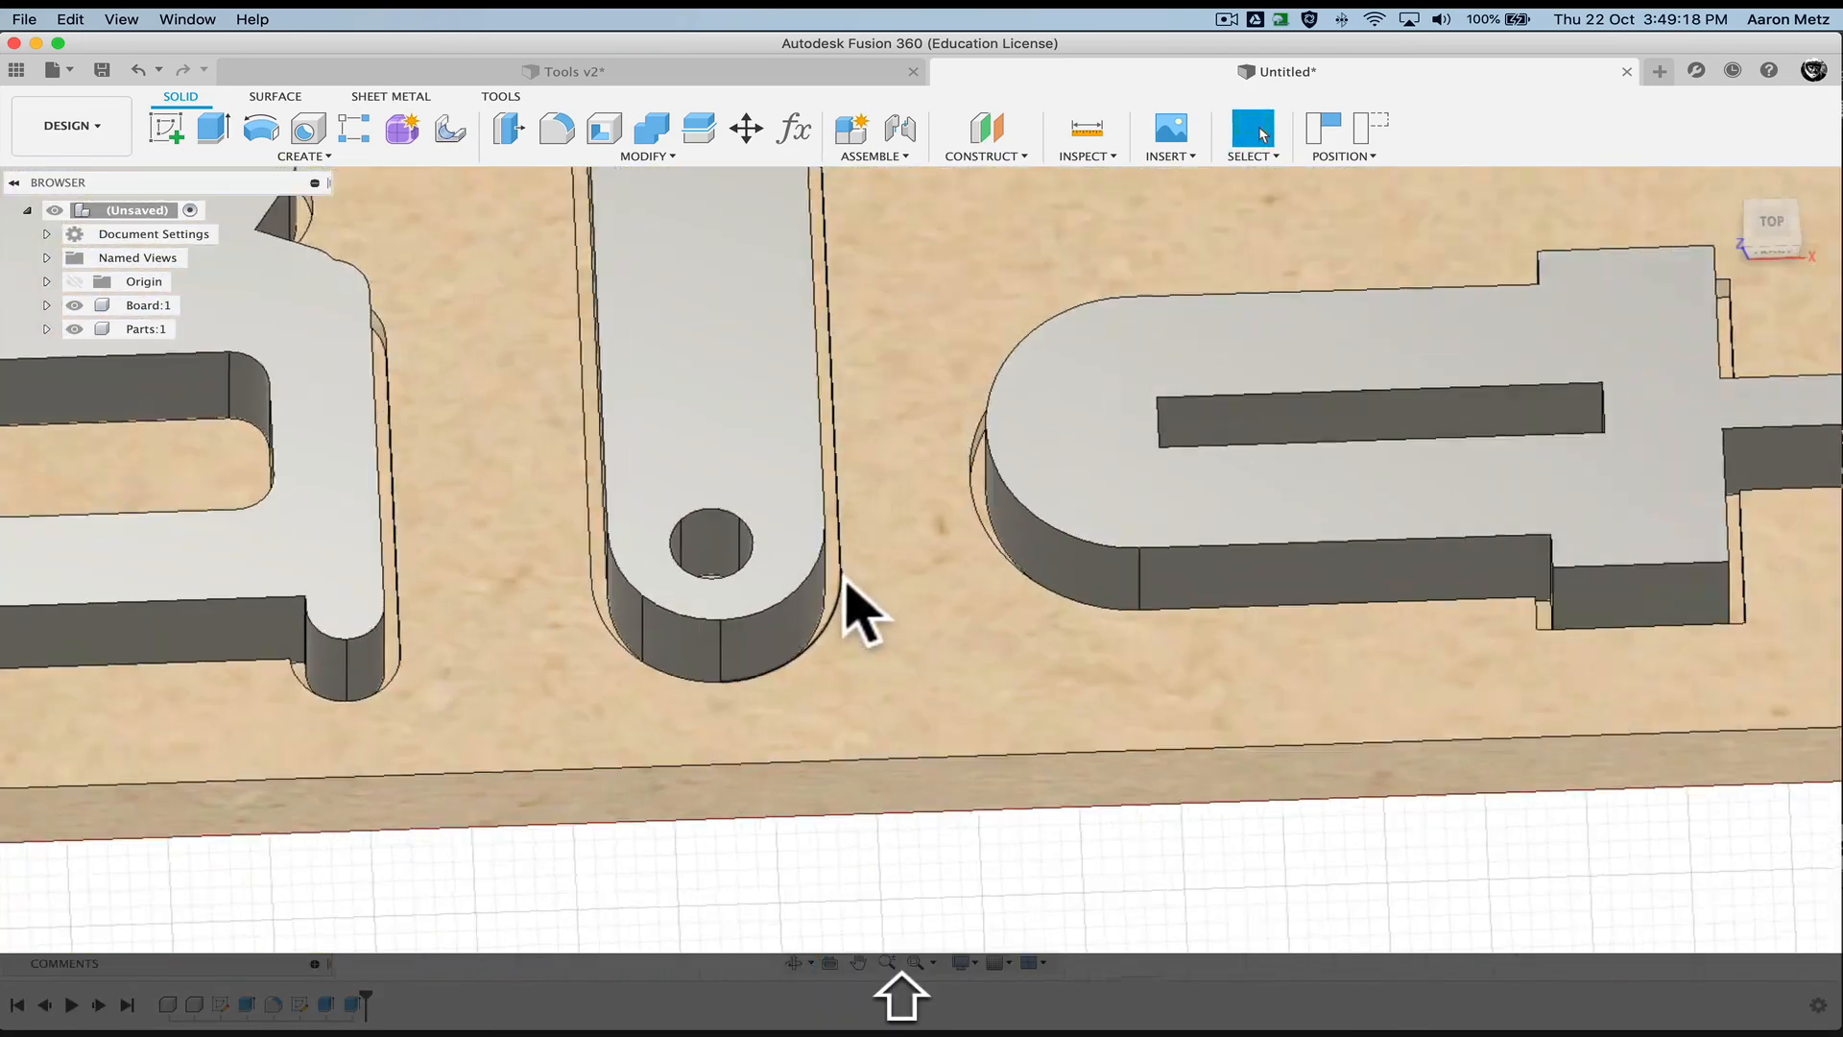
scroll(827, 584, up, 3)
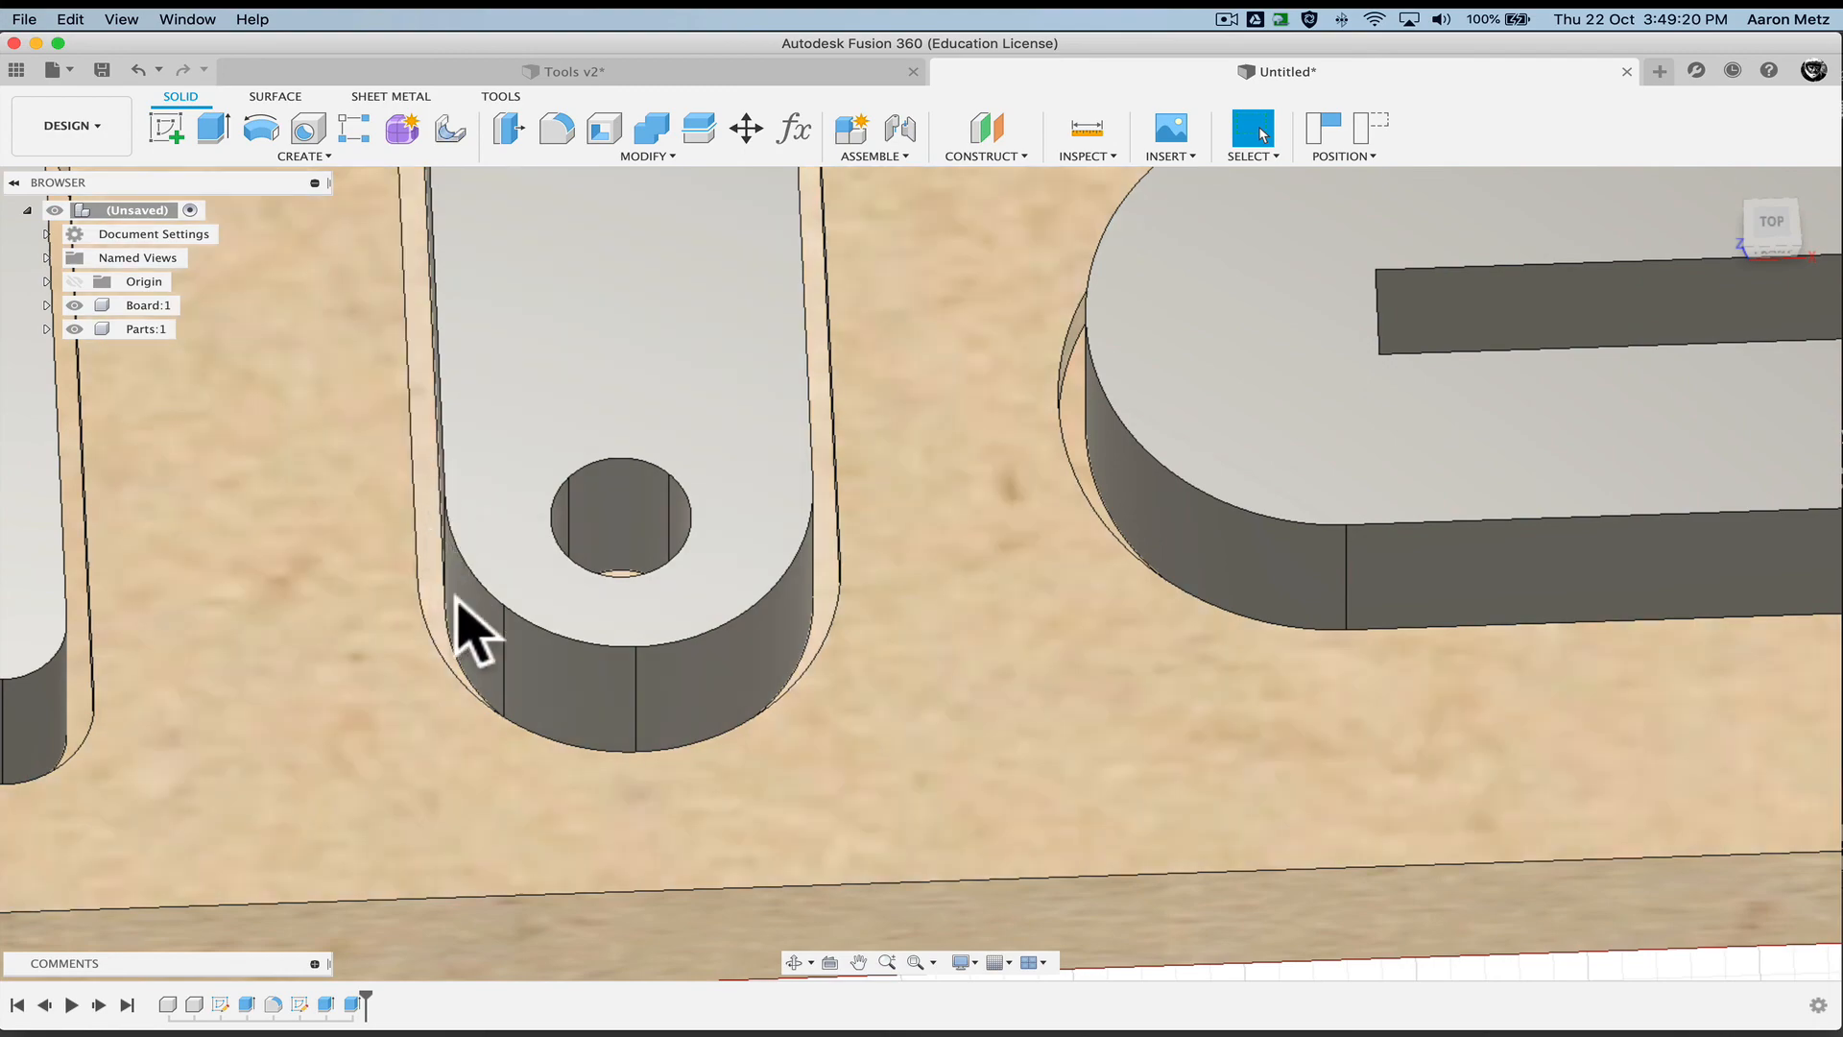
scroll(999, 752, down, 2)
shift+middle_drag(1000, 752, 957, 661)
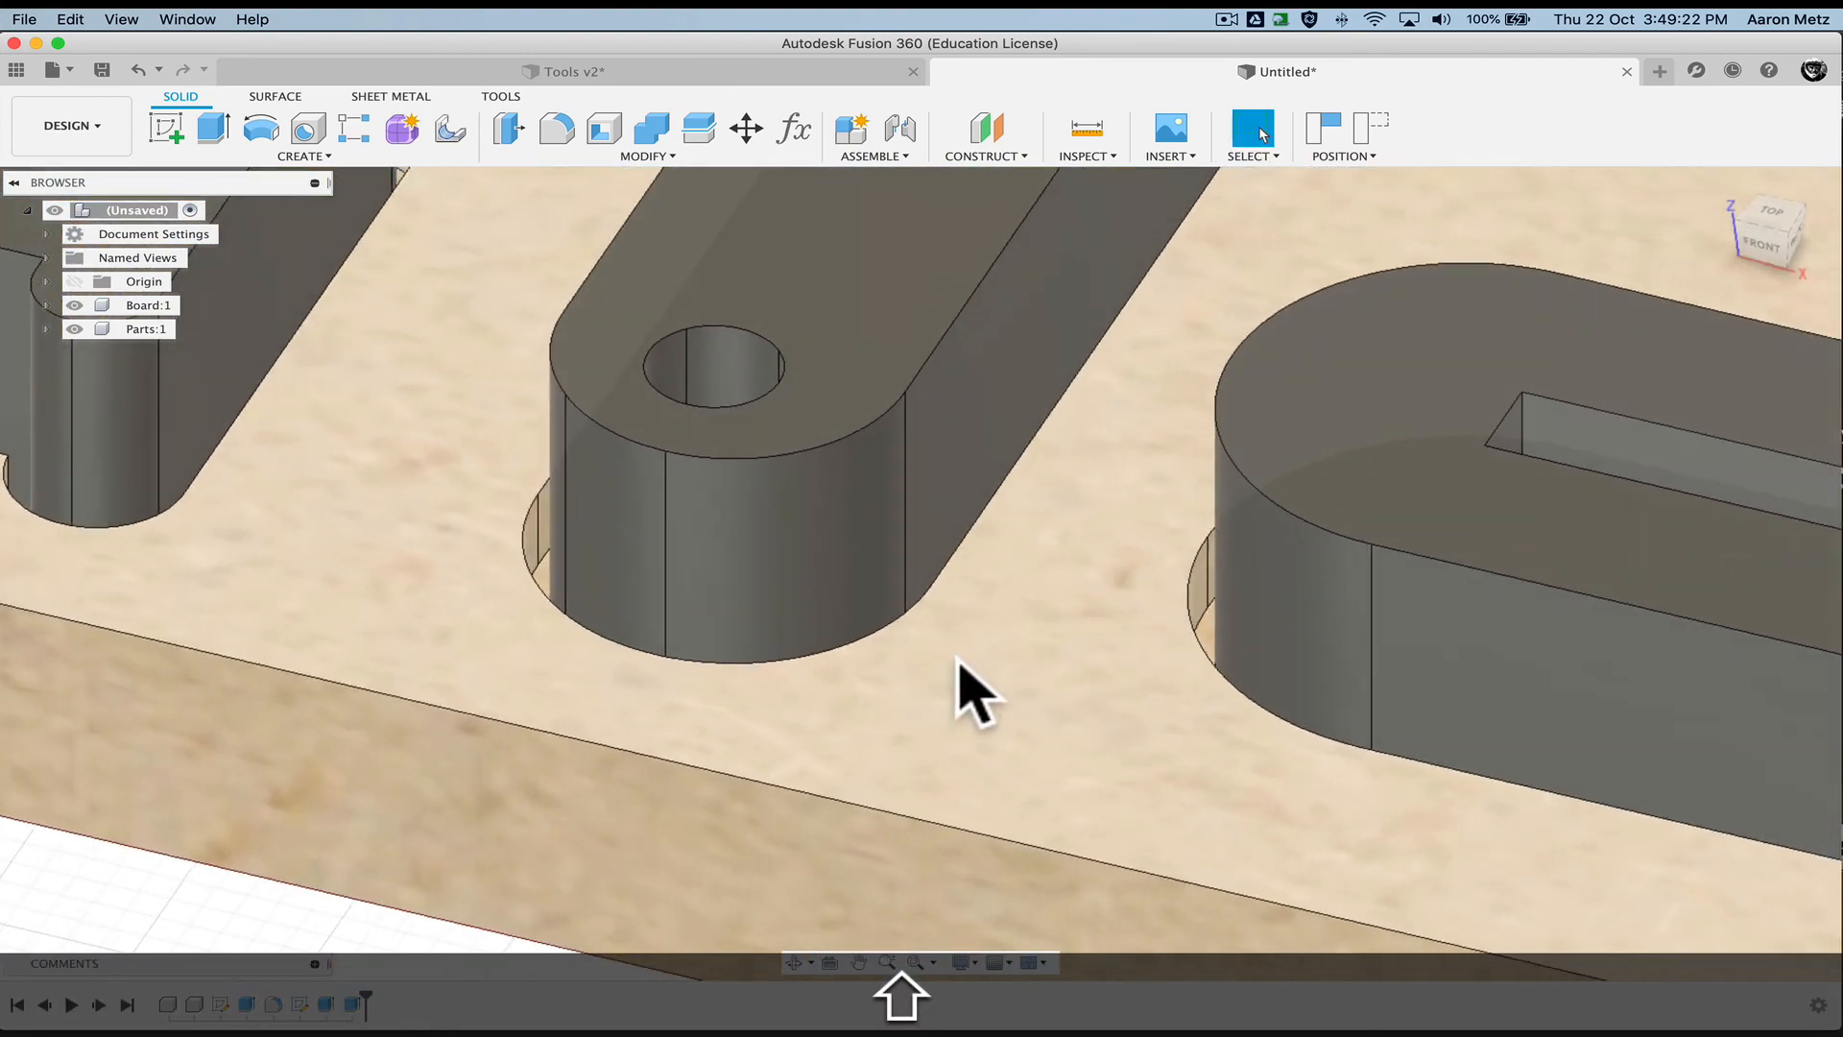
scroll(963, 677, up, 2)
scroll(963, 679, down, 6)
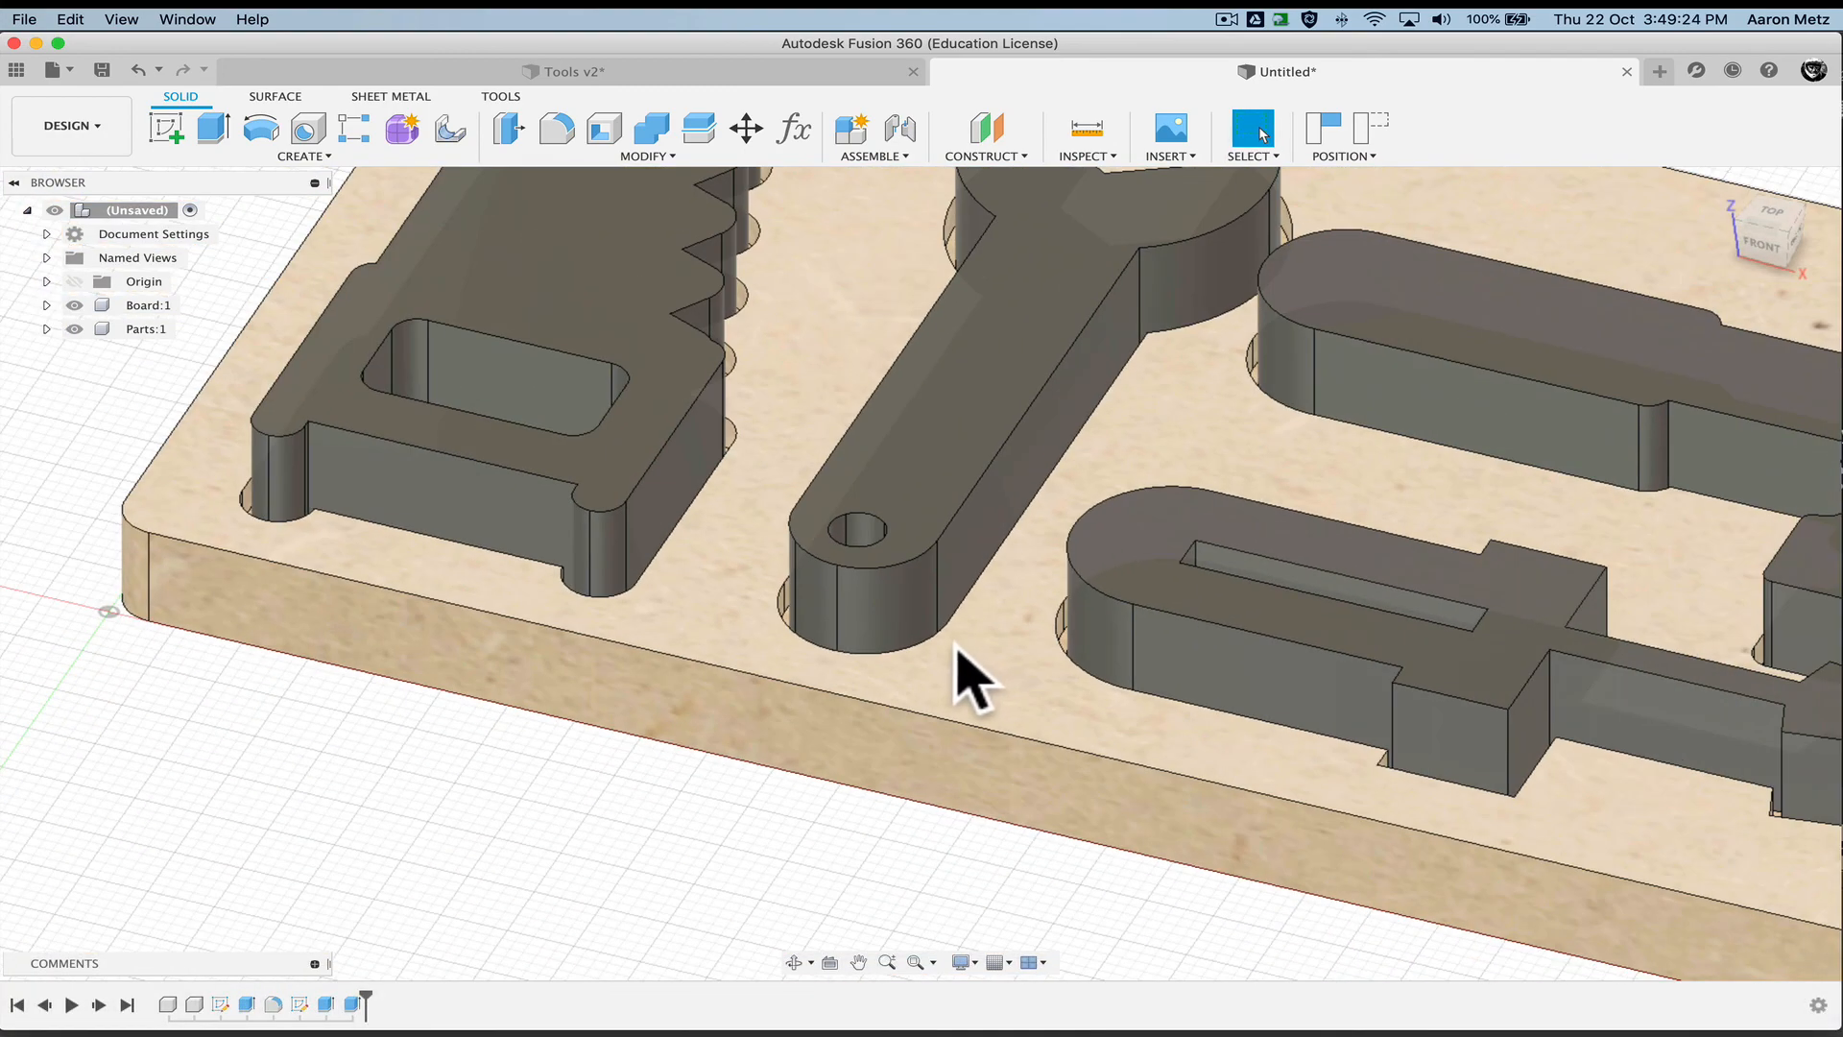